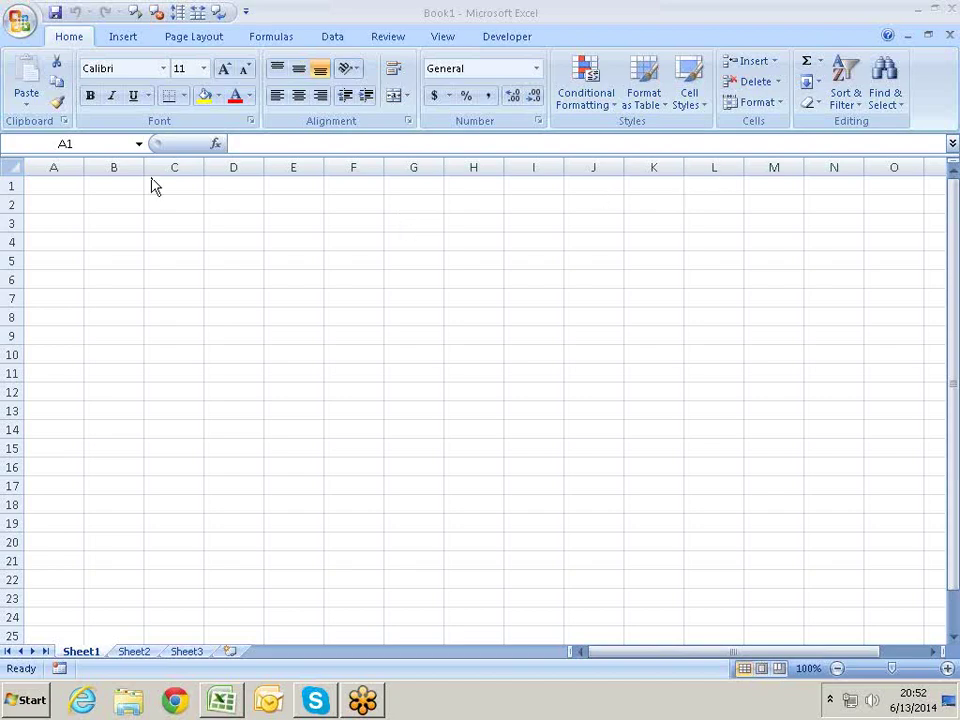
# - Switch to the Formulas tab and browse the Text function list
pyautogui.click(54, 186)
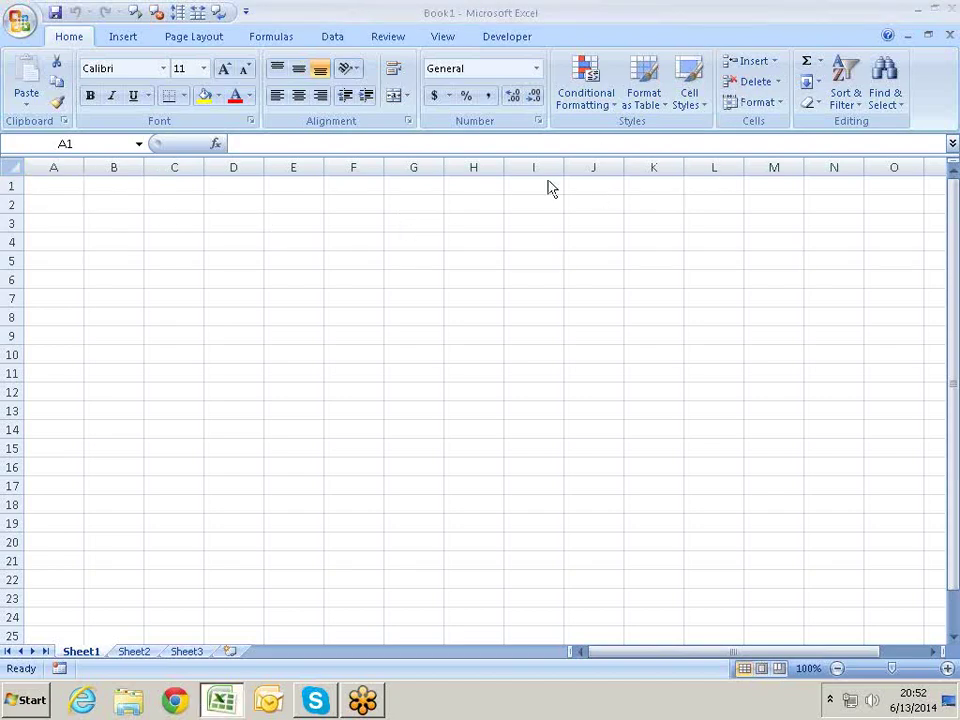
pyautogui.click(272, 37)
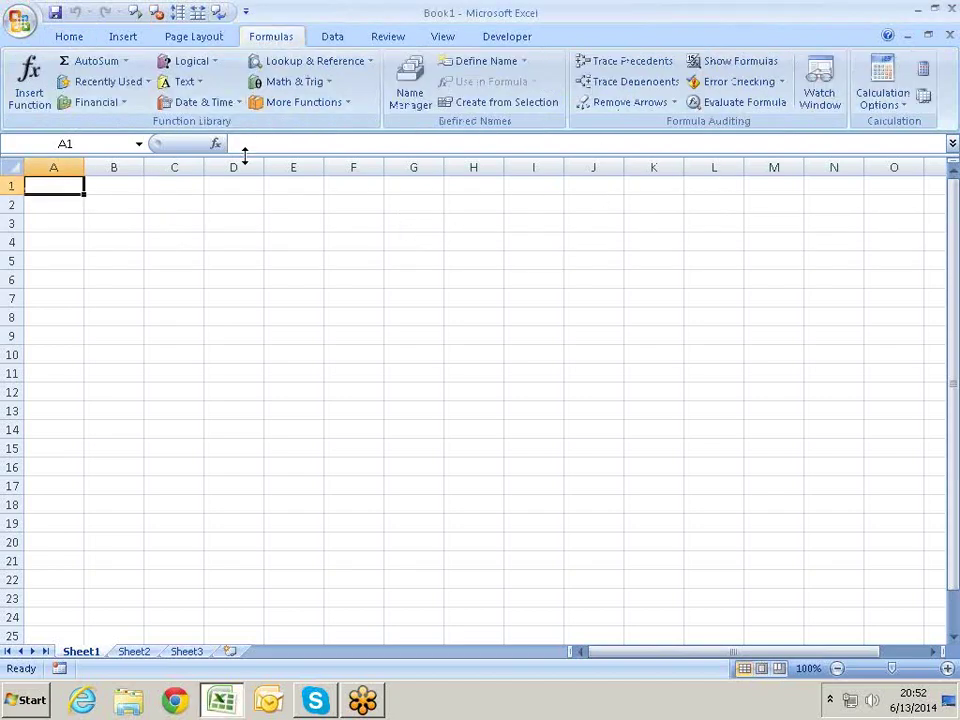
pyautogui.click(232, 219)
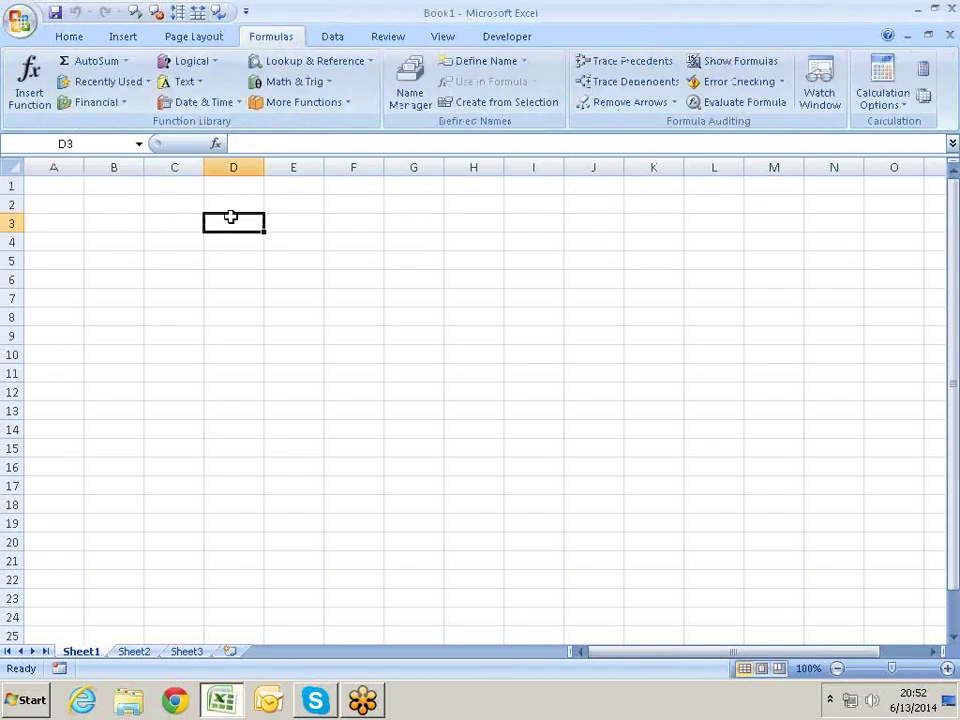
pyautogui.click(201, 83)
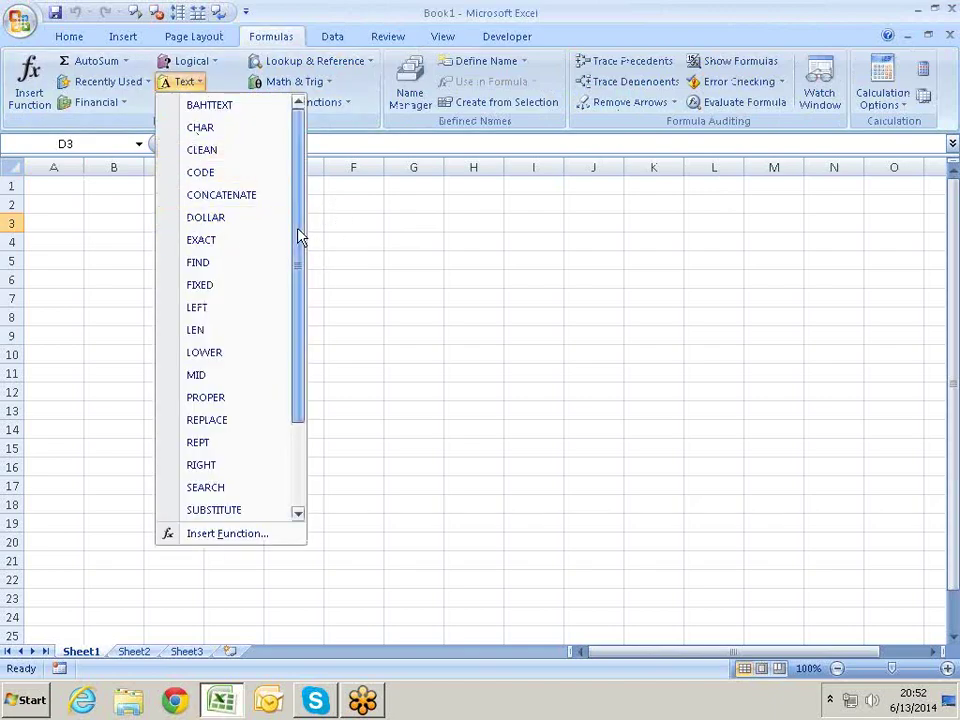
pyautogui.moveTo(298, 236)
pyautogui.mouseDown()
pyautogui.moveTo(298, 356)
pyautogui.moveTo(326, 150)
pyautogui.mouseUp()
pyautogui.click(352, 234)
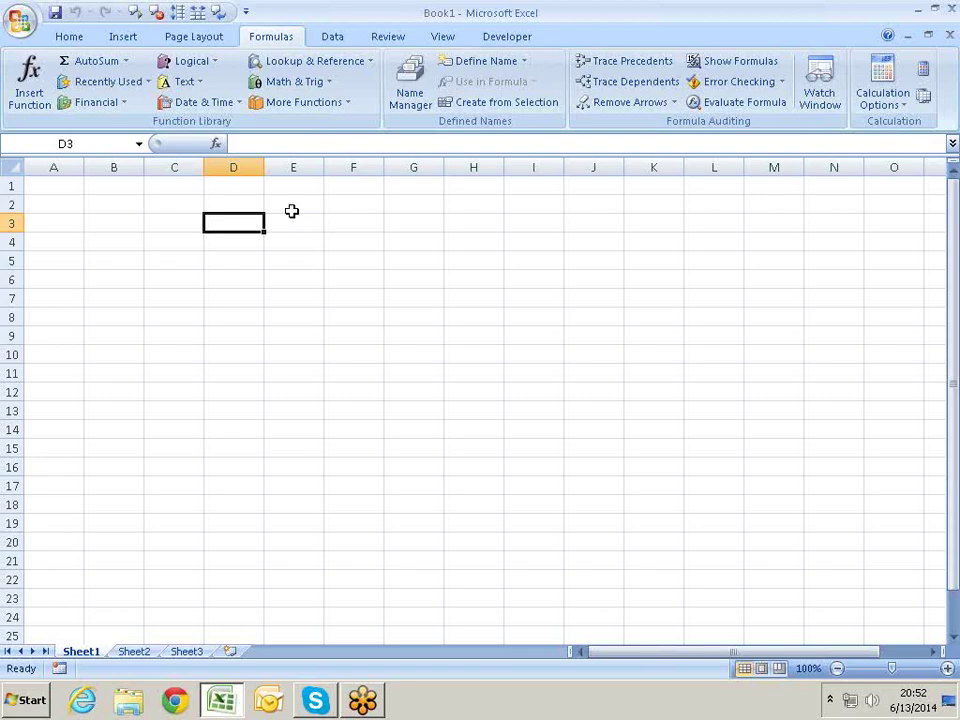
# - Look through the Logical and Text function lists again, then select cell B3
pyautogui.press('Right')
pyautogui.press('Right')
pyautogui.press('Up')
pyautogui.press('Up')
pyautogui.click(205, 64)
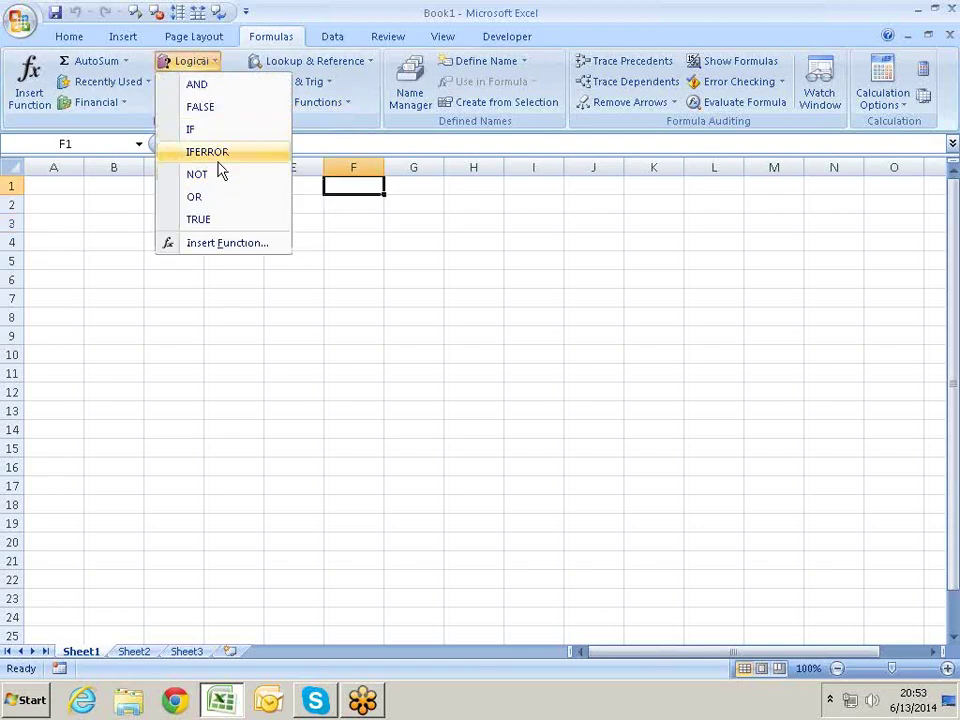
pyautogui.press('Escape')
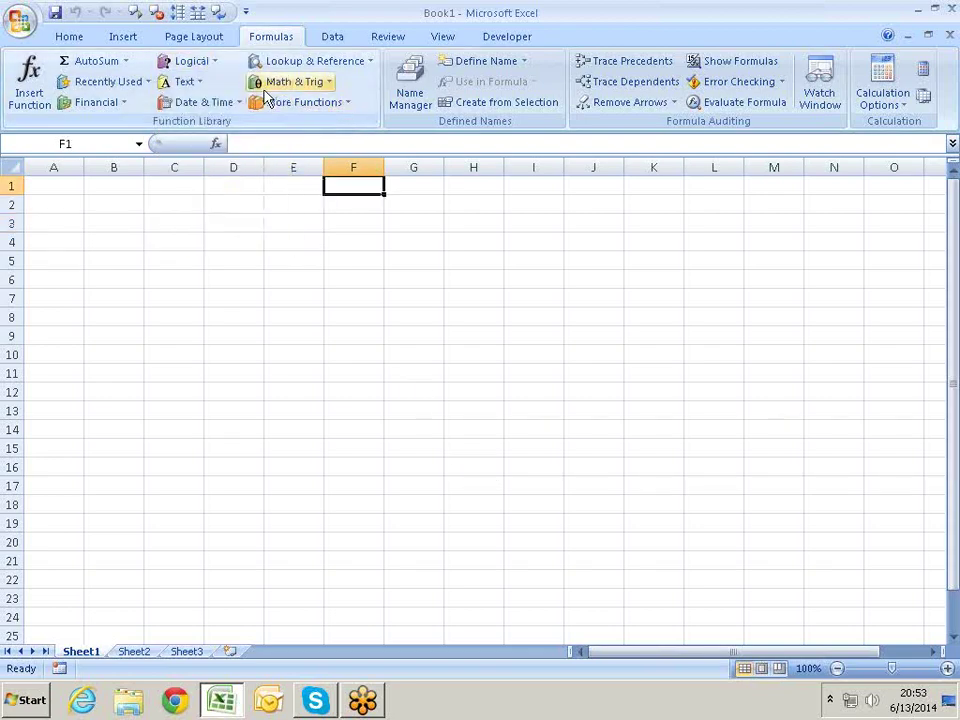
pyautogui.click(198, 83)
pyautogui.press('Escape')
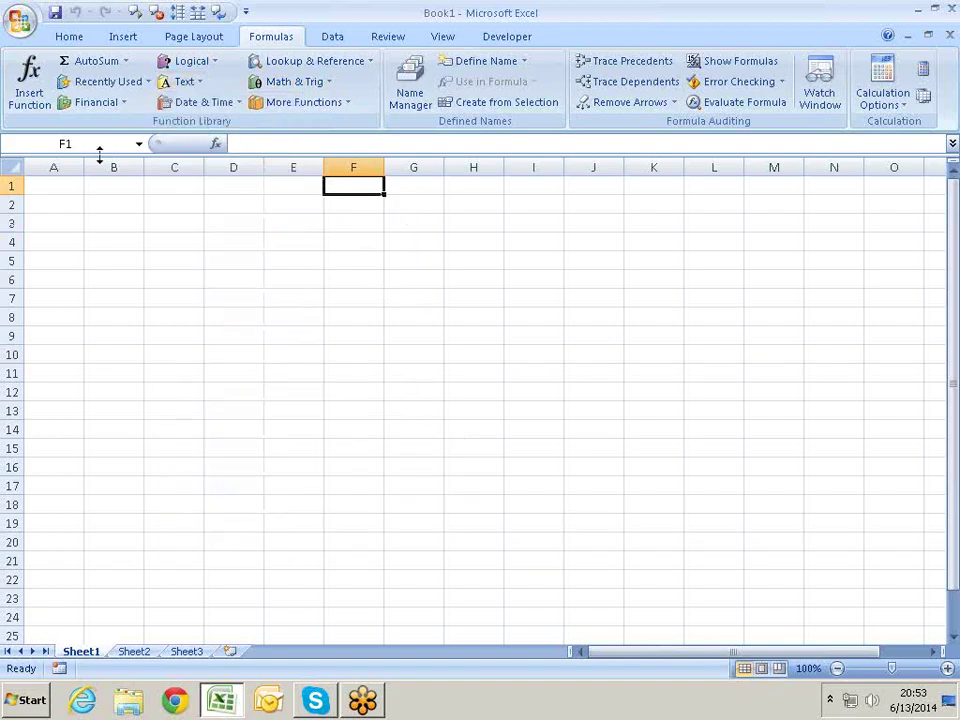
pyautogui.click(118, 216)
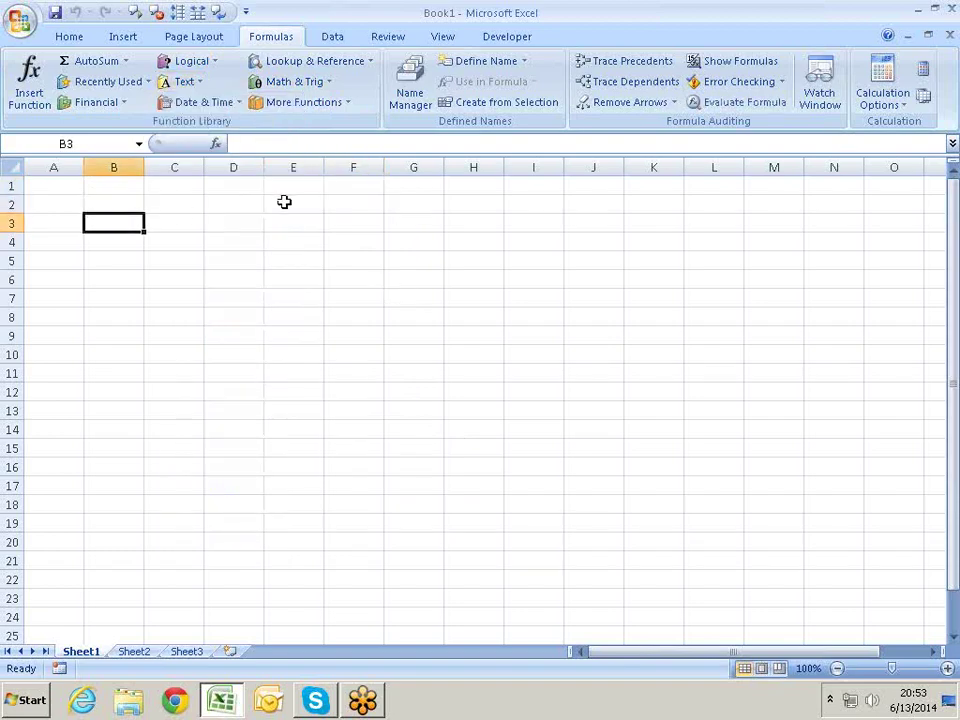
pyautogui.write('=')
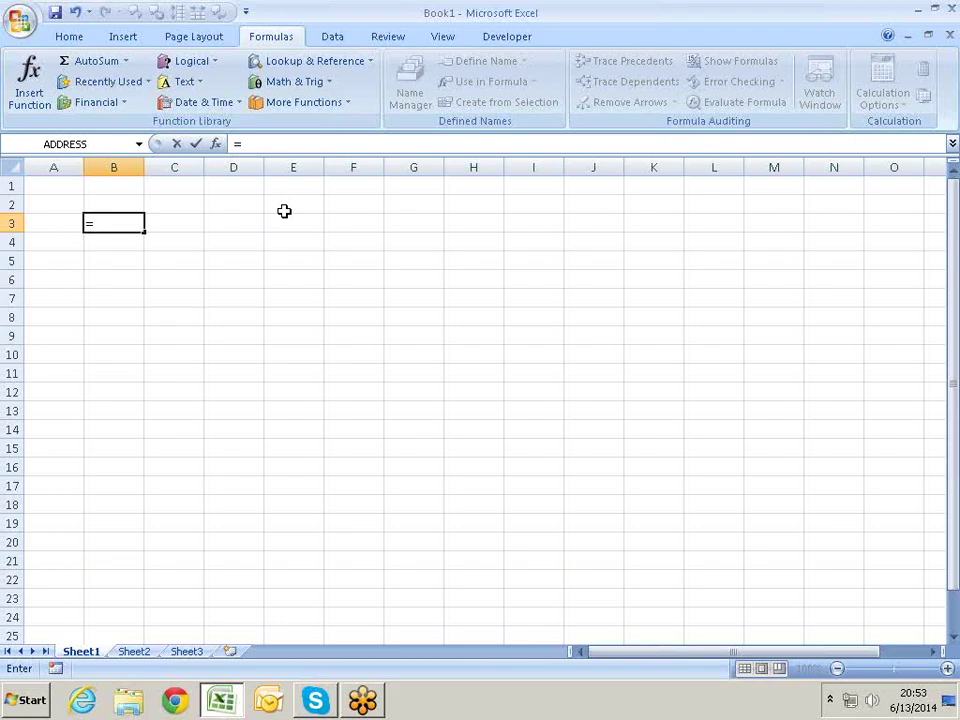
pyautogui.write('bha')
pyautogui.press('BackSpace')
pyautogui.press('BackSpace')
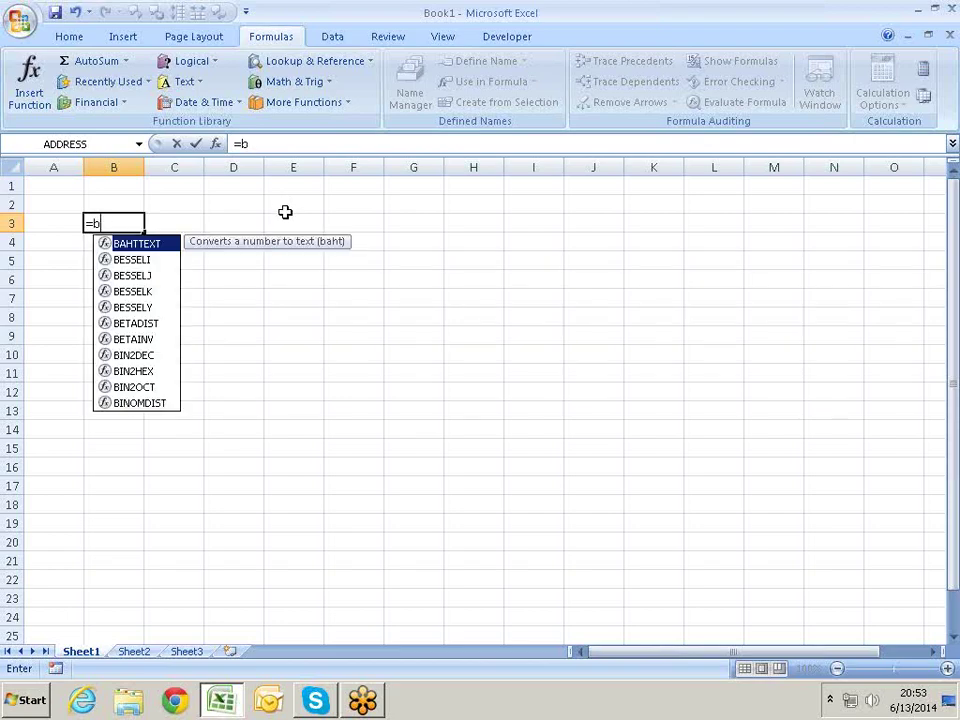
pyautogui.press('Tab')
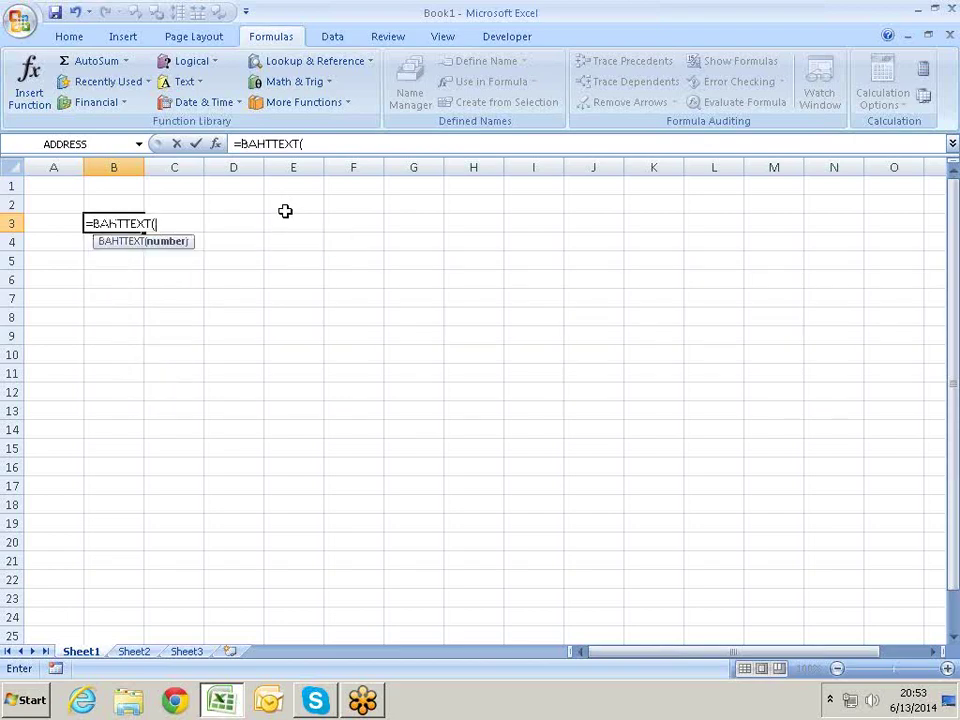
pyautogui.write('1234')
pyautogui.press('Return')
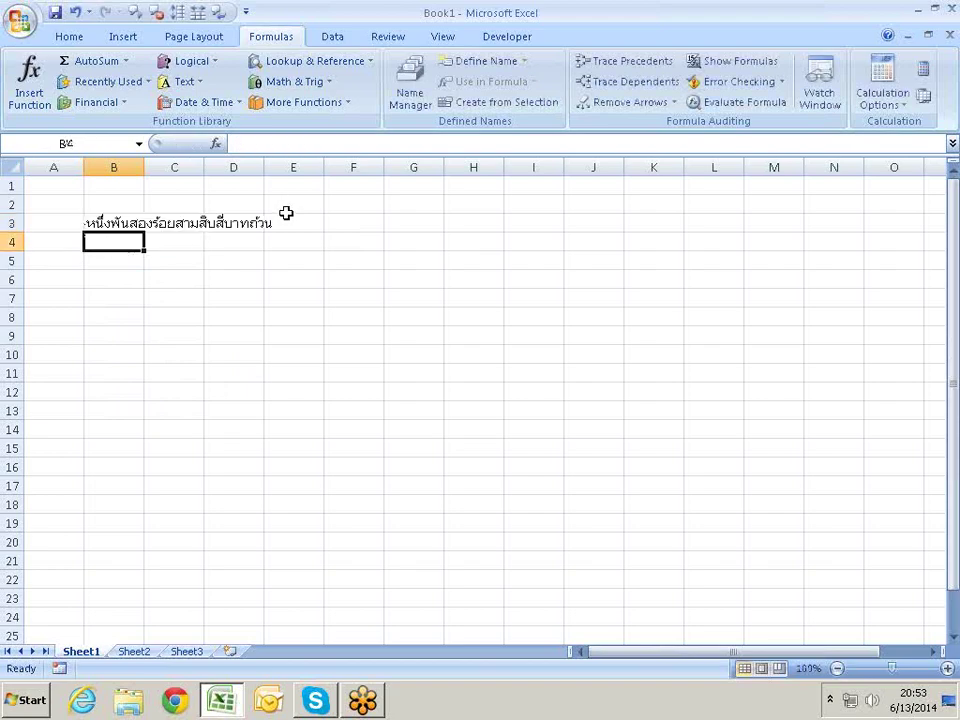
pyautogui.press('Up')
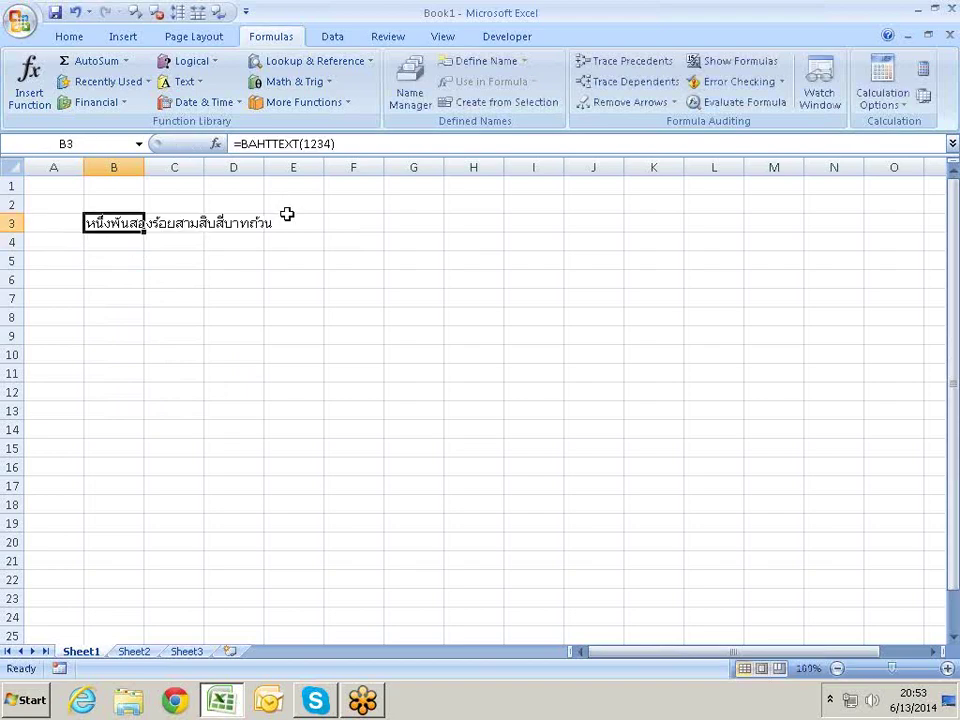
pyautogui.press('Delete')
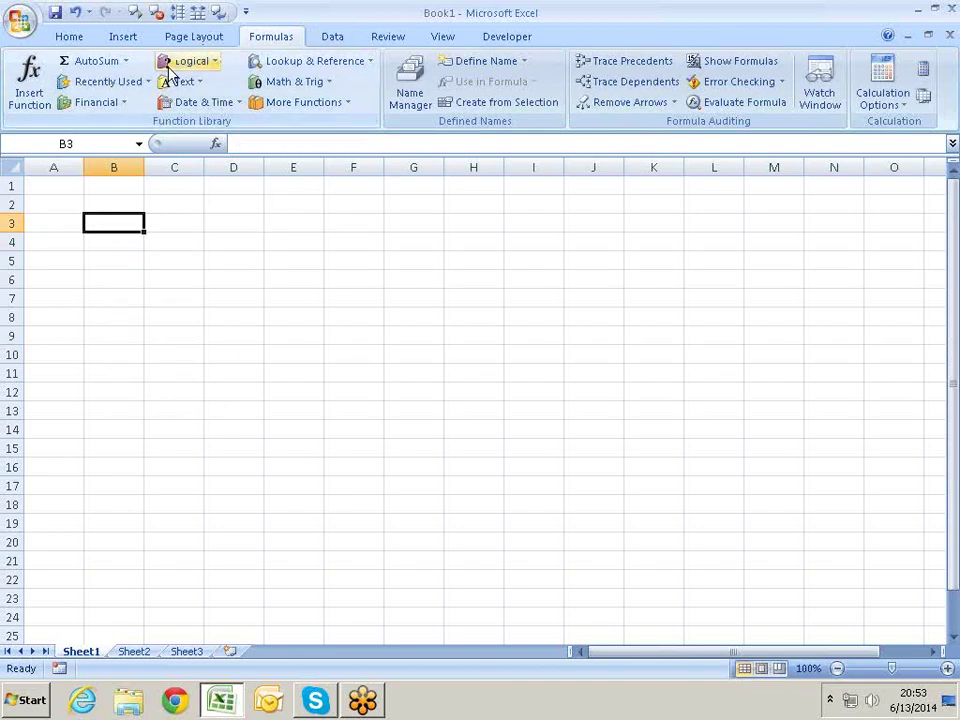
# - Enter =CHAR(65) in B3 so it displays the letter A
pyautogui.click(175, 81)
pyautogui.click(249, 147)
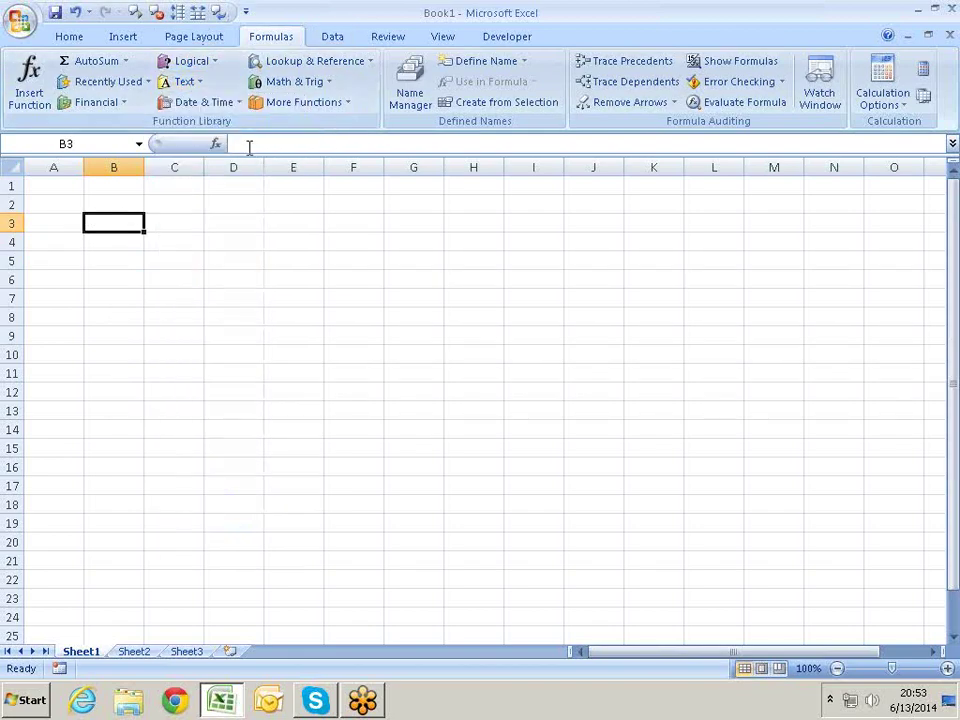
pyautogui.write('=c')
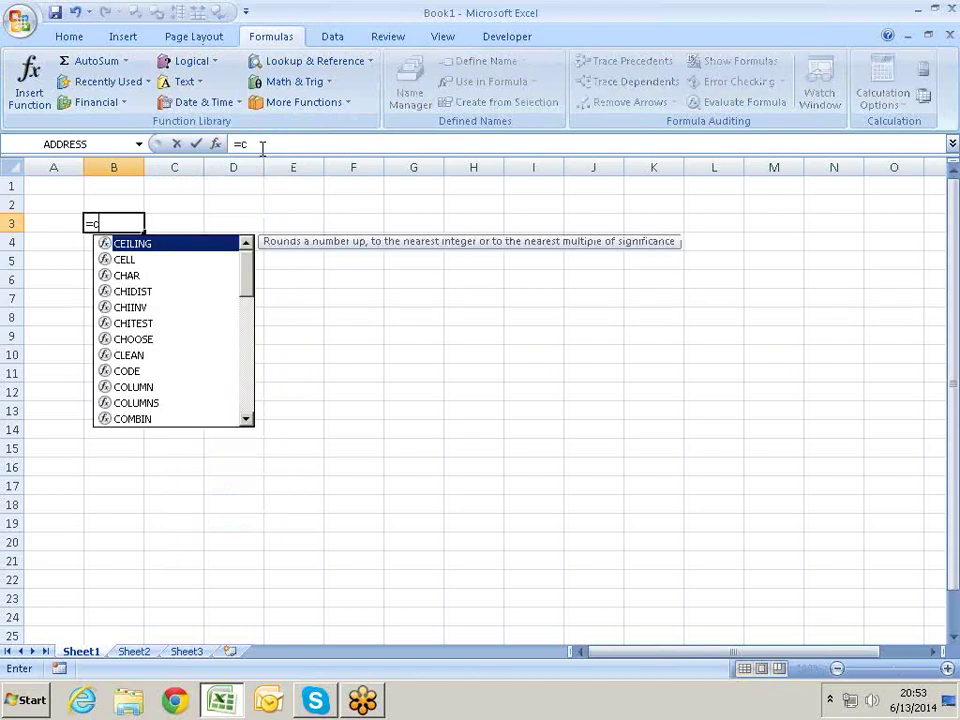
pyautogui.write('har')
pyautogui.press('Tab')
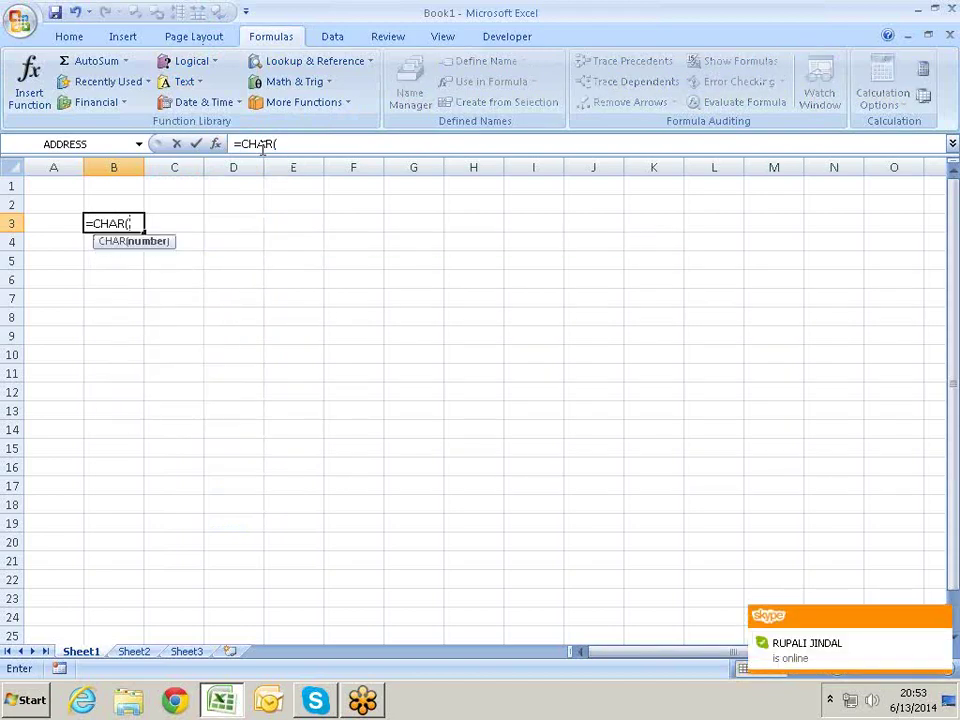
pyautogui.write('65')
pyautogui.write(')')
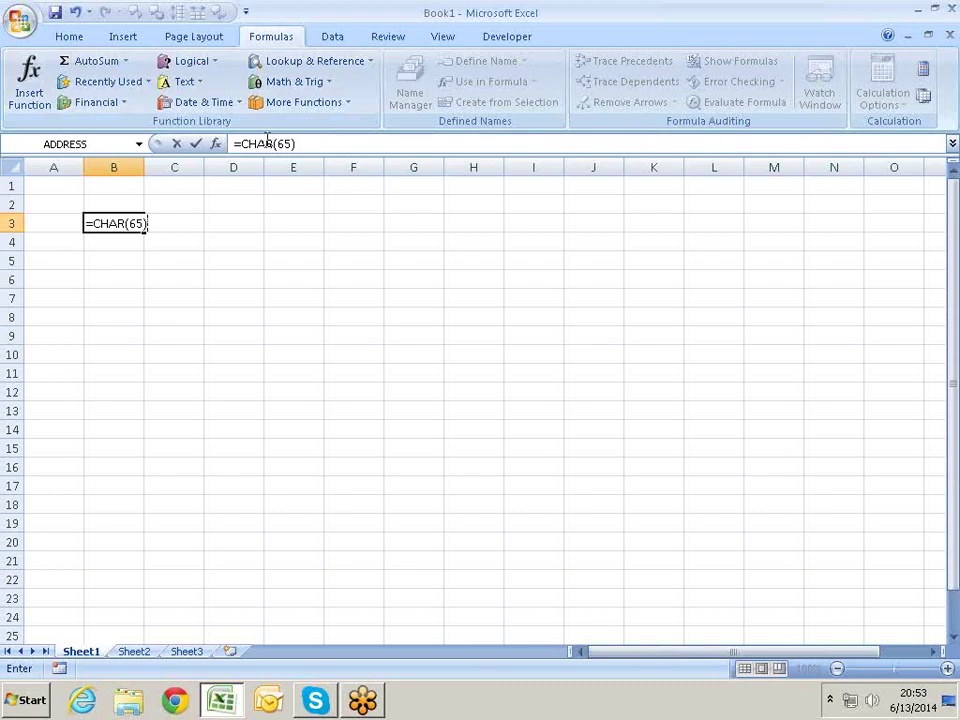
pyautogui.press('Return')
# - Enter =CODE(B3) in C3, which returns 65 for A
pyautogui.press('Up')
pyautogui.press('Right')
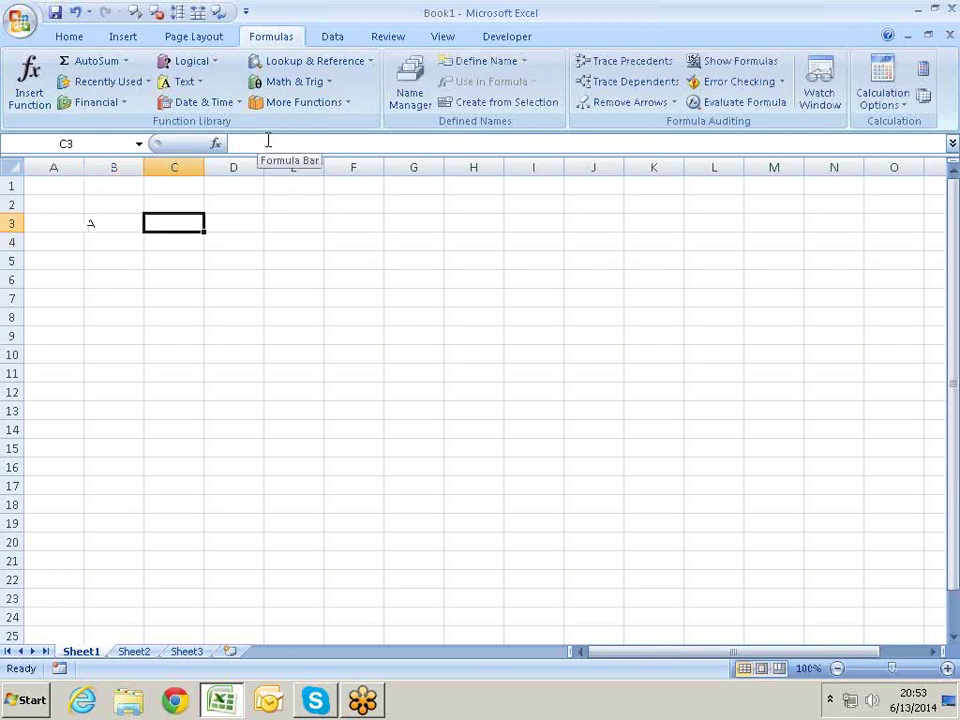
pyautogui.write('=code')
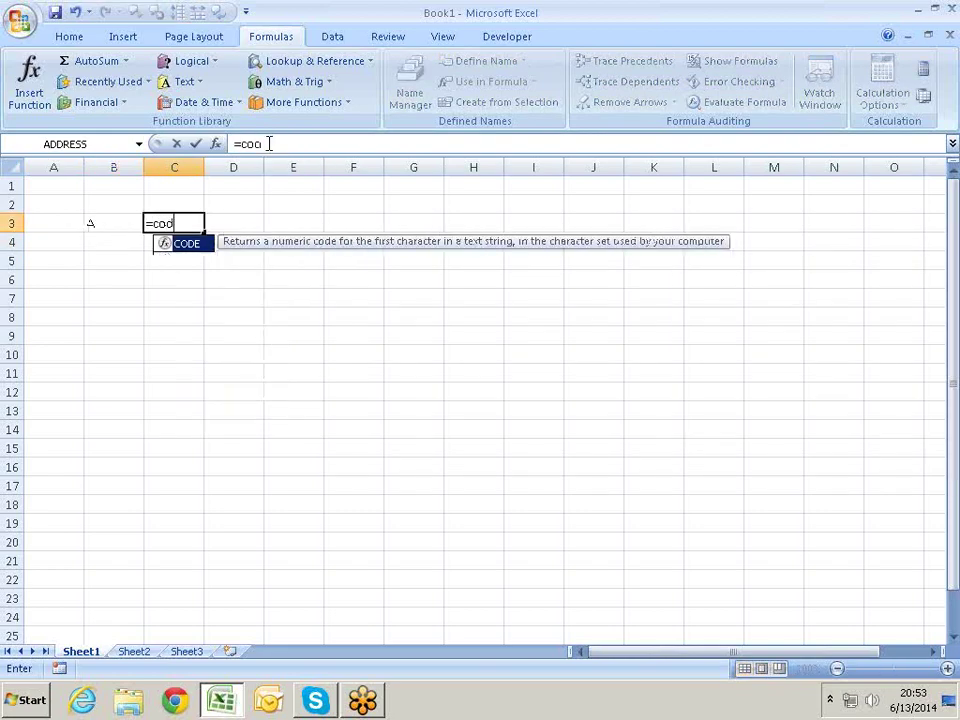
pyautogui.press('Tab')
pyautogui.press('Left')
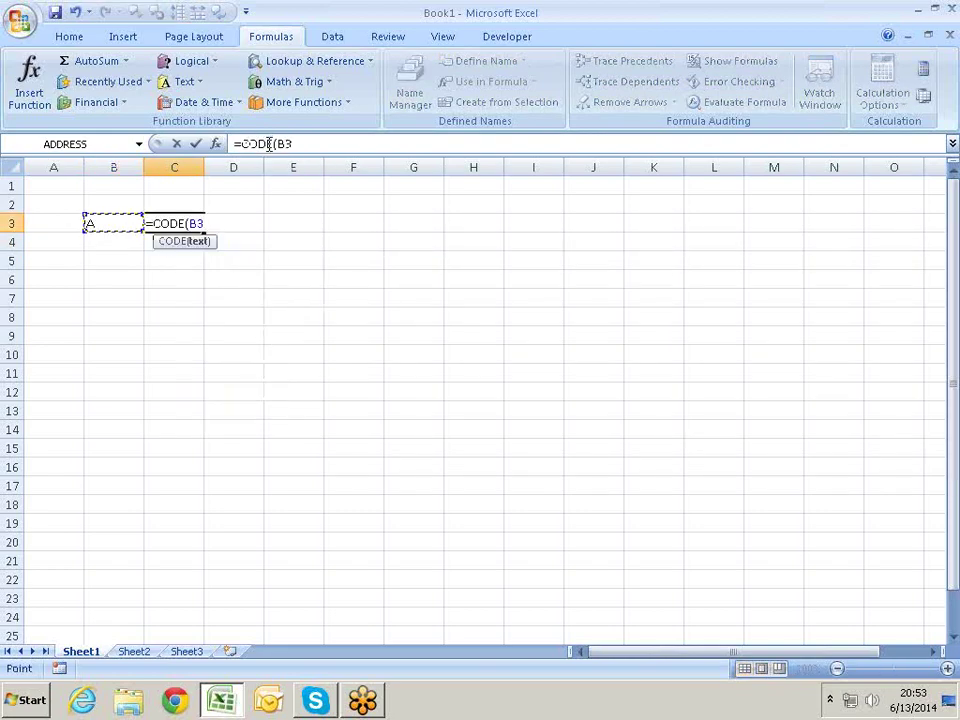
pyautogui.write(')')
pyautogui.press('Return')
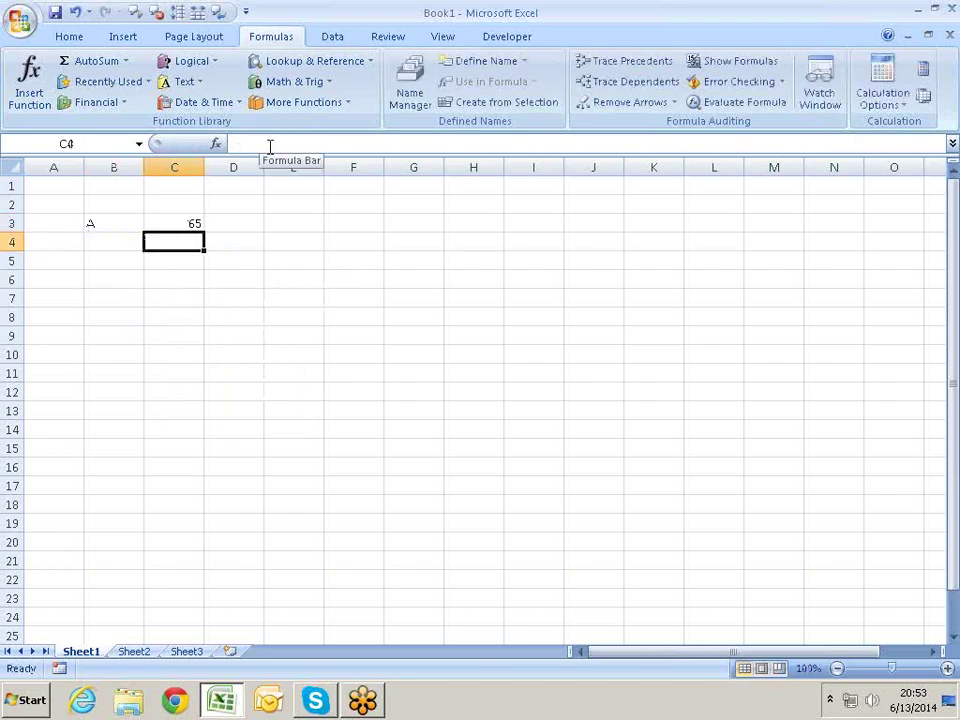
# - Change B3 to lowercase a so CODE gives 97, then clear B3:C3
pyautogui.press('Up')
pyautogui.press('Left')
pyautogui.write('a')
pyautogui.press('Return')
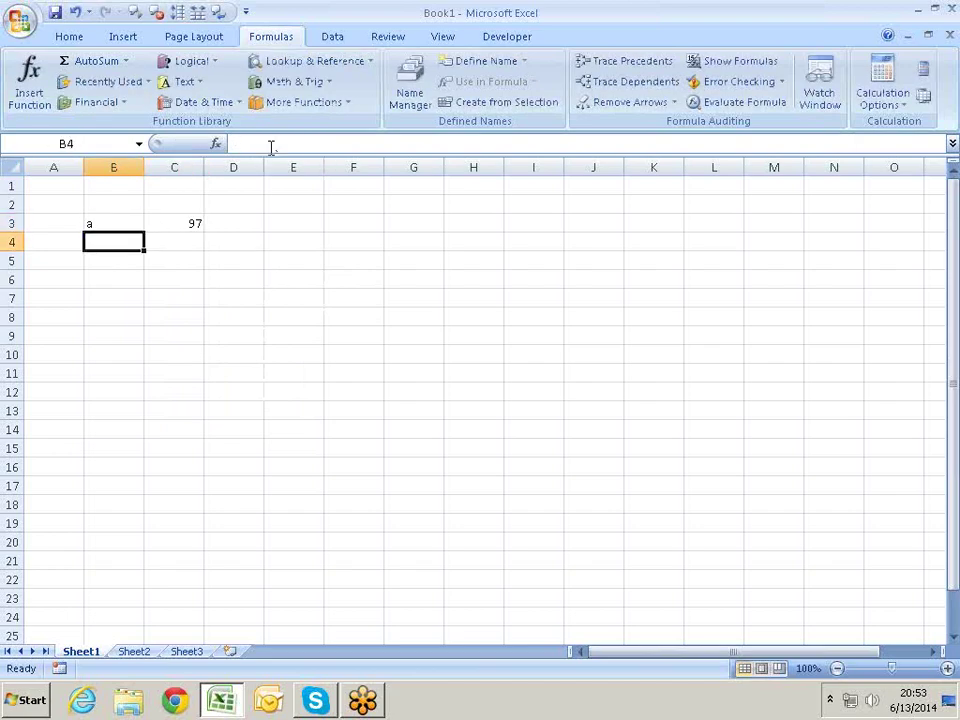
pyautogui.press('Up')
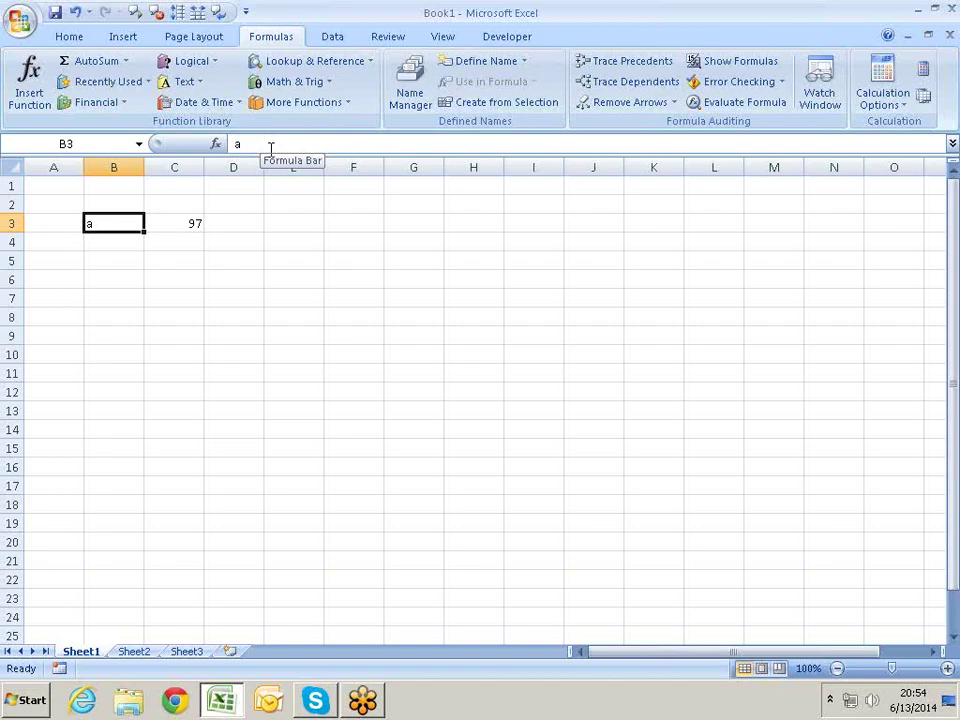
pyautogui.hotkey('shift', 'Right')
pyautogui.press('Delete')
pyautogui.press('Left')
pyautogui.press('Right')
pyautogui.click(184, 82)
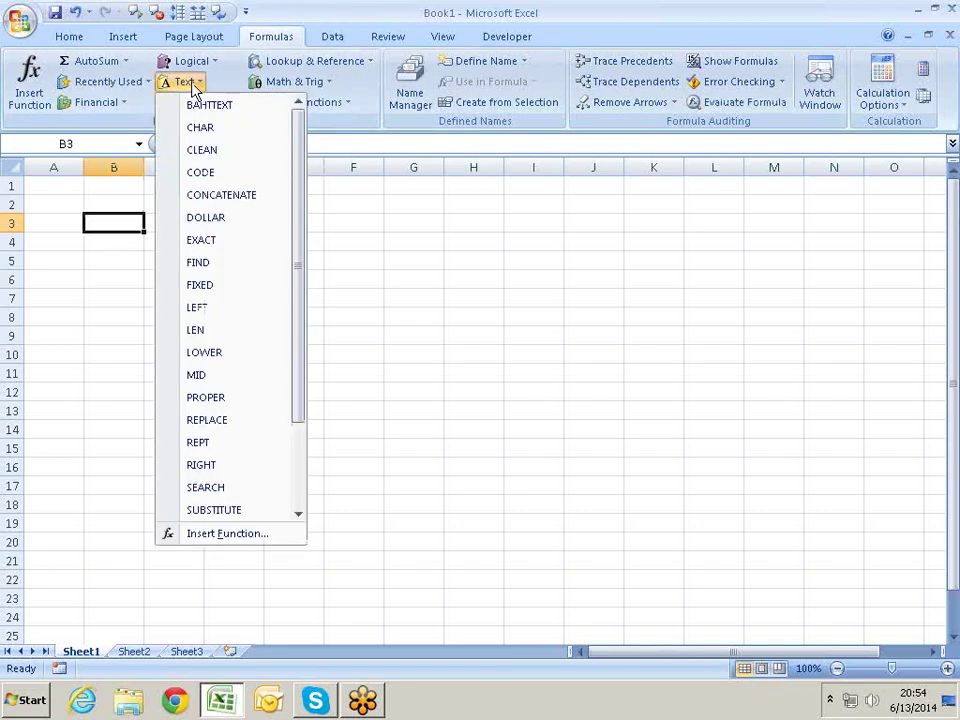
pyautogui.click(226, 196)
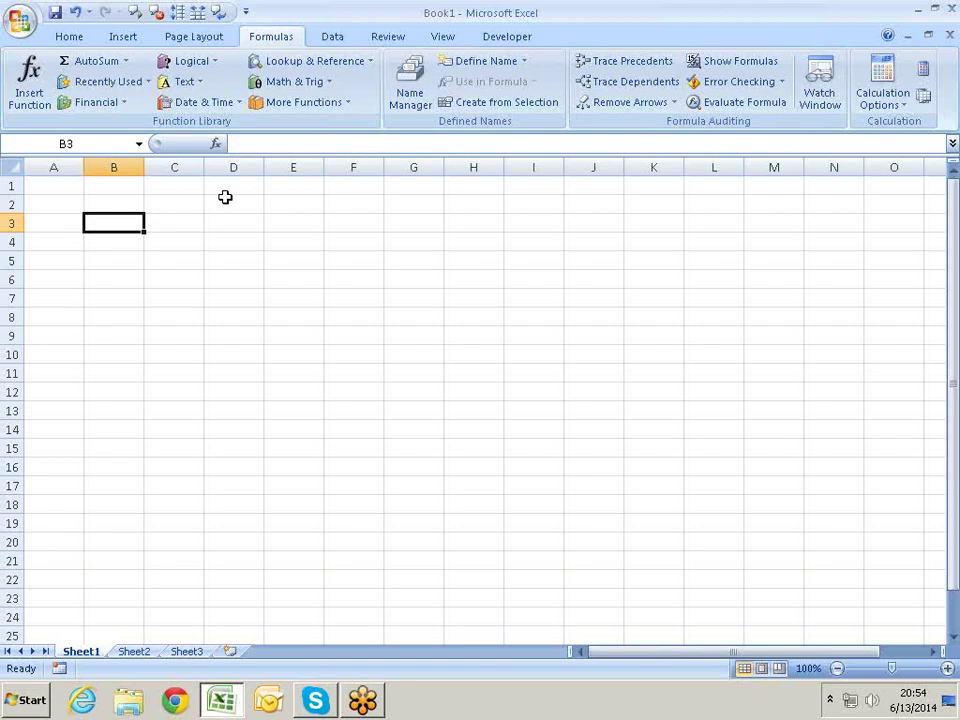
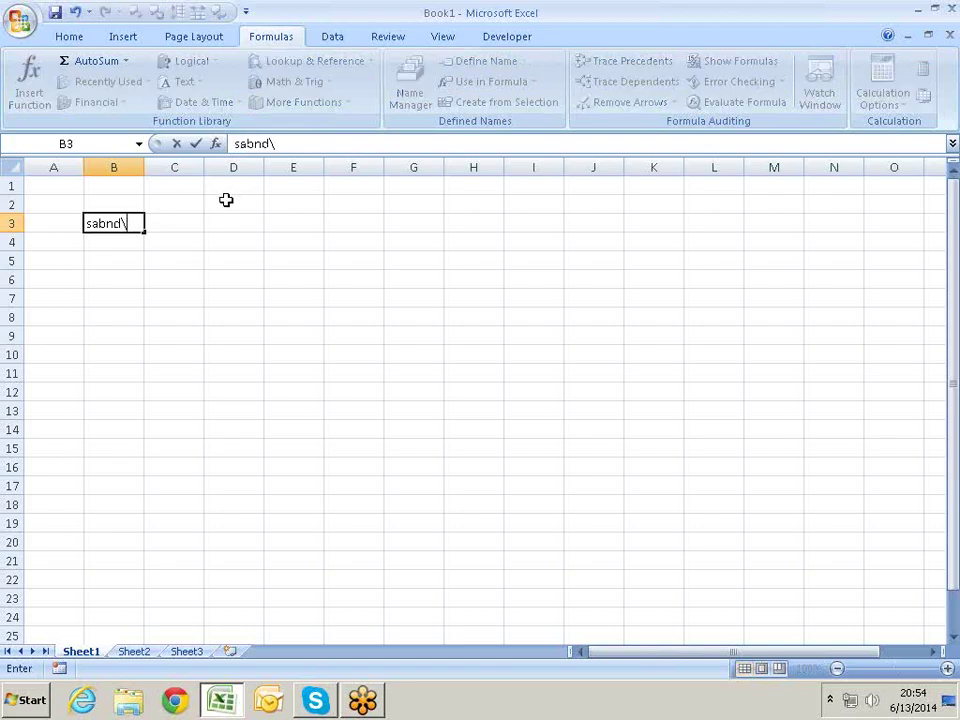
pyautogui.press('Tab')
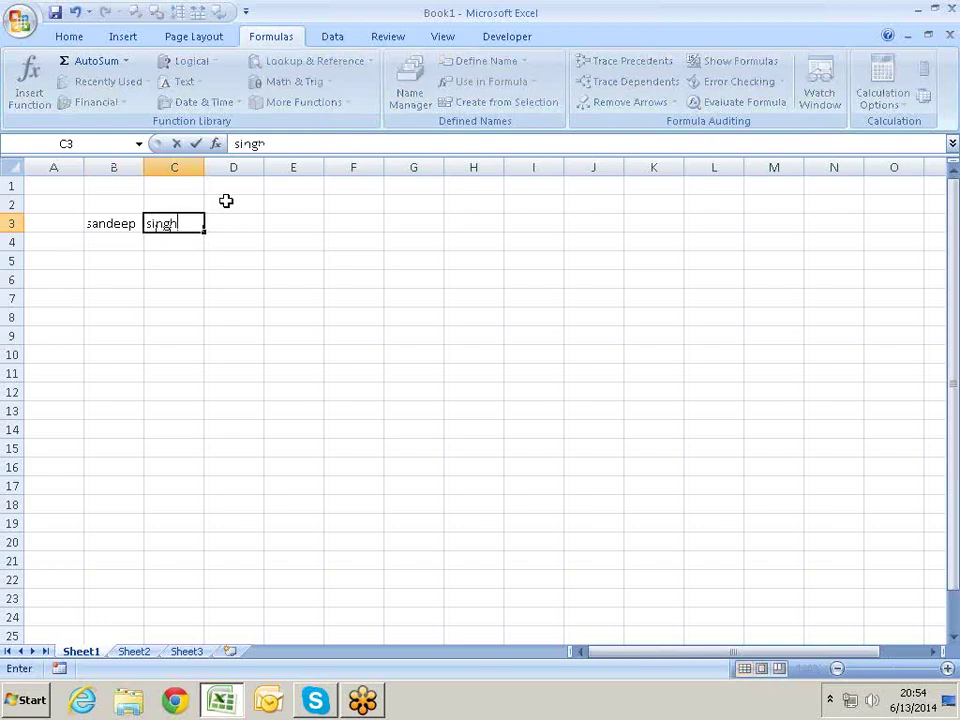
pyautogui.press('Tab')
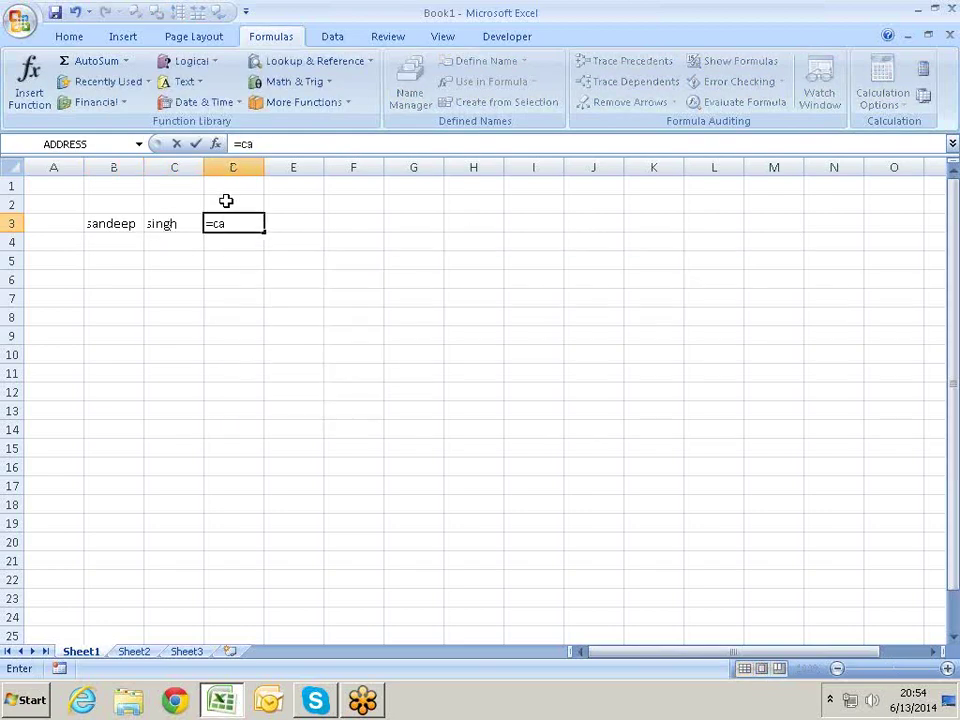
pyautogui.press('BackSpace')
pyautogui.press('Tab')
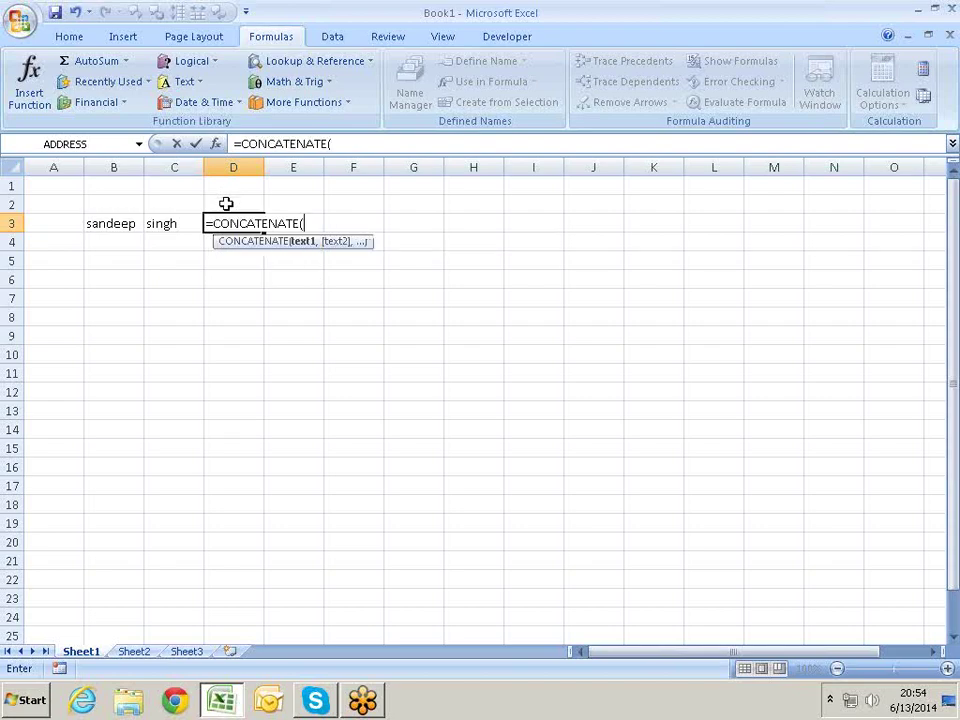
pyautogui.press('Left')
pyautogui.press('Left')
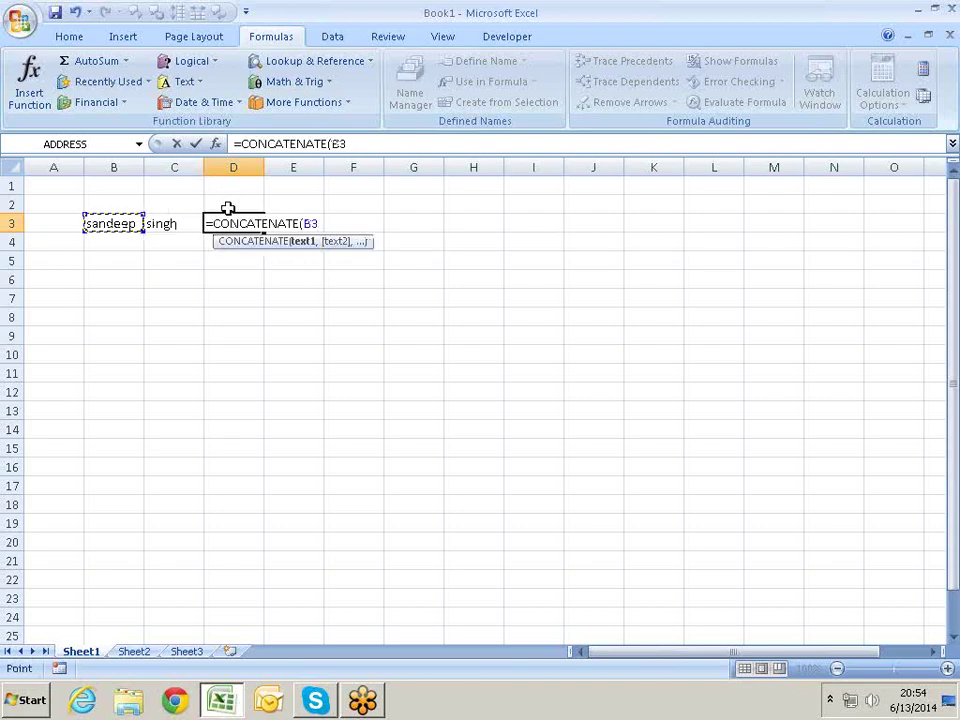
pyautogui.press('Left')
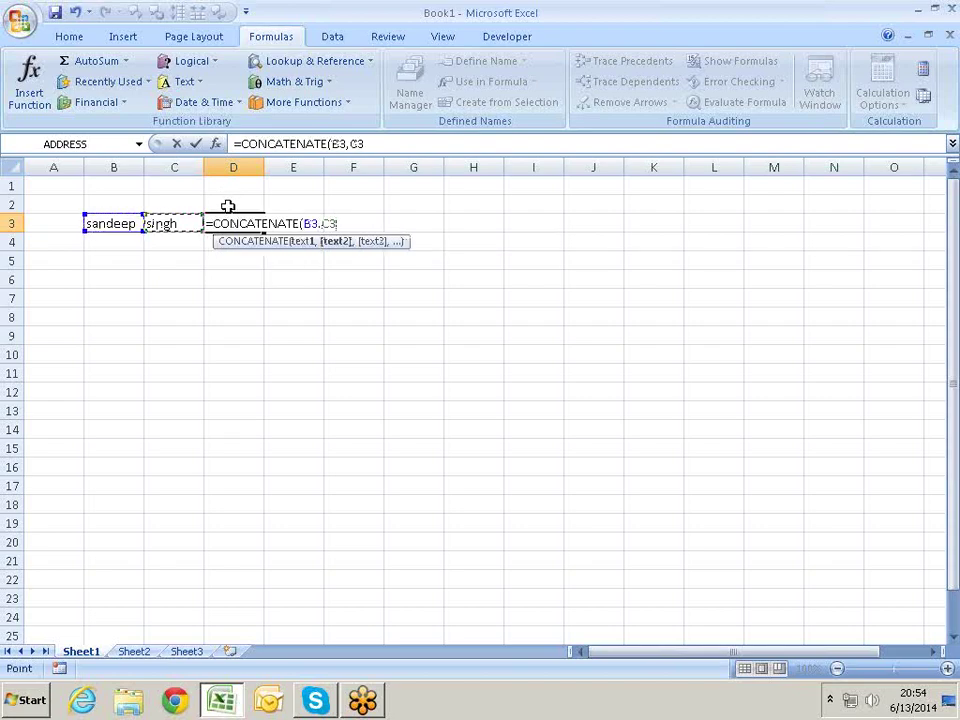
pyautogui.press('Return')
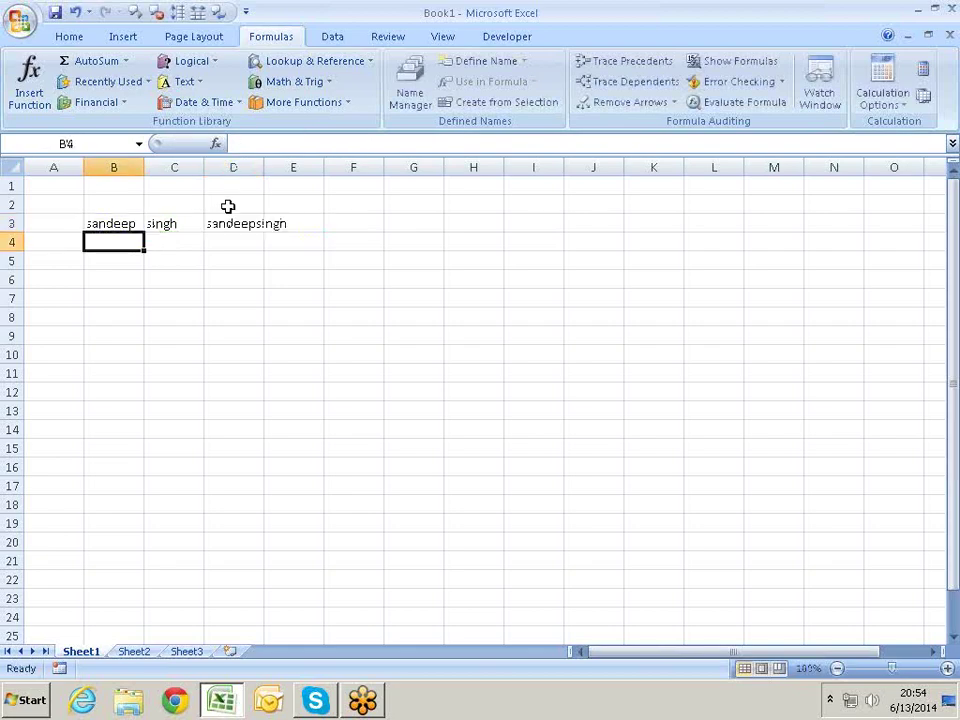
pyautogui.press('Up')
pyautogui.press('Right')
pyautogui.press('Right')
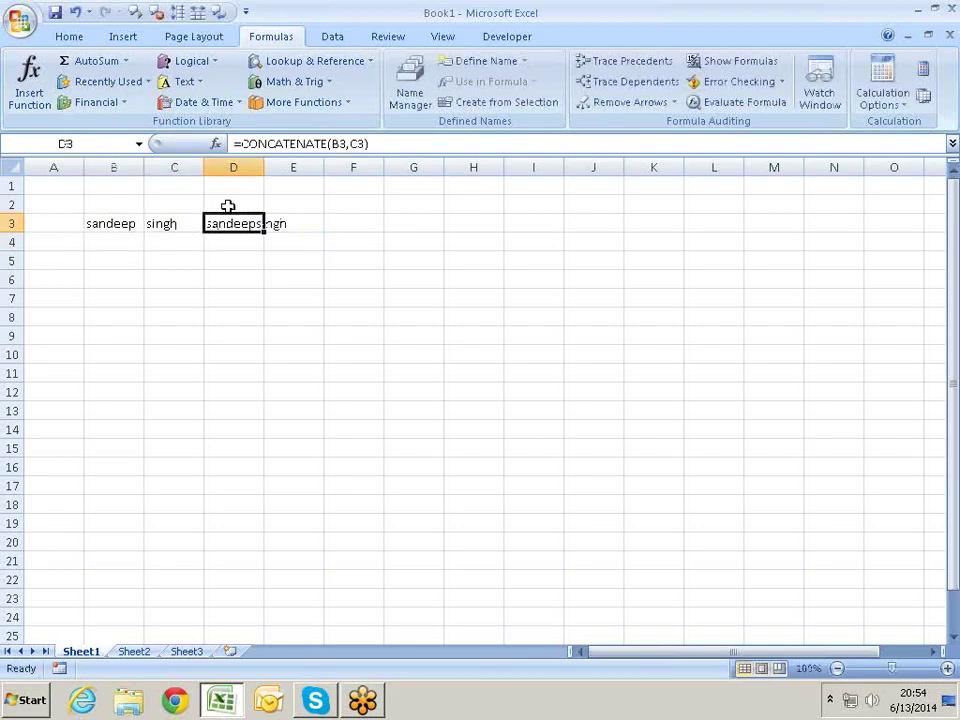
pyautogui.press('F2')
pyautogui.press('Left')
pyautogui.press('Left')
pyautogui.press('Left')
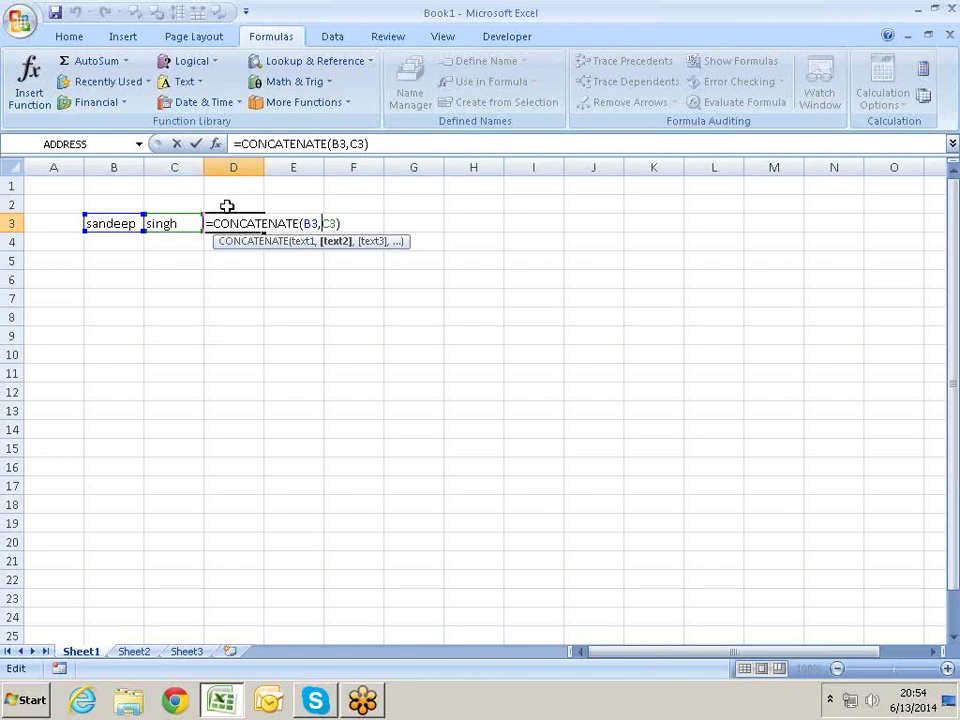
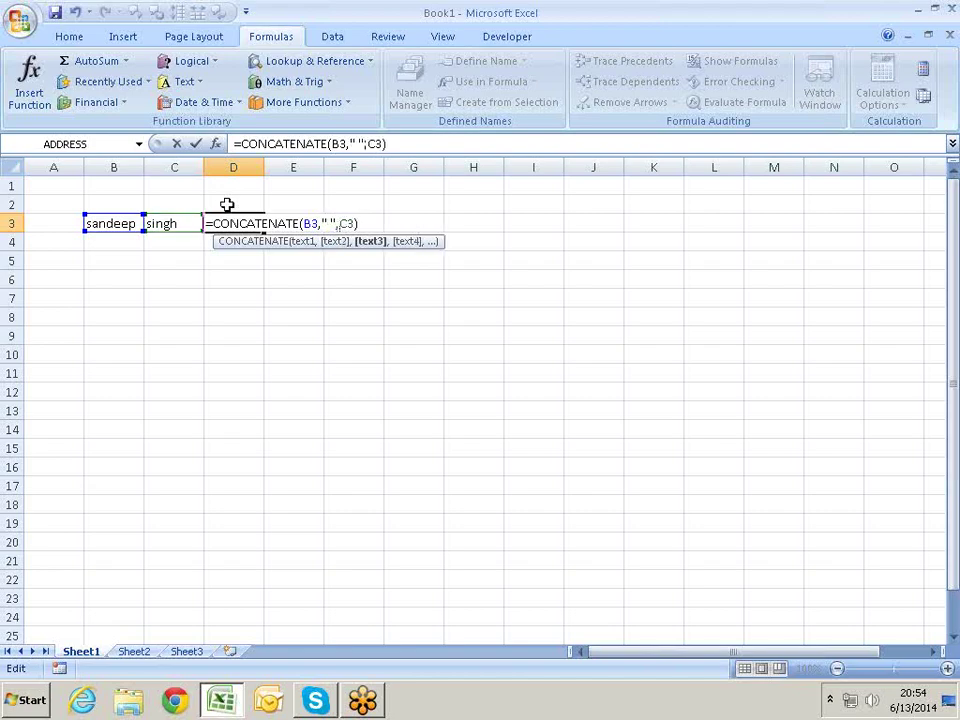
pyautogui.click(331, 223)
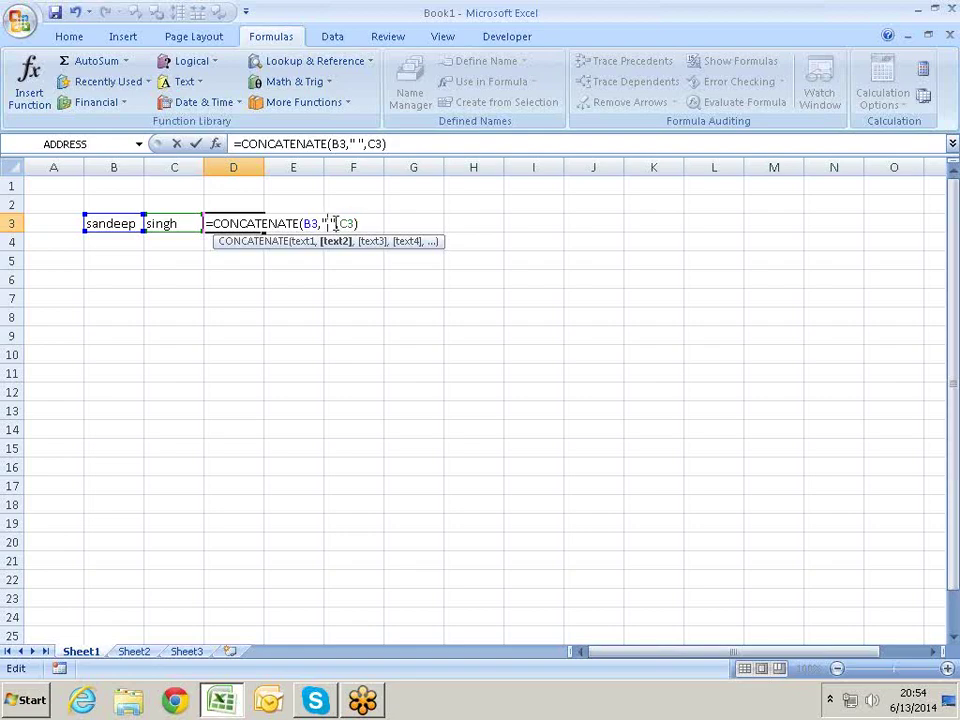
pyautogui.press('Return')
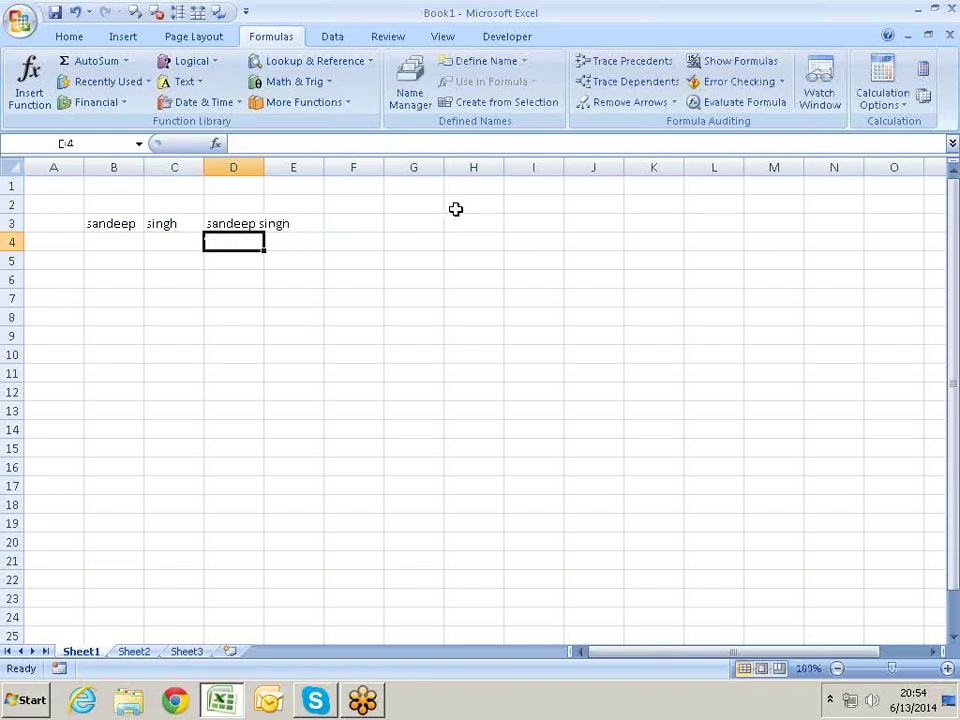
# - Clear the formula from D3
pyautogui.press('Up')
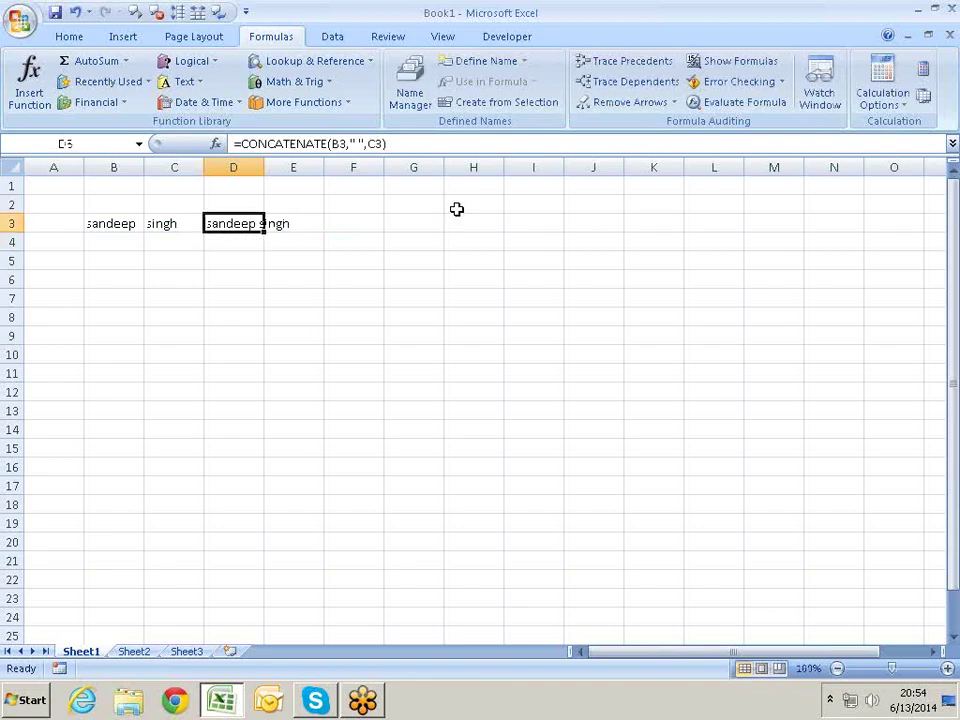
pyautogui.press('Delete')
pyautogui.press('Left')
pyautogui.press('Left')
pyautogui.hotkey('shift', 'Right')
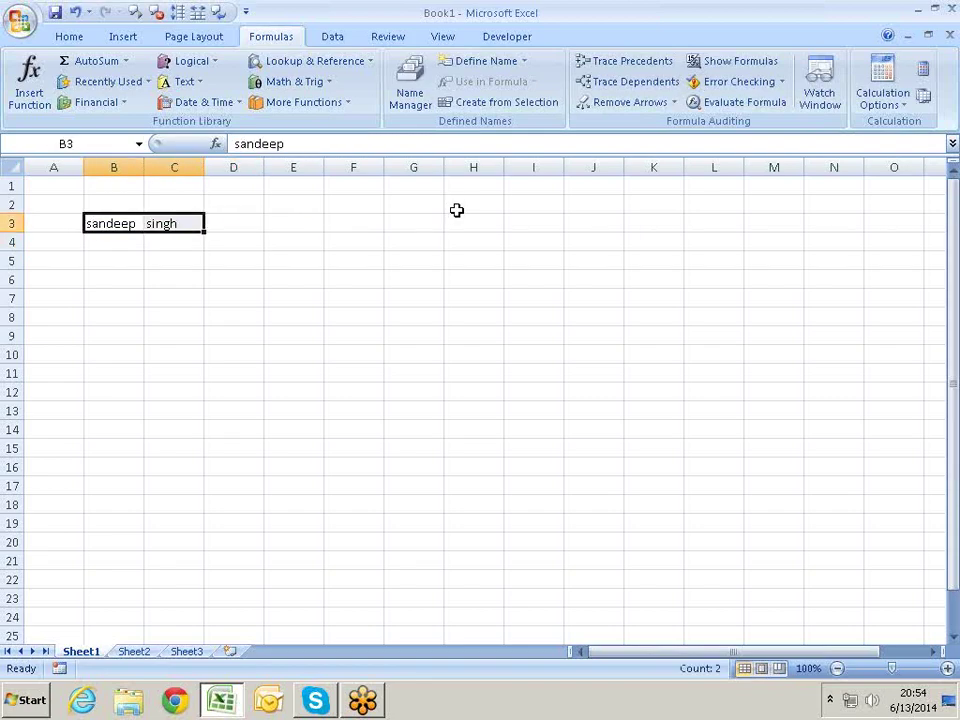
pyautogui.press('Up')
pyautogui.press('Up')
pyautogui.press('Down')
pyautogui.press('Down')
pyautogui.hotkey('shift', 'Right')
pyautogui.press('Delete')
pyautogui.press('Up')
pyautogui.press('Down')
pyautogui.click(182, 81)
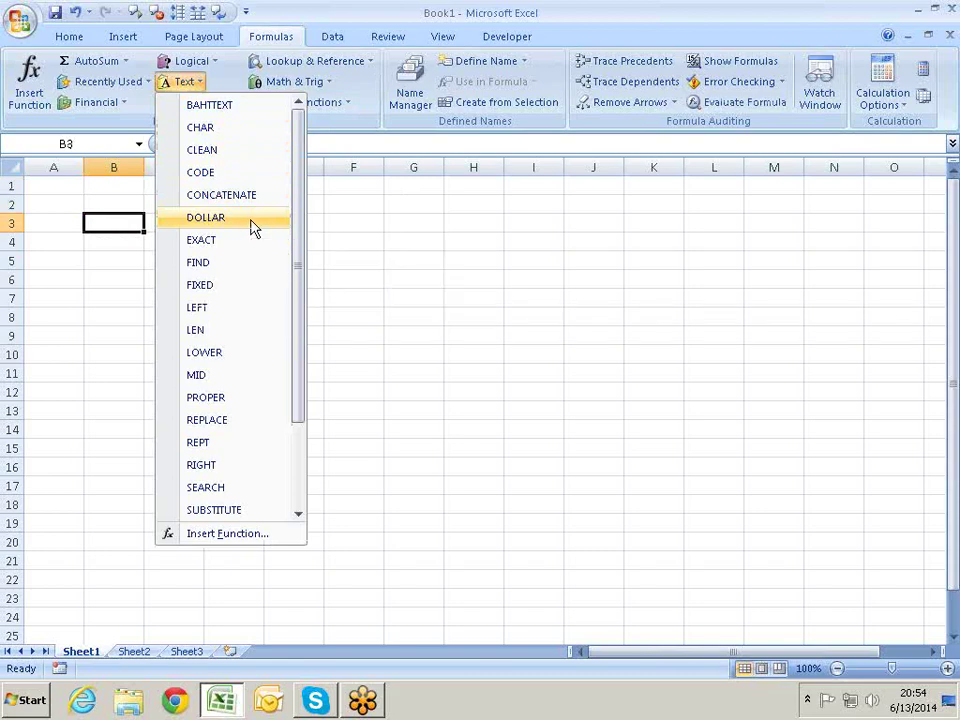
pyautogui.click(424, 296)
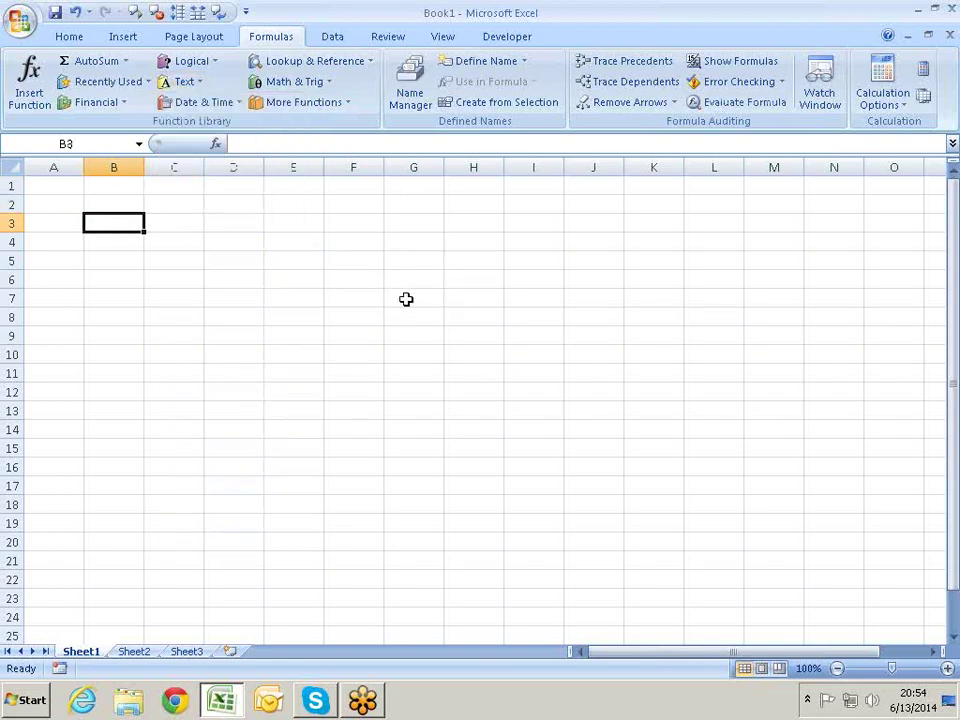
pyautogui.write('=')
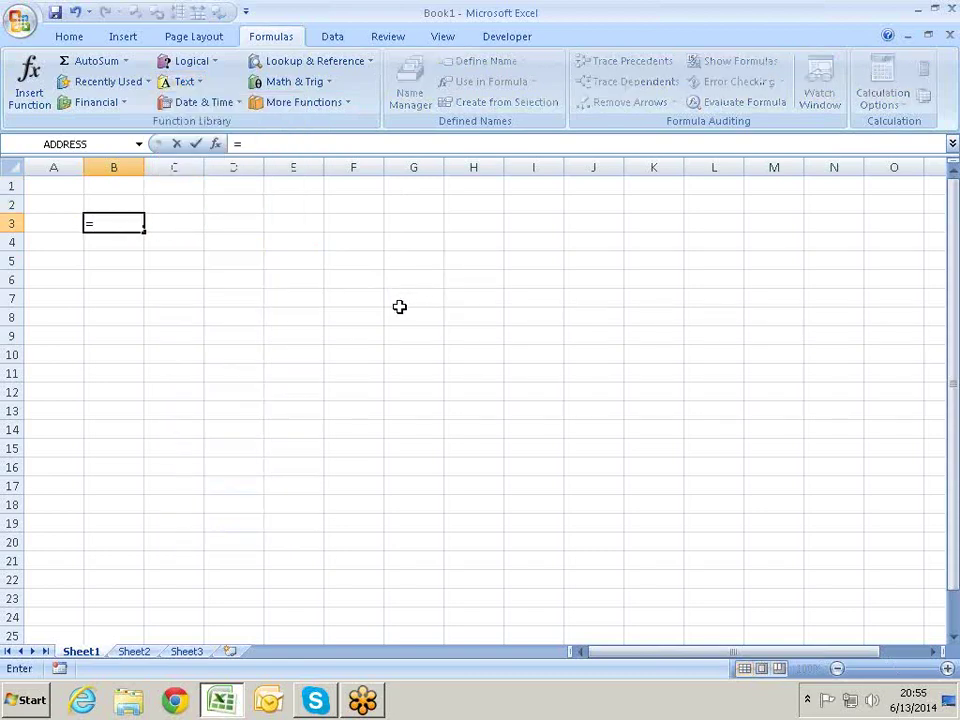
pyautogui.write('con')
pyautogui.press('Tab')
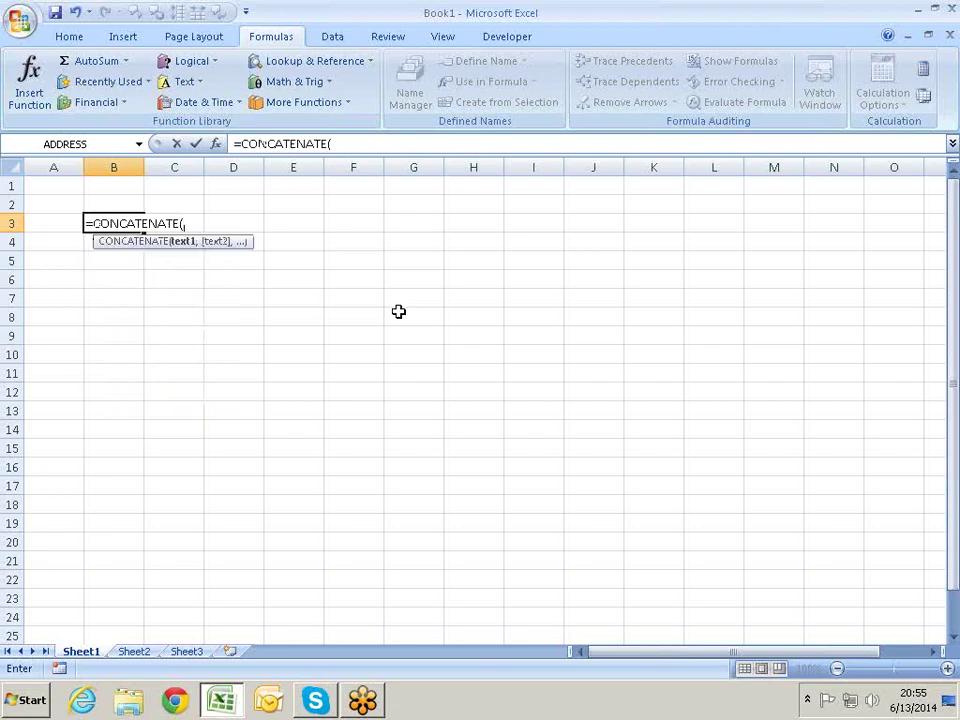
pyautogui.press('Escape')
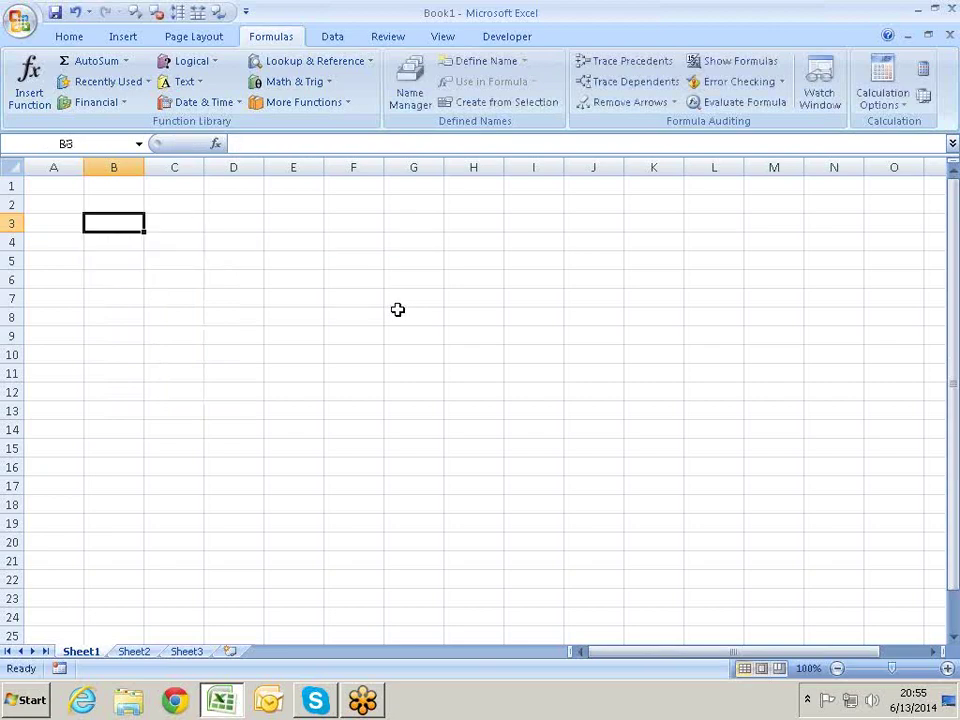
pyautogui.press('Right')
pyautogui.press('F2')
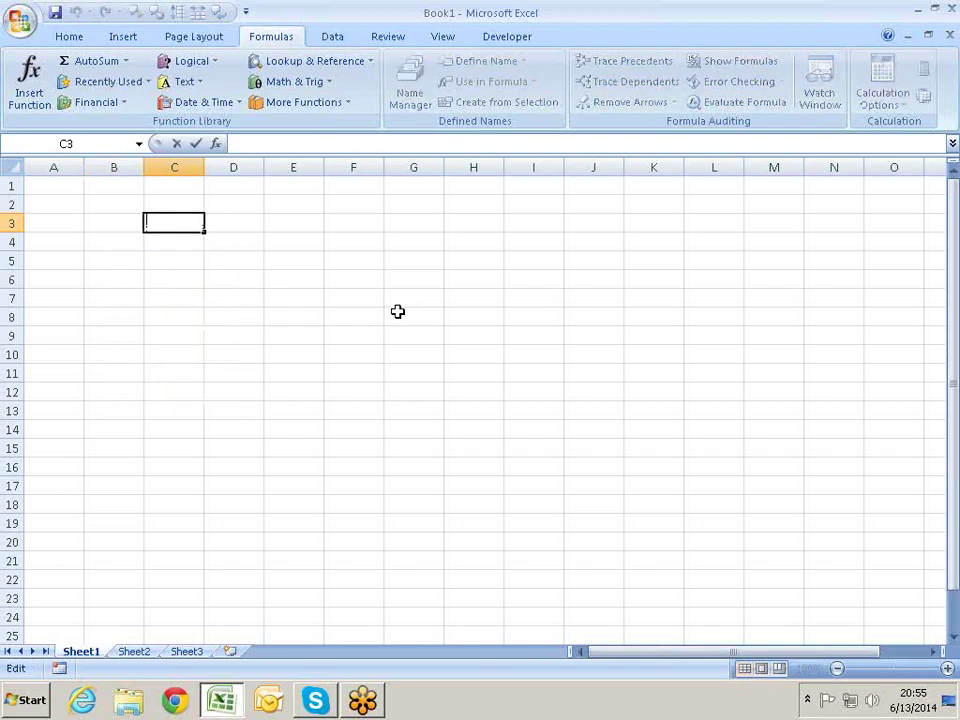
pyautogui.press('Escape')
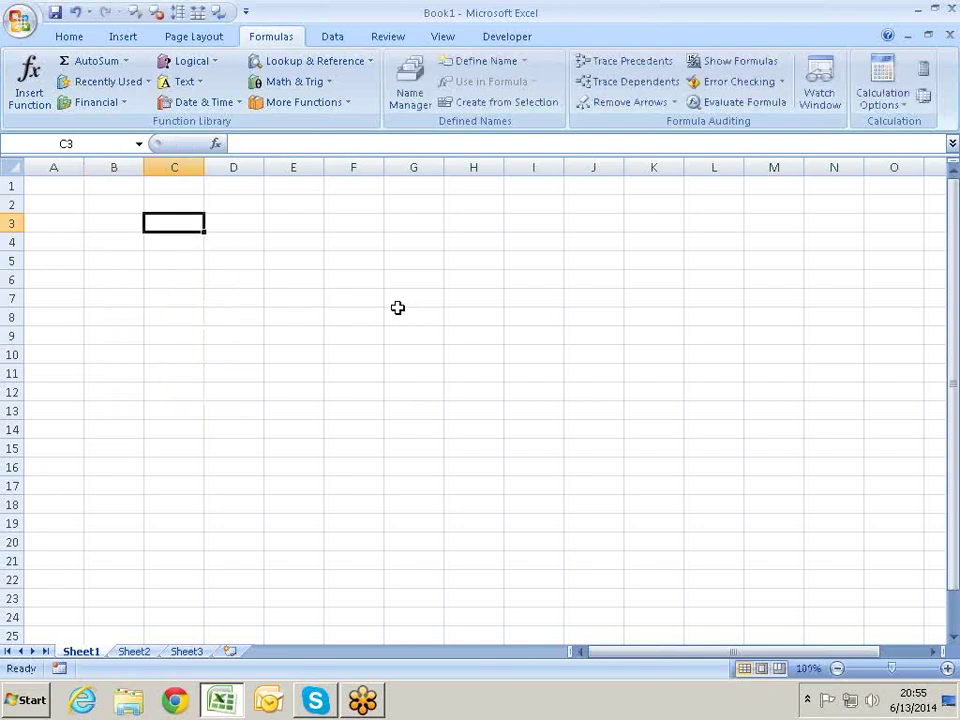
pyautogui.write('=')
pyautogui.press('Escape')
pyautogui.press('Left')
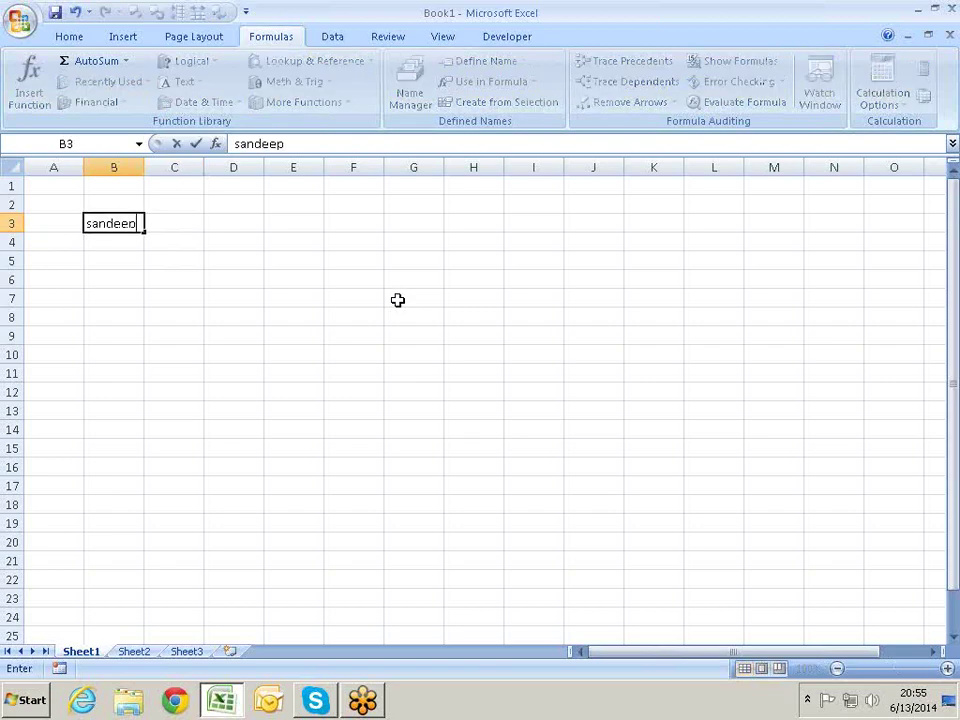
pyautogui.press('Tab')
pyautogui.press('Tab')
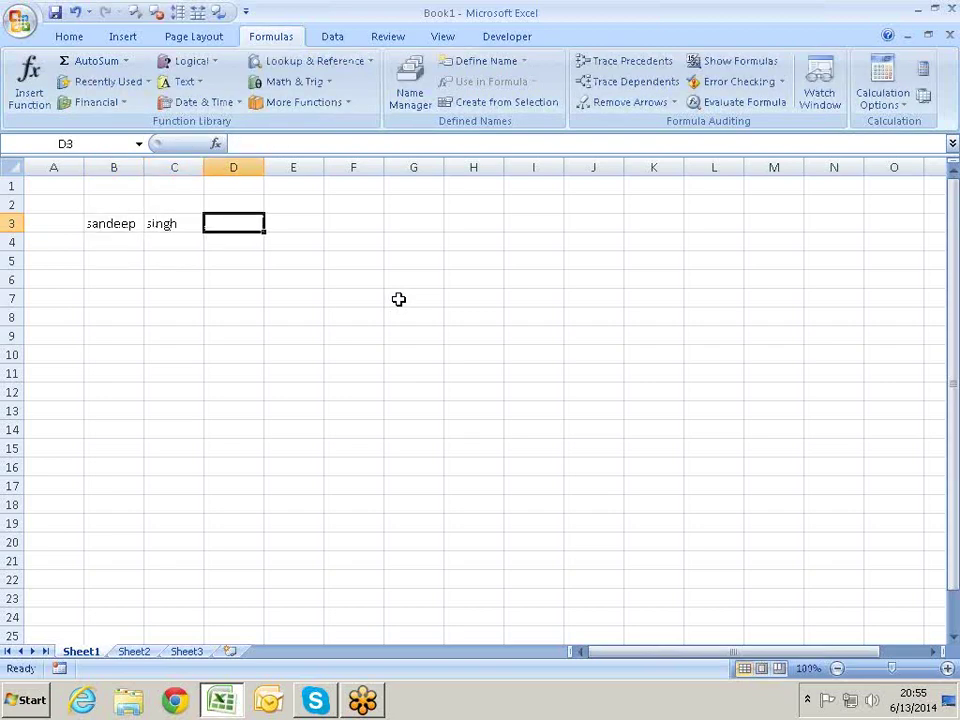
pyautogui.write('=ch')
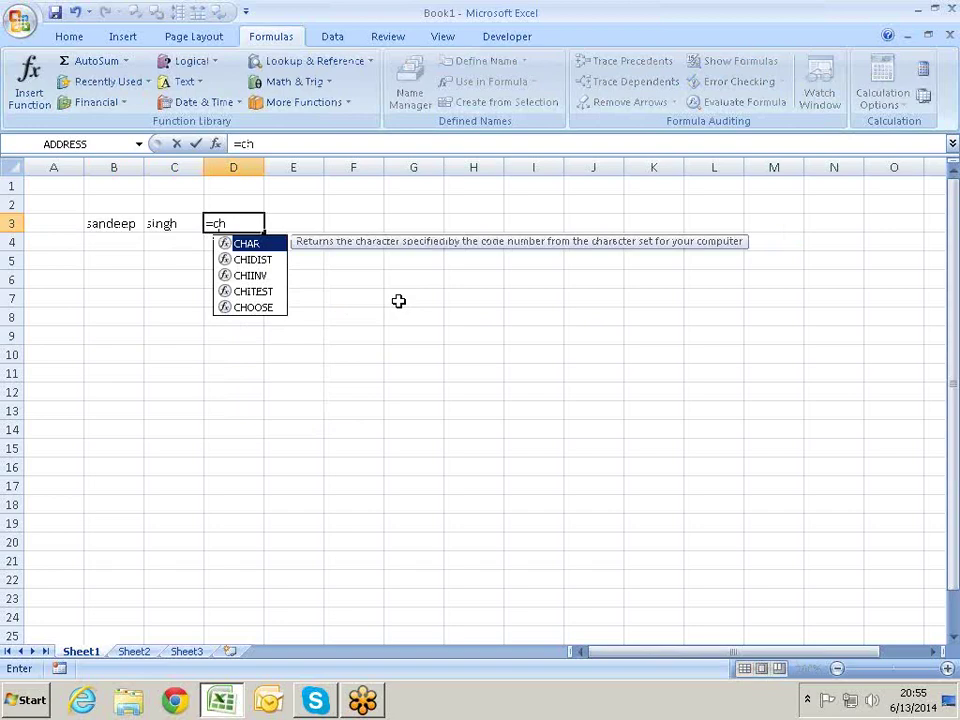
pyautogui.press('BackSpace')
pyautogui.write('o')
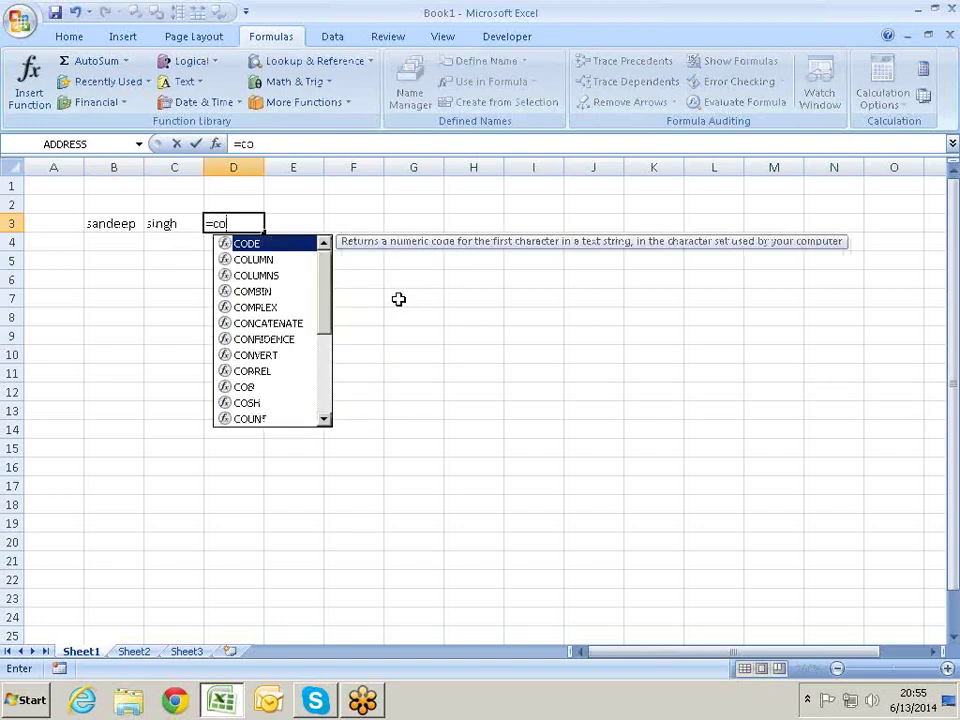
pyautogui.write('n')
pyautogui.press('Tab')
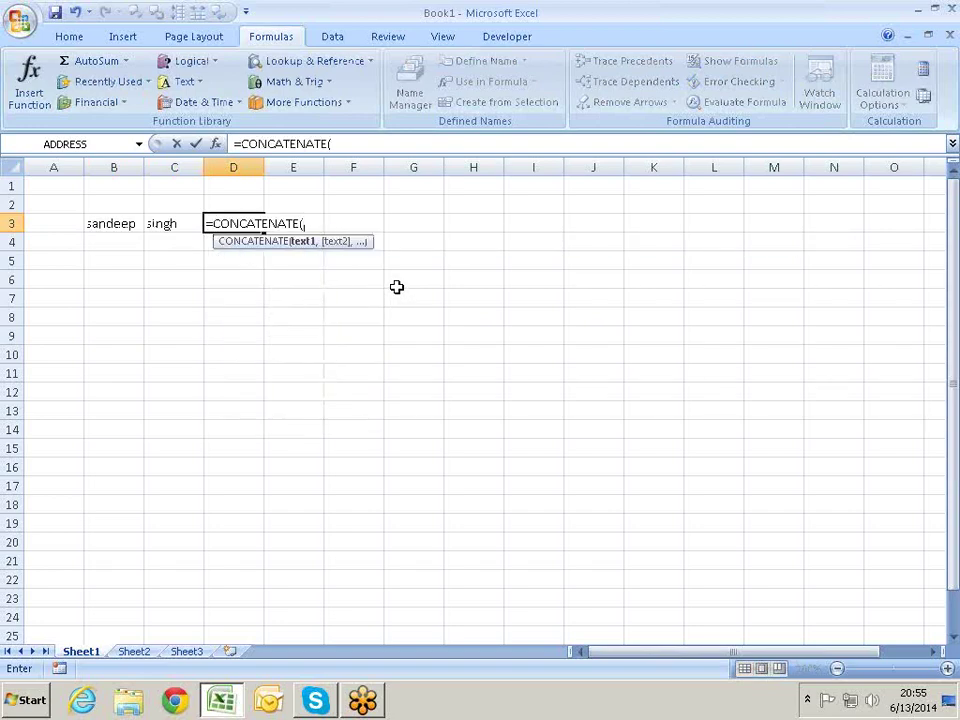
pyautogui.press('Left')
pyautogui.press('Left')
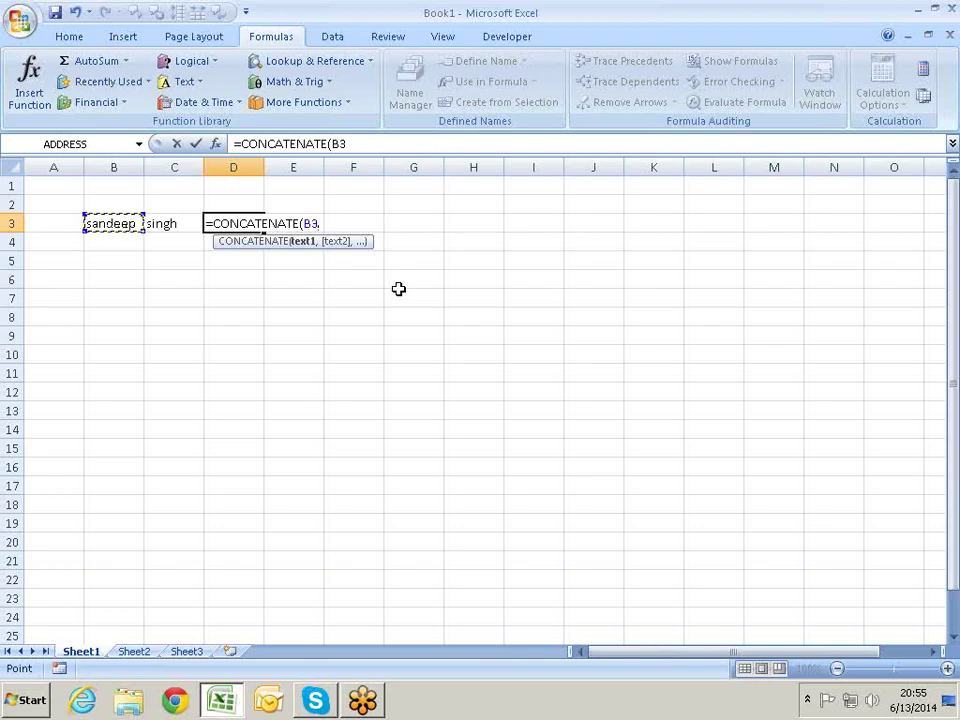
pyautogui.write('," ')
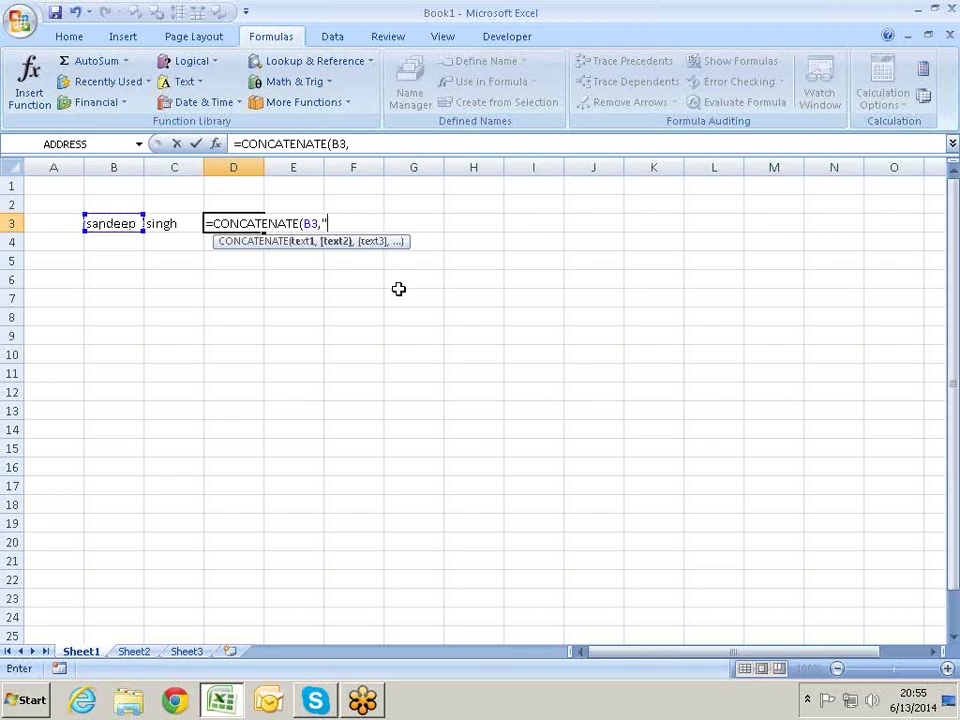
pyautogui.write('"')
pyautogui.write(',')
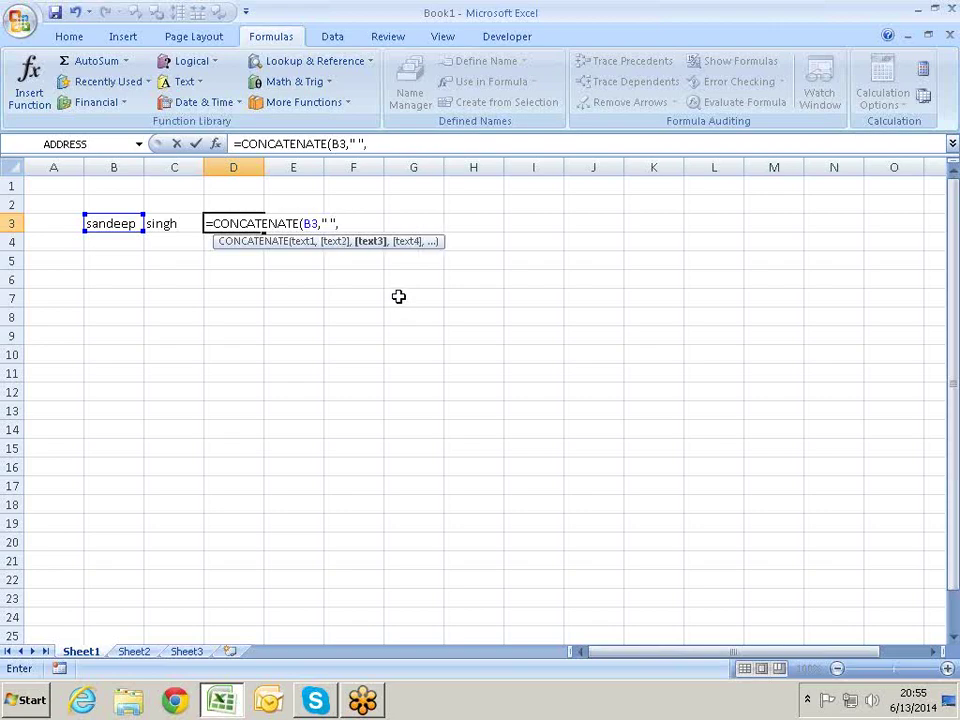
pyautogui.press('Left')
pyautogui.press('Left')
pyautogui.press('Right')
pyautogui.write(')')
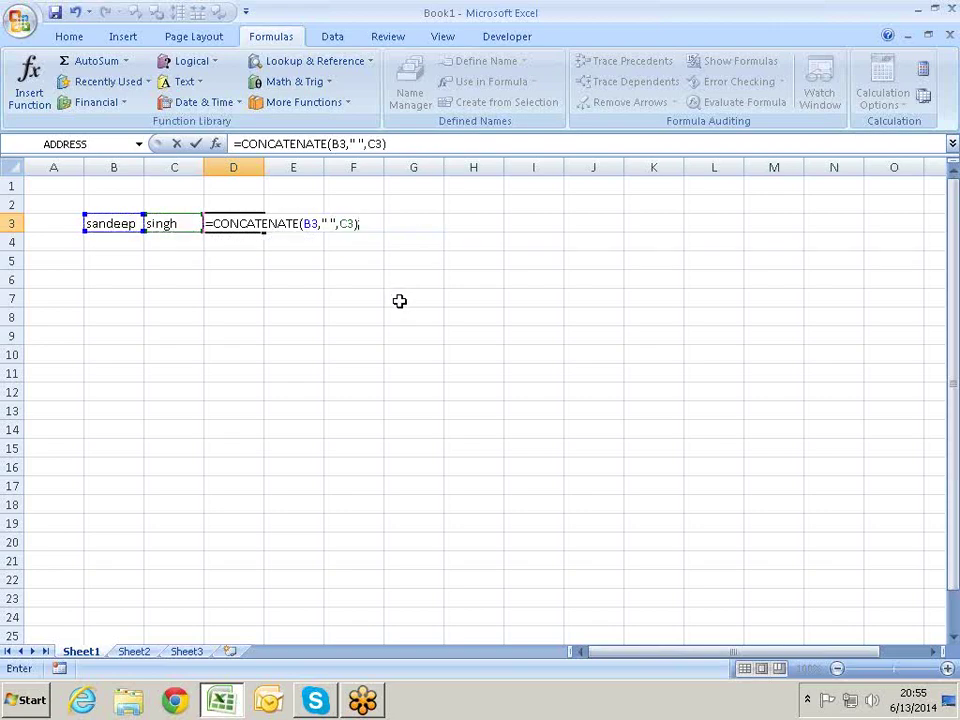
pyautogui.press('Return')
# - Delete the joined-name result from D3
pyautogui.press('Up')
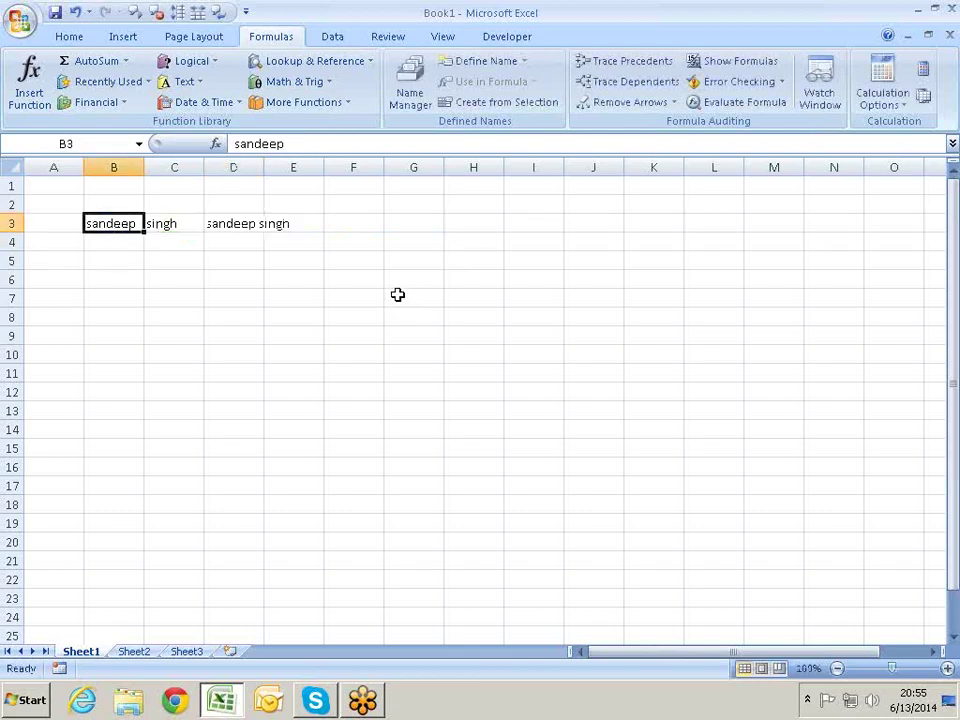
pyautogui.press('Right')
pyautogui.press('Right')
pyautogui.press('Delete')
pyautogui.press('Right')
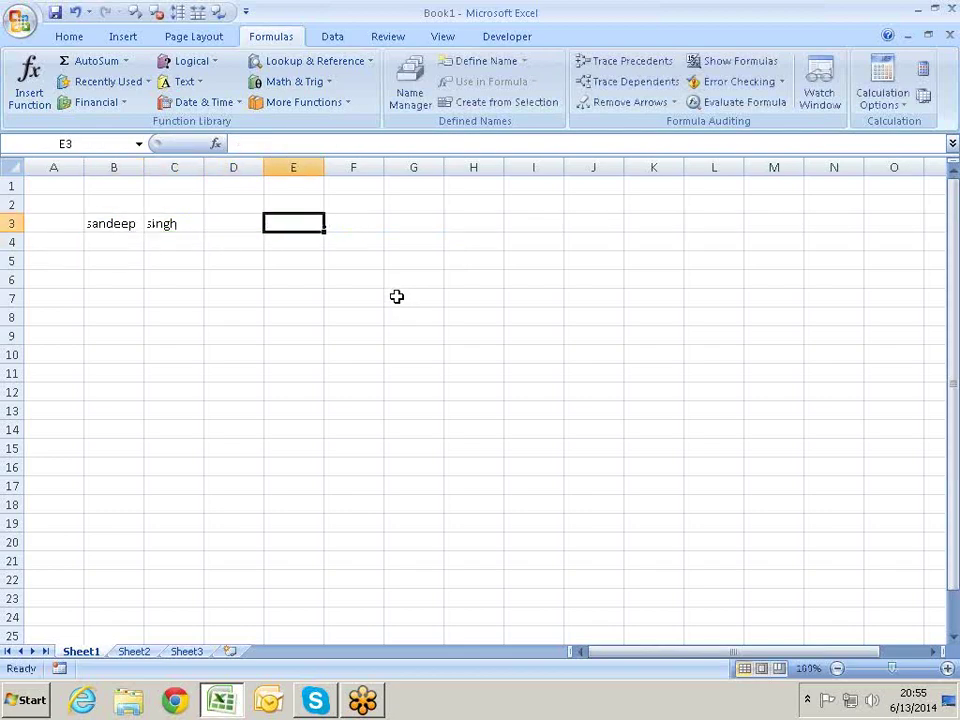
pyautogui.press('Left')
pyautogui.press('Left')
pyautogui.press('Left')
pyautogui.hotkey('shift', 'Right')
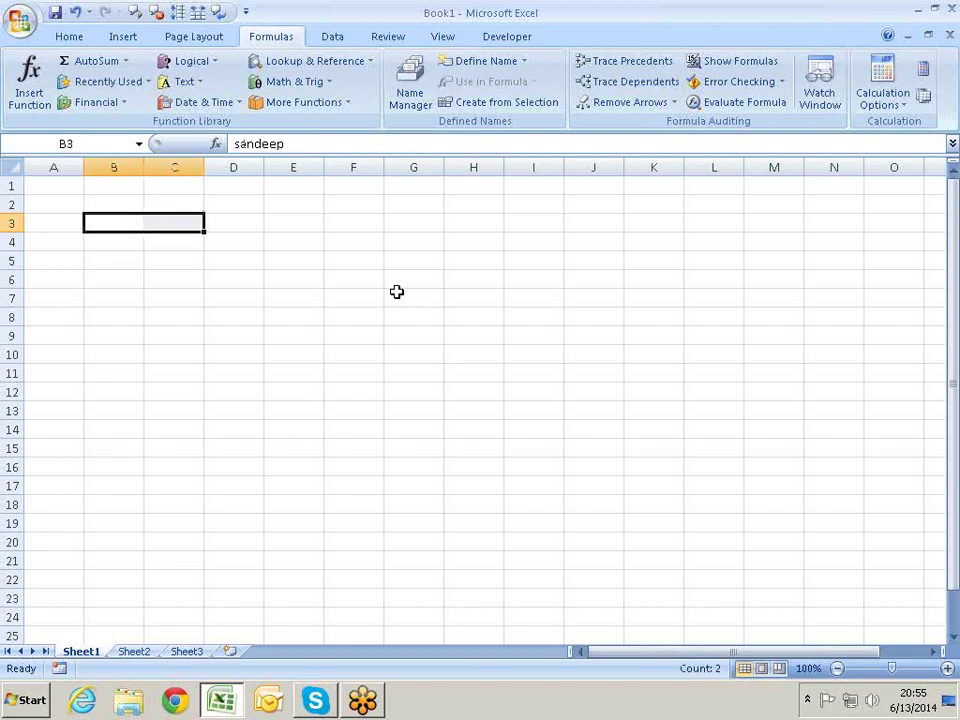
pyautogui.press('Delete')
pyautogui.press('Down')
pyautogui.press('Up')
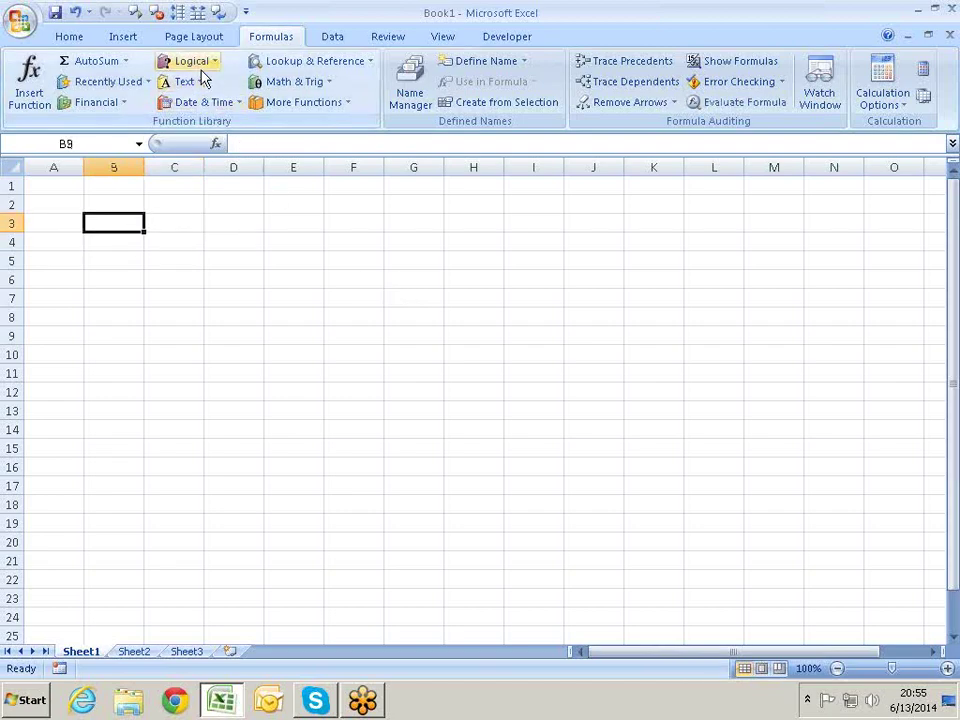
# - Enter 123 in B3 and =DOLLAR(B3,2) in C3, showing $123.00
pyautogui.click(196, 90)
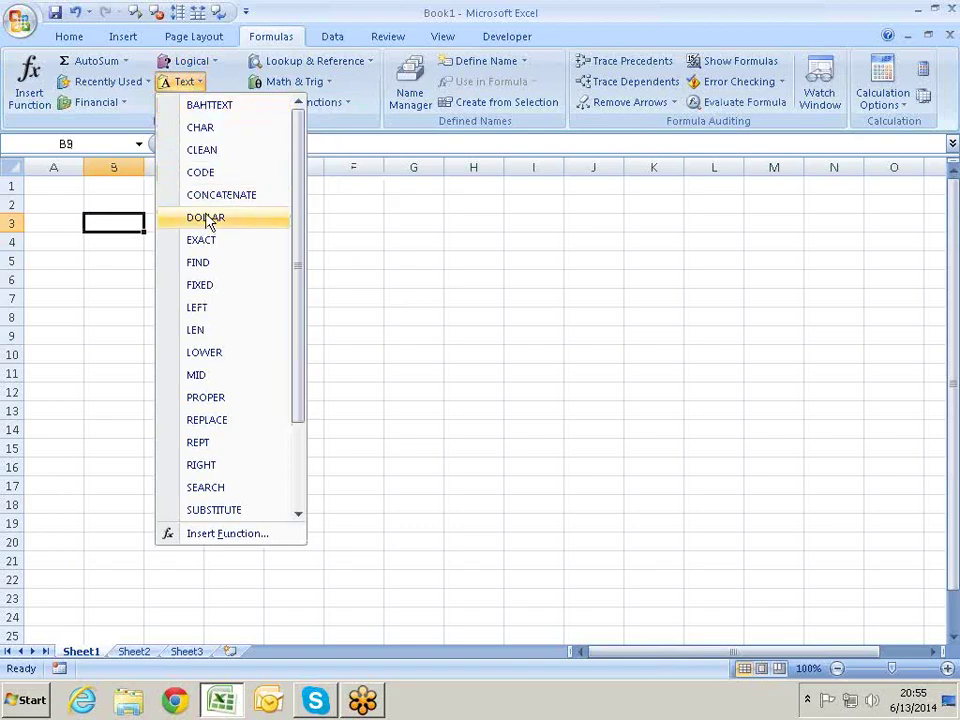
pyautogui.click(450, 251)
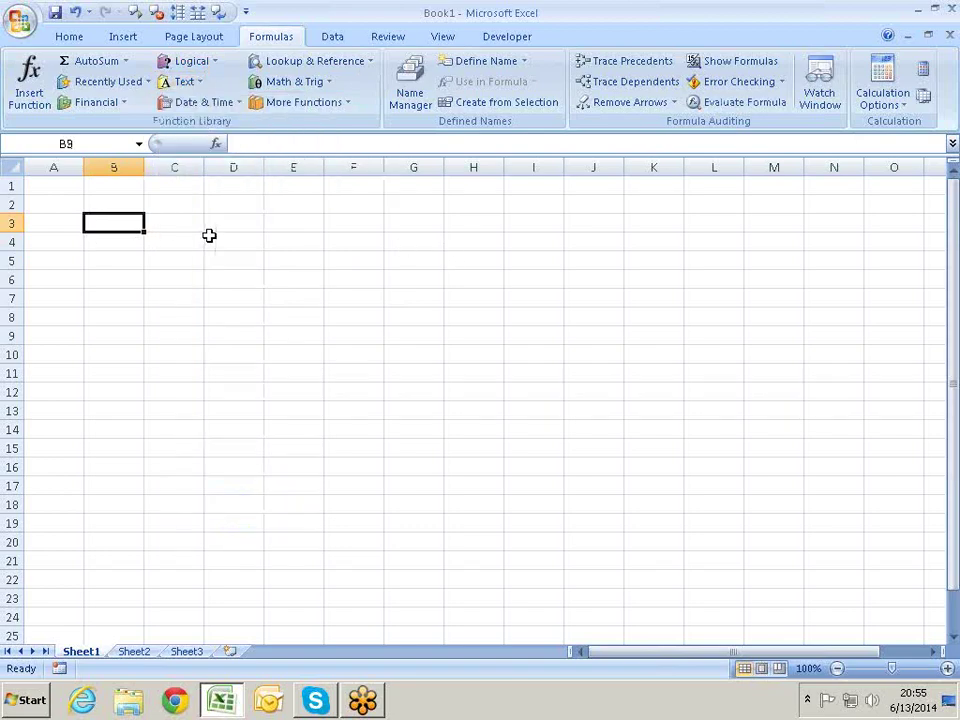
pyautogui.write('123')
pyautogui.press('Tab')
pyautogui.write('=')
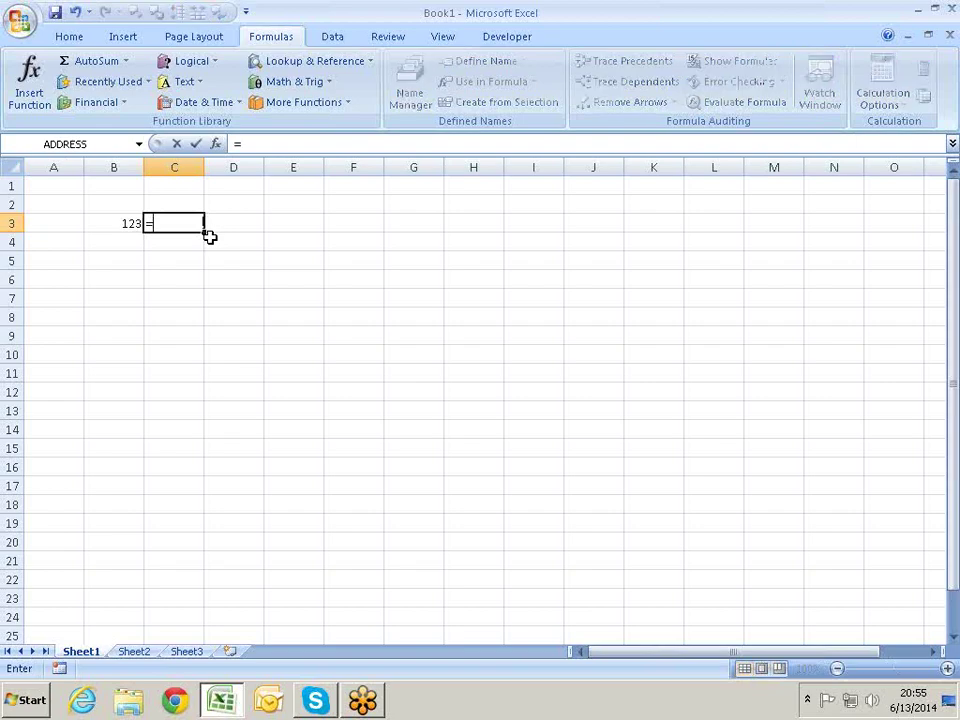
pyautogui.write('do')
pyautogui.press('Tab')
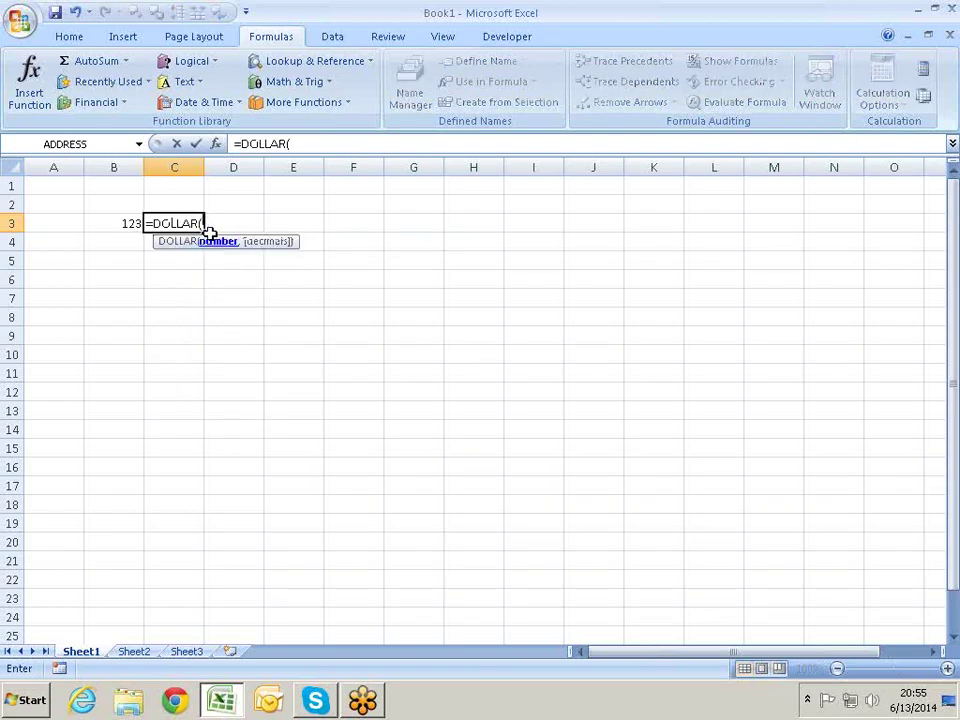
pyautogui.press('Left')
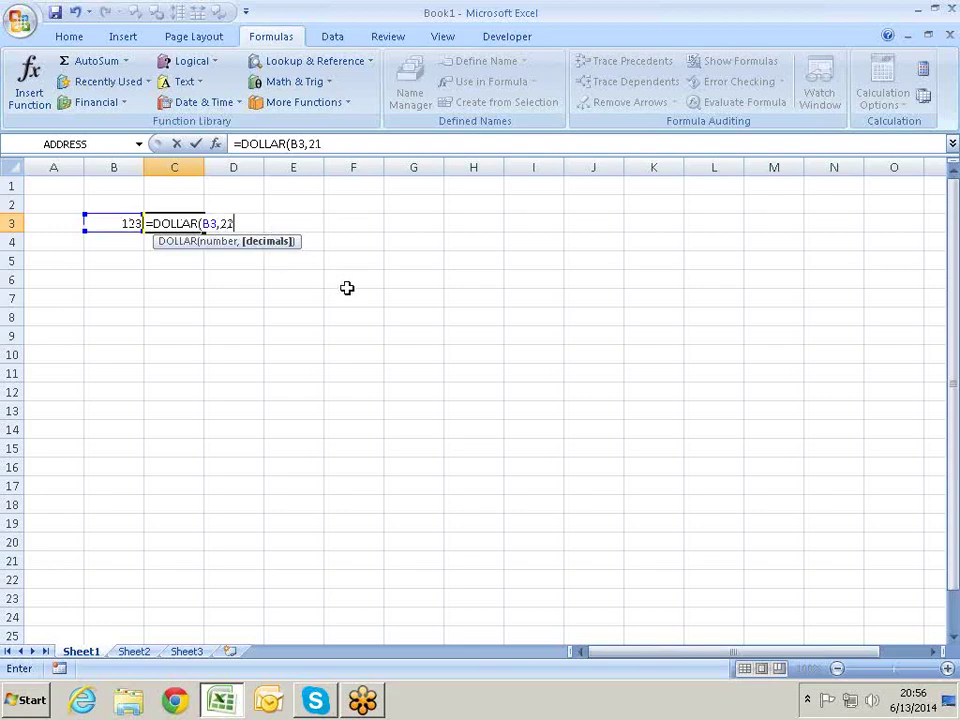
pyautogui.press('BackSpace')
pyautogui.write(')')
pyautogui.press('Return')
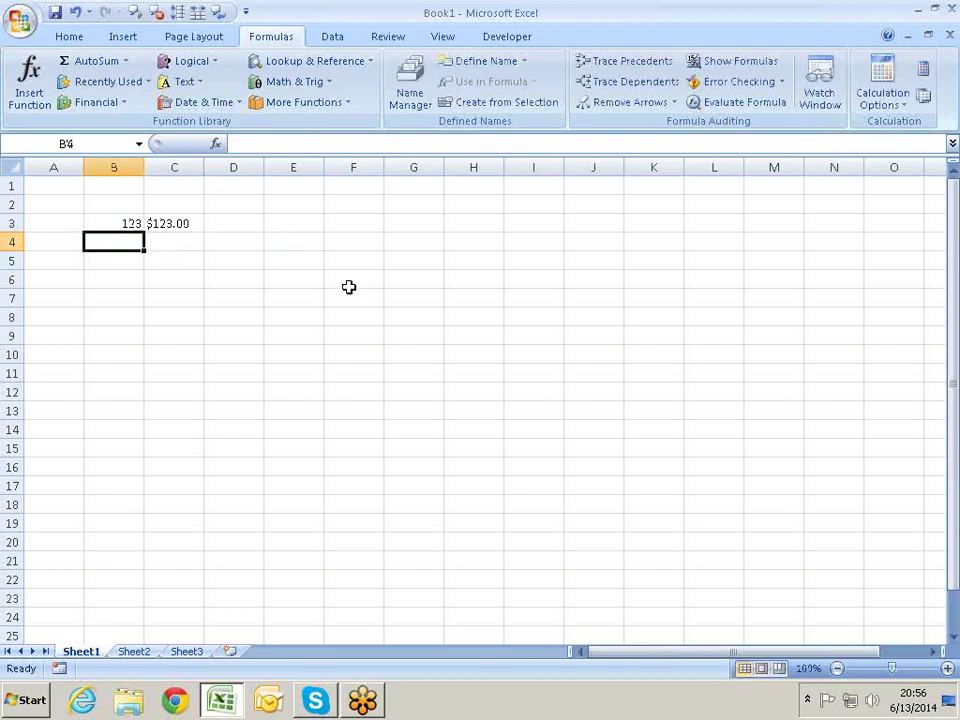
# - Inspect the DOLLAR formula in C3 and return to B3
pyautogui.press('Up')
pyautogui.press('Right')
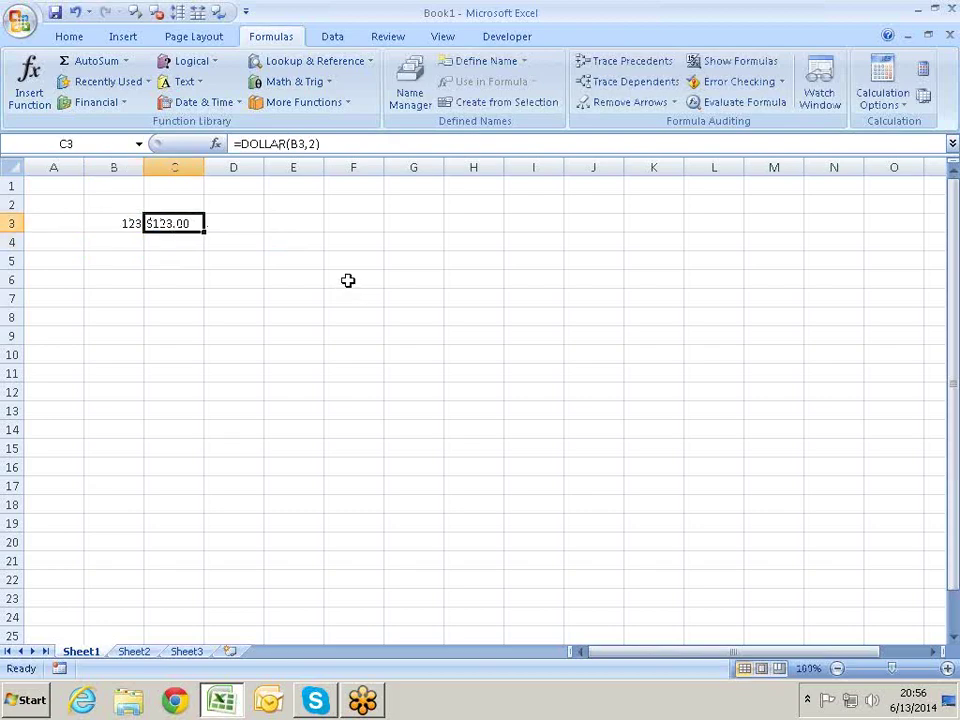
pyautogui.press('Right')
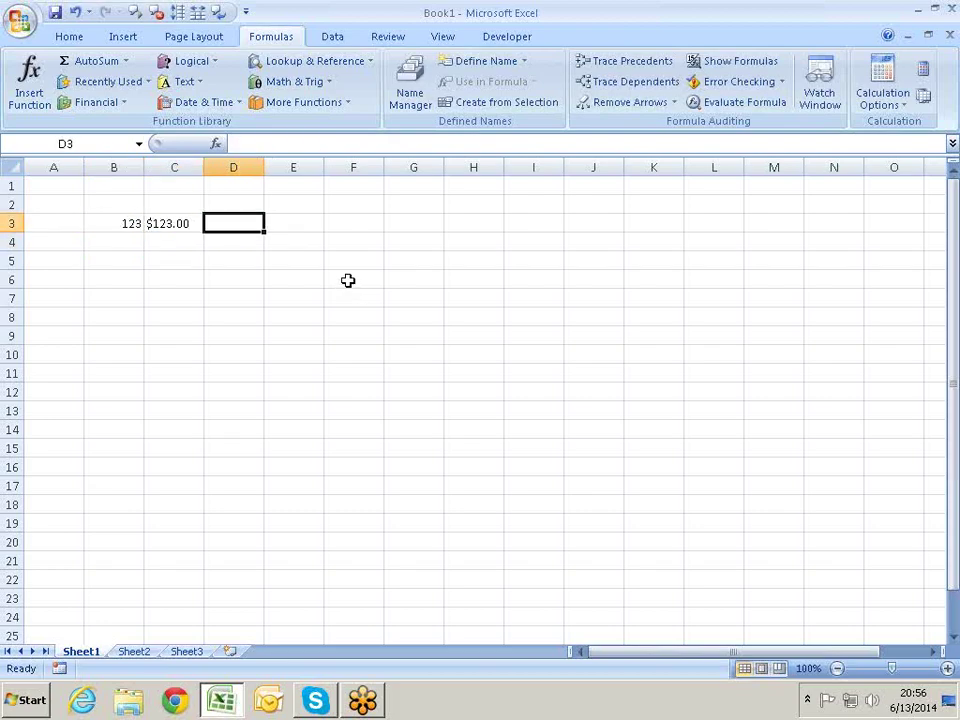
pyautogui.press('Left')
pyautogui.press('Left')
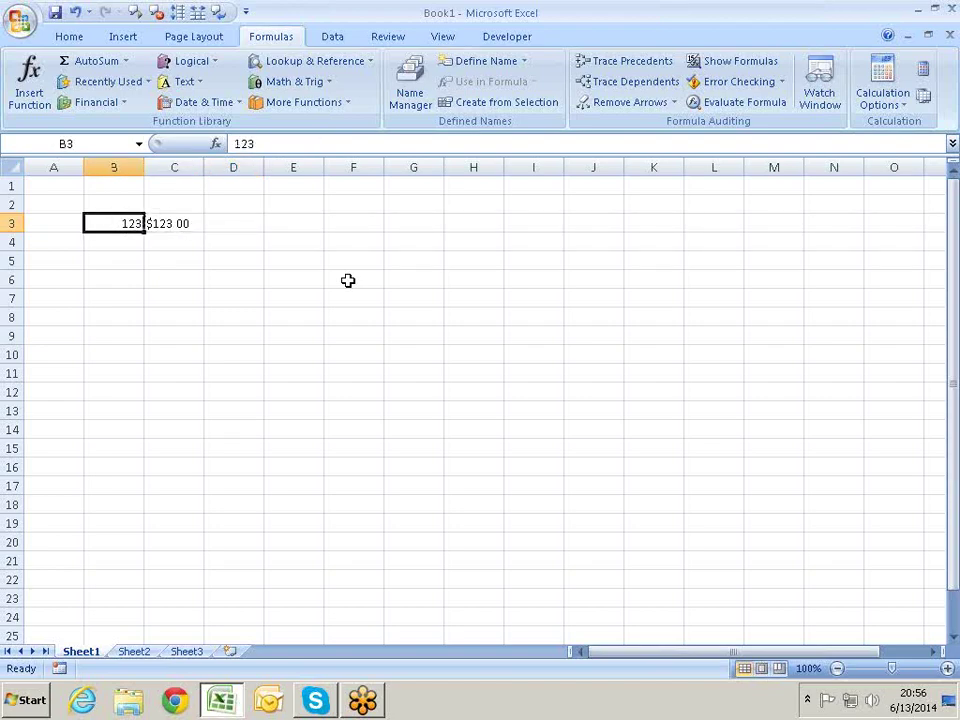
pyautogui.press('Right')
pyautogui.press('Left')
# - Clear the DOLLAR example from B3:C3 and cancel a started EXACT entry
pyautogui.hotkey('shift', 'Right')
pyautogui.press('Delete')
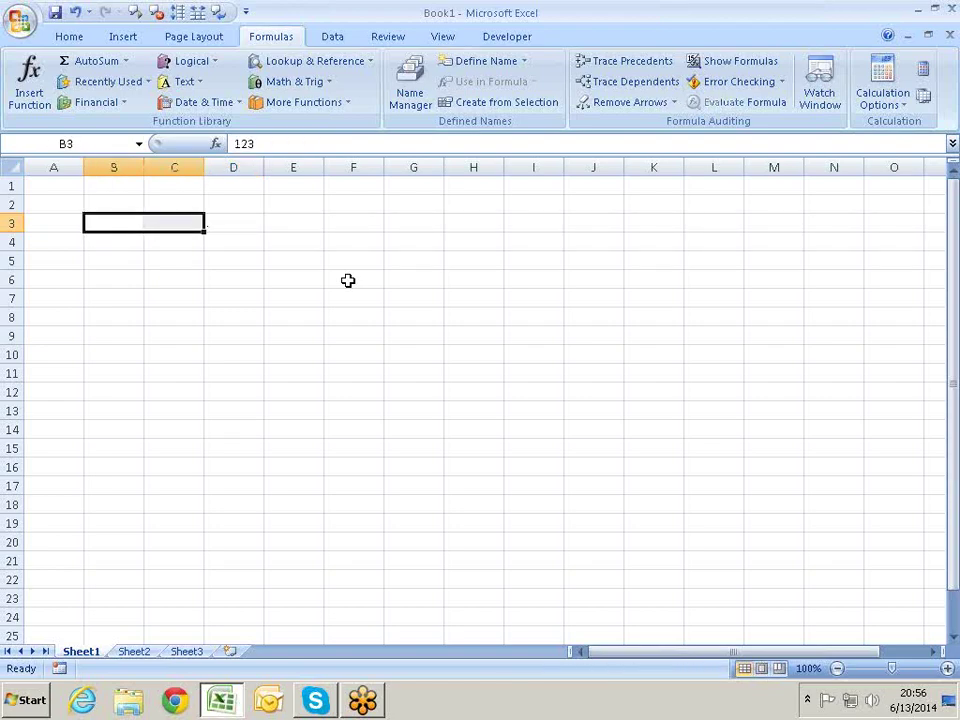
pyautogui.hotkey('shift', 'Left')
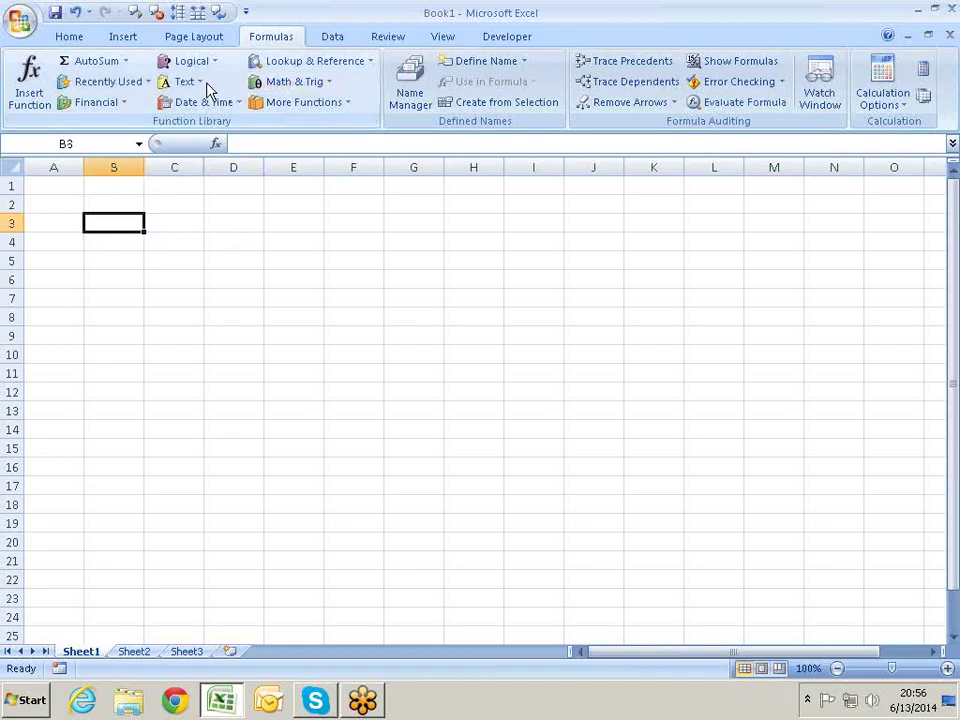
pyautogui.click(200, 84)
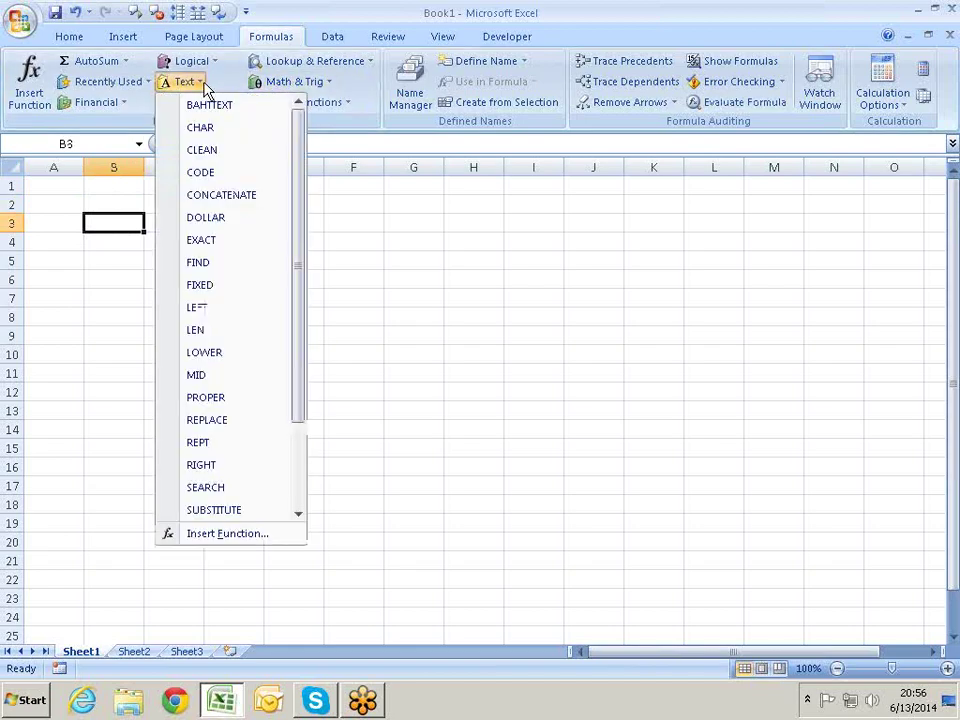
pyautogui.click(224, 248)
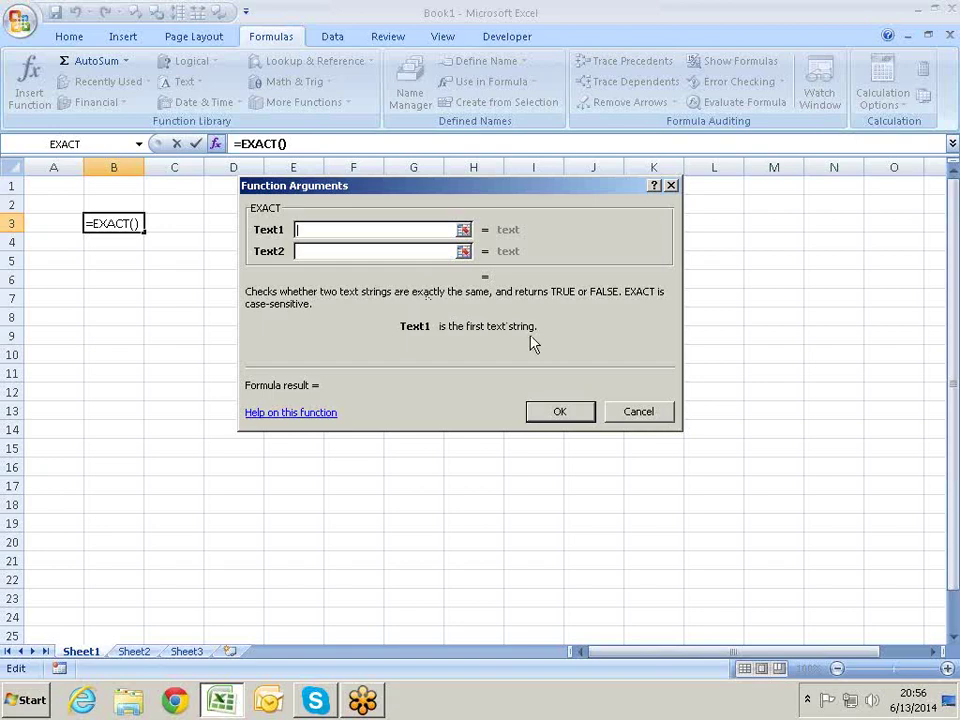
pyautogui.press('Escape')
# - Type sandeep in B3 and SANDEEP in C3
pyautogui.write('sa')
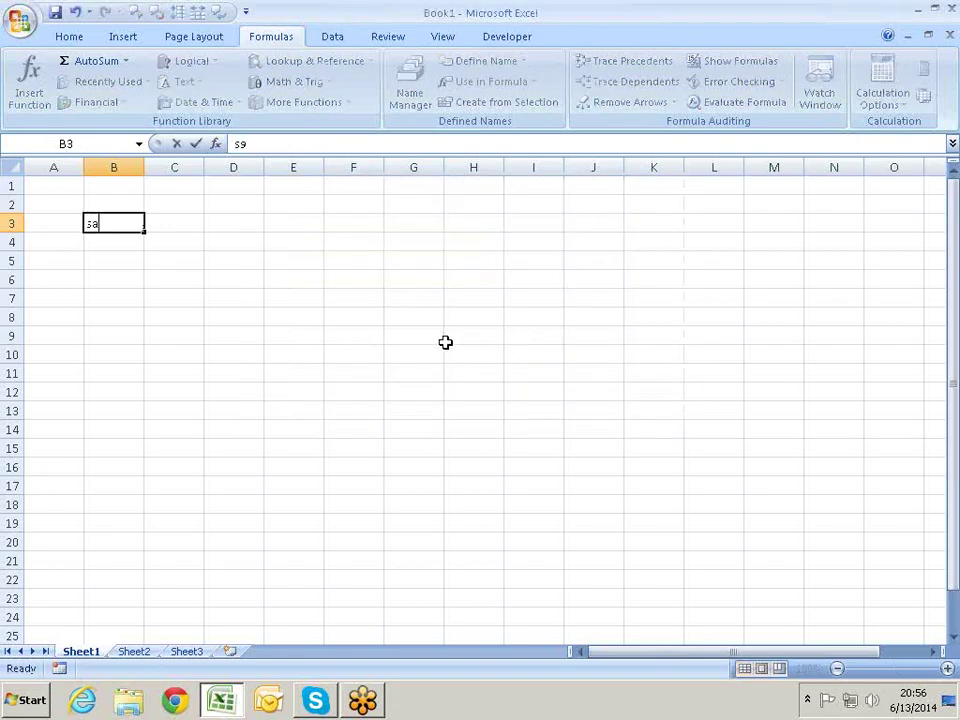
pyautogui.write('ndeep')
pyautogui.press('Tab')
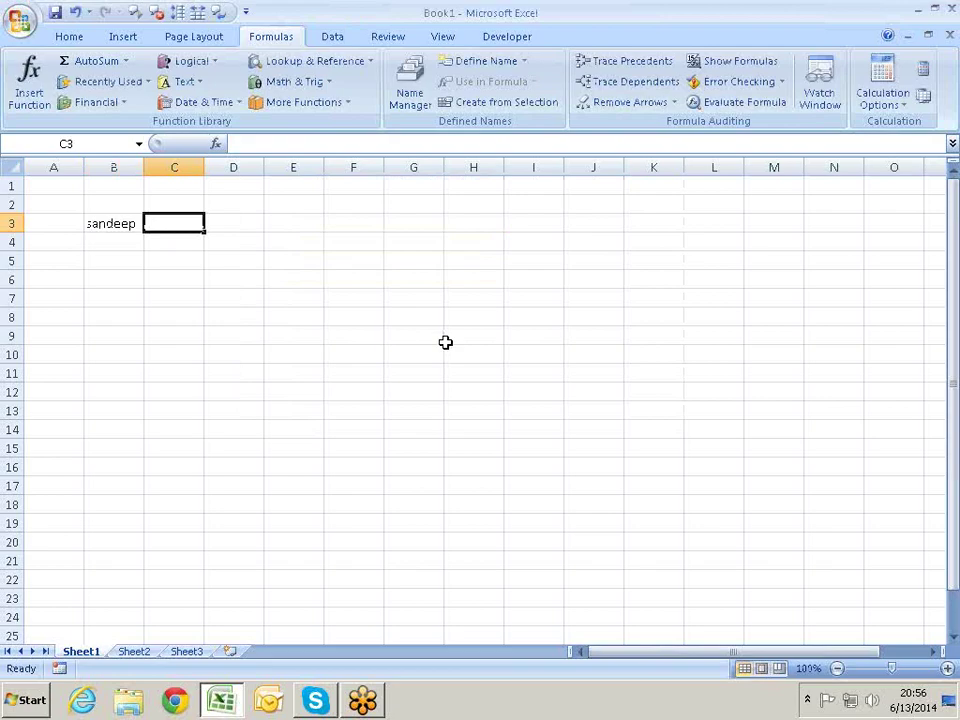
pyautogui.write('SANDEEP')
pyautogui.press('Return')
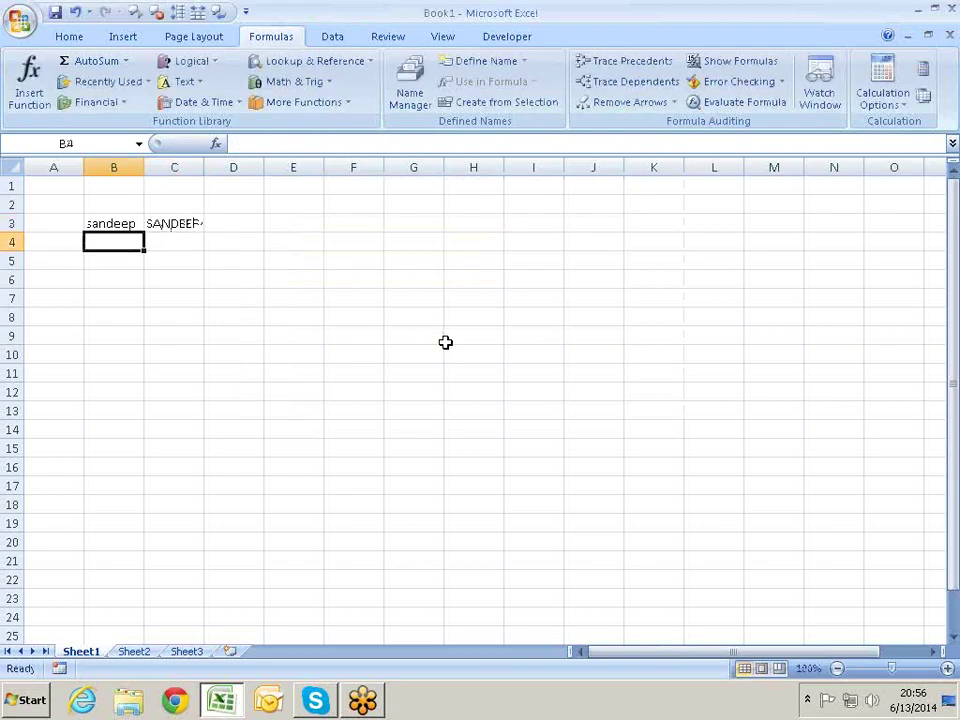
# - Enter =B3=C3 in D3, which returns TRUE
pyautogui.press('Up')
pyautogui.press('Right')
pyautogui.press('Right')
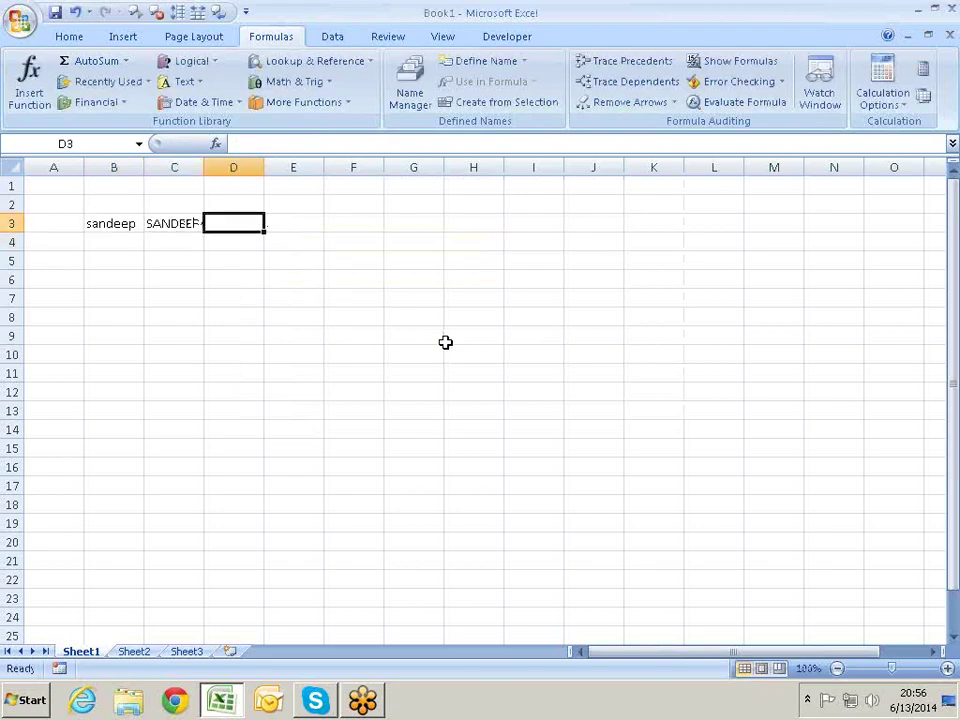
pyautogui.write('=')
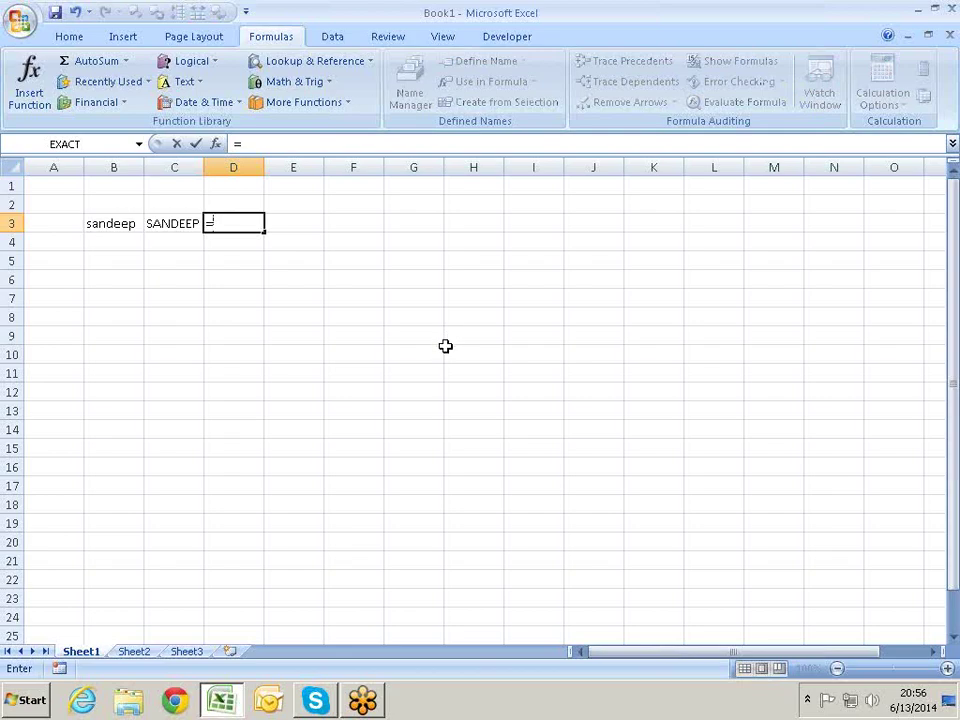
pyautogui.press('Left')
pyautogui.press('Left')
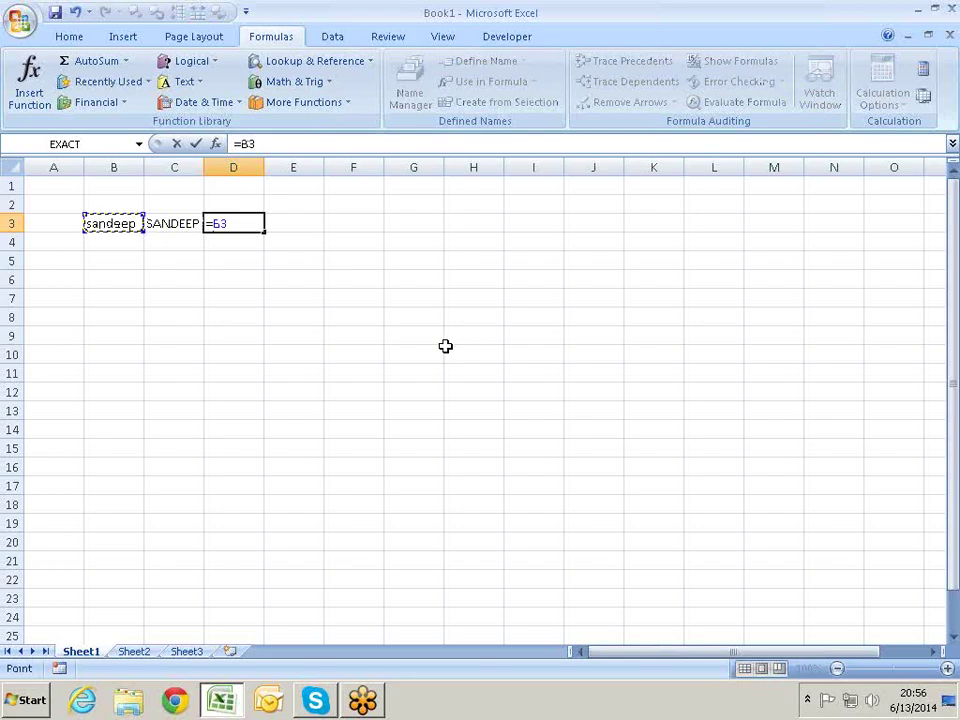
pyautogui.write('=')
pyautogui.press('Left')
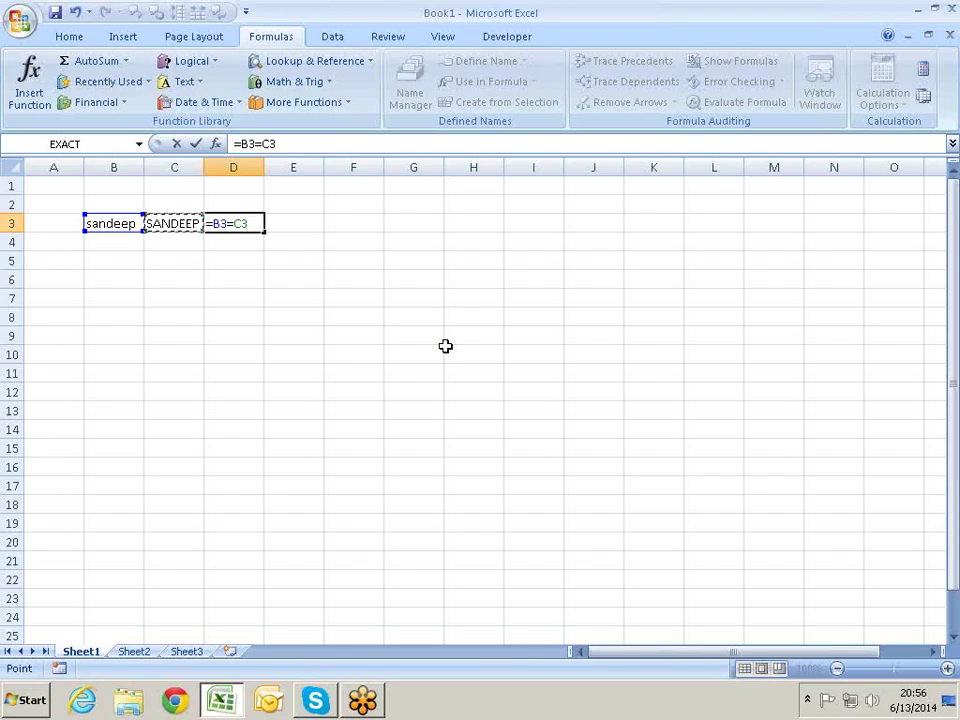
pyautogui.press('Return')
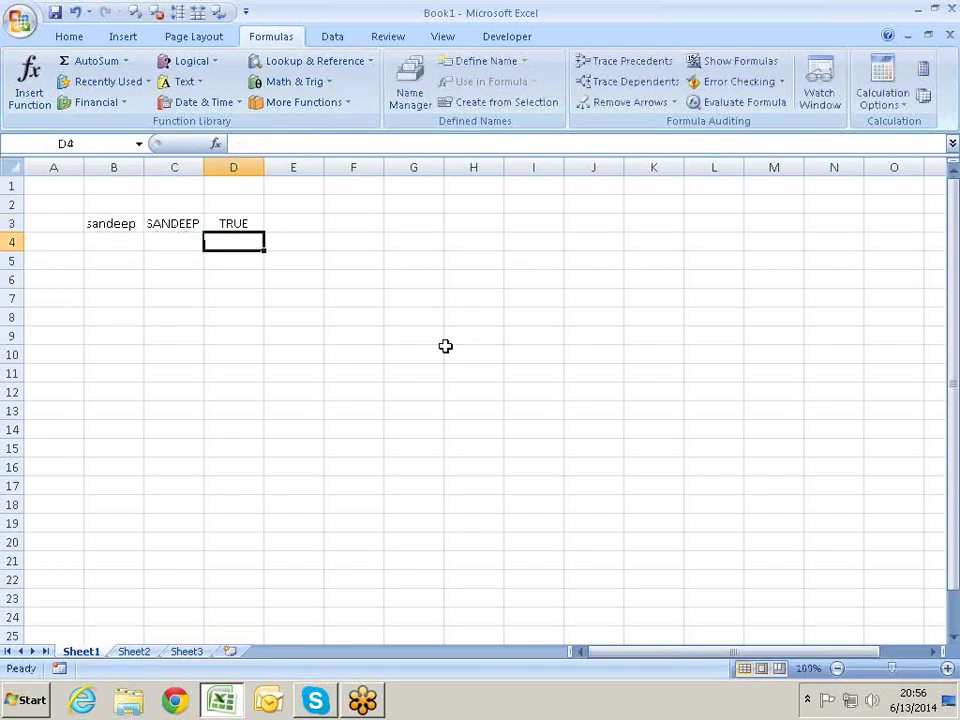
pyautogui.press('Up')
# - Enter =EXACT(B3,C3) in E3, returning FALSE for sandeep versus SANDEEP
pyautogui.press('Left')
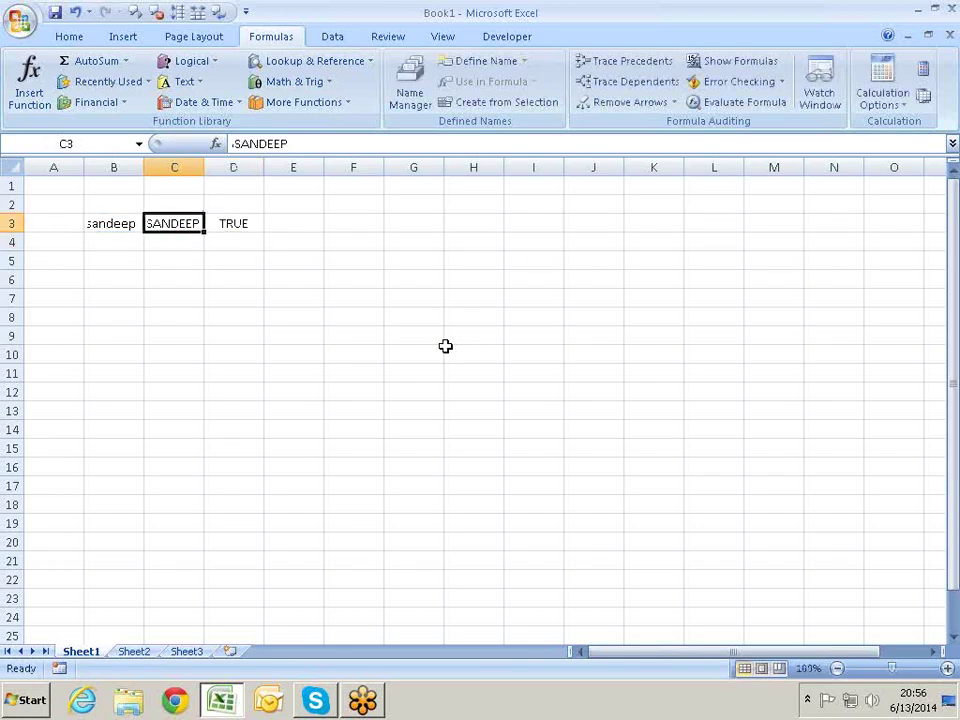
pyautogui.press('Left')
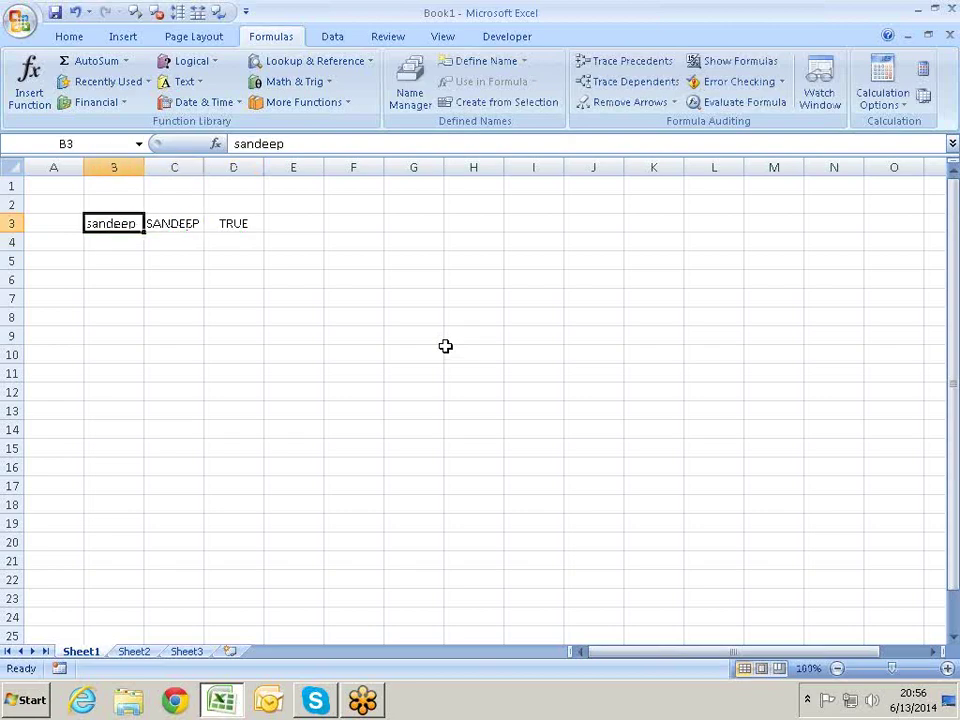
pyautogui.press('Right')
pyautogui.press('Right')
pyautogui.press('Right')
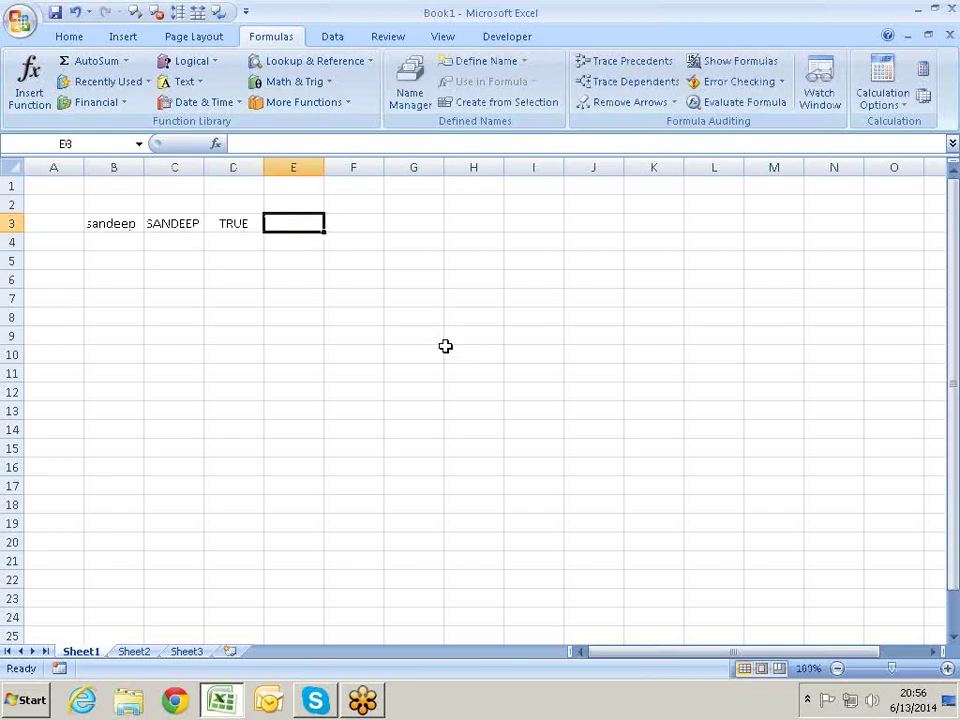
pyautogui.write('=')
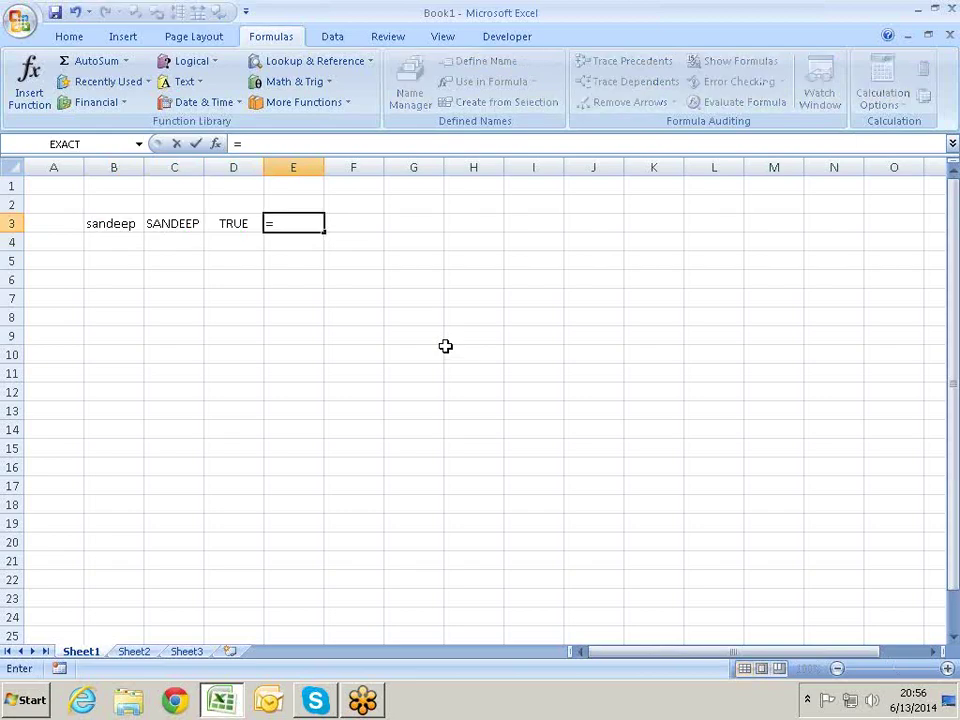
pyautogui.write('EX')
pyautogui.press('Tab')
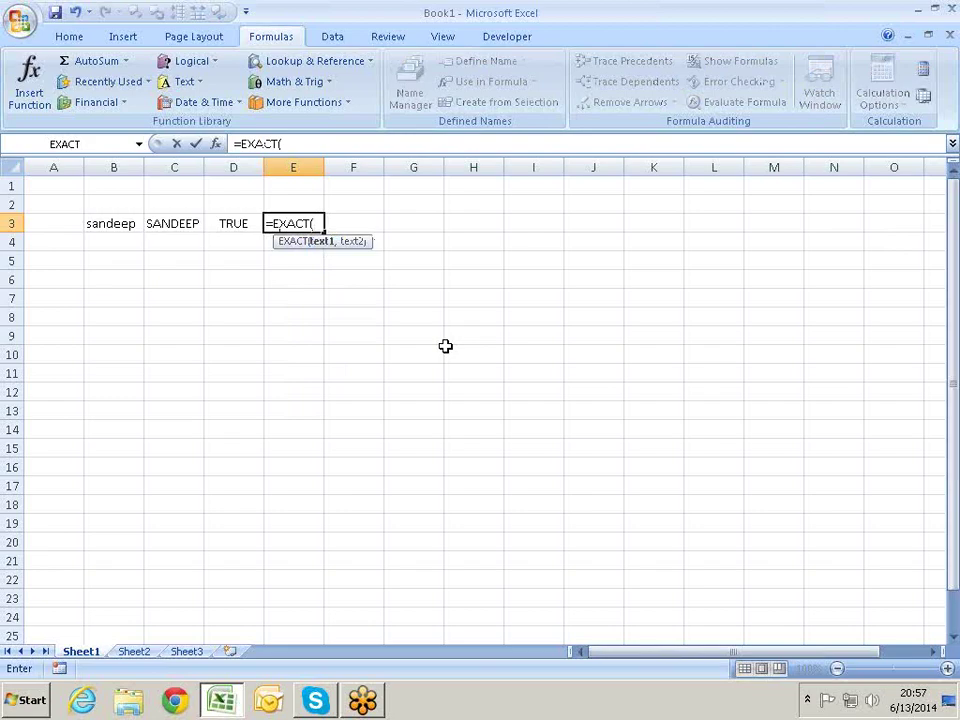
pyautogui.press('Left')
pyautogui.press('Left')
pyautogui.press('Left')
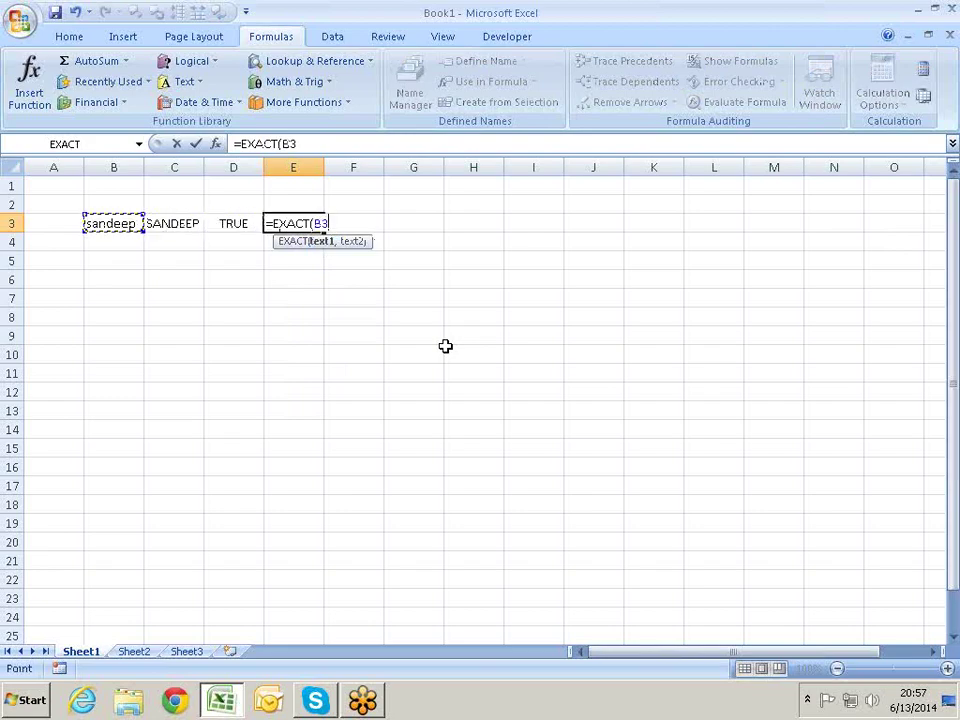
pyautogui.press('F2')
pyautogui.press('Left')
pyautogui.press('Left')
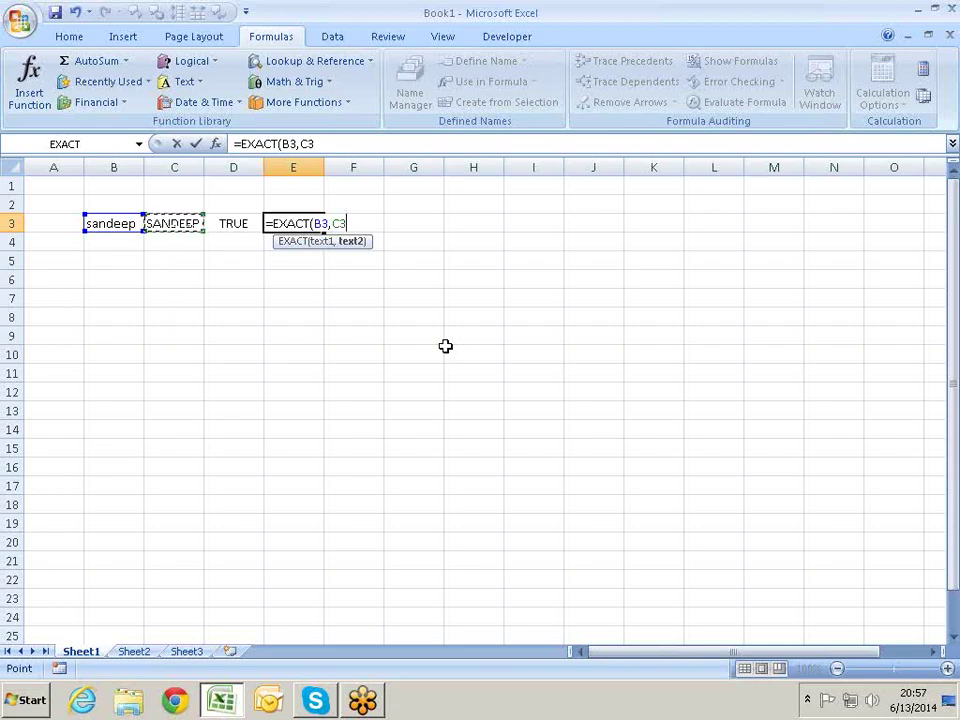
pyautogui.write(')')
pyautogui.press('Return')
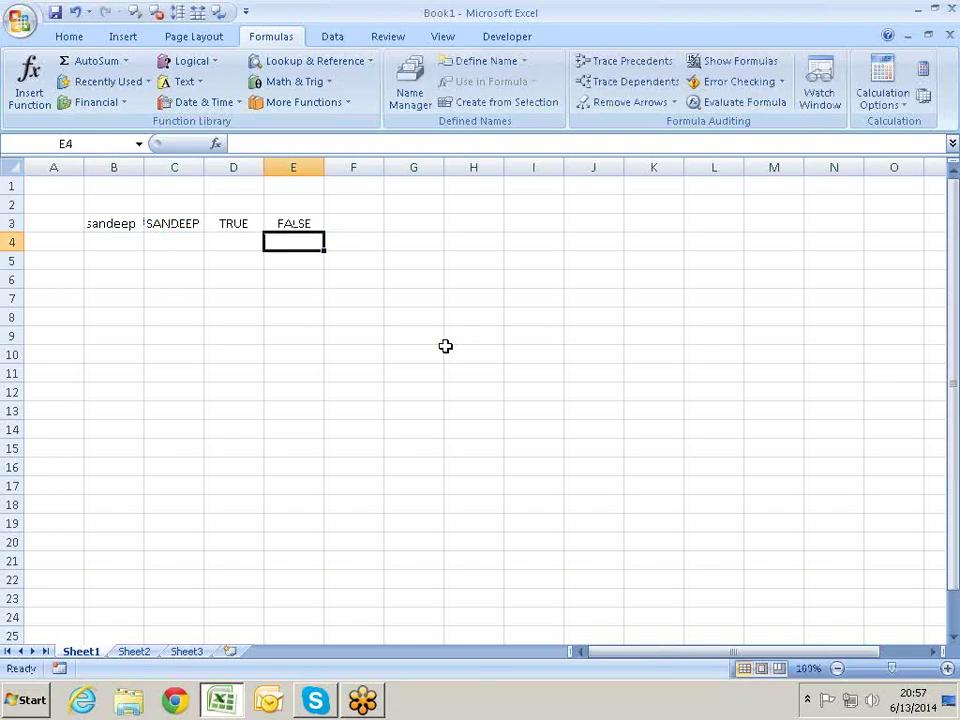
pyautogui.press('Up')
# - Retype the name in B3 in capitals so E3's EXACT shows TRUE, and bold E3
pyautogui.press('Left')
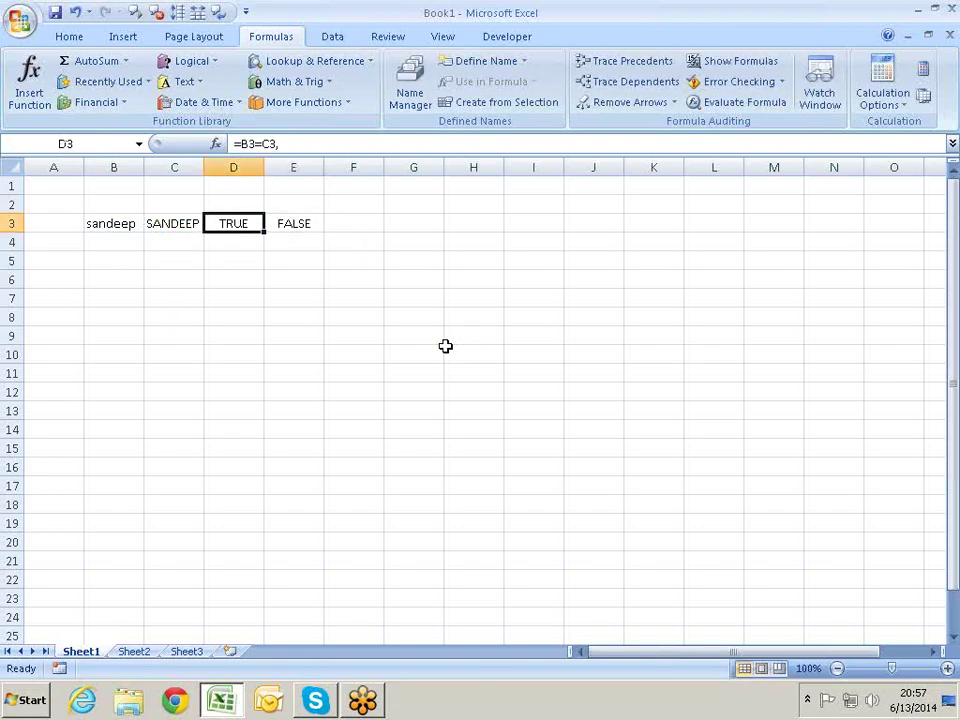
pyautogui.press('Left')
pyautogui.press('Left')
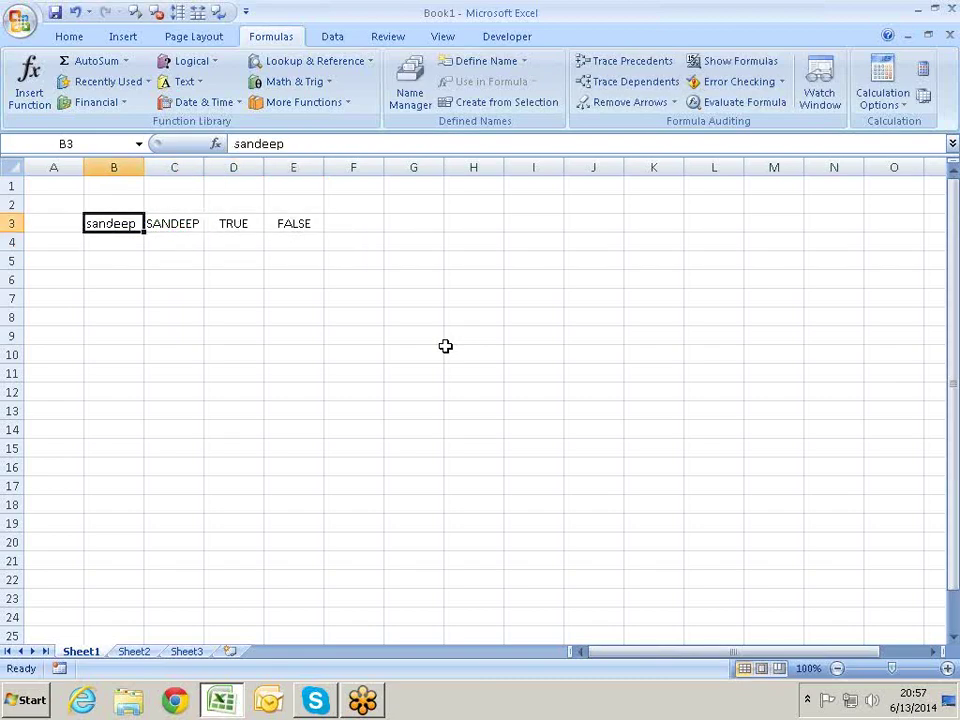
pyautogui.write('SANDEEP')
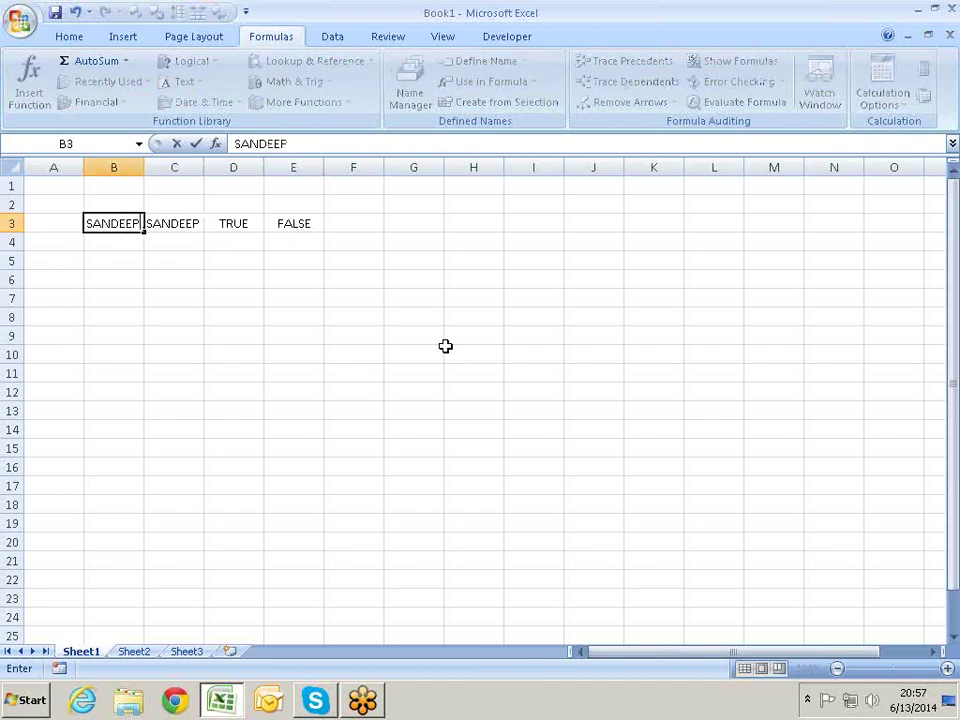
pyautogui.press('Return')
pyautogui.press('Up')
pyautogui.press('Right')
pyautogui.press('Right')
pyautogui.press('Right')
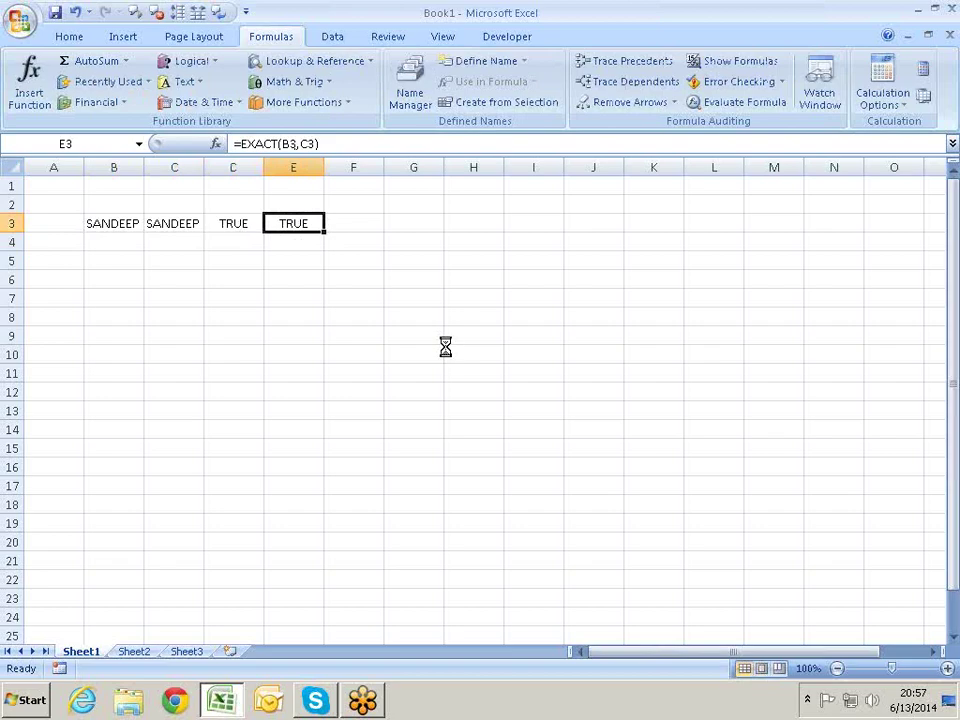
pyautogui.hotkey('ctrl', 'b')
# - Browse the Text functions list without inserting one, then clear cells B3 to E3
pyautogui.click(230, 257)
pyautogui.click(203, 82)
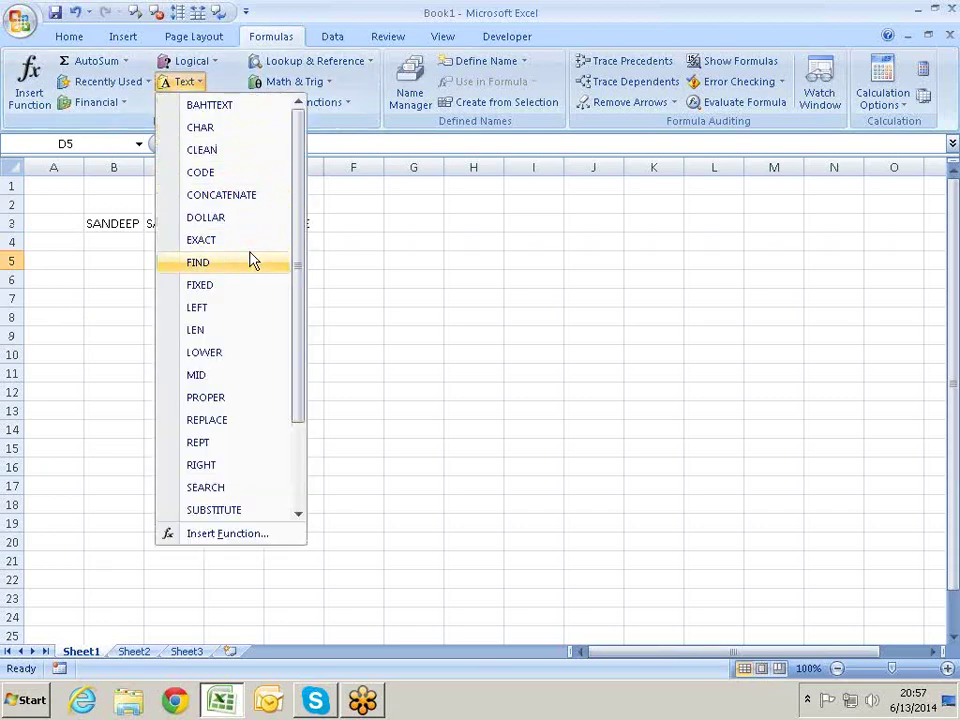
pyautogui.moveTo(198, 262)
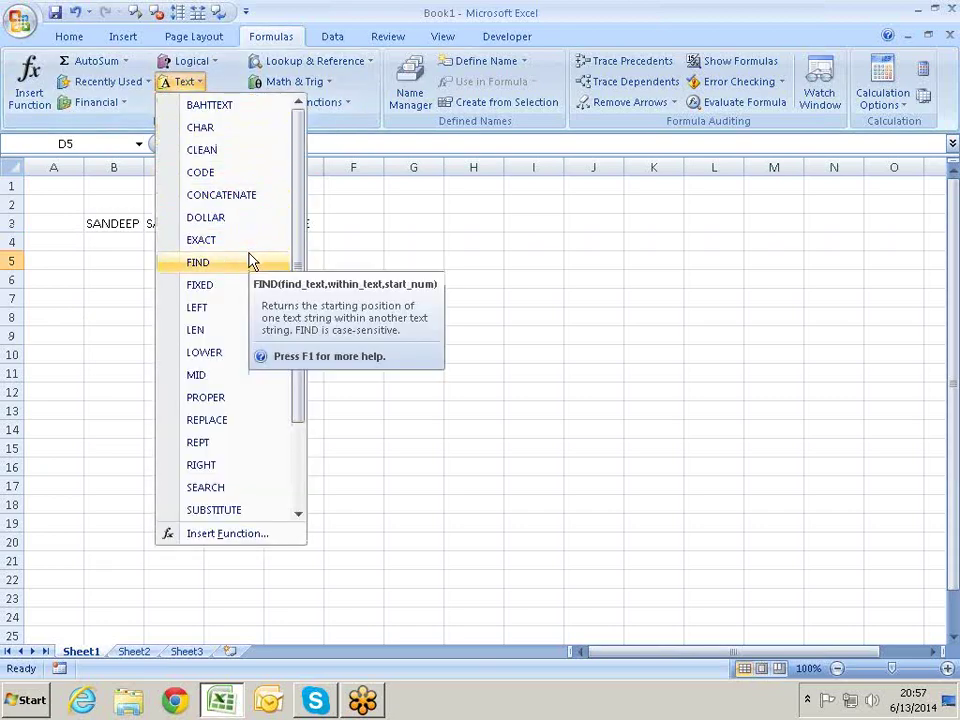
pyautogui.press('Escape')
pyautogui.click(113, 220)
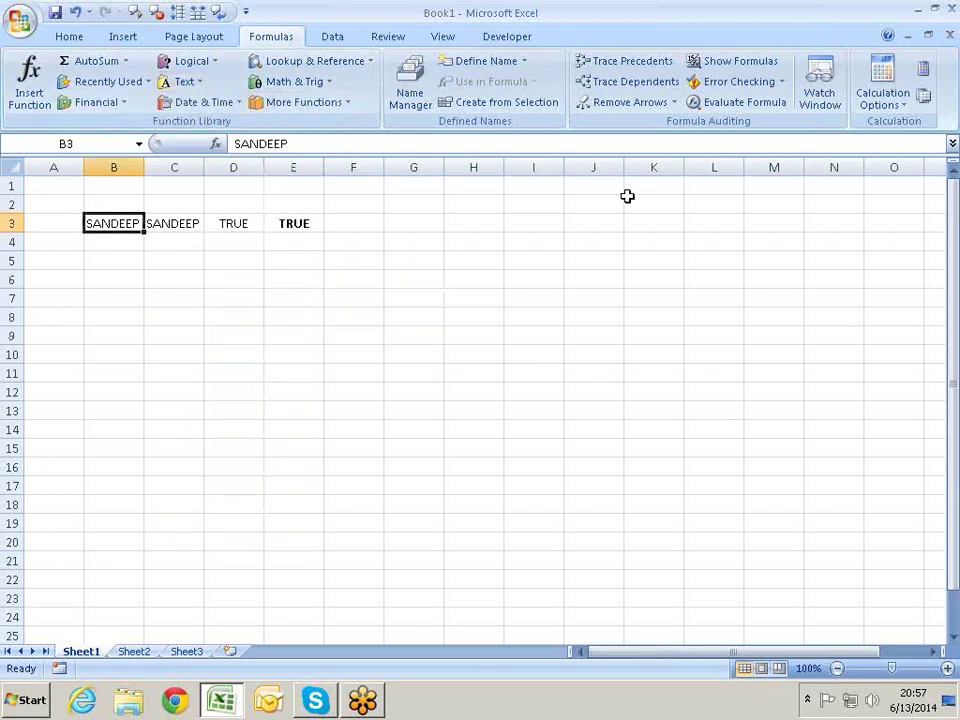
pyautogui.hotkey('shift', 'Right')
pyautogui.hotkey('shift', 'Right')
pyautogui.hotkey('shift', 'Right')
pyautogui.press('Delete')
# - Enter a sample full name in capitals in C2 and widen column C to fit it
pyautogui.press('Left')
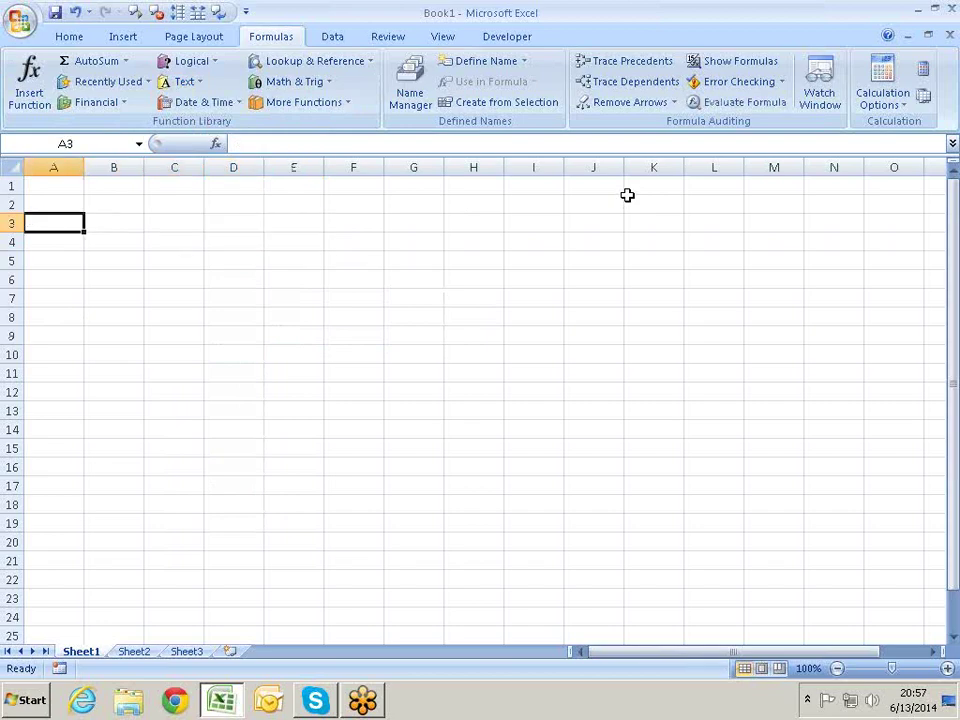
pyautogui.press('Up')
pyautogui.press('Right')
pyautogui.press('Right')
pyautogui.press('Right')
pyautogui.press('Left')
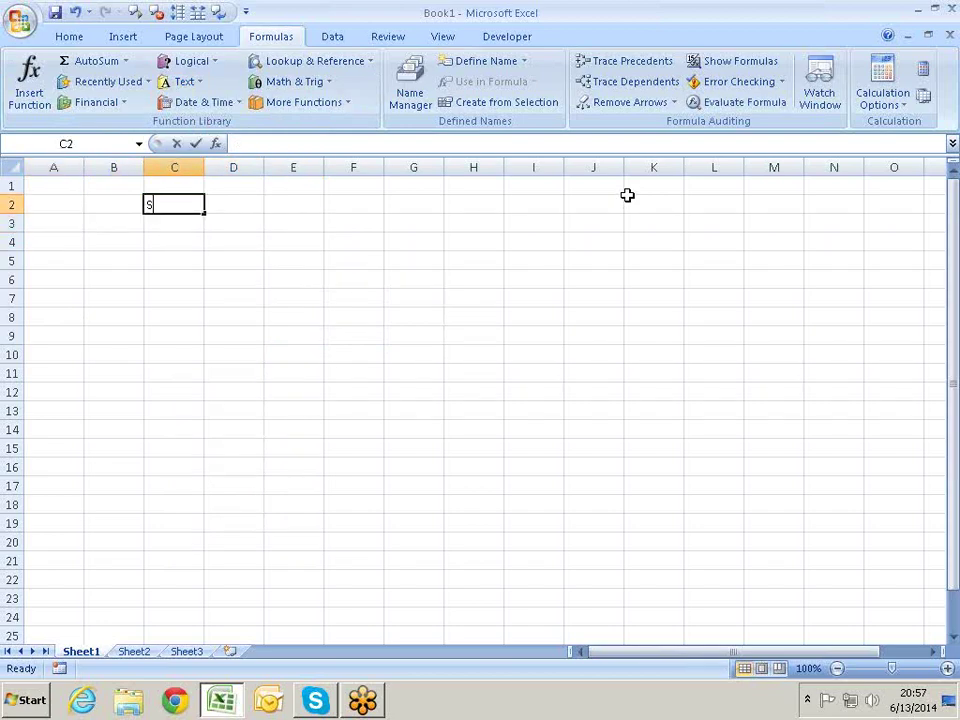
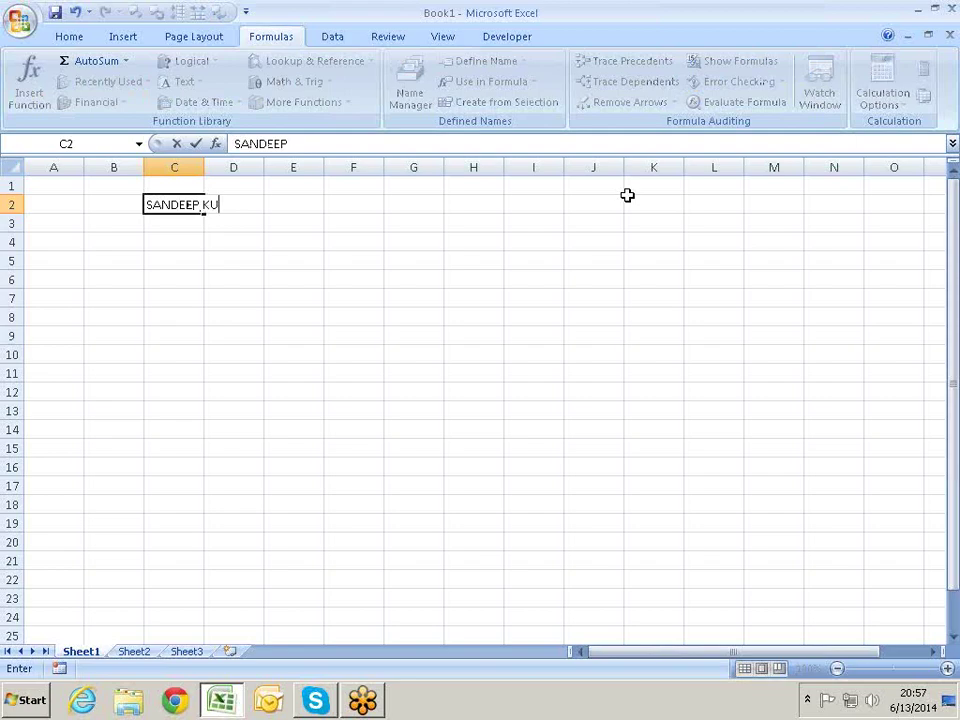
pyautogui.press('Return')
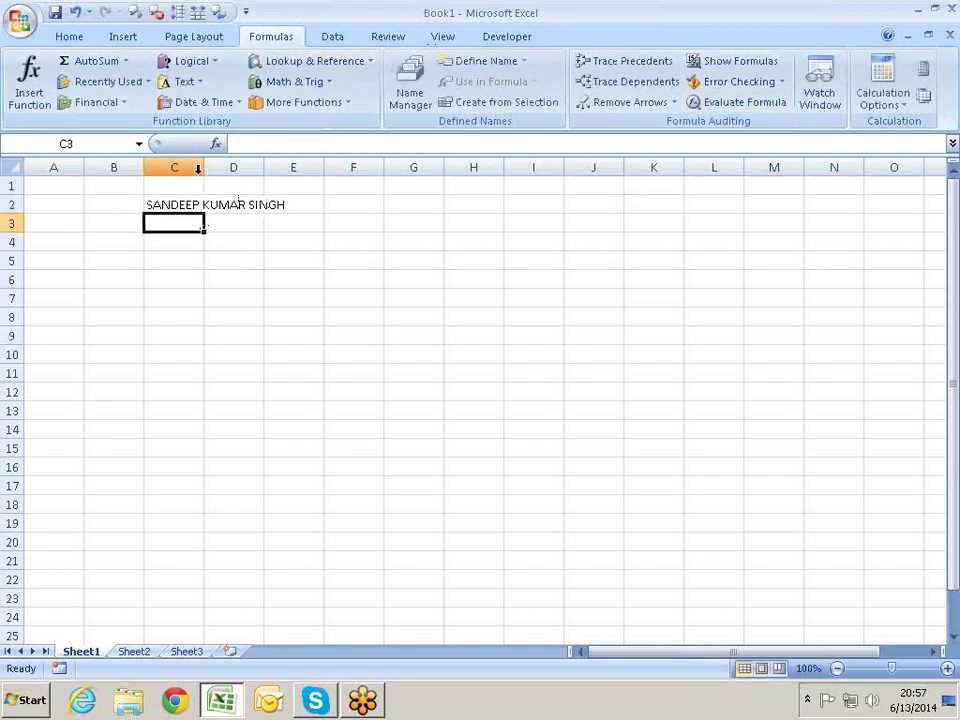
pyautogui.moveTo(204, 165); pyautogui.dragTo(300, 167)
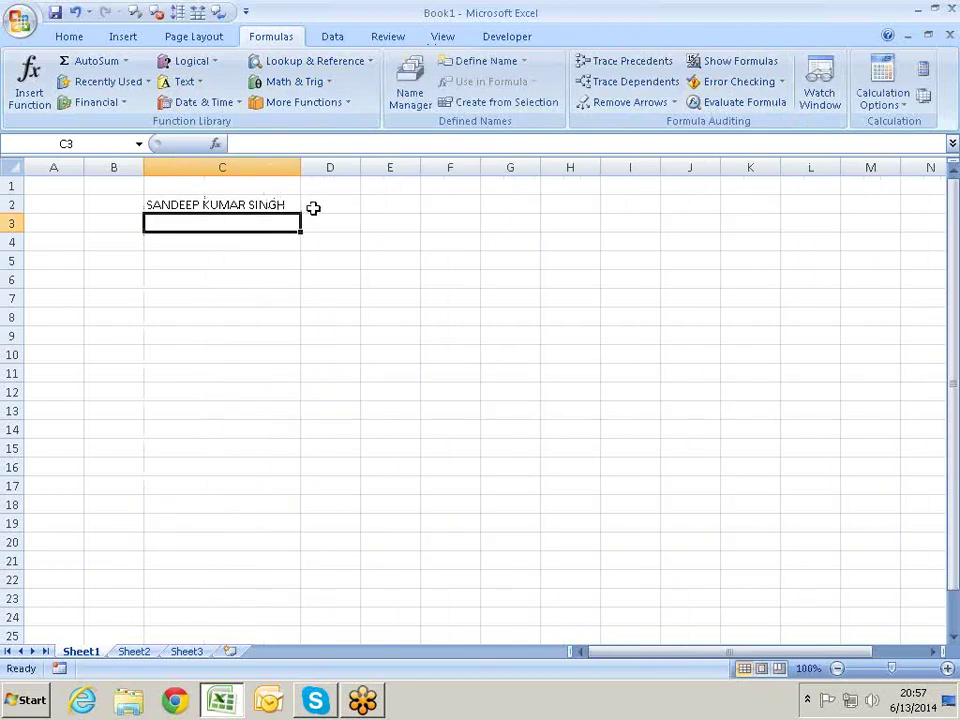
# - Add headings FIRST, MID NAME and Last in D1:F1, widening columns E and F
pyautogui.click(330, 186)
pyautogui.write('FI')
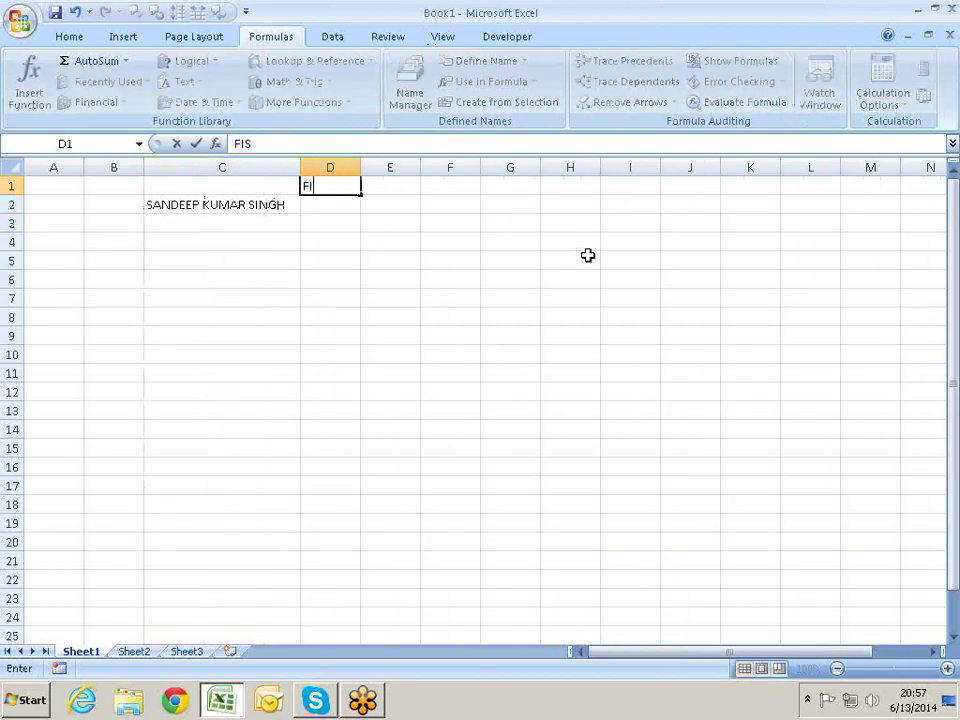
pyautogui.write('RST')
pyautogui.press('Tab')
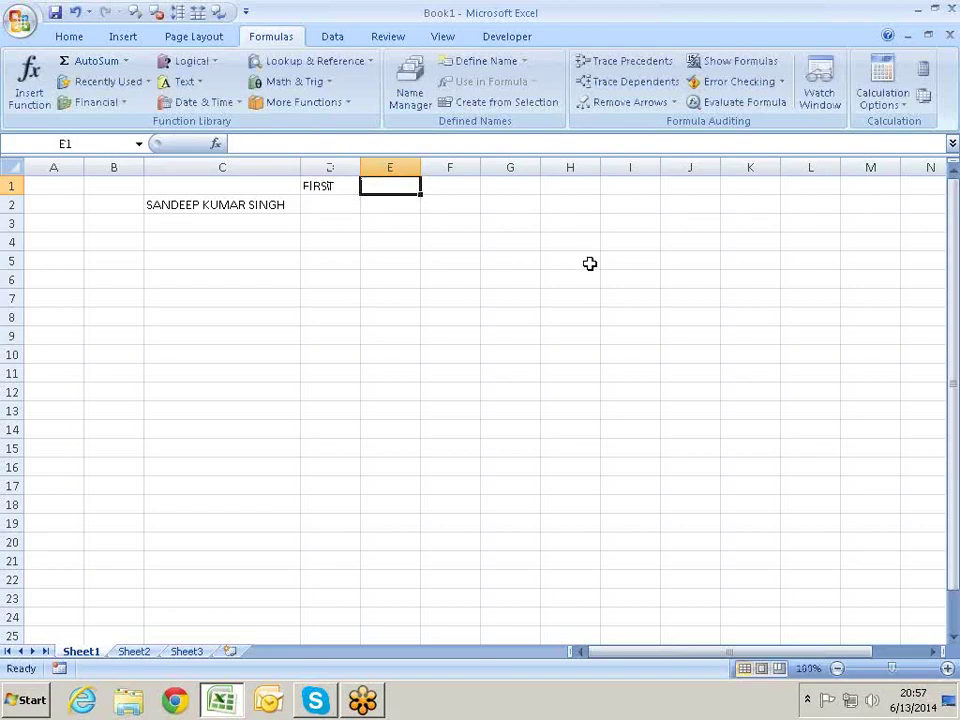
pyautogui.write('mID')
pyautogui.press('BackSpace')
pyautogui.press('BackSpace')
pyautogui.press('BackSpace')
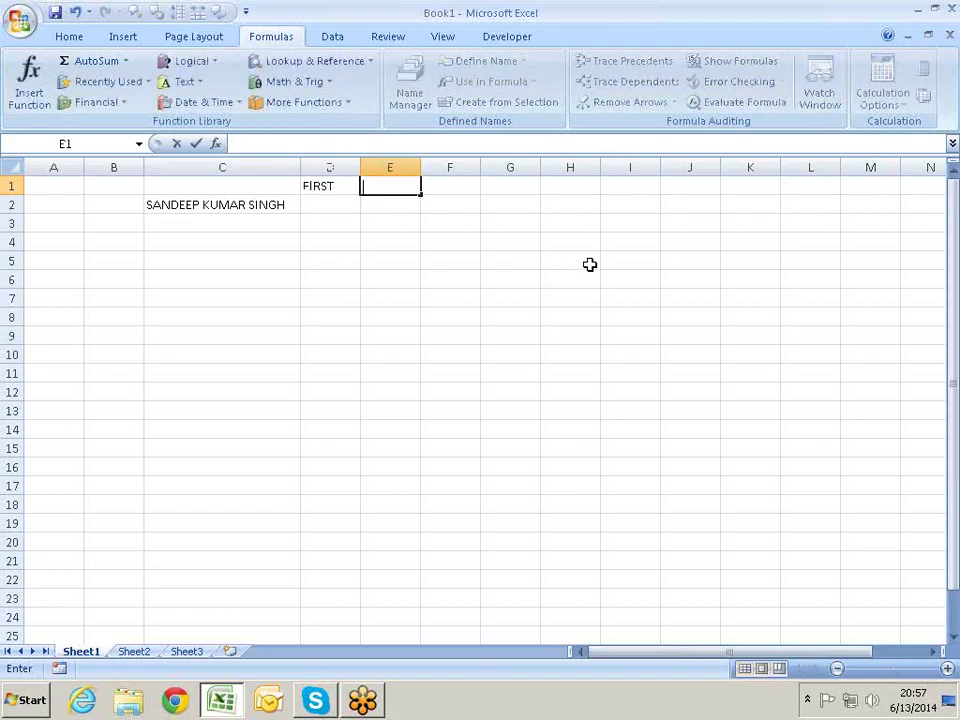
pyautogui.write('m')
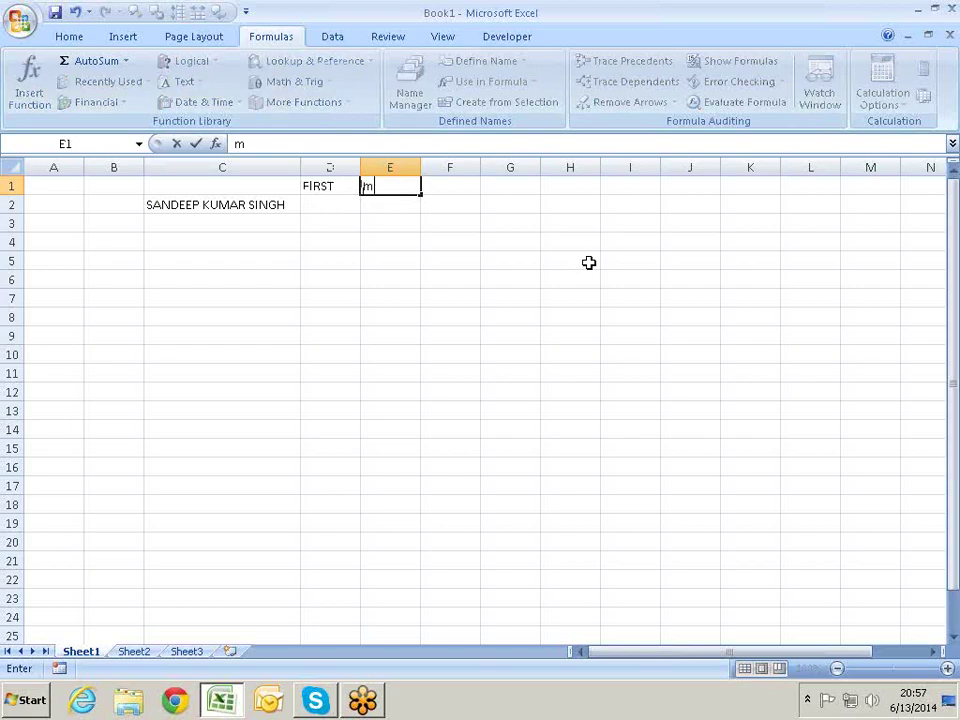
pyautogui.write('ID')
pyautogui.press('BackSpace')
pyautogui.press('BackSpace')
pyautogui.press('BackSpace')
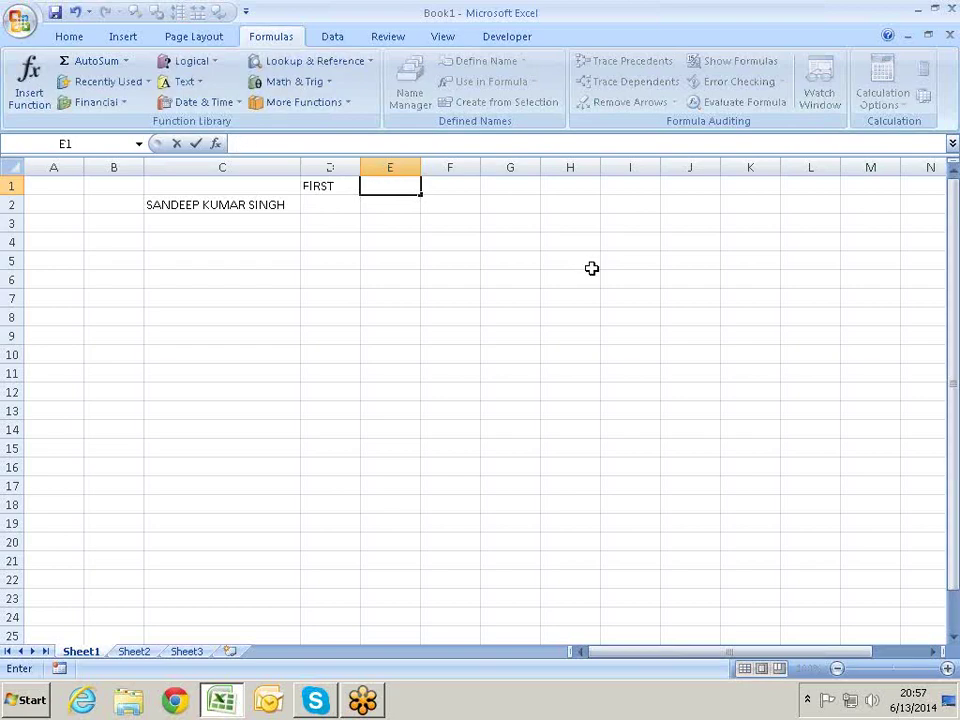
pyautogui.write('MID NAME')
pyautogui.press('Tab')
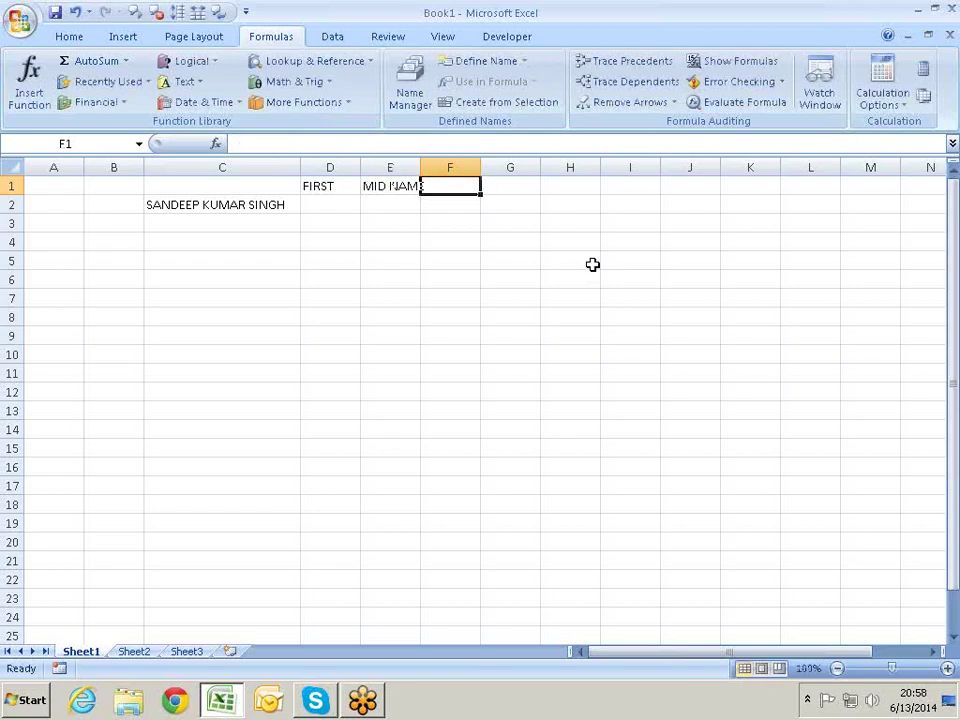
pyautogui.write('Last')
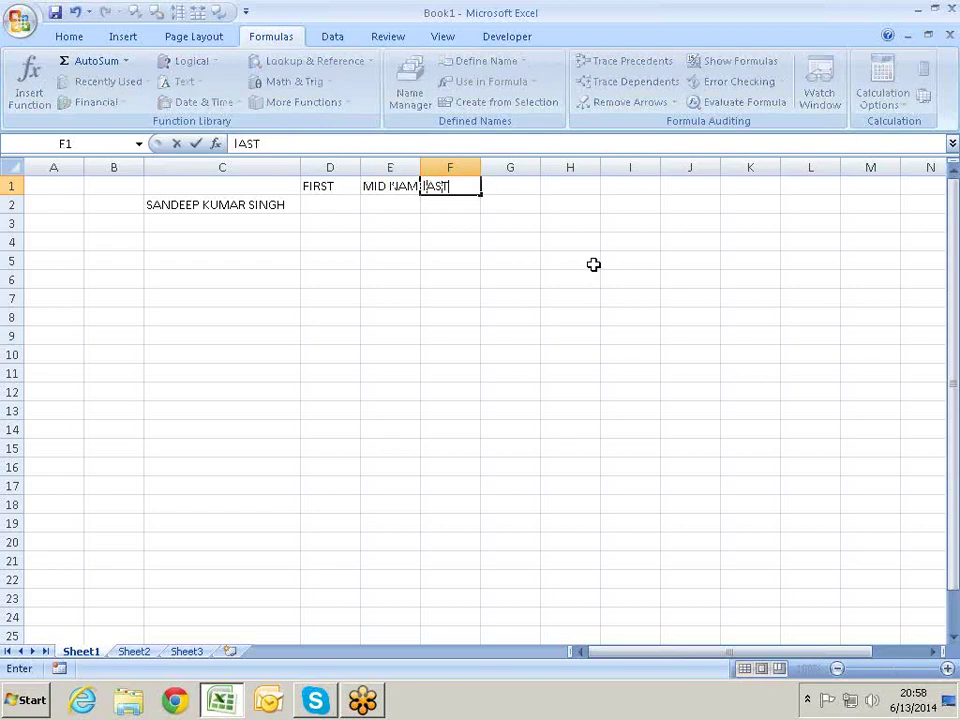
pyautogui.press('Return')
pyautogui.press('Up')
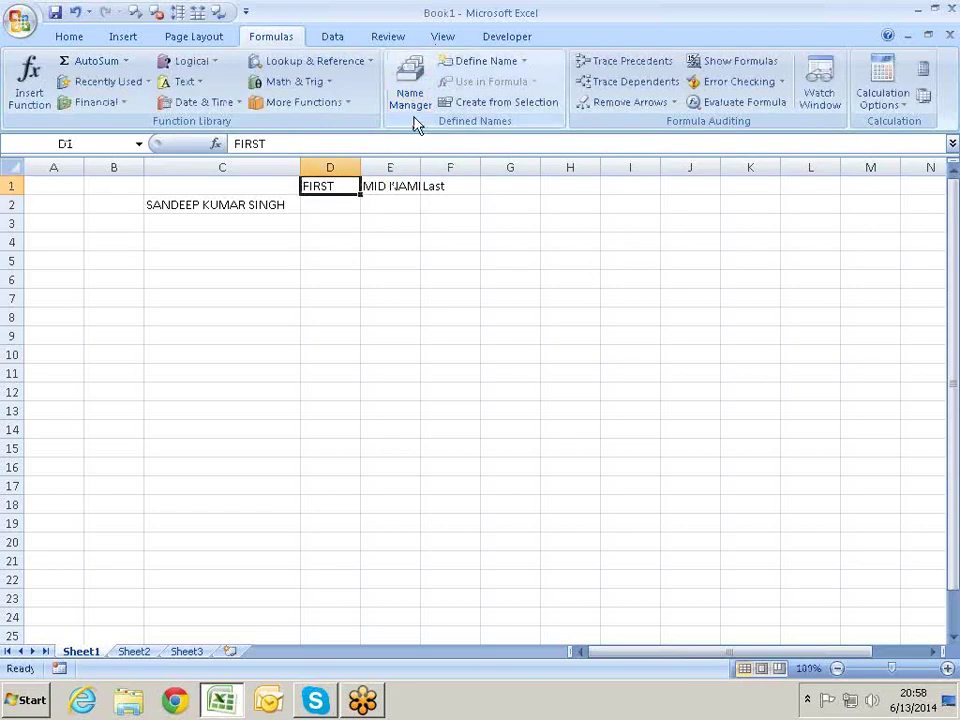
pyautogui.moveTo(420, 166); pyautogui.dragTo(493, 166)
pyautogui.click(238, 226)
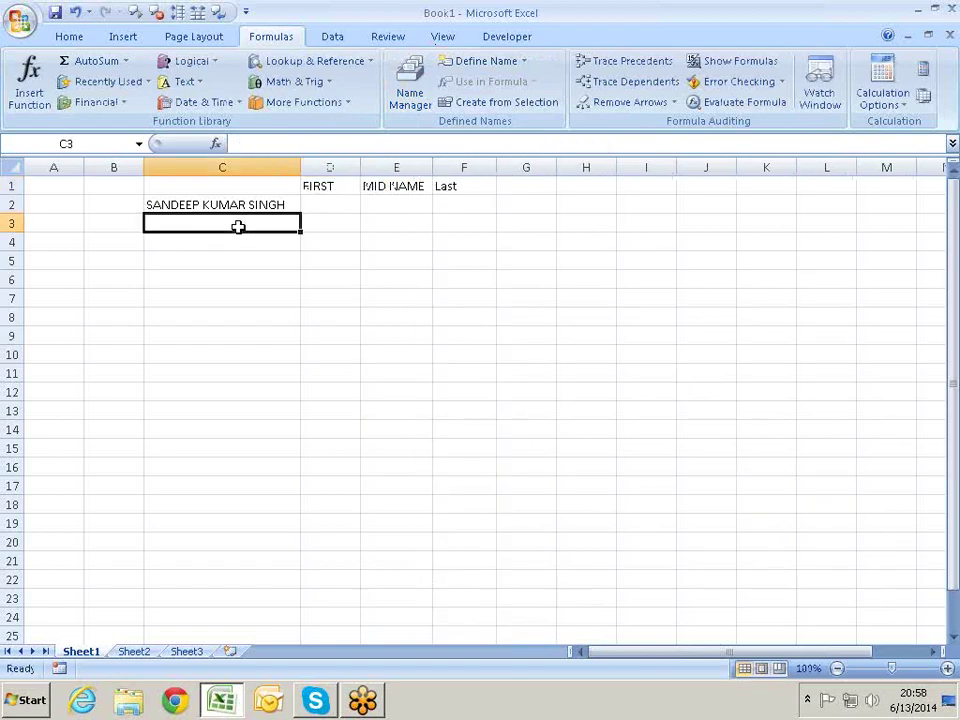
# - Enter =FIND("A",C2) in G2, changing the search letter from lowercase 'a' to fix #VALUE!
pyautogui.click(531, 204)
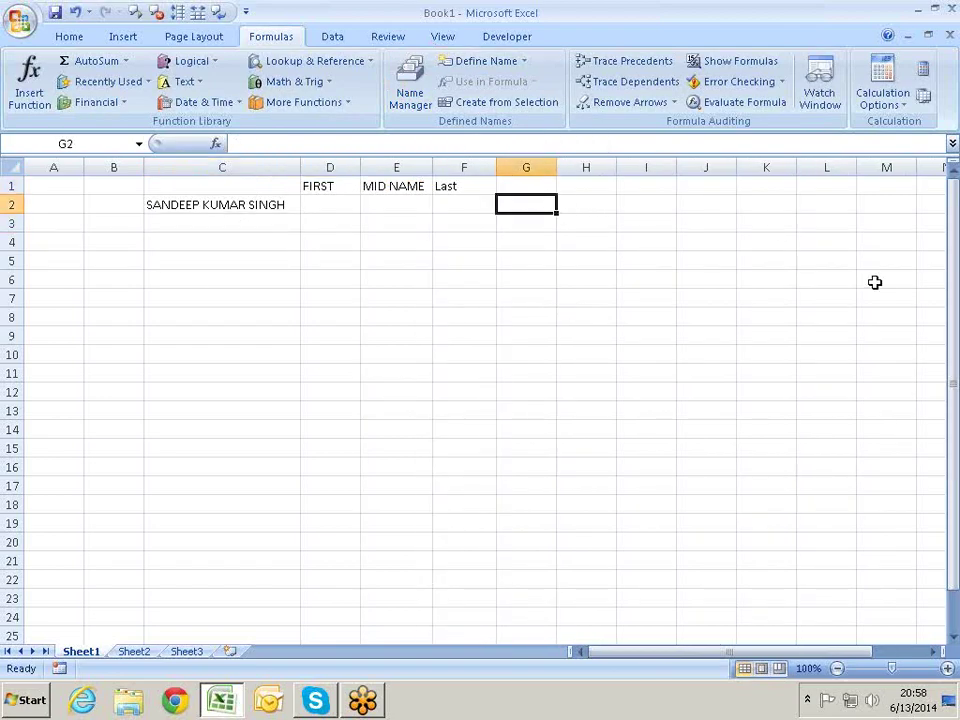
pyautogui.write('=')
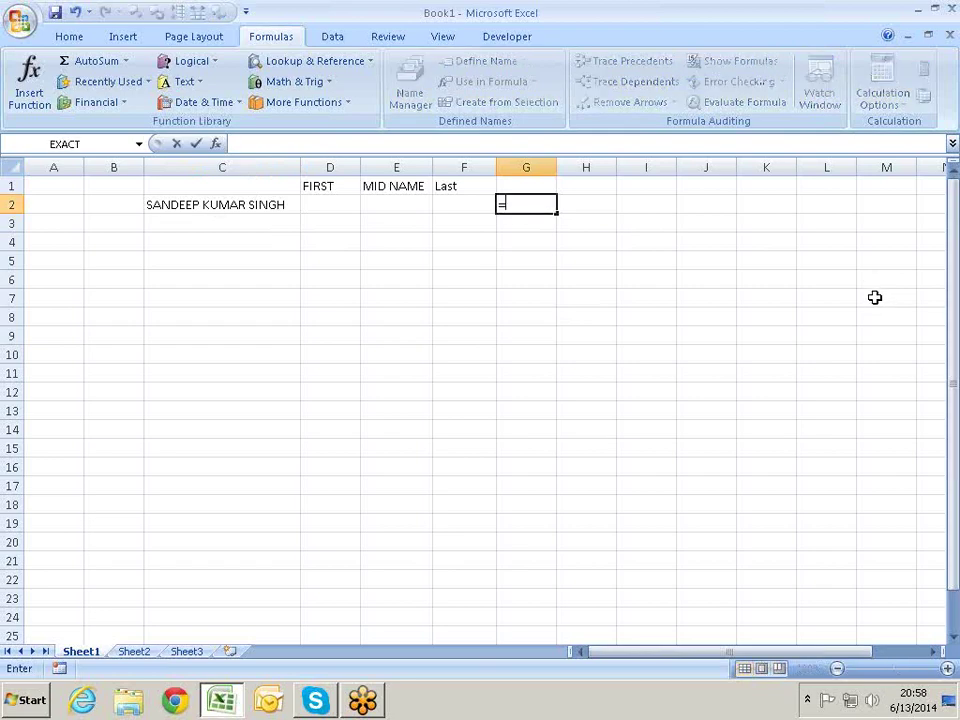
pyautogui.write('FIND("')
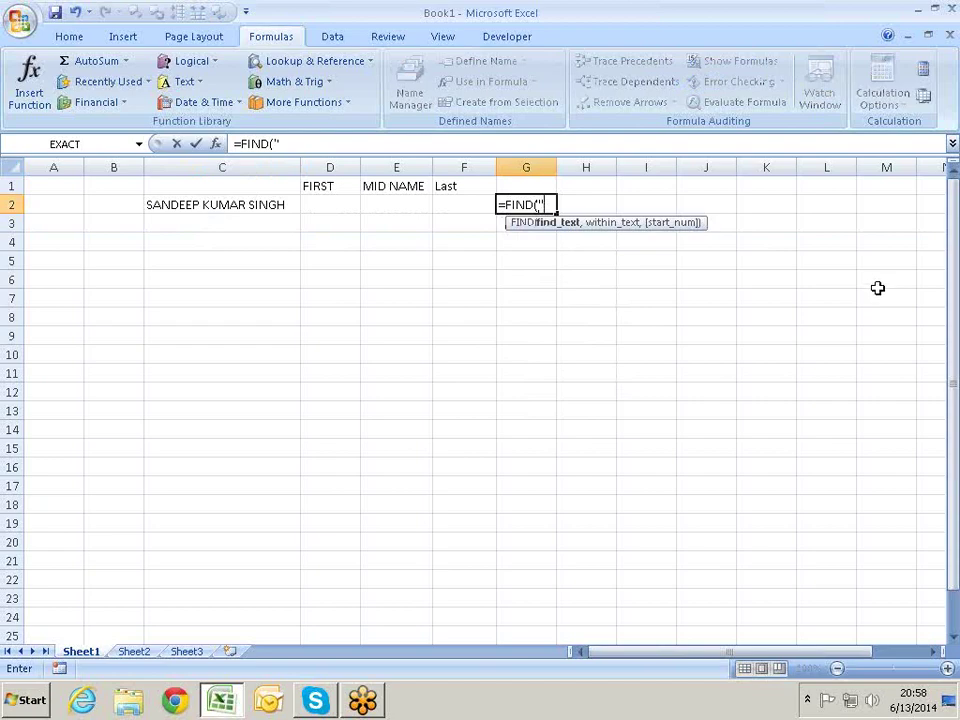
pyautogui.write('a')
pyautogui.write('"')
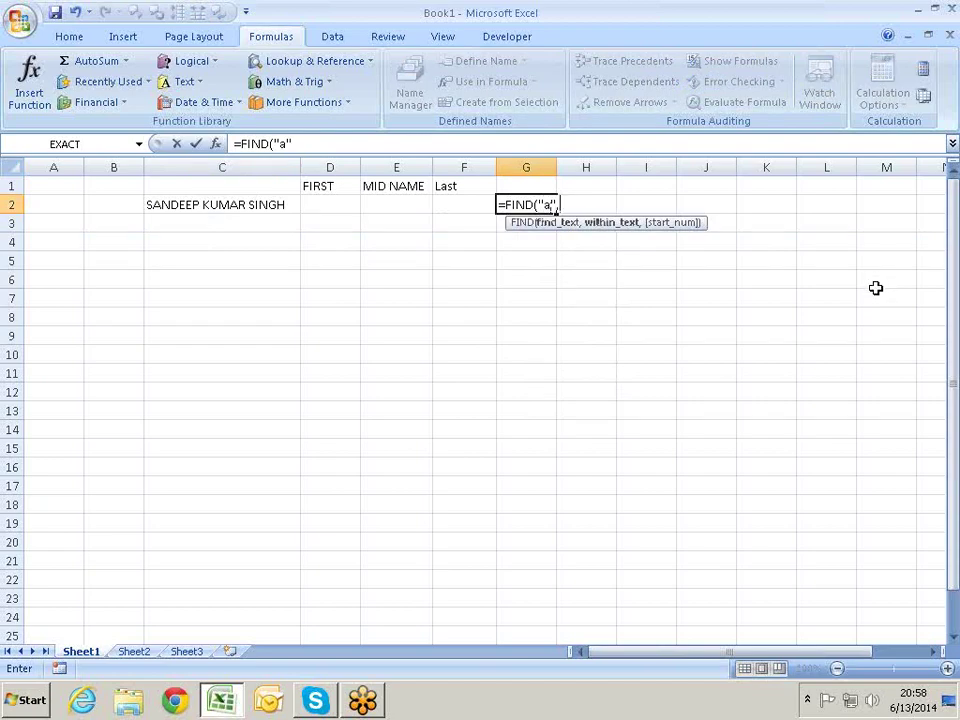
pyautogui.write(',')
pyautogui.click(246, 212)
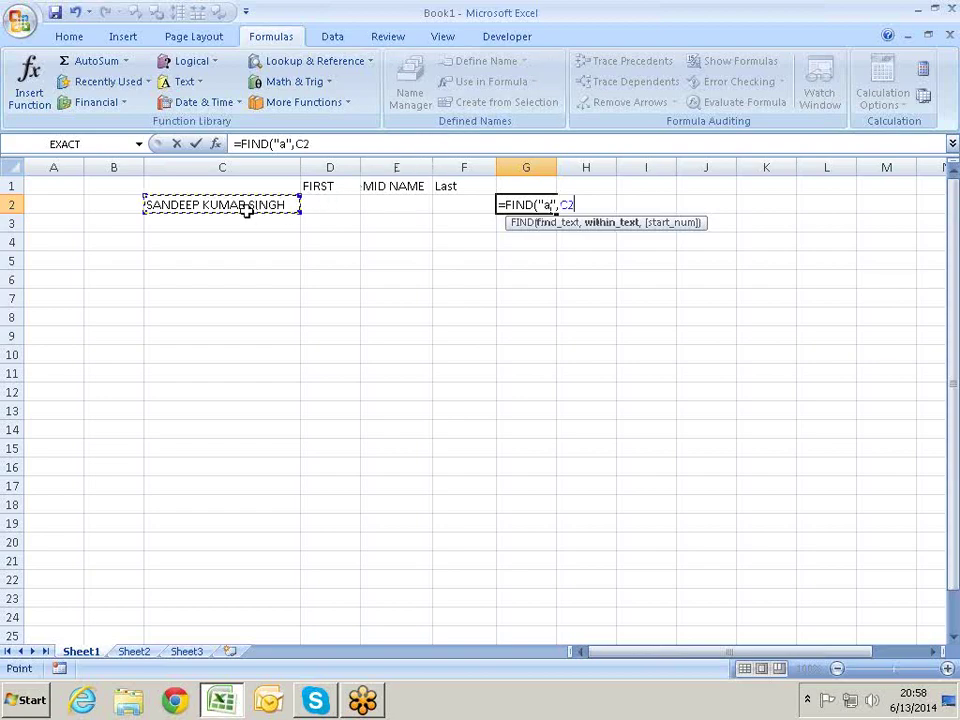
pyautogui.write(')')
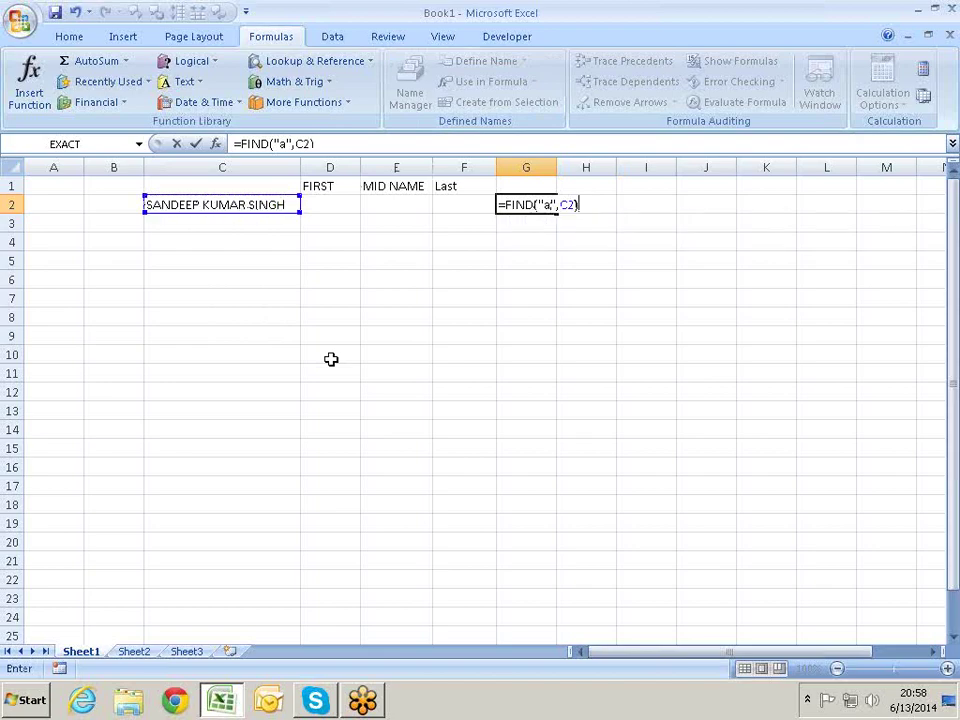
pyautogui.press('Return')
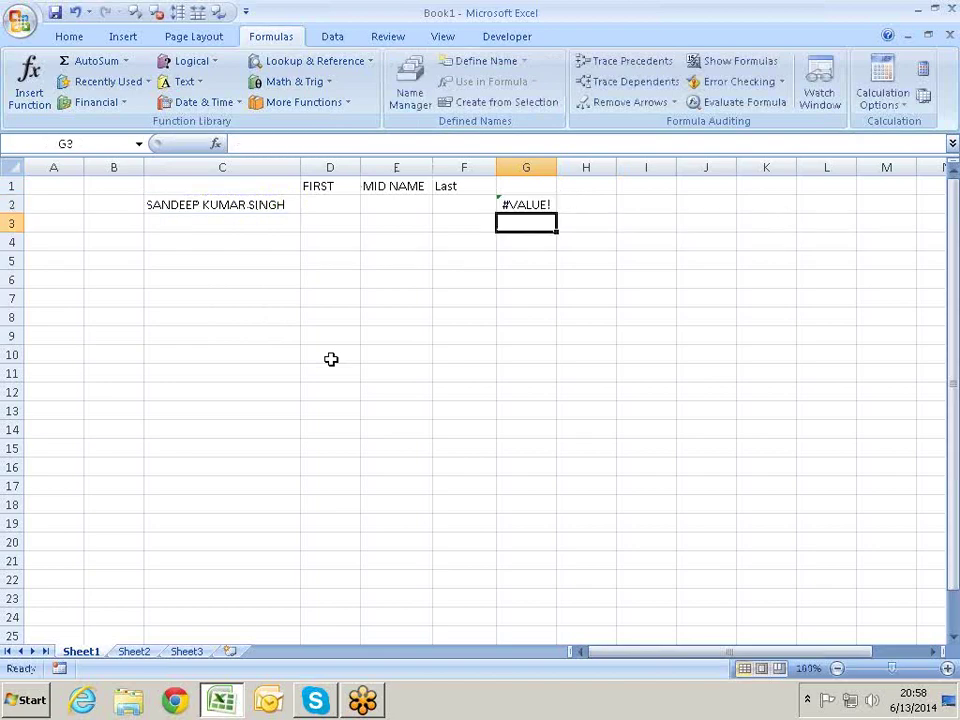
pyautogui.press('Up')
pyautogui.press('F2')
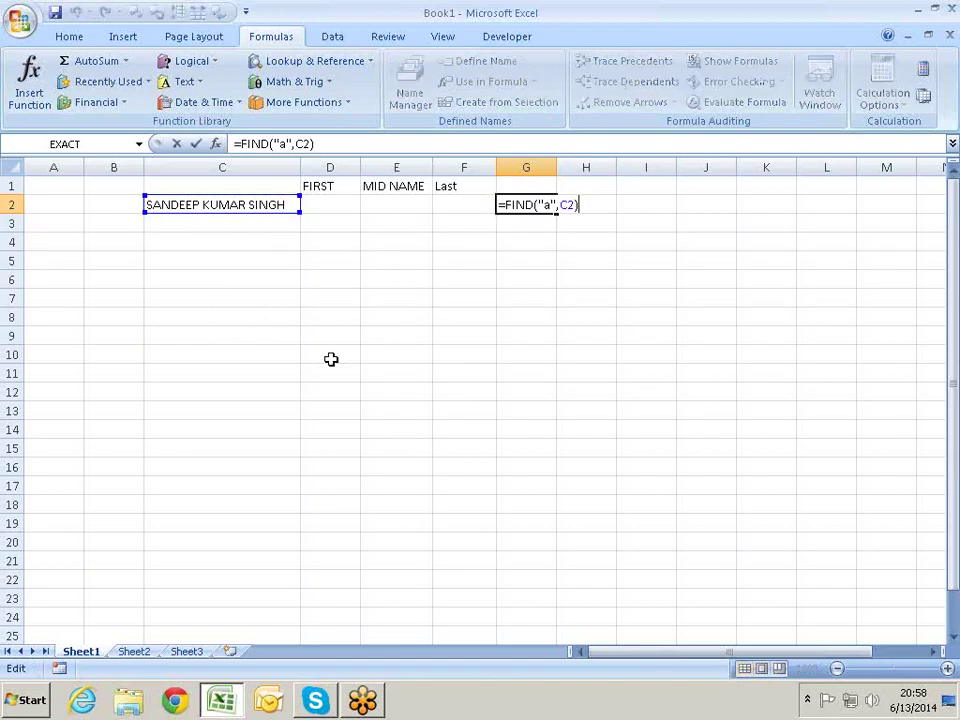
pyautogui.press('Left')
pyautogui.press('Left')
pyautogui.press('Left')
pyautogui.press('Left')
pyautogui.press('Left')
pyautogui.press('BackSpace')
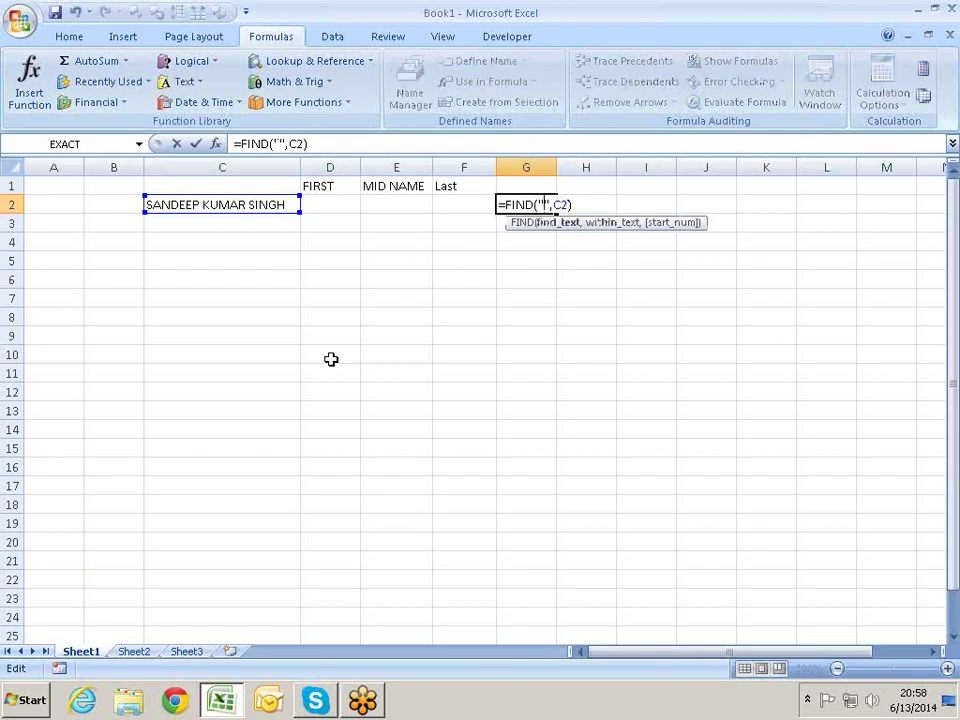
pyautogui.write('A')
pyautogui.press('Return')
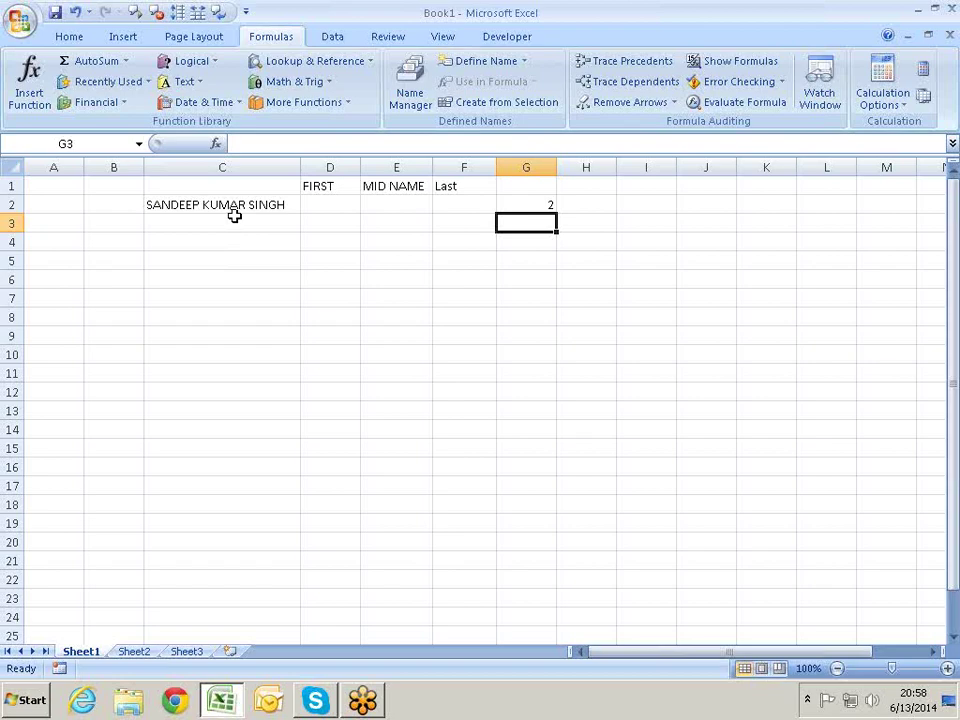
# - Add a start position of 3 to G2's formula, making it =FIND("A",C2,3)
pyautogui.press('Up')
pyautogui.press('F2')
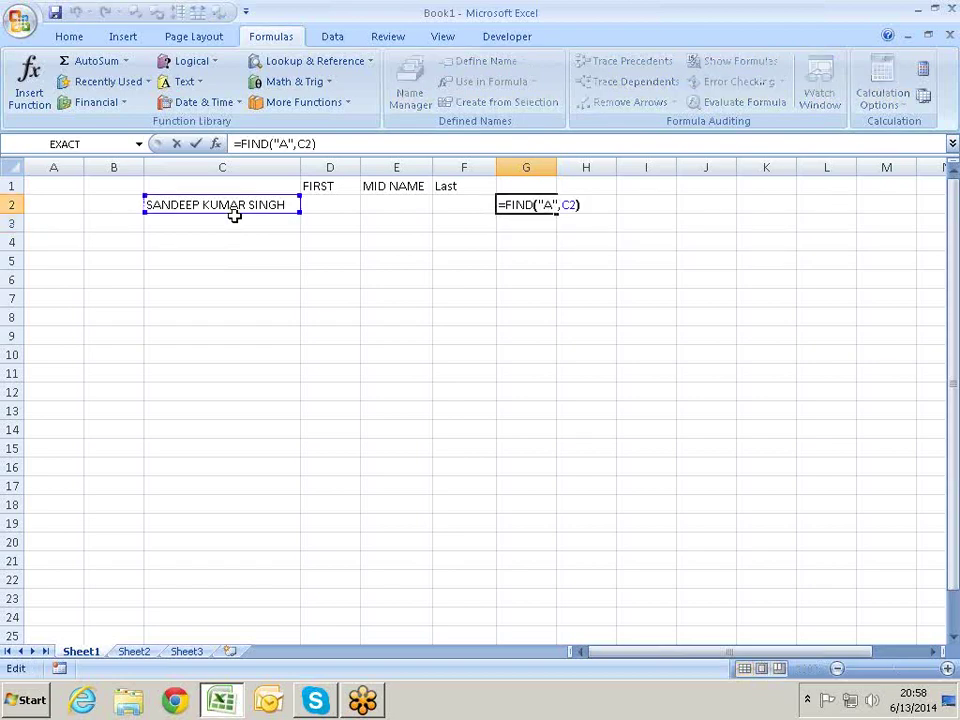
pyautogui.press('Left')
pyautogui.write(',')
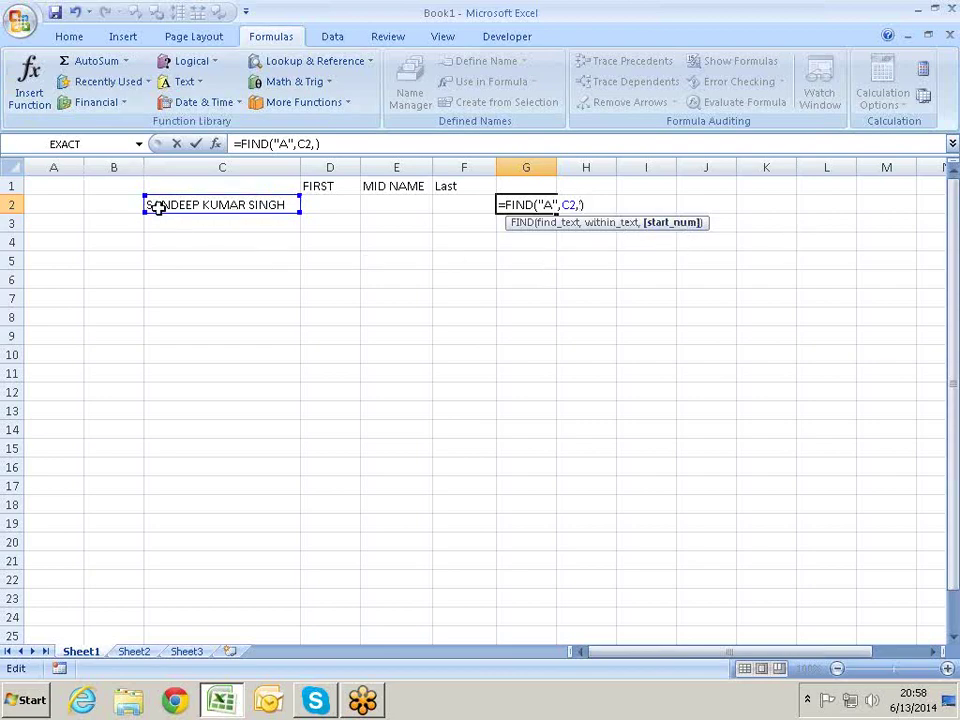
pyautogui.write('3')
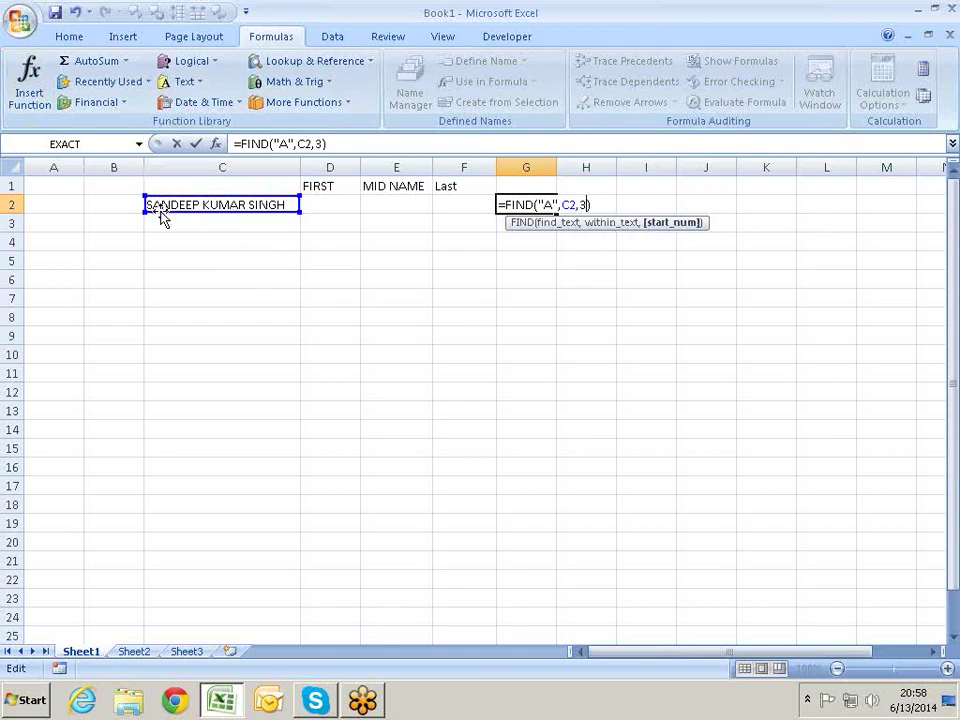
pyautogui.press('Return')
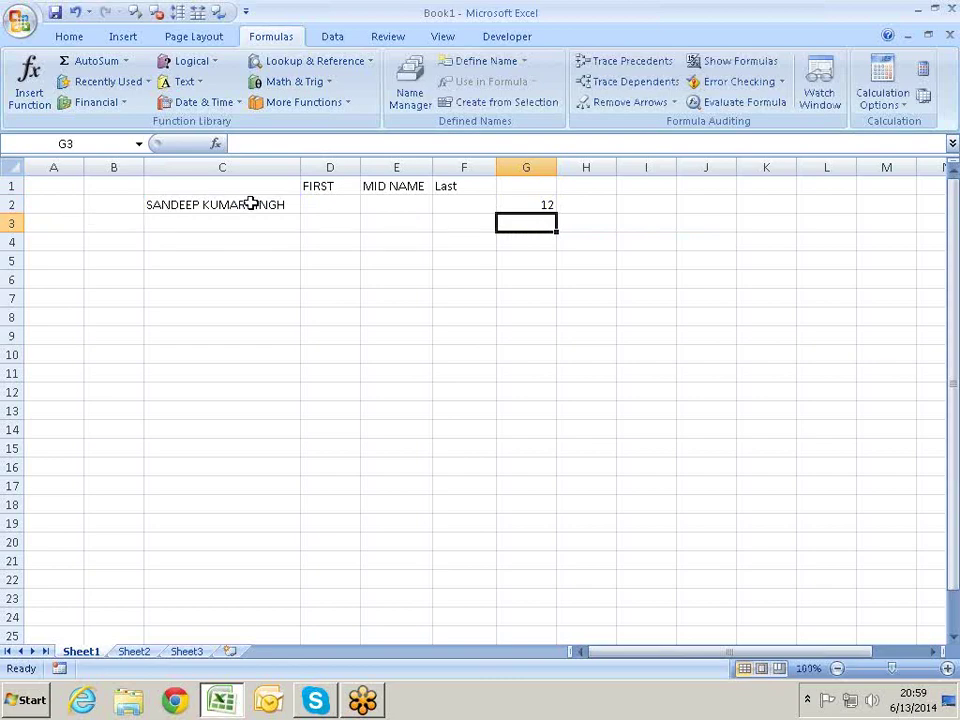
# - Try start position 1 instead in G2's FIND formula
pyautogui.press('Up')
pyautogui.press('F2')
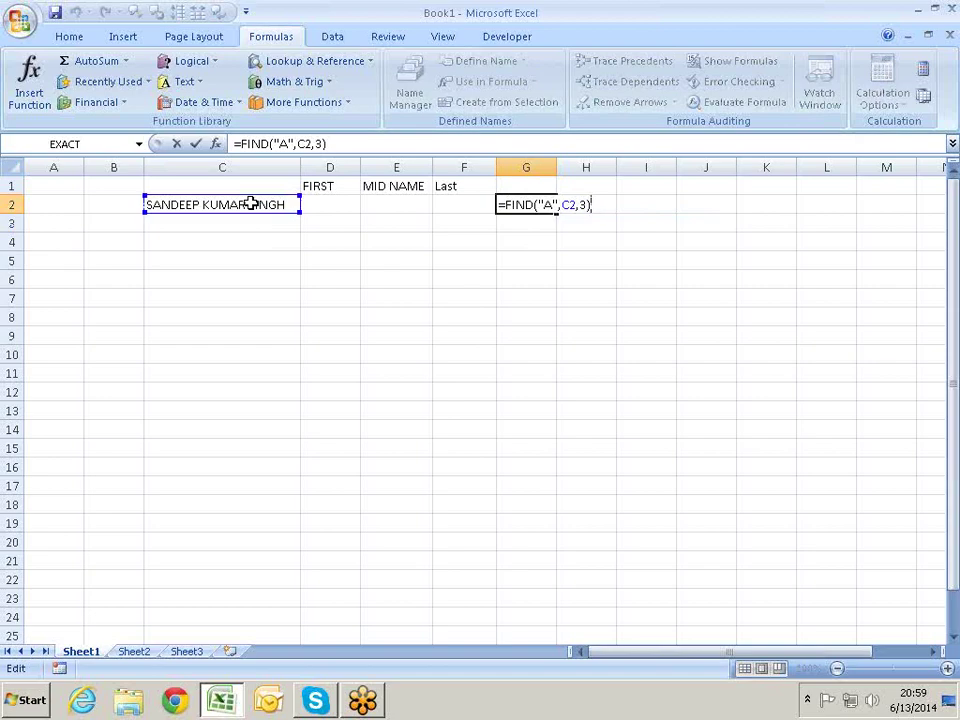
pyautogui.press('Left')
pyautogui.press('Left')
pyautogui.press('Right')
pyautogui.press('Right')
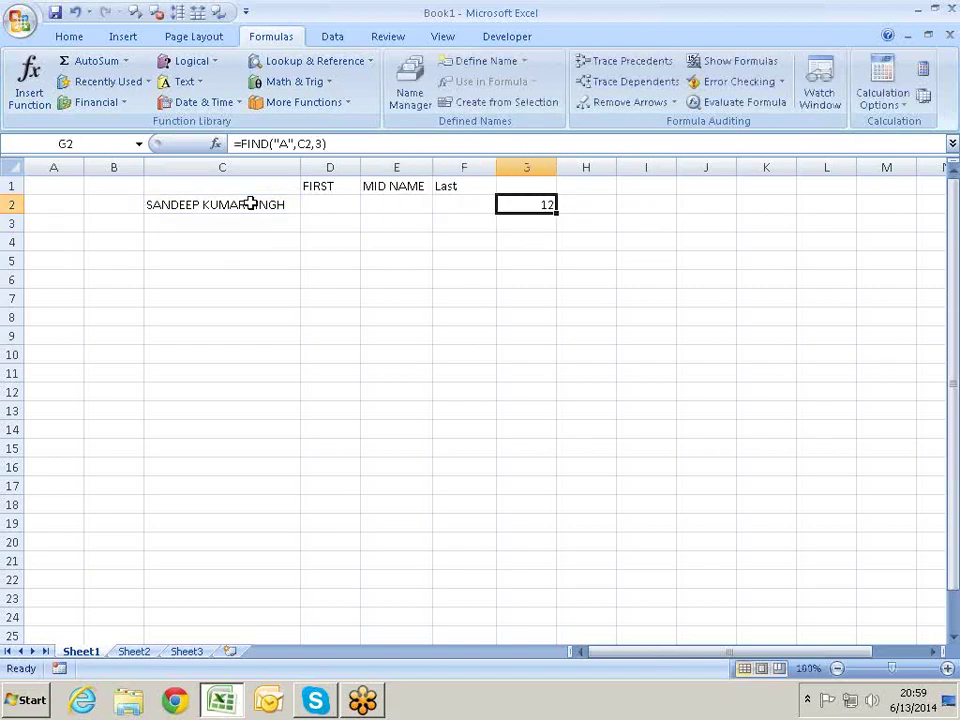
pyautogui.press('F2')
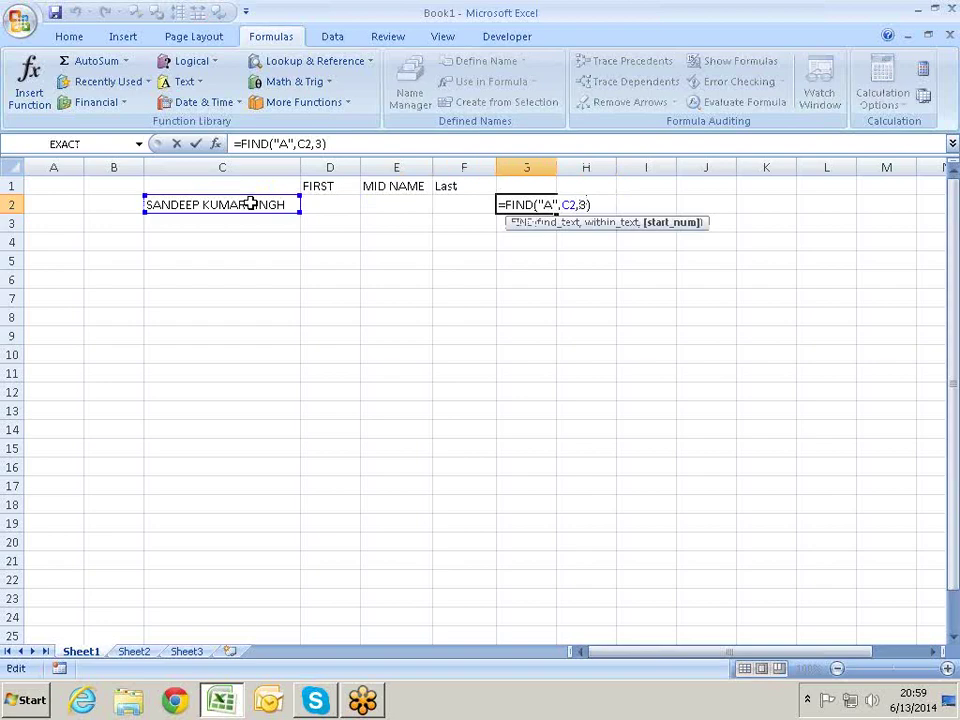
pyautogui.press('BackSpace')
pyautogui.write('1')
pyautogui.press('Return')
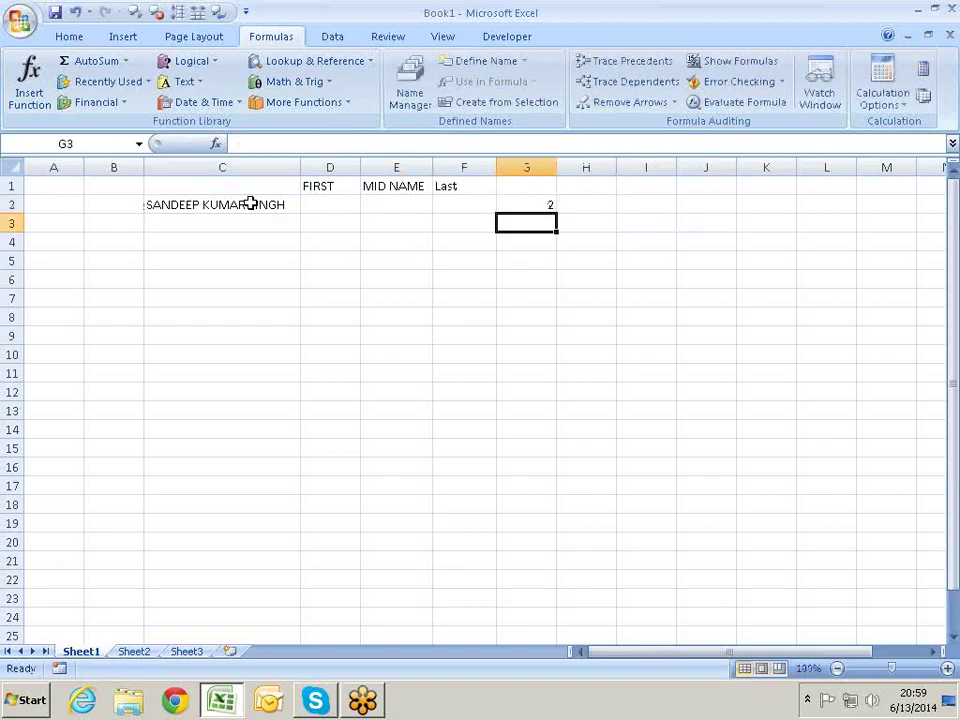
# - Edit G2's start-position argument once more and reselect G2
pyautogui.press('Up')
pyautogui.press('Left')
pyautogui.press('Left')
pyautogui.press('Left')
pyautogui.press('Left')
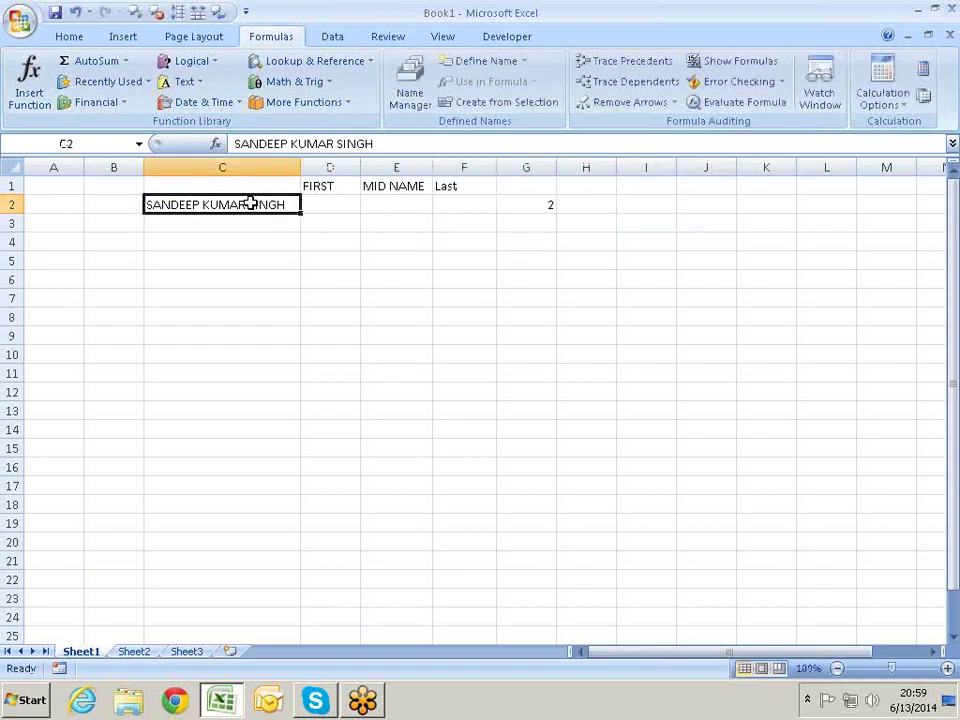
pyautogui.press('Right')
pyautogui.press('Right')
pyautogui.press('Right')
pyautogui.press('Right')
pyautogui.press('F2')
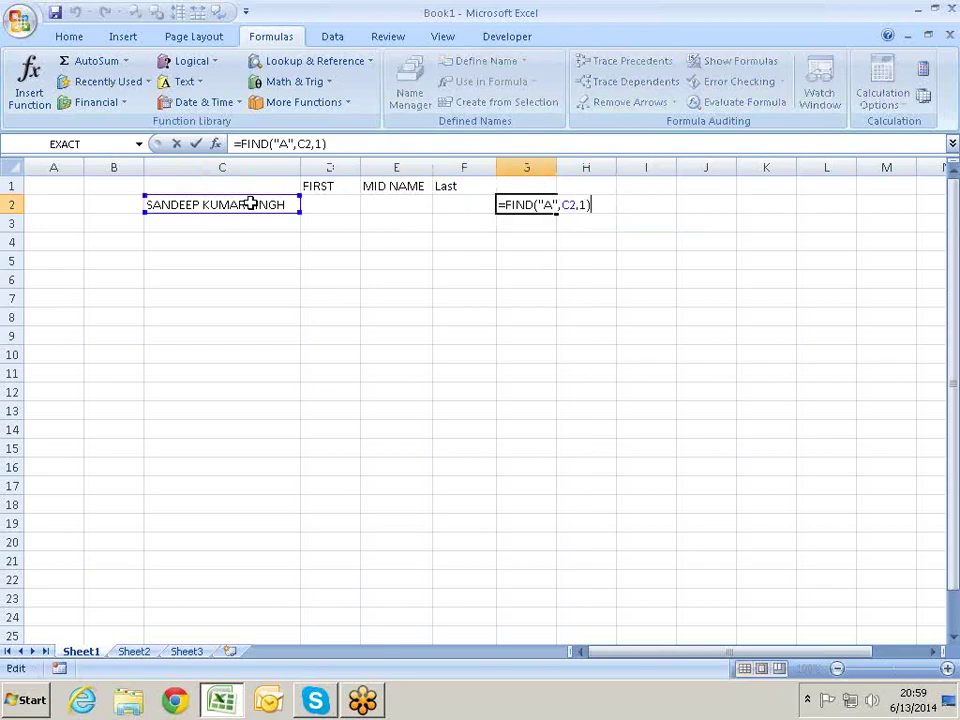
pyautogui.press('Left')
pyautogui.press('BackSpace')
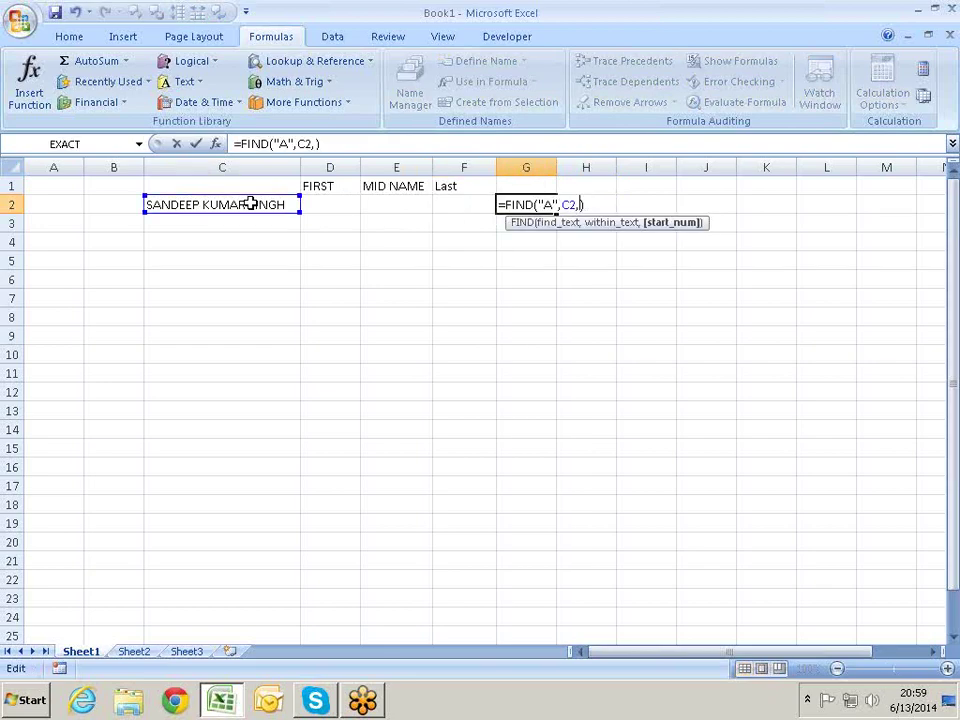
pyautogui.press('Return')
pyautogui.press('Left')
pyautogui.press('Left')
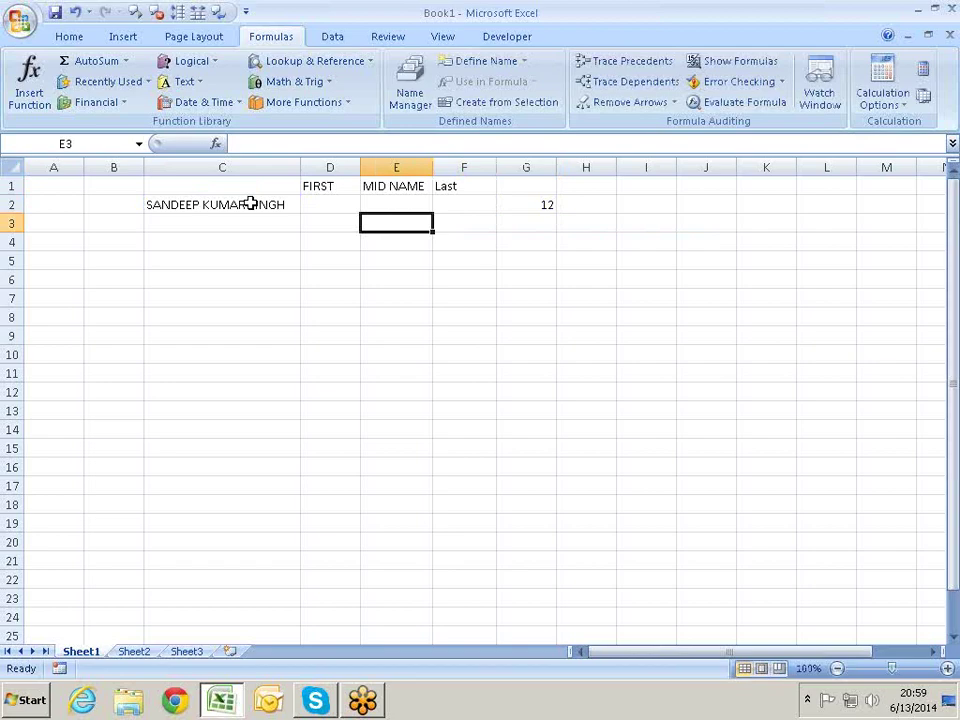
pyautogui.click(519, 204)
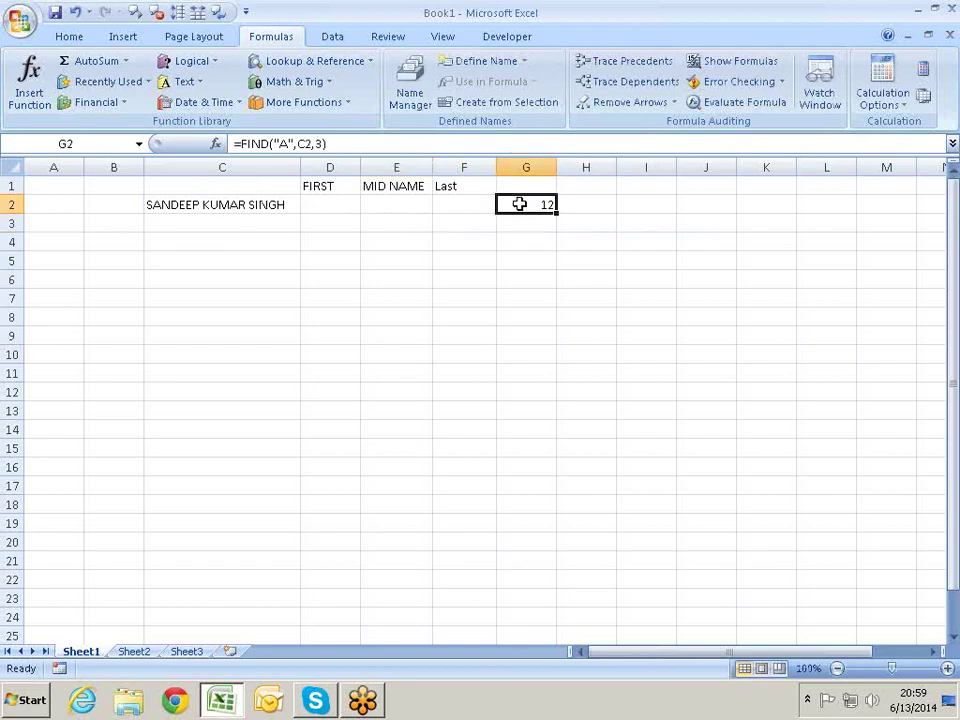
# - Clear G2, enter the heading 'First space' in H1, and widen column H
pyautogui.press('Delete')
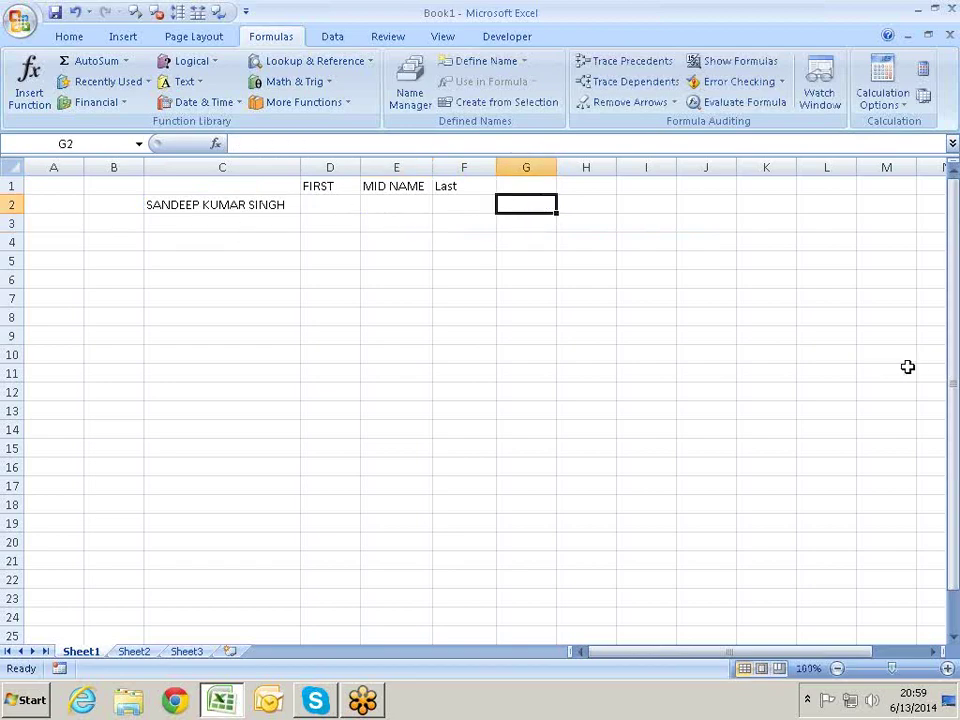
pyautogui.press('Left')
pyautogui.press('Left')
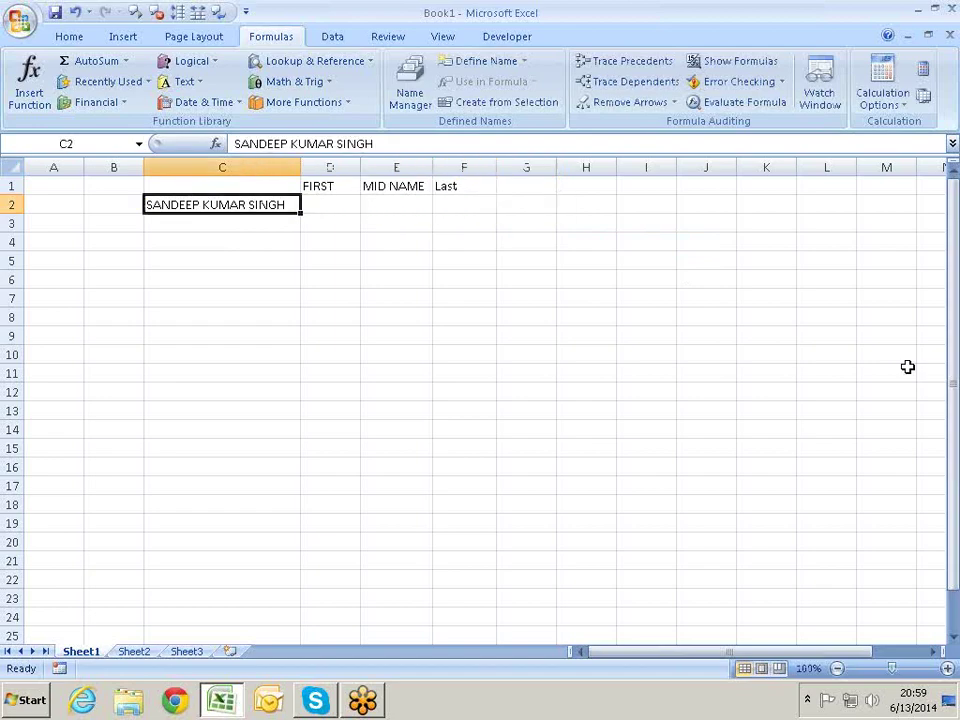
pyautogui.press('Right')
pyautogui.press('Right')
pyautogui.press('Right')
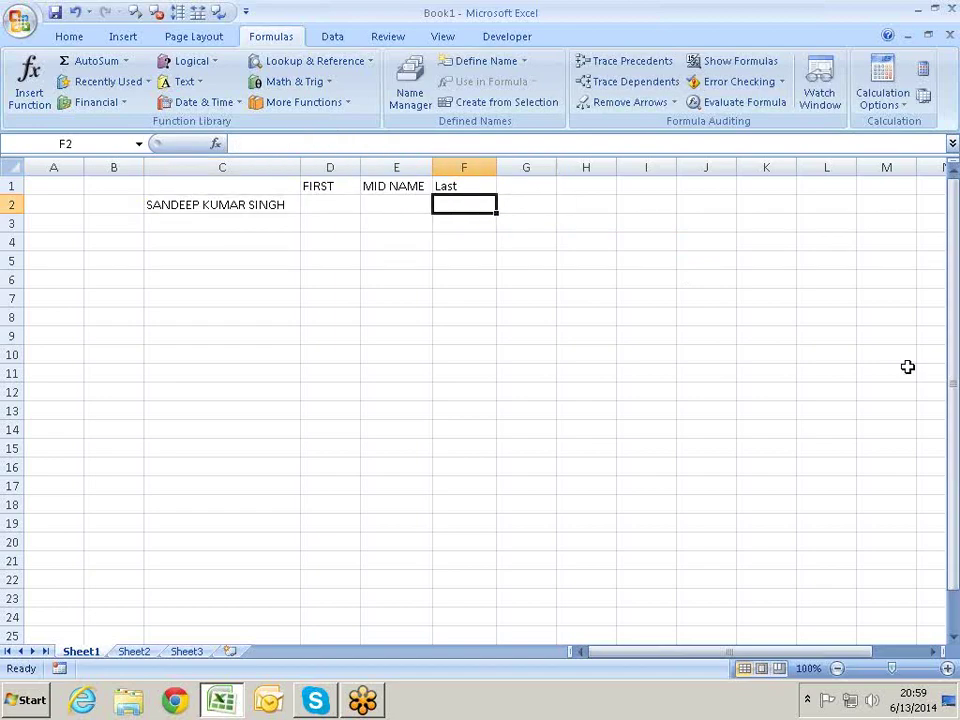
pyautogui.press('Up')
pyautogui.press('Right')
pyautogui.press('Right')
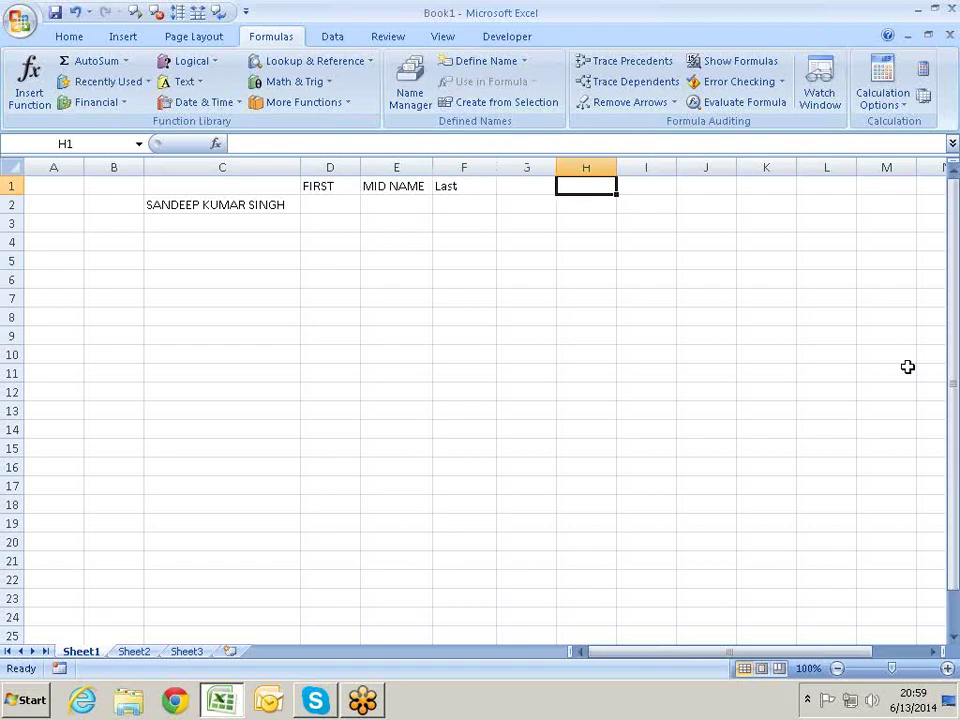
pyautogui.write('Firs')
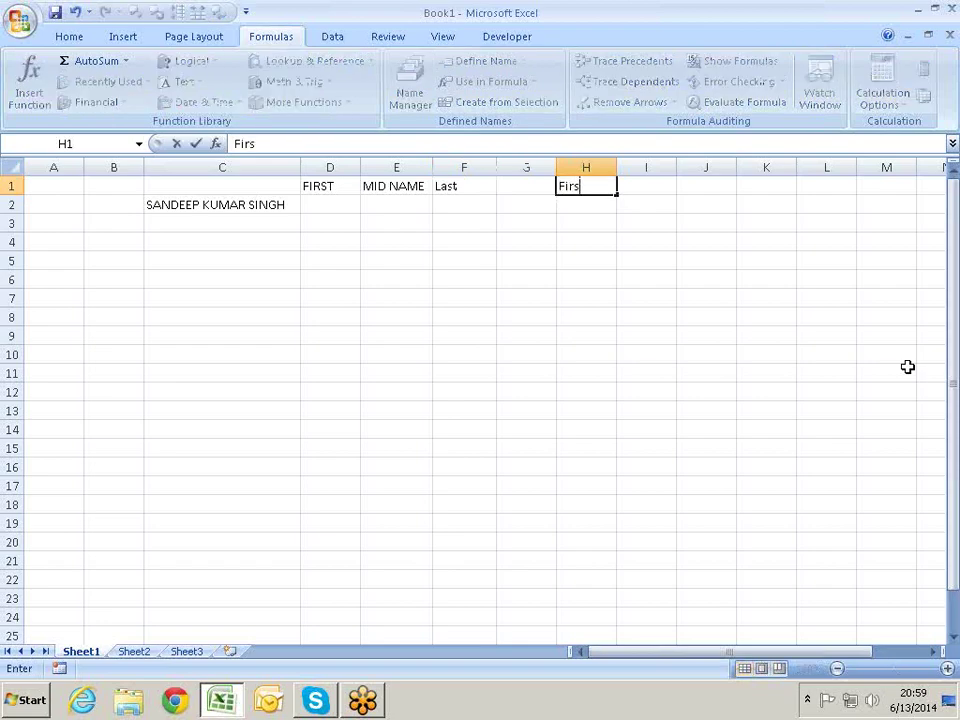
pyautogui.write('t s')
pyautogui.write('pace')
pyautogui.press('Return')
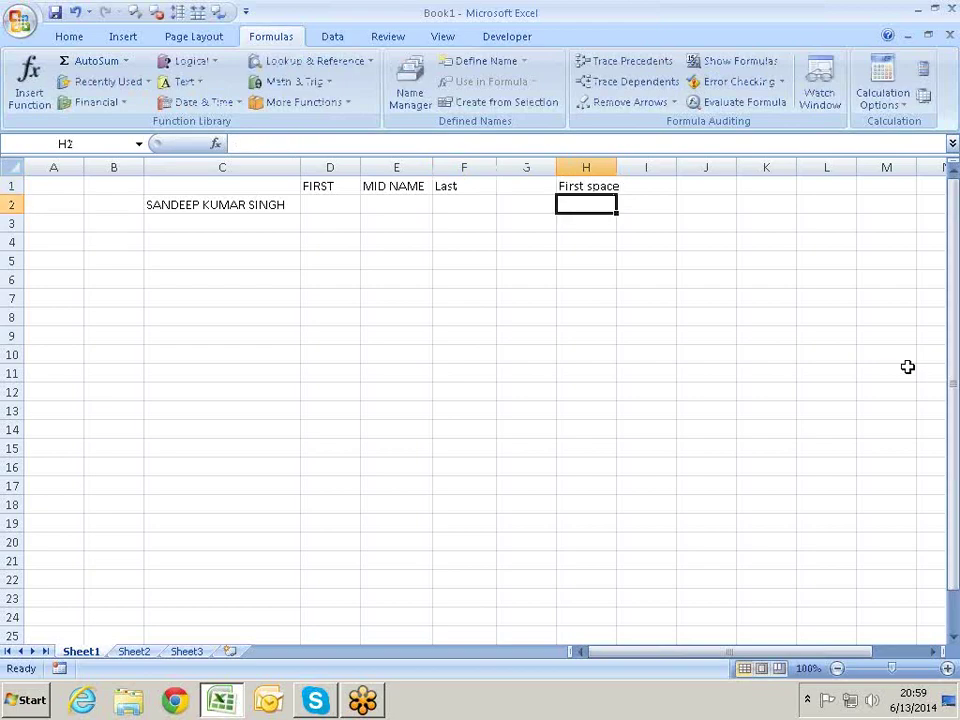
pyautogui.moveTo(616, 167); pyautogui.dragTo(635, 172)
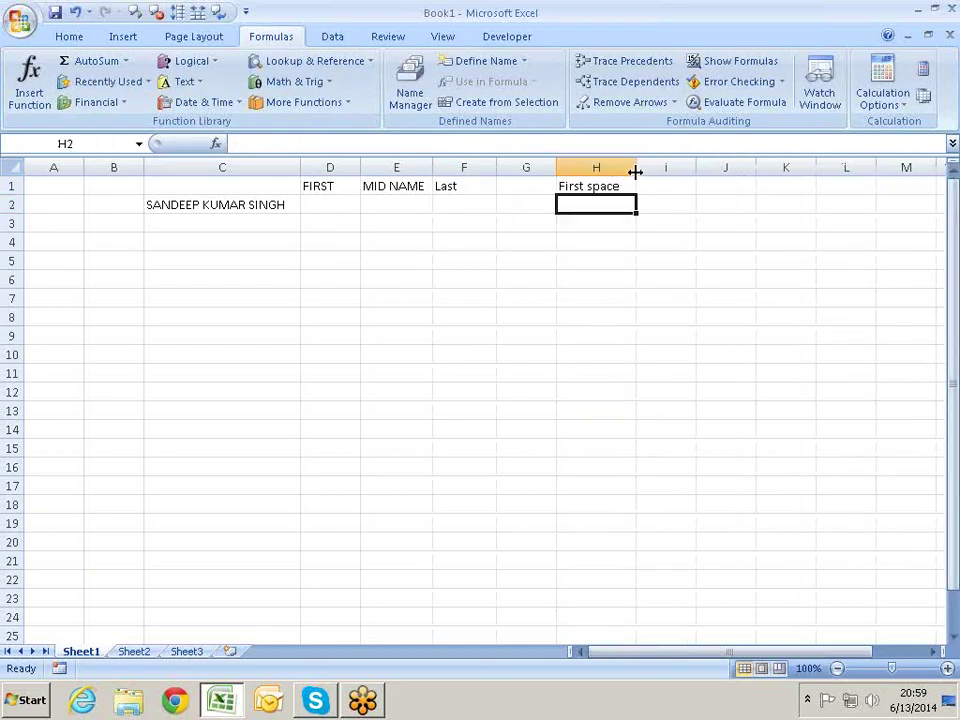
# - Add headings 'second space' in I1 (column autofitted) and 'Len' in J1
pyautogui.click(665, 186)
pyautogui.write('se3')
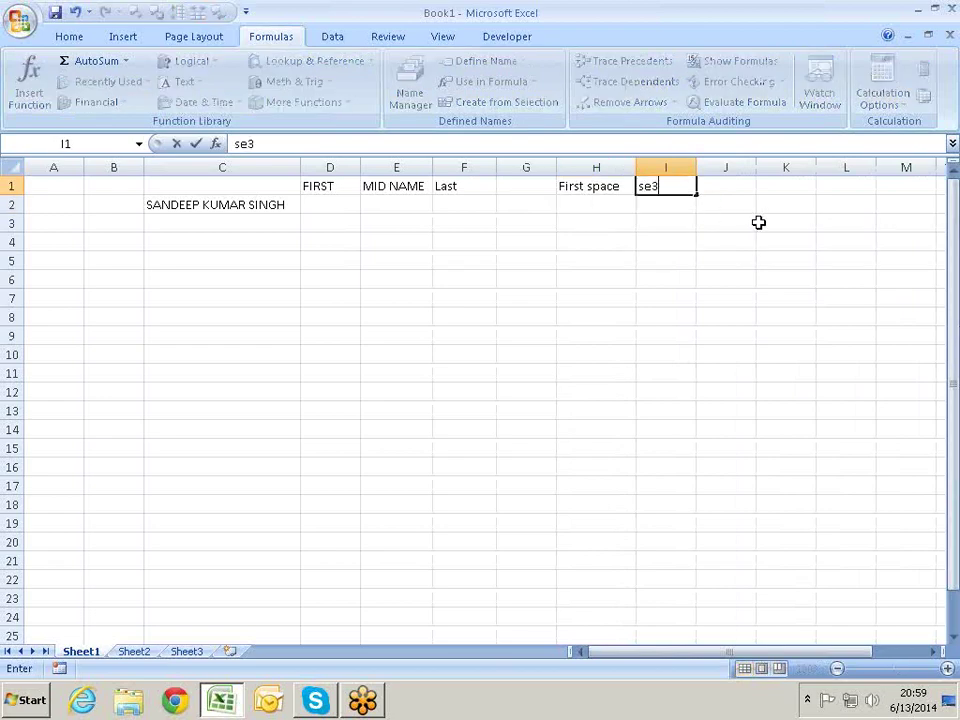
pyautogui.press('BackSpace')
pyautogui.write('cond ')
pyautogui.write('space')
pyautogui.press('Return')
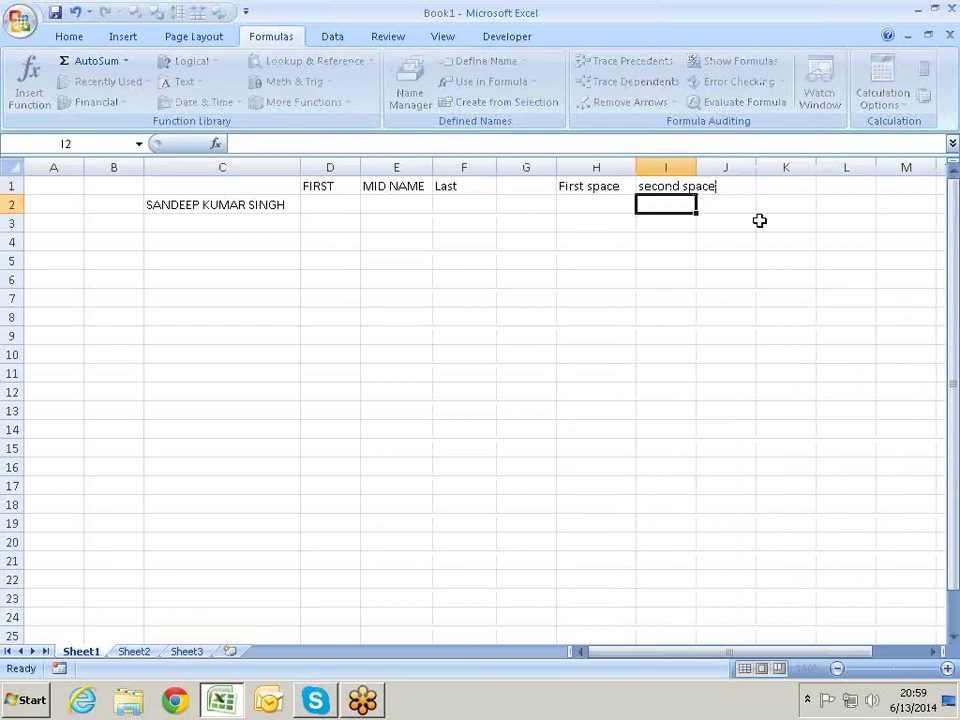
pyautogui.doubleClick(697, 167)
pyautogui.click(760, 188)
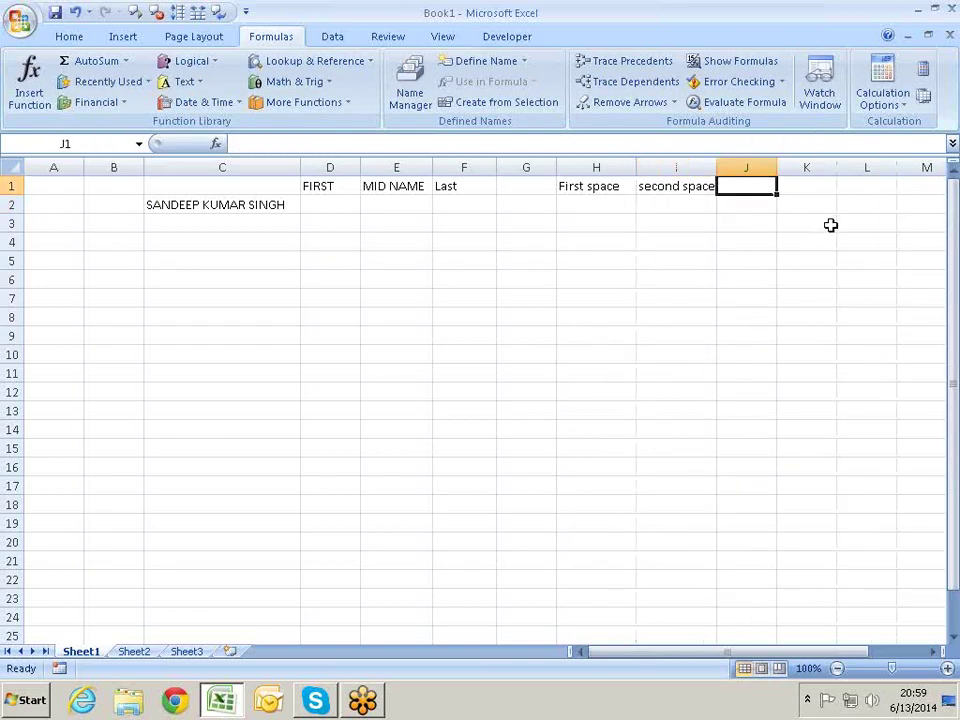
pyautogui.write('Len')
pyautogui.press('Return')
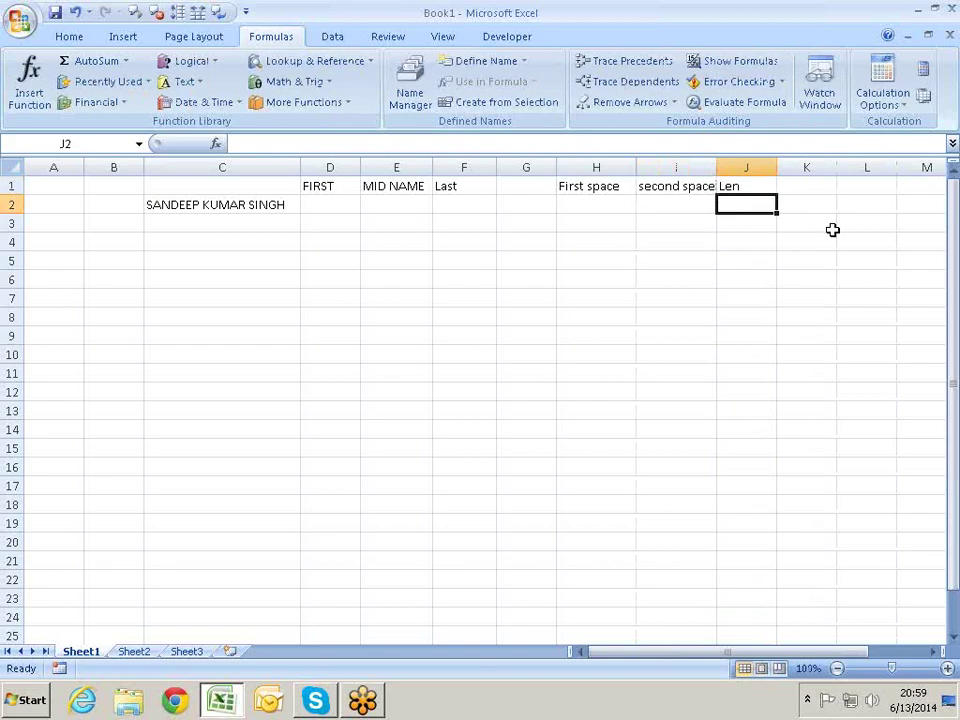
pyautogui.press('Left')
pyautogui.press('Left')
pyautogui.press('Left')
pyautogui.press('Right')
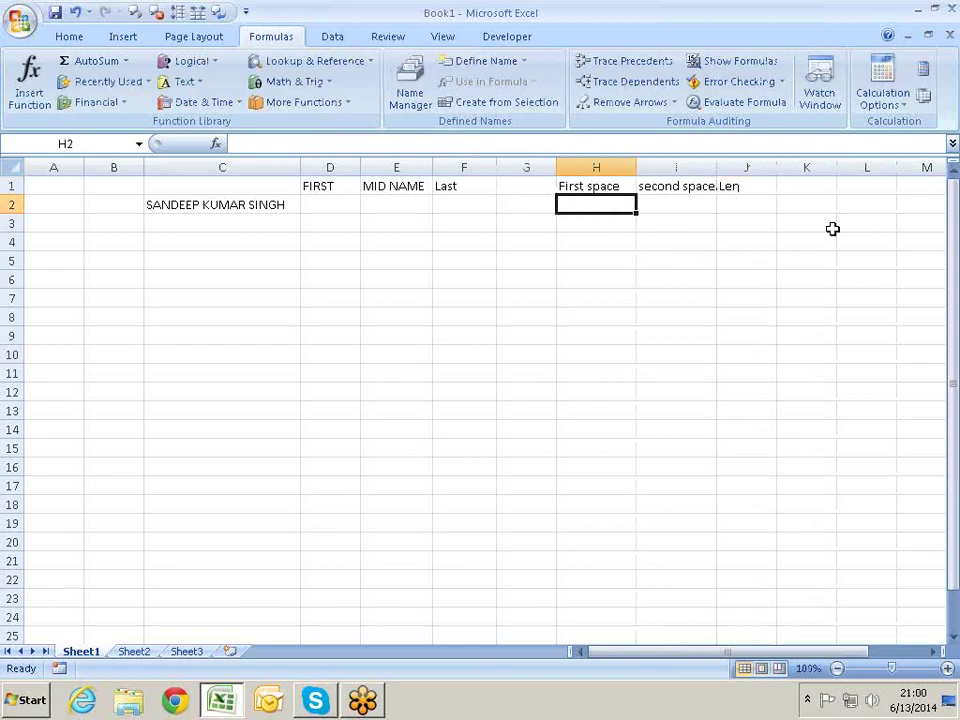
# - Enter =FIND(" ",C2) in H2, returning 8 for the first space
pyautogui.write('=fin')
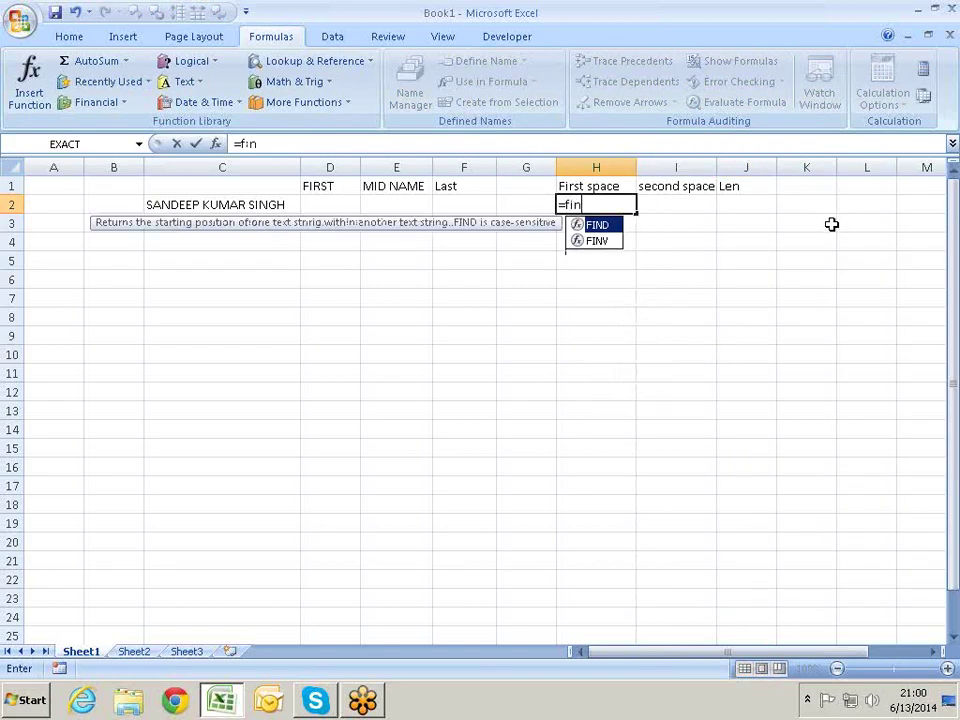
pyautogui.press('Tab')
pyautogui.write('" "')
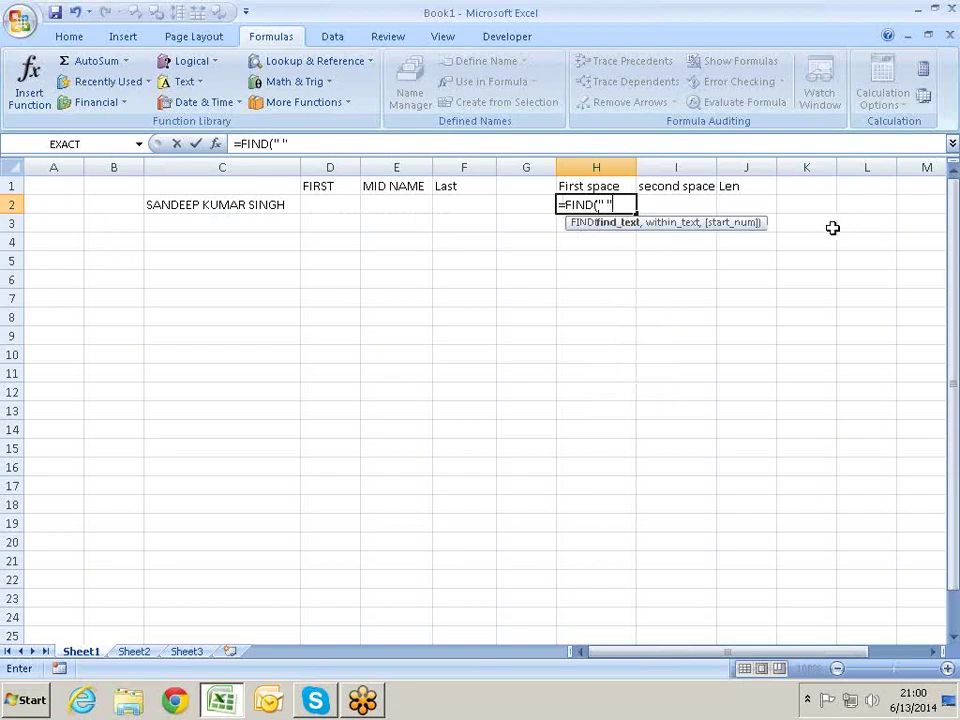
pyautogui.write(',')
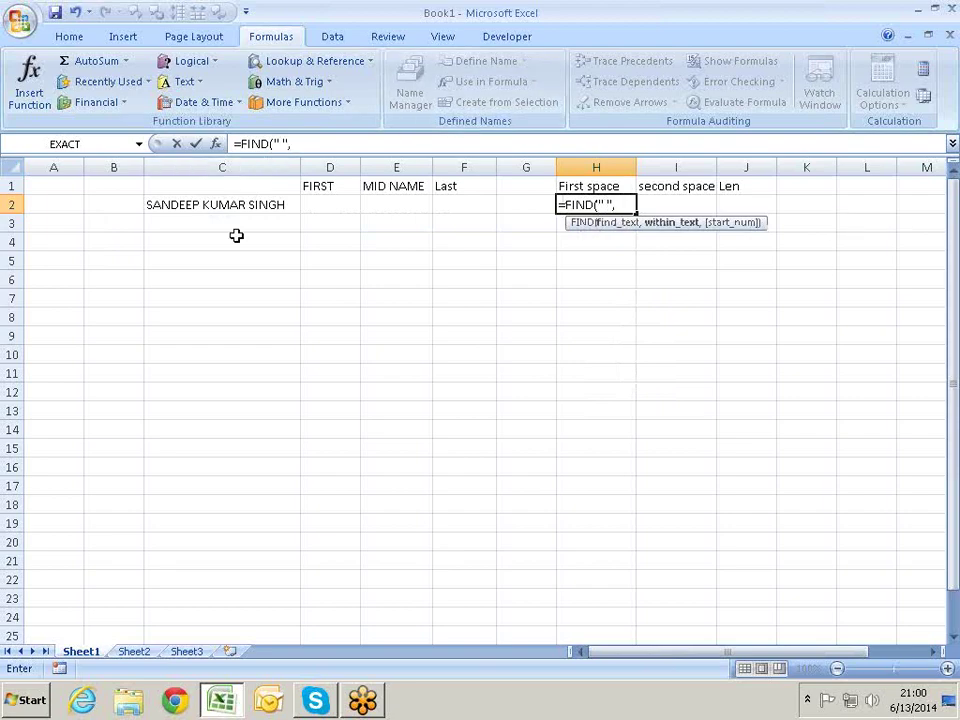
pyautogui.click(246, 205)
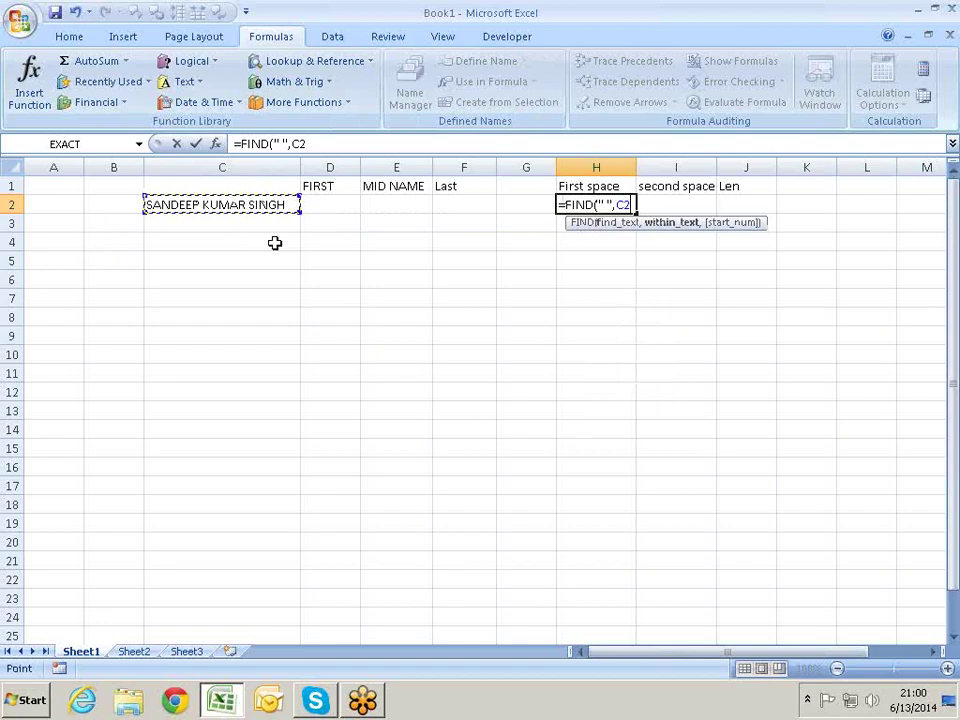
pyautogui.write(')')
pyautogui.press('Return')
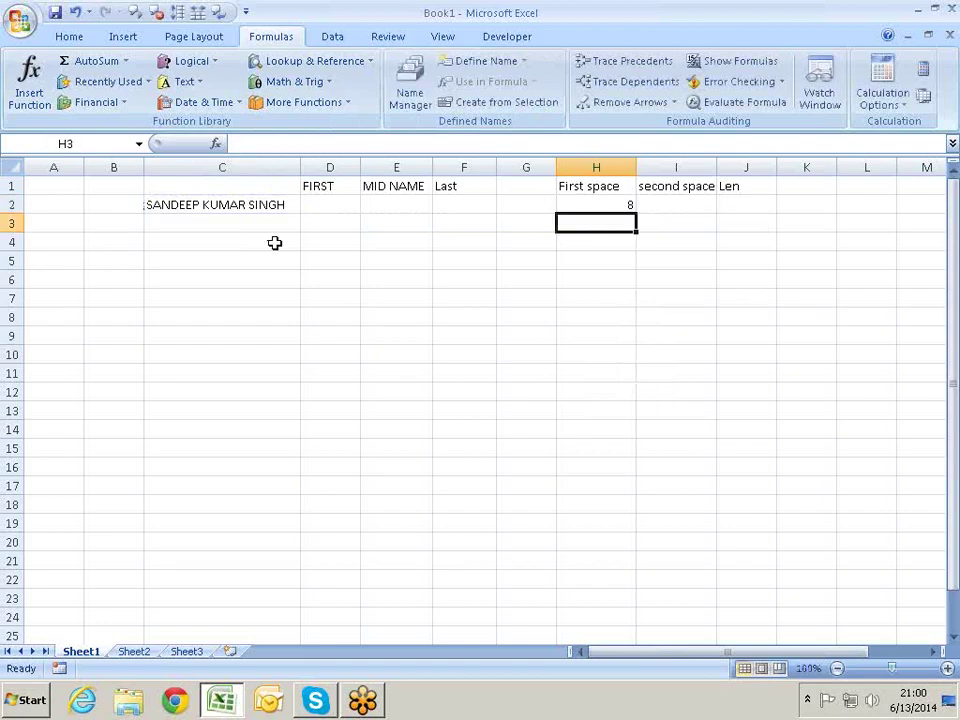
pyautogui.press('Up')
pyautogui.press('Right')
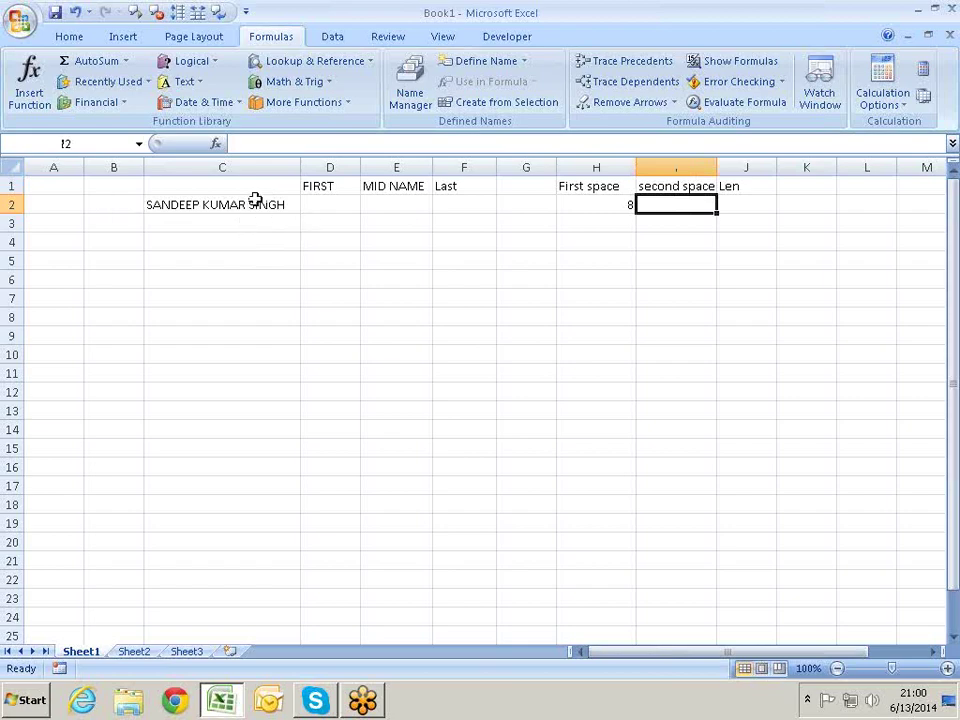
# - Enter =FIND(" ",C2,H2+1) in I2, returning 14 for the second space
pyautogui.write('=')
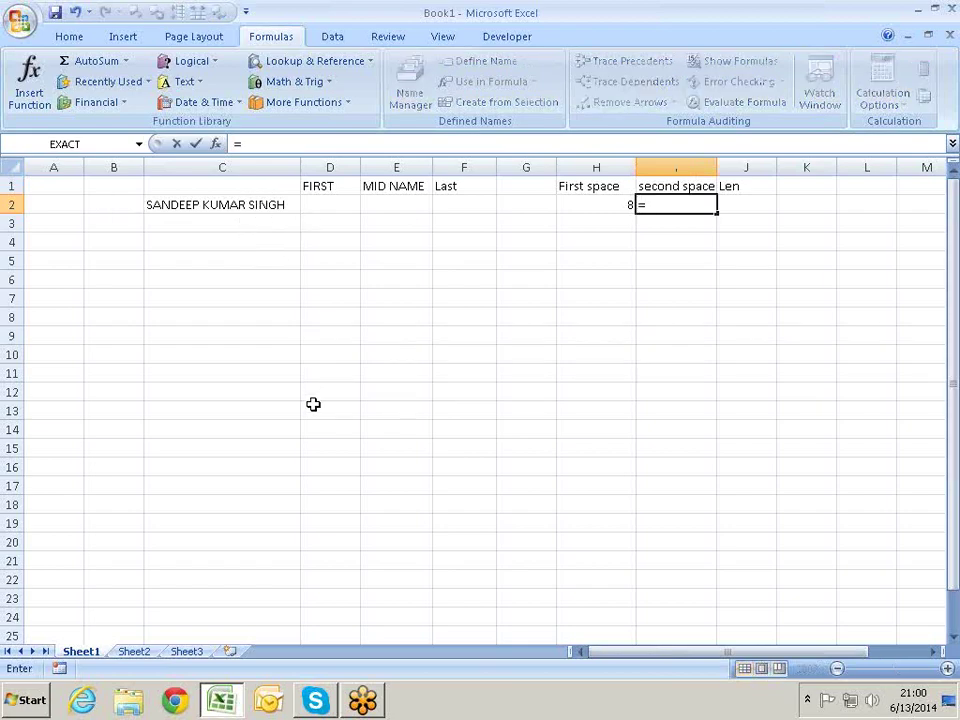
pyautogui.write('fin')
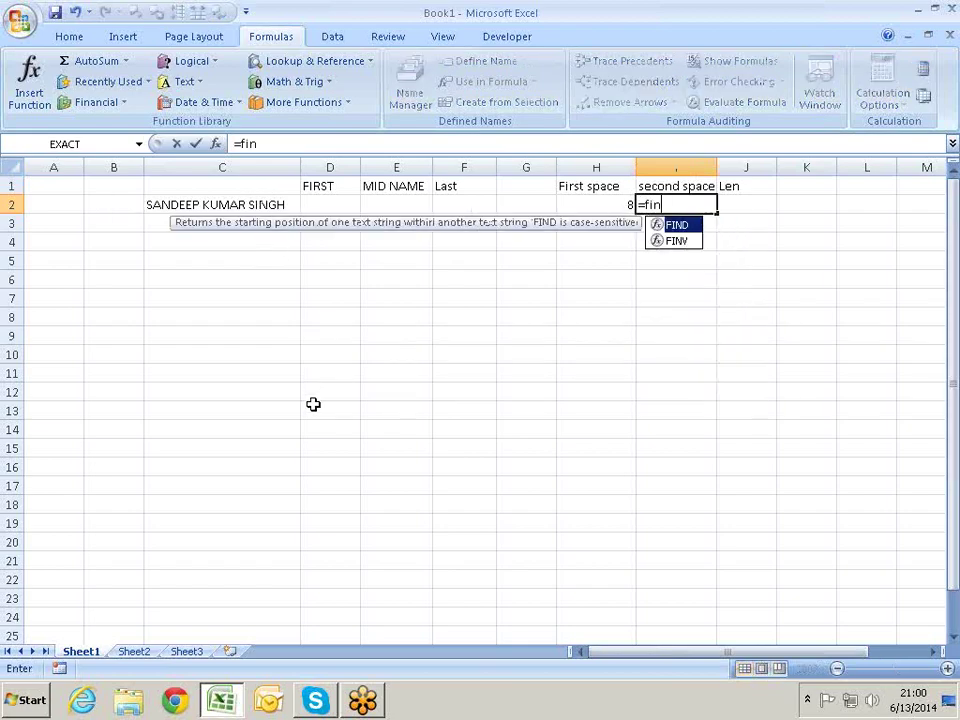
pyautogui.press('Tab')
pyautogui.write('" "')
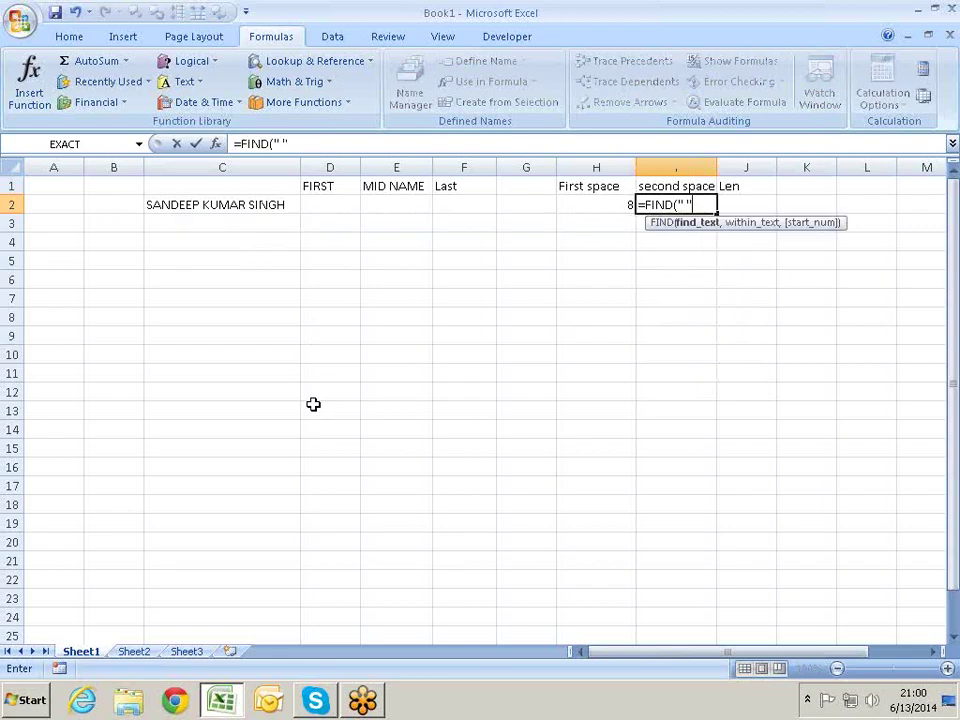
pyautogui.write(',')
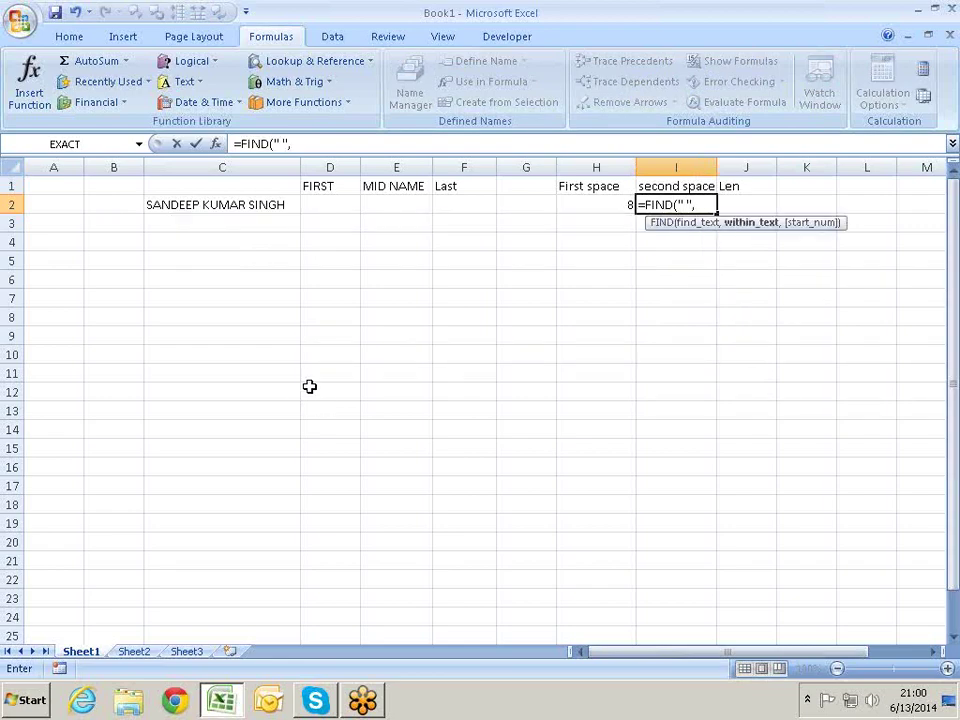
pyautogui.click(259, 203)
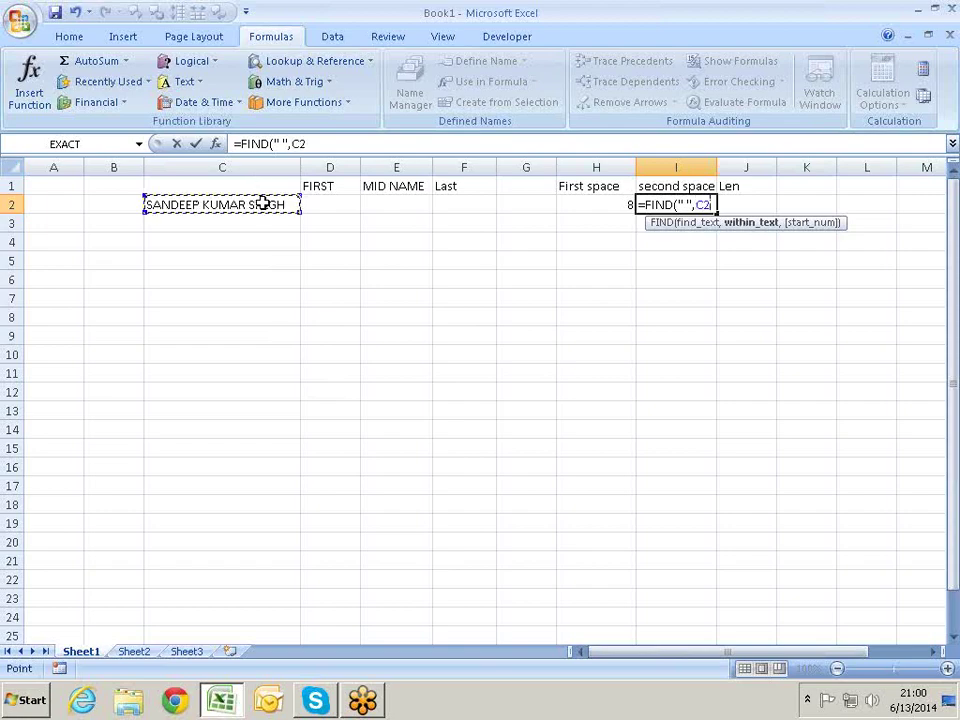
pyautogui.write(',')
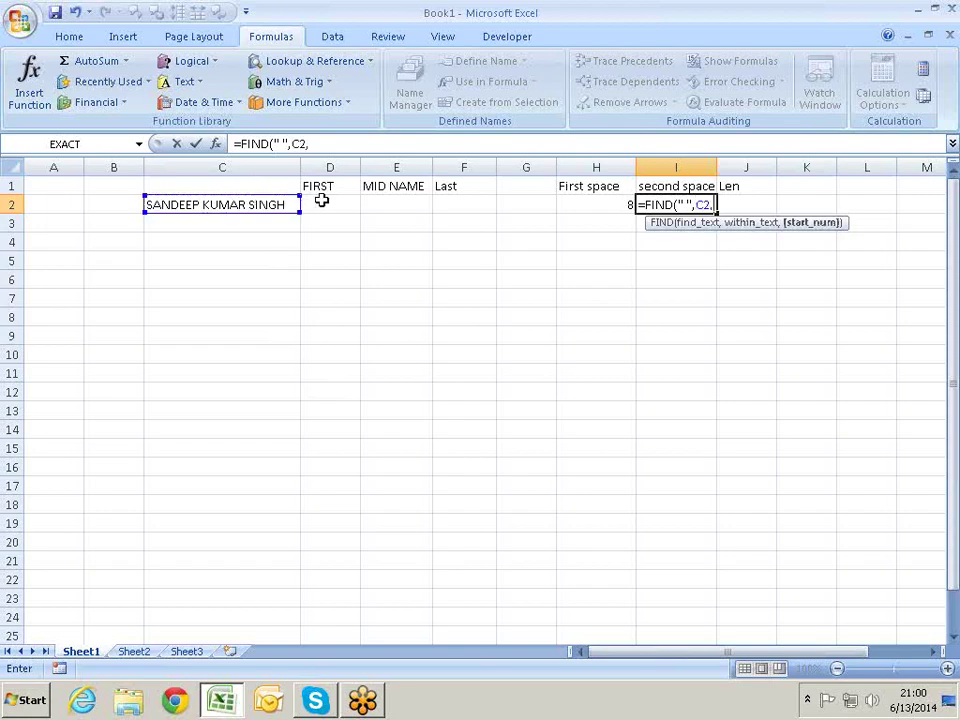
pyautogui.click(625, 204)
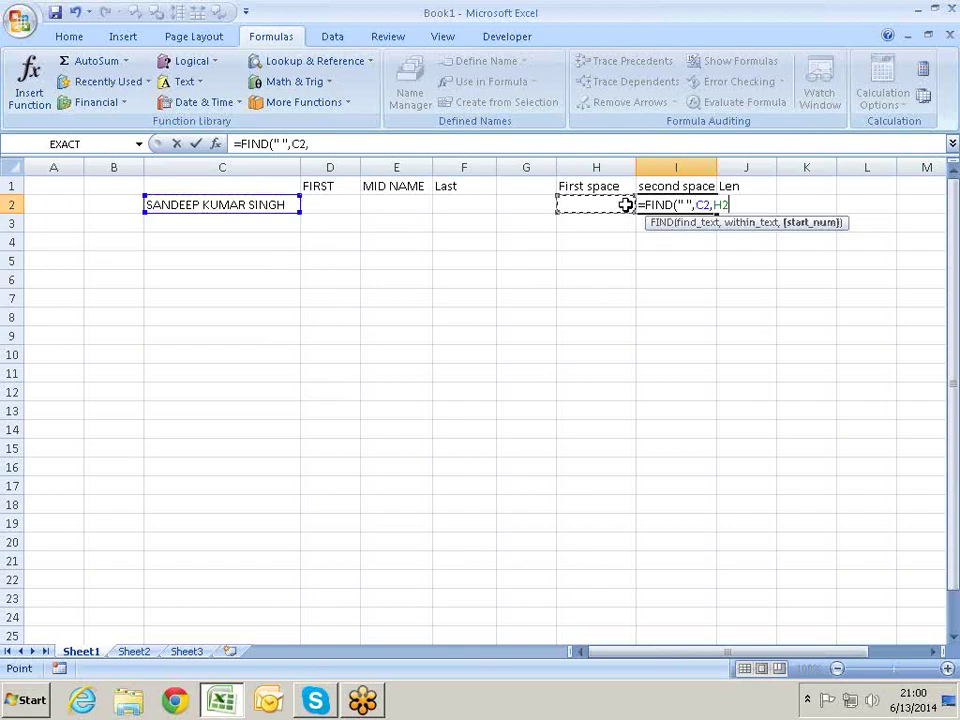
pyautogui.write('+1')
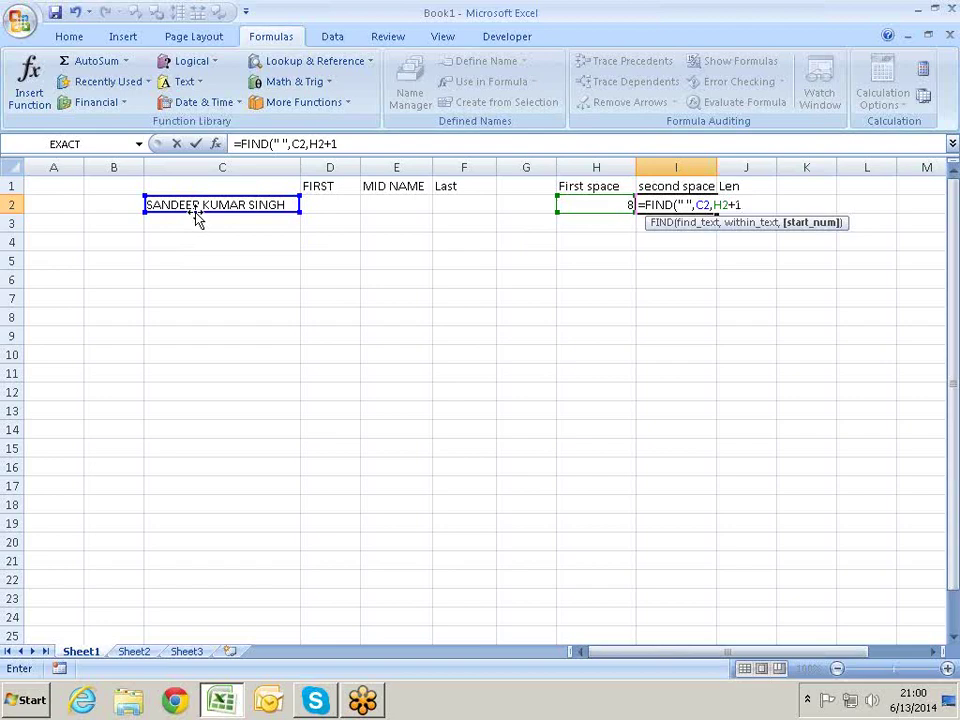
pyautogui.write(')')
pyautogui.press('Return')
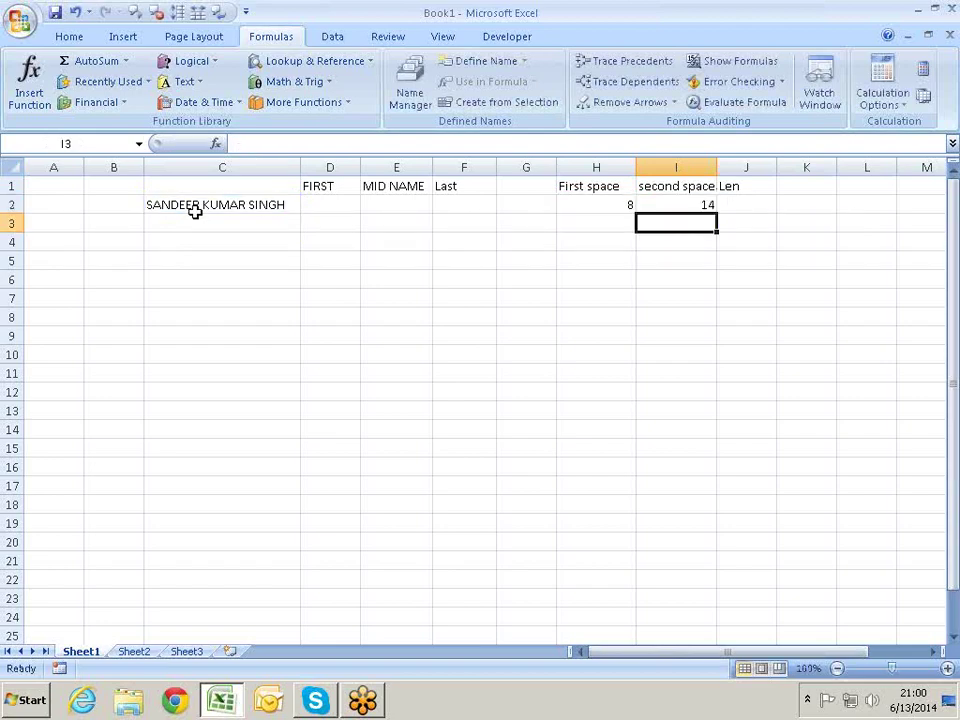
pyautogui.press('Up')
pyautogui.press('Left')
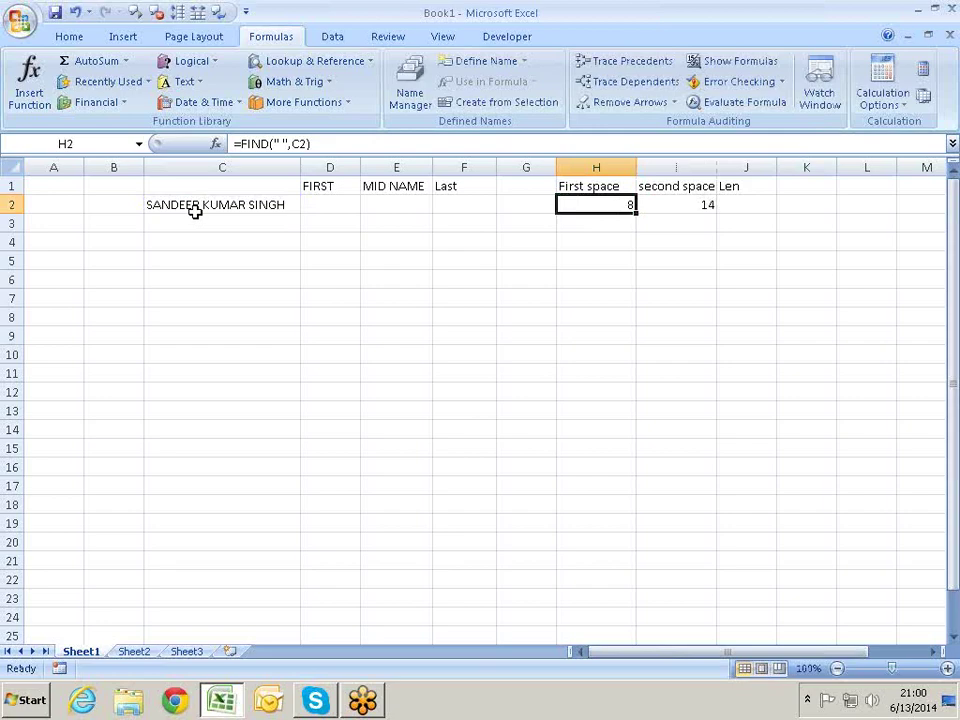
pyautogui.press('Right')
pyautogui.press('Right')
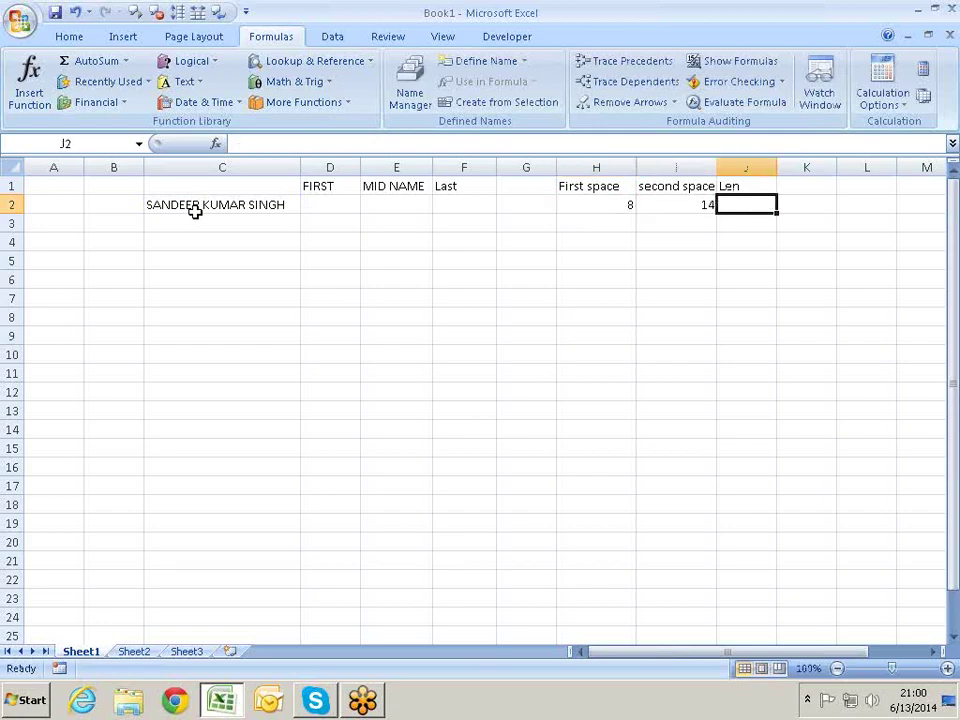
# - Enter =LEN(C2) in J2 (19), then start typing a second sample full name in C3
pyautogui.write('=len')
pyautogui.press('Tab')
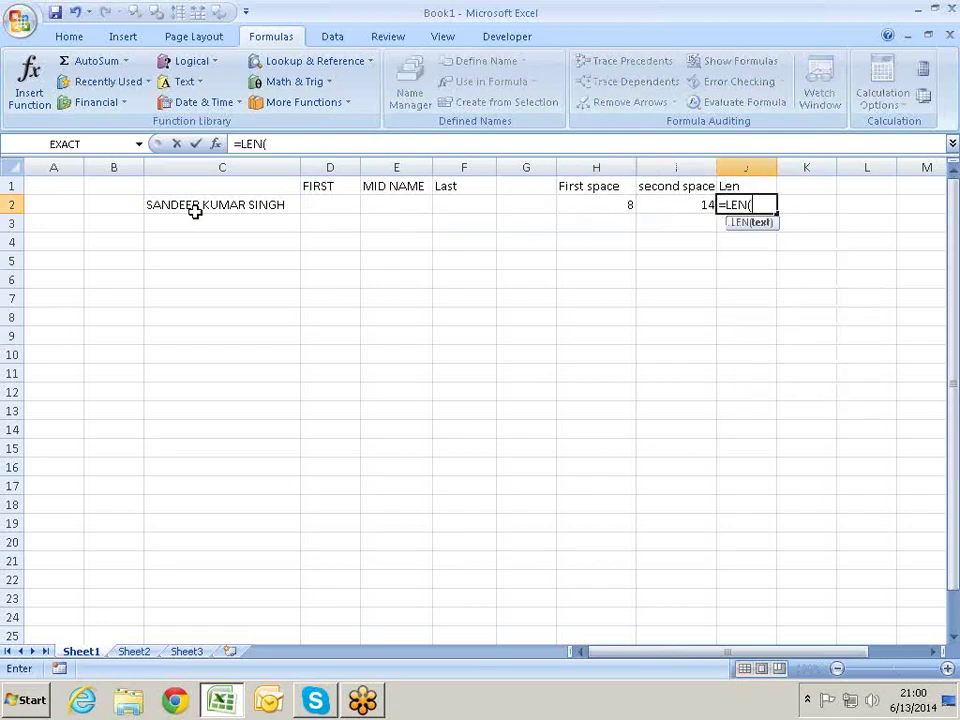
pyautogui.press('Left')
pyautogui.press('Left')
pyautogui.press('Left')
pyautogui.press('Left')
pyautogui.press('Left')
pyautogui.press('Left')
pyautogui.press('Left')
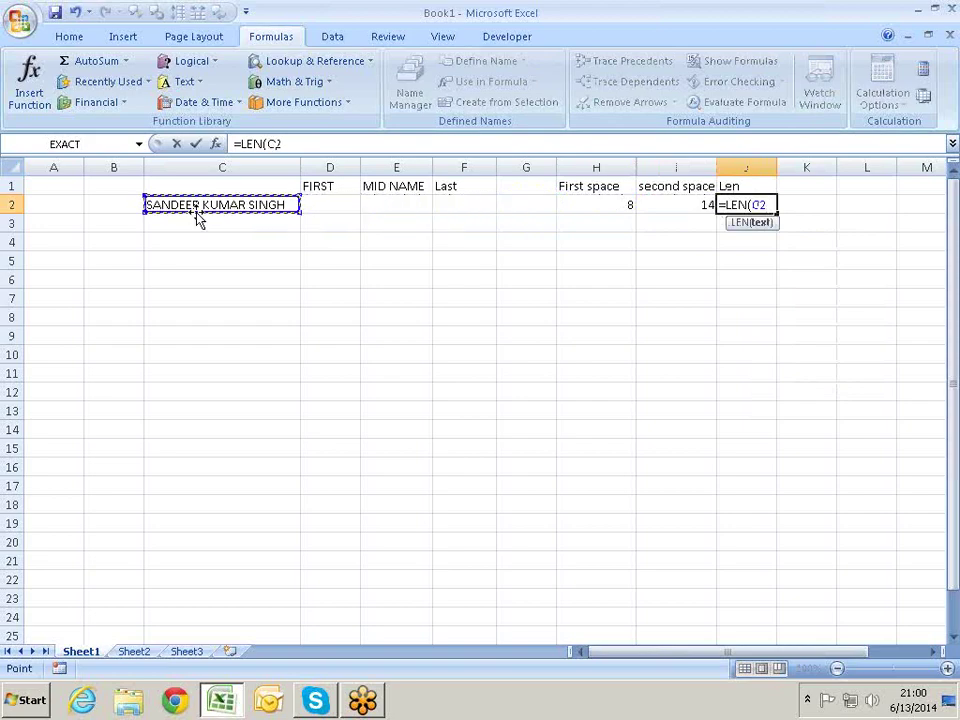
pyautogui.write(')')
pyautogui.press('Return')
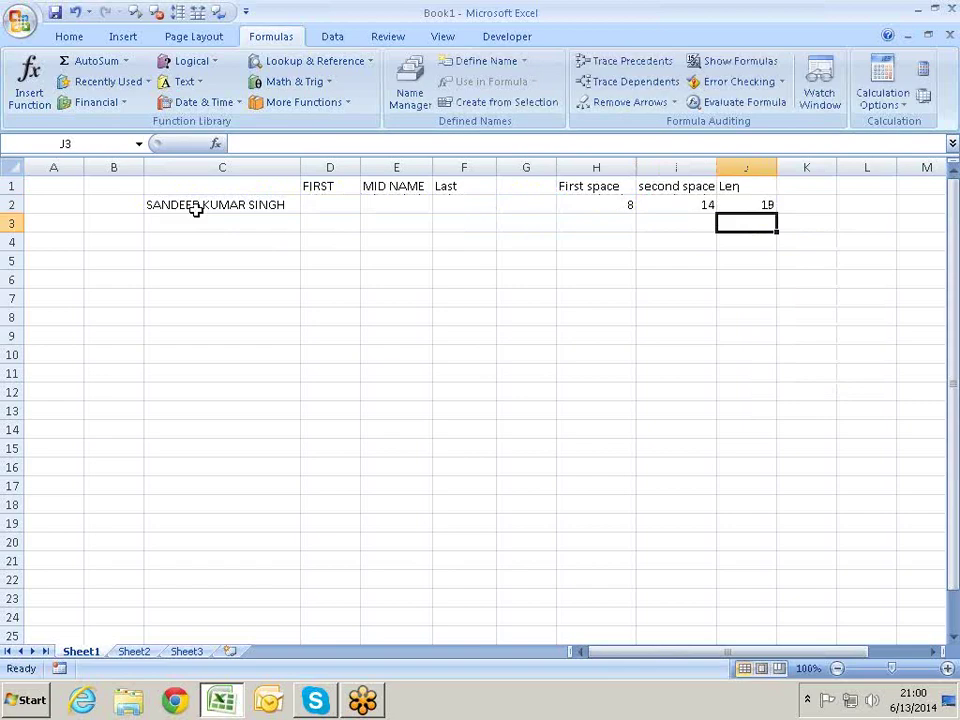
pyautogui.press('Left')
pyautogui.press('Left')
pyautogui.press('Left')
pyautogui.press('Left')
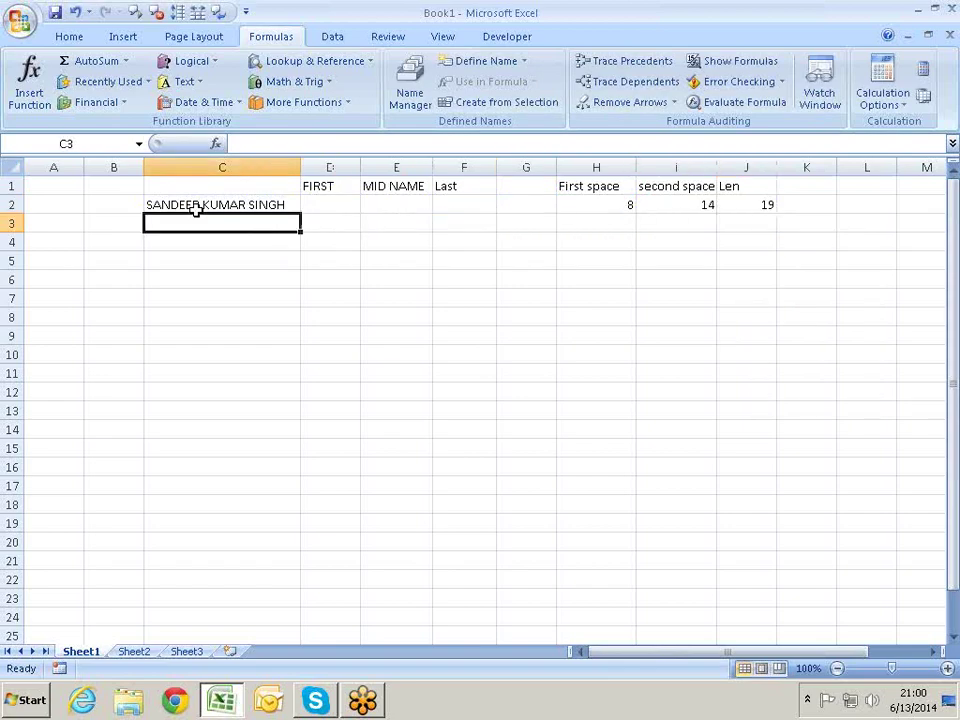
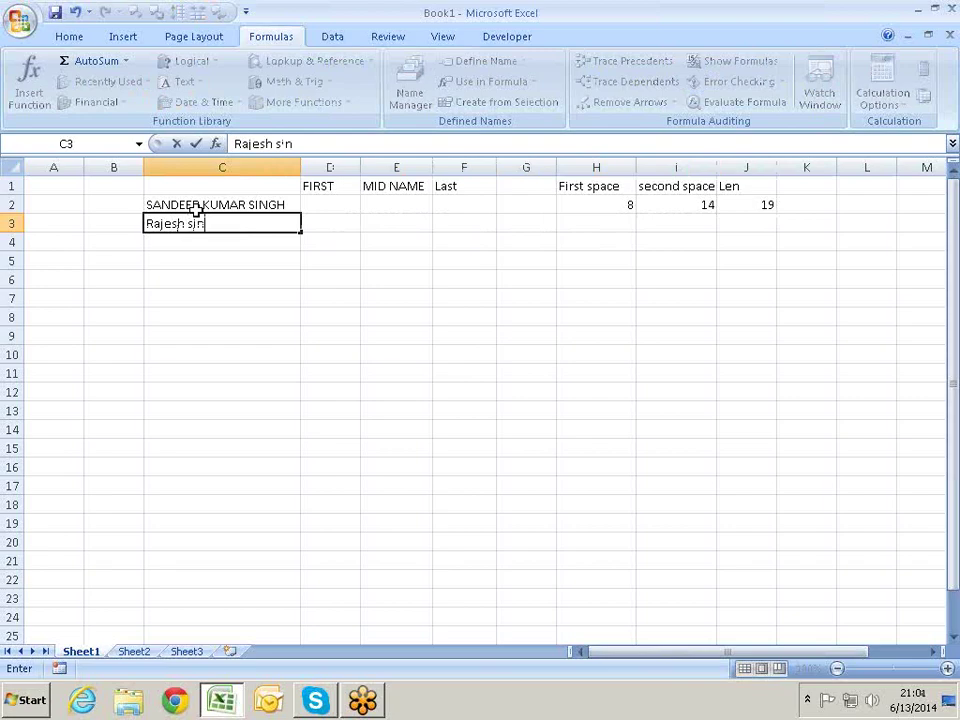
# - Commit the second name and fill H2:J2's helper formulas down to row 3 (7, 13, 17)
pyautogui.press('Return')
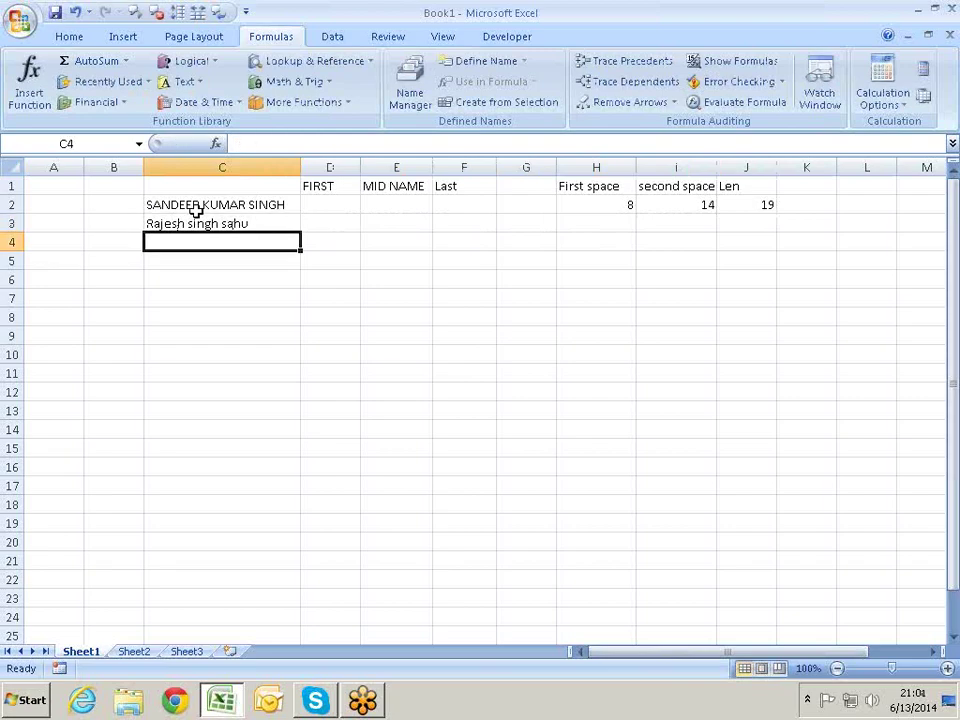
pyautogui.press('Up')
pyautogui.press('Right')
pyautogui.press('Right')
pyautogui.press('Right')
pyautogui.press('Right')
pyautogui.press('Left')
pyautogui.press('Left')
pyautogui.hotkey('shift', 'Right')
pyautogui.hotkey('shift', 'Right')
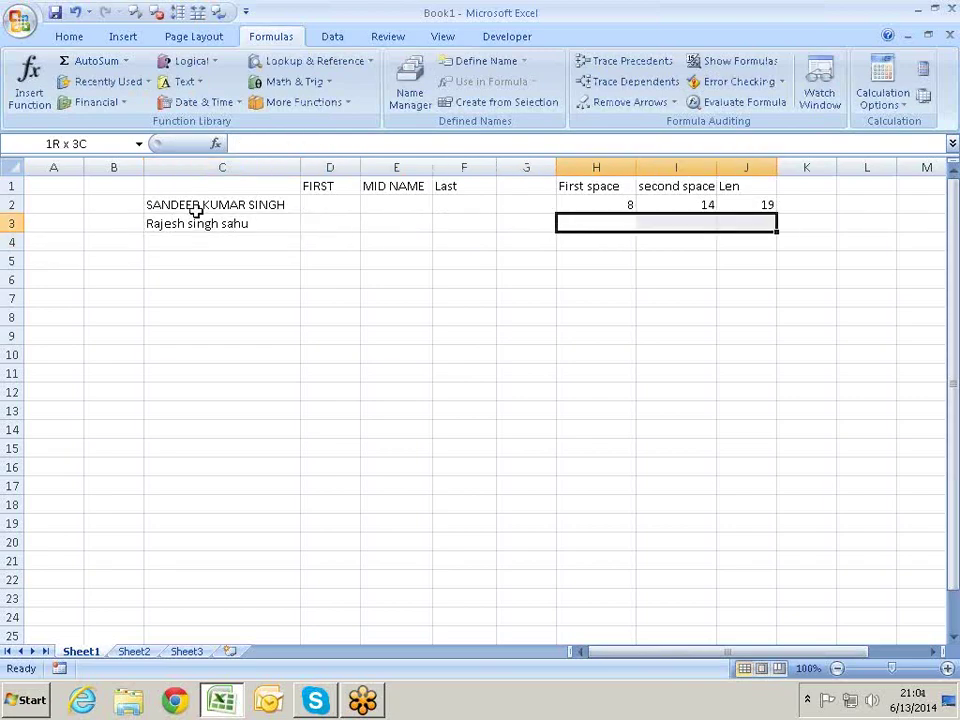
pyautogui.hotkey('ctrl', 'd')
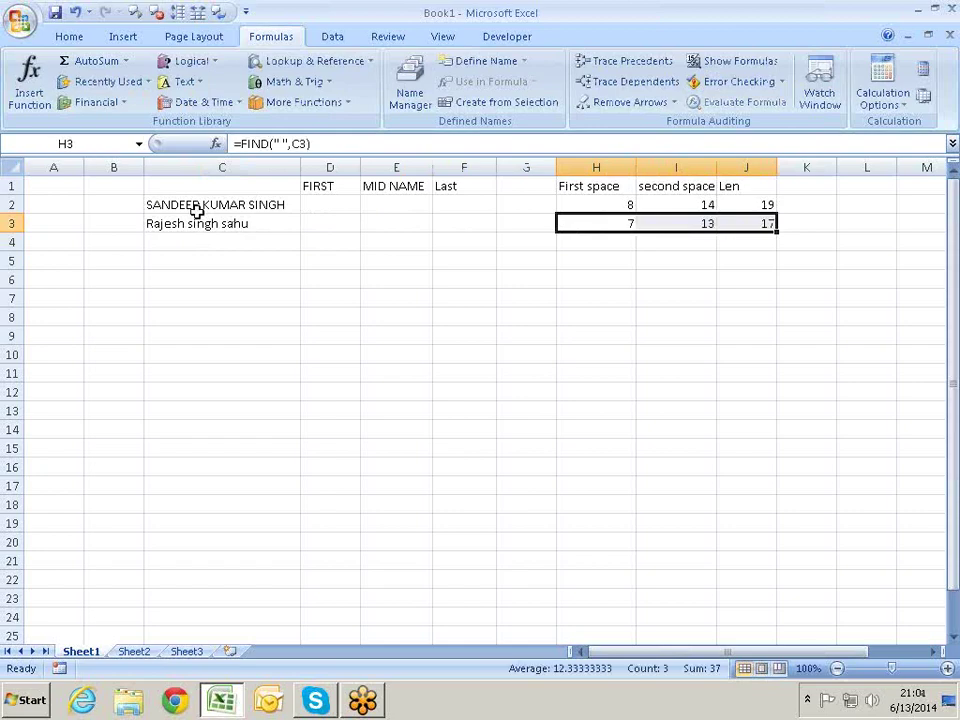
# - Check the row 3 results and settle on D2 under FIRST
pyautogui.press('Left')
pyautogui.press('Left')
pyautogui.press('Left')
pyautogui.press('Left')
pyautogui.press('Left')
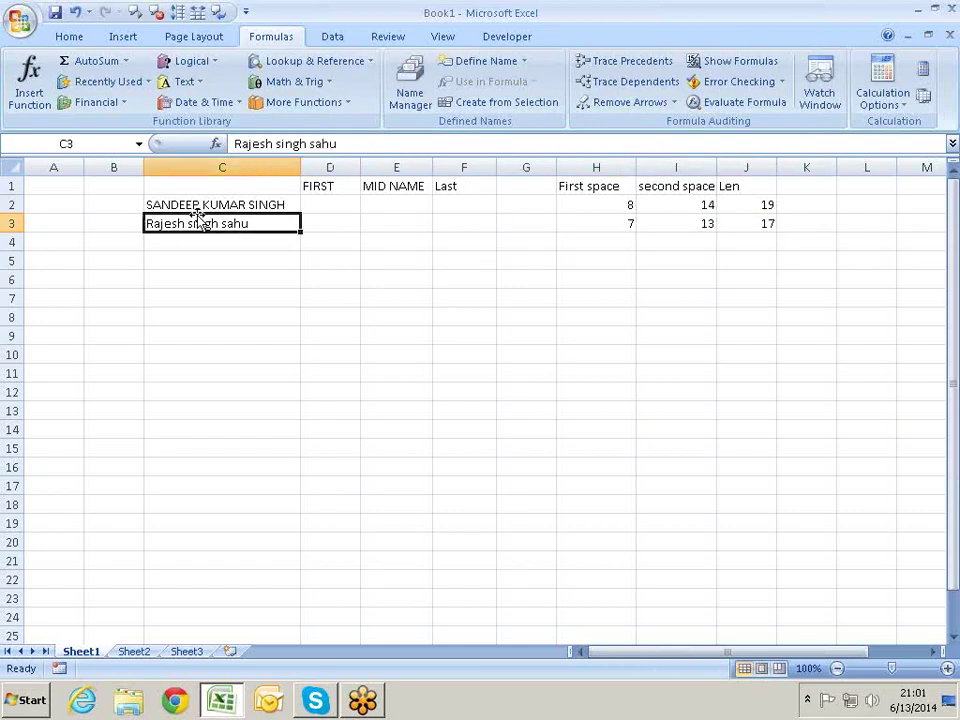
pyautogui.press('Right')
pyautogui.press('Right')
pyautogui.press('Right')
pyautogui.press('Right')
pyautogui.press('Right')
pyautogui.press('Left')
pyautogui.press('Left')
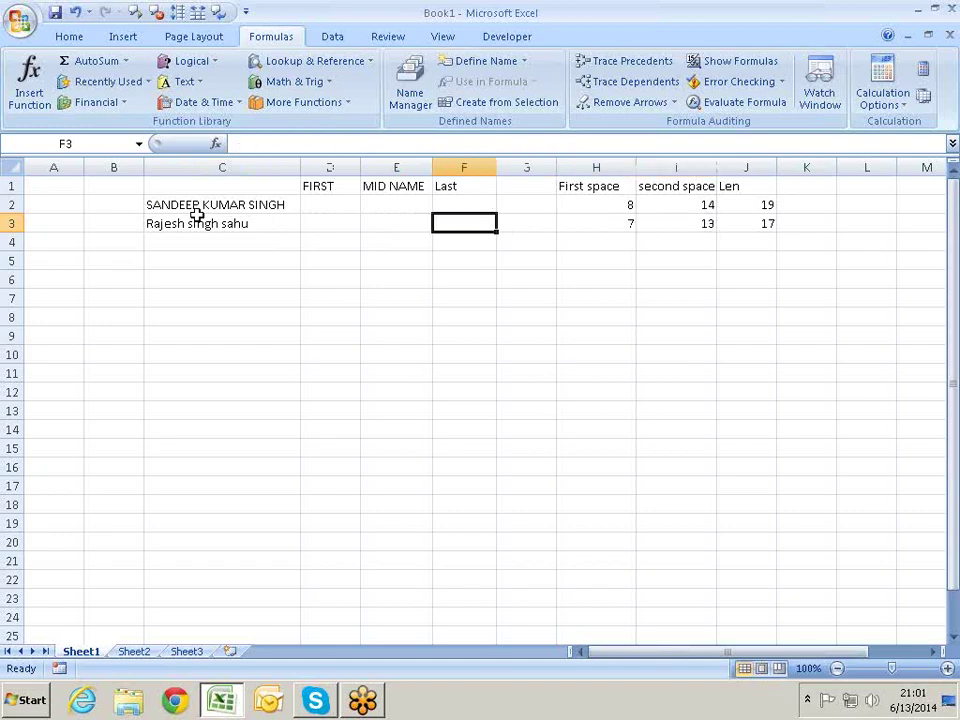
pyautogui.press('Left')
pyautogui.press('Left')
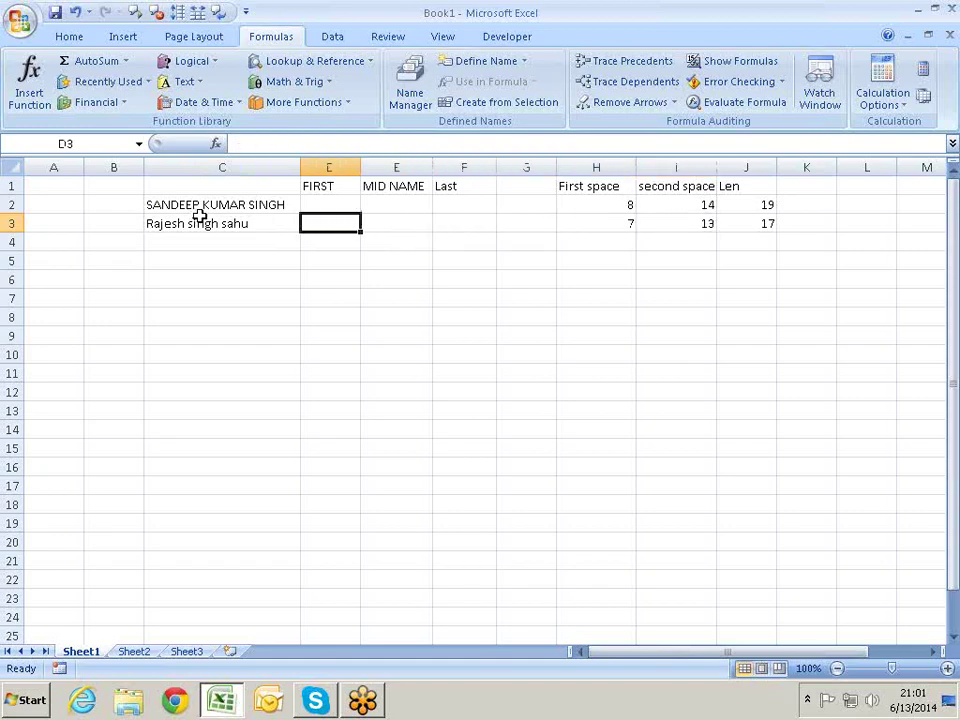
pyautogui.press('Up')
pyautogui.press('Right')
pyautogui.press('Right')
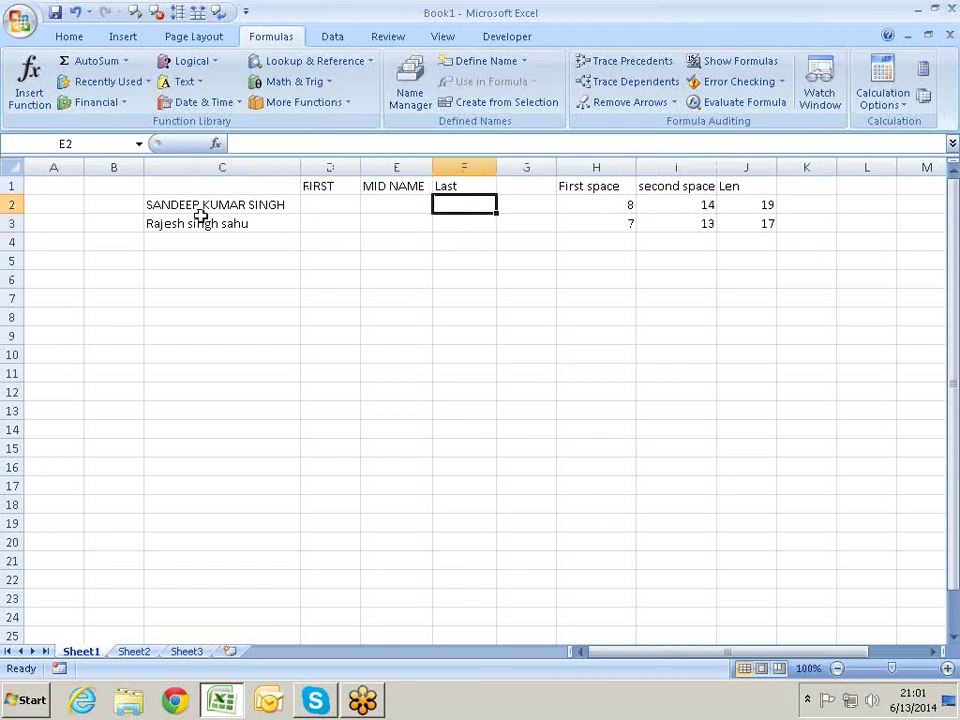
pyautogui.press('Left')
pyautogui.press('Left')
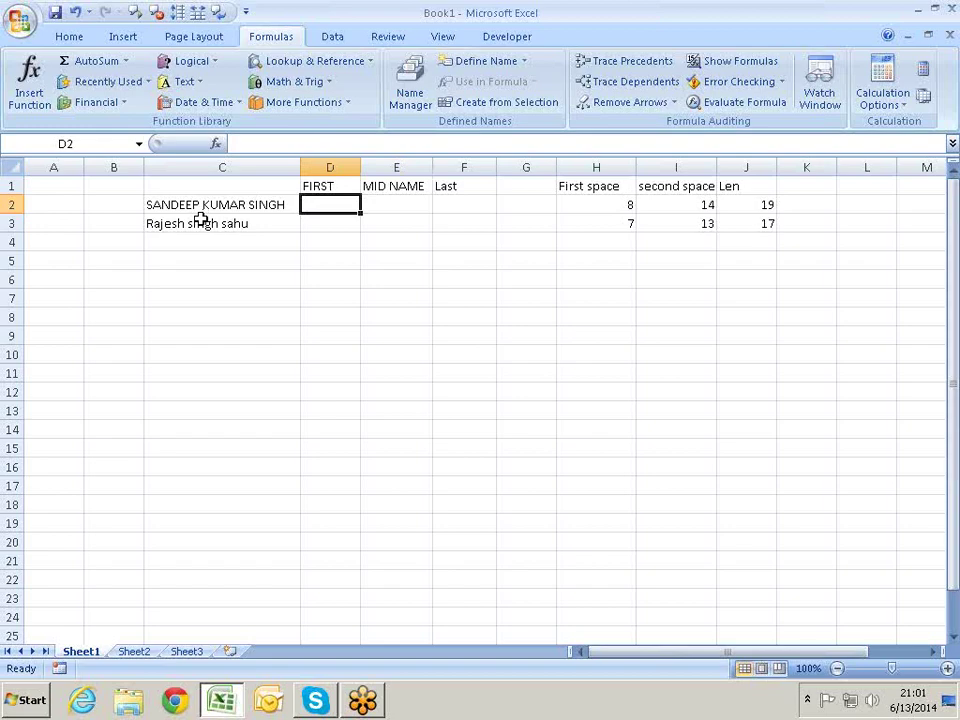
pyautogui.press('Right')
pyautogui.press('Right')
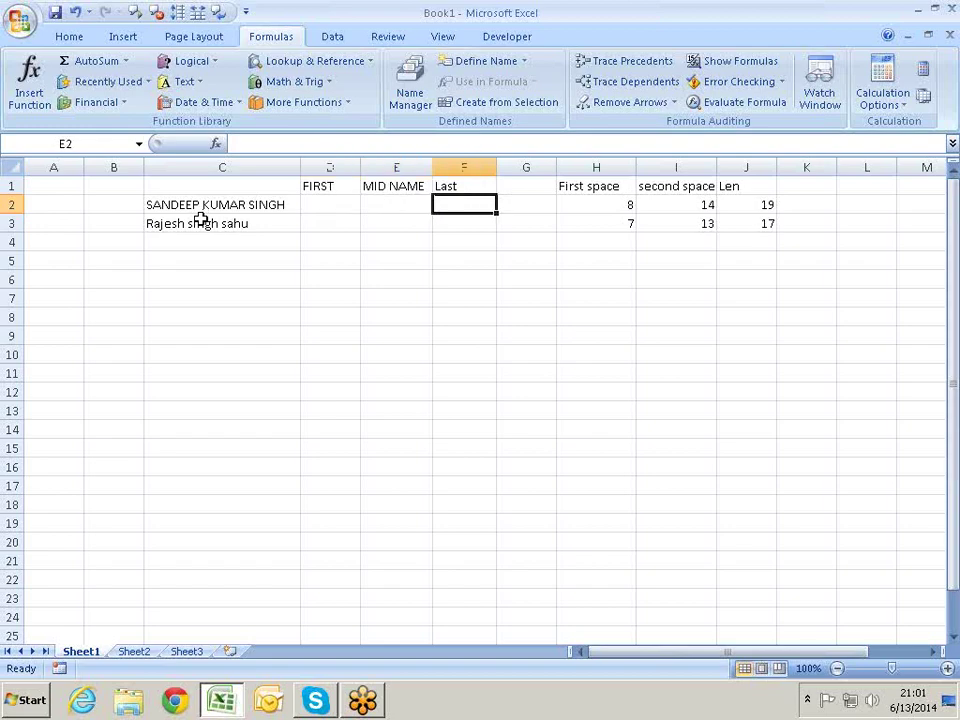
pyautogui.press('Left')
pyautogui.press('Left')
# - Enter =LEFT(C2,H2-1) in D2 and fill it down to D3 for SANDEEP and Rajesh
pyautogui.write('=')
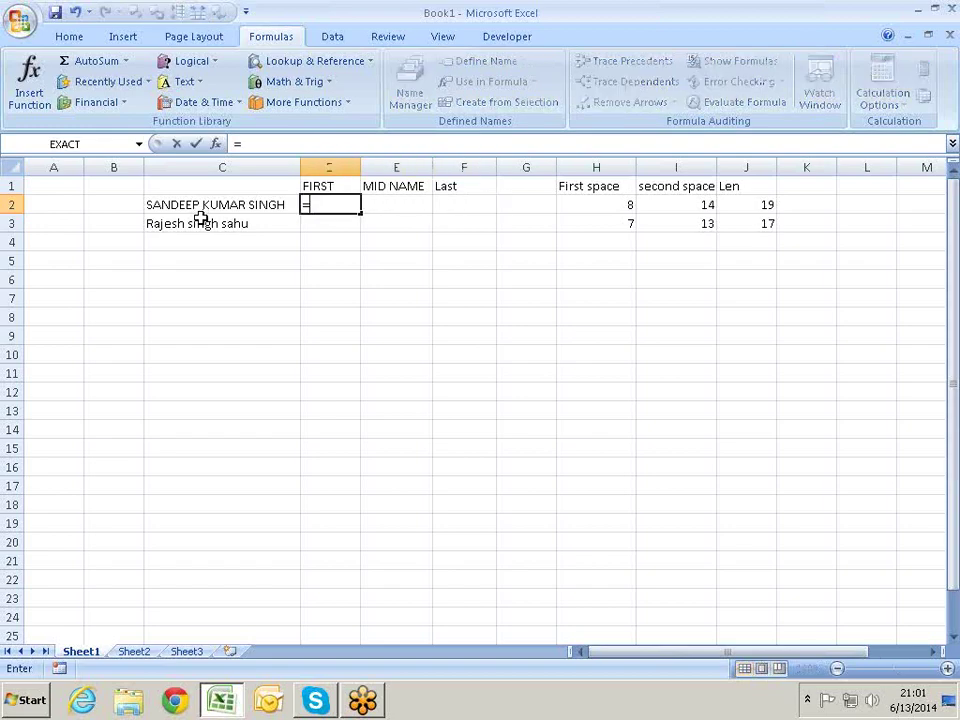
pyautogui.write('lef')
pyautogui.press('Tab')
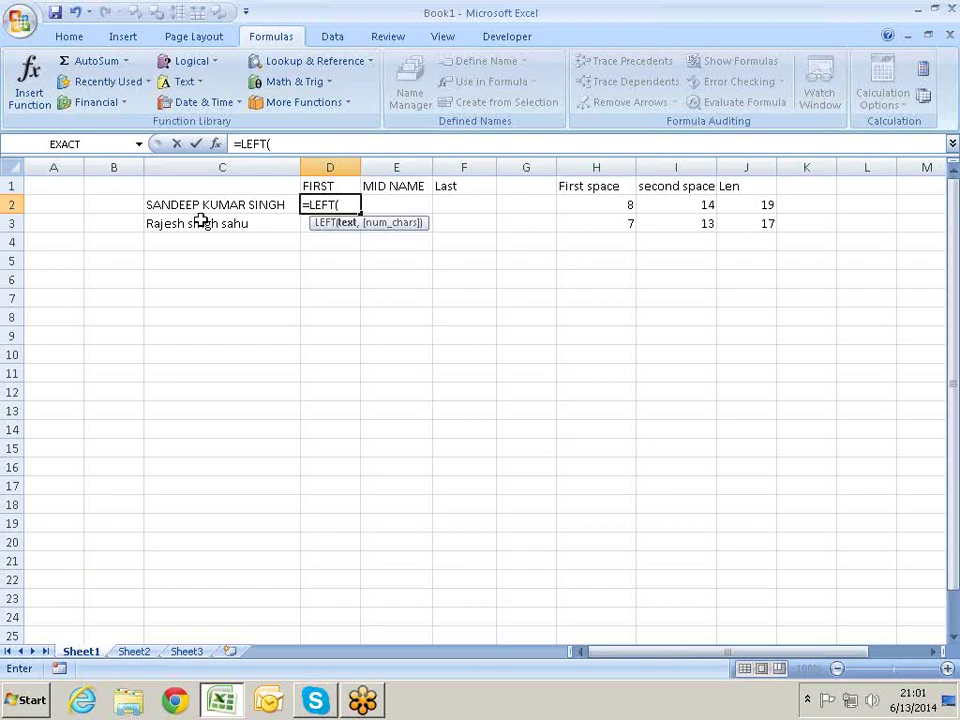
pyautogui.press('Left')
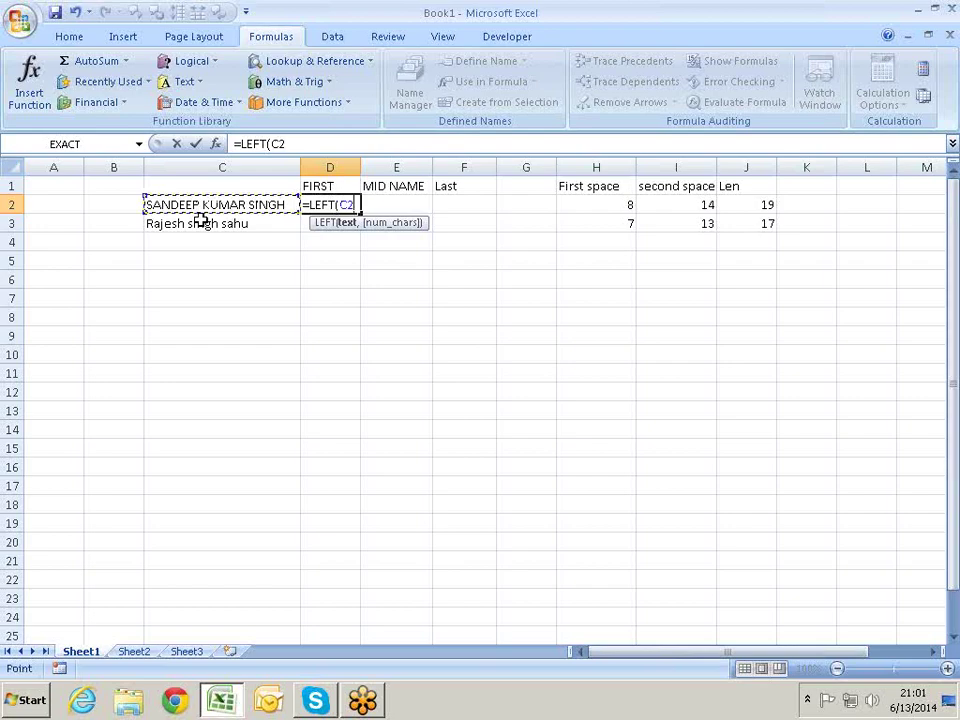
pyautogui.write(',')
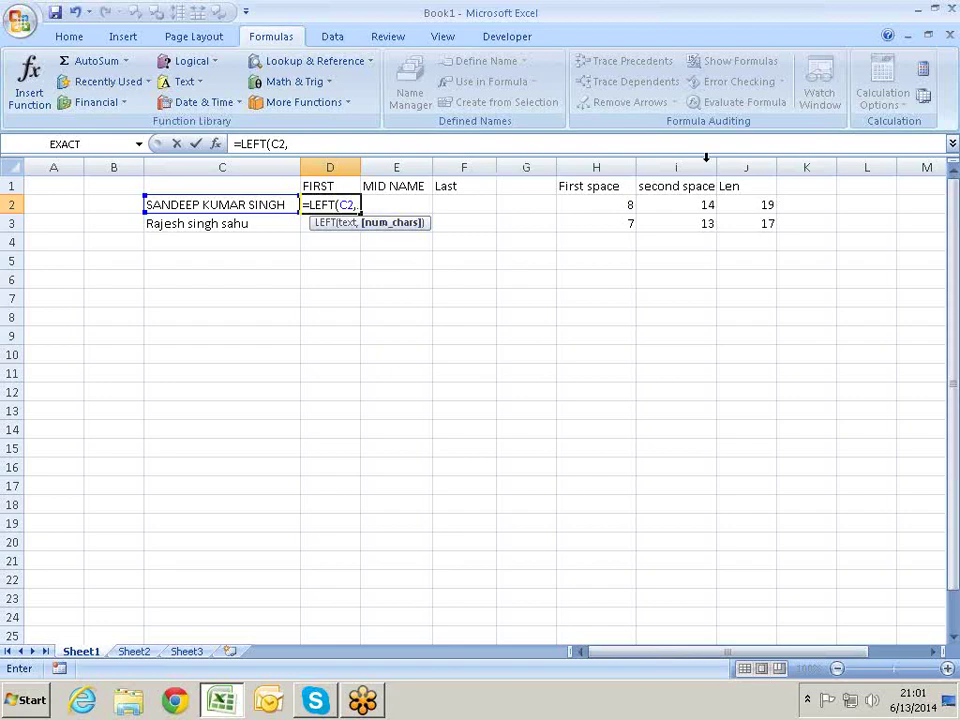
pyautogui.click(628, 202)
pyautogui.write(',')
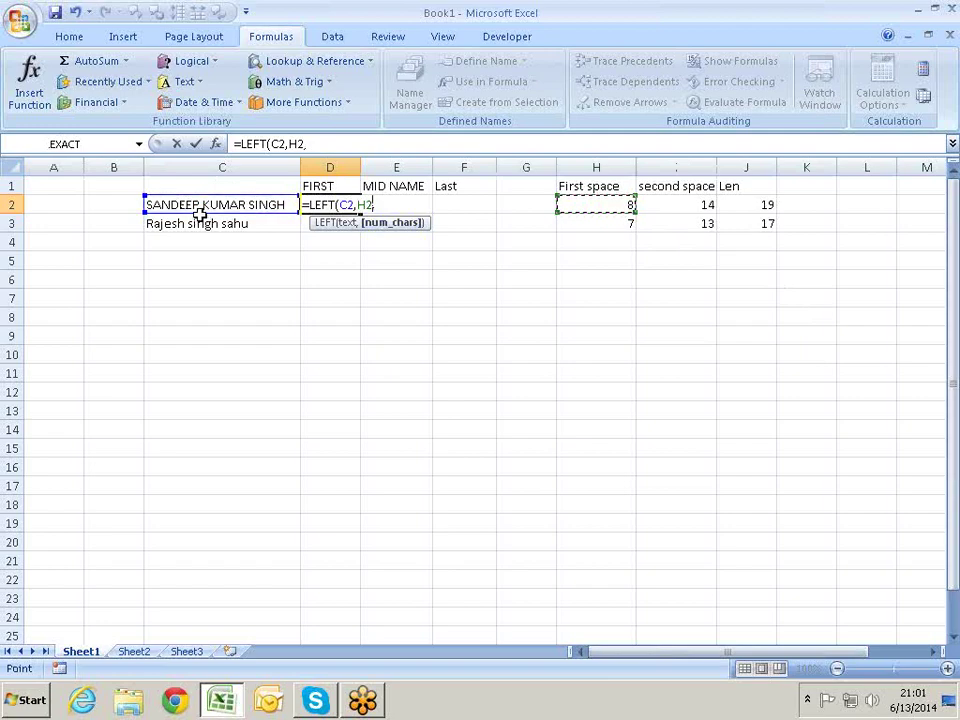
pyautogui.press('BackSpace')
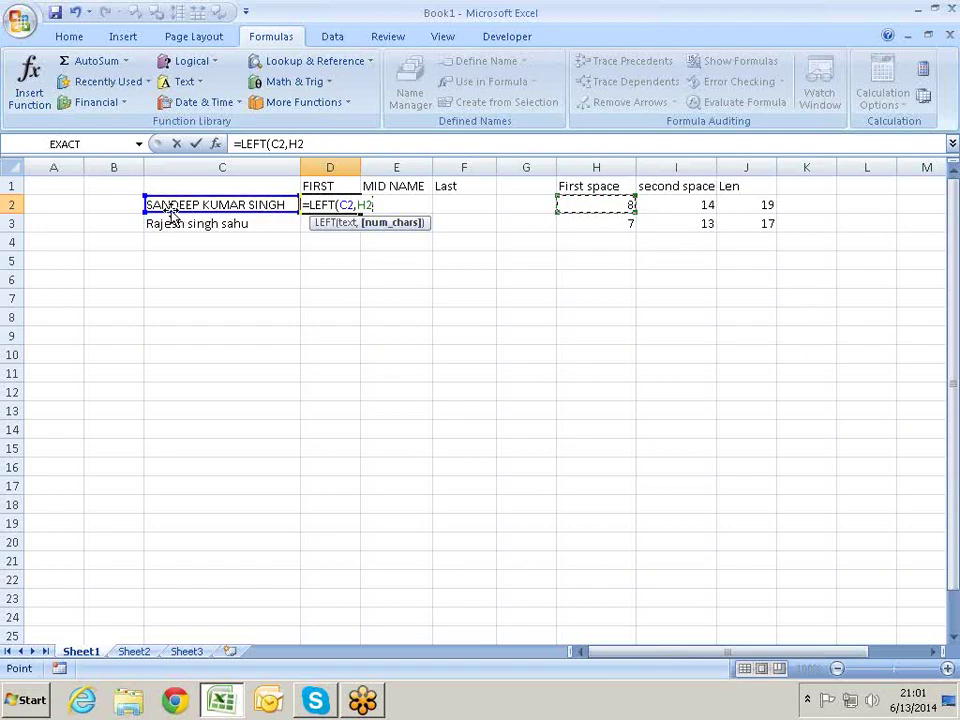
pyautogui.write('-1')
pyautogui.write(')')
pyautogui.press('Return')
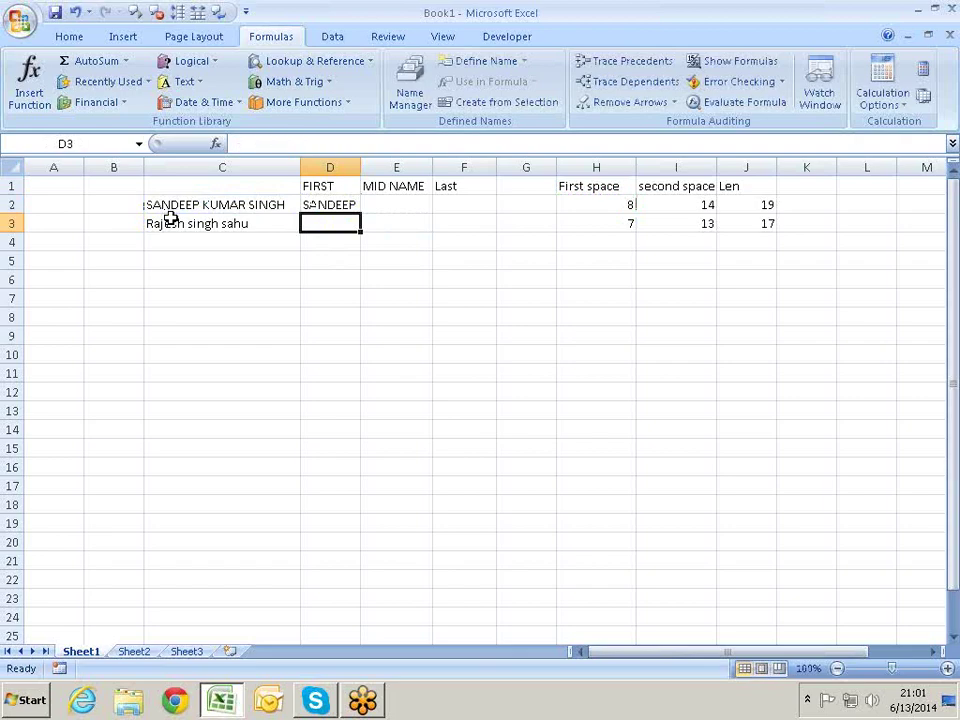
pyautogui.hotkey('ctrl', 'd')
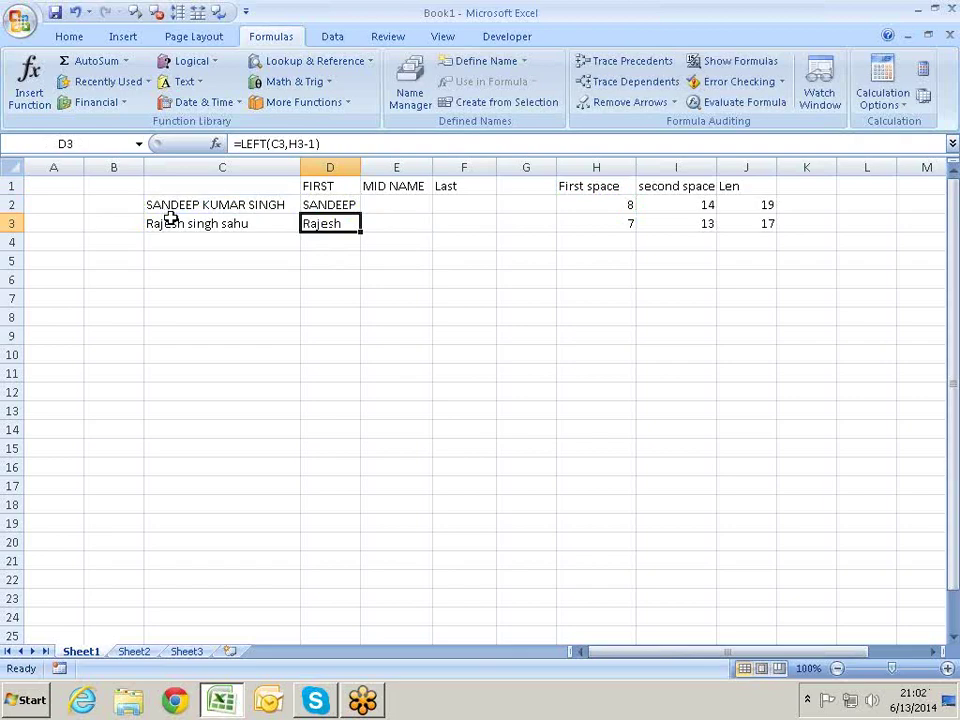
pyautogui.press('Return')
pyautogui.press('Up')
pyautogui.click(445, 204)
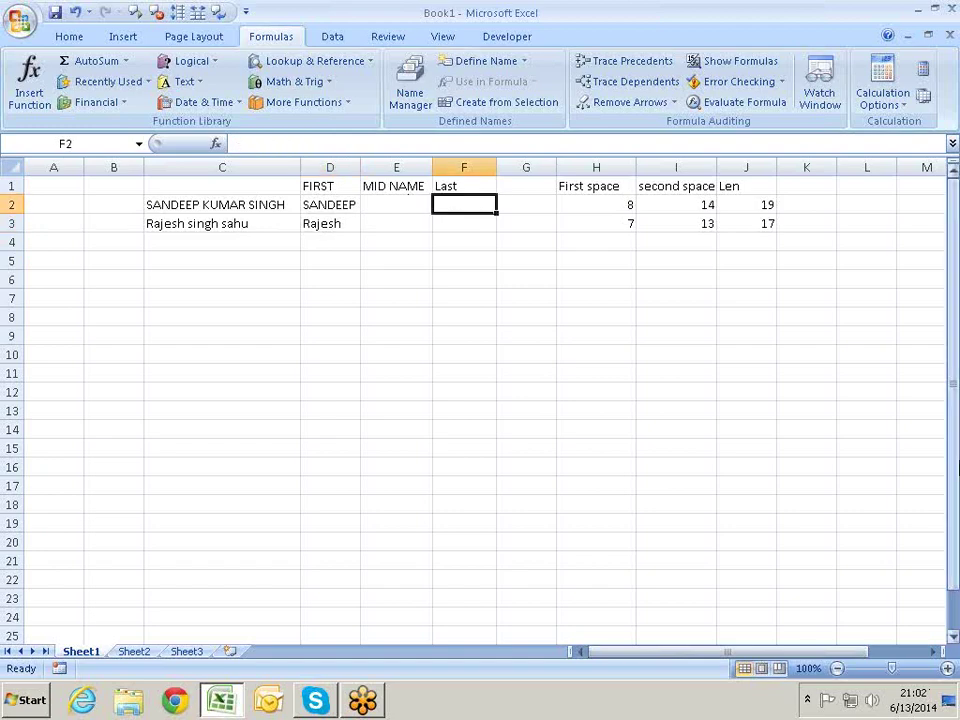
pyautogui.write('=ri')
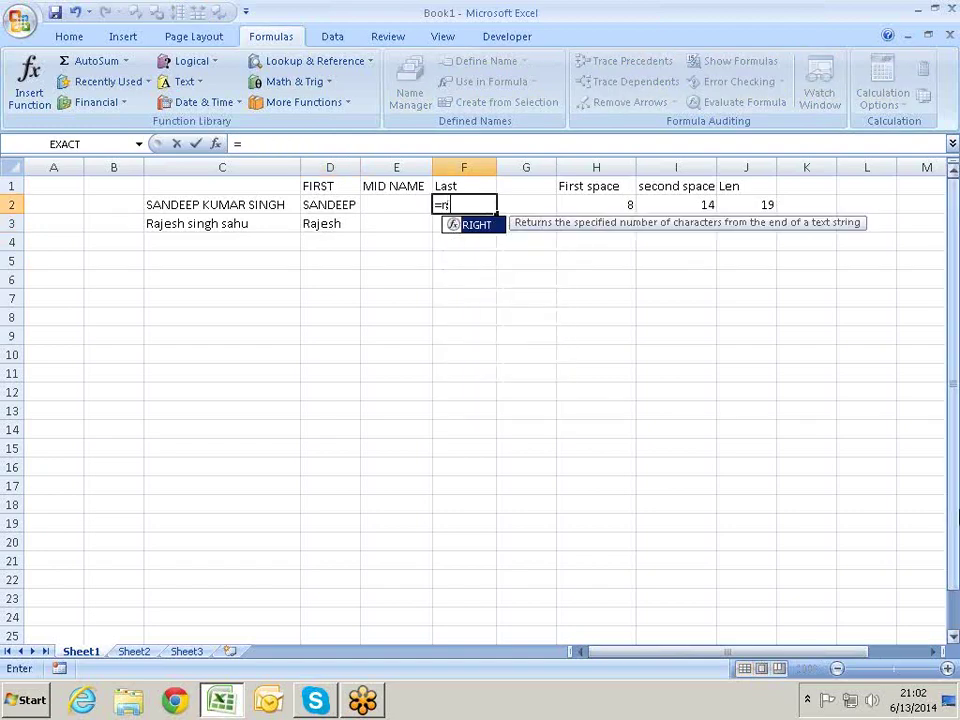
pyautogui.press('Tab')
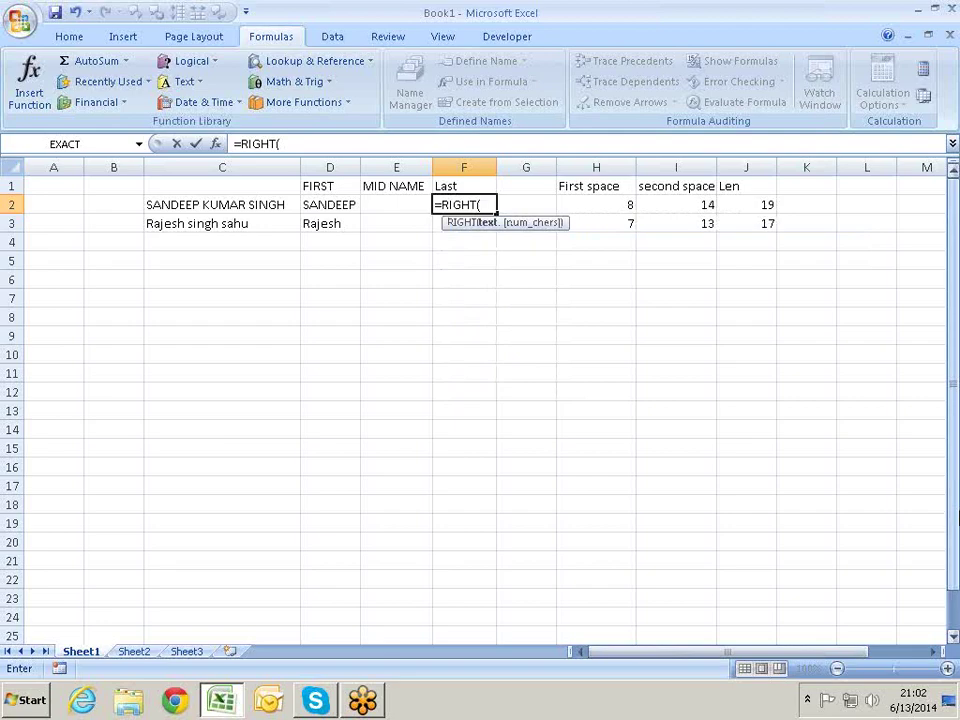
pyautogui.press('Left')
pyautogui.press('Left')
pyautogui.press('Left')
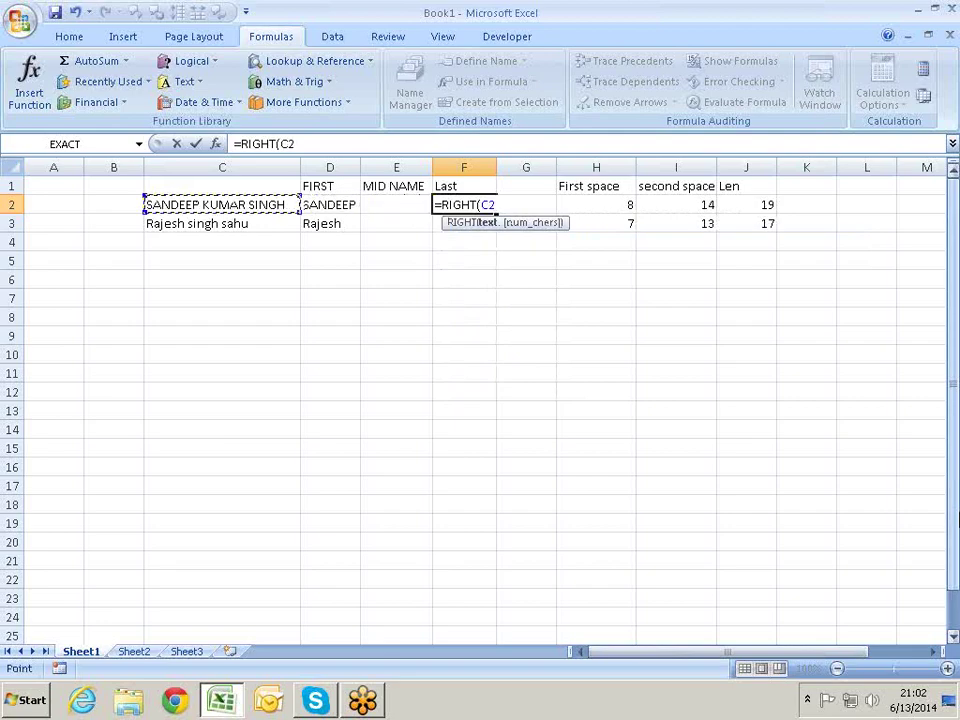
pyautogui.write(',')
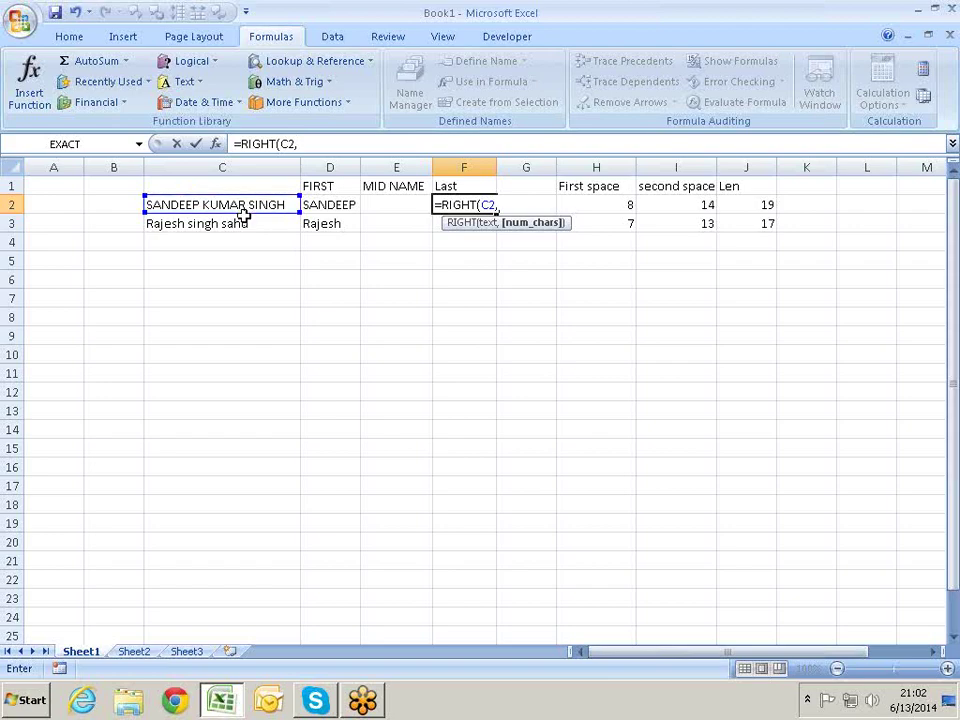
pyautogui.click(760, 203)
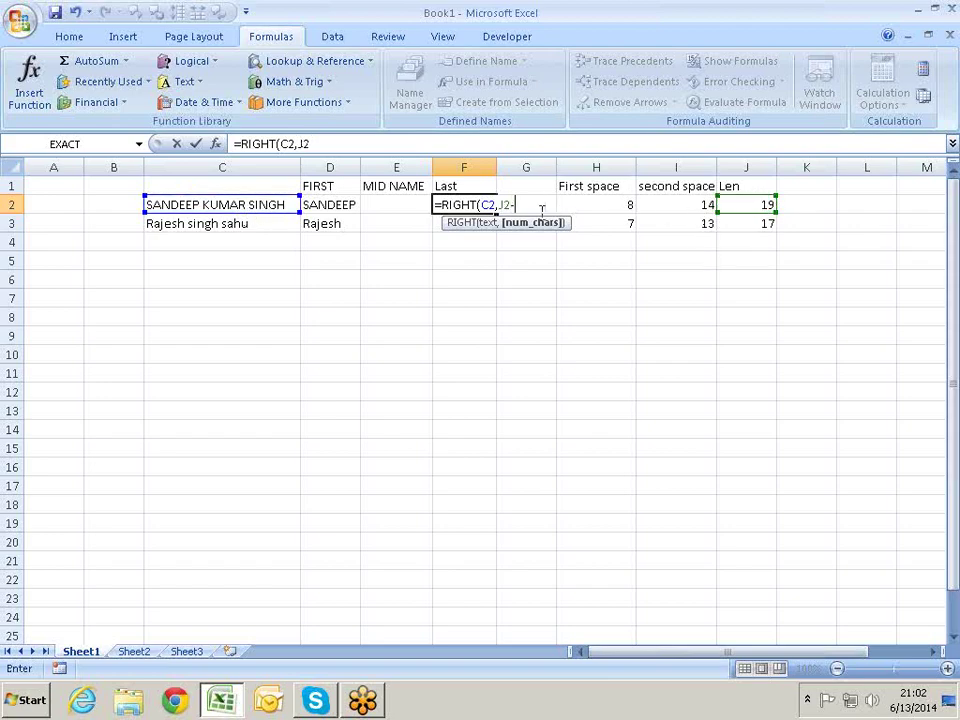
pyautogui.write('-')
pyautogui.click(706, 205)
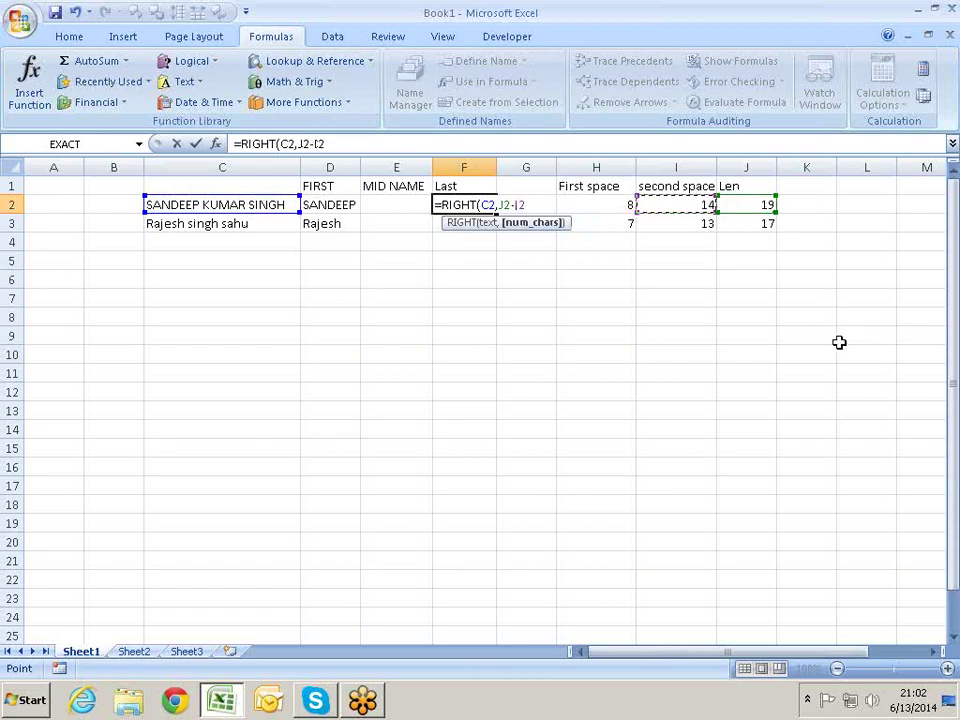
pyautogui.press('Return')
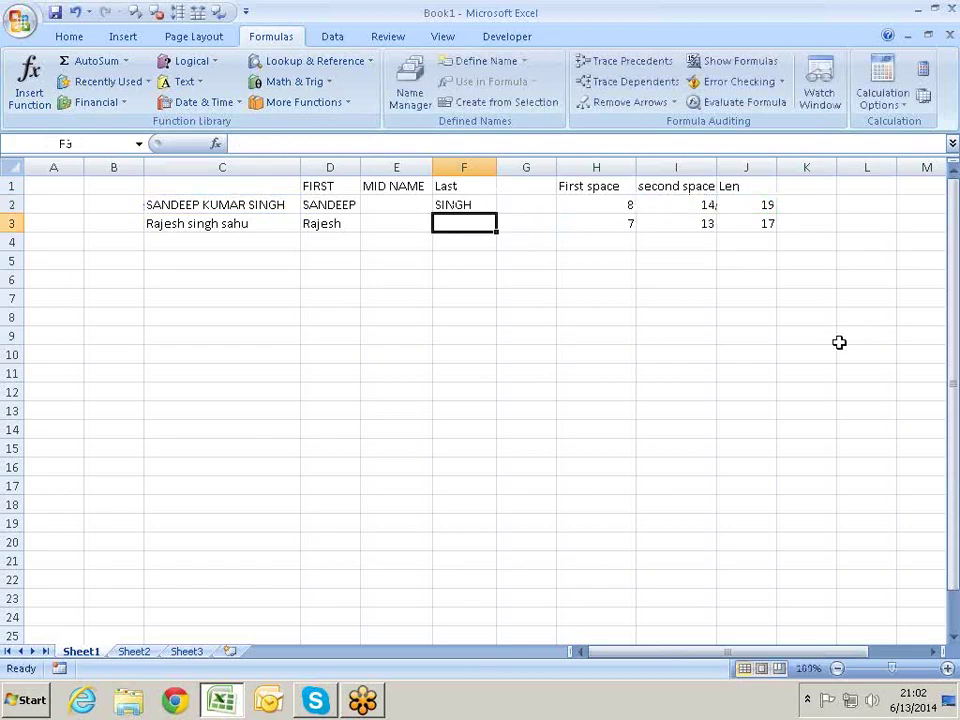
pyautogui.hotkey('ctrl', 'd')
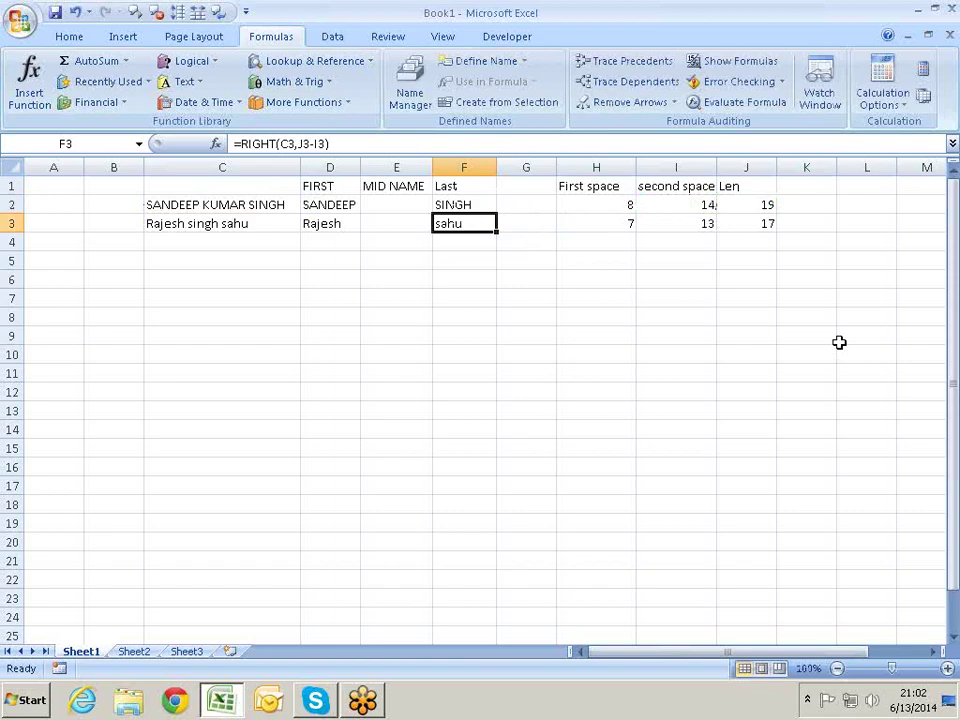
pyautogui.press('Up')
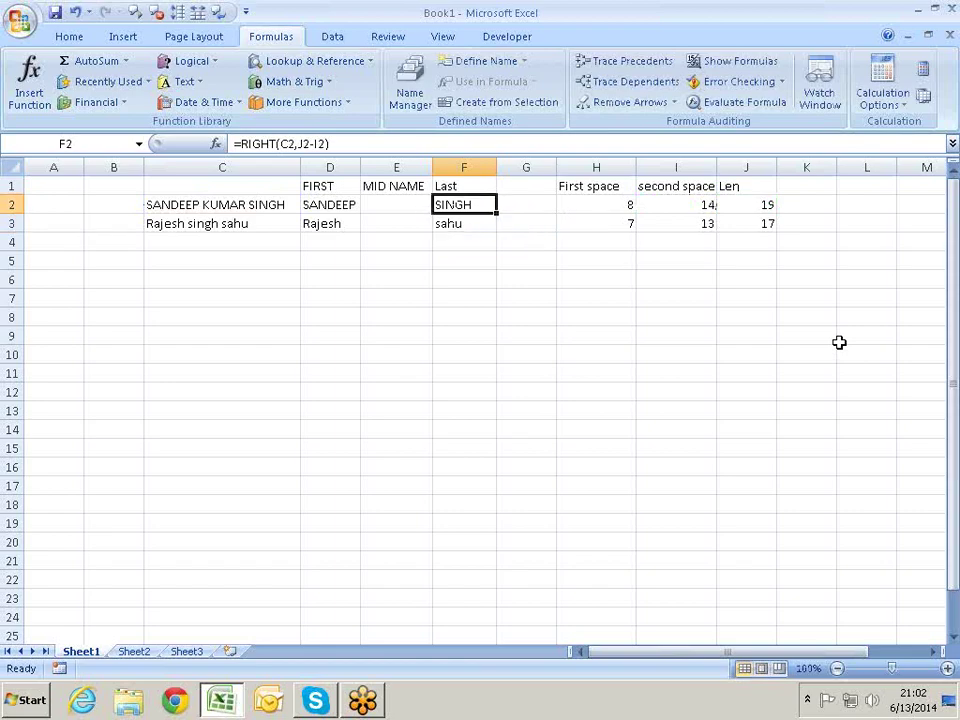
pyautogui.press('Left')
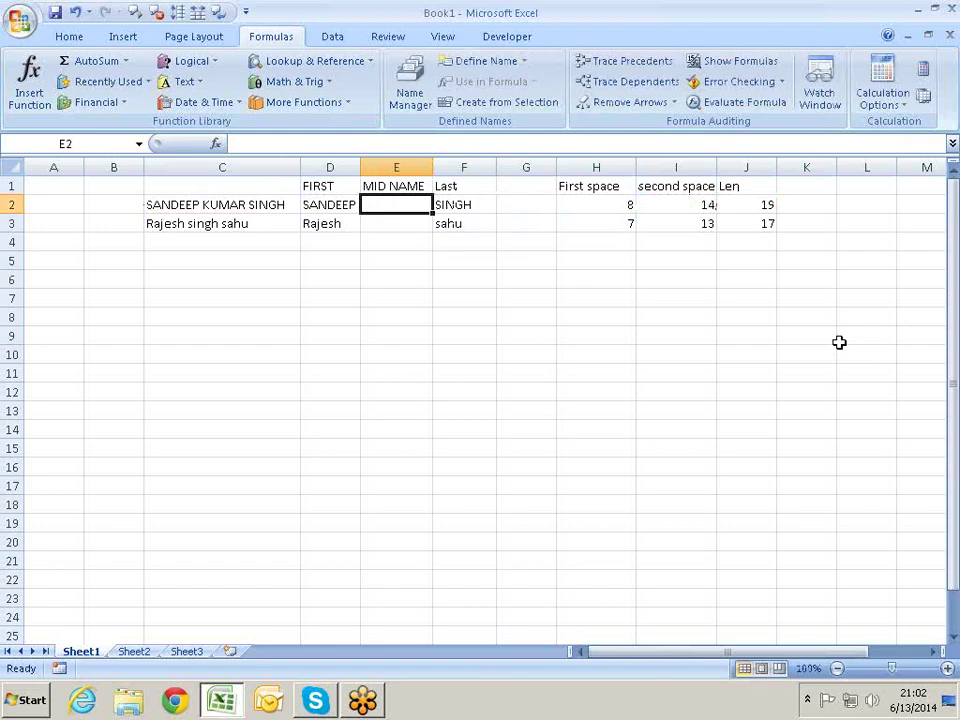
# - In E2, start a MID formula on C2 that begins at character H2+1
pyautogui.write('=mid')
pyautogui.press('Tab')
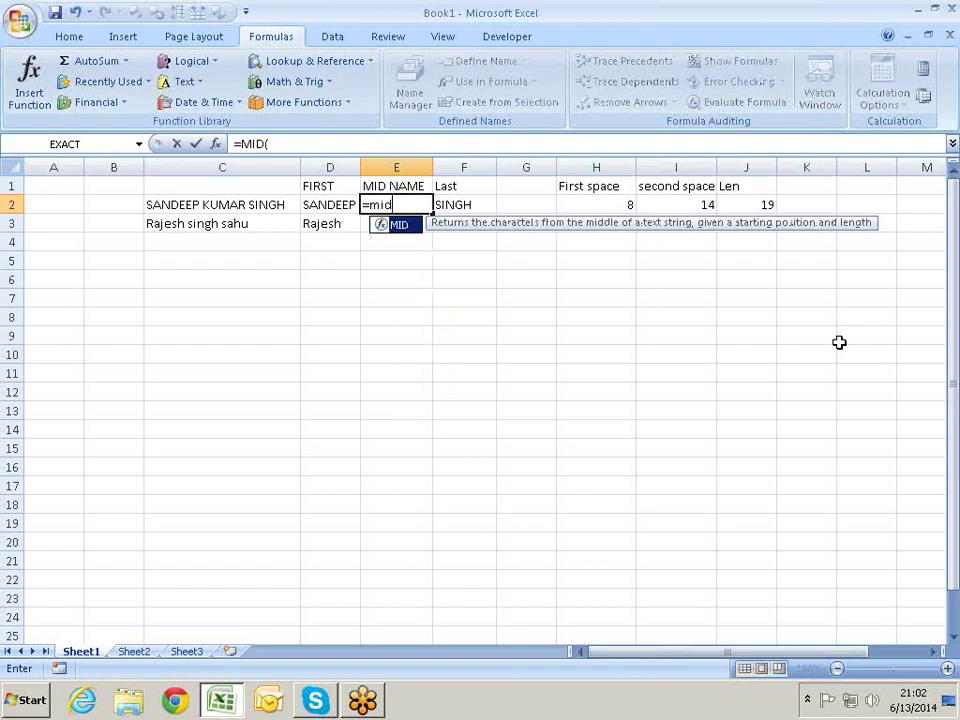
pyautogui.press('Left')
pyautogui.press('Left')
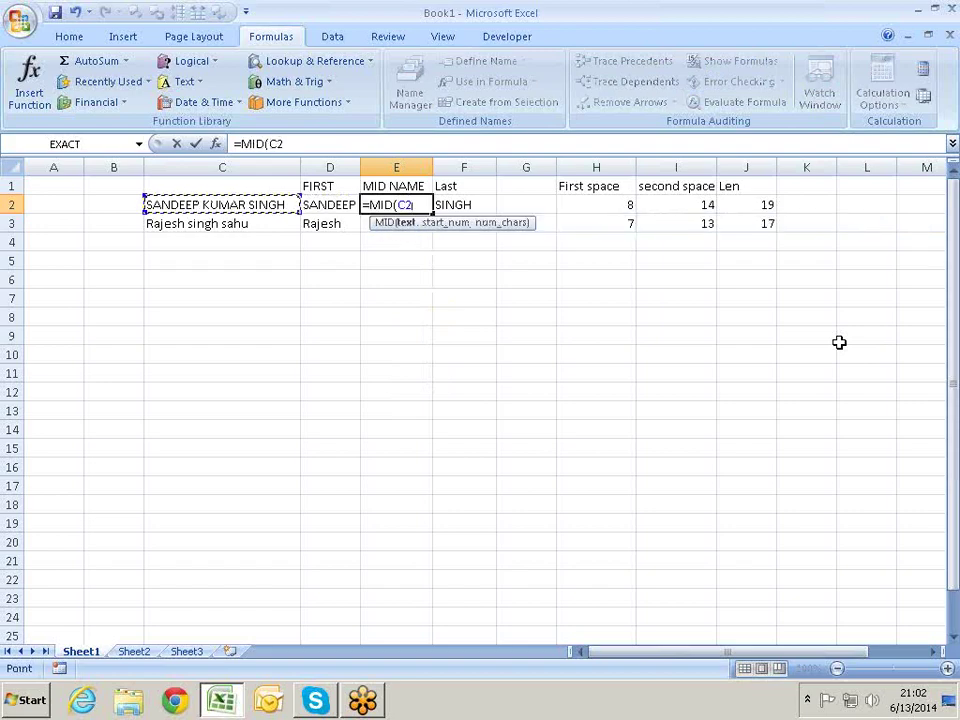
pyautogui.write(',')
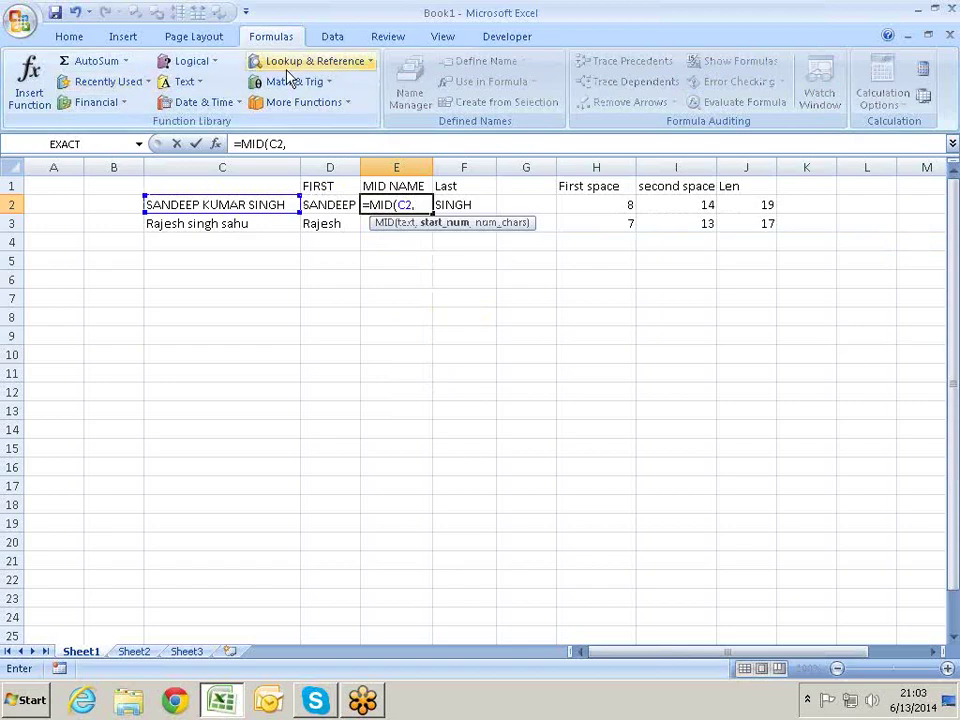
pyautogui.click(600, 204)
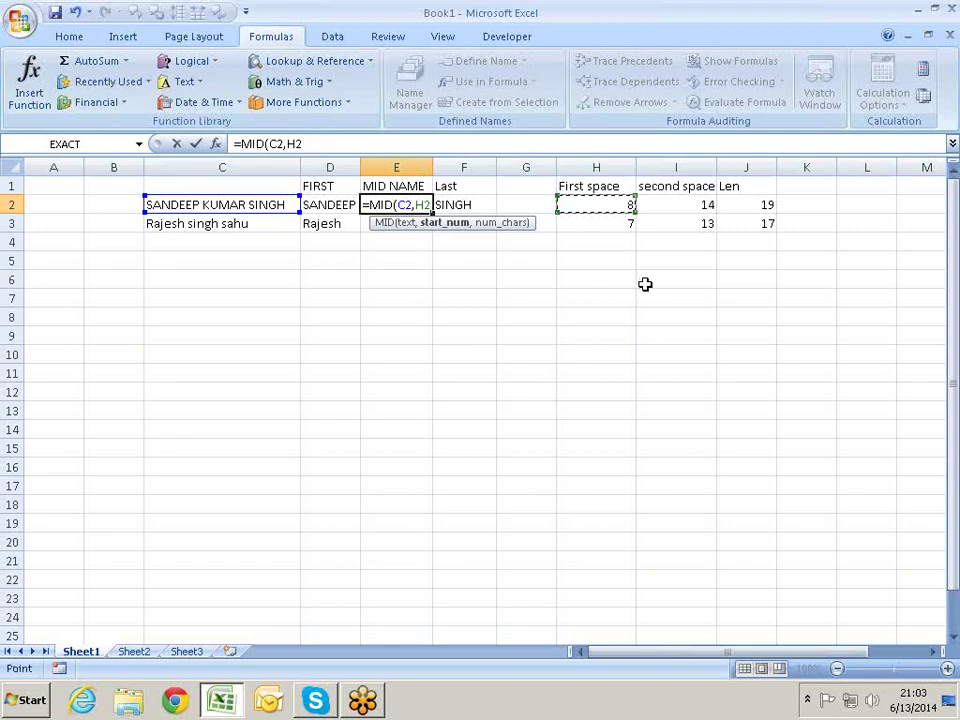
pyautogui.write('+1')
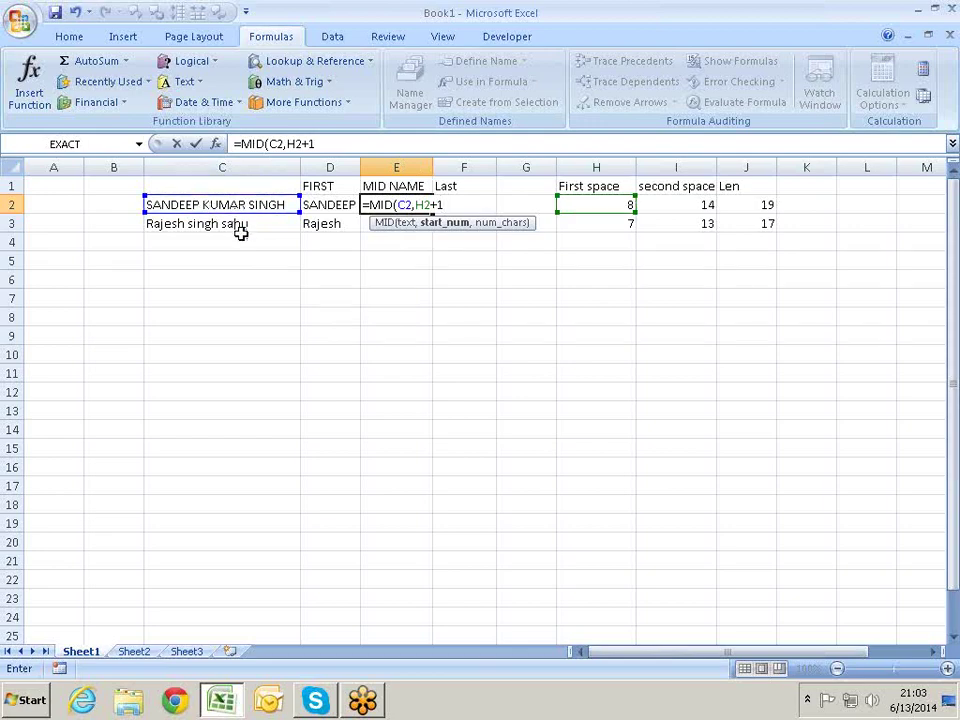
pyautogui.write(',')
# - Finish the MID length as I2-H2-1 to show KUMAR, then review the H2 and I2 formulas
pyautogui.click(750, 204)
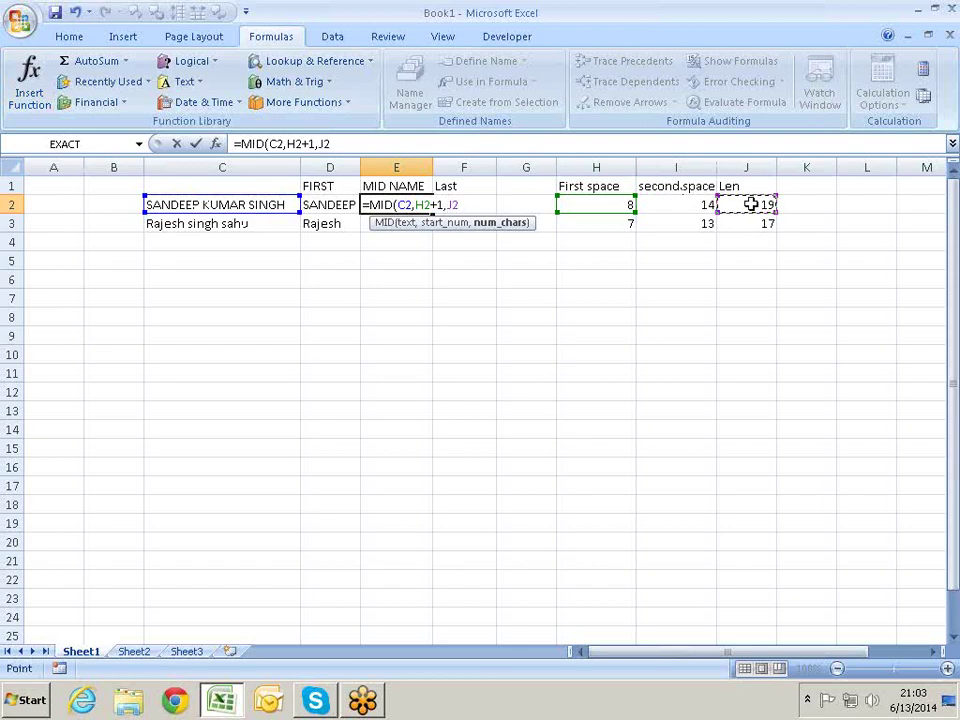
pyautogui.click(700, 205)
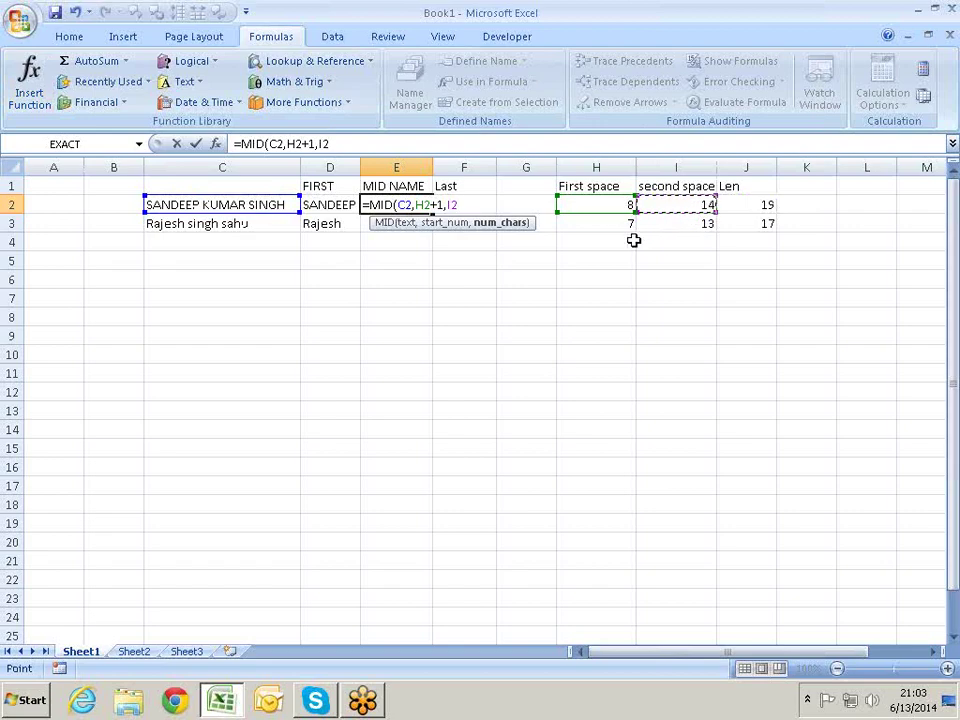
pyautogui.write('-')
pyautogui.click(597, 205)
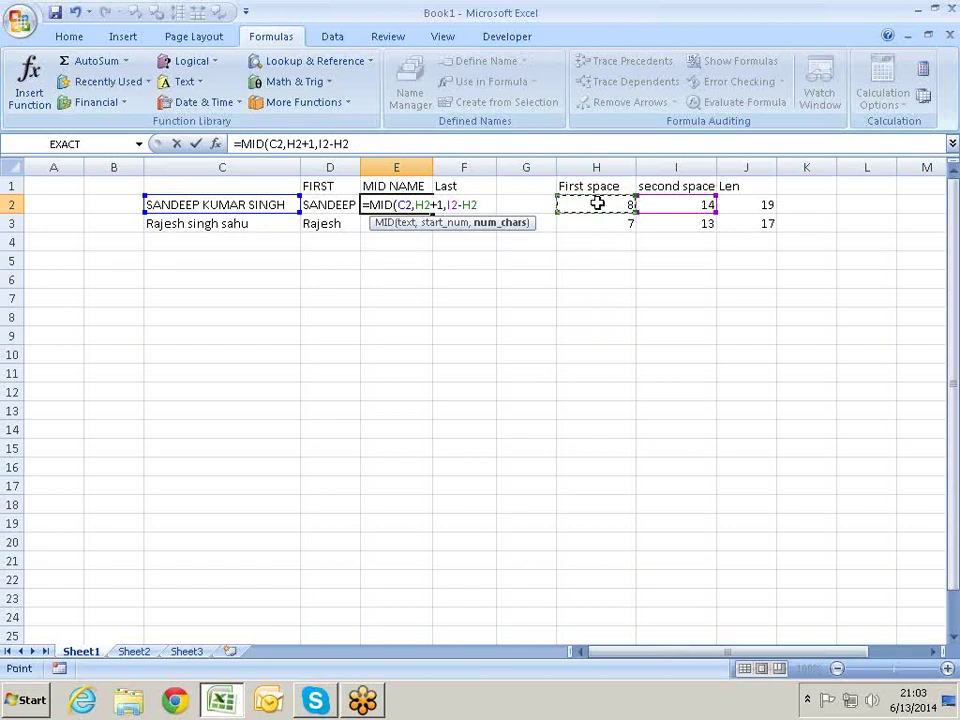
pyautogui.write('-1')
pyautogui.press('Return')
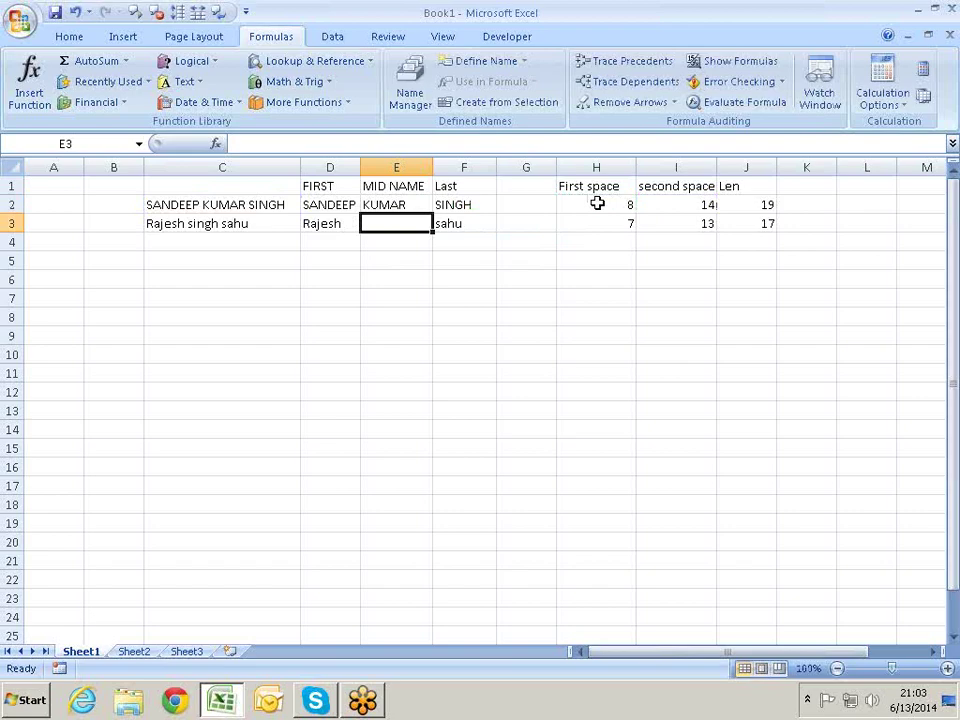
pyautogui.click(598, 205)
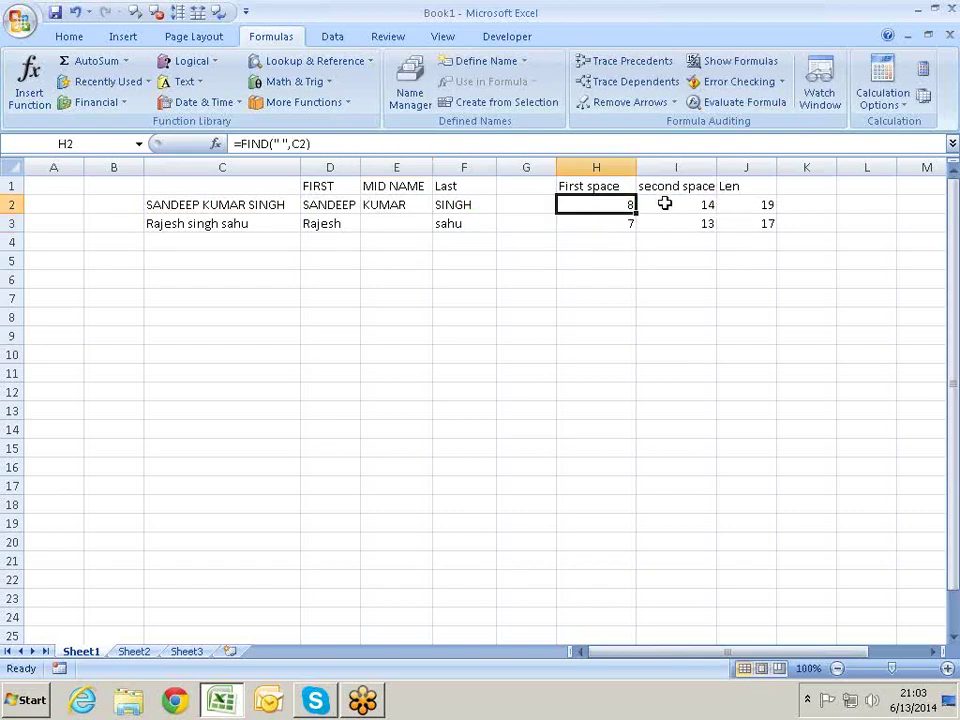
pyautogui.click(664, 204)
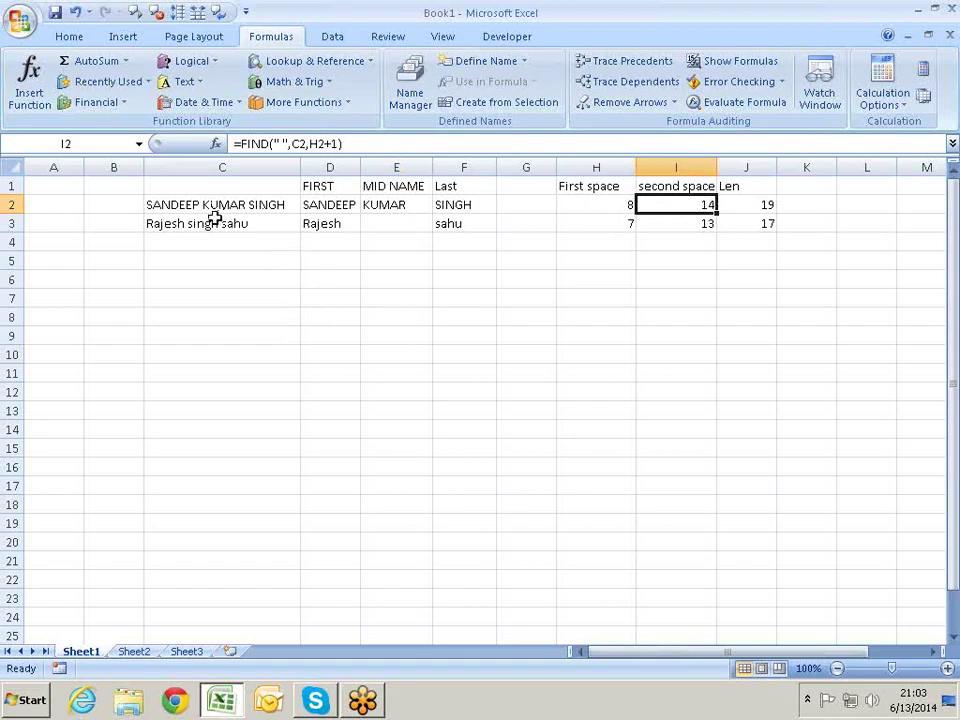
# - Fill the MID formula from E2 down into E3 to extract the second middle name
pyautogui.moveTo(401, 208); pyautogui.dragTo(411, 186)
pyautogui.click(398, 203)
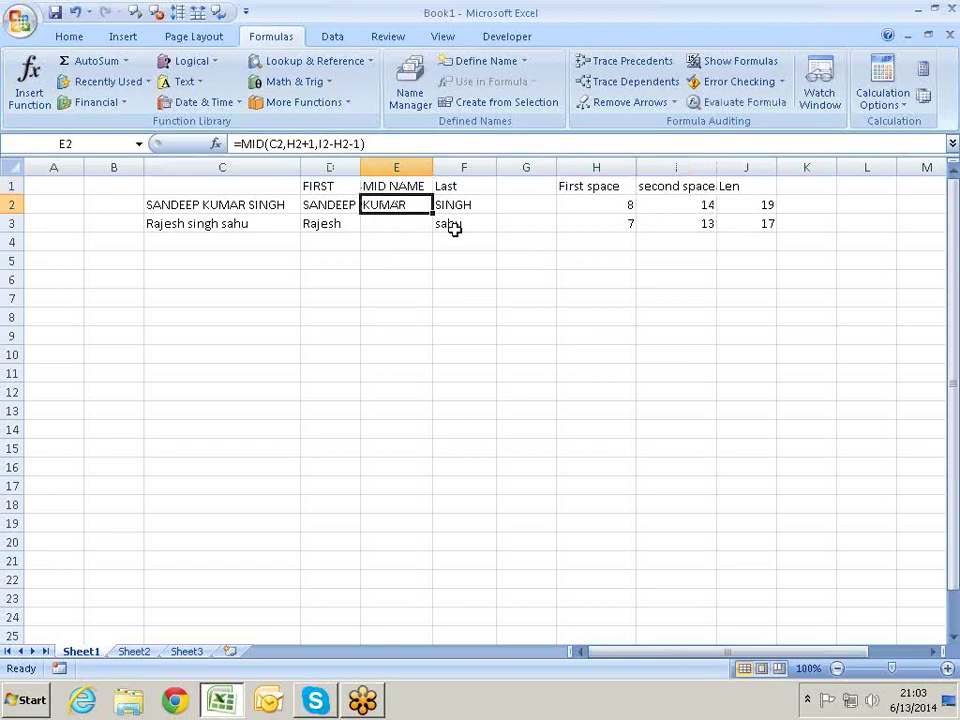
pyautogui.press('Down')
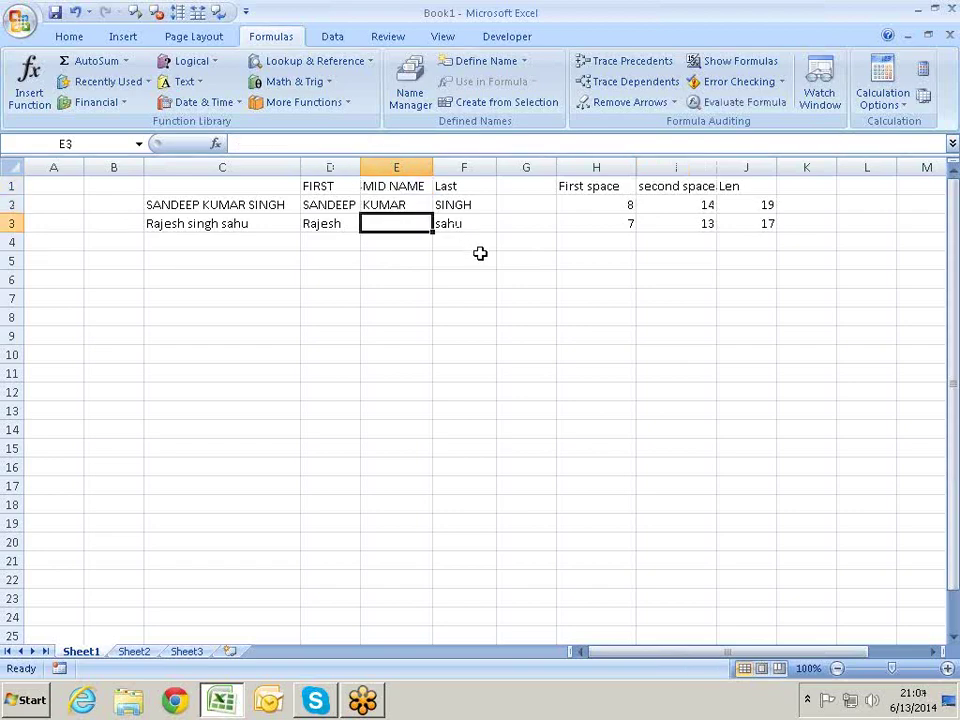
pyautogui.hotkey('ctrl', 'd')
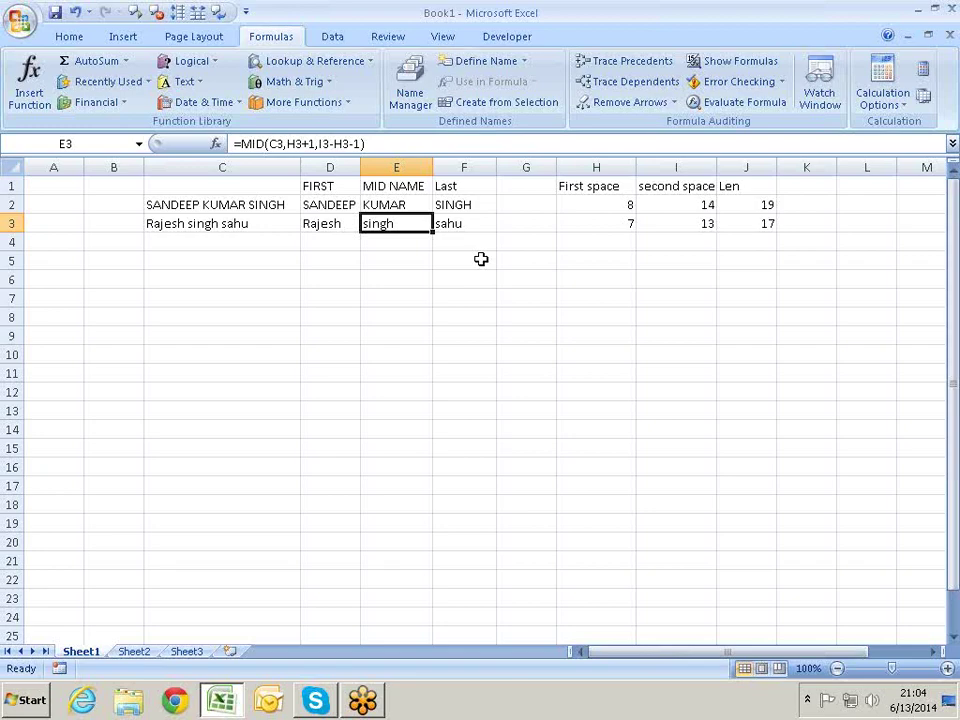
# - Review the first, middle and last-name formulas in D2, E2 and F2
pyautogui.press('Up')
pyautogui.press('Left')
pyautogui.press('Right')
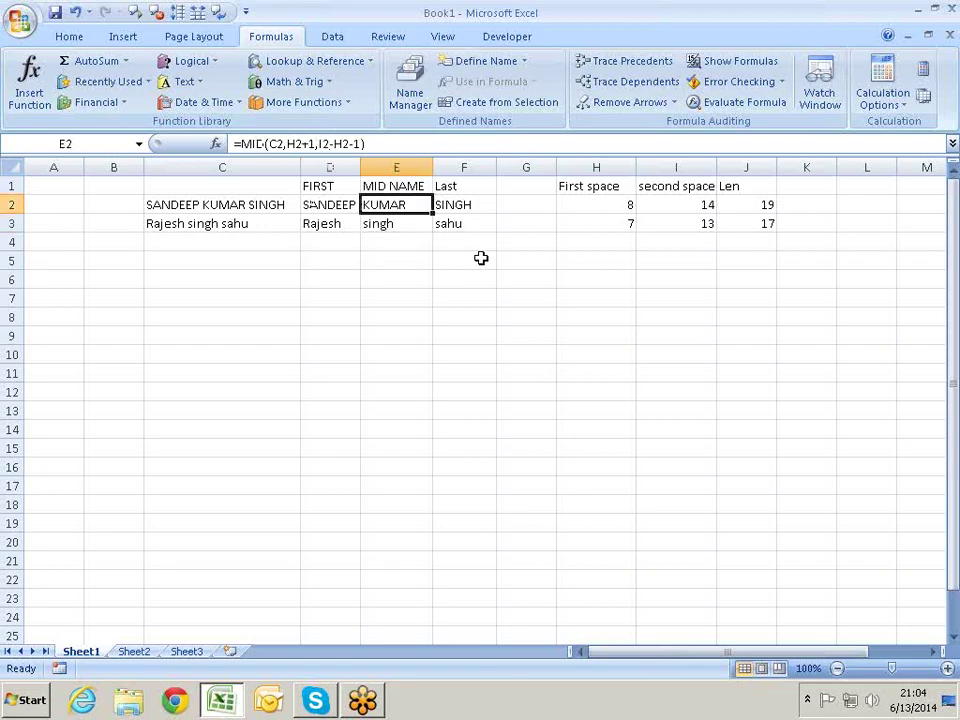
pyautogui.press('Right')
pyautogui.press('Left')
pyautogui.press('Left')
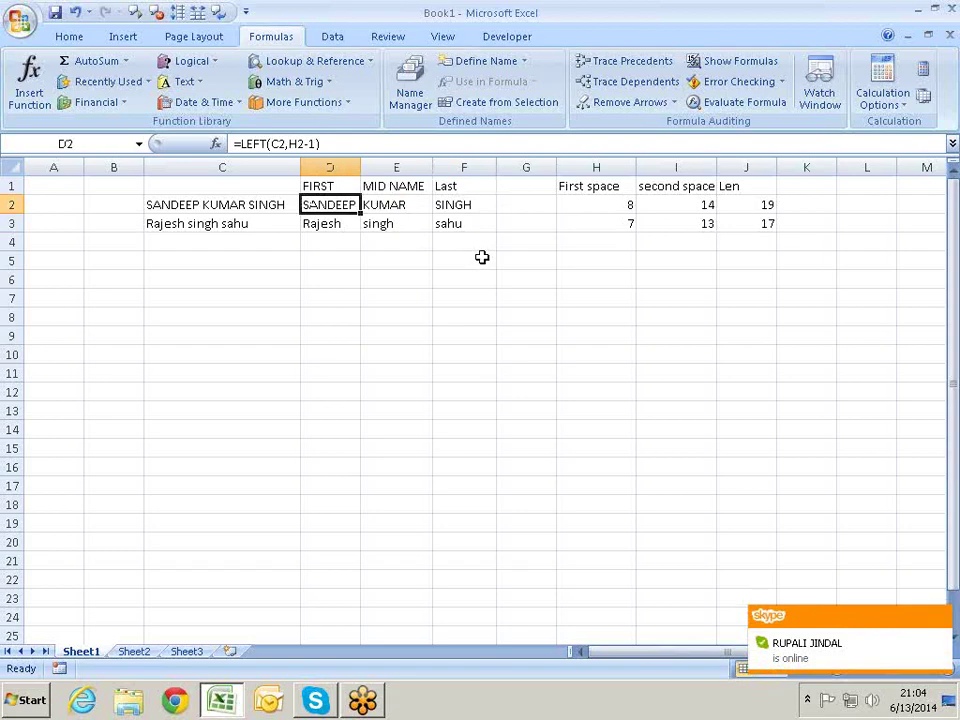
pyautogui.click(395, 190)
pyautogui.click(460, 191)
pyautogui.click(468, 200)
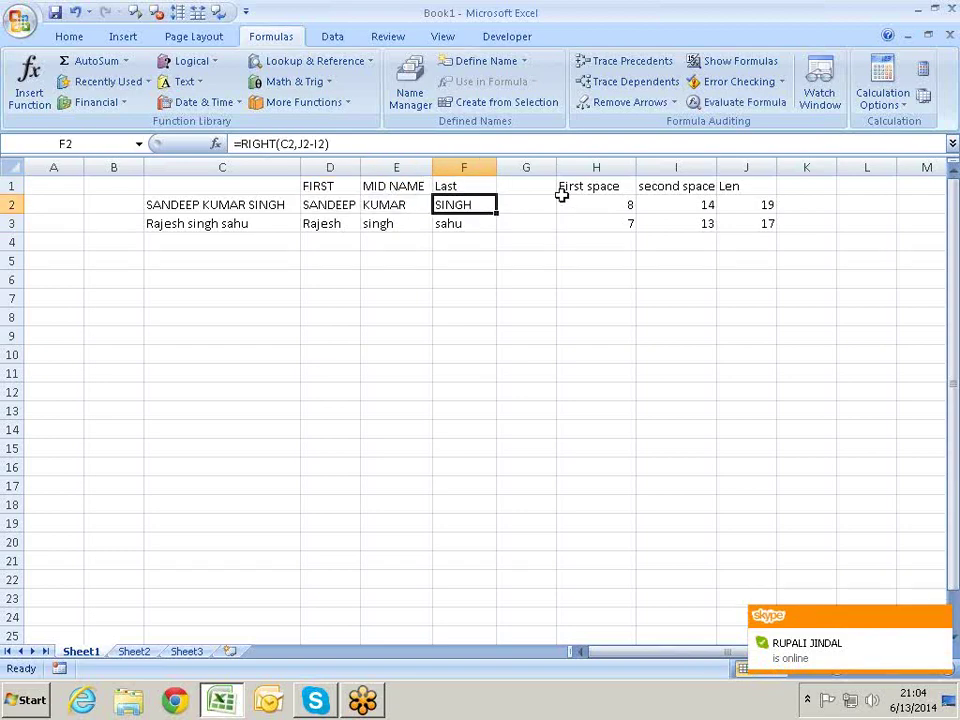
pyautogui.click(630, 204)
pyautogui.click(703, 207)
pyautogui.click(760, 206)
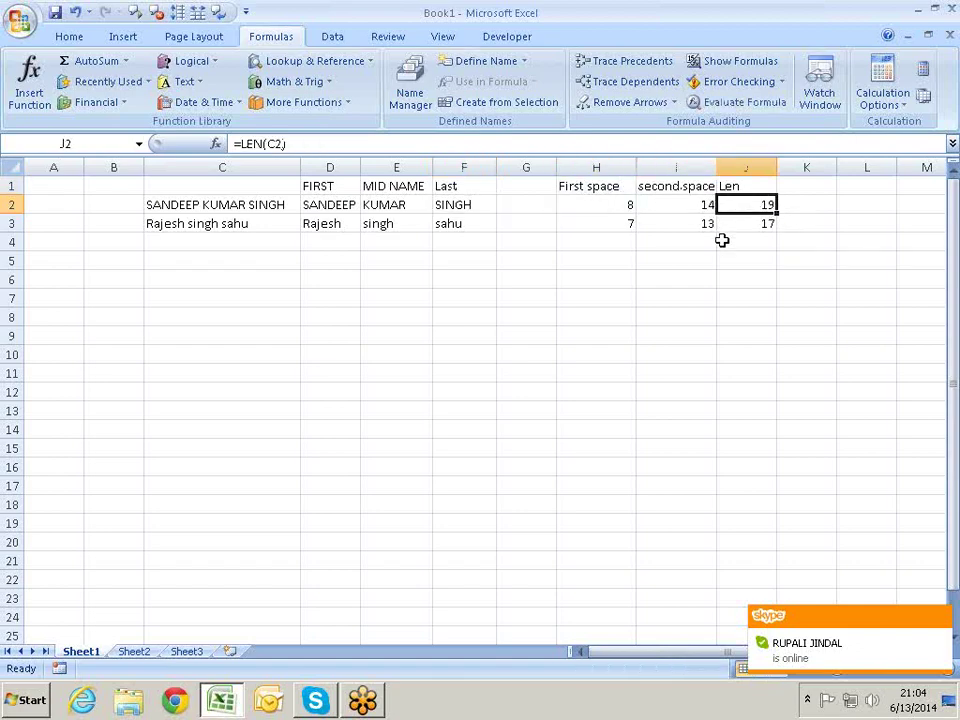
pyautogui.click(345, 205)
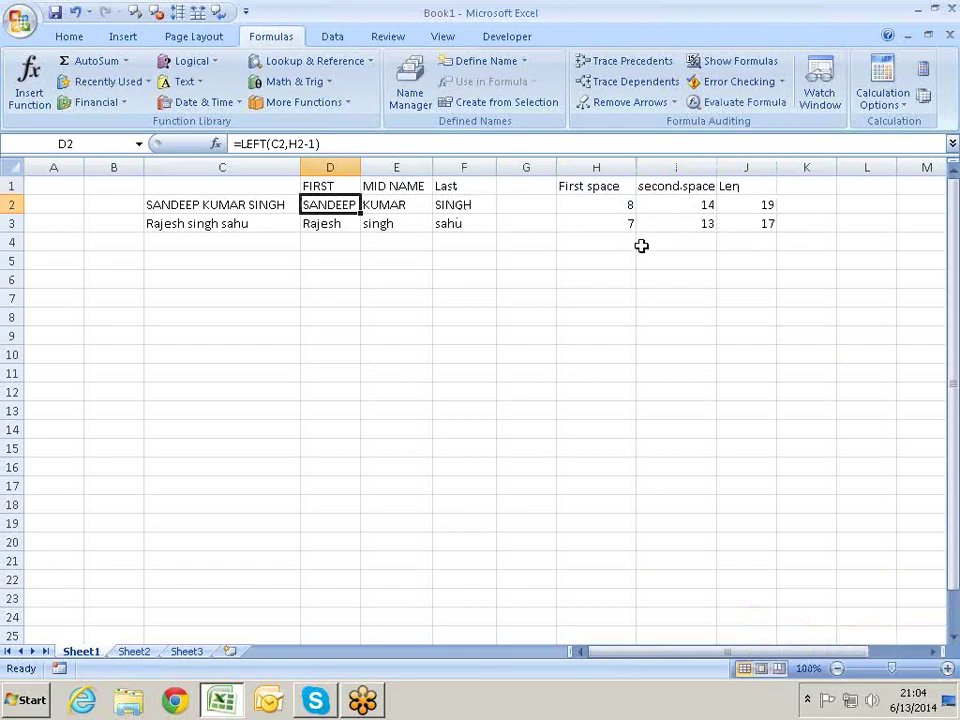
pyautogui.press('F2')
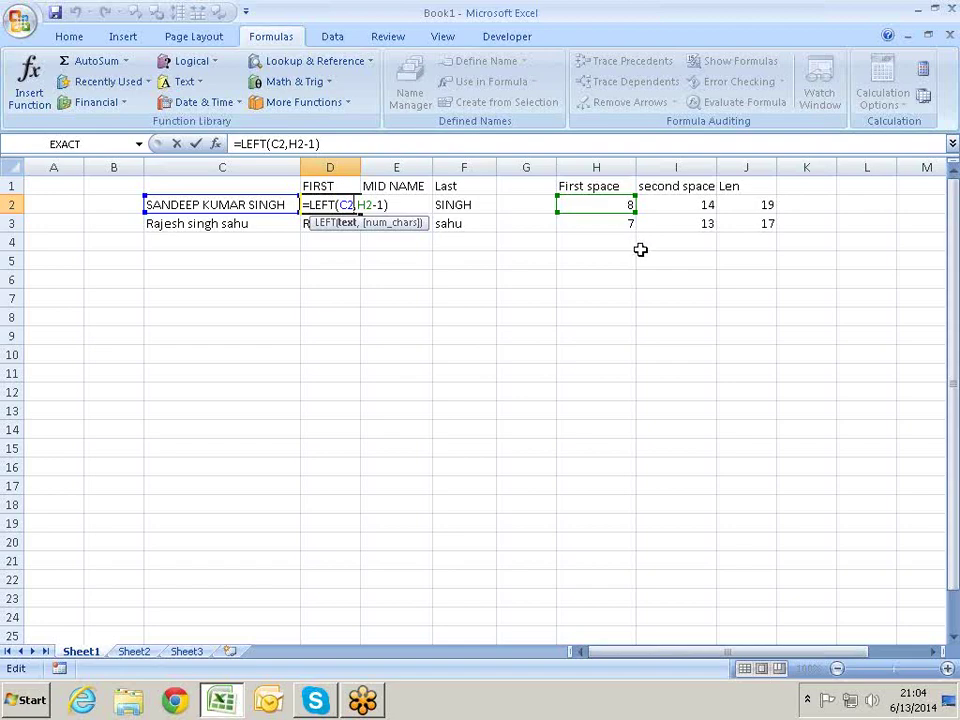
pyautogui.press('Right')
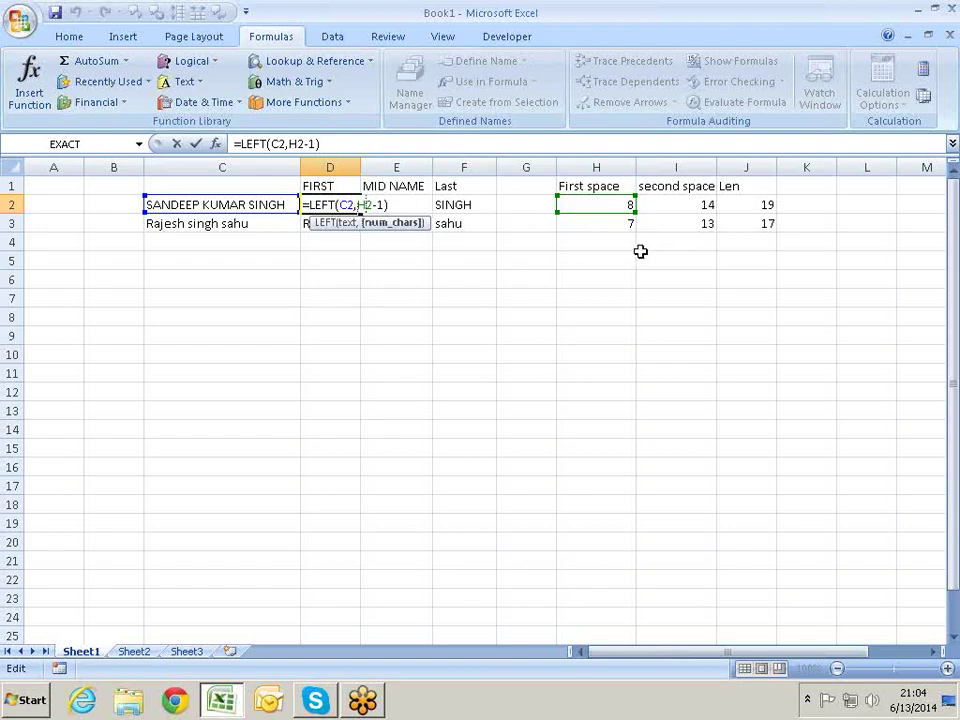
pyautogui.press('Return')
pyautogui.press('Up')
pyautogui.press('Right')
pyautogui.press('Right')
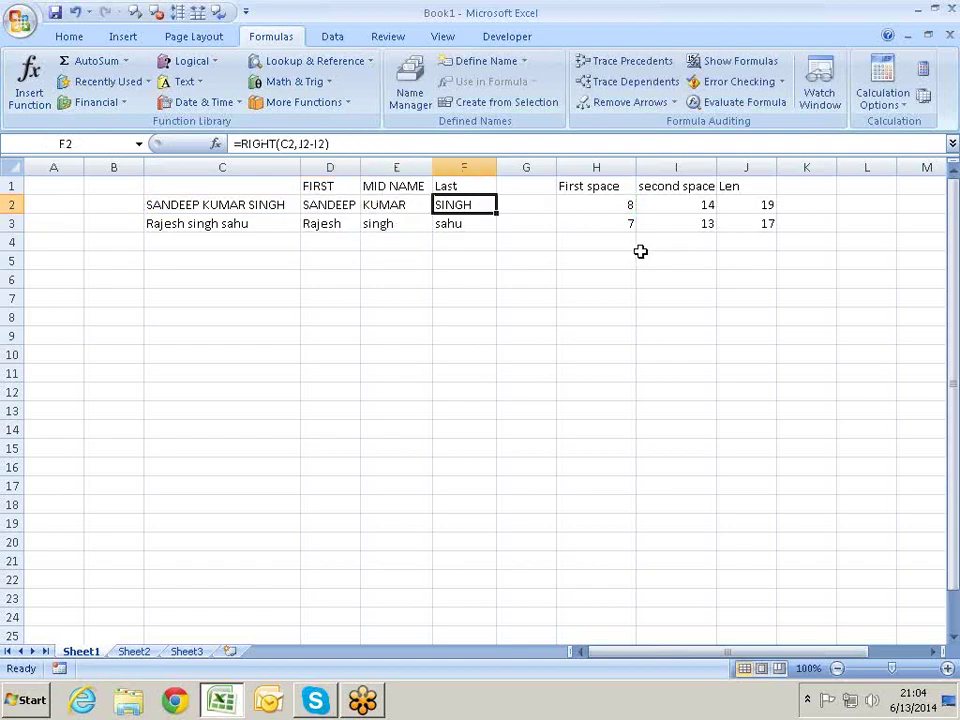
pyautogui.press('F2')
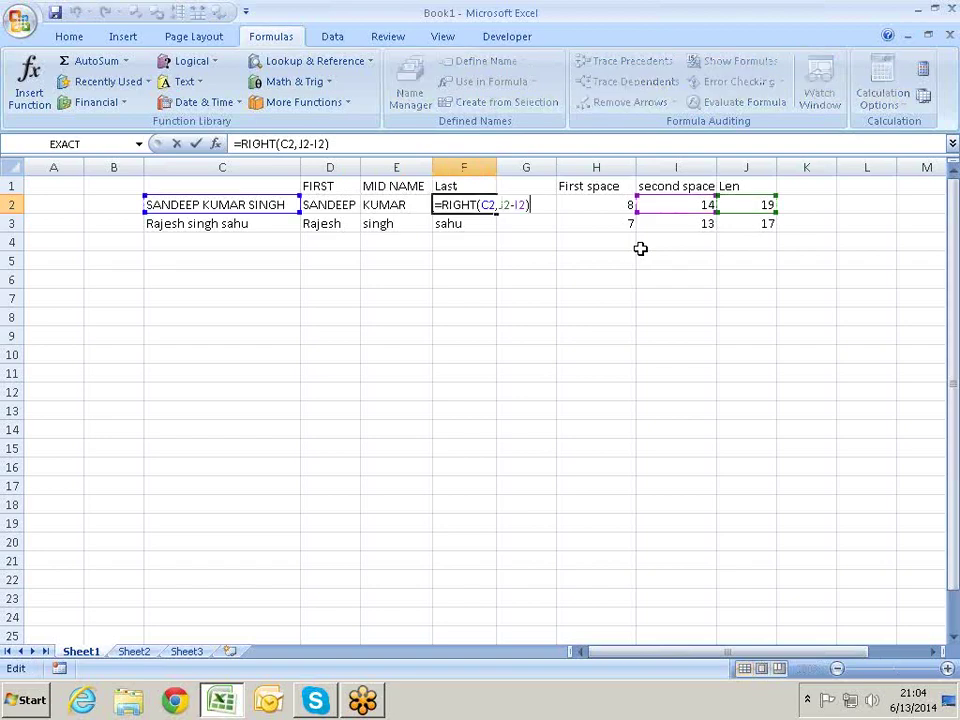
pyautogui.press('Left')
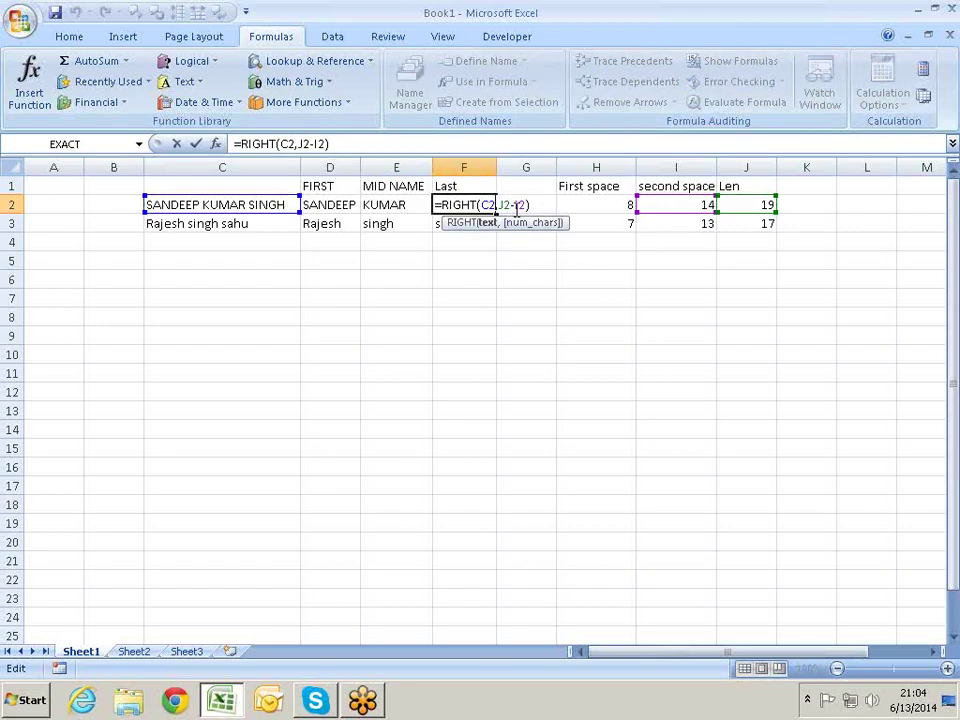
pyautogui.press('Return')
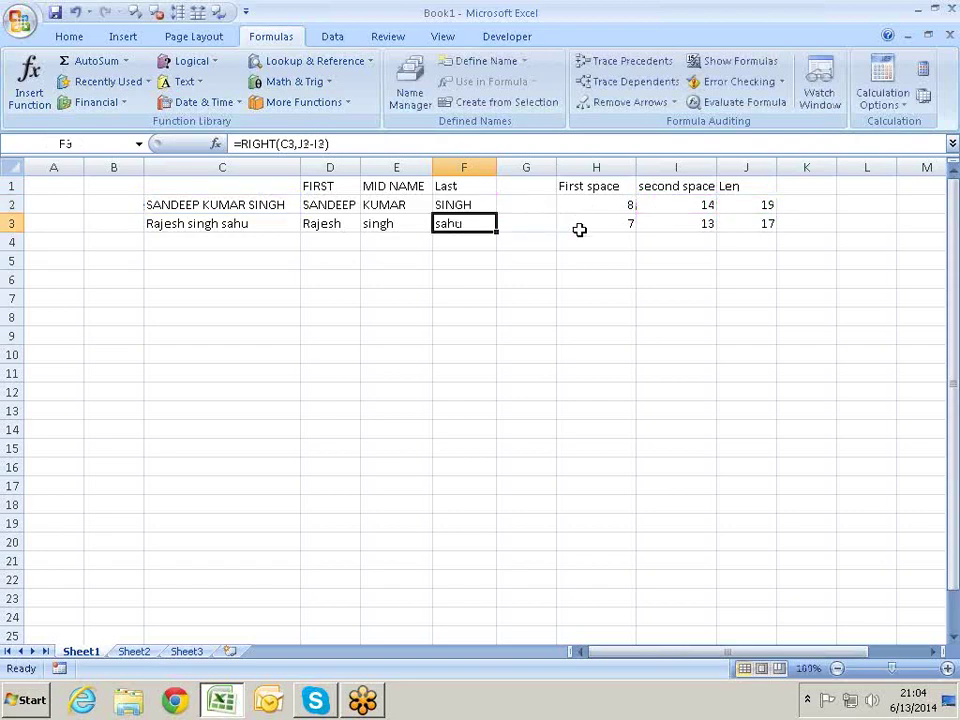
pyautogui.press('Left')
pyautogui.press('Up')
pyautogui.press('F2')
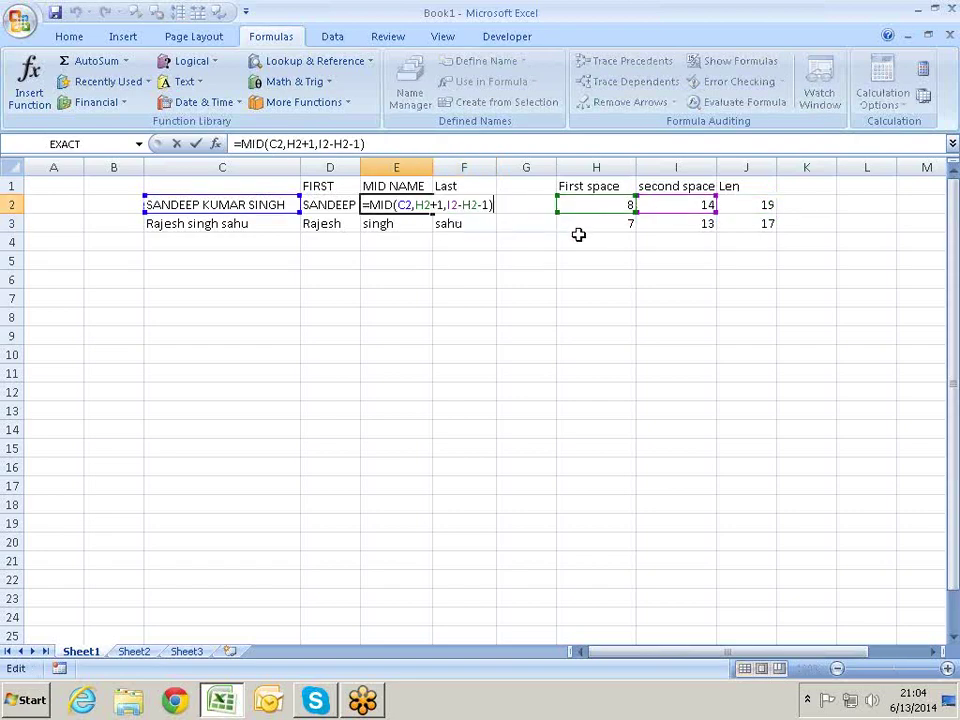
pyautogui.press('Left')
pyautogui.press('Left')
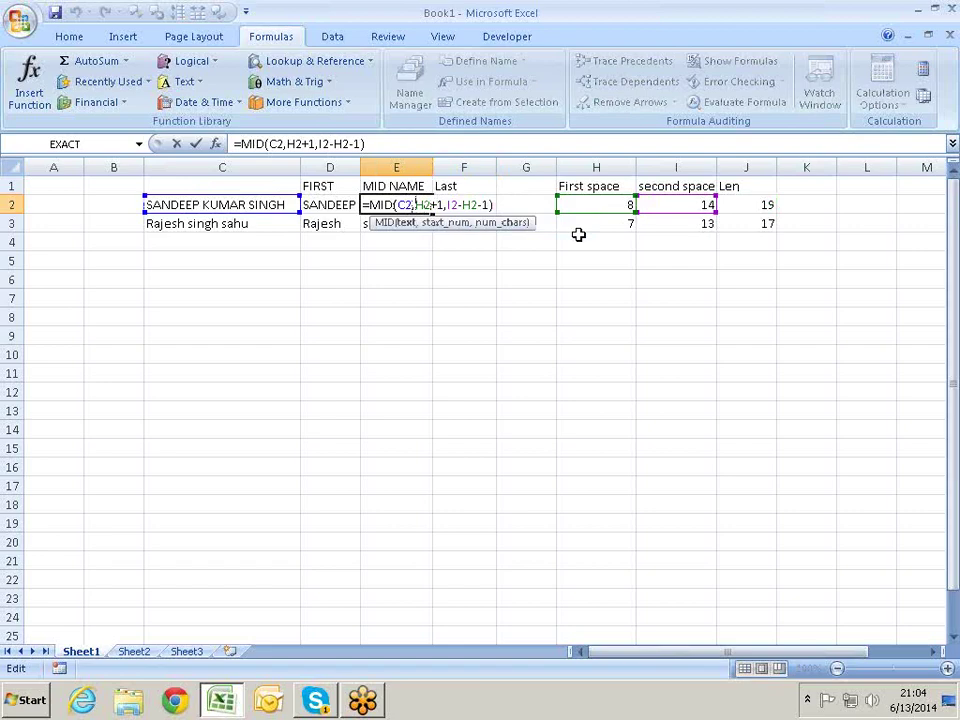
pyautogui.press('Left')
pyautogui.press('Left')
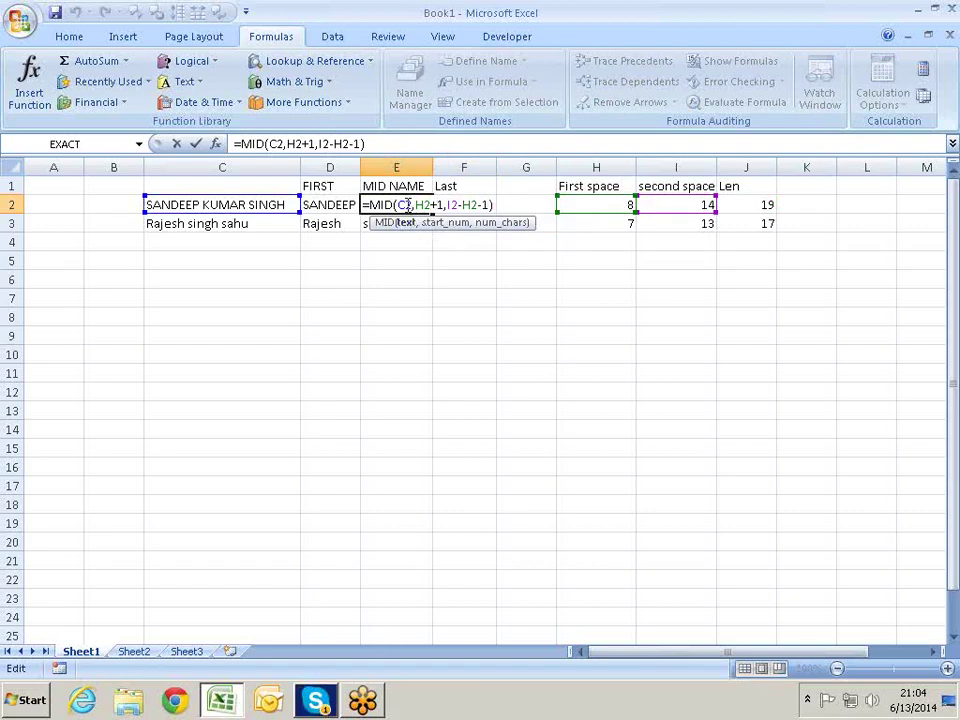
pyautogui.press('Right')
pyautogui.press('Right')
pyautogui.press('Right')
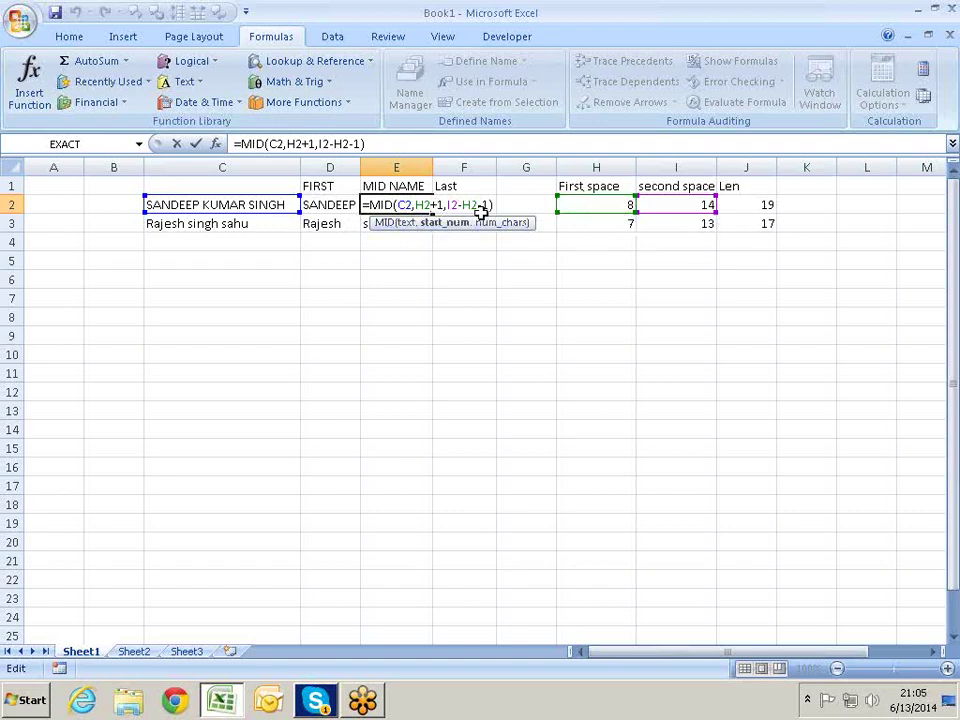
pyautogui.press('Right')
pyautogui.press('Right')
pyautogui.press('Right')
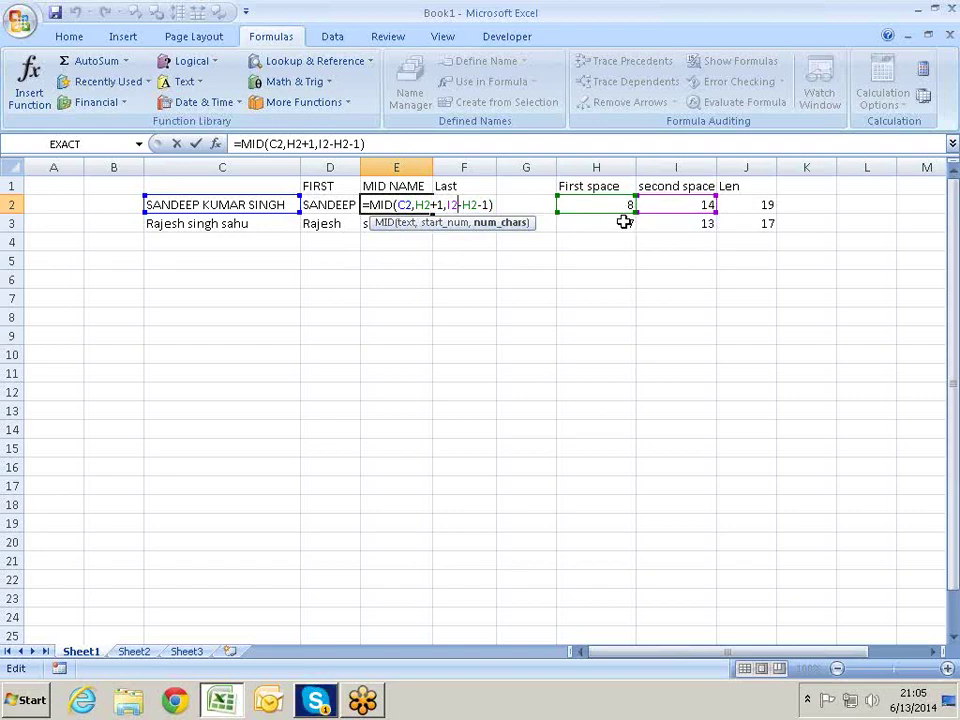
pyautogui.press('Return')
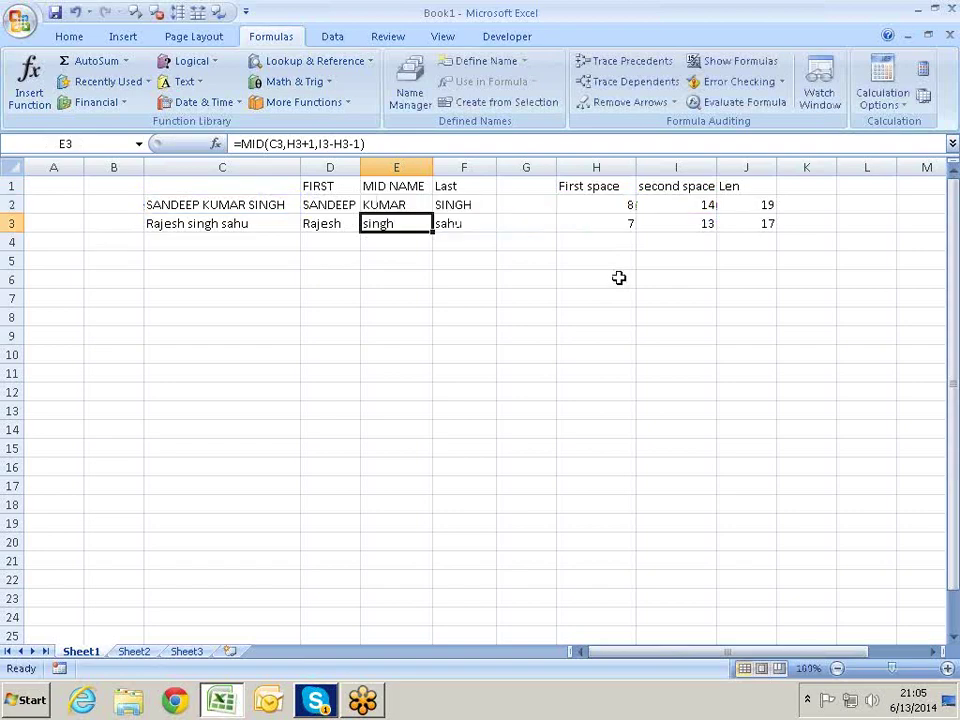
pyautogui.press('Up')
pyautogui.press('Right')
pyautogui.press('Right')
pyautogui.press('Right')
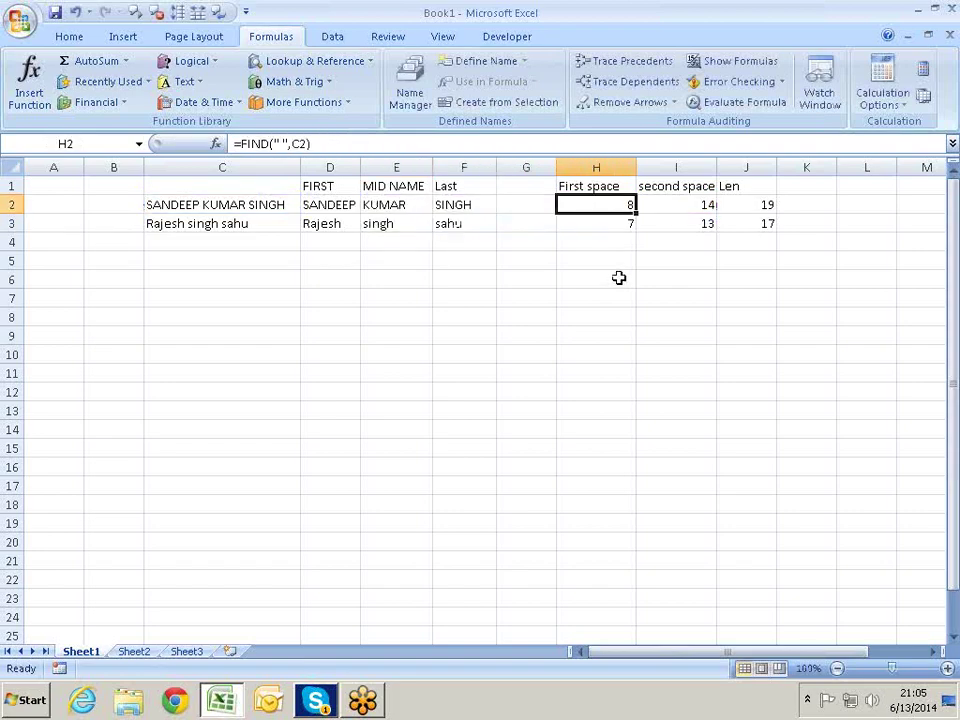
pyautogui.press('F2')
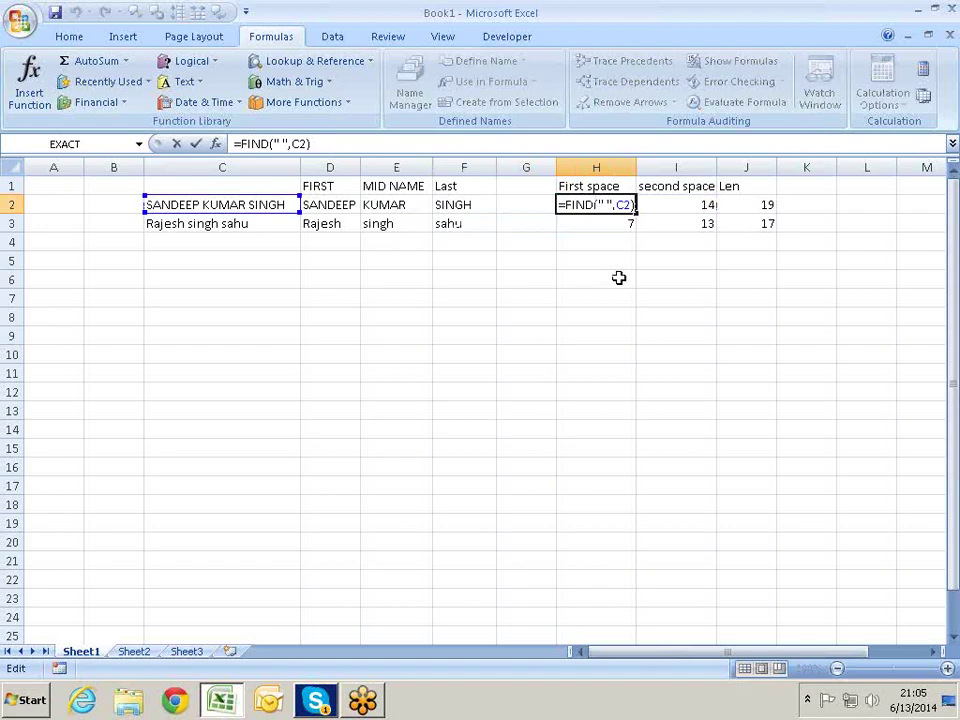
pyautogui.press('Return')
pyautogui.press('Up')
pyautogui.press('Right')
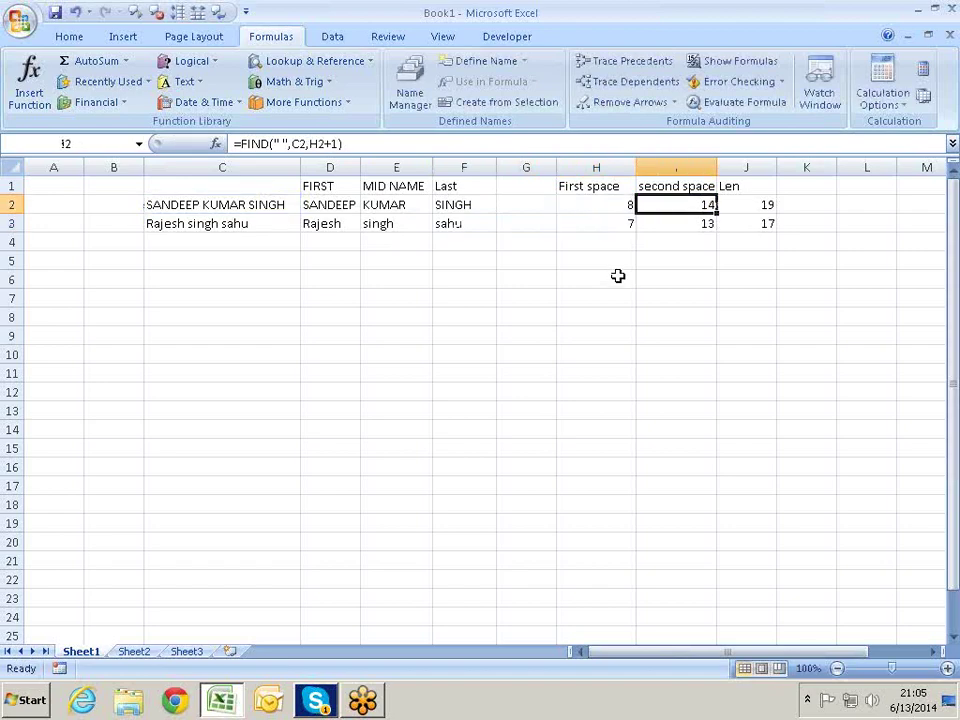
pyautogui.press('F2')
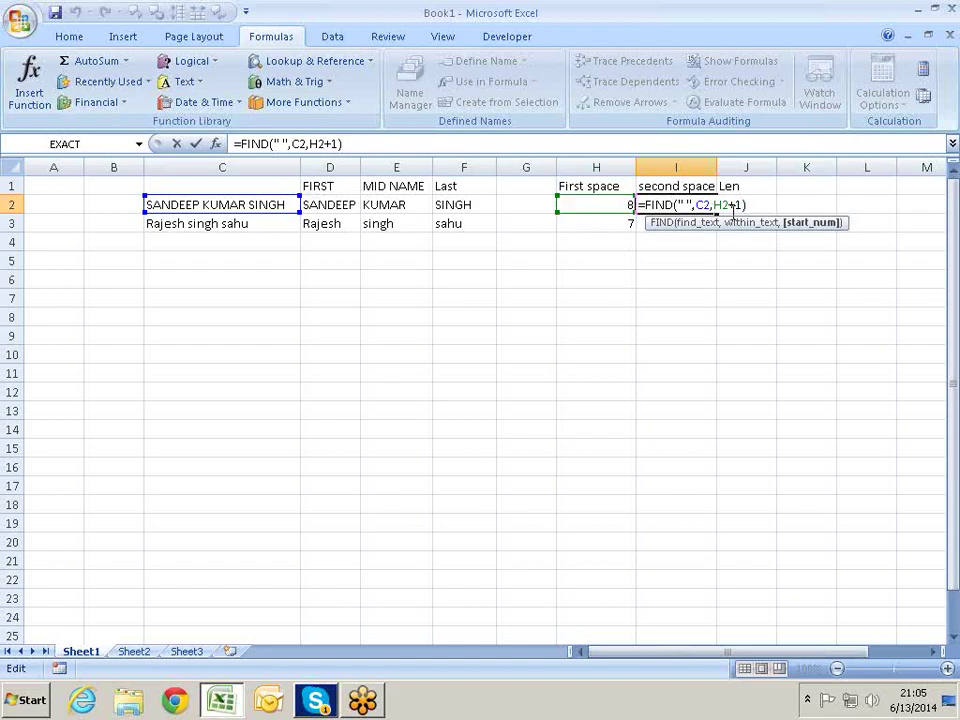
pyautogui.click(731, 205)
pyautogui.press('Return')
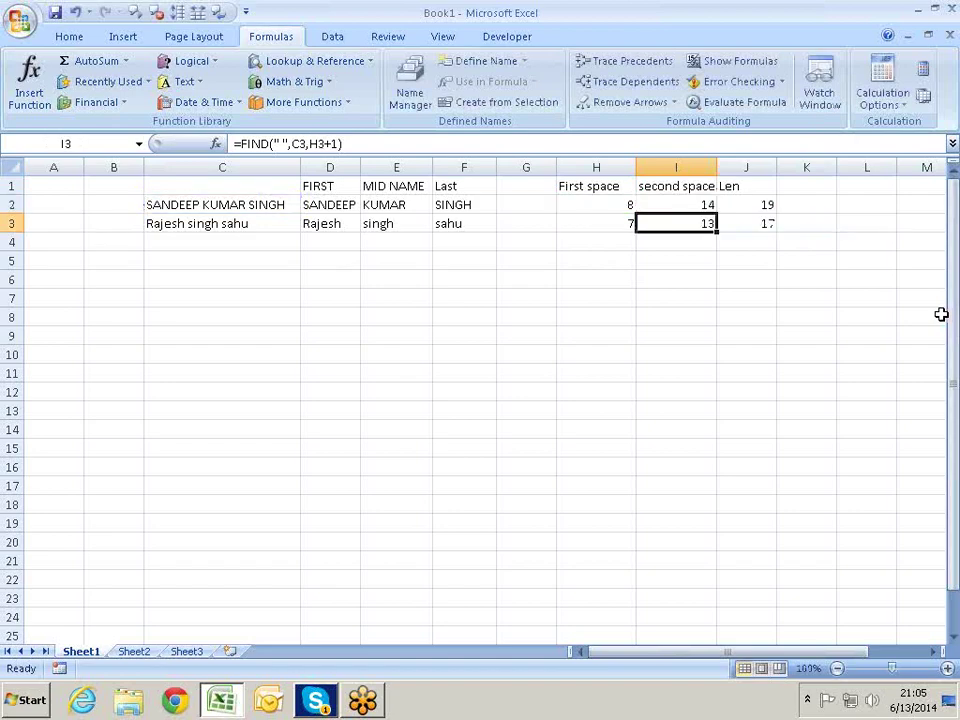
# - Open the most recent Skype conversation to read the new message
pyautogui.click(316, 700)
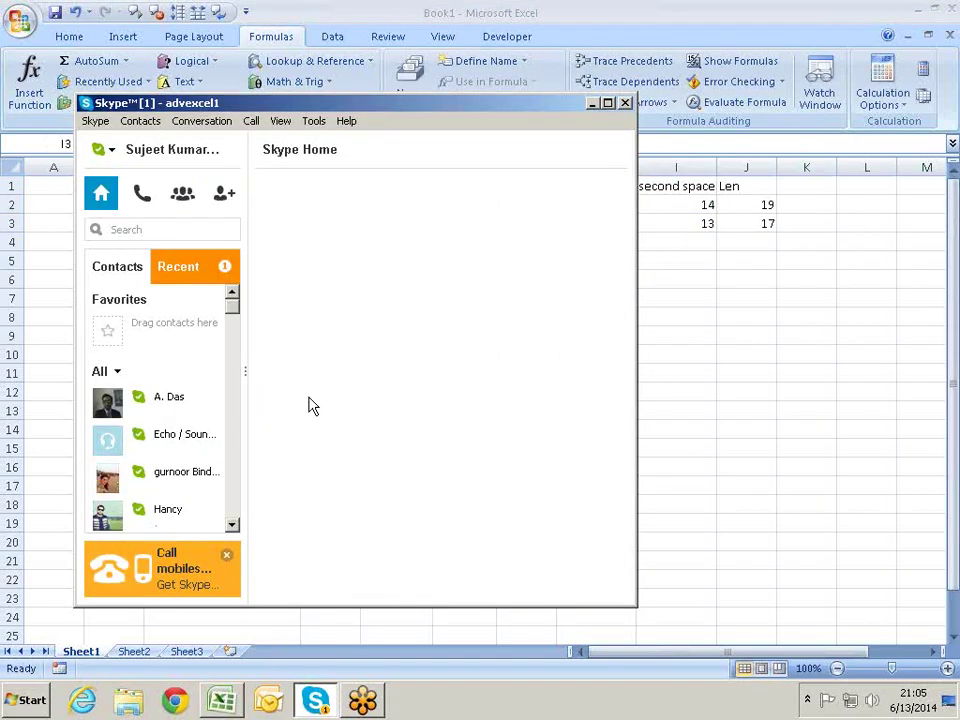
pyautogui.click(197, 268)
pyautogui.click(192, 336)
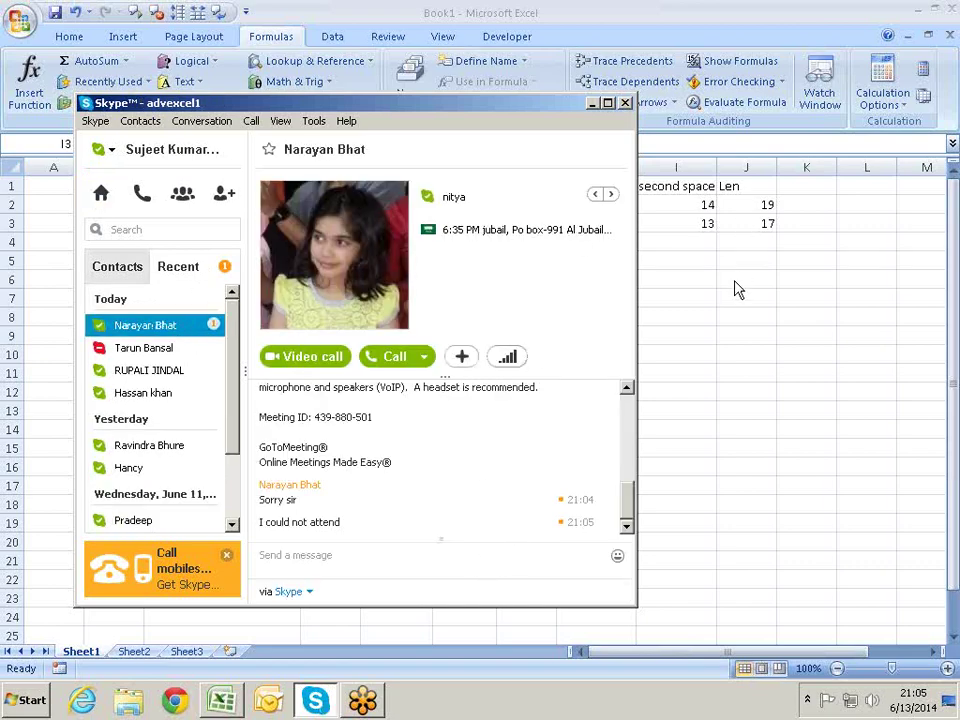
# - Check I3's second-space formula and bring the Excel name sheet back to the front
pyautogui.click(705, 205)
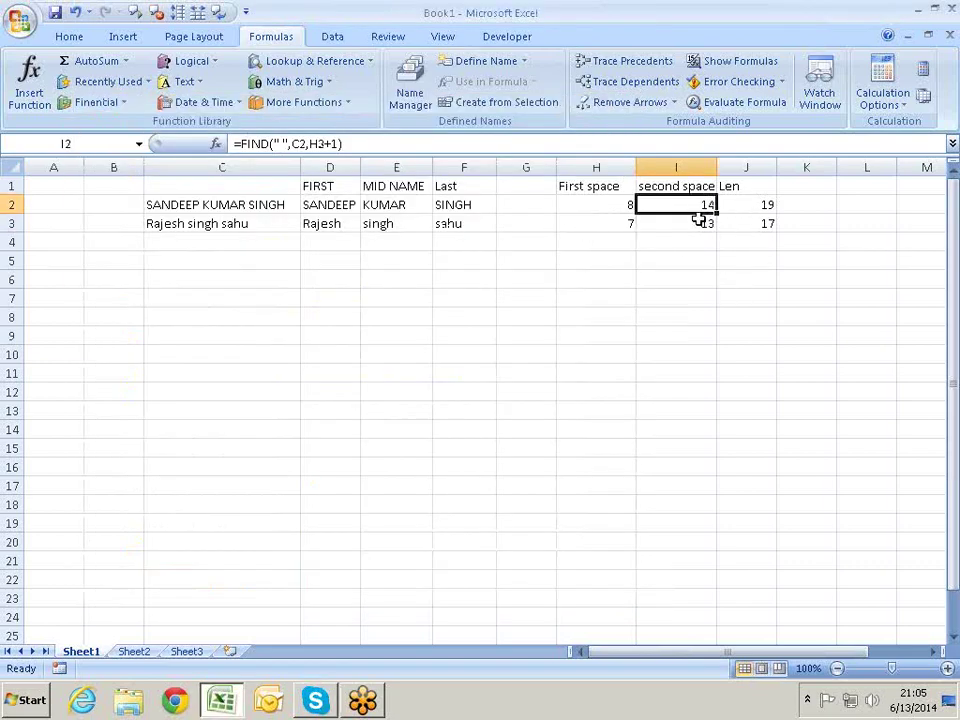
pyautogui.click(699, 222)
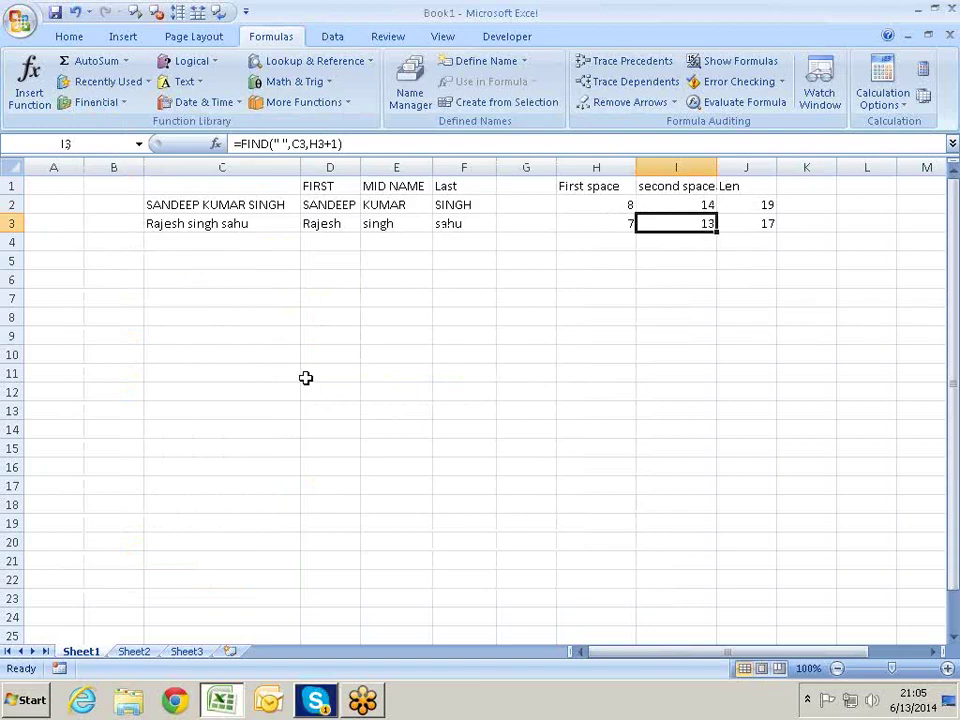
pyautogui.click(316, 700)
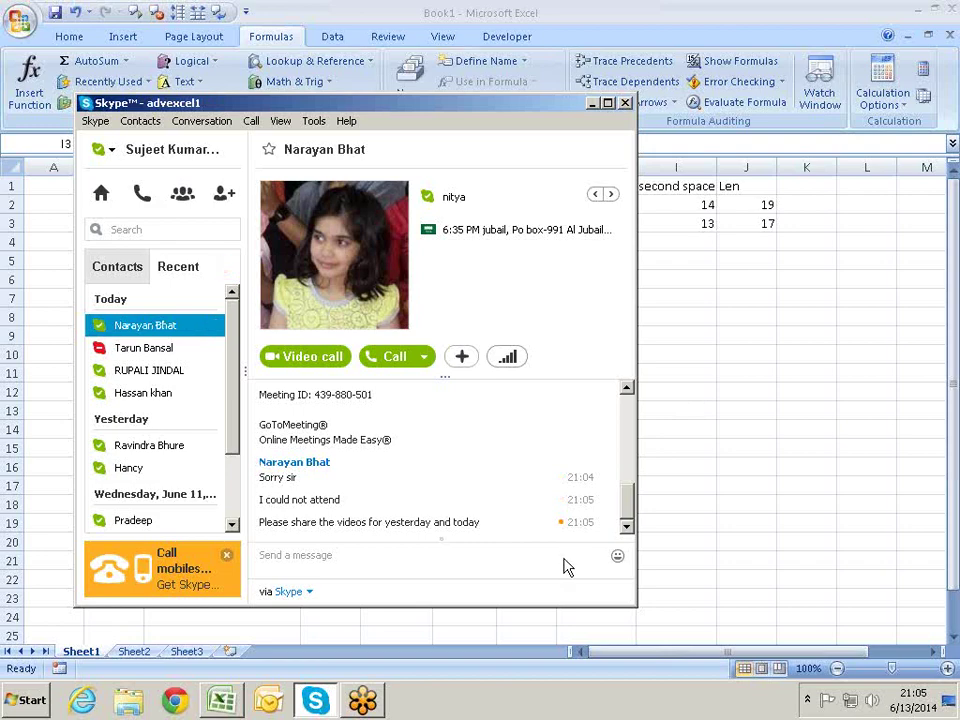
pyautogui.hotkey('alt', 'Tab')
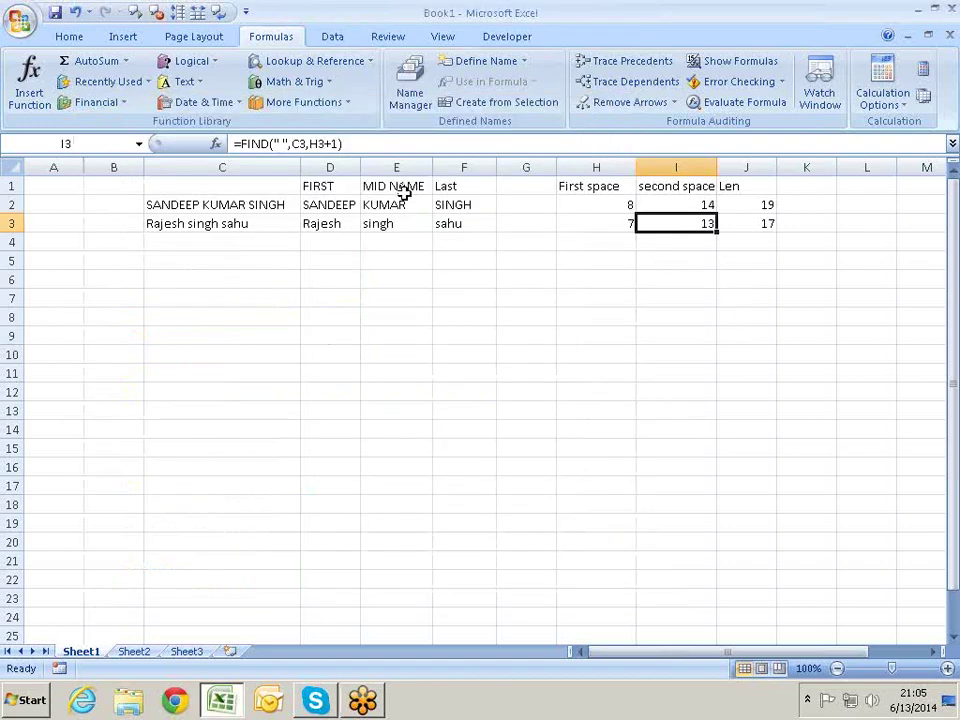
pyautogui.click(593, 207)
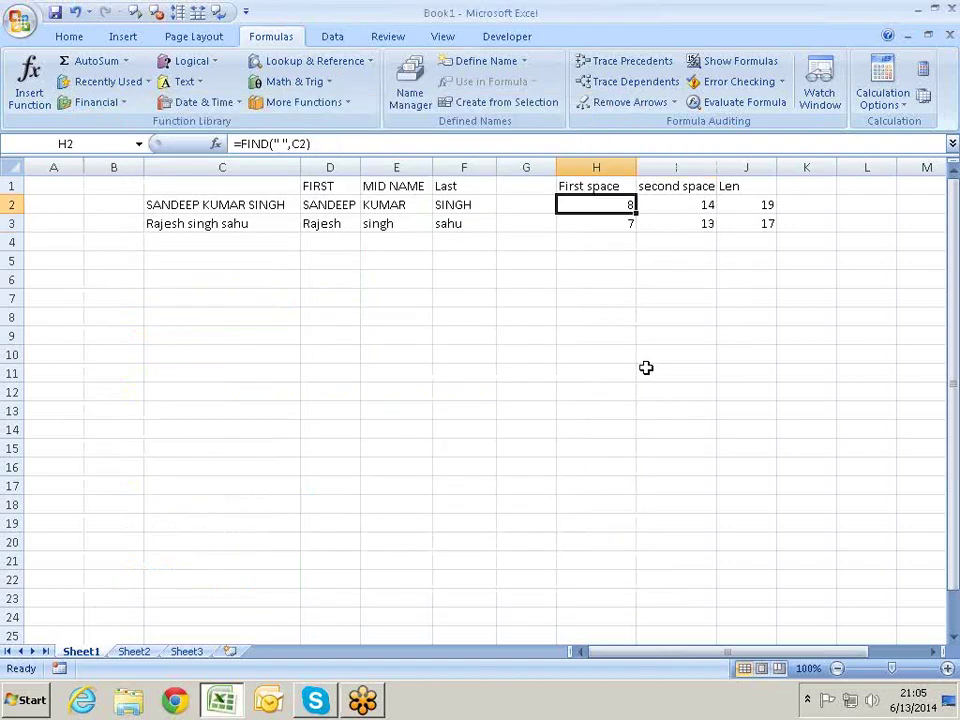
pyautogui.press('F2')
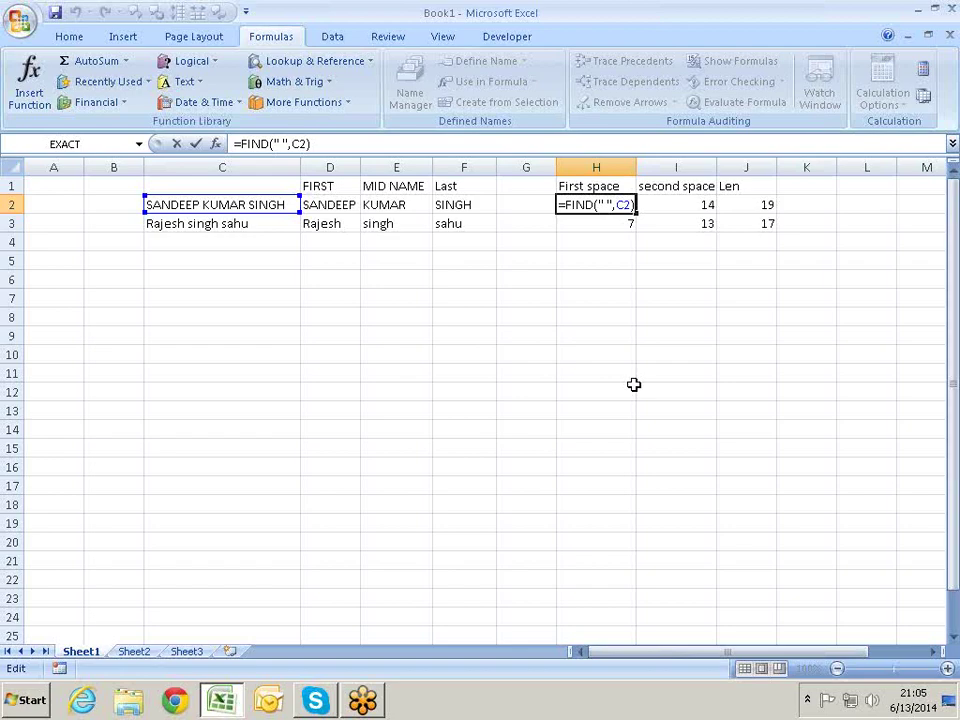
pyautogui.press('Return')
pyautogui.press('Up')
pyautogui.press('Right')
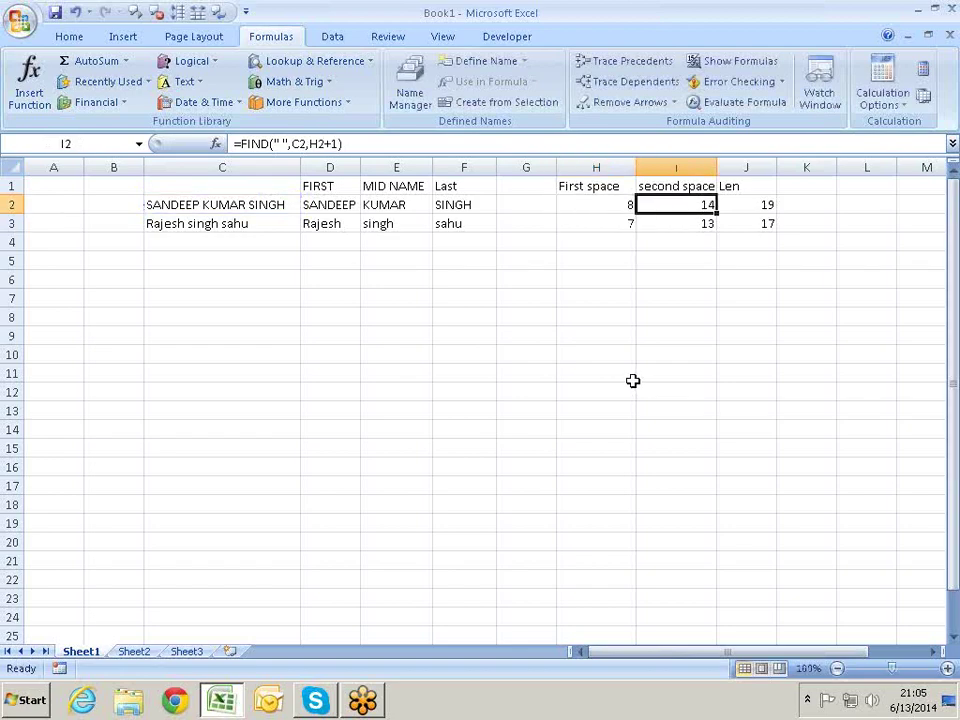
pyautogui.press('F2')
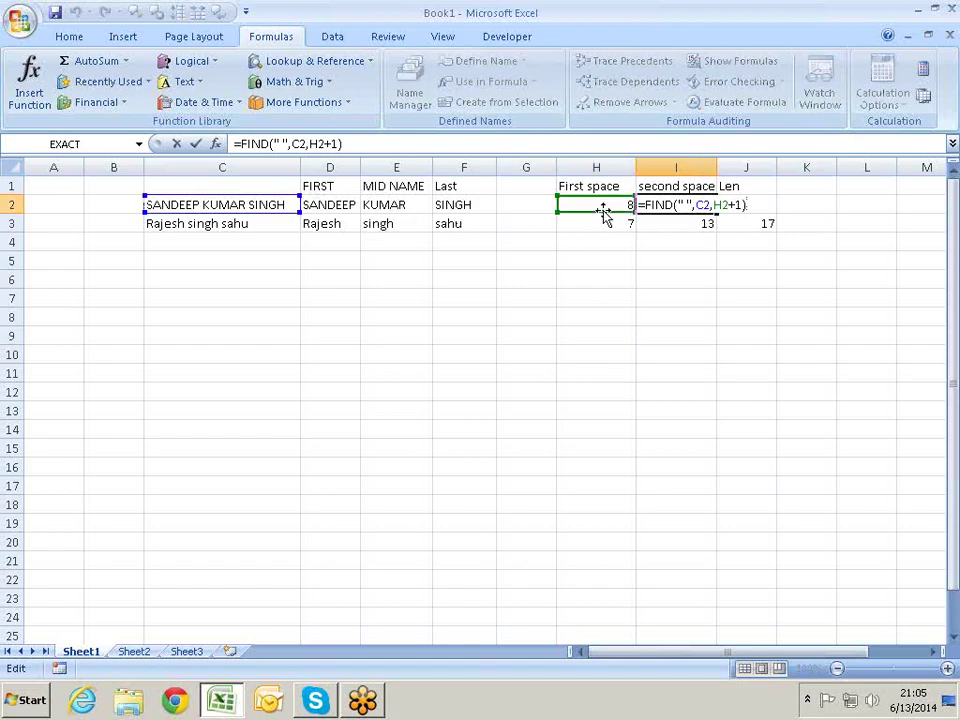
pyautogui.press('Return')
pyautogui.press('Up')
pyautogui.press('Left')
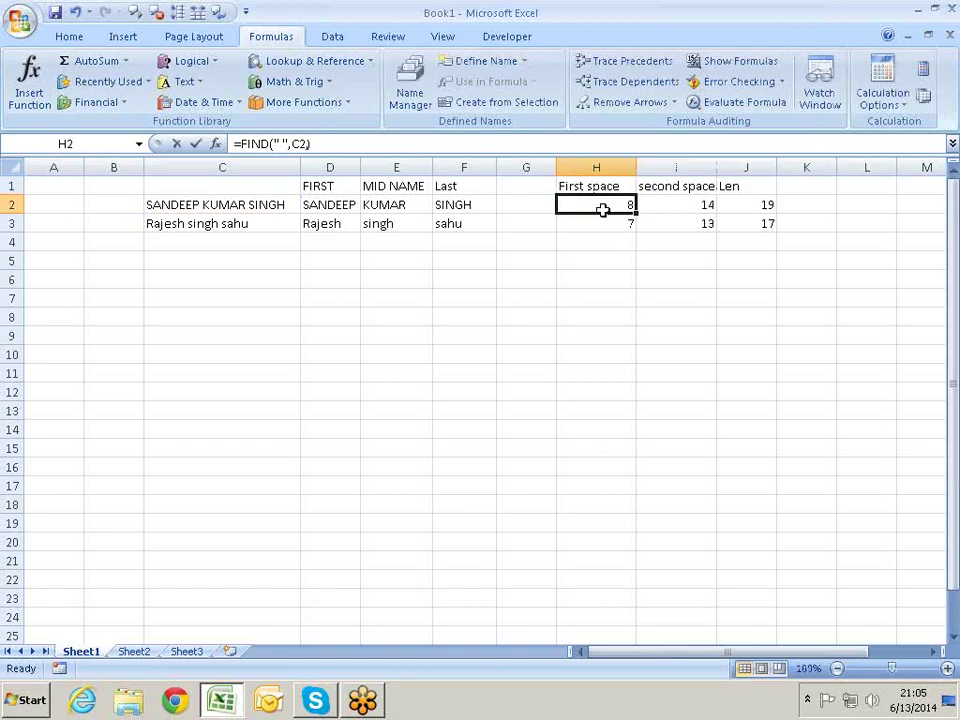
pyautogui.press('F2')
pyautogui.hotkey('shift', 'Left')
pyautogui.hotkey('shift', 'Left')
pyautogui.hotkey('shift', 'Left')
pyautogui.hotkey('shift', 'Left')
pyautogui.hotkey('shift', 'Left')
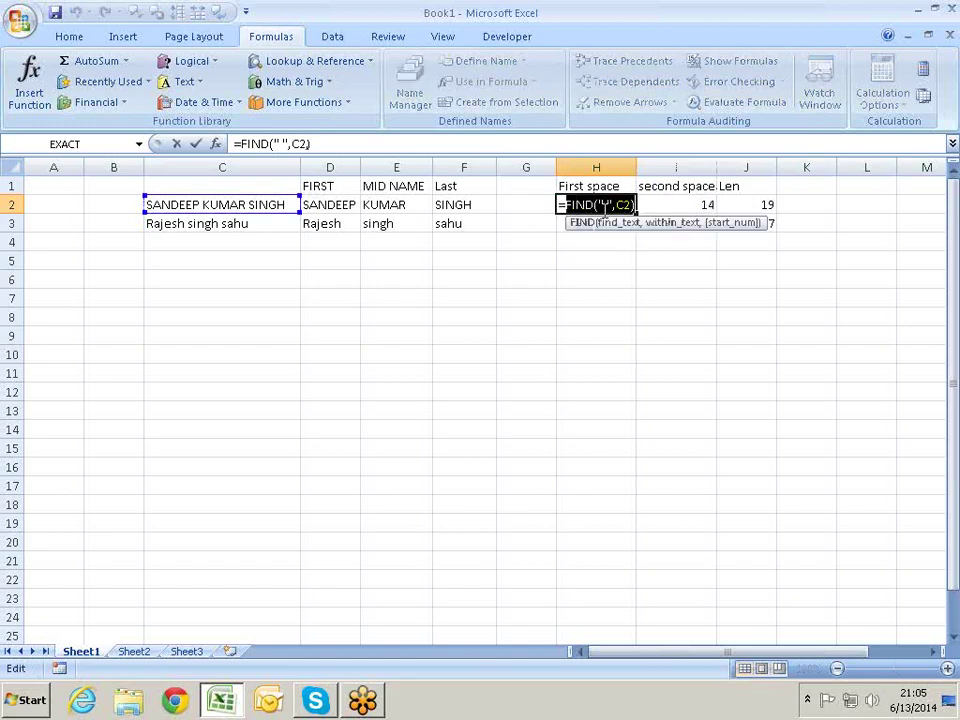
pyautogui.hotkey('shift', 'Left')
pyautogui.press('Escape')
pyautogui.press('Right')
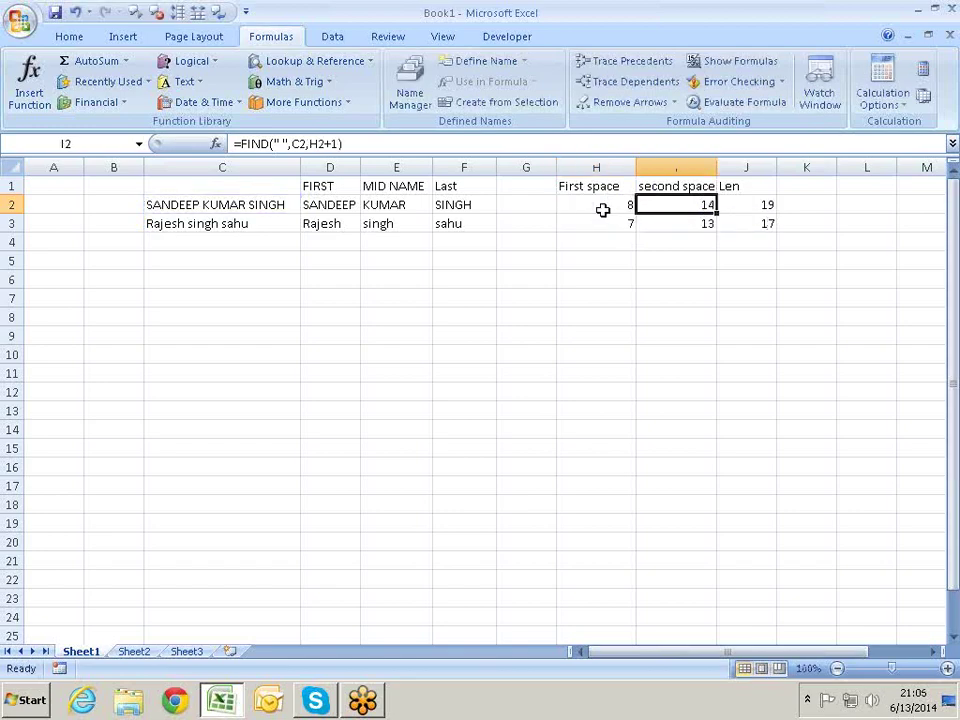
pyautogui.press('F2')
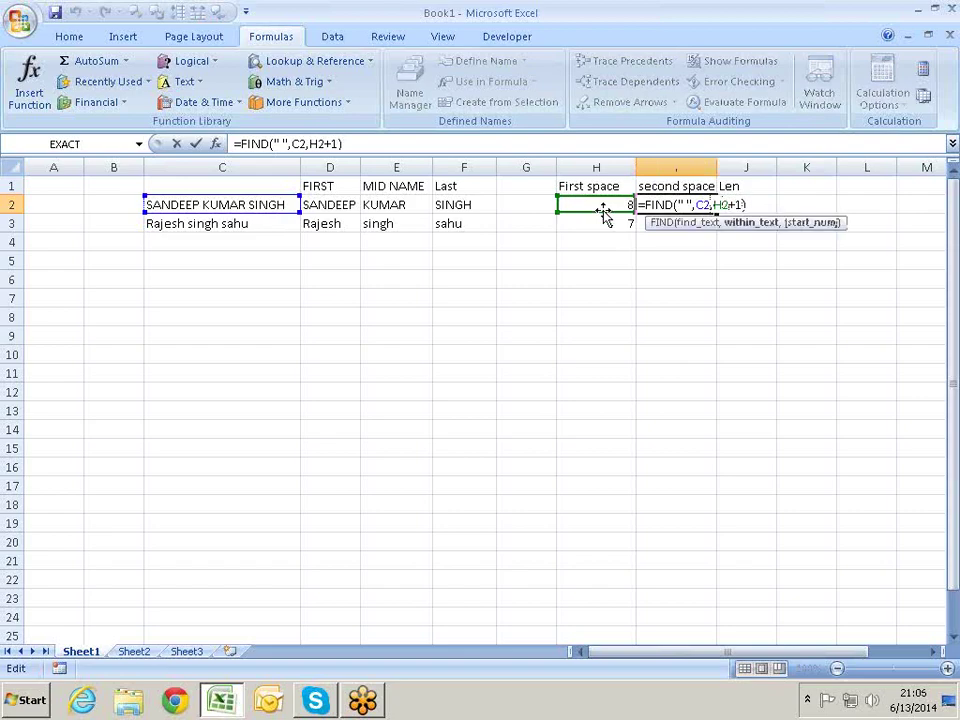
pyautogui.press('Right')
pyautogui.hotkey('shift', 'Right')
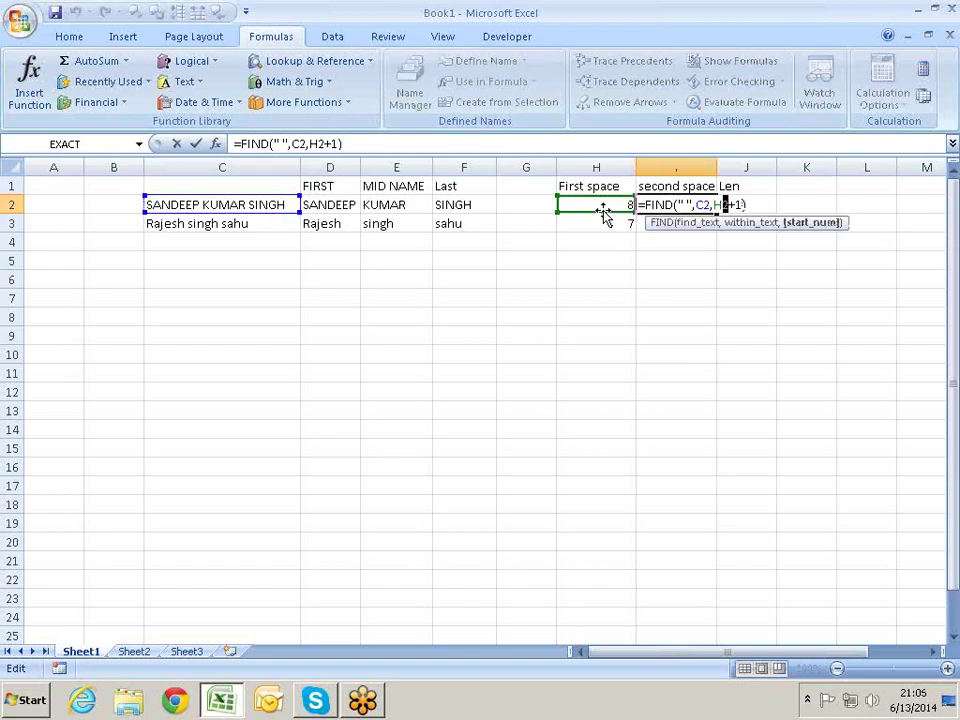
pyautogui.hotkey('shift', 'Right')
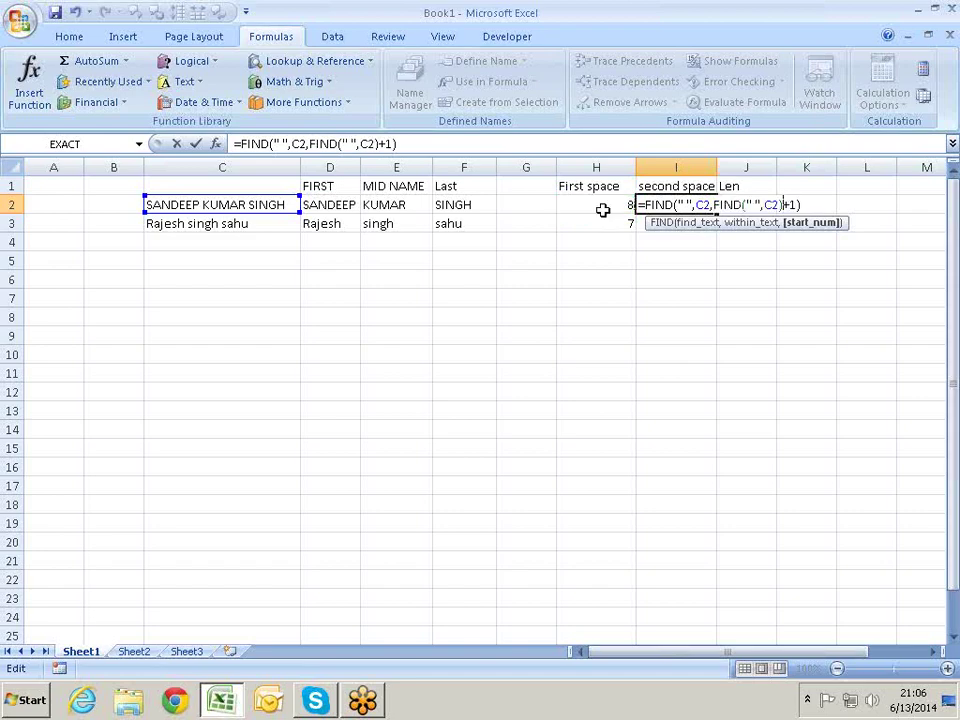
# - Enter the nested =FIND(" ",C2,FIND(" ",C2)+1) in I2 and compare it with H2
pyautogui.press('Return')
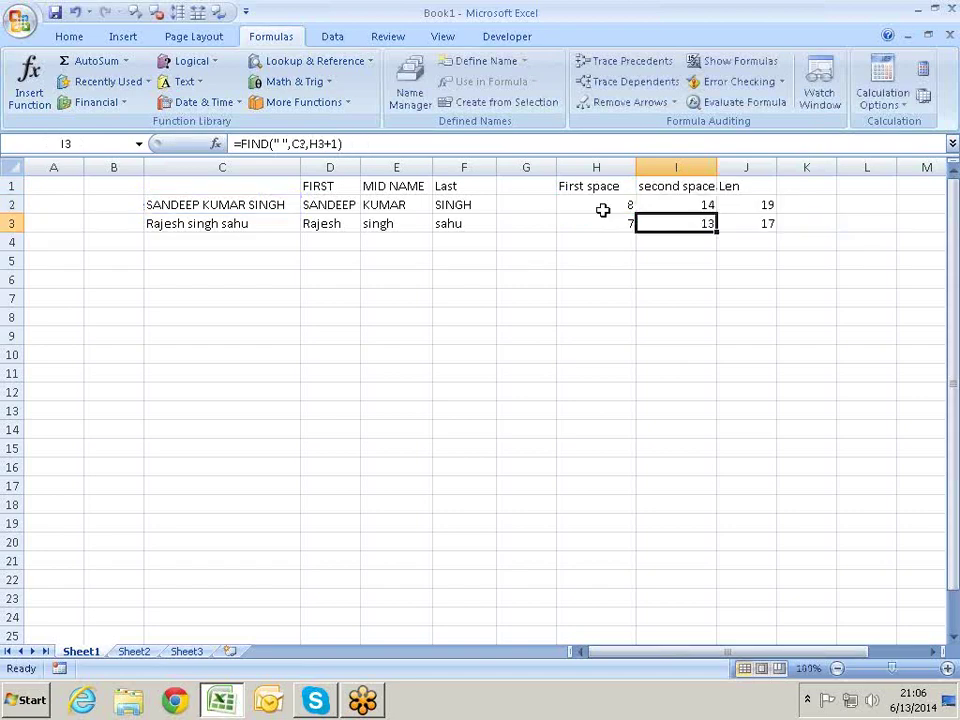
pyautogui.press('Up')
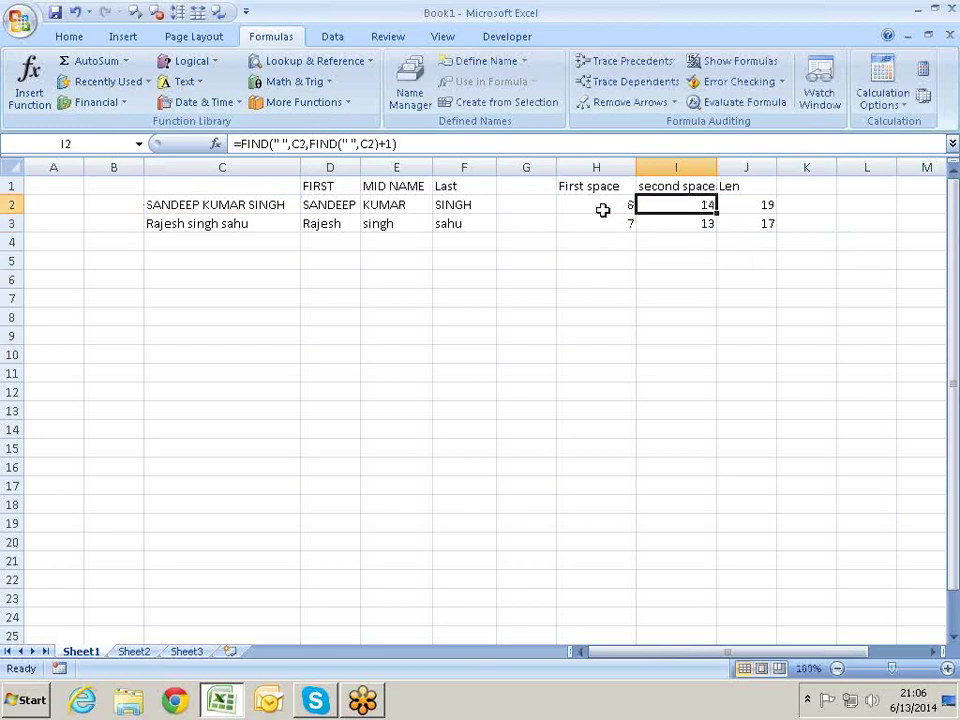
pyautogui.click(603, 209)
pyautogui.press('Right')
pyautogui.press('F2')
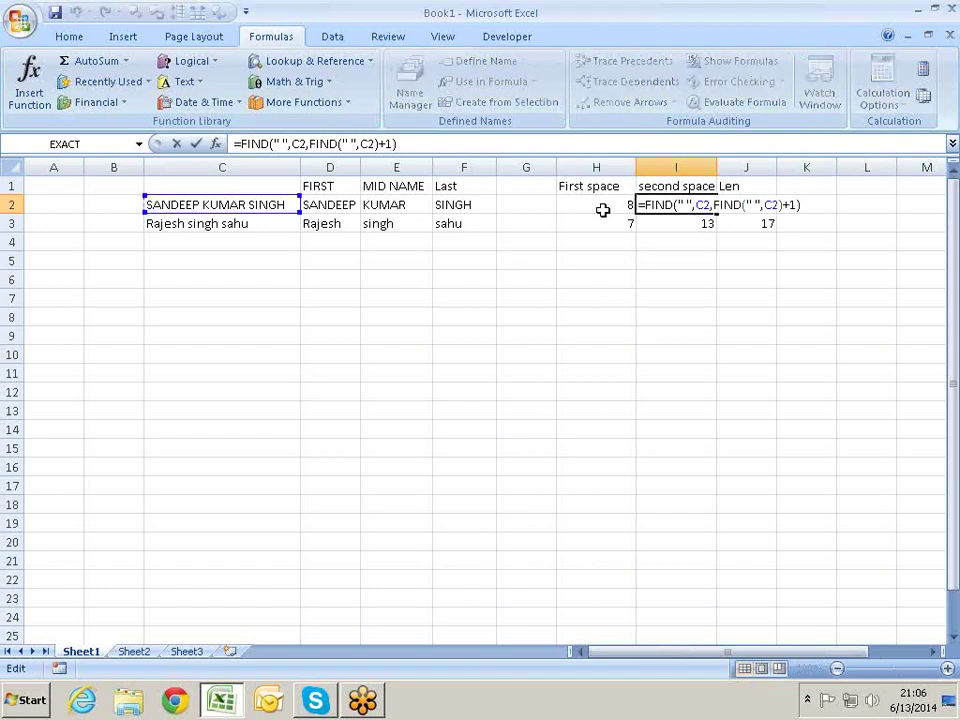
pyautogui.press('Return')
# - Review the LEN formula in J2, then move to H3
pyautogui.press('Up')
pyautogui.press('Right')
pyautogui.press('F2')
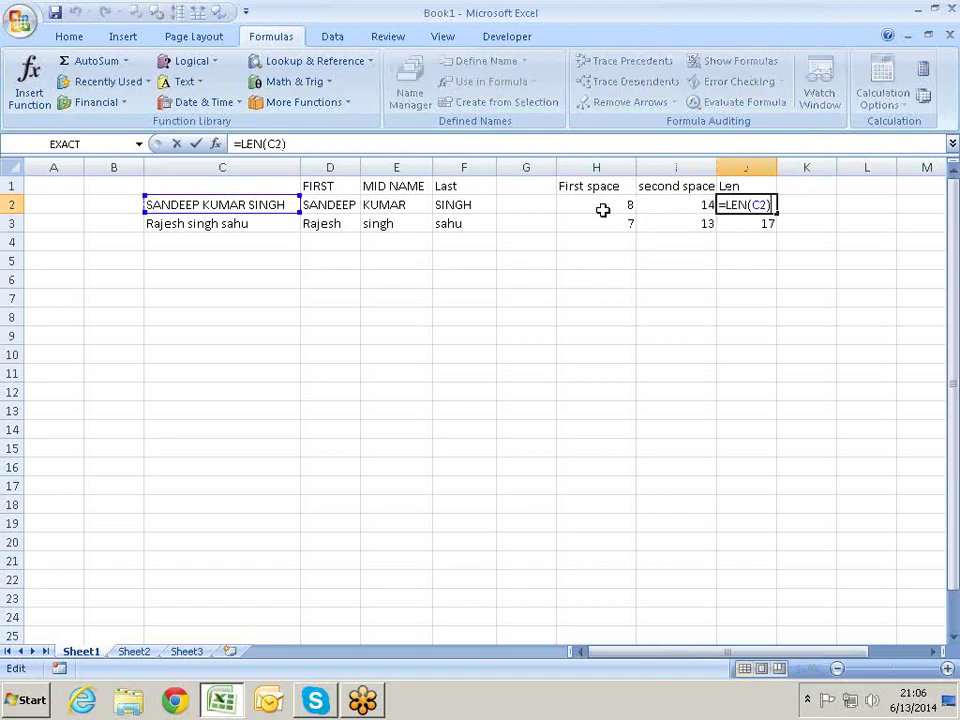
pyautogui.press('Return')
pyautogui.press('Left')
pyautogui.press('Left')
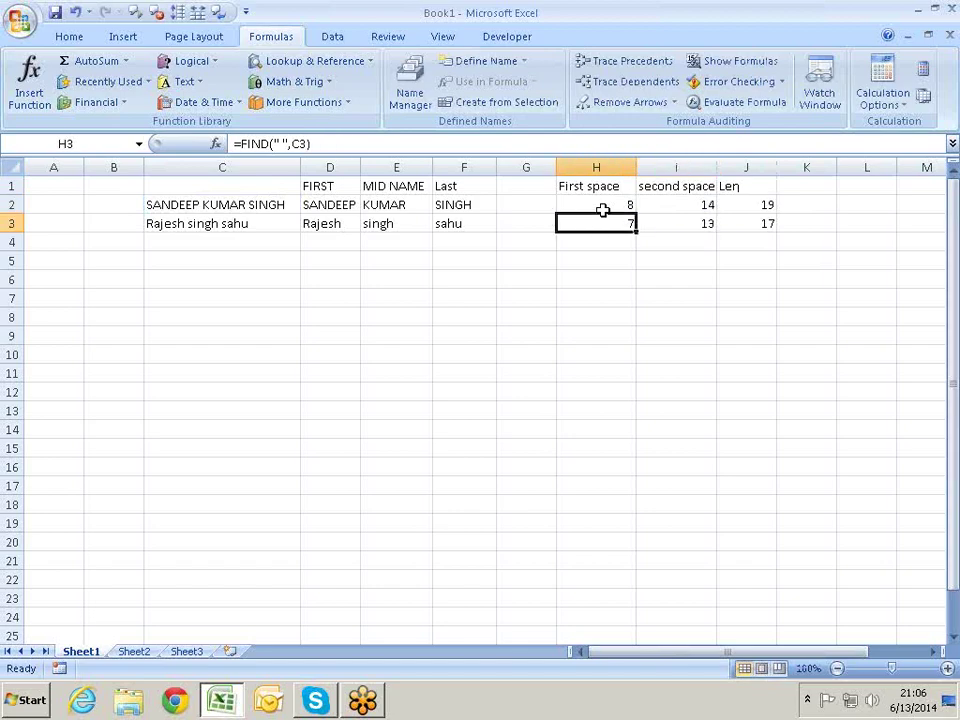
# - Check D2's LEFT formula and copy the FIND(" ",C2) expression from H2
pyautogui.hotkey('shift', 'Right')
pyautogui.hotkey('shift', 'Right')
pyautogui.press('Up')
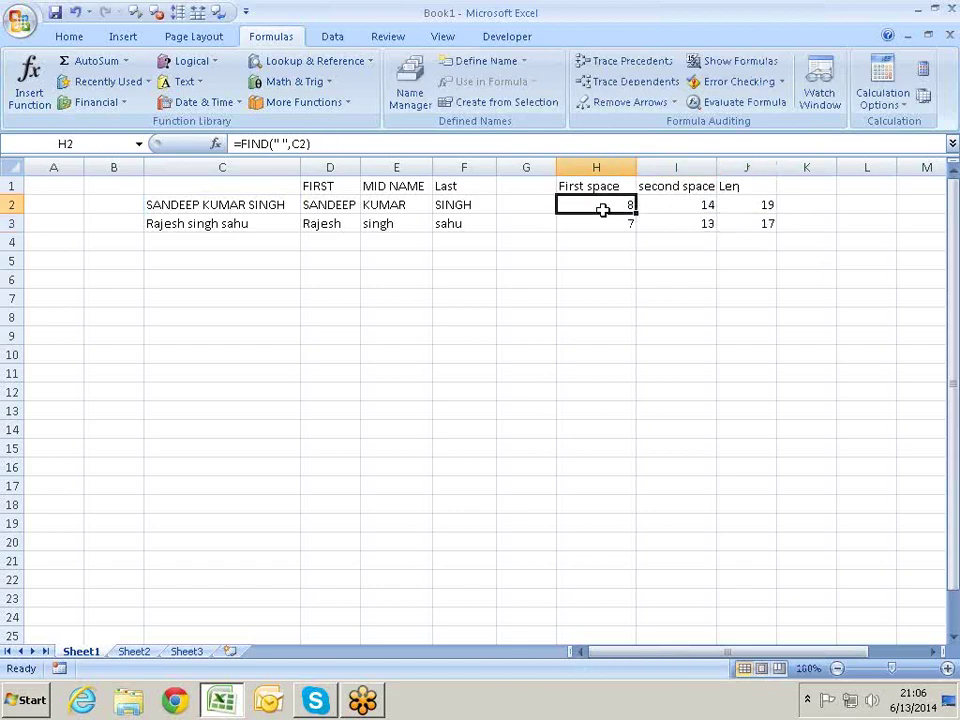
pyautogui.press('Left')
pyautogui.press('Left')
pyautogui.press('Left')
pyautogui.press('Left')
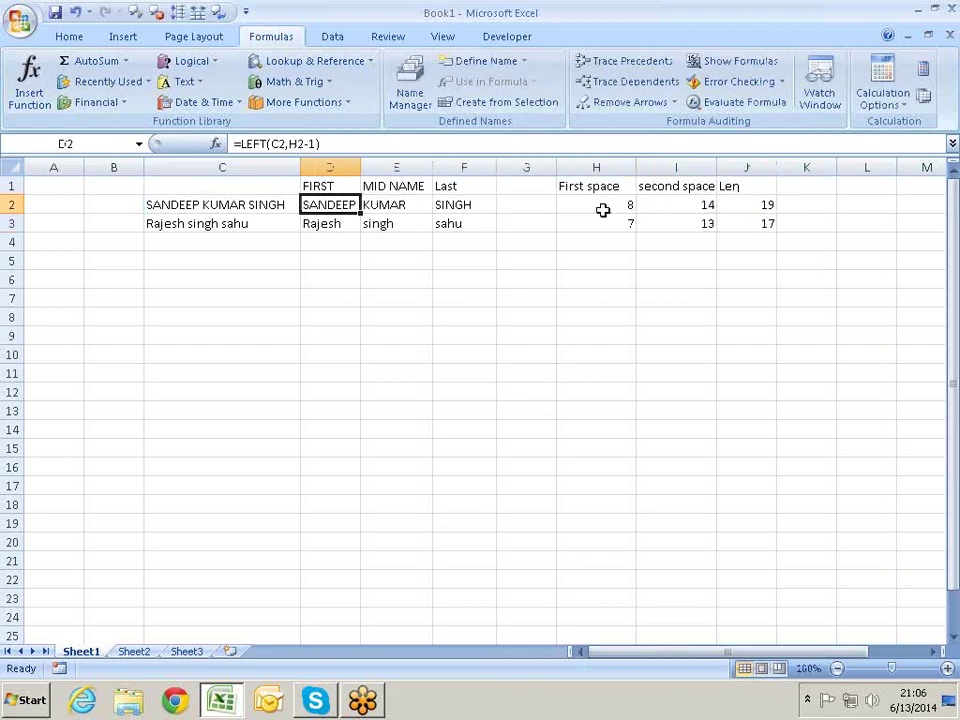
pyautogui.press('F2')
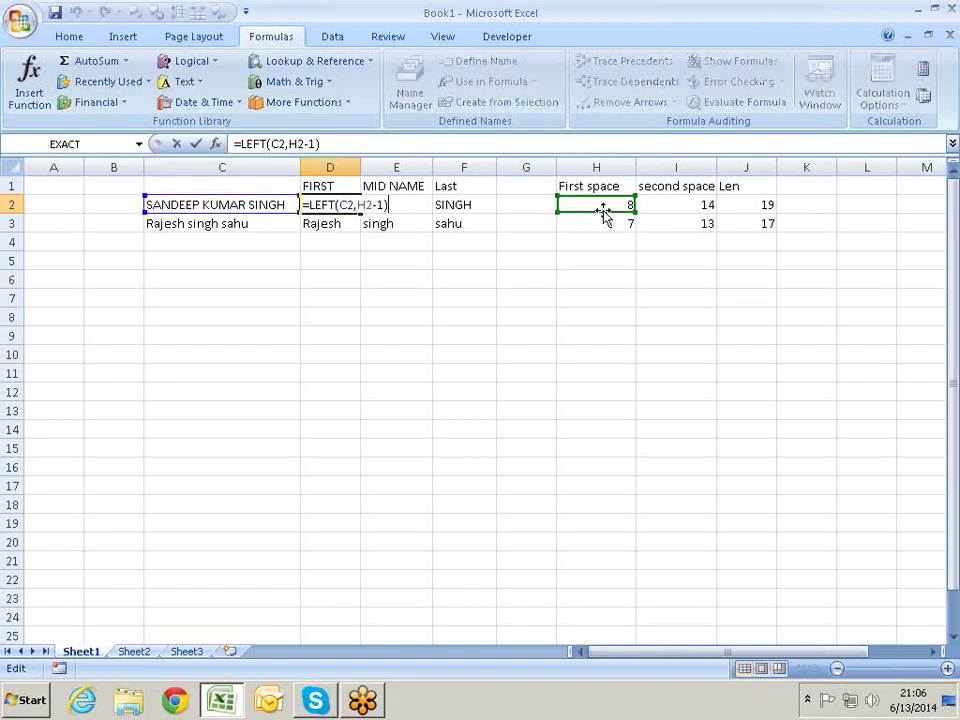
pyautogui.press('Escape')
pyautogui.press('Right')
pyautogui.press('Right')
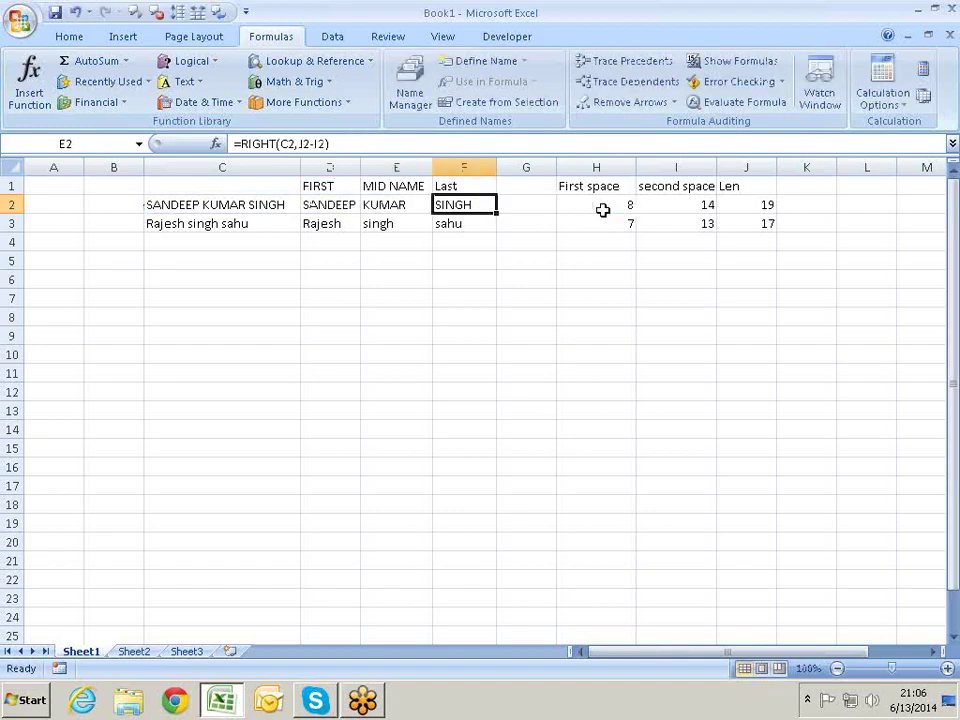
pyautogui.press('Right')
pyautogui.press('Right')
pyautogui.press('F2')
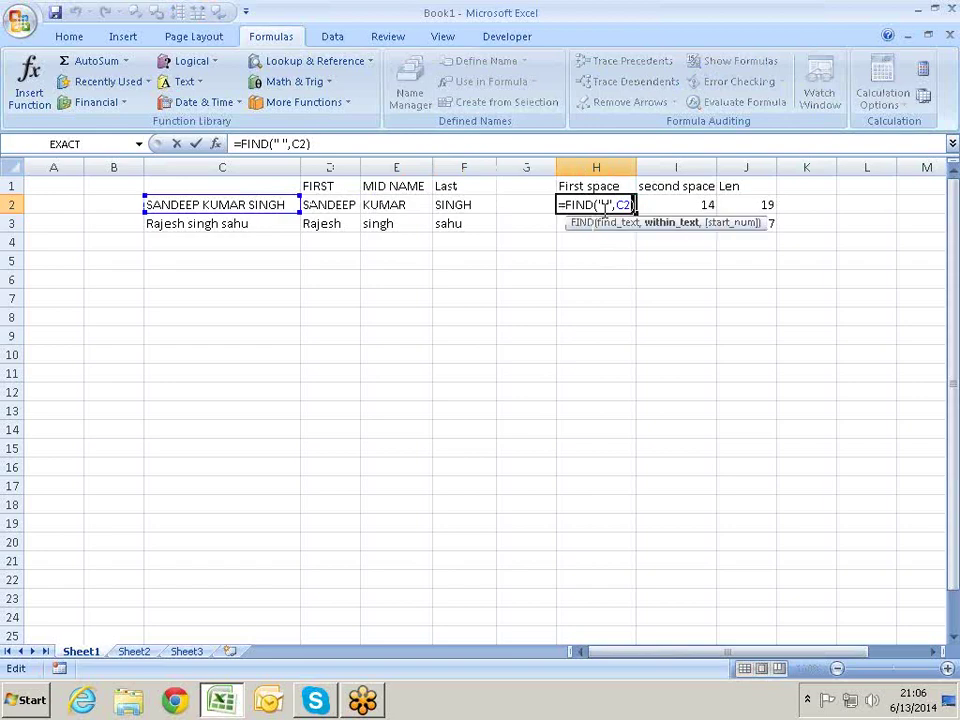
pyautogui.hotkey('shift', 'Left')
pyautogui.hotkey('shift', 'Left')
pyautogui.hotkey('shift', 'Left')
pyautogui.hotkey('shift', 'Left')
pyautogui.hotkey('shift', 'Left')
pyautogui.hotkey('shift', 'Left')
pyautogui.hotkey('shift', 'Left')
pyautogui.hotkey('ctrl', 'c')
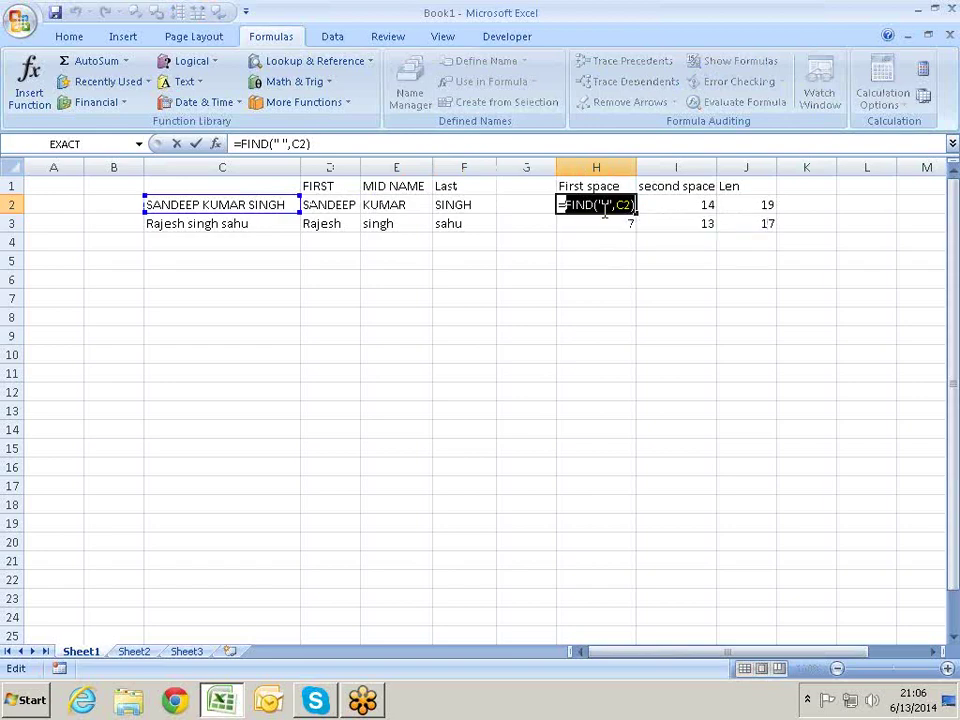
pyautogui.press('Escape')
# - Replace H2 in D2 so it reads =LEFT(C2,FIND(" ",C2)-1), still giving SANDEEP
pyautogui.press('Left')
pyautogui.press('Left')
pyautogui.press('Left')
pyautogui.press('Left')
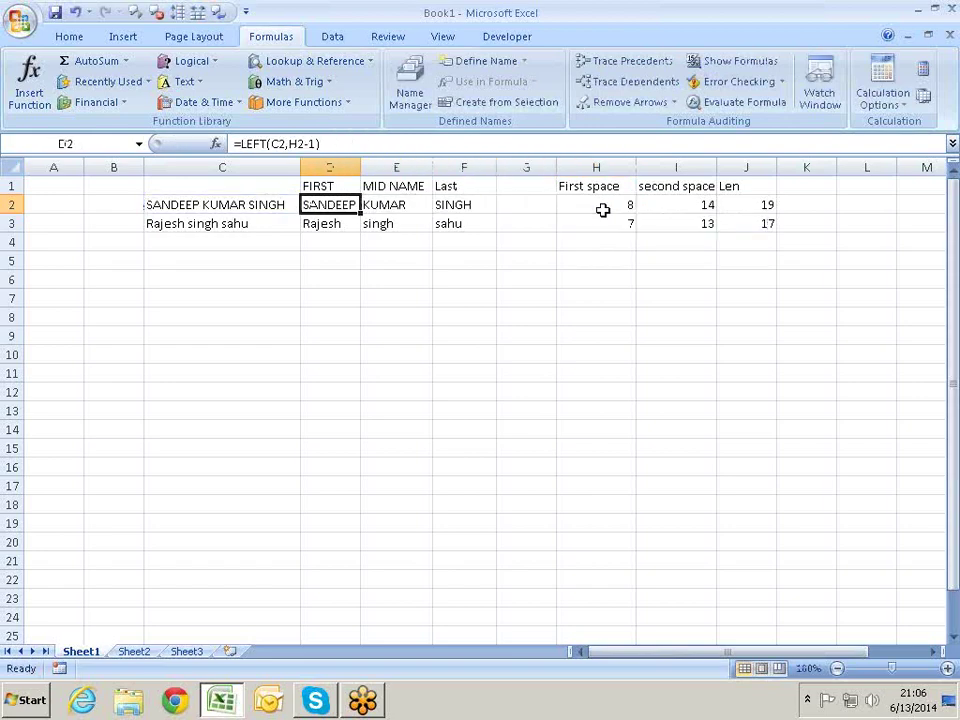
pyautogui.press('F2')
pyautogui.press('Left')
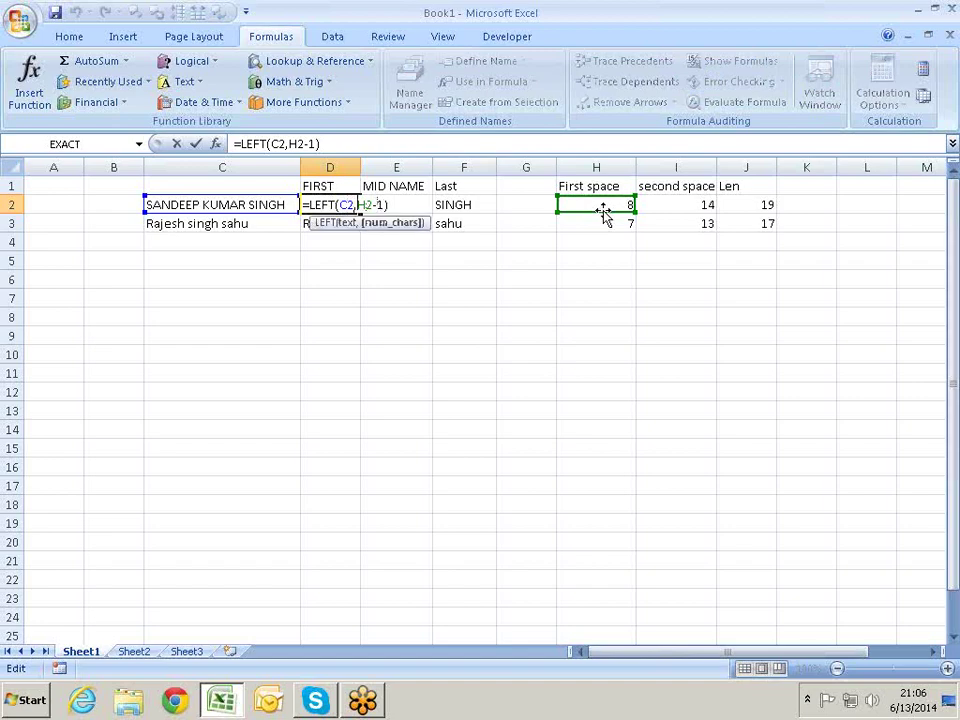
pyautogui.hotkey('shift', 'Left')
pyautogui.hotkey('shift', 'Left')
pyautogui.hotkey('ctrl', 'v')
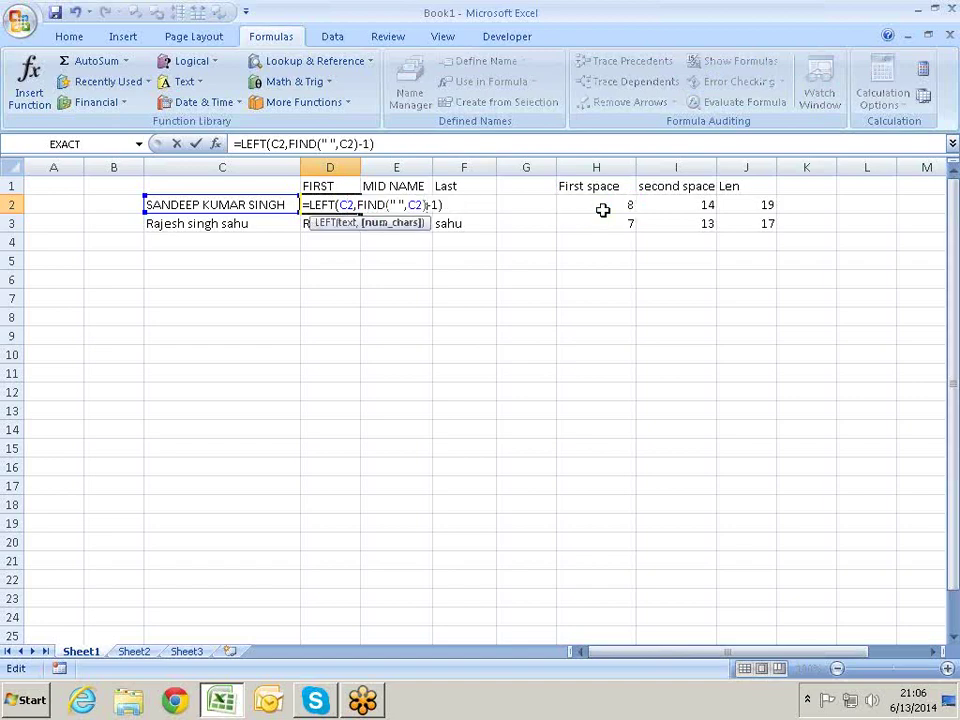
pyautogui.press('Return')
pyautogui.press('Up')
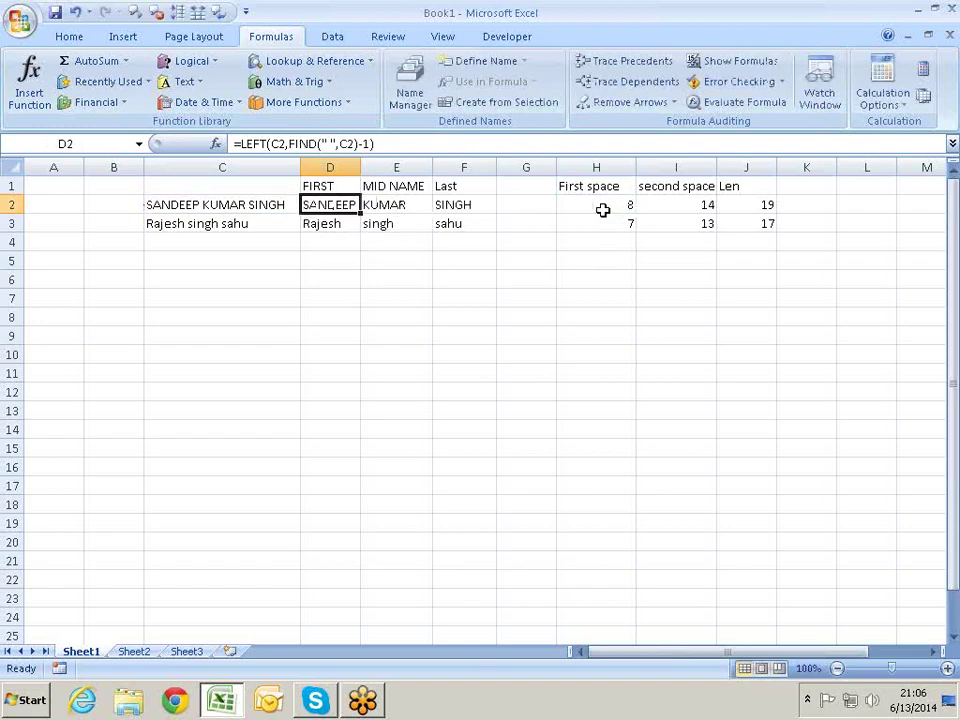
pyautogui.press('F2')
# - Check E2's MID formula and copy FIND(" ",C2) from H2
pyautogui.press('Return')
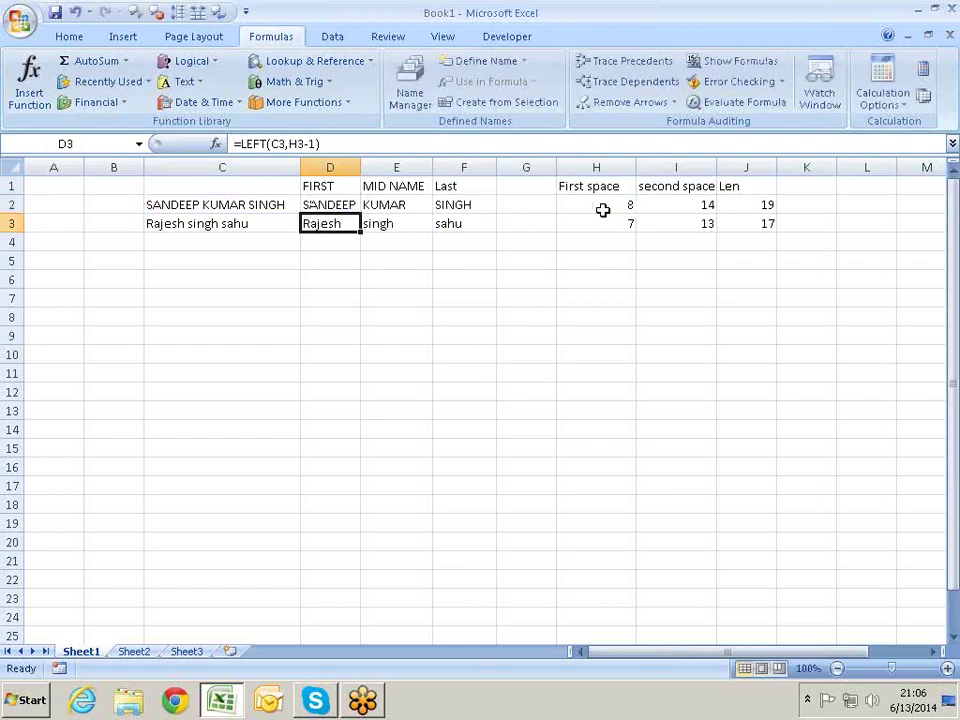
pyautogui.press('Up')
pyautogui.press('Right')
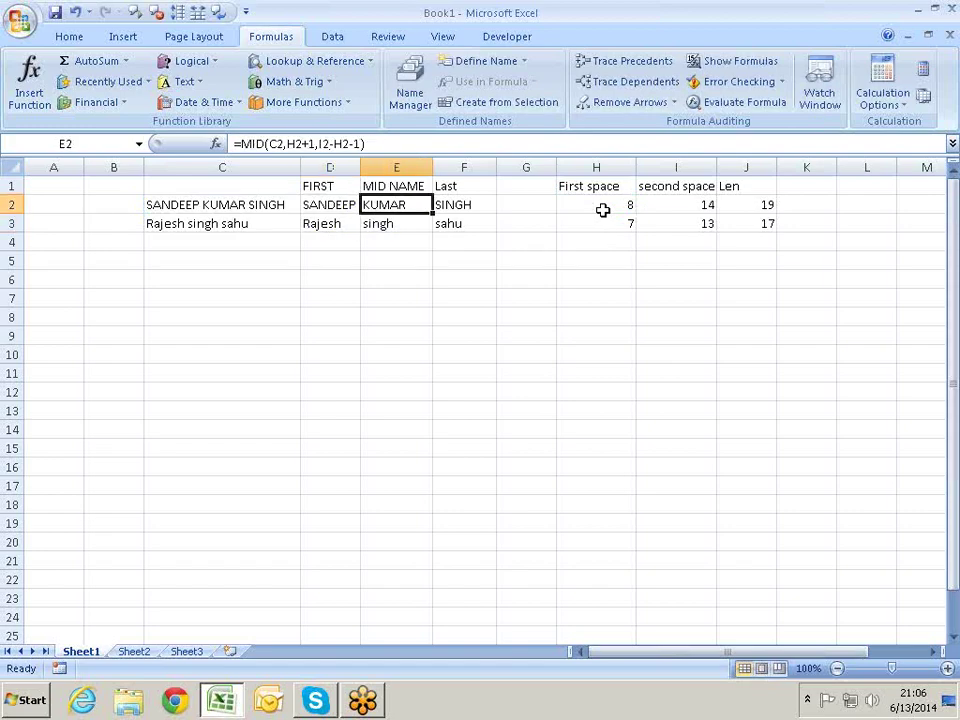
pyautogui.press('F2')
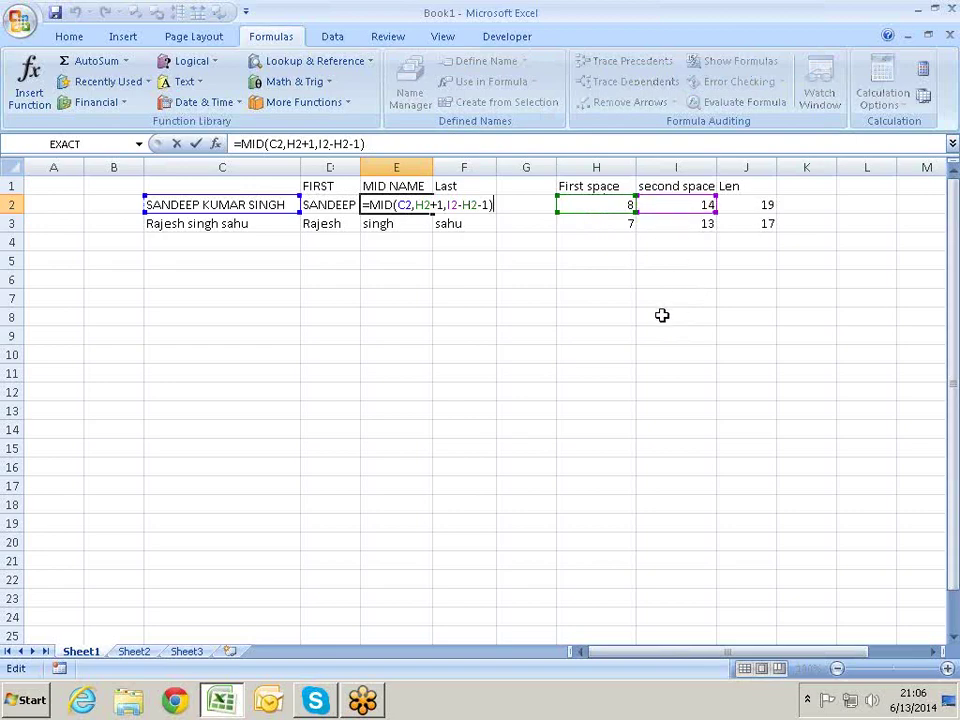
pyautogui.press('Escape')
pyautogui.press('Right')
pyautogui.press('Right')
pyautogui.press('Right')
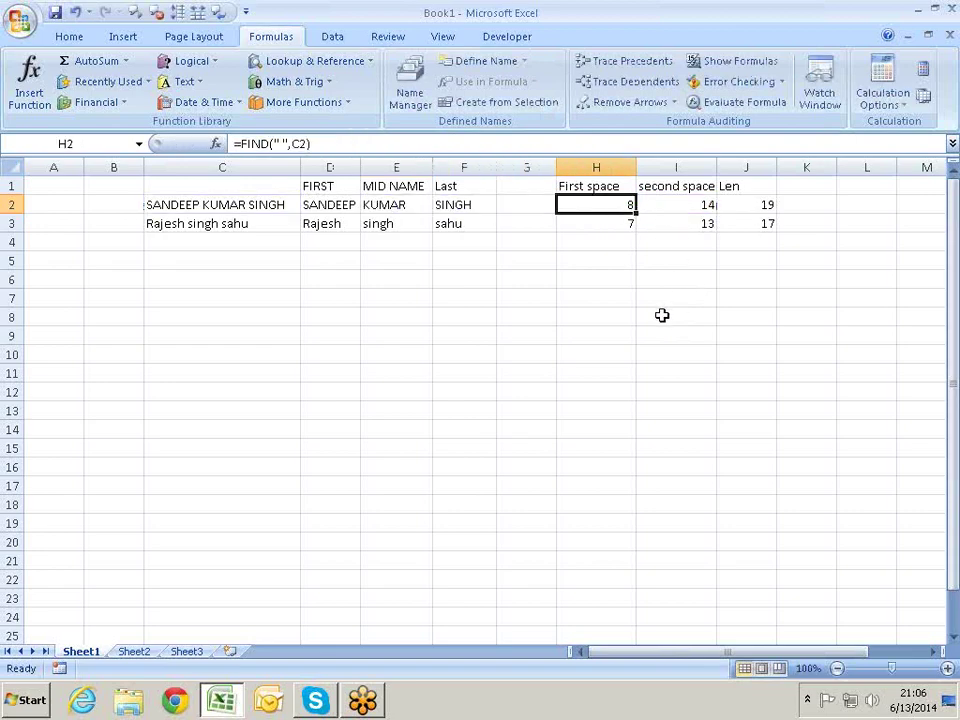
pyautogui.press('F2')
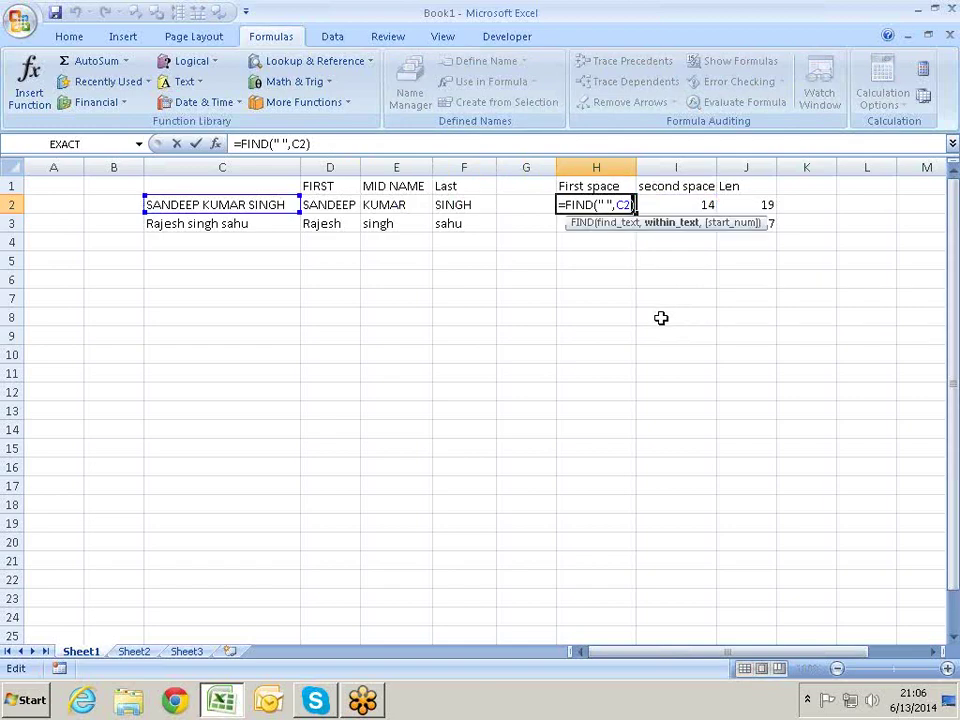
pyautogui.hotkey('shift', 'Left')
pyautogui.hotkey('shift', 'Left')
pyautogui.hotkey('shift', 'Left')
pyautogui.hotkey('shift', 'Left')
pyautogui.hotkey('shift', 'Left')
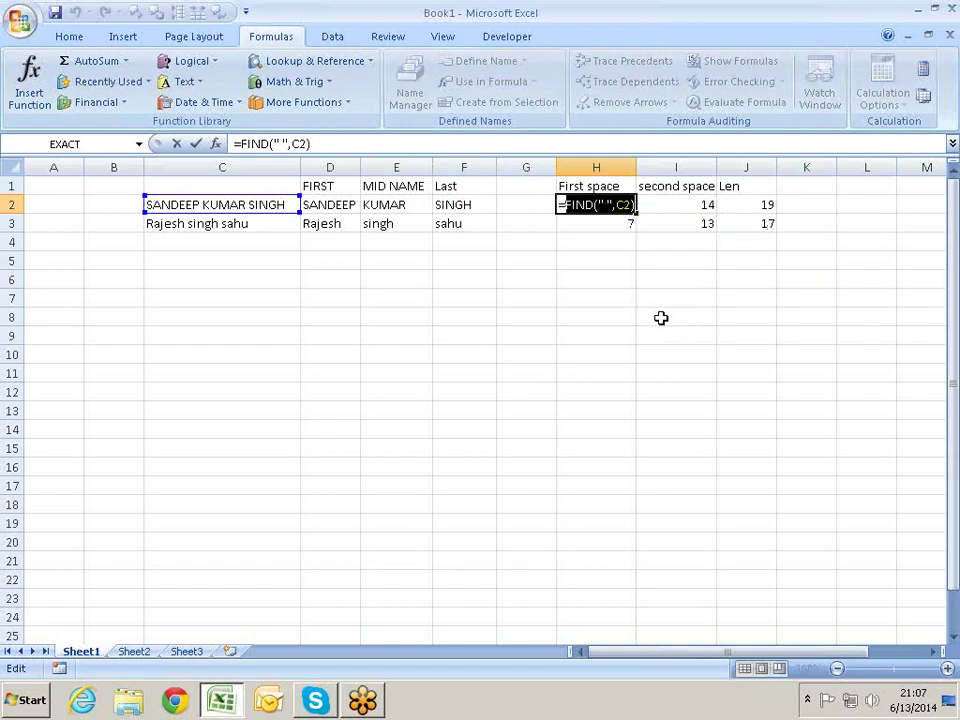
# - Replace both H2 references in E2's MID formula with FIND(" ",C2)
pyautogui.press('Escape')
pyautogui.press('Left')
pyautogui.press('Left')
pyautogui.press('Left')
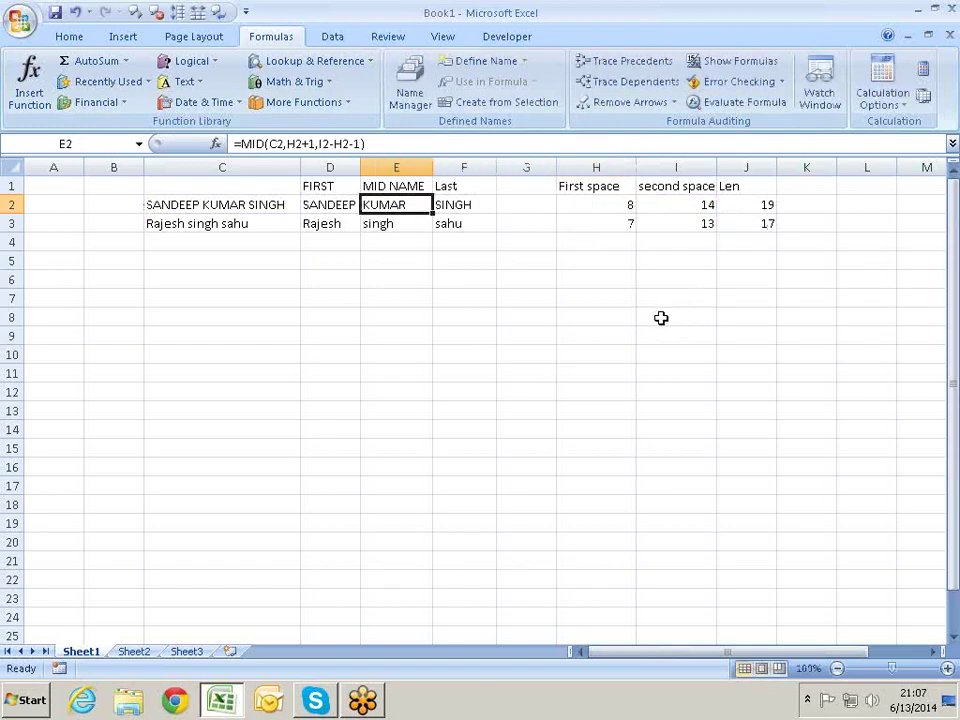
pyautogui.press('F2')
pyautogui.press('Left')
pyautogui.press('Left')
pyautogui.press('Left')
pyautogui.press('Left')
pyautogui.press('Left')
pyautogui.press('Left')
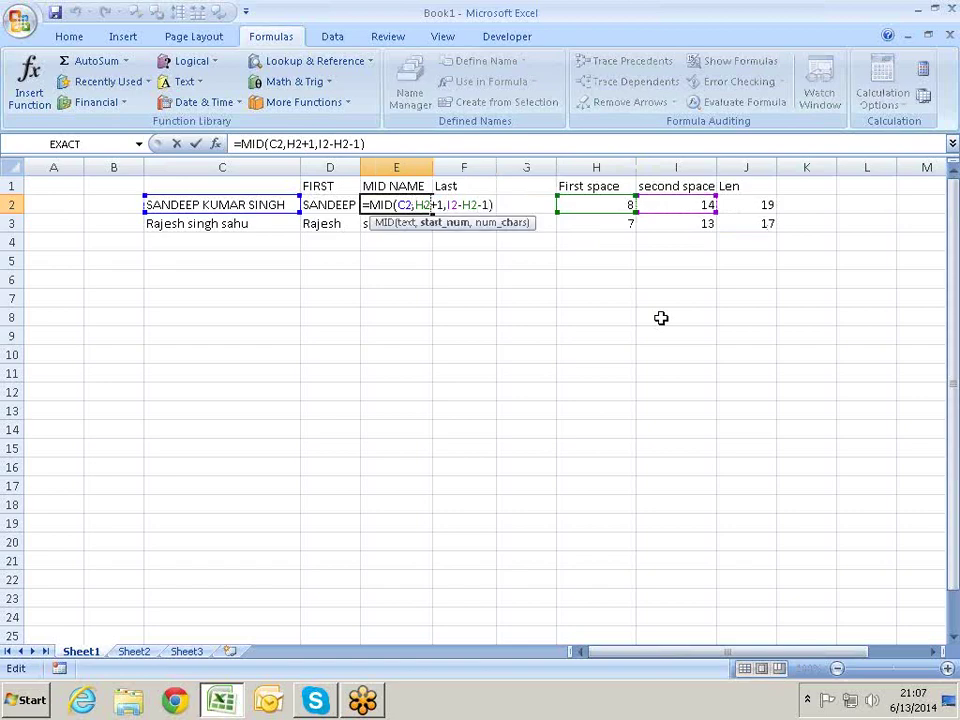
pyautogui.hotkey('shift', 'Left')
pyautogui.hotkey('shift', 'Left')
pyautogui.hotkey('ctrl', 'v')
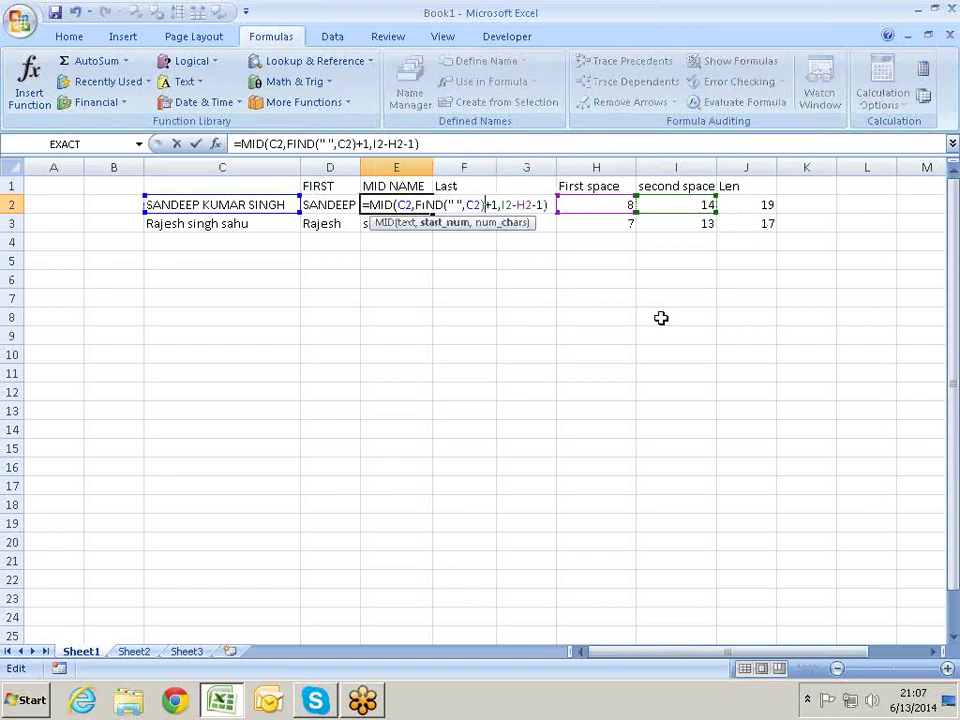
pyautogui.press('Right')
pyautogui.press('Right')
pyautogui.press('Right')
pyautogui.press('Right')
pyautogui.press('Right')
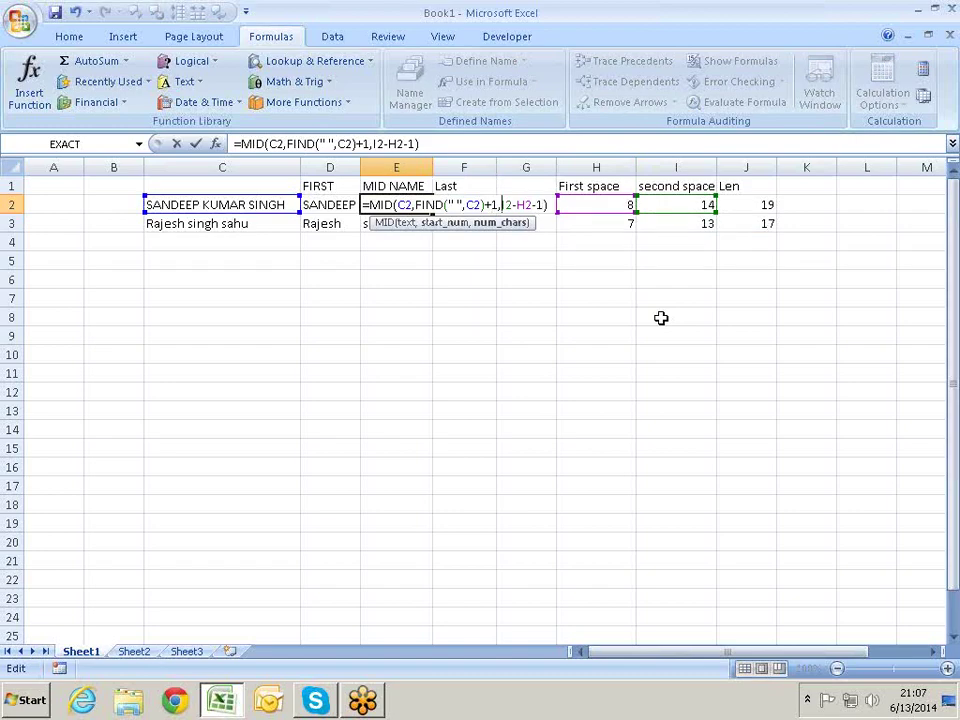
pyautogui.press('Right')
pyautogui.press('Right')
pyautogui.press('Right')
pyautogui.hotkey('shift', 'Left')
pyautogui.hotkey('shift', 'Left')
pyautogui.press('BackSpace')
pyautogui.hotkey('ctrl', 'v')
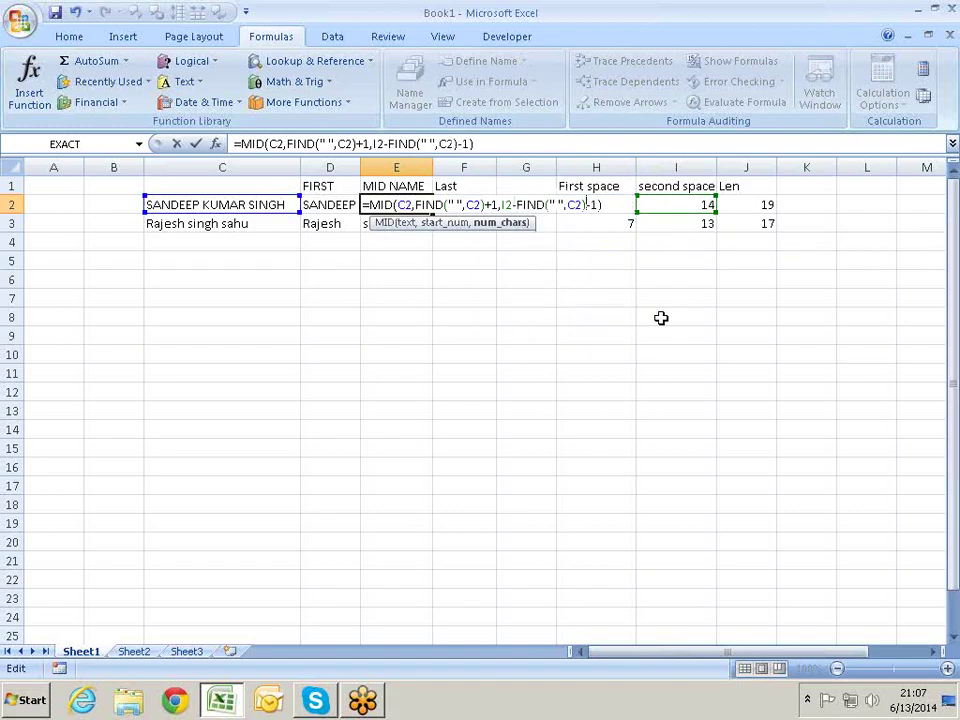
pyautogui.press('Return')
# - Copy the second-space expression FIND(" ",C2,FIND(" ",C2)+1) from I2
pyautogui.press('Up')
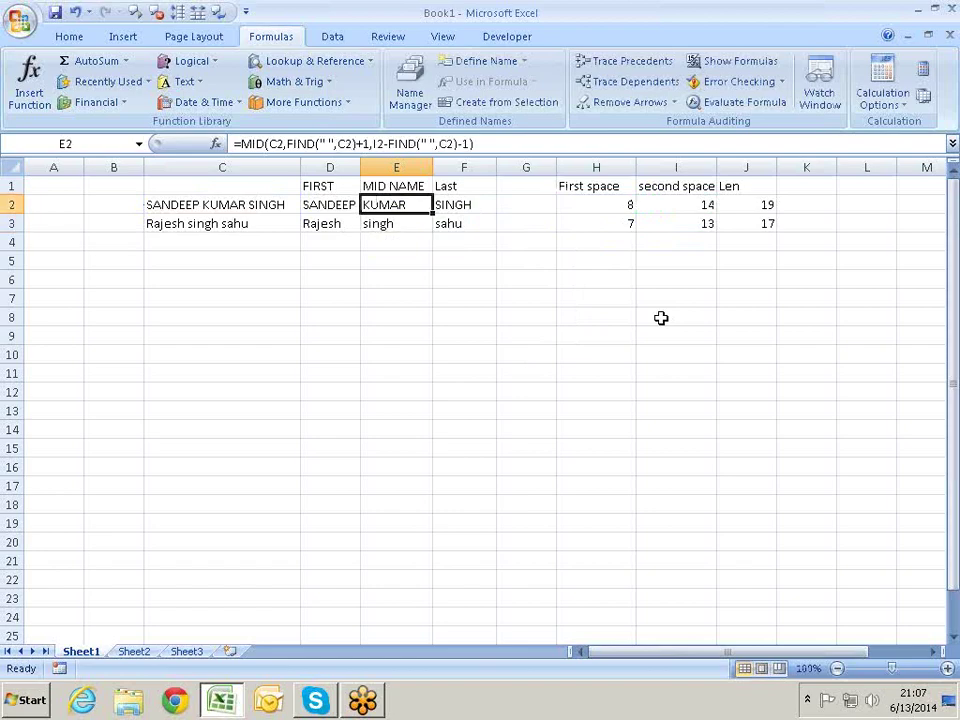
pyautogui.press('F2')
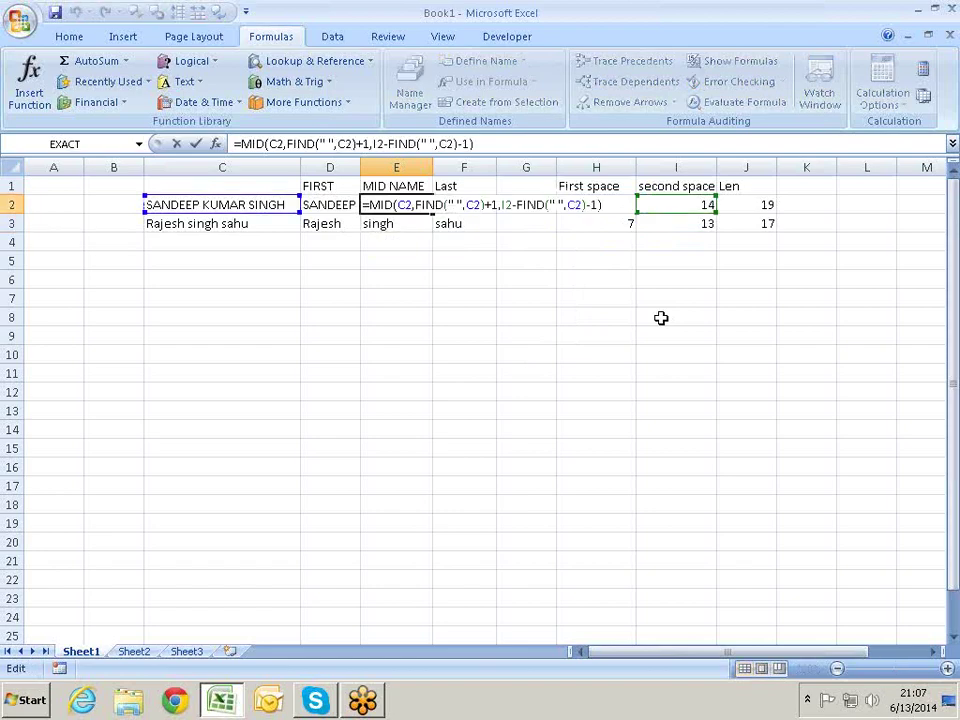
pyautogui.press('Return')
pyautogui.press('Up')
pyautogui.press('Up')
pyautogui.press('Down')
pyautogui.press('Right')
pyautogui.press('Right')
pyautogui.press('Right')
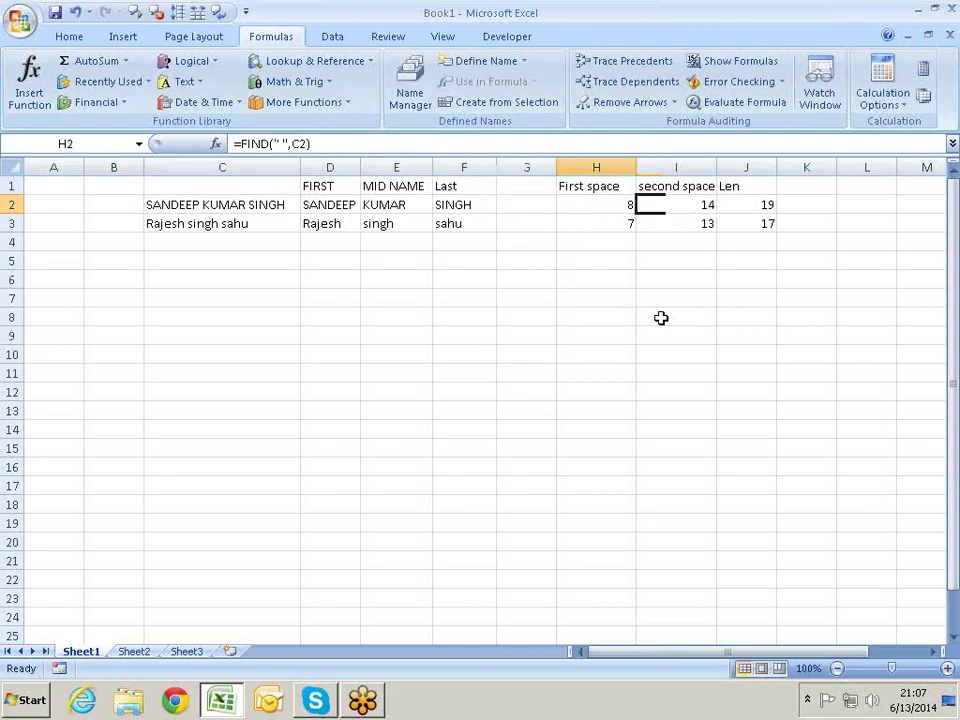
pyautogui.press('Right')
pyautogui.press('F2')
pyautogui.hotkey('shift', 'Left')
pyautogui.hotkey('shift', 'Left')
pyautogui.hotkey('shift', 'Left')
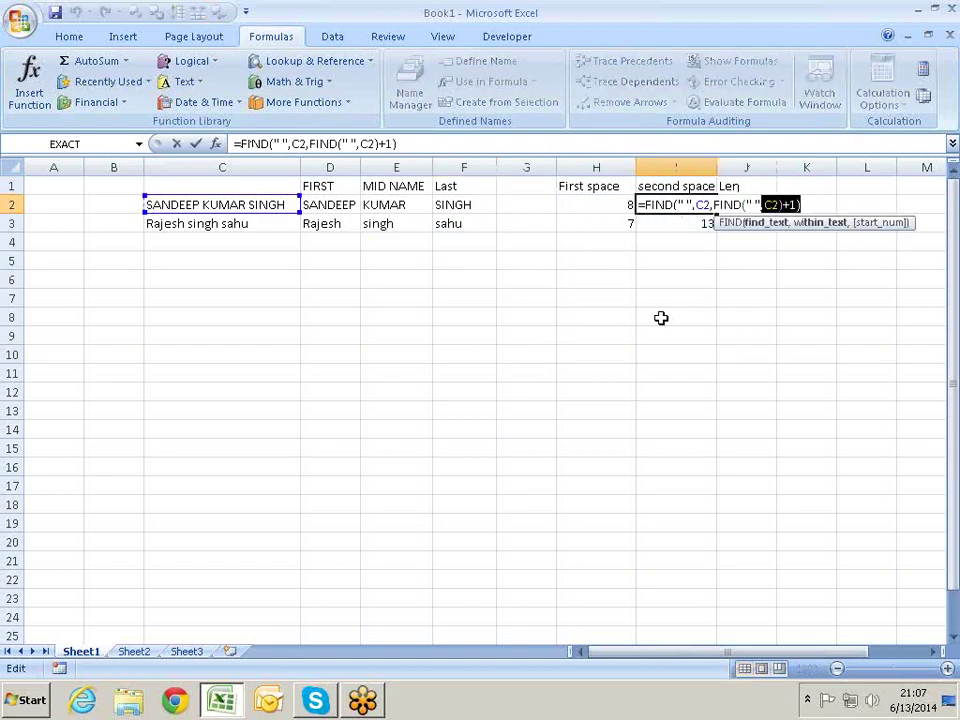
pyautogui.hotkey('shift', 'Left')
pyautogui.hotkey('shift', 'Left')
pyautogui.hotkey('shift', 'Left')
pyautogui.hotkey('shift', 'Left')
pyautogui.hotkey('shift', 'Left')
pyautogui.hotkey('shift', 'Left')
pyautogui.hotkey('shift', 'Left')
pyautogui.hotkey('ctrl', 'c')
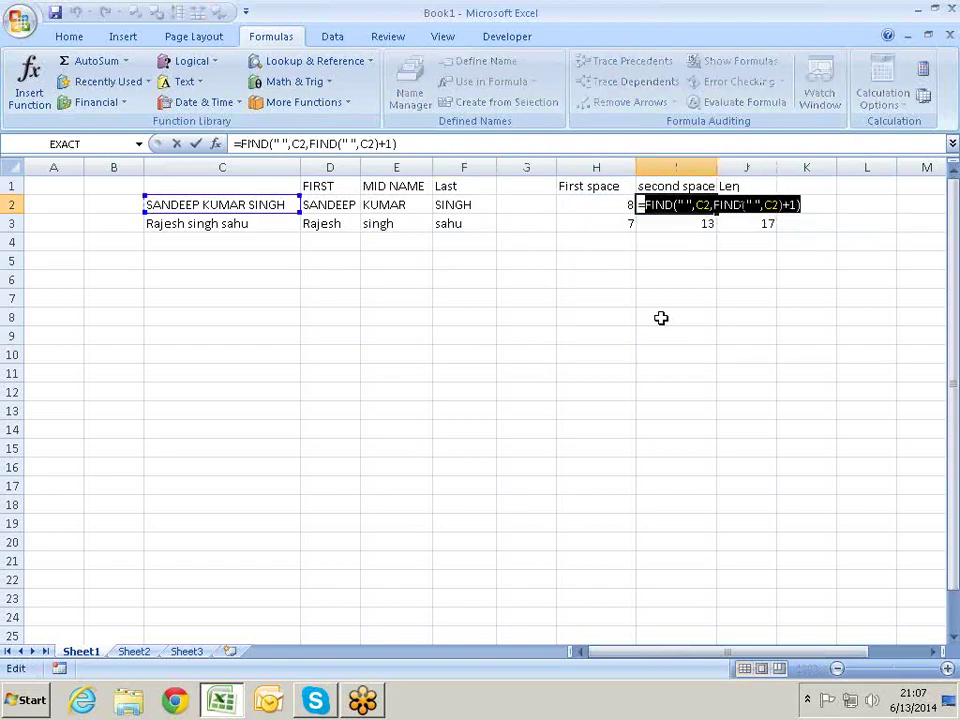
# - Swap the I2 reference in E2 for that second-space FIND expression, still returning KUMAR
pyautogui.press('Escape')
pyautogui.press('Left')
pyautogui.press('Left')
pyautogui.press('Left')
pyautogui.press('Left')
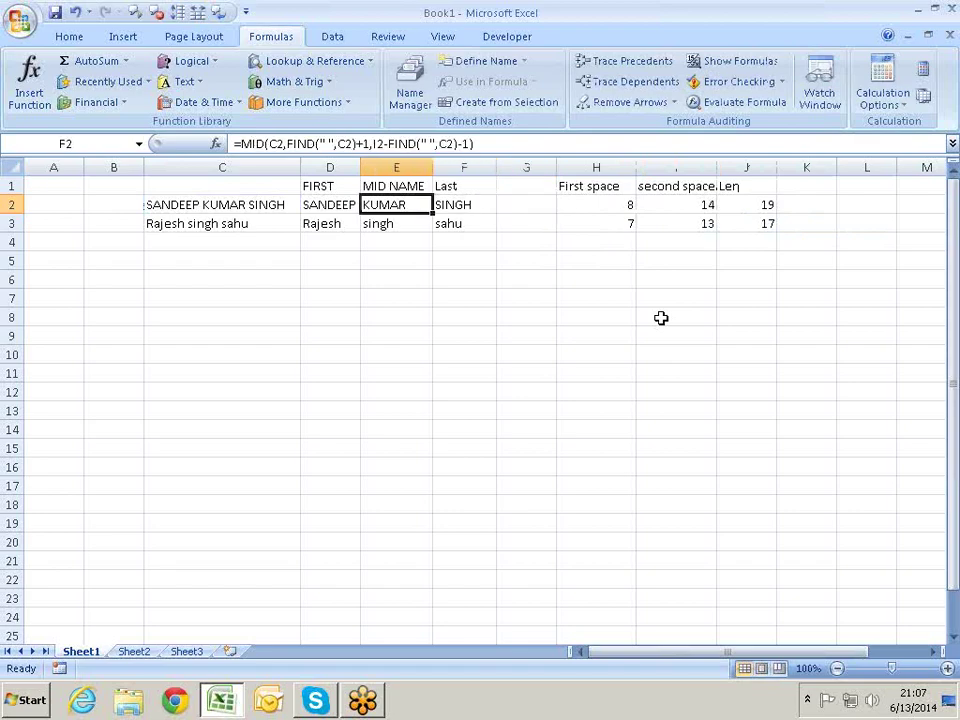
pyautogui.press('F2')
pyautogui.press('Left')
pyautogui.press('Left')
pyautogui.press('Left')
pyautogui.press('Left')
pyautogui.press('Left')
pyautogui.press('Left')
pyautogui.press('Left')
pyautogui.press('Left')
pyautogui.press('Left')
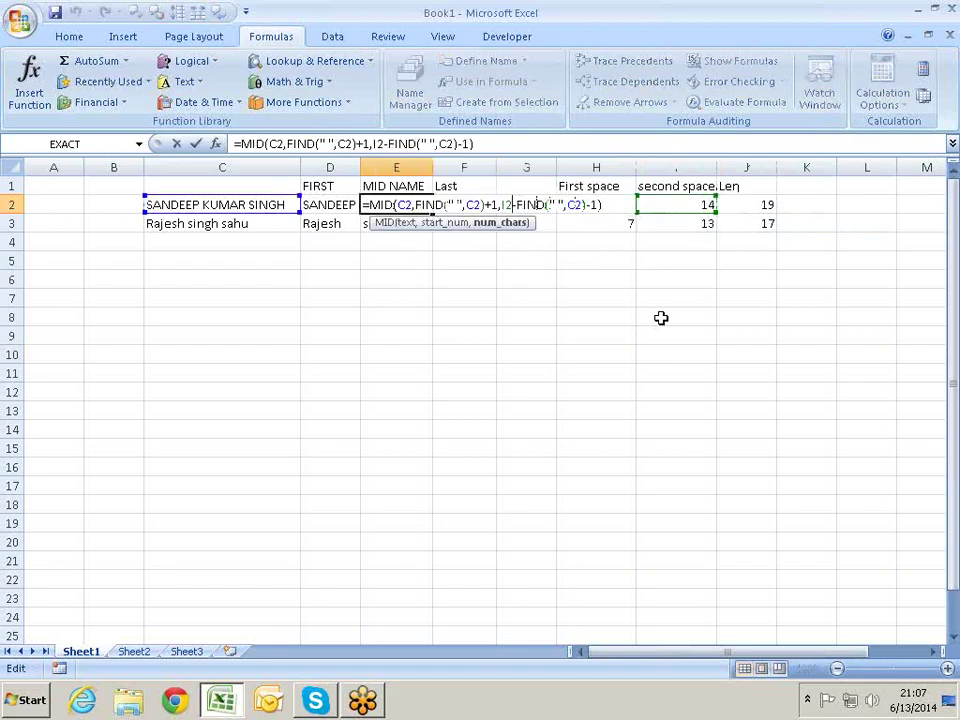
pyautogui.hotkey('shift', 'Left')
pyautogui.hotkey('shift', 'Left')
pyautogui.hotkey('ctrl', 'v')
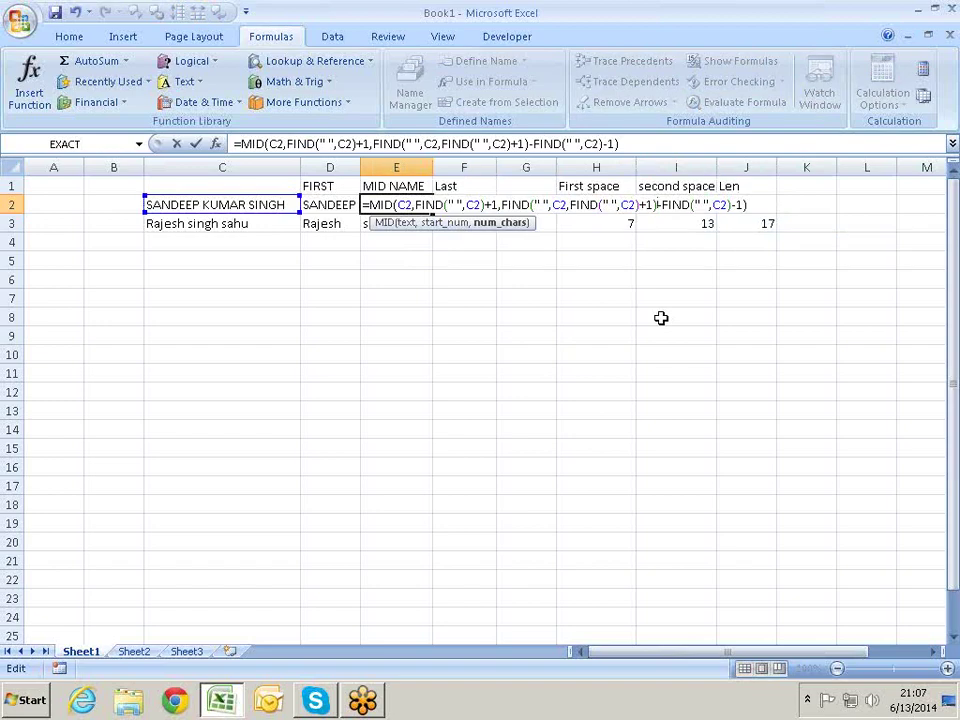
pyautogui.press('Return')
# - Look at F2's last-name formula and the LEN formula in J2
pyautogui.press('Up')
pyautogui.press('Right')
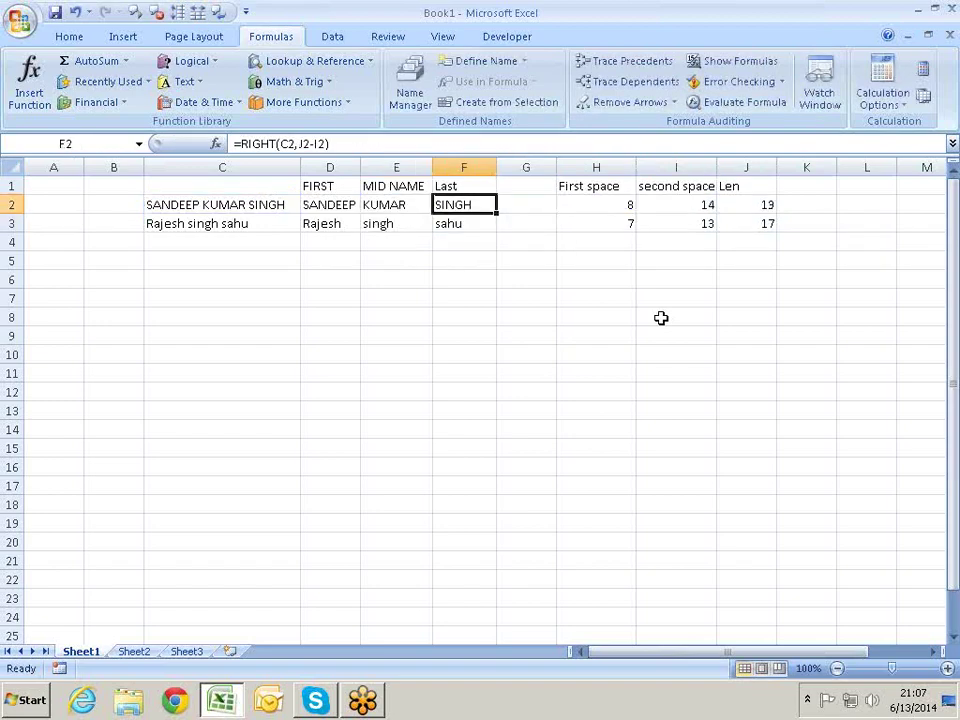
pyautogui.press('F2')
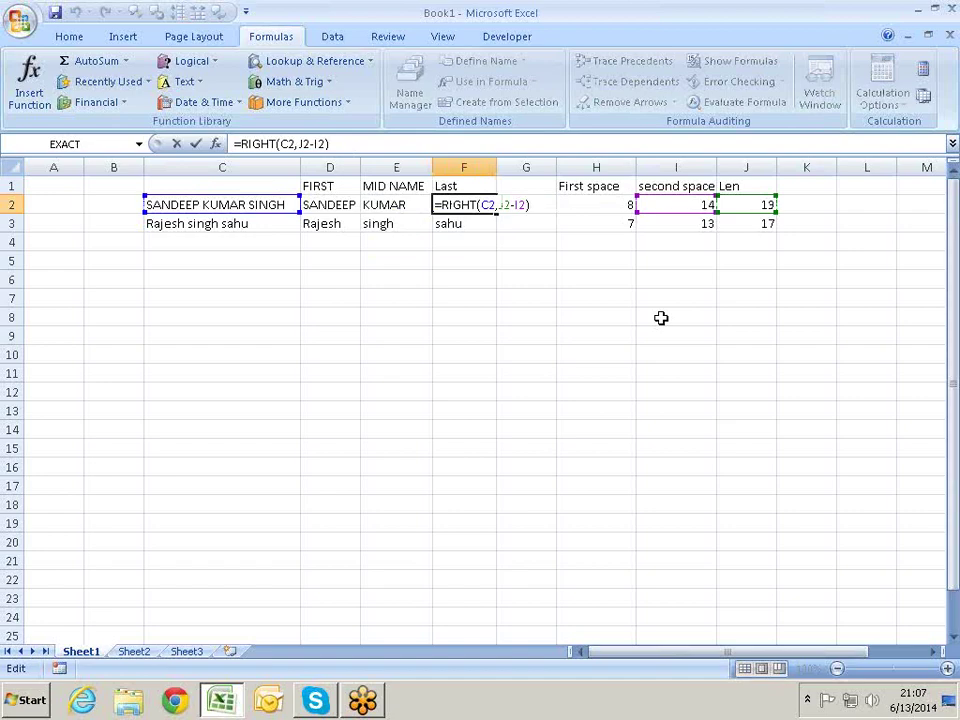
pyautogui.hotkey('ctrl', 'Return')
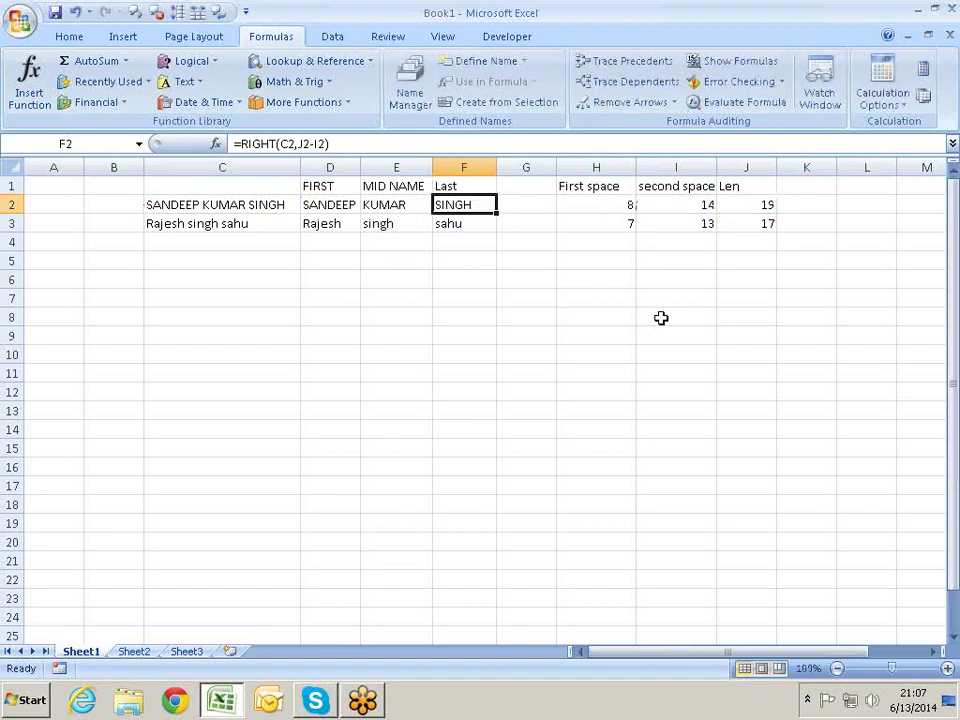
pyautogui.press('Right')
pyautogui.press('Right')
pyautogui.press('Right')
pyautogui.press('Right')
pyautogui.press('F2')
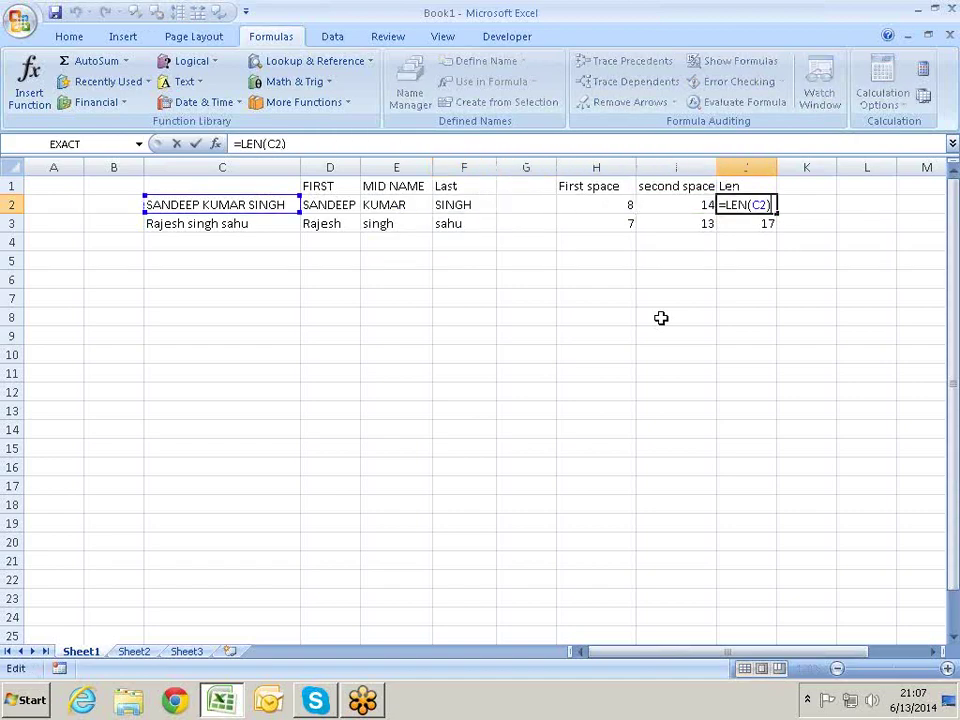
pyautogui.hotkey('shift', 'Home')
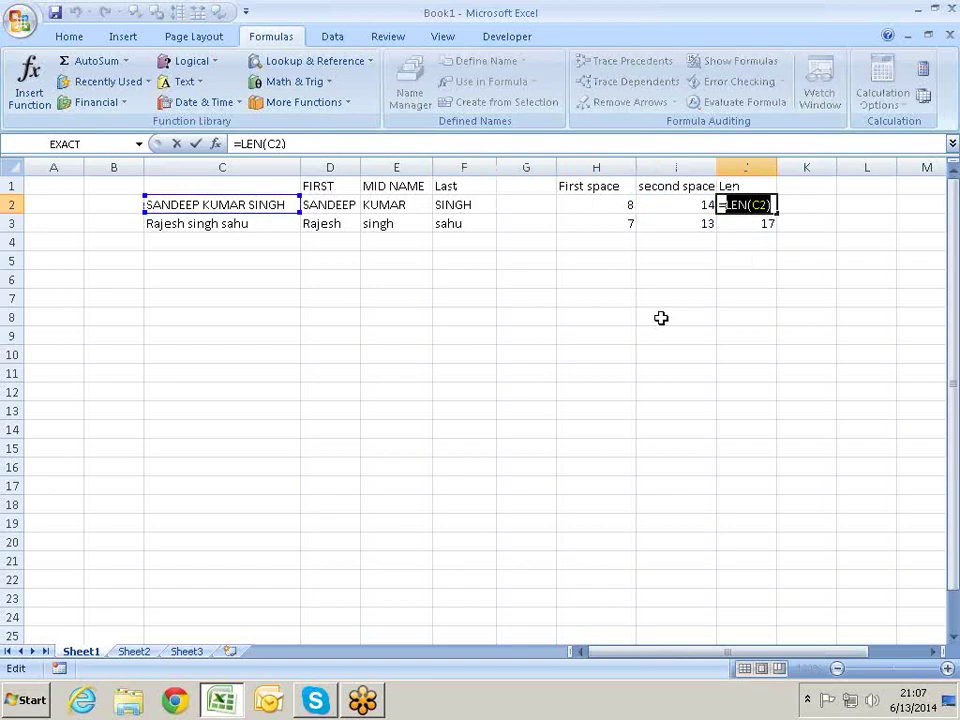
# - Replace the J2 reference in F2's formula with LEN(C2)
pyautogui.press('Escape')
pyautogui.press('Left')
pyautogui.press('Left')
pyautogui.press('Left')
pyautogui.press('Left')
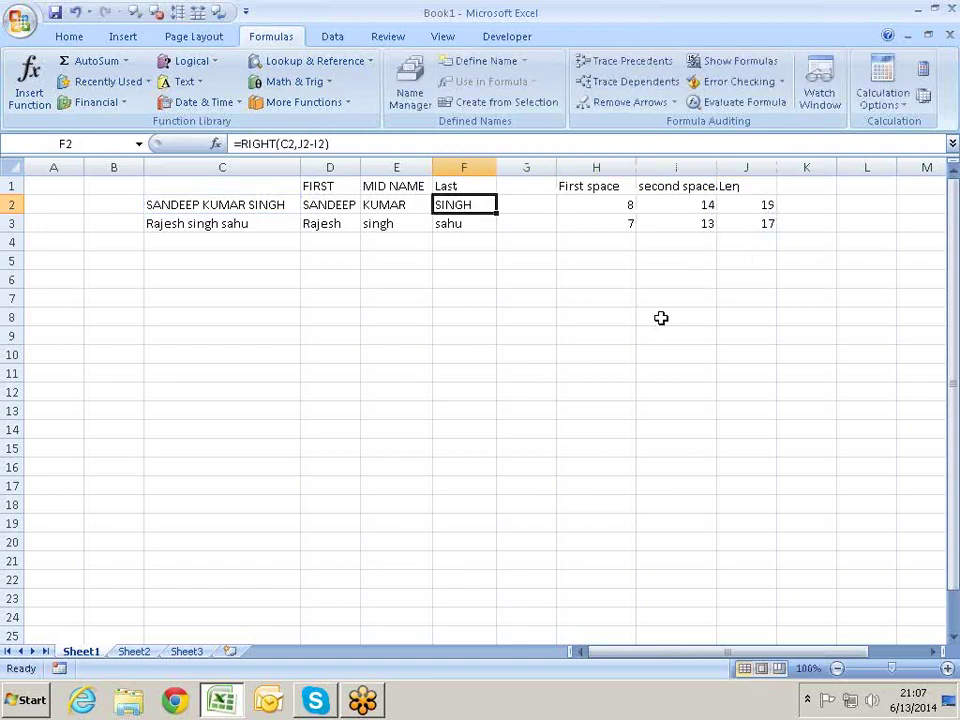
pyautogui.press('F2')
pyautogui.press('Left')
pyautogui.press('Left')
pyautogui.press('Left')
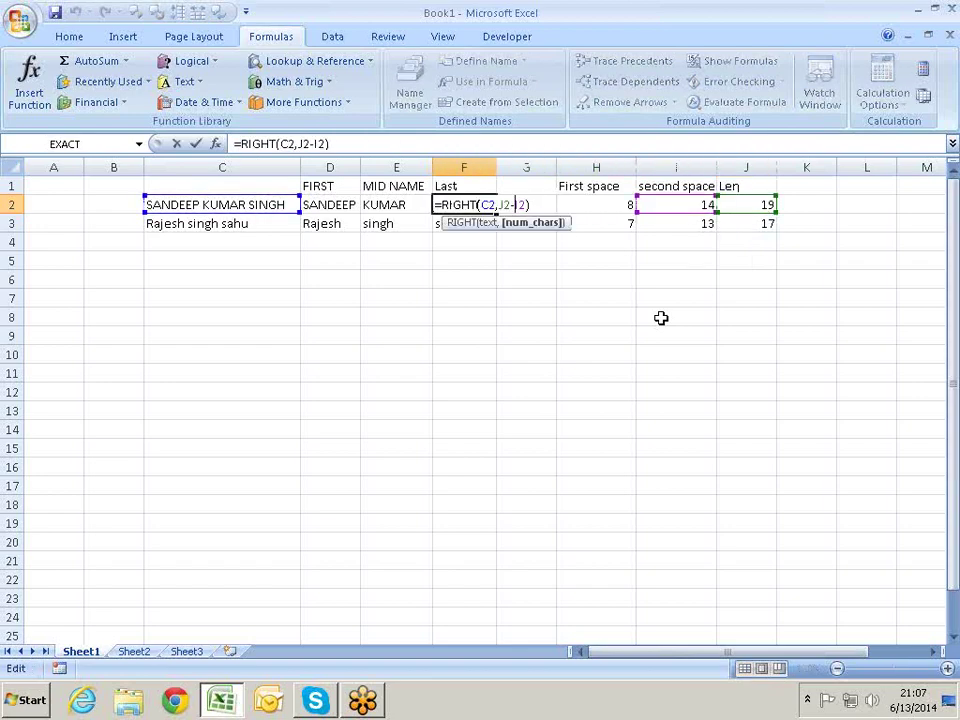
pyautogui.press('Left')
pyautogui.press('Left')
pyautogui.hotkey('shift', 'Right')
pyautogui.hotkey('shift', 'Right')
pyautogui.write('LEN(C2)')
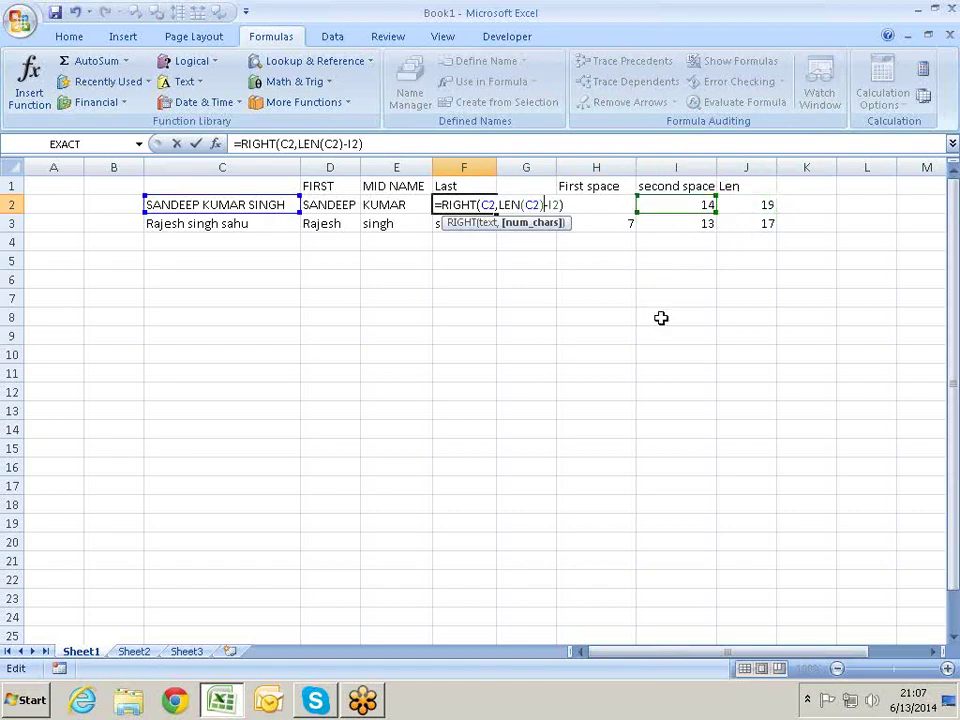
pyautogui.press('Return')
# - Copy the second-space FIND expression from I2
pyautogui.press('Up')
pyautogui.press('Right')
pyautogui.press('Right')
pyautogui.press('Right')
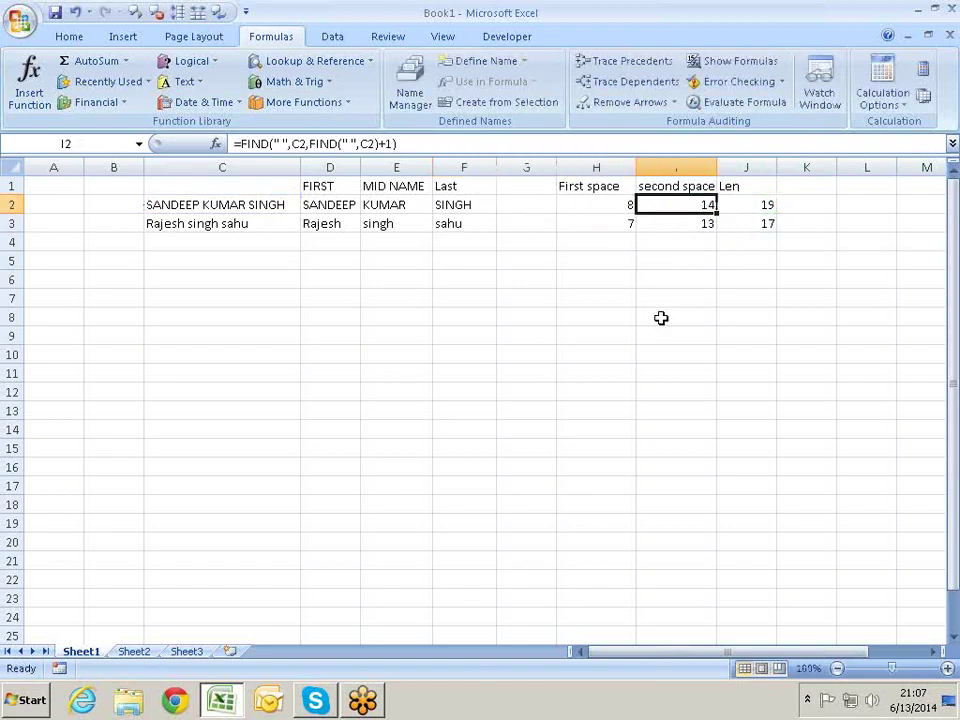
pyautogui.press('F2')
pyautogui.hotkey('shift', 'Left')
pyautogui.hotkey('shift', 'Left')
pyautogui.hotkey('shift', 'Left')
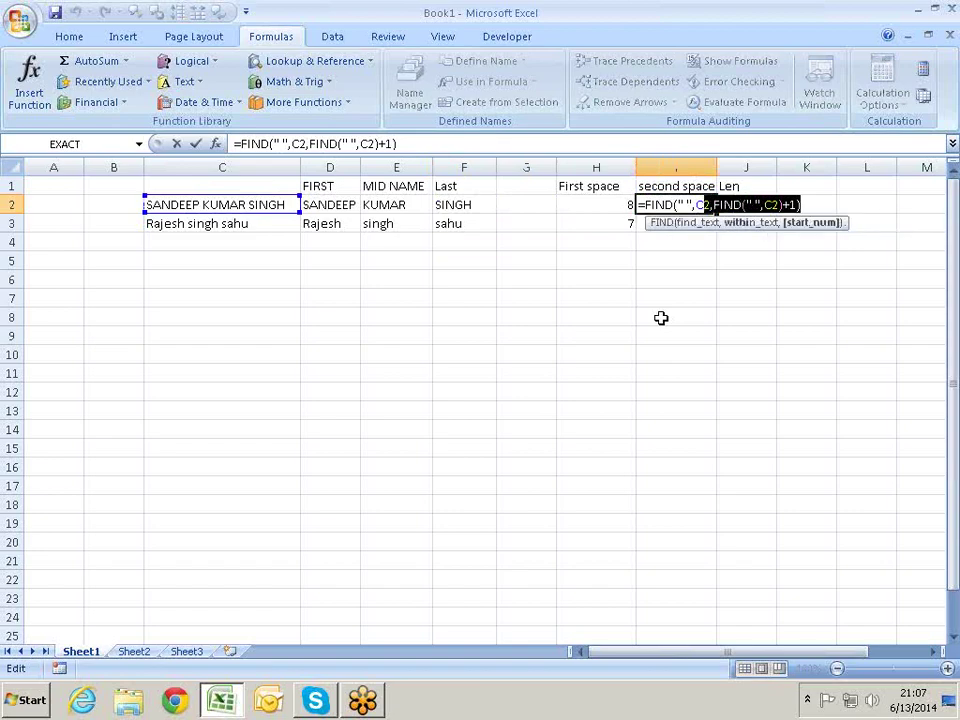
pyautogui.hotkey('shift', 'Left')
pyautogui.hotkey('shift', 'Left')
pyautogui.hotkey('shift', 'Left')
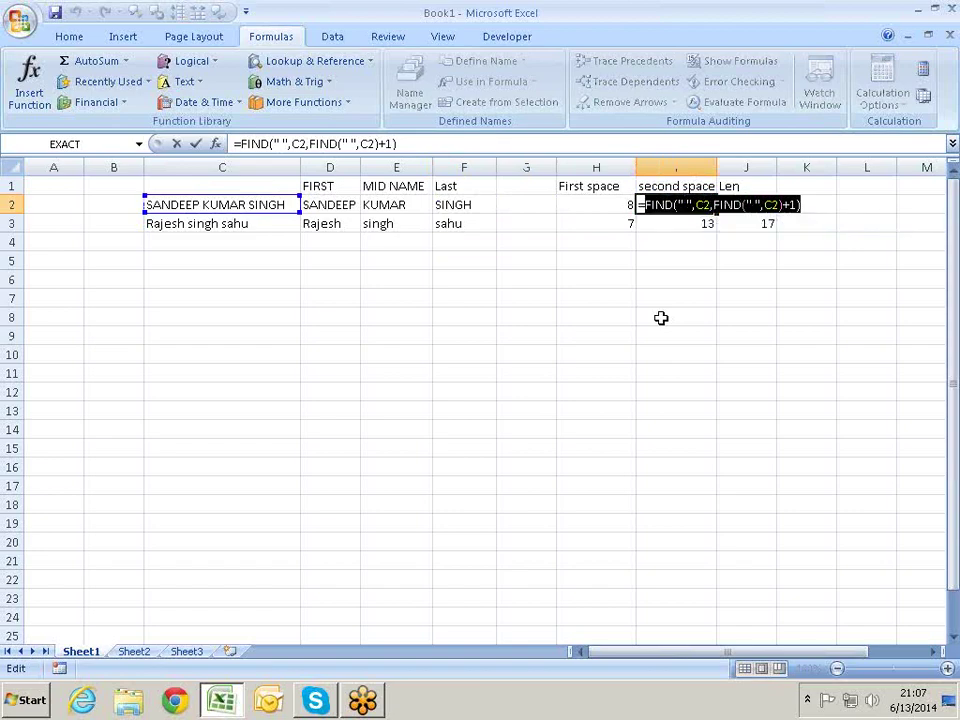
pyautogui.press('Escape')
# - Replace I2 in F2, giving =RIGHT(C2,LEN(C2)-FIND(" ",C2,FIND(" ",C2)+1))
pyautogui.press('Left')
pyautogui.press('Left')
pyautogui.press('Left')
pyautogui.press('F2')
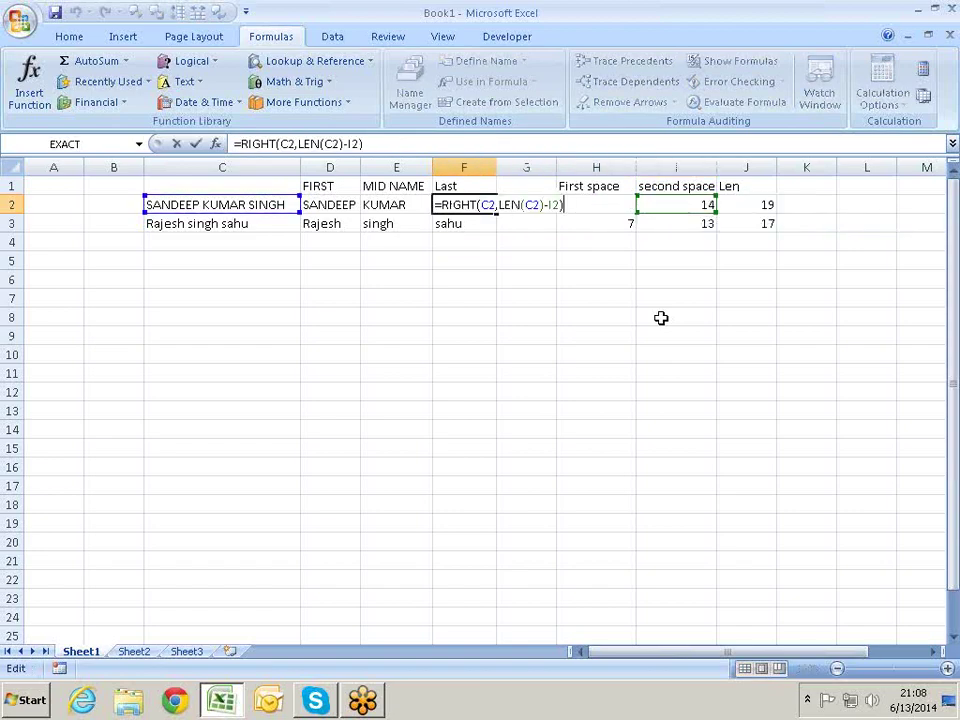
pyautogui.press('Left')
pyautogui.hotkey('shift', 'Left')
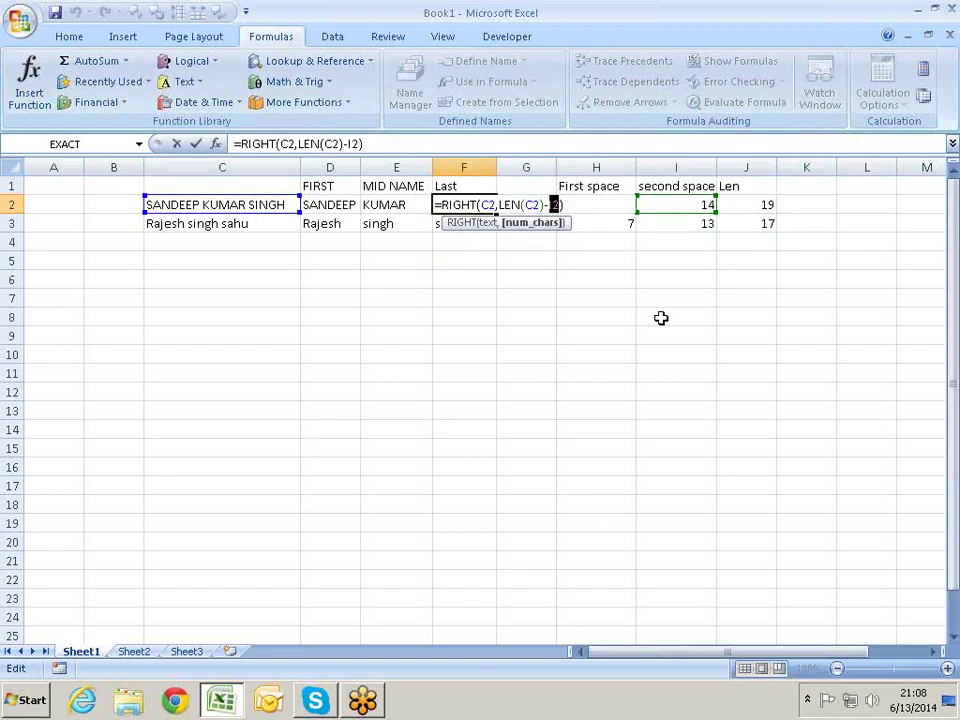
pyautogui.write('FIND(" ",C2,FIND(" ",C2)+1)')
pyautogui.press('Return')
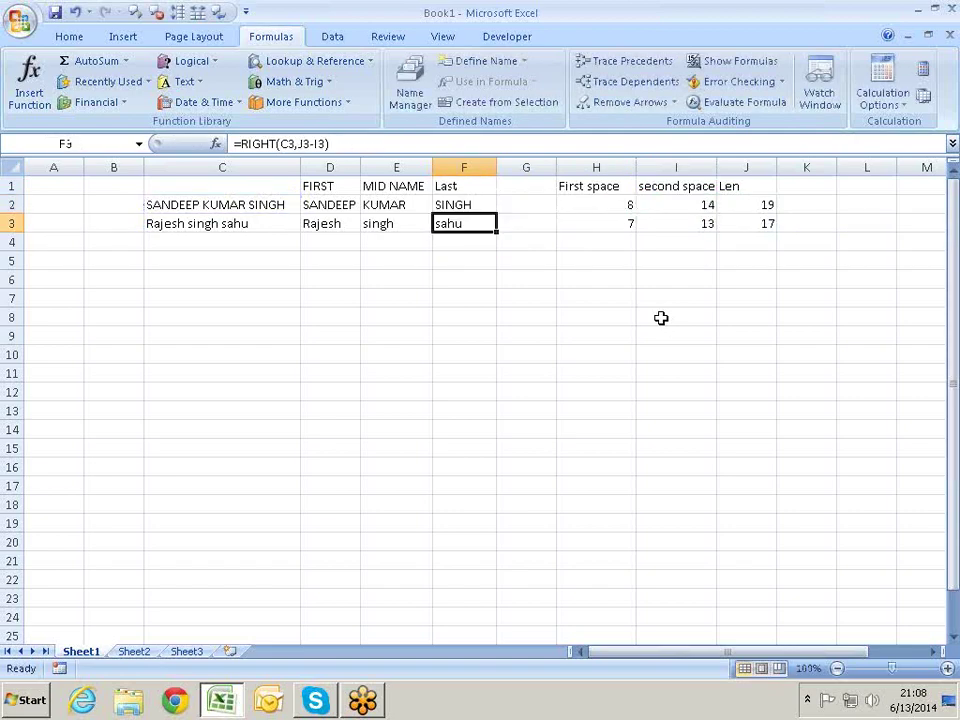
pyautogui.press('Up')
pyautogui.press('Right')
pyautogui.press('Right')
# - Clear the helper cells H1:J3
pyautogui.hotkey('shift', 'Right')
pyautogui.hotkey('shift', 'Right')
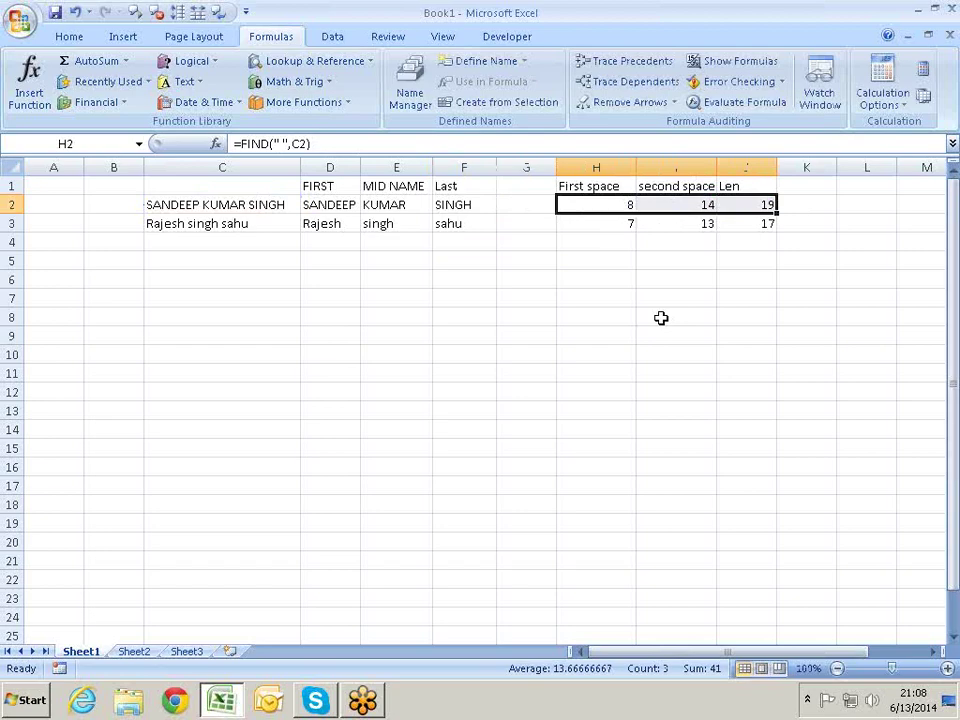
pyautogui.press('Up')
pyautogui.hotkey('shift', 'Right')
pyautogui.hotkey('shift', 'Right')
pyautogui.hotkey('shift', 'Down')
pyautogui.hotkey('shift', 'Down')
pyautogui.press('Delete')
pyautogui.press('Down')
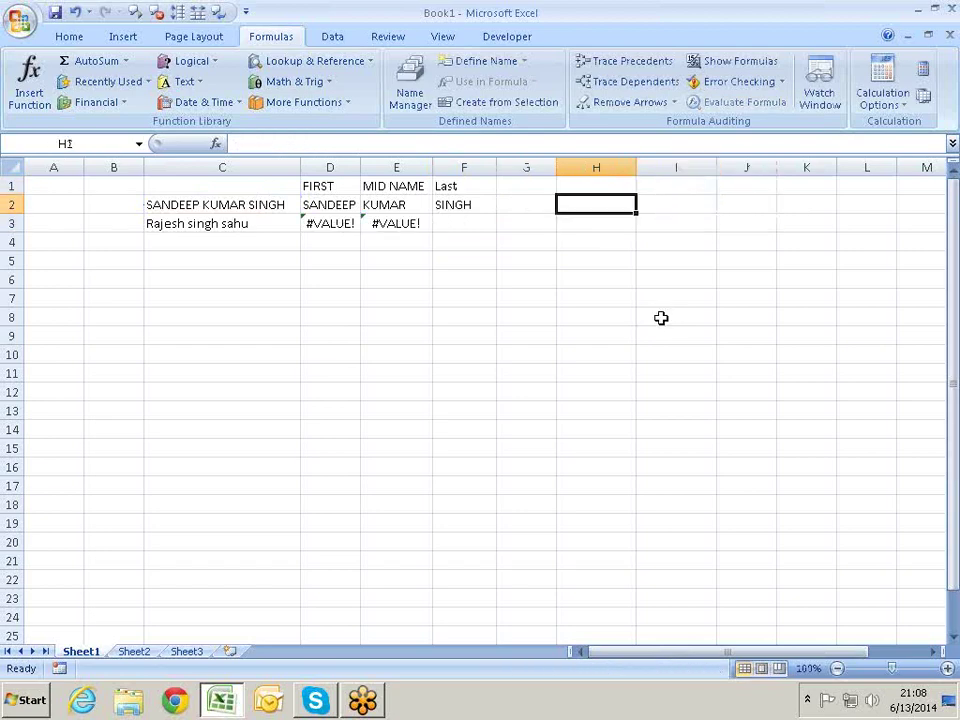
pyautogui.press('Left')
pyautogui.press('Left')
pyautogui.press('Left')
pyautogui.press('Left')
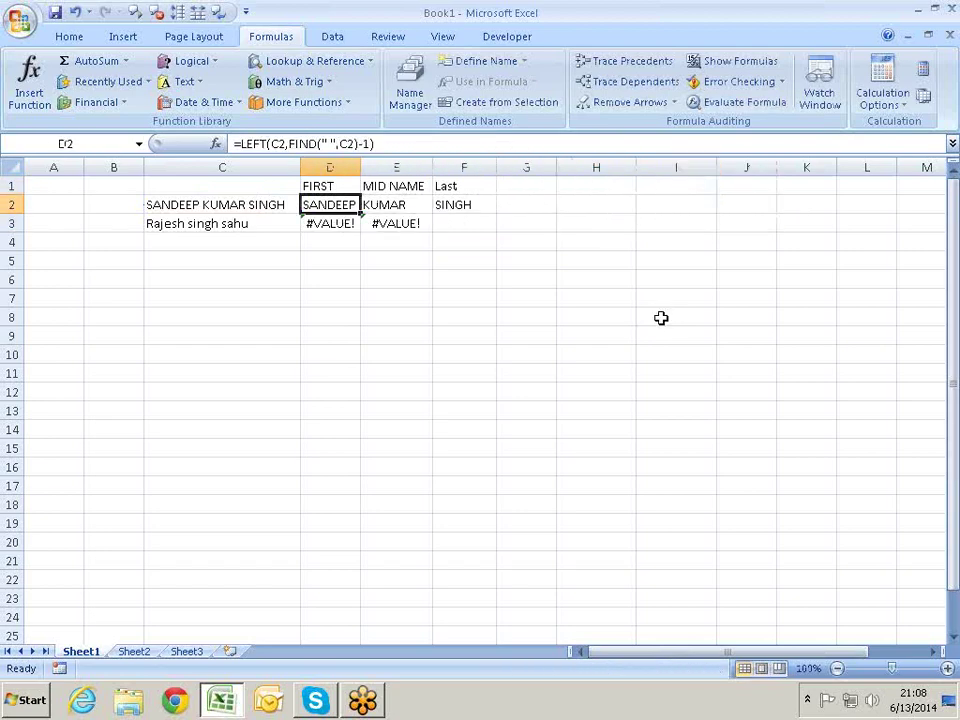
# - Fill the LEFT, MID and RIGHT formulas from row 2 down into D3:F3
pyautogui.press('Down')
pyautogui.hotkey('shift', 'Right')
pyautogui.hotkey('shift', 'Right')
pyautogui.hotkey('ctrl', 'd')
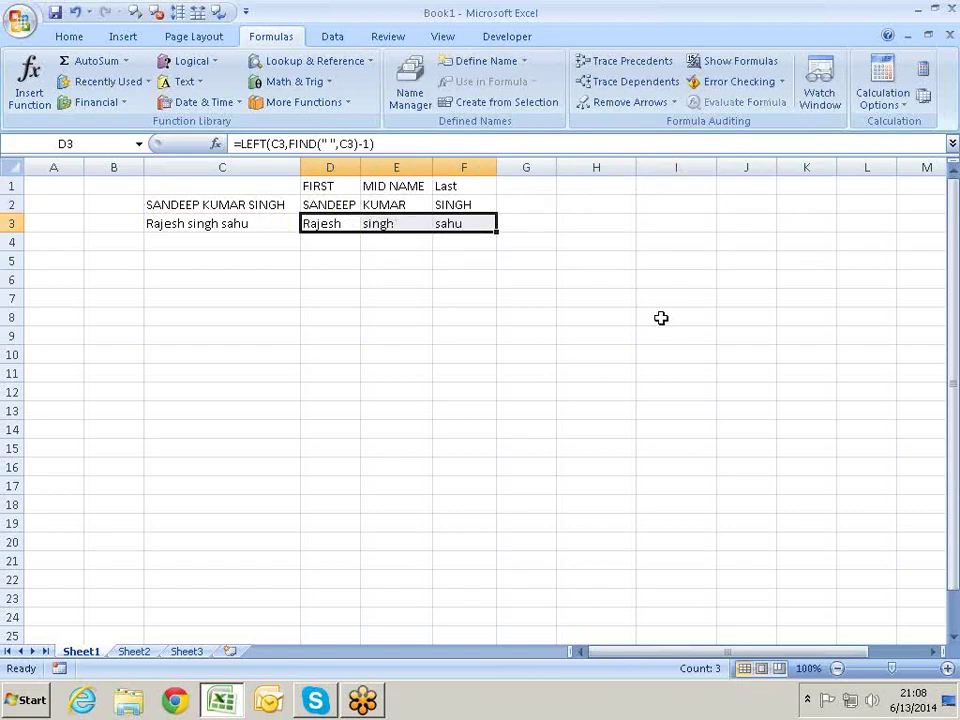
pyautogui.hotkey('shift', 'Left')
pyautogui.hotkey('shift', 'Left')
# - Review the row 2 LEFT, MID and RIGHT formulas, then head toward row 4
pyautogui.press('Up')
pyautogui.press('Right')
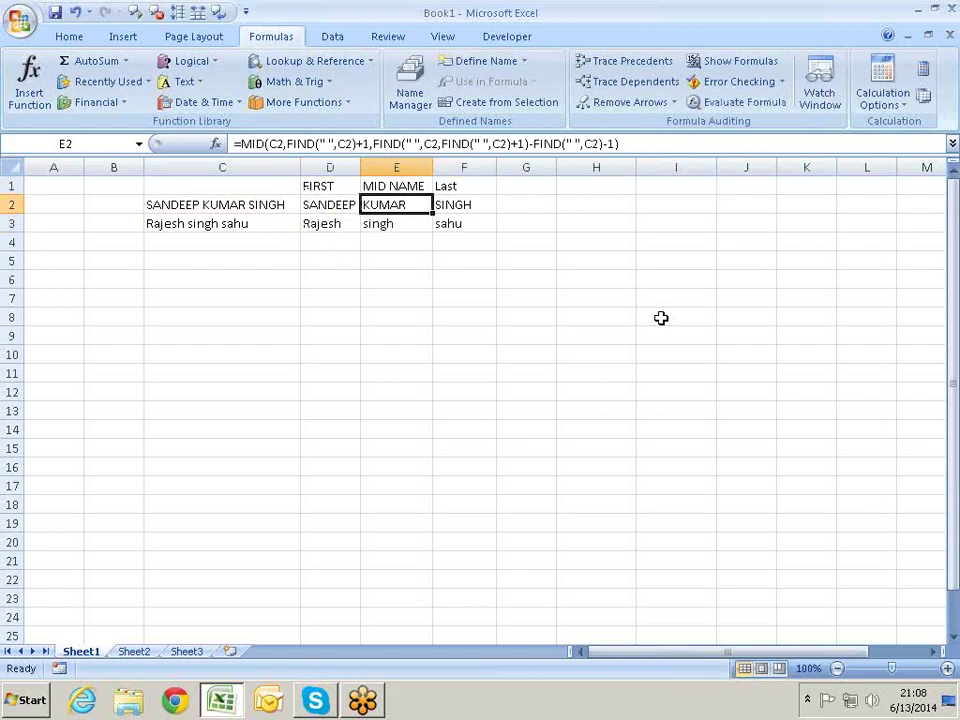
pyautogui.press('Right')
pyautogui.press('Left')
pyautogui.press('Left')
pyautogui.press('Right')
pyautogui.press('Right')
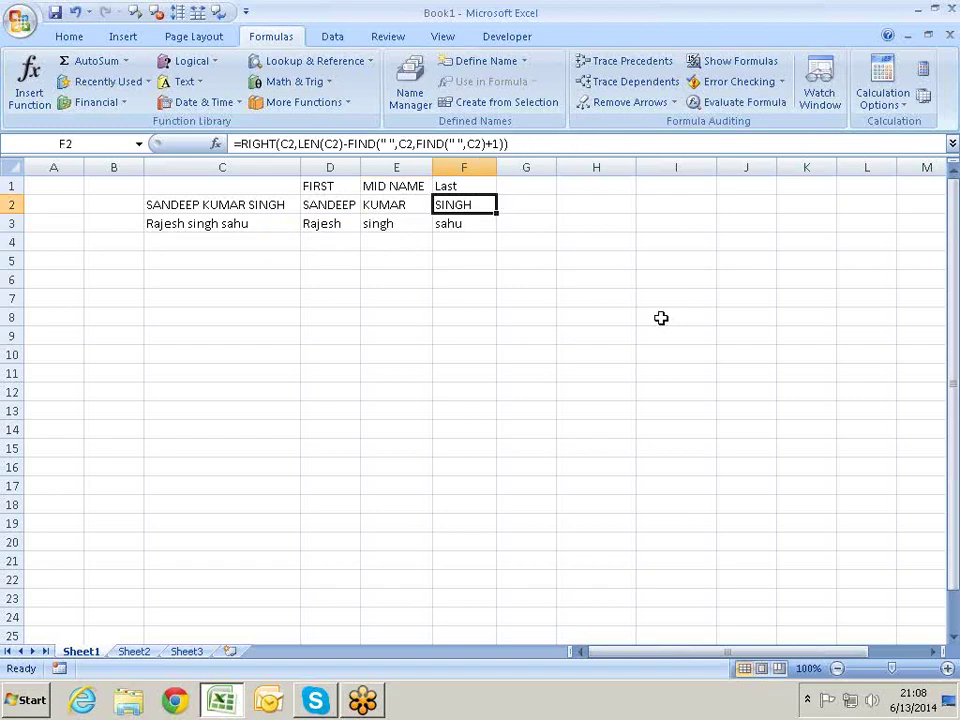
pyautogui.press('Left')
pyautogui.press('Left')
pyautogui.press('Right')
pyautogui.press('Right')
pyautogui.press('Left')
pyautogui.press('Left')
pyautogui.press('Down')
pyautogui.press('Down')
pyautogui.press('Left')
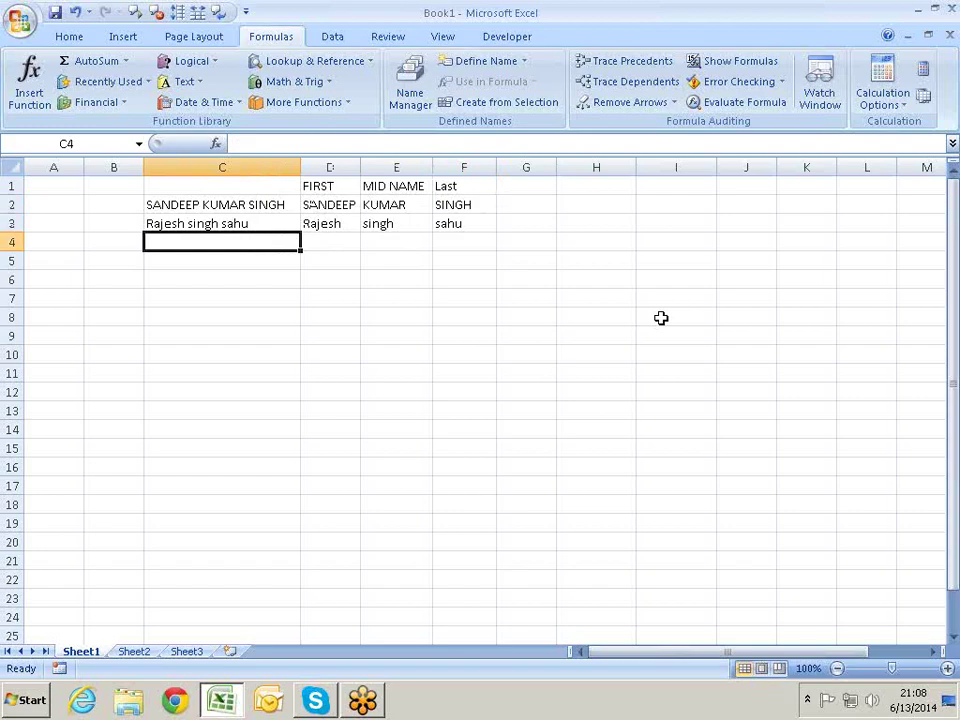
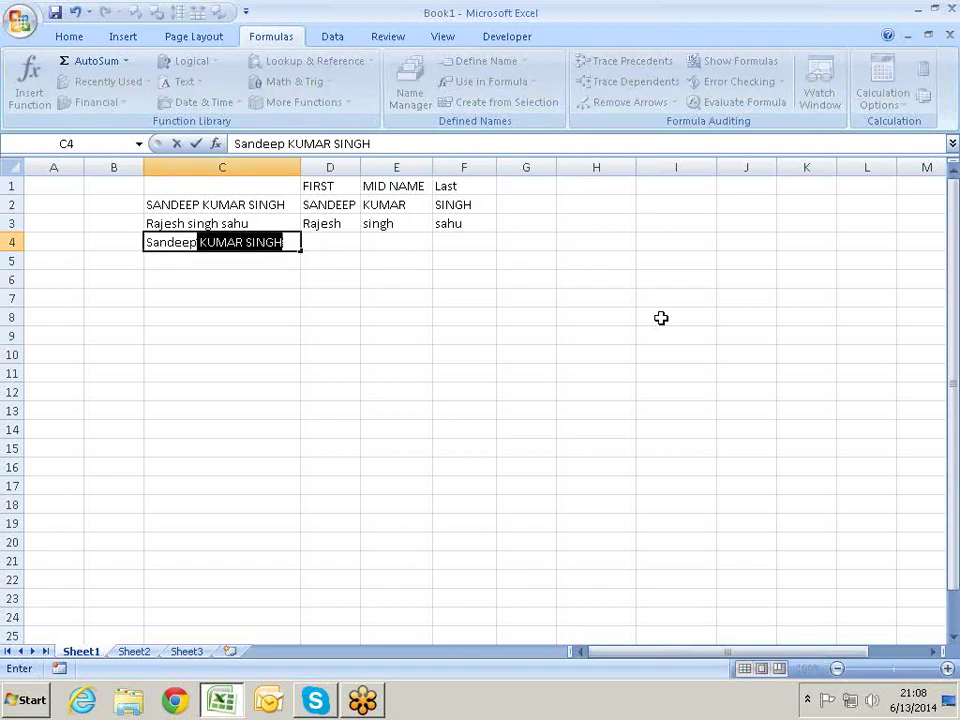
pyautogui.press('Return')
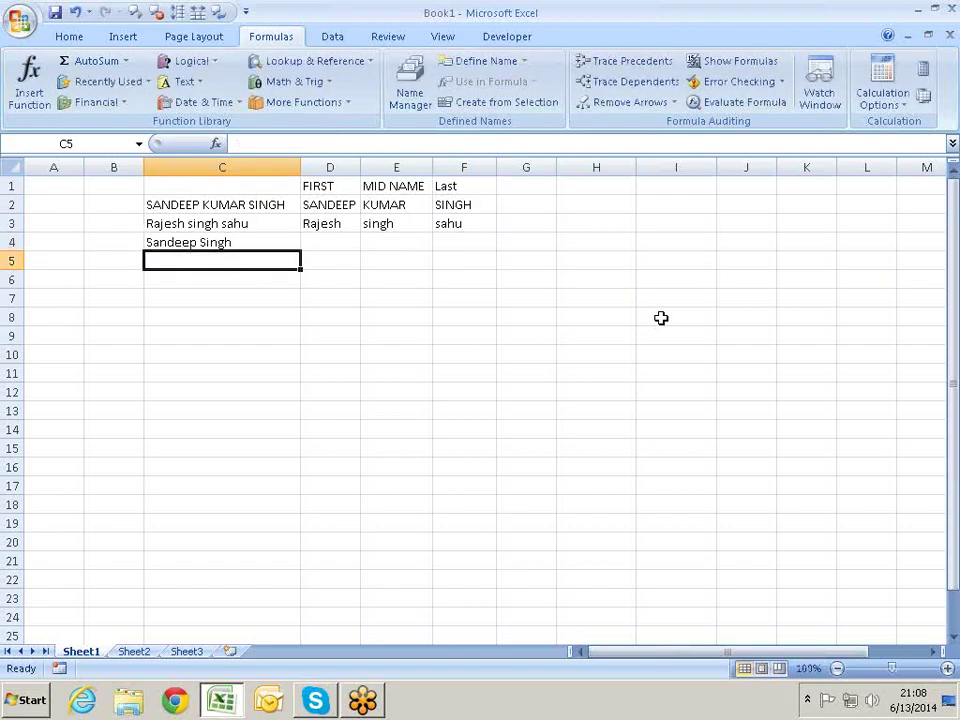
pyautogui.press('Up')
pyautogui.press('Right')
pyautogui.hotkey('shift', 'Right')
pyautogui.hotkey('shift', 'Right')
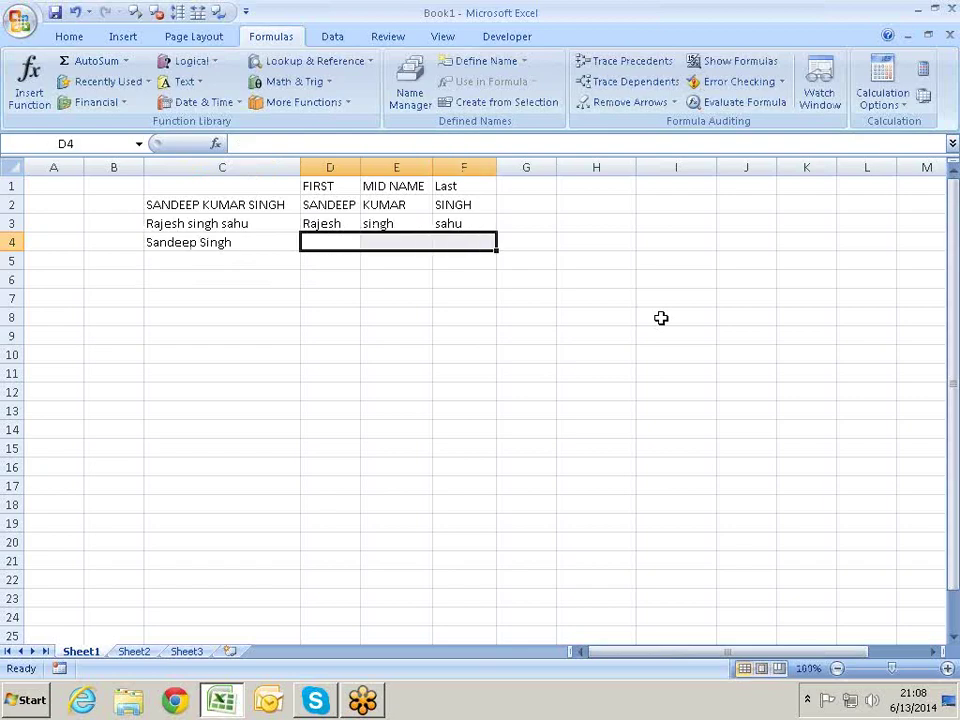
pyautogui.hotkey('ctrl', 'd')
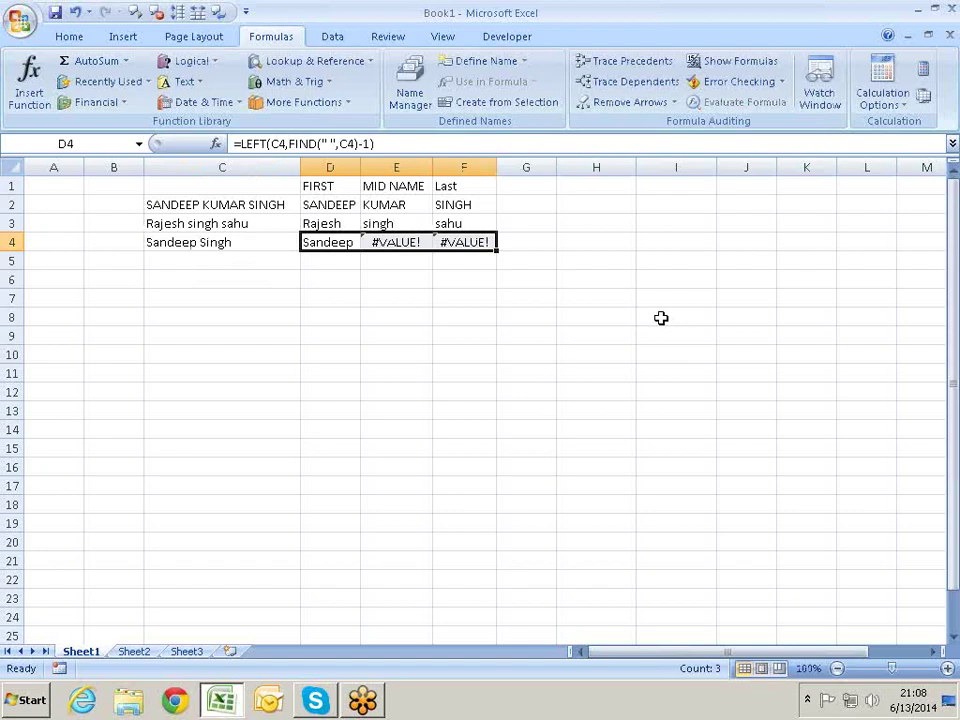
# - Check row 4's #VALUE! results and start editing the MID formula in E4
pyautogui.press('Down')
pyautogui.press('Up')
pyautogui.press('Right')
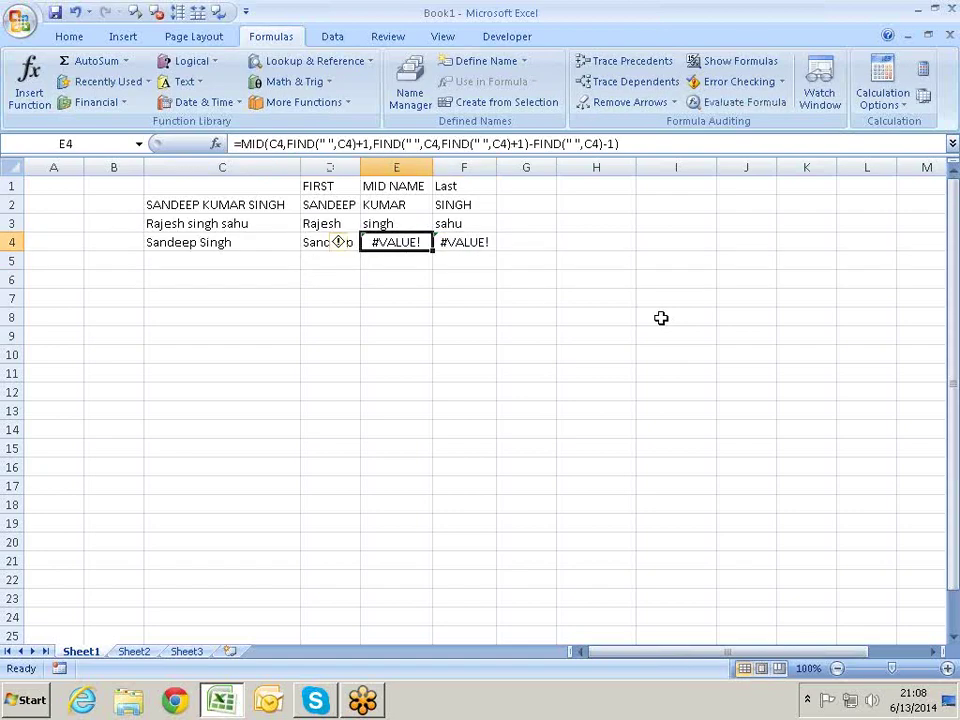
pyautogui.press('Right')
pyautogui.press('Left')
pyautogui.press('F2')
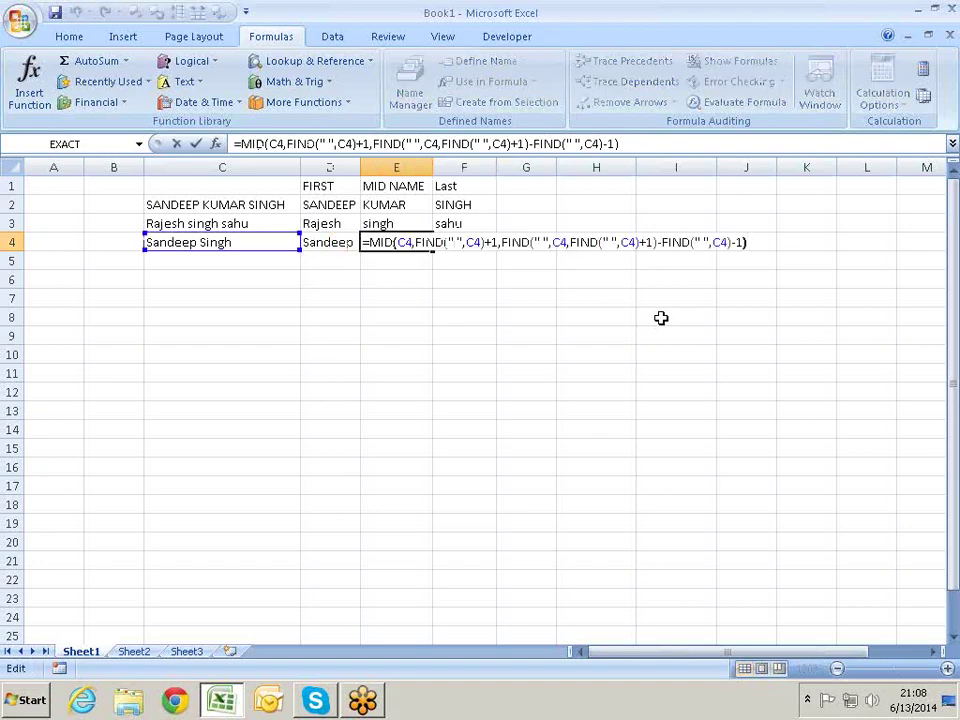
# - Wrap E4's MID formula as =IFERROR(MID(...),"") so the middle name shows blank
pyautogui.press('Left')
pyautogui.press('Left')
pyautogui.press('Left')
pyautogui.press('Left')
pyautogui.press('Left')
pyautogui.press('Left')
pyautogui.press('Left')
pyautogui.press('Left')
pyautogui.write('IF')
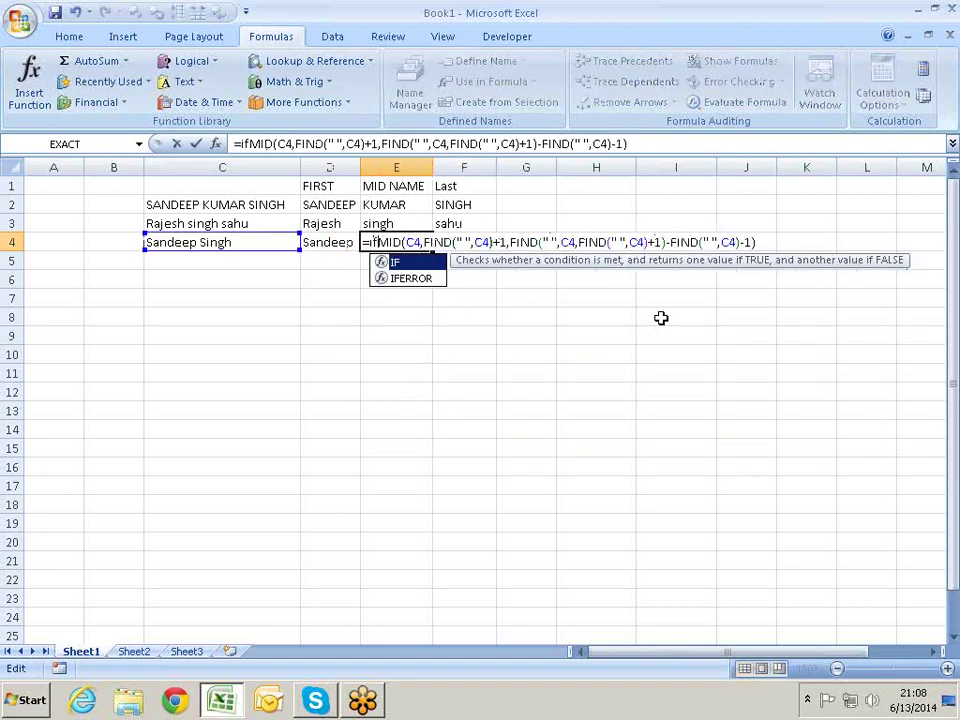
pyautogui.press('Down')
pyautogui.press('Tab')
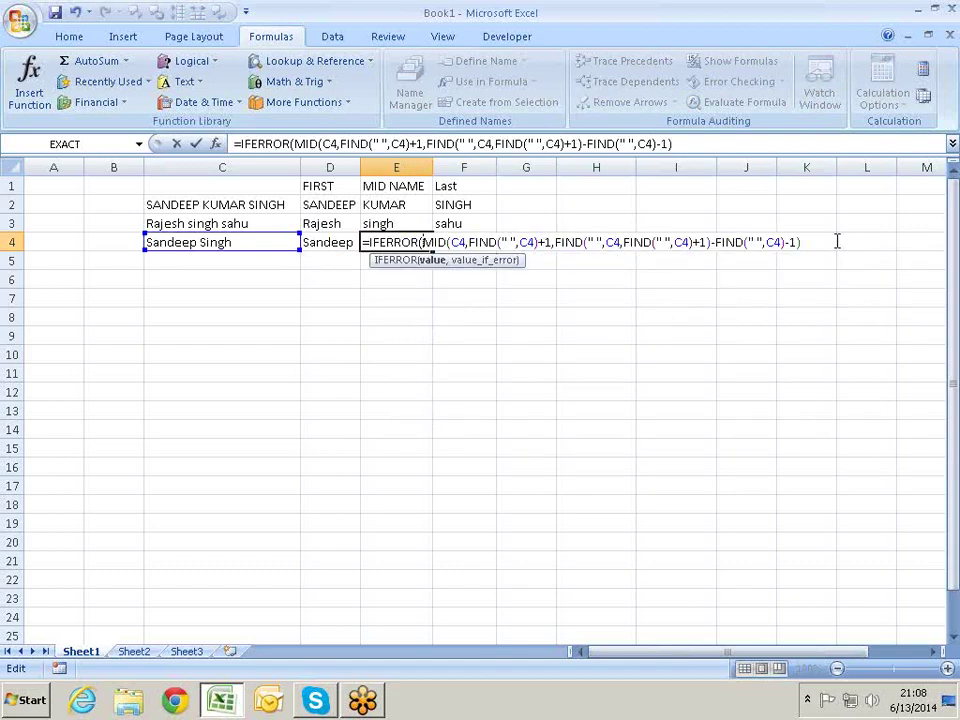
pyautogui.click(812, 244)
pyautogui.write(',')
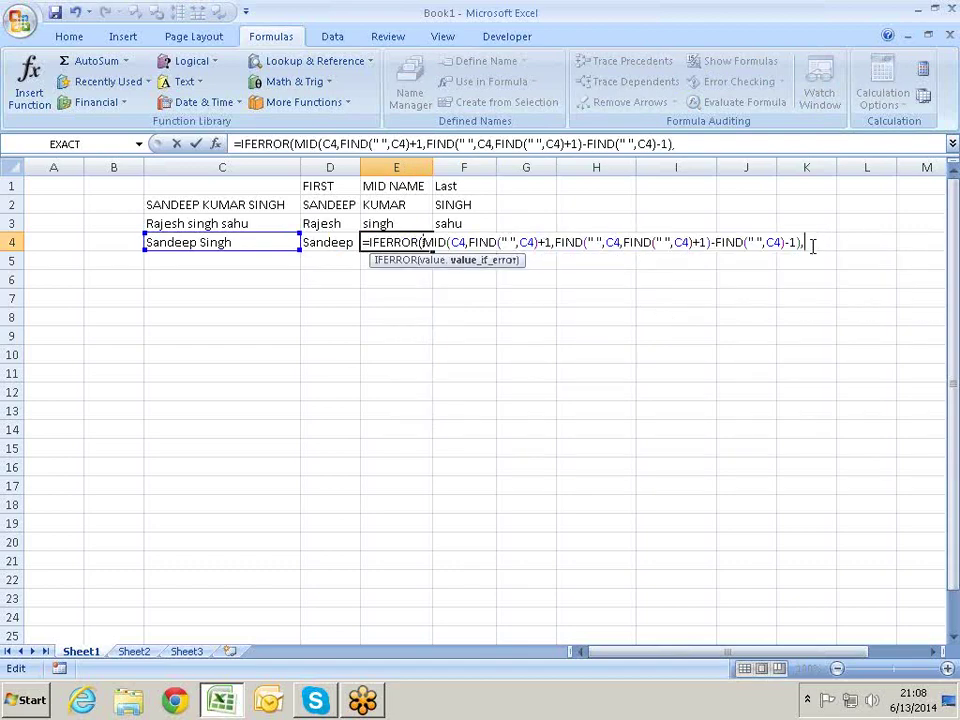
pyautogui.write('"")')
pyautogui.press('Return')
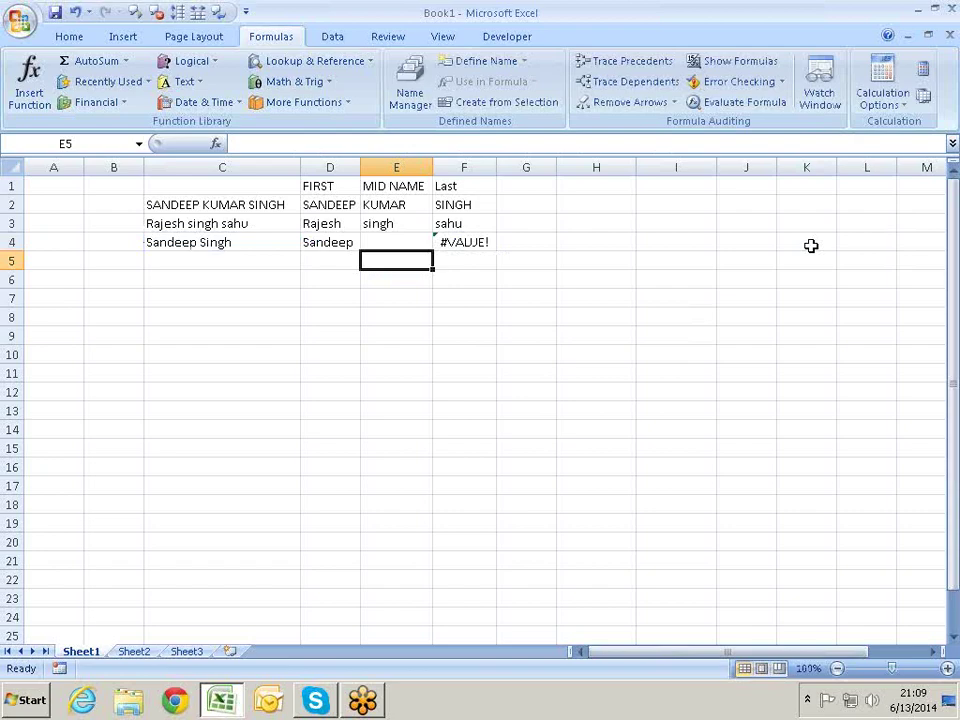
pyautogui.press('Up')
pyautogui.press('Left')
pyautogui.press('Left')
pyautogui.press('Left')
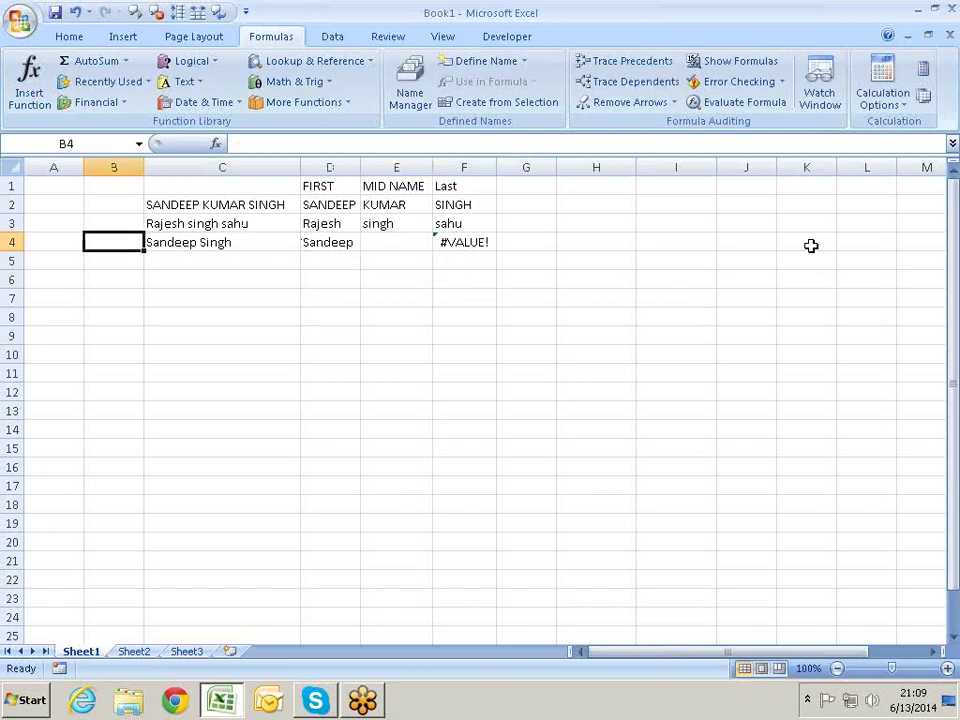
# - Start wrapping F4's RIGHT last-name formula in IFERROR
pyautogui.press('Right')
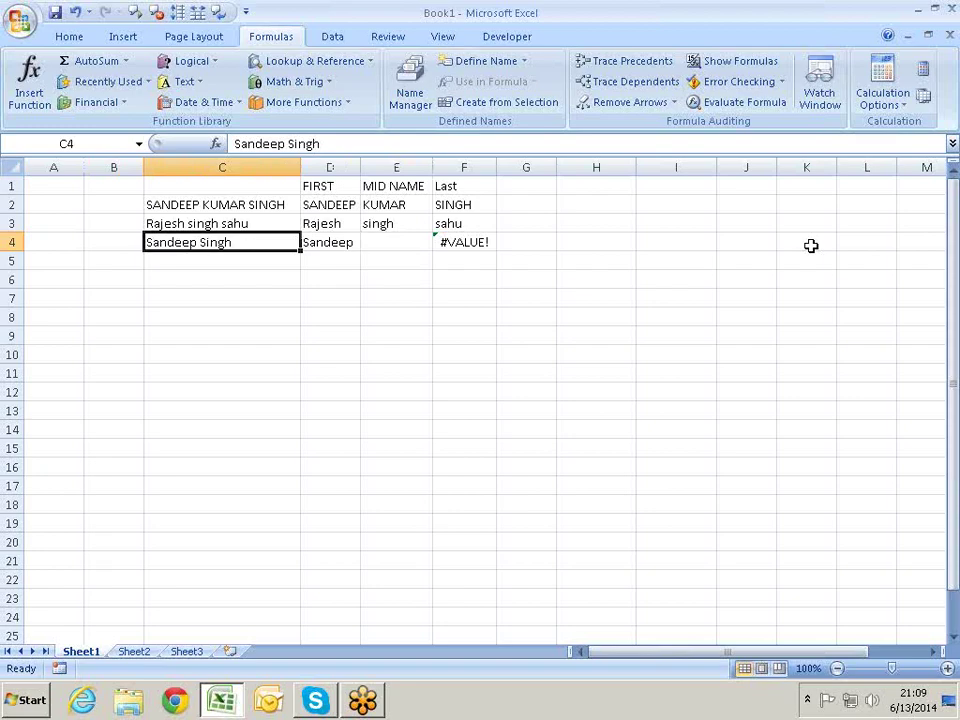
pyautogui.press('Right')
pyautogui.press('Right')
pyautogui.press('Right')
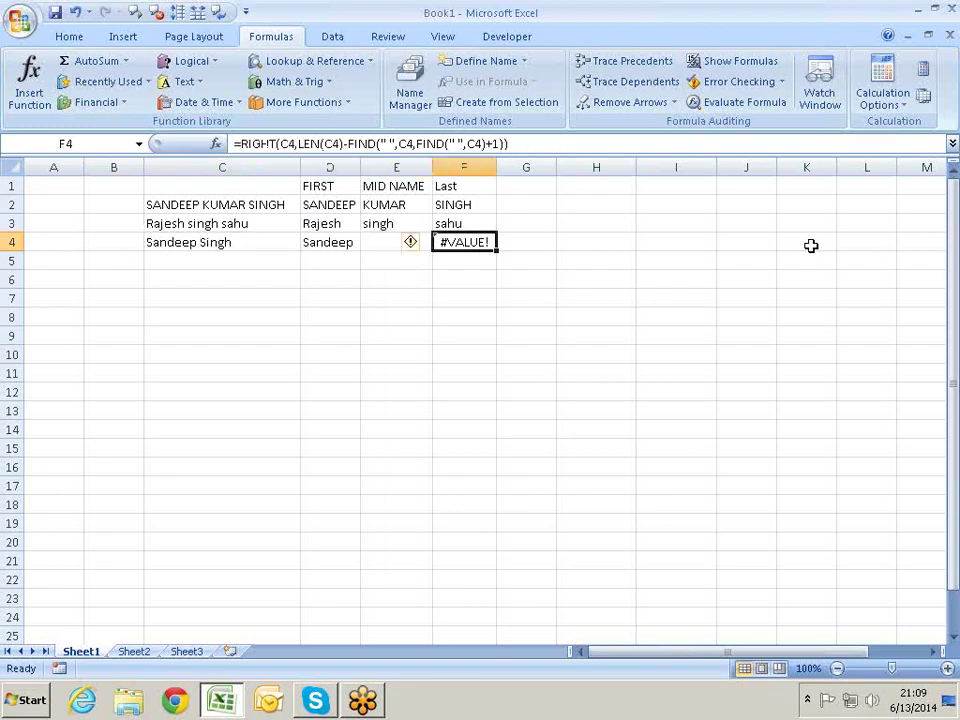
pyautogui.press('F2')
pyautogui.press('Left')
pyautogui.press('Left')
pyautogui.press('Left')
pyautogui.press('Left')
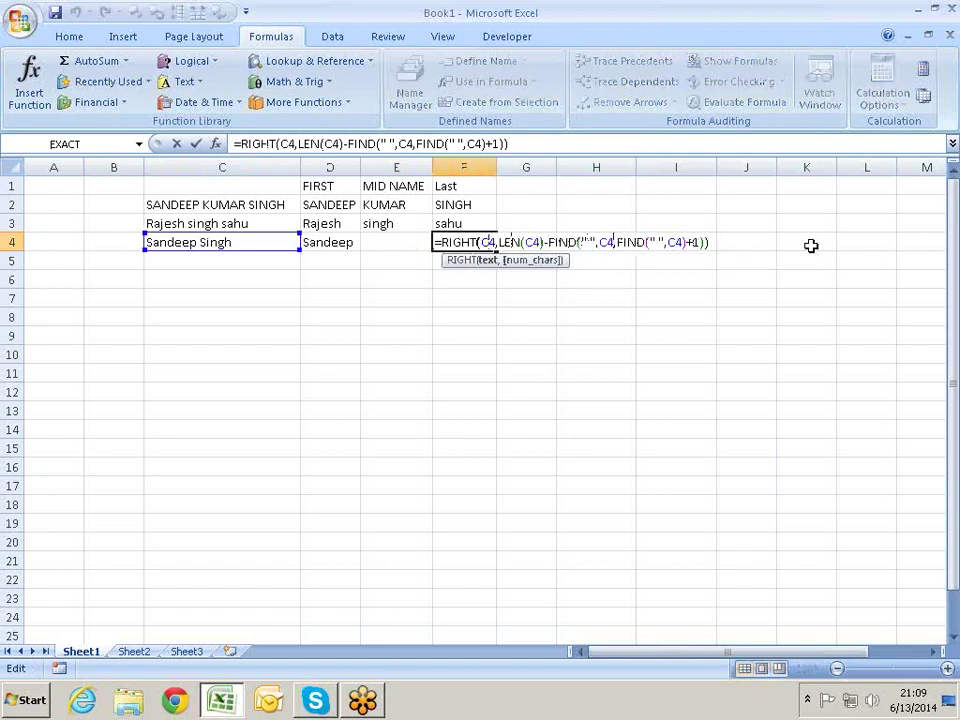
pyautogui.press('Home')
pyautogui.press('Right')
pyautogui.write('if')
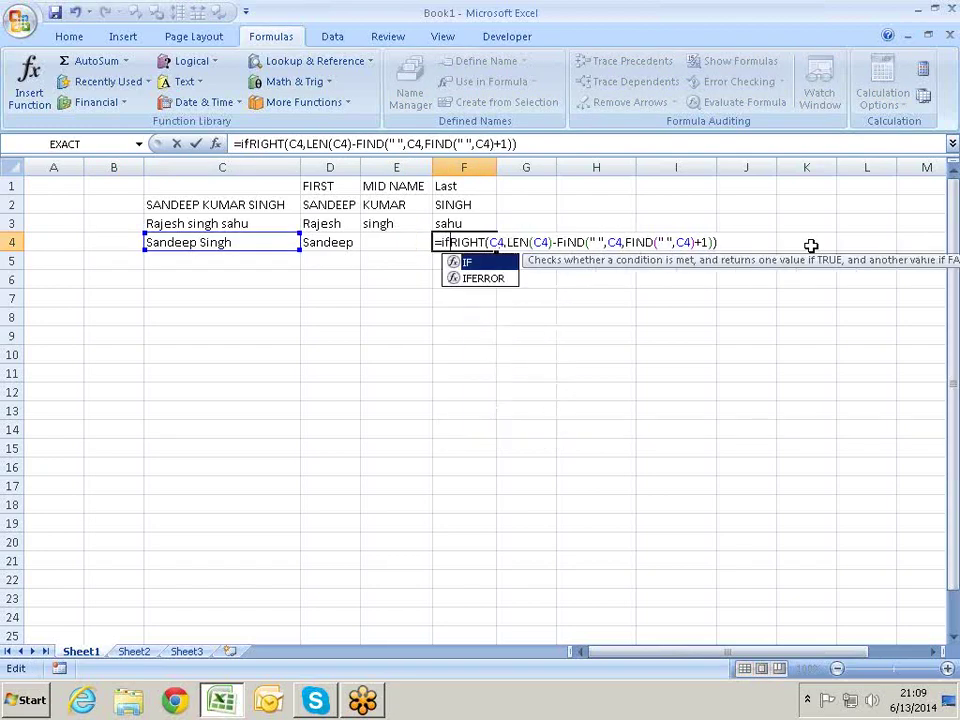
pyautogui.press('Down')
pyautogui.press('Tab')
pyautogui.press('Right')
pyautogui.press('Right')
pyautogui.press('Right')
pyautogui.press('Right')
pyautogui.press('Right')
pyautogui.press('Right')
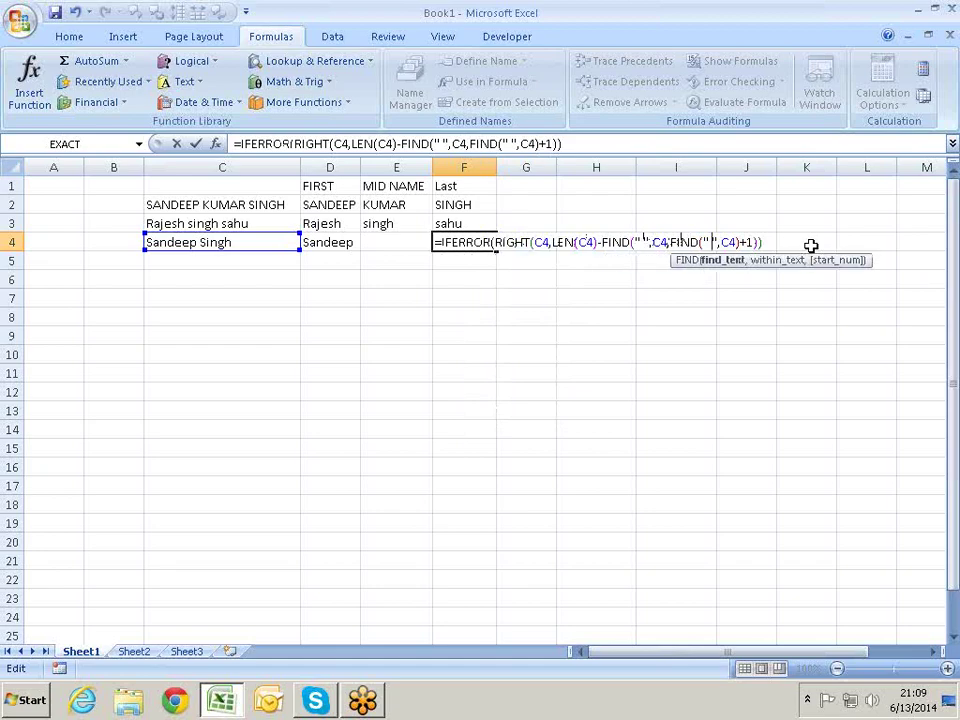
pyautogui.press('Right')
pyautogui.press('Right')
pyautogui.press('Right')
pyautogui.press('Right')
# - Add the fallback RIGHT(C4,LEN(C4)-FIND(" ",C4)) so F4 returns Singh
pyautogui.write(',')
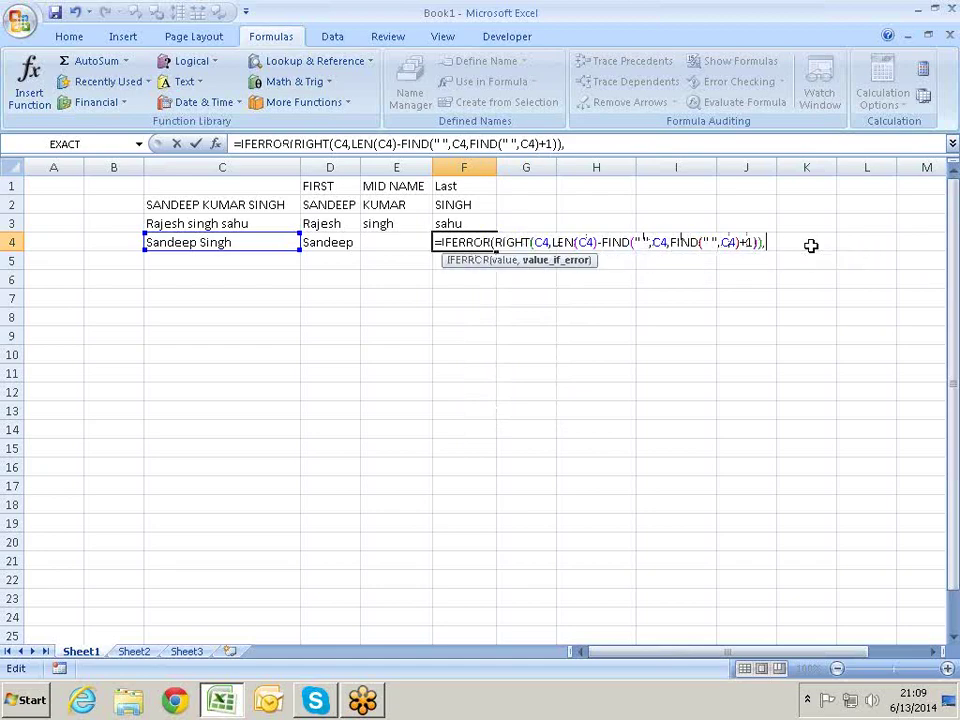
pyautogui.write('rig')
pyautogui.press('Tab')
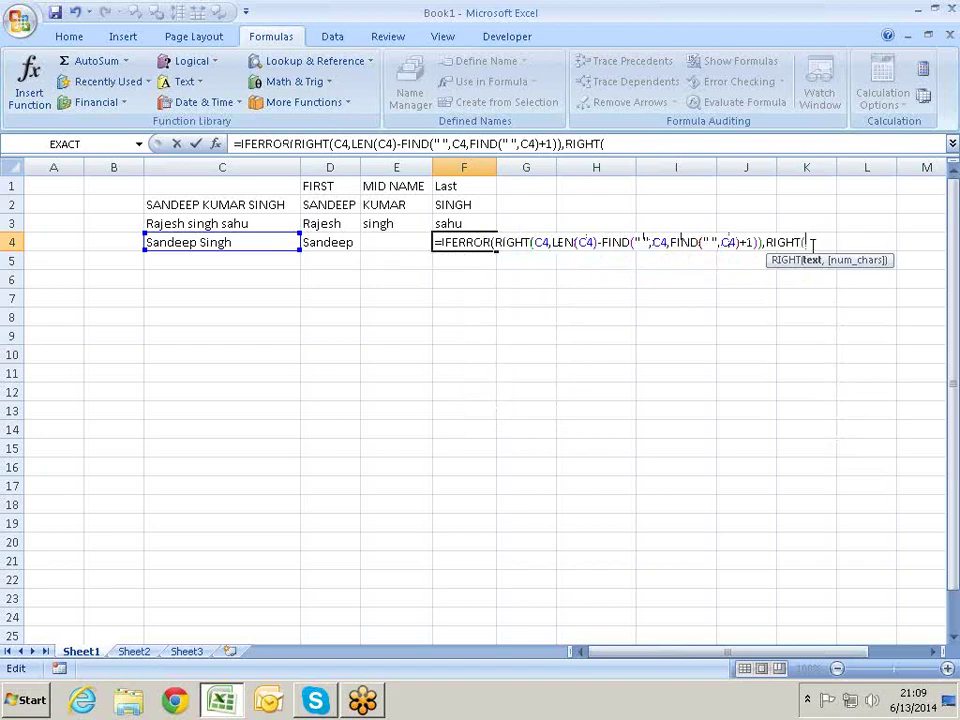
pyautogui.click(205, 242)
pyautogui.write(',')
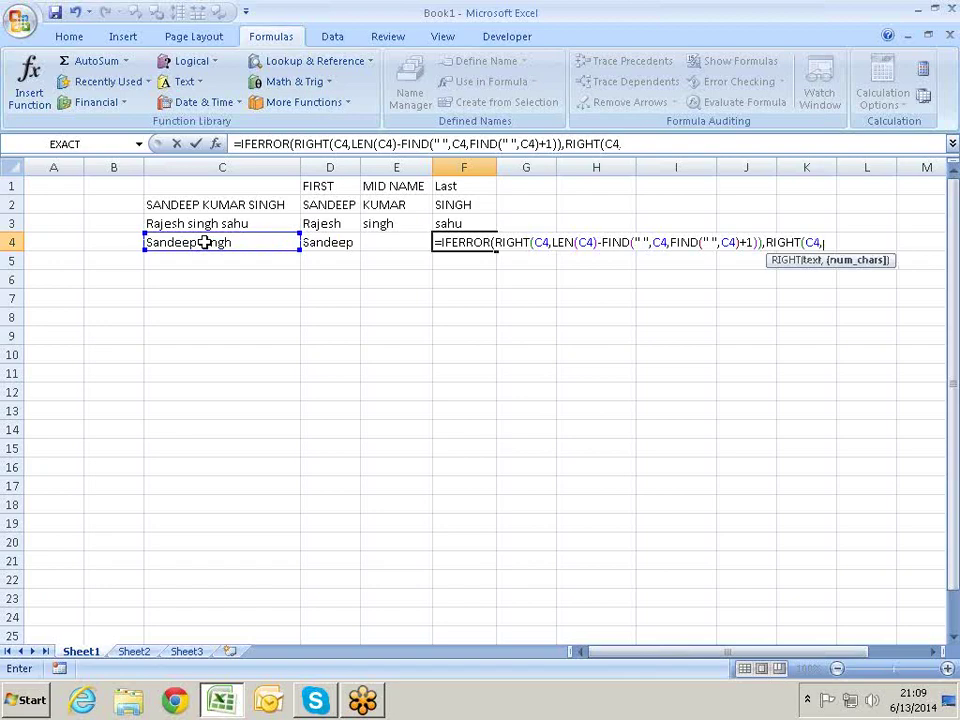
pyautogui.write('le')
pyautogui.write('(')
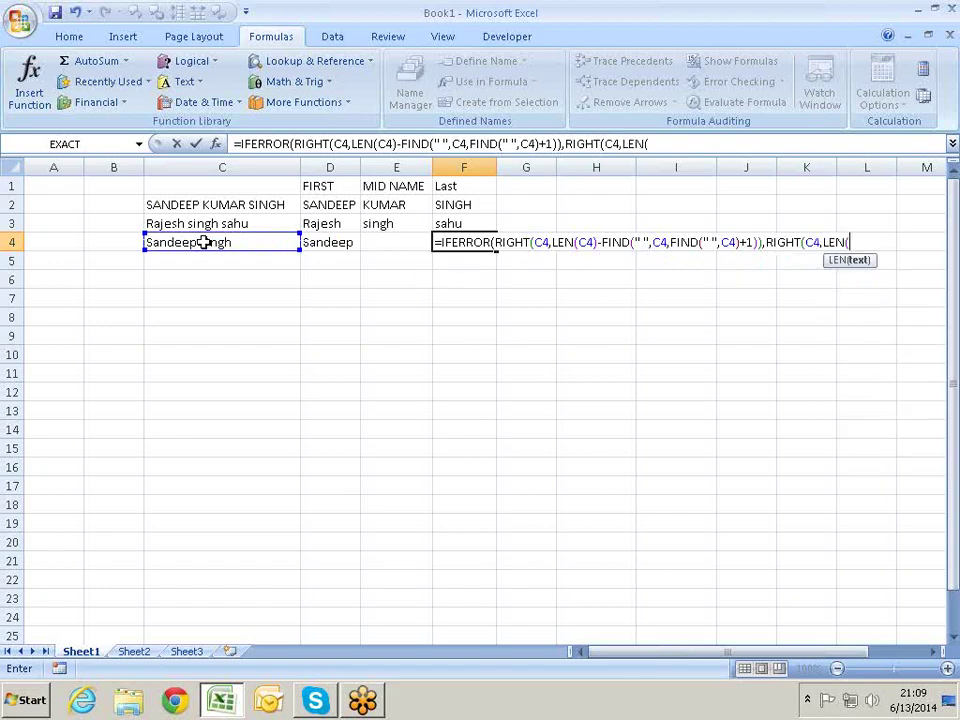
pyautogui.click(214, 242)
pyautogui.write(',')
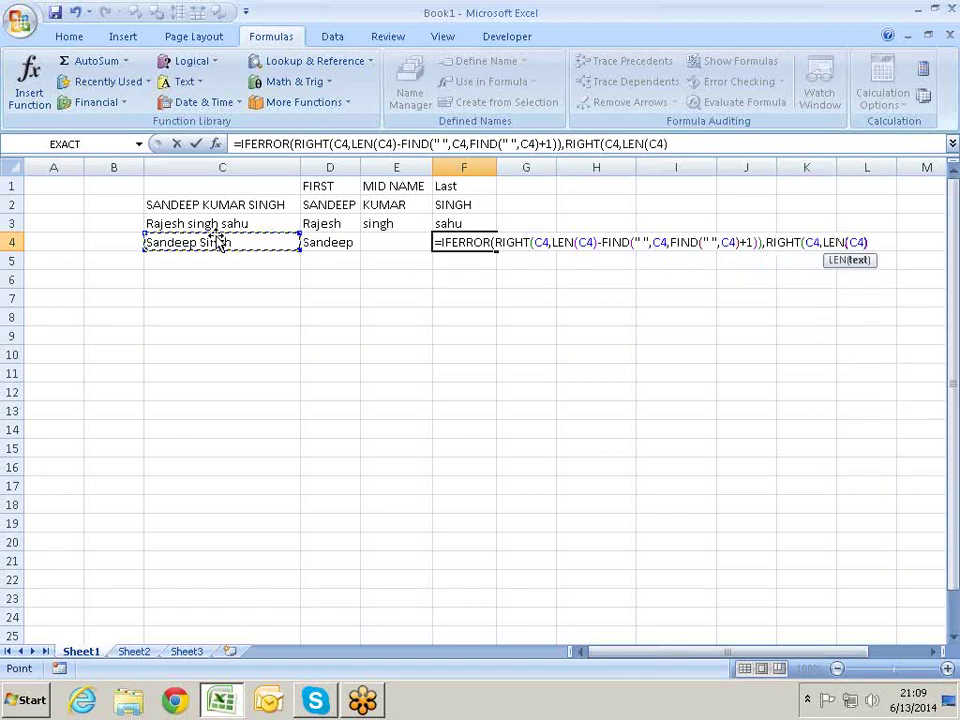
pyautogui.write(')-')
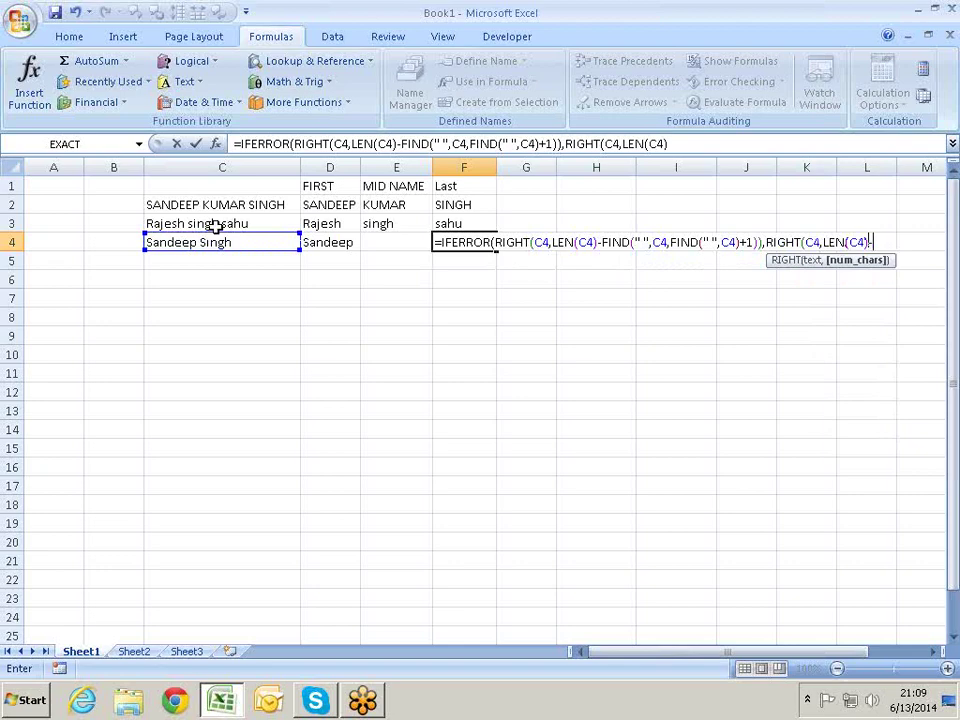
pyautogui.write('fin')
pyautogui.press('Tab')
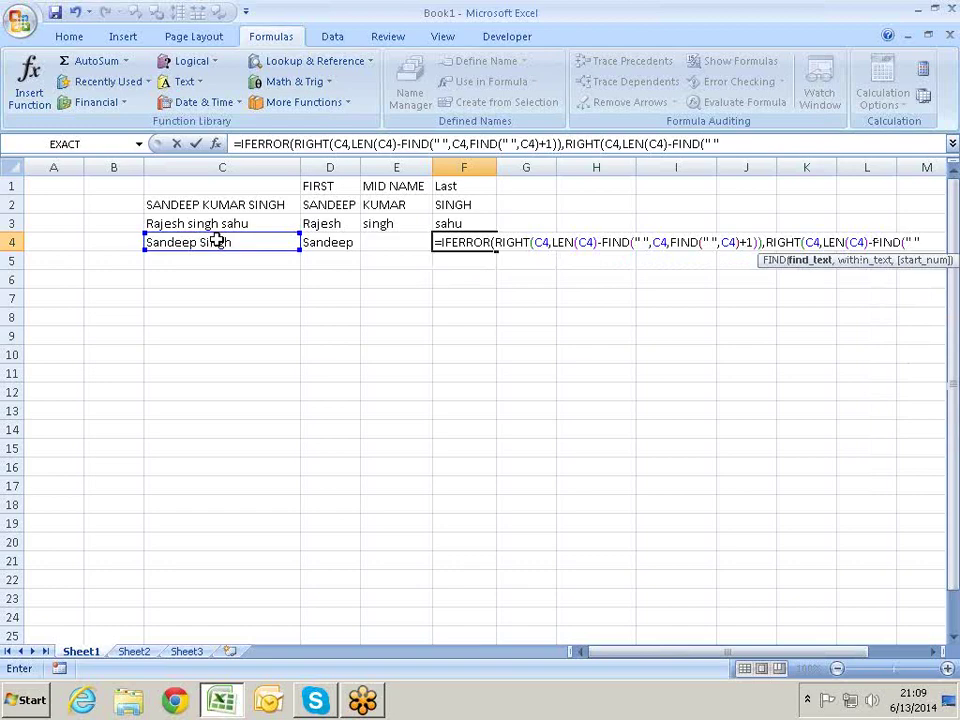
pyautogui.write(',')
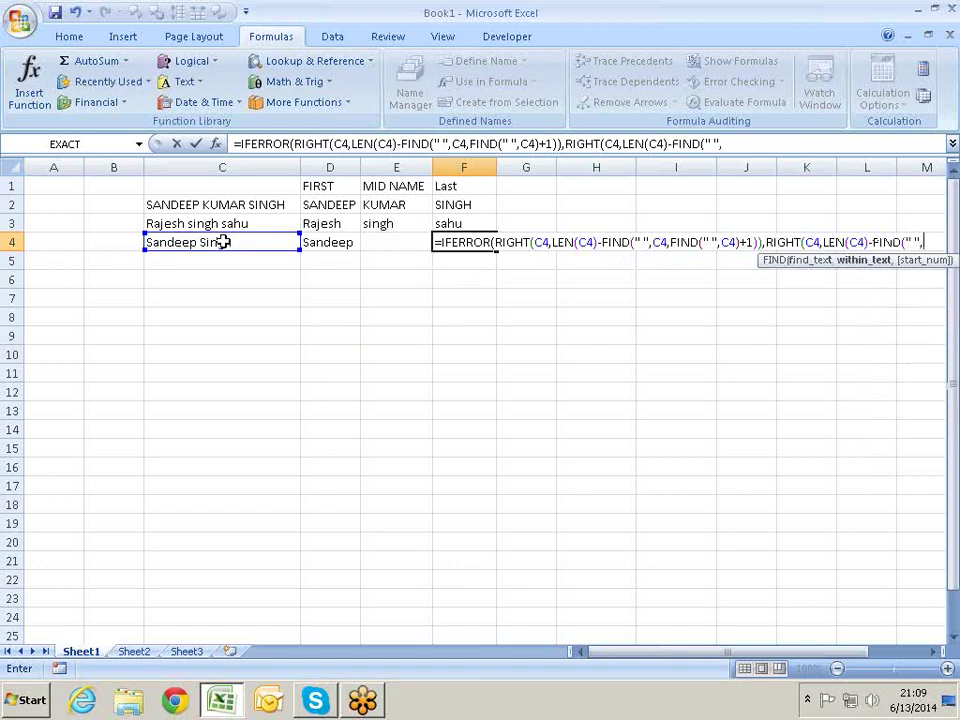
pyautogui.click(216, 242)
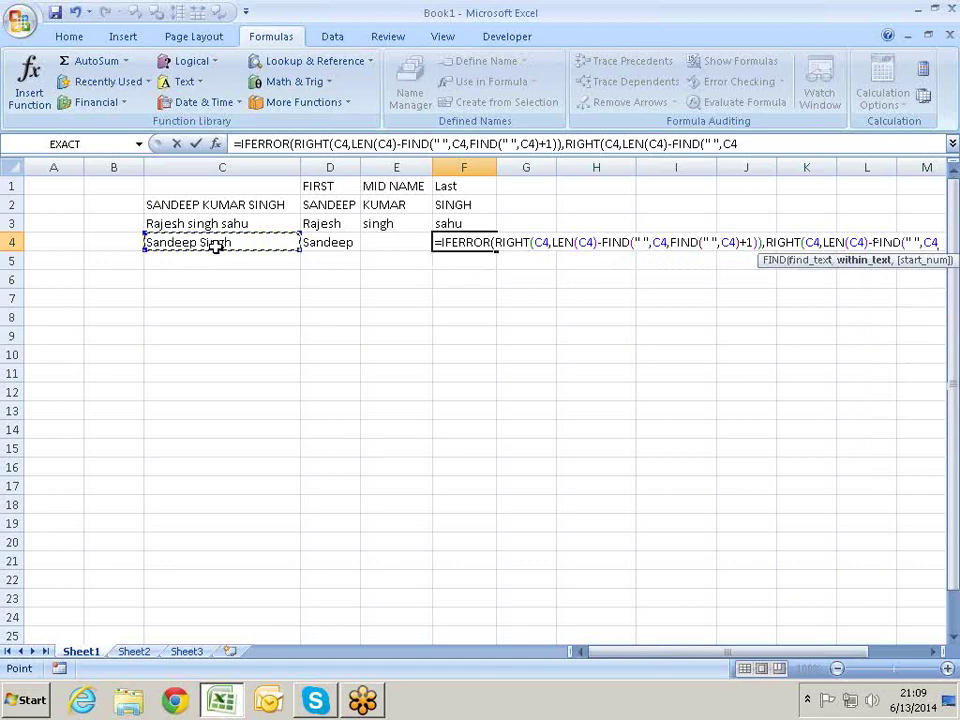
pyautogui.write('))')
pyautogui.press('Return')
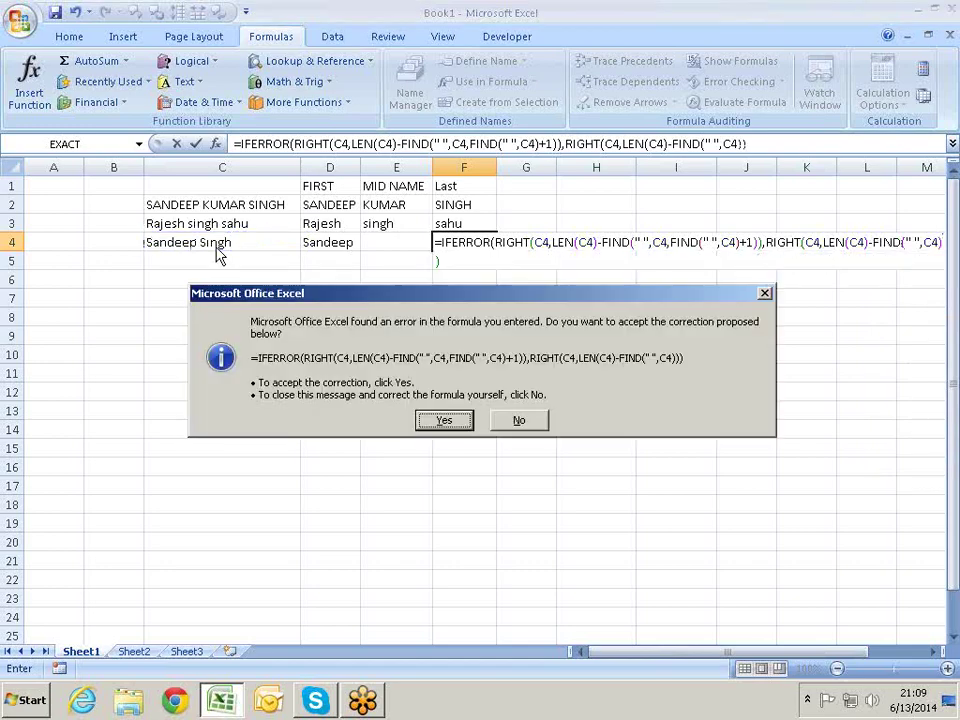
pyautogui.press('Return')
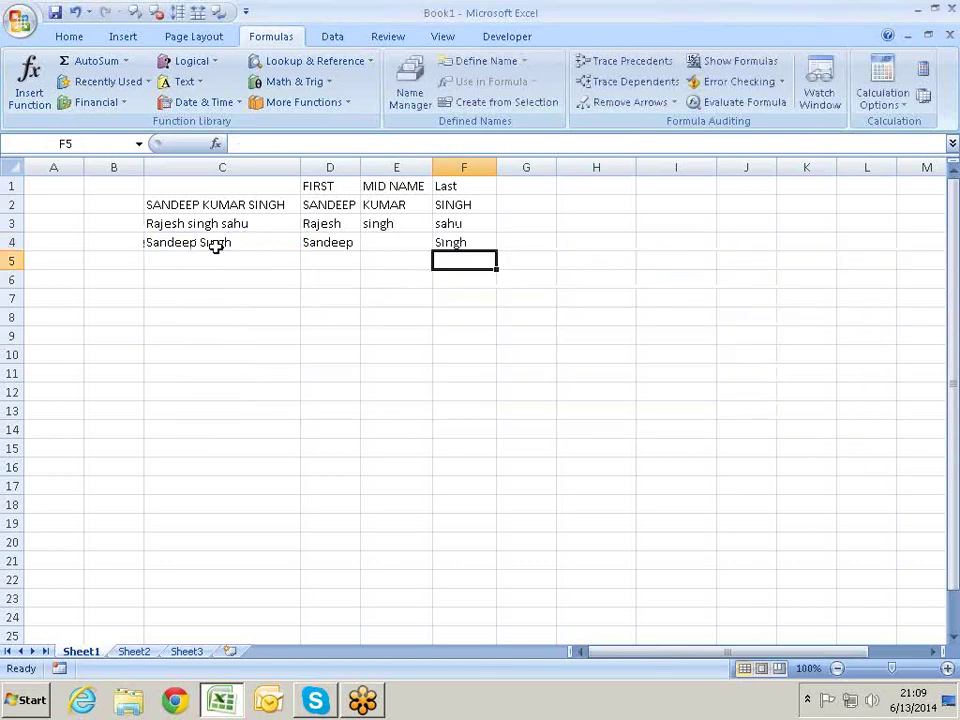
pyautogui.press('Up')
pyautogui.press('Left')
pyautogui.press('Left')
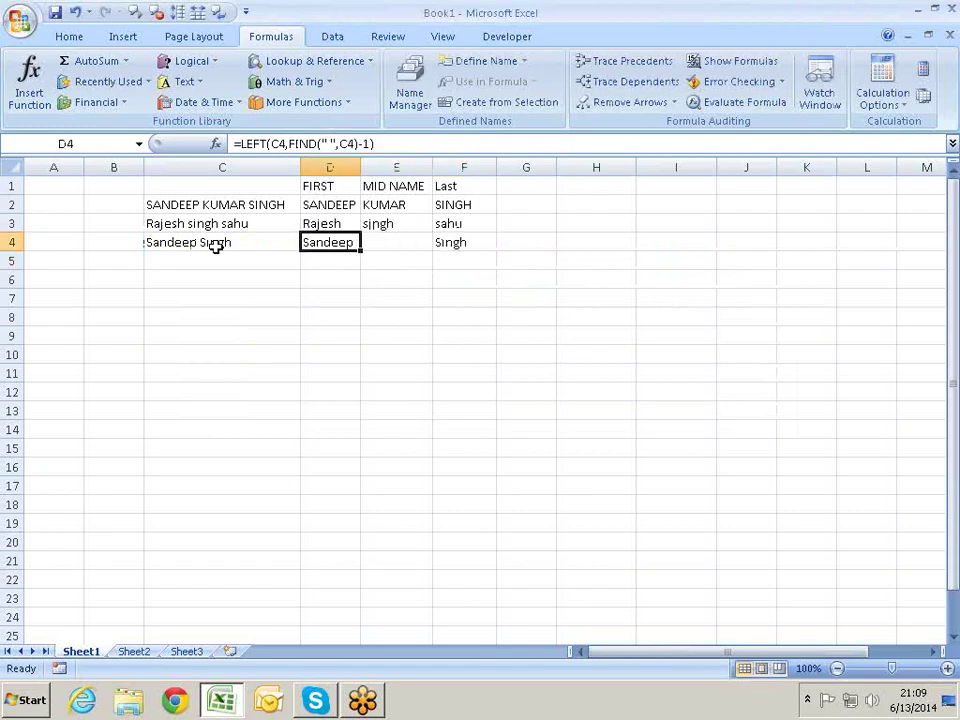
pyautogui.press('Right')
pyautogui.press('Right')
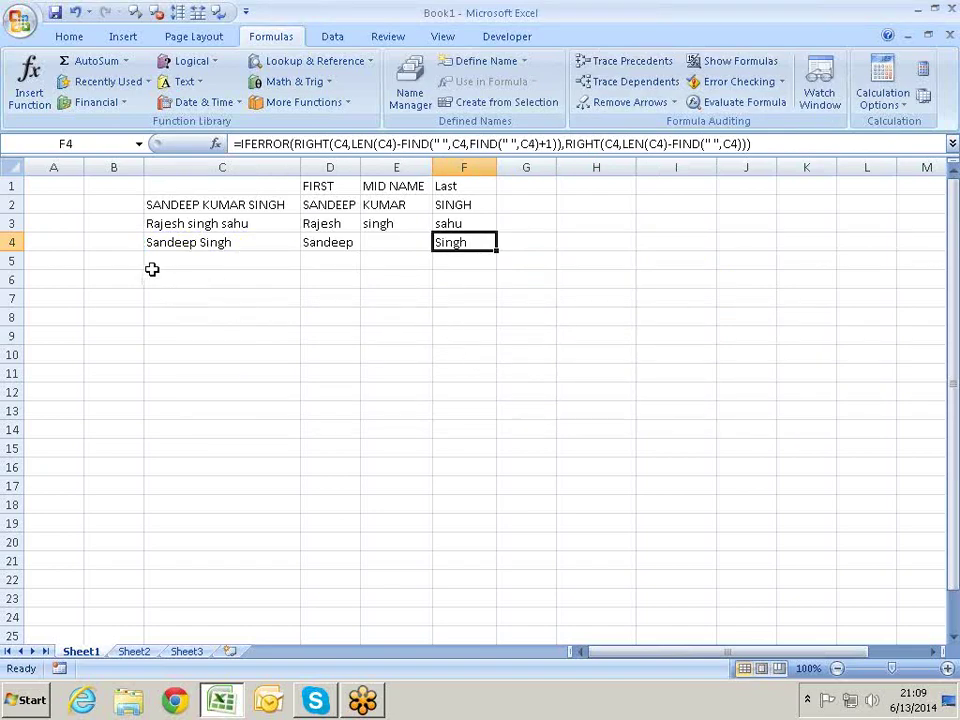
# - Enter Pradeep in C5, fill the formulas into D5:F5, and edit D5
pyautogui.click(175, 265)
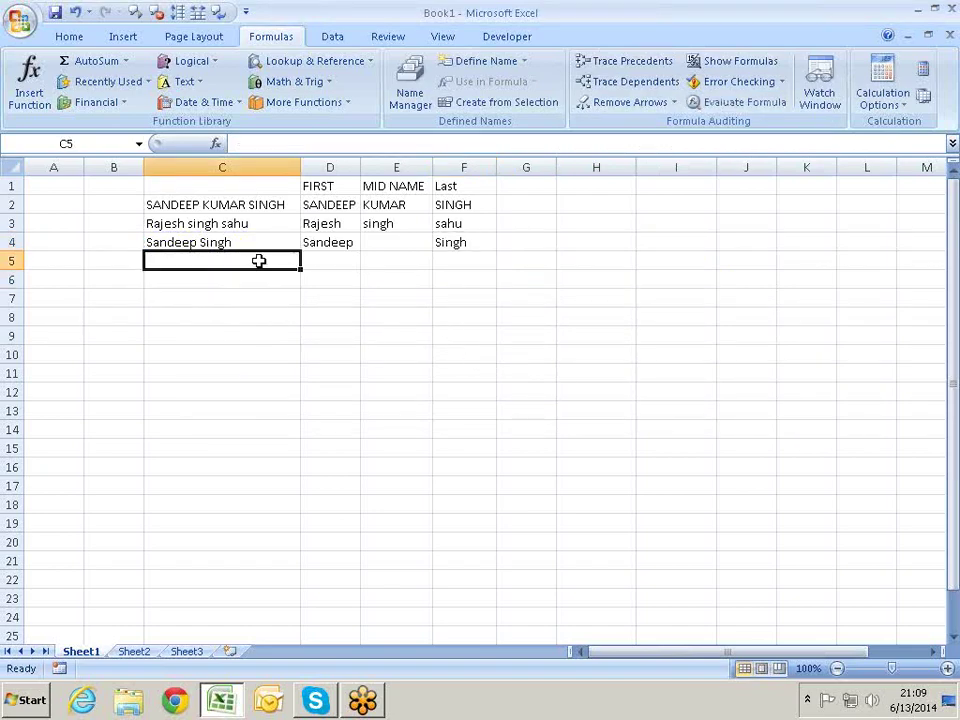
pyautogui.write('Pradeeo')
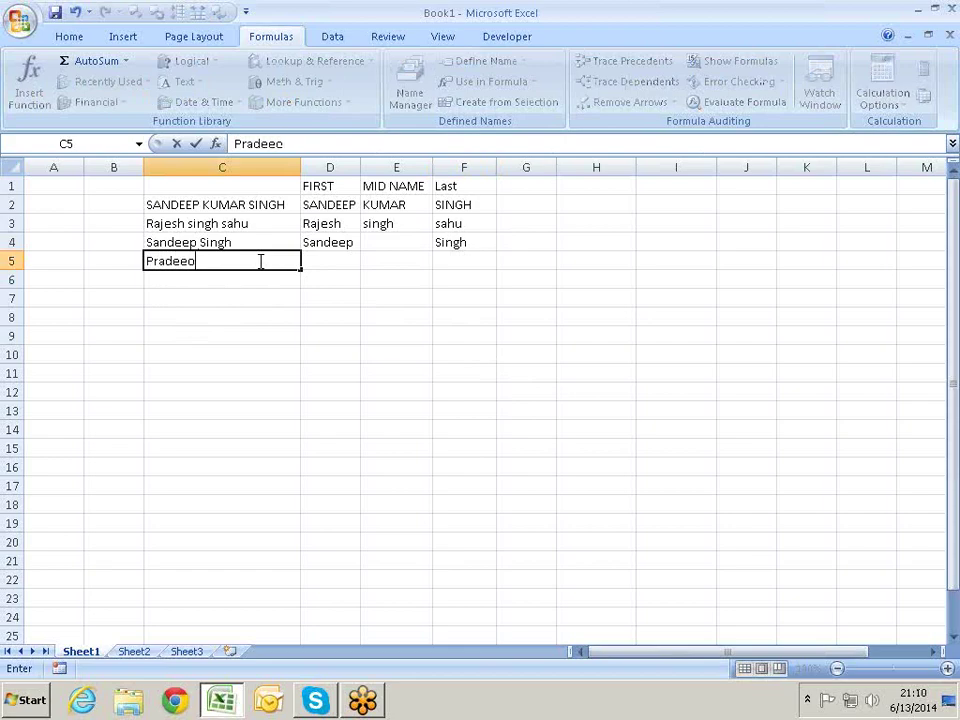
pyautogui.press('Return')
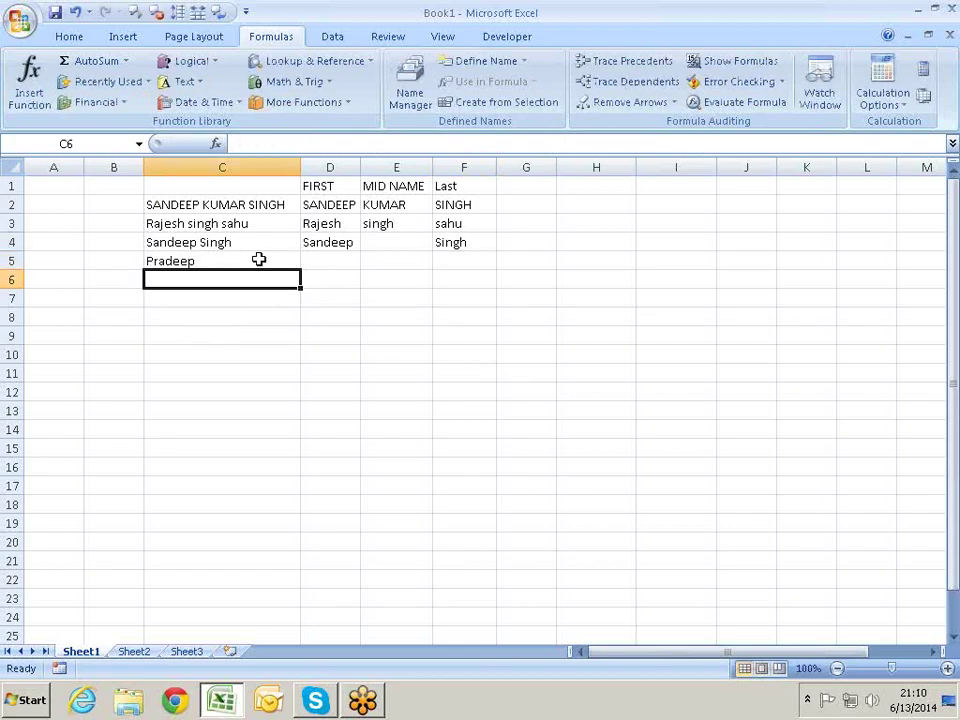
pyautogui.press('Up')
pyautogui.press('Right')
pyautogui.hotkey('shift', 'Right')
pyautogui.hotkey('shift', 'Right')
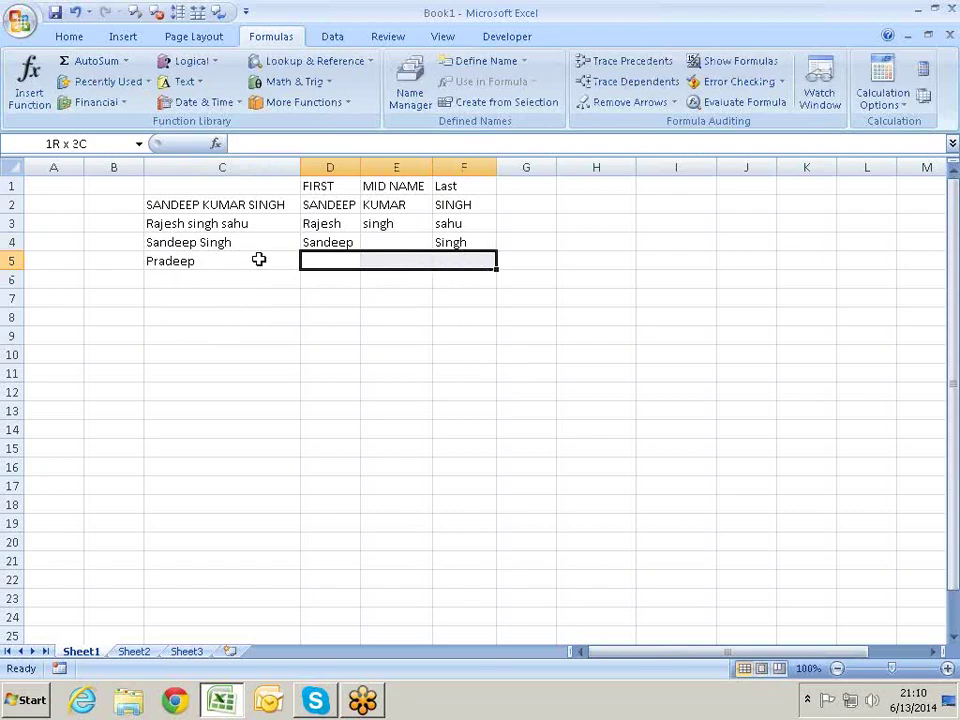
pyautogui.hotkey('ctrl', 'd')
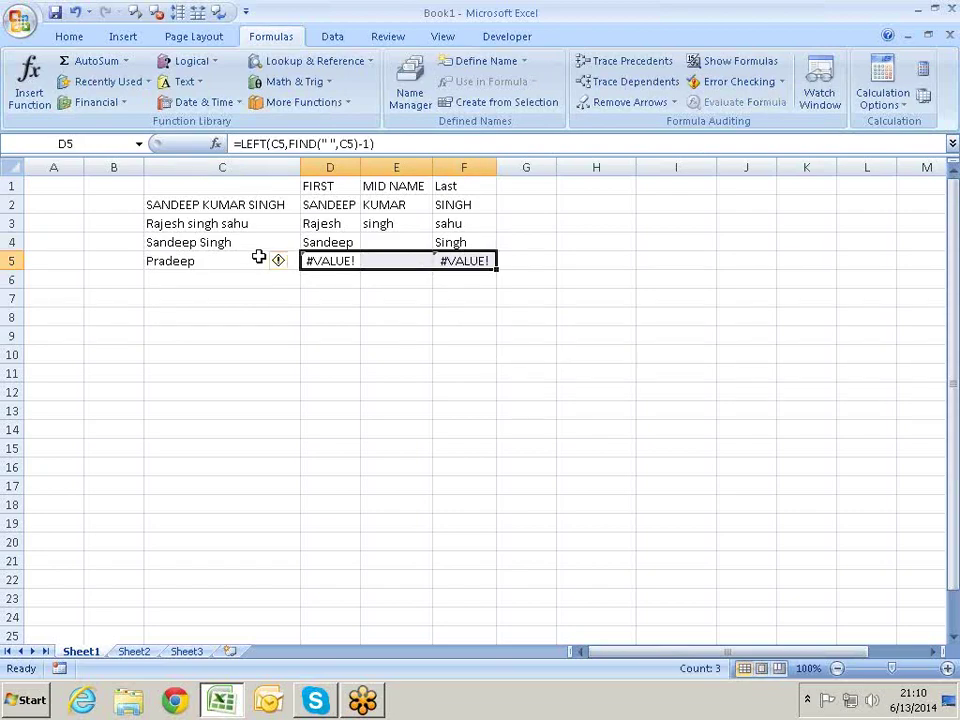
pyautogui.press('Down')
pyautogui.press('Up')
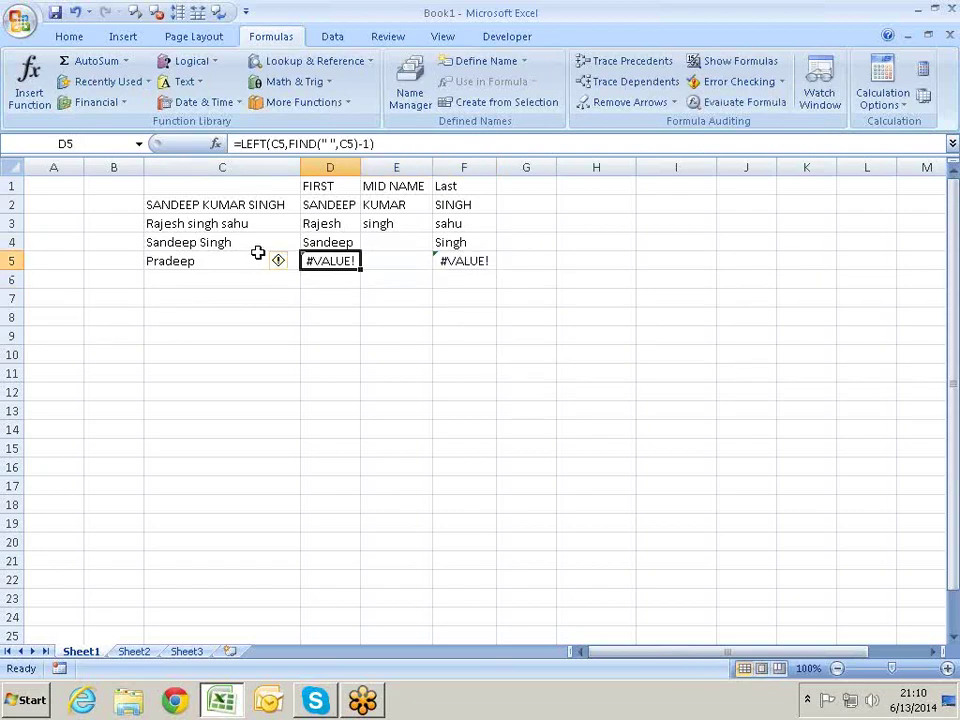
pyautogui.press('F2')
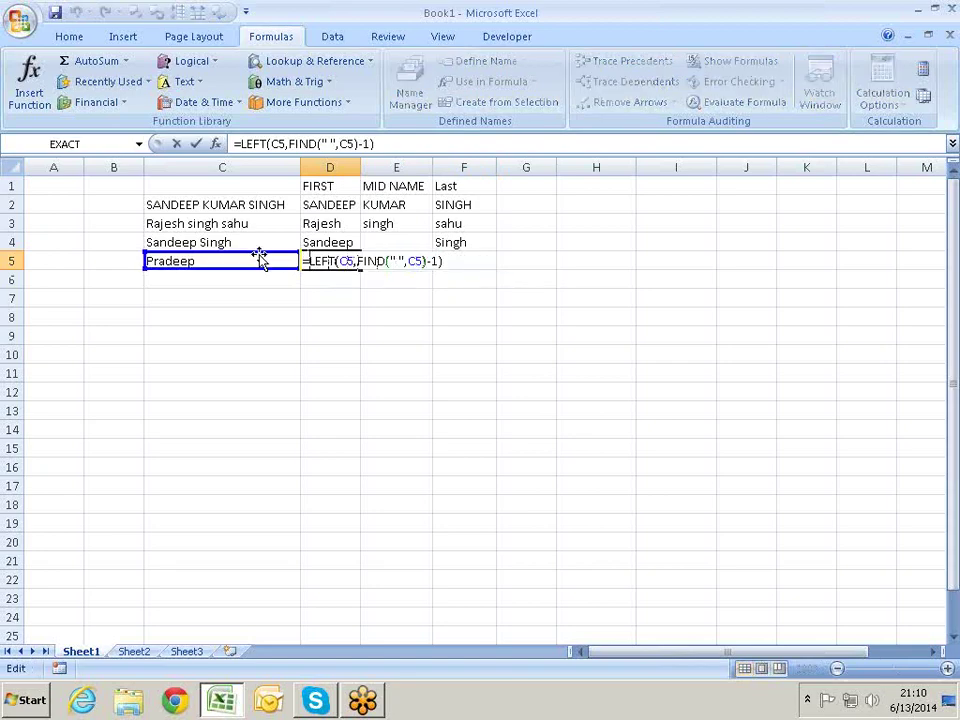
# - Wrap D5's first-name formula in IFERROR with C5 as fallback, showing Pradeep
pyautogui.write('if')
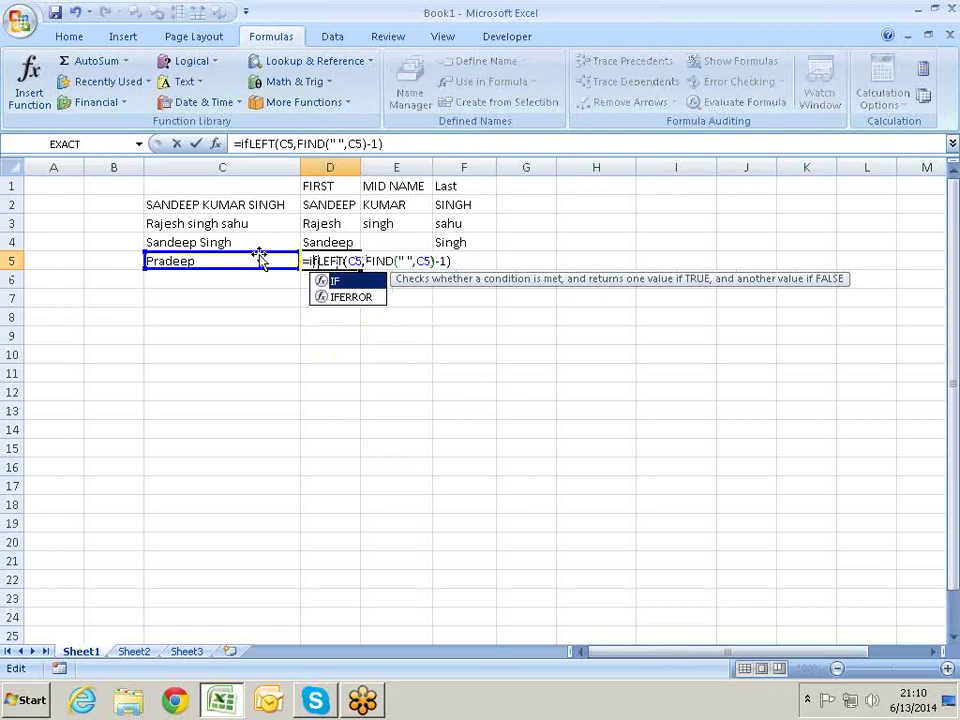
pyautogui.press('Down')
pyautogui.press('Tab')
pyautogui.press('Right')
pyautogui.press('Right')
pyautogui.press('Right')
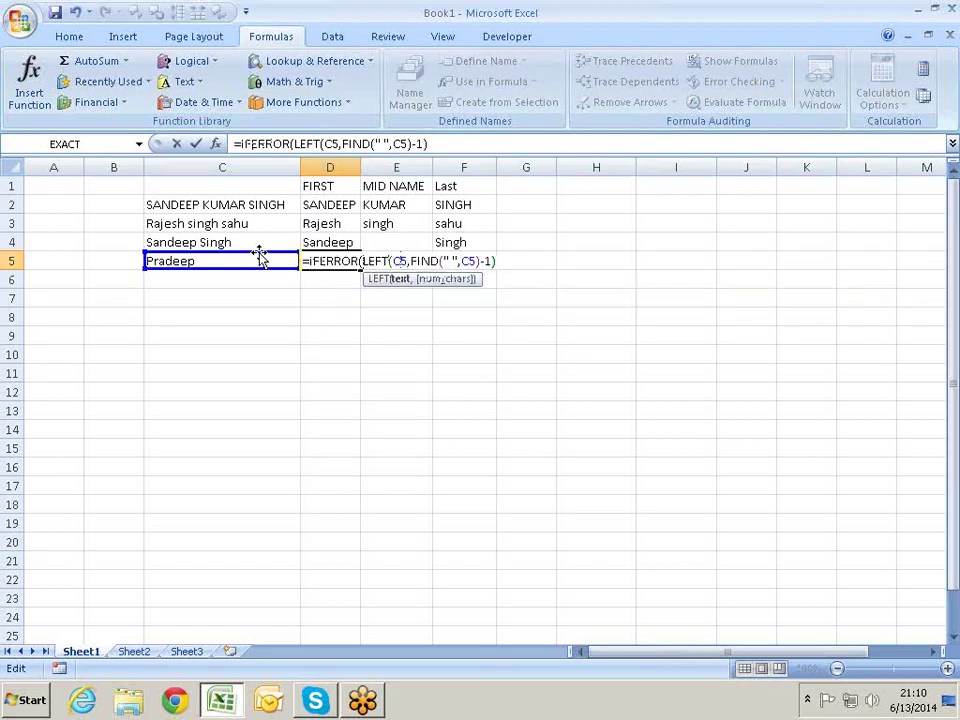
pyautogui.press('Right')
pyautogui.press('Right')
pyautogui.press('Right')
pyautogui.press('Right')
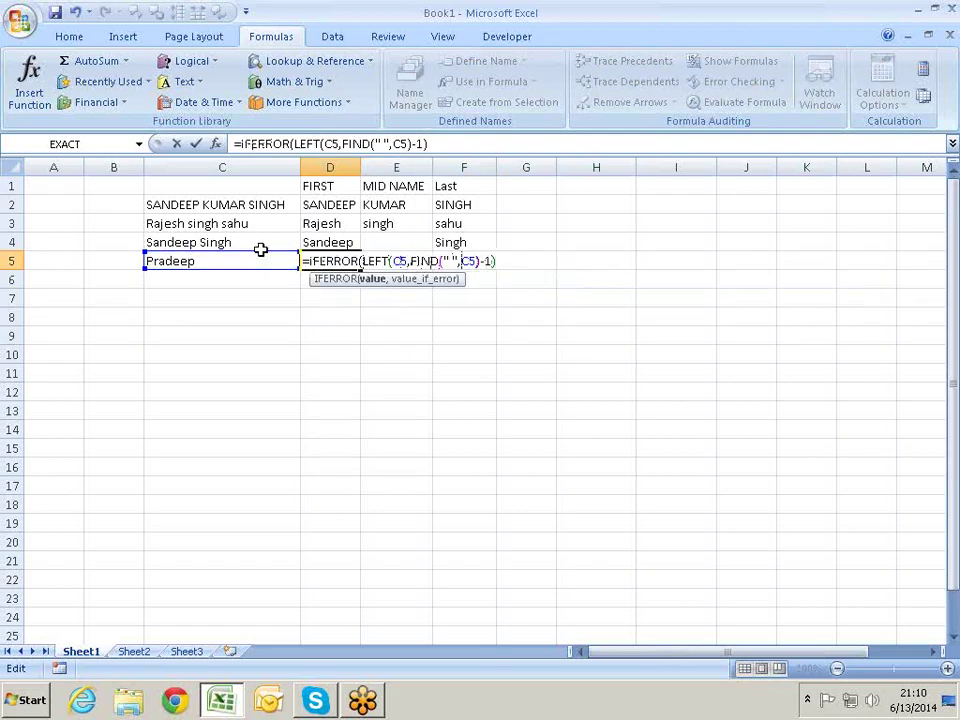
pyautogui.write(',')
pyautogui.click(193, 261)
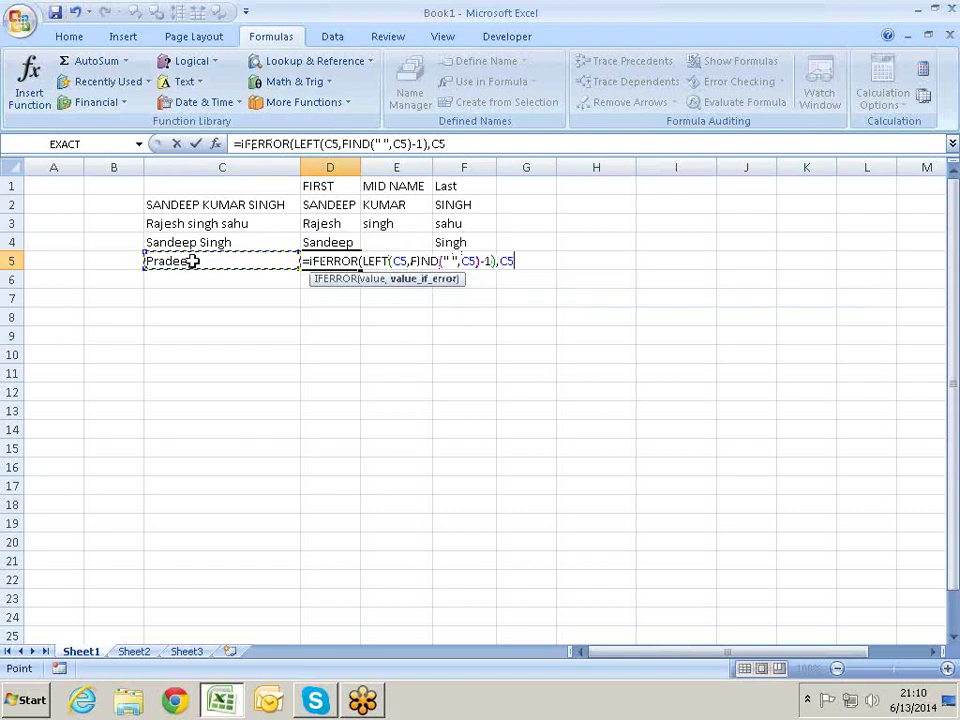
pyautogui.write(')')
pyautogui.press('Return')
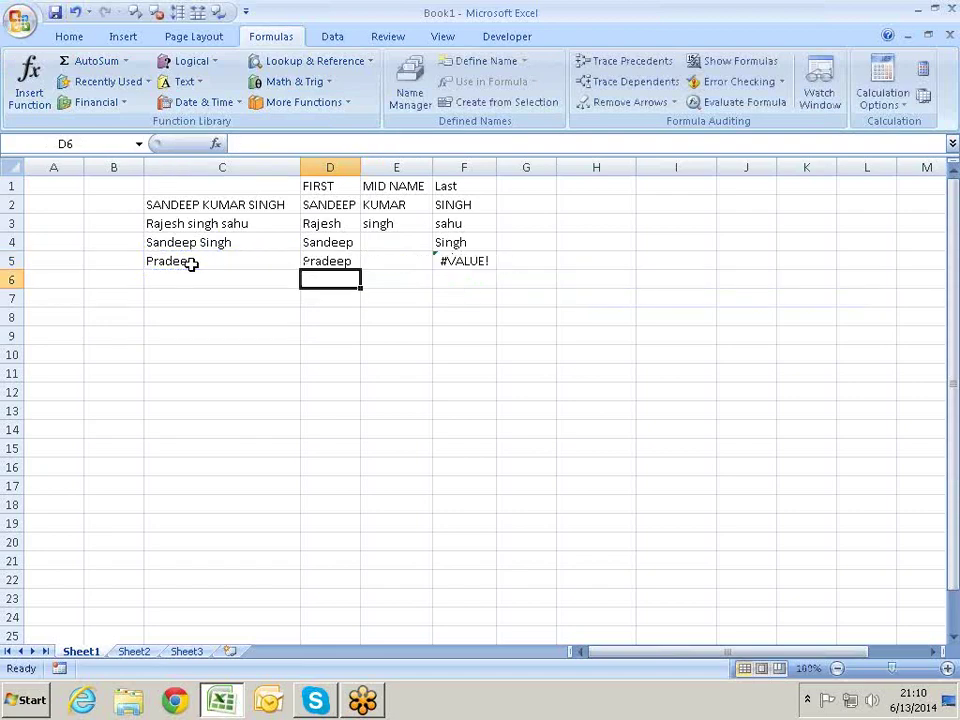
pyautogui.press('Up')
# - Wrap F5's last-name formula in IFERROR so it shows blank instead of #VALUE!
pyautogui.press('Right')
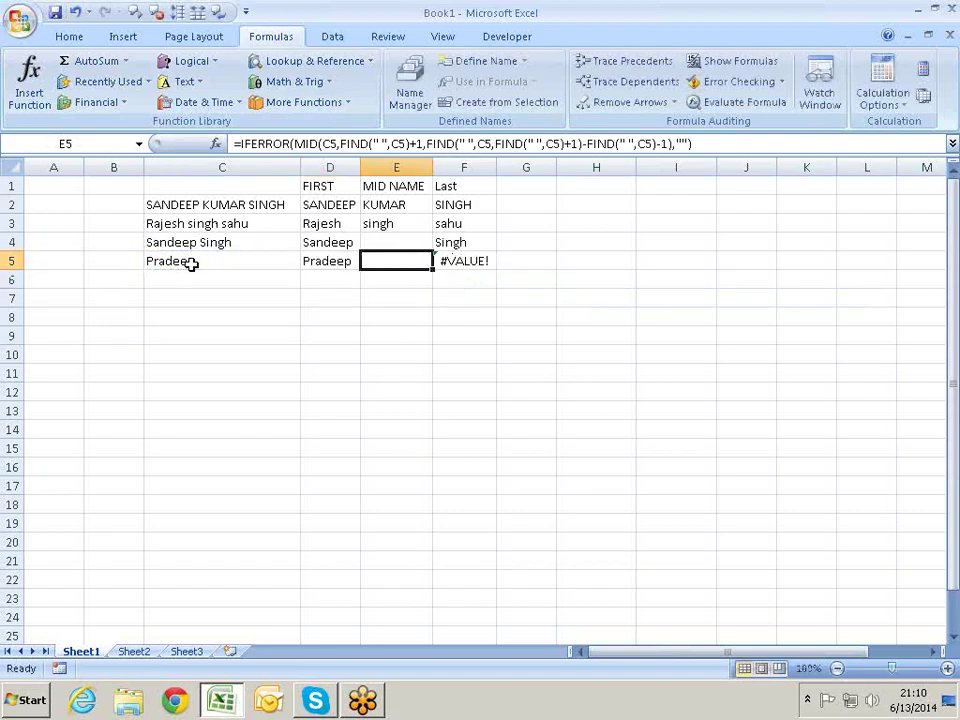
pyautogui.press('Right')
pyautogui.press('F2')
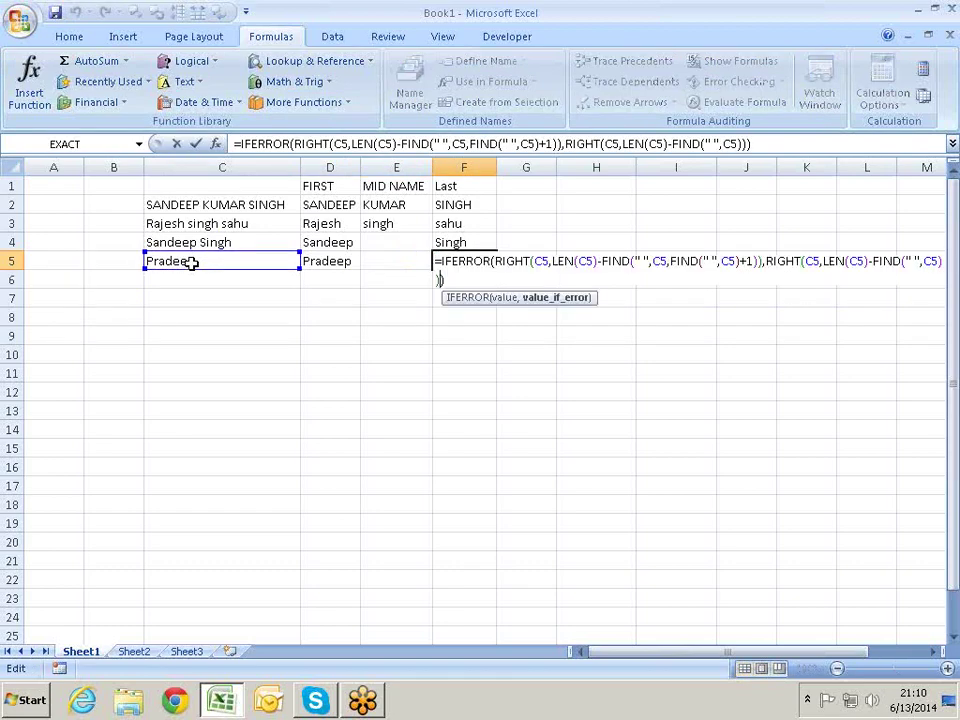
pyautogui.press('Left')
pyautogui.press('Left')
pyautogui.press('Left')
pyautogui.press('Home')
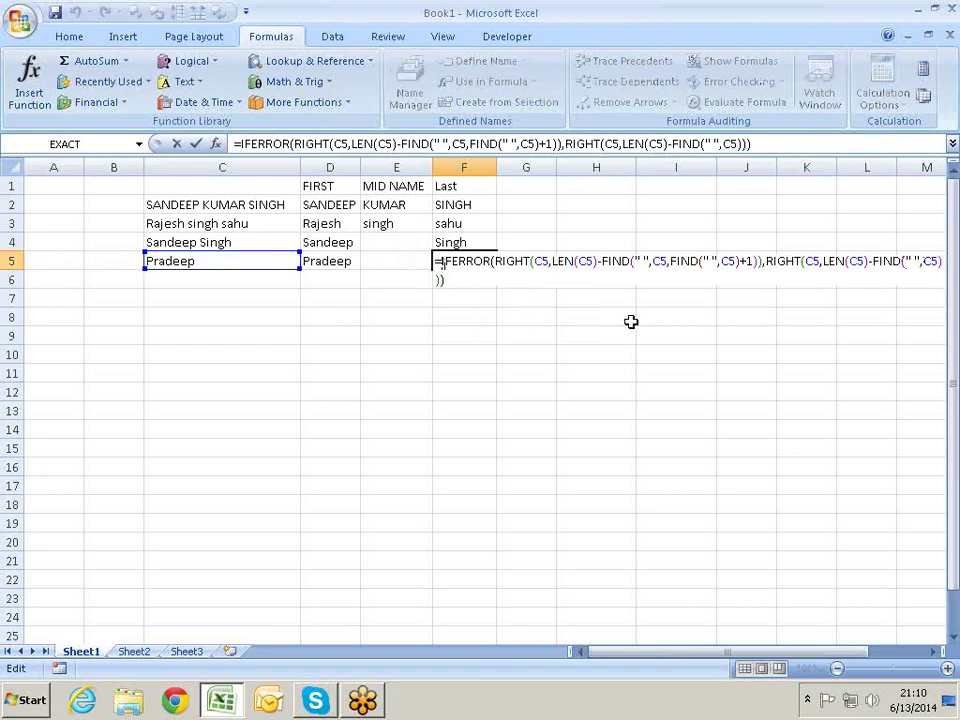
pyautogui.write('if')
pyautogui.press('Down')
pyautogui.press('Tab')
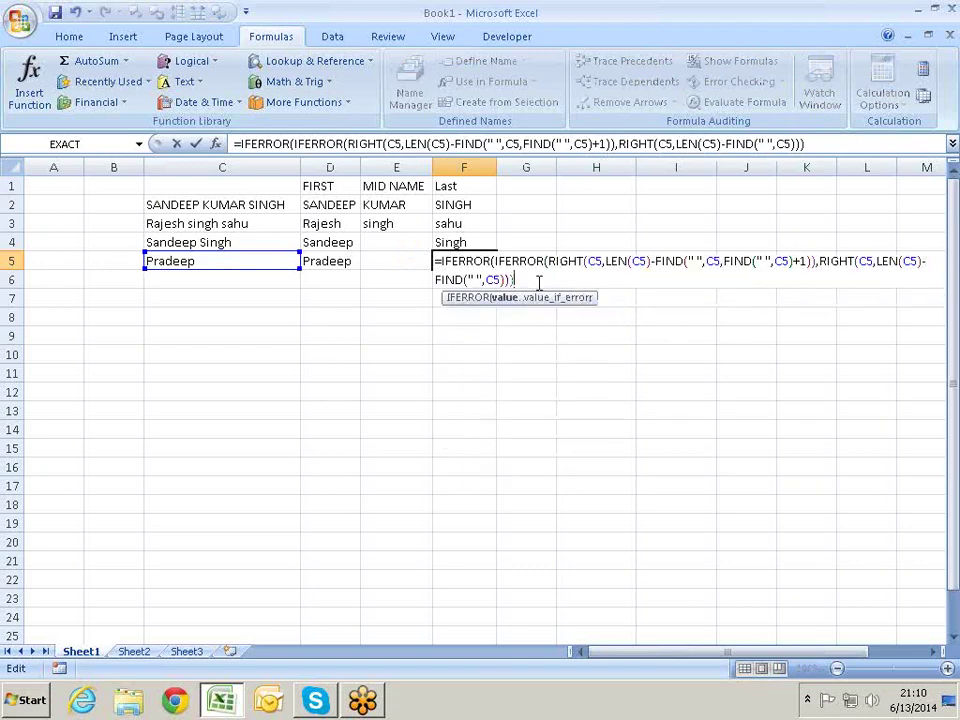
pyautogui.write(',')
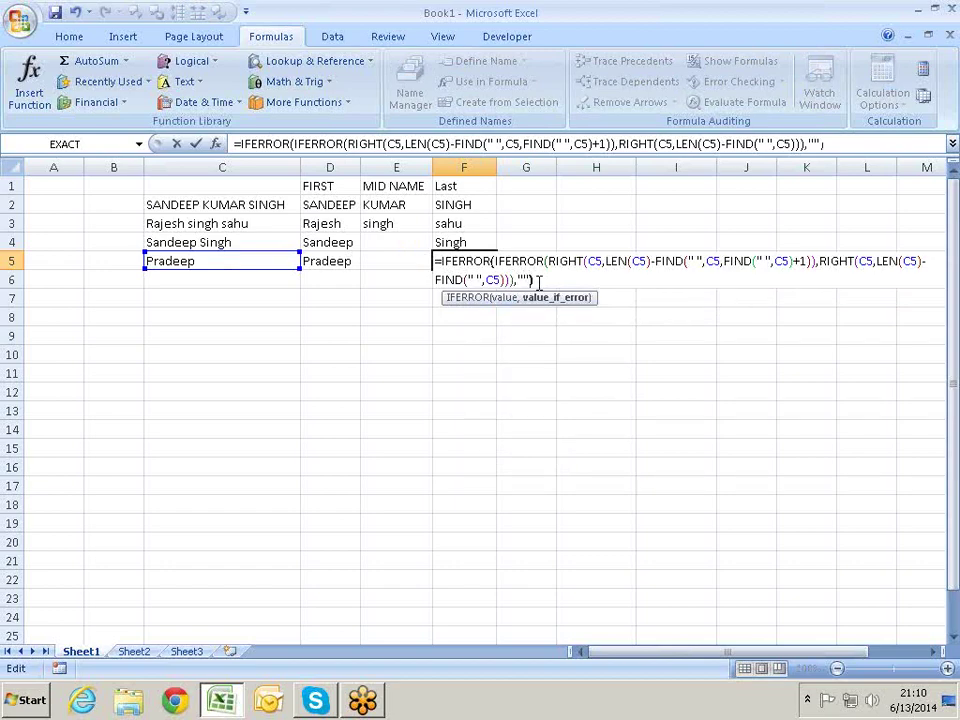
pyautogui.press('Return')
pyautogui.press('Up')
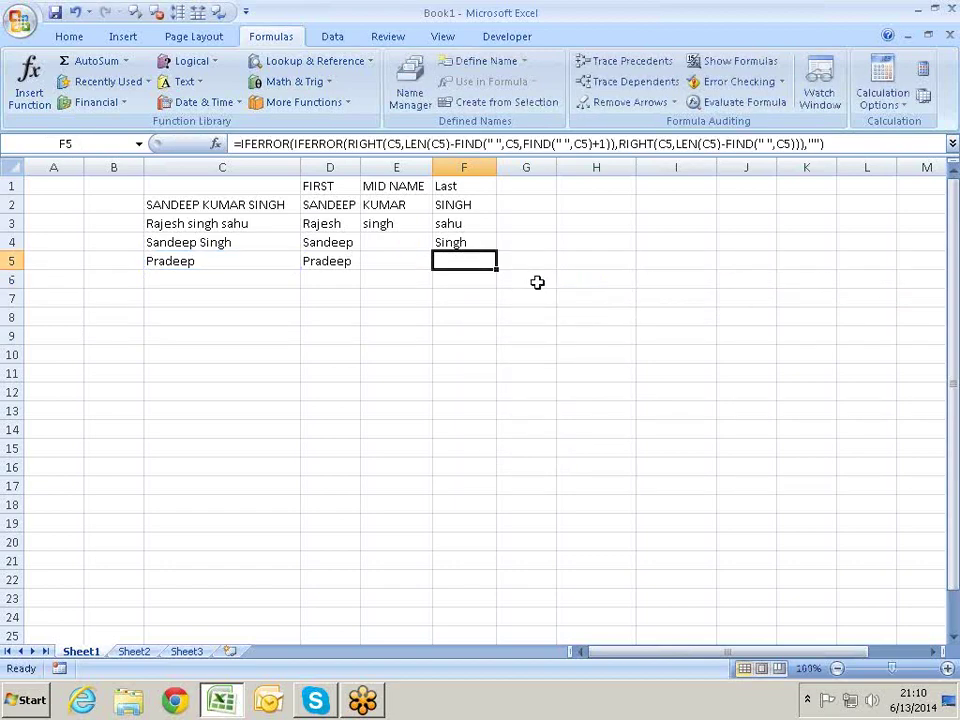
pyautogui.press('Left')
pyautogui.press('Left')
pyautogui.hotkey('shift', 'Right')
pyautogui.hotkey('shift', 'Right')
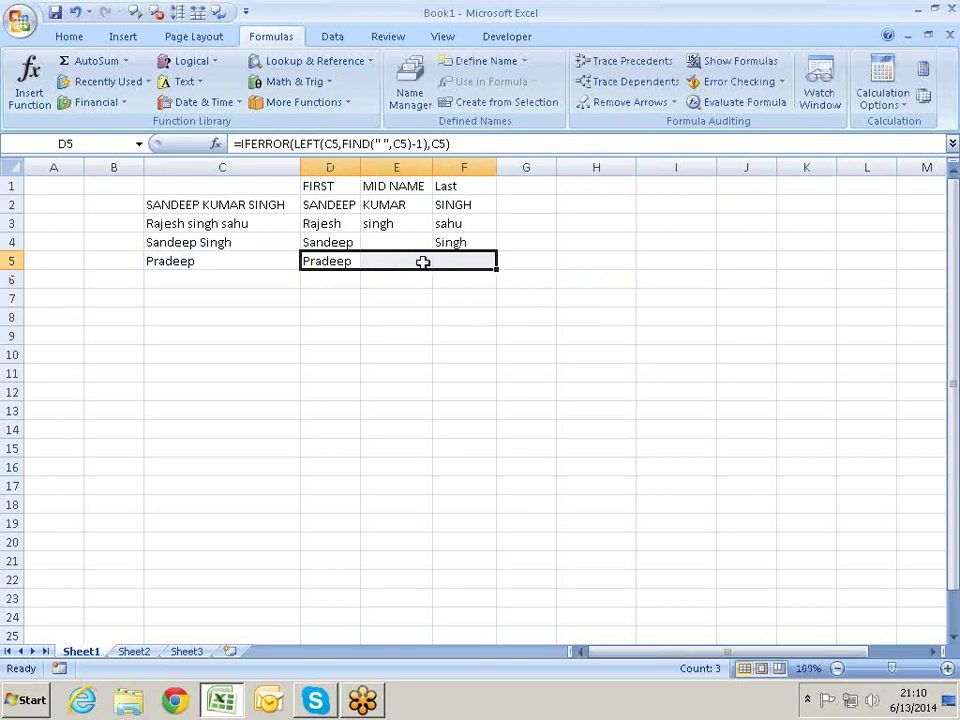
# - Fill the D5:F5 formulas up to row 2 and down to row 10
pyautogui.moveTo(497, 272); pyautogui.dragTo(499, 234)
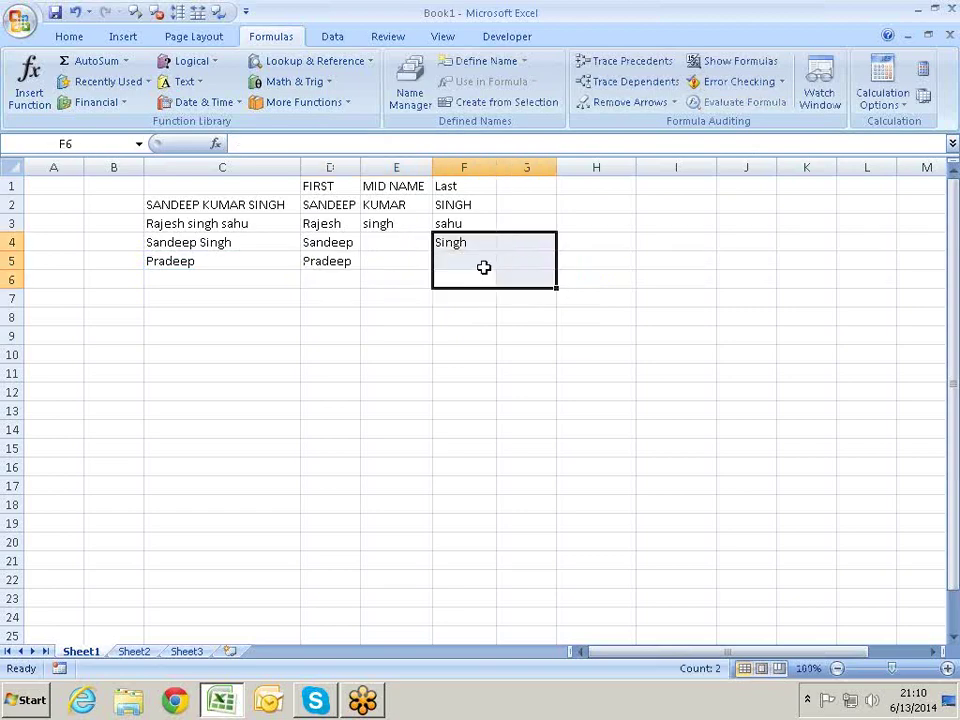
pyautogui.click(468, 258)
pyautogui.press('Left')
pyautogui.press('Left')
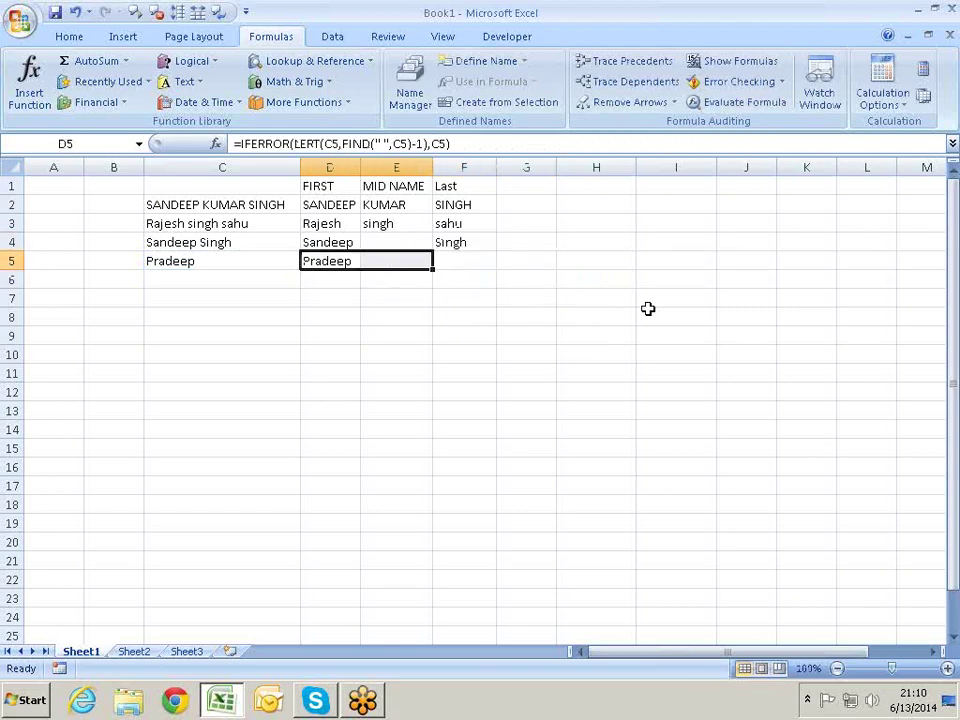
pyautogui.hotkey('shift', 'Right')
pyautogui.hotkey('shift', 'Right')
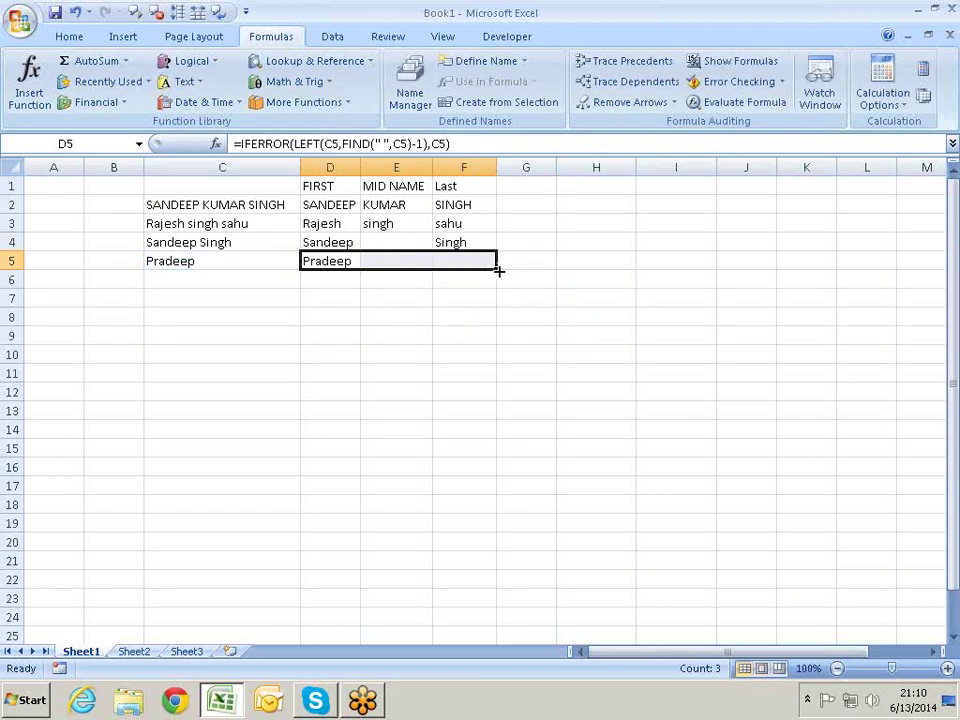
pyautogui.moveTo(497, 270); pyautogui.dragTo(497, 205)
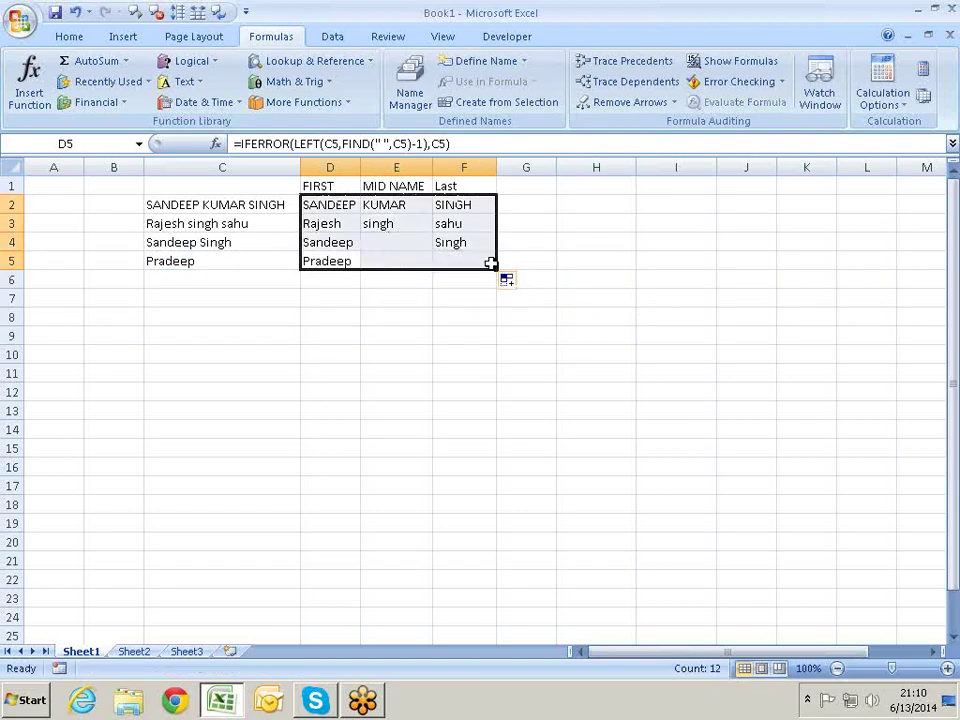
pyautogui.moveTo(495, 269); pyautogui.dragTo(499, 356)
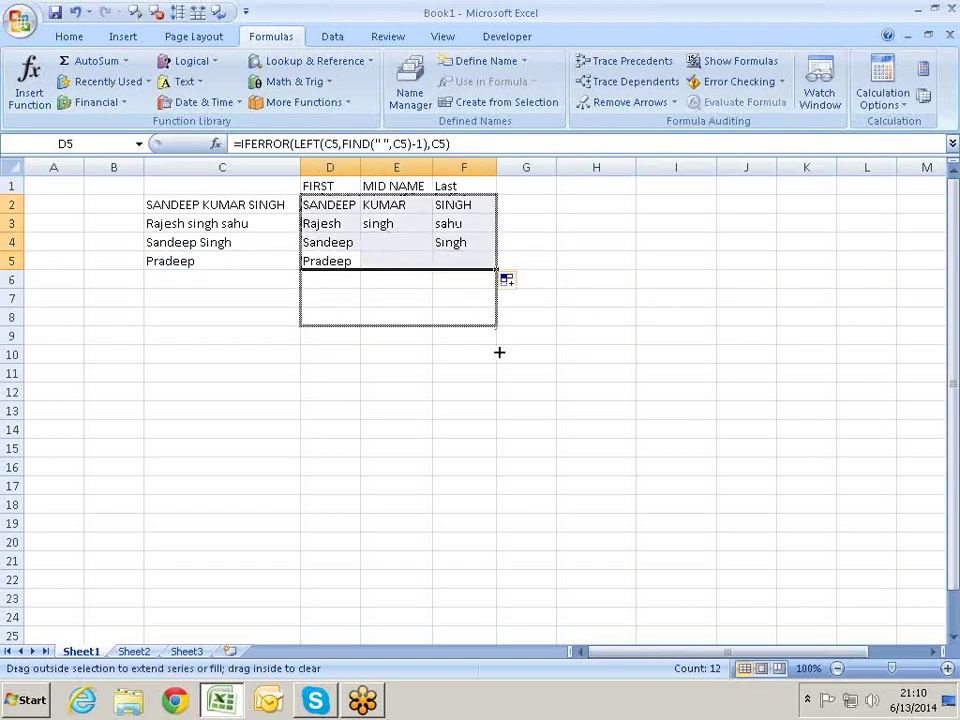
pyautogui.click(611, 384)
pyautogui.click(280, 266)
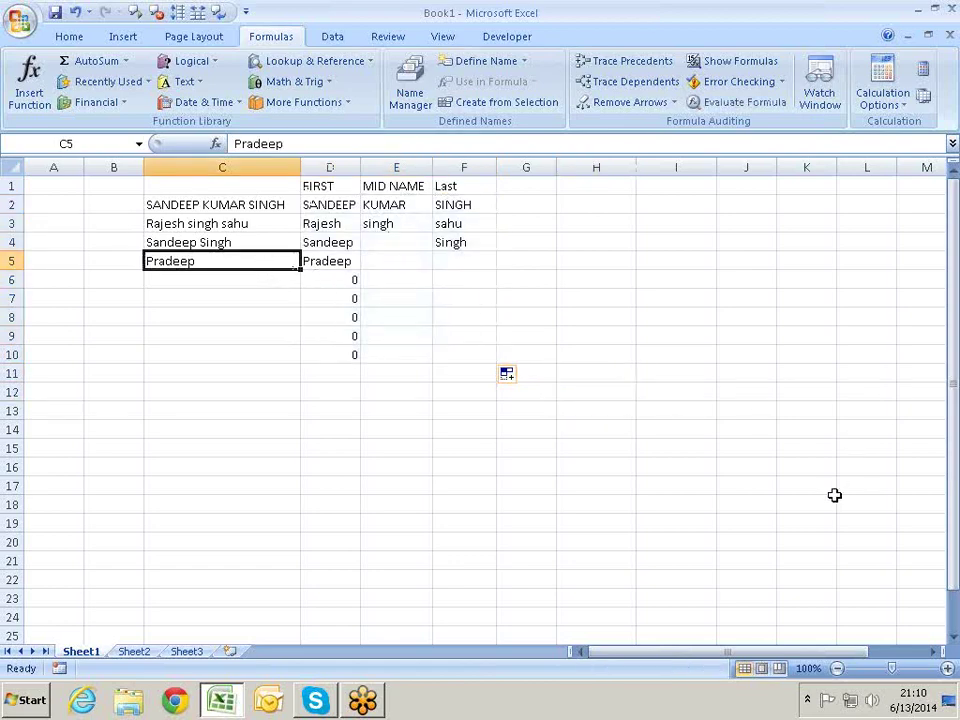
# - Enter s k singh, himesh reshamiya, himanshu and viru sahastrabhudhi in C6:C9, widening column D
pyautogui.press('Down')
pyautogui.write('s k')
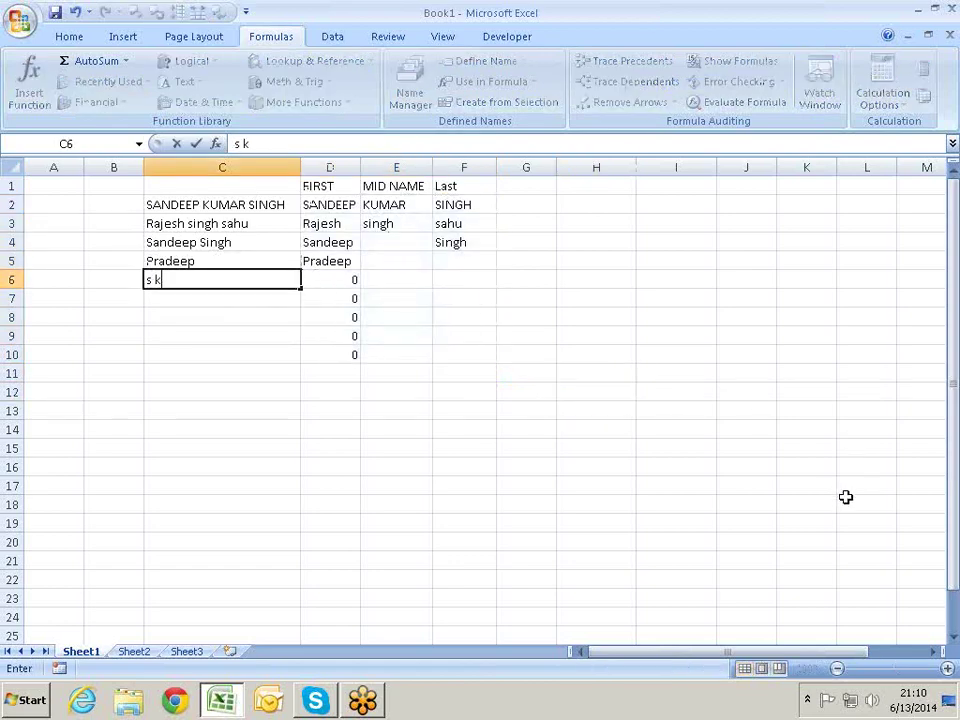
pyautogui.write(' singh')
pyautogui.press('Return')
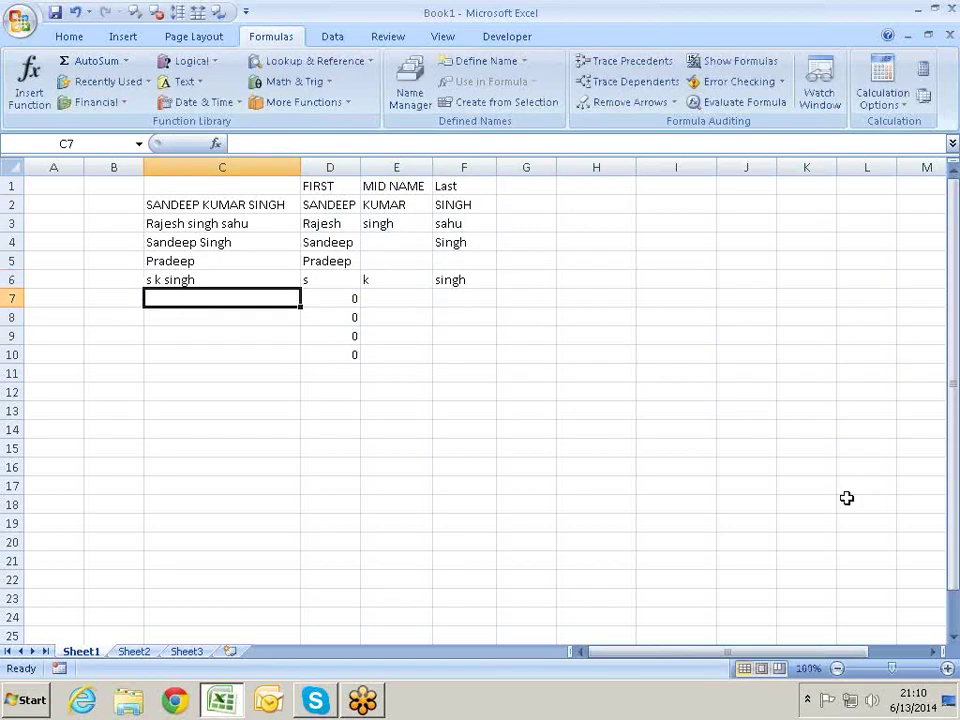
pyautogui.write('hime')
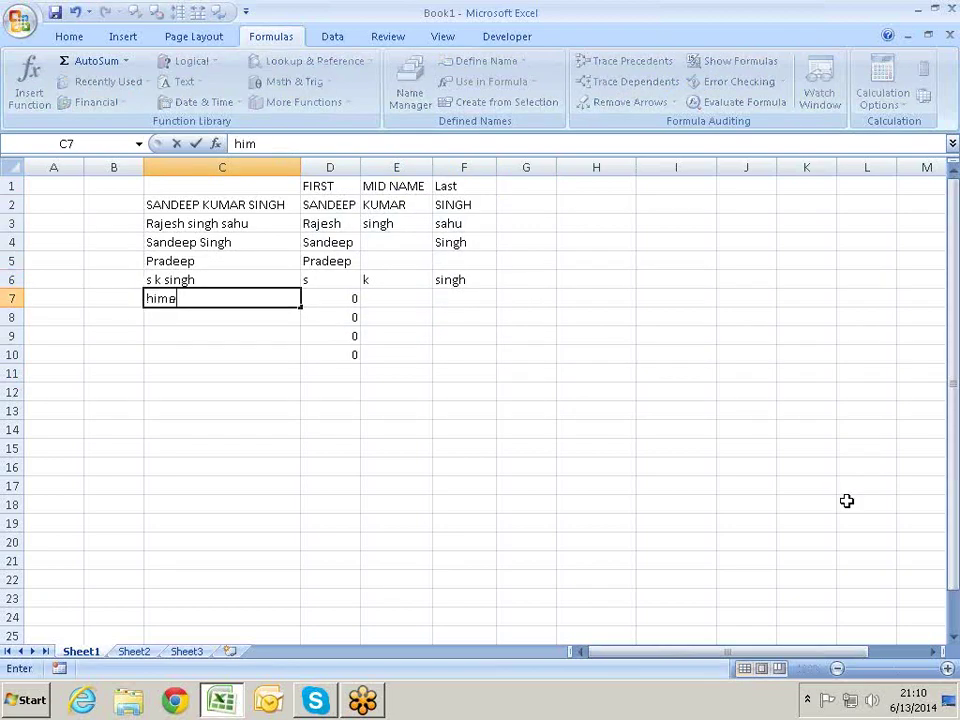
pyautogui.write('sh reshamiy')
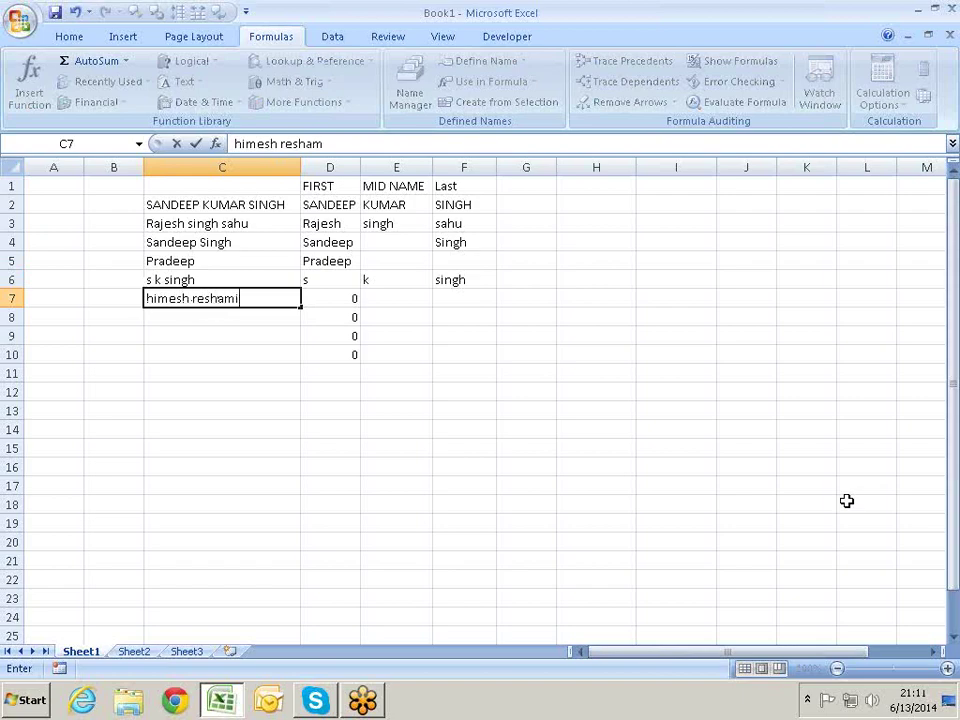
pyautogui.write('a')
pyautogui.press('Return')
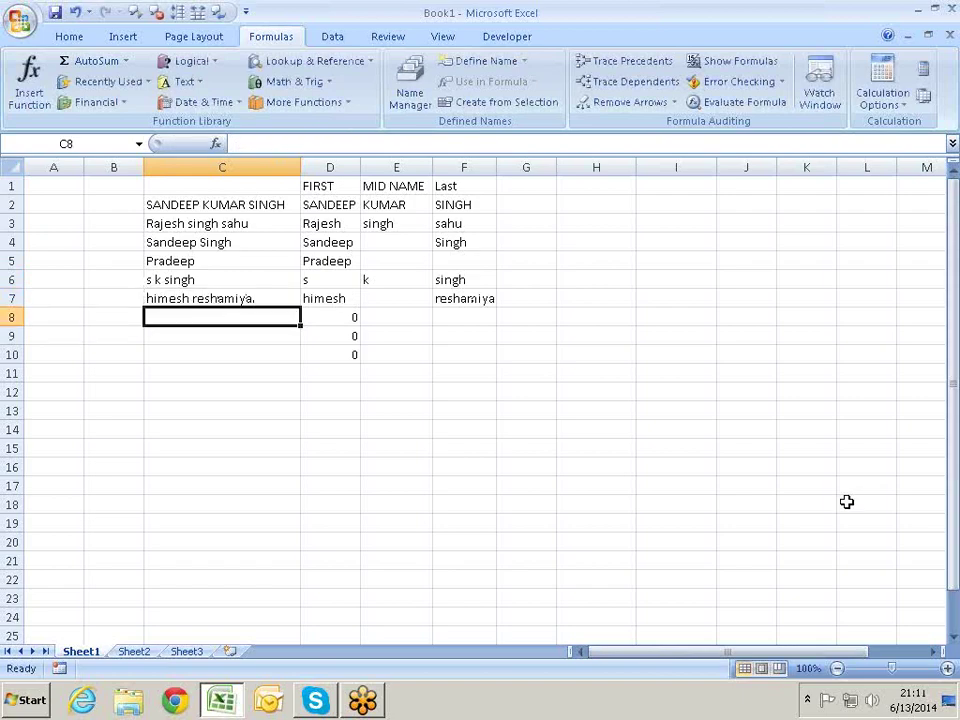
pyautogui.write('h')
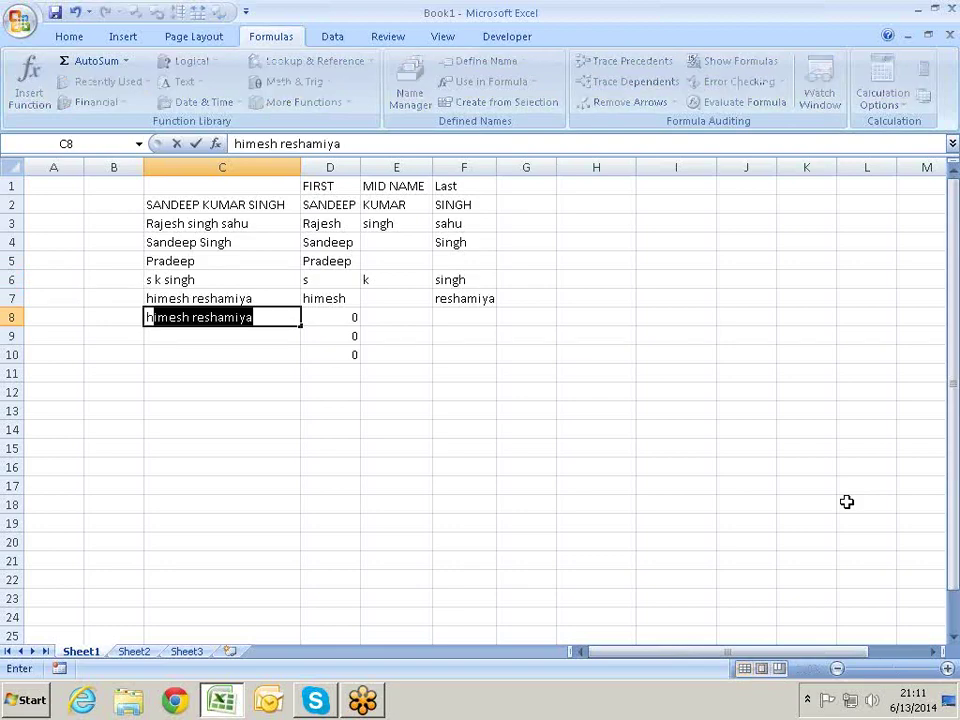
pyautogui.write('imansh')
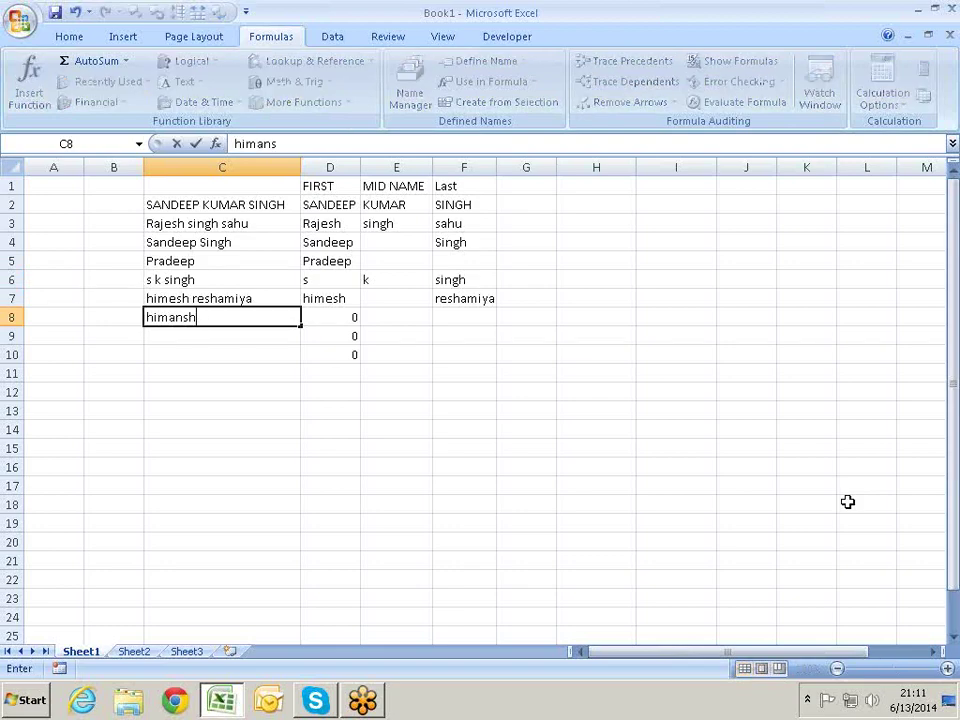
pyautogui.write('u')
pyautogui.press('Return')
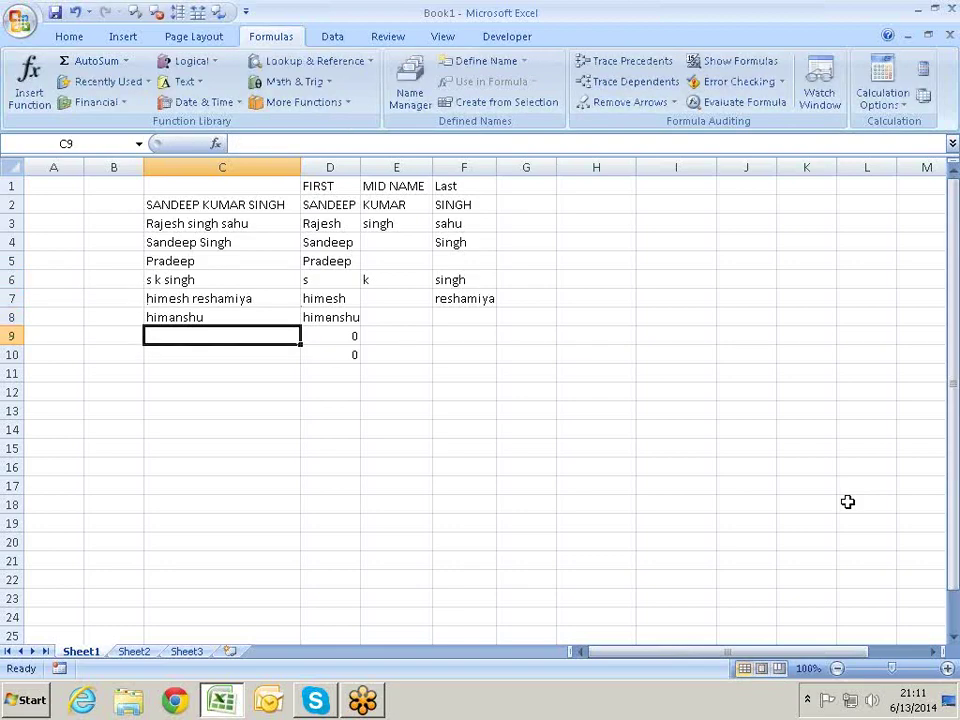
pyautogui.doubleClick(360, 167)
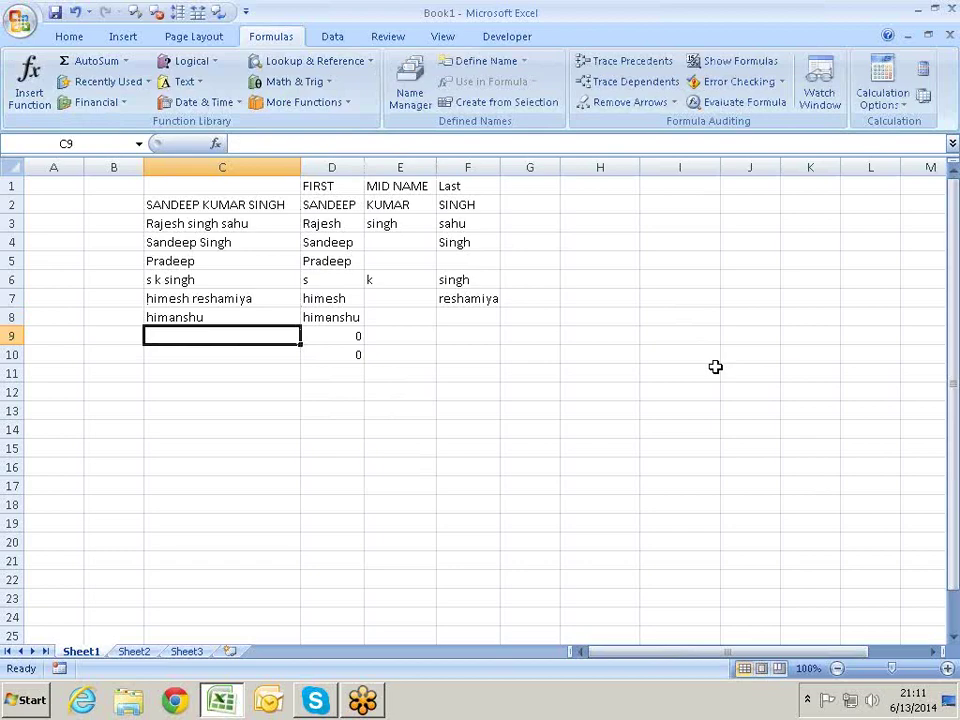
pyautogui.write('viru s')
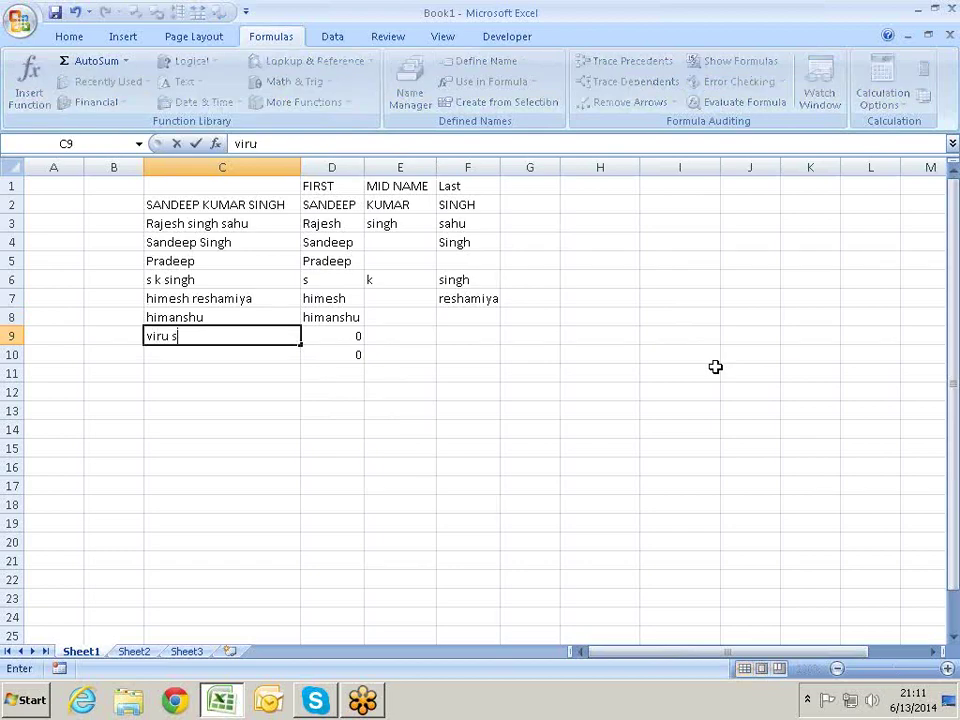
pyautogui.write('ahastra')
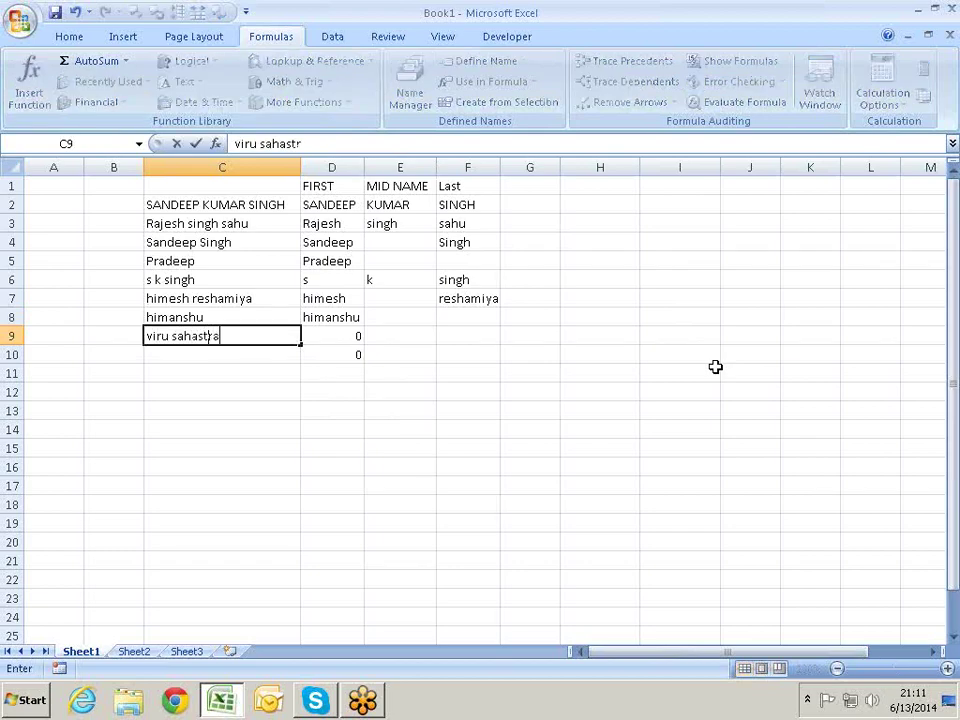
pyautogui.write('bhu')
pyautogui.write('dhi')
pyautogui.press('Return')
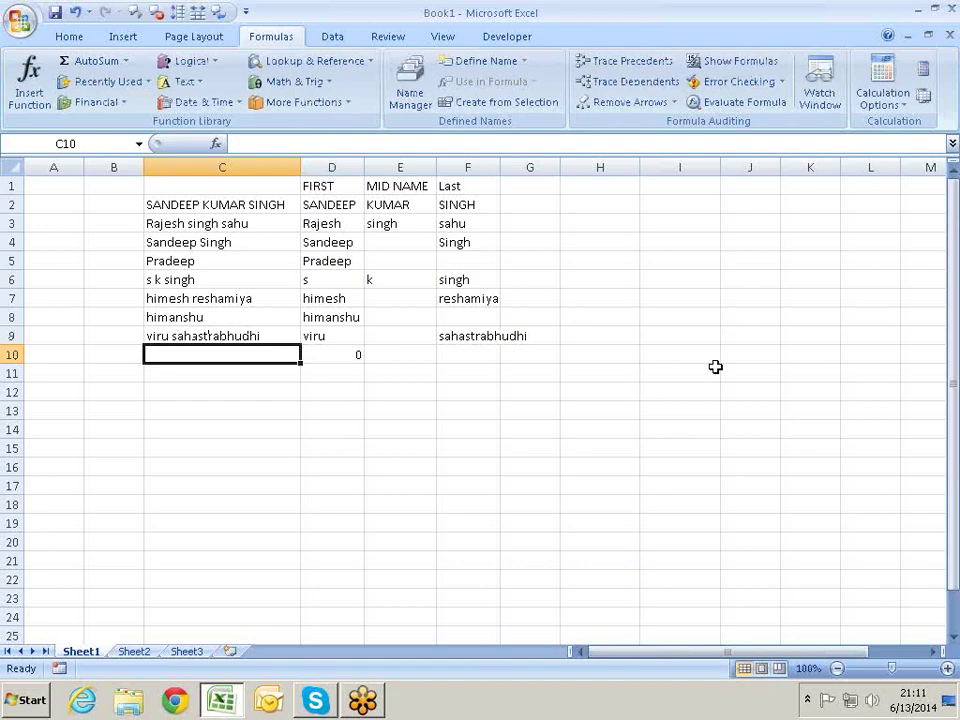
# - Delete the stray 0 in D10 and review the split-name formulas
pyautogui.press('Right')
pyautogui.press('Delete')
pyautogui.press('Up')
pyautogui.press('Up')
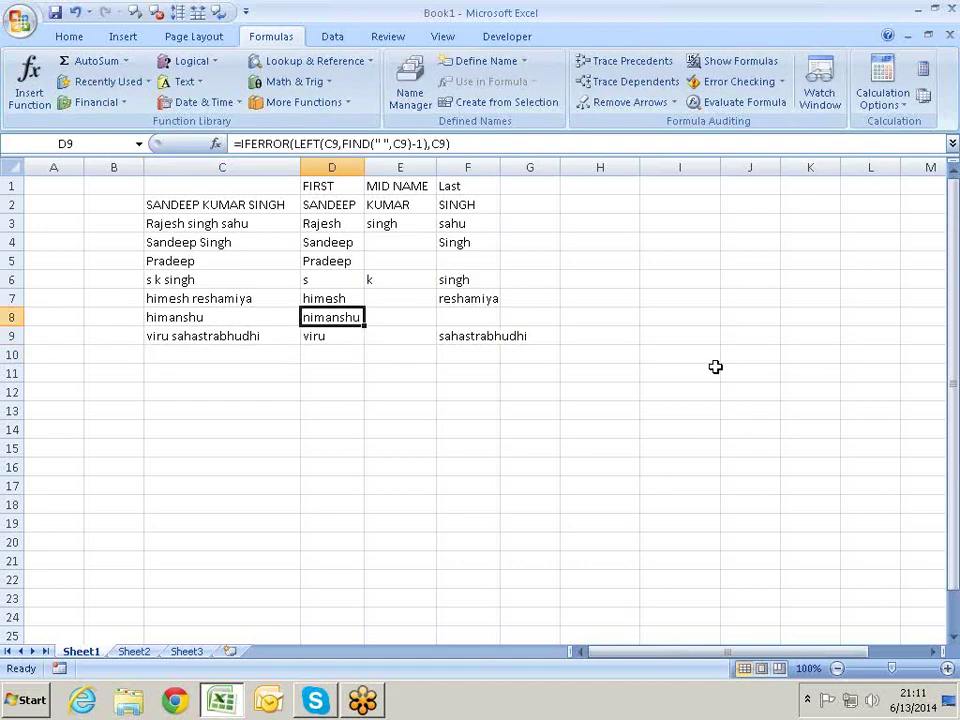
pyautogui.press('Up')
pyautogui.press('Up')
pyautogui.press('Right')
pyautogui.press('Right')
pyautogui.press('Left')
pyautogui.press('Down')
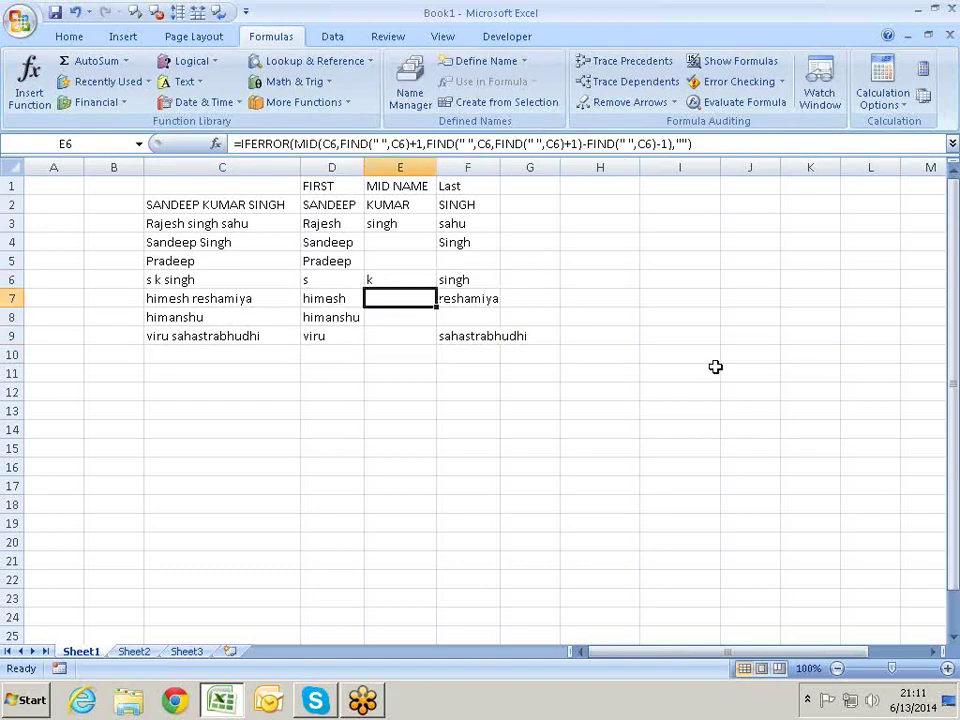
pyautogui.press('Down')
pyautogui.press('Down')
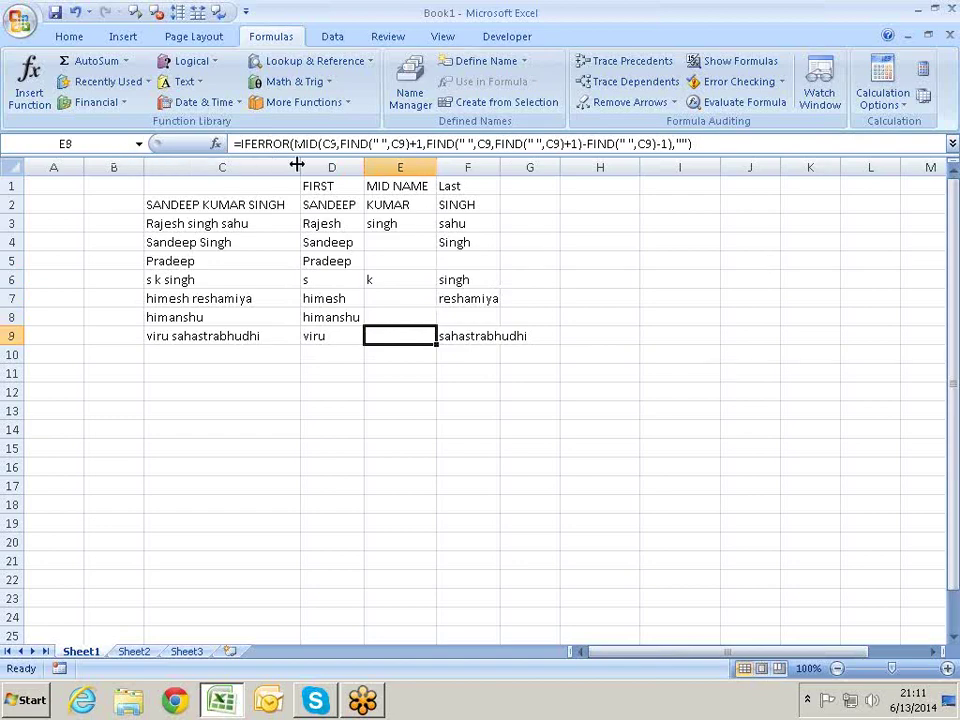
# - AutoFit the widths of columns D to F to fit all split names
pyautogui.moveTo(305, 167); pyautogui.dragTo(497, 170)
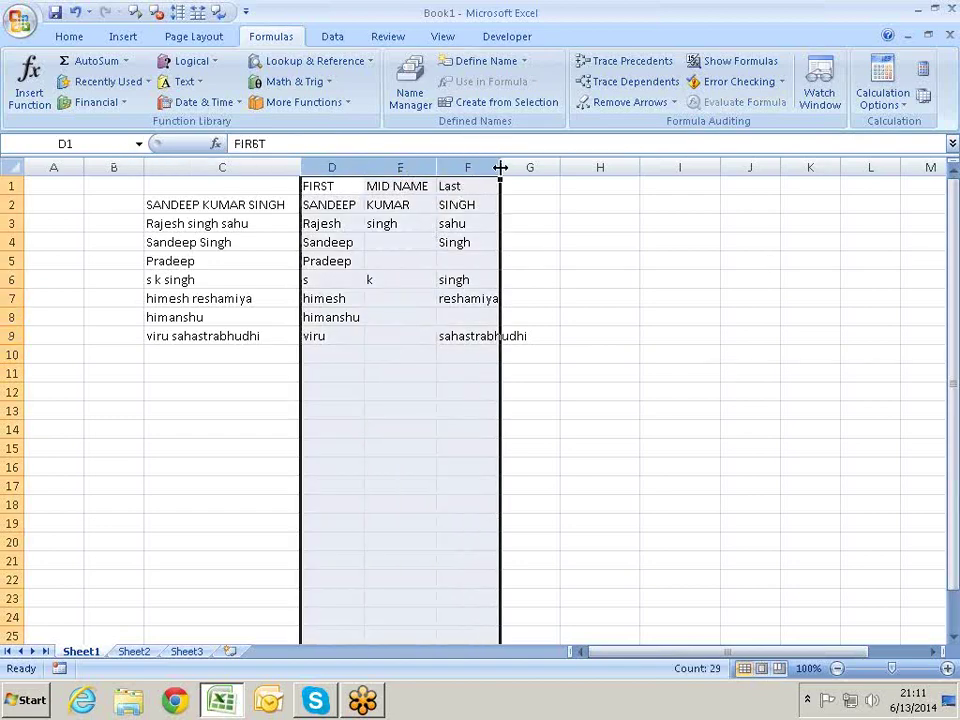
pyautogui.doubleClick(500, 167)
pyautogui.click(637, 315)
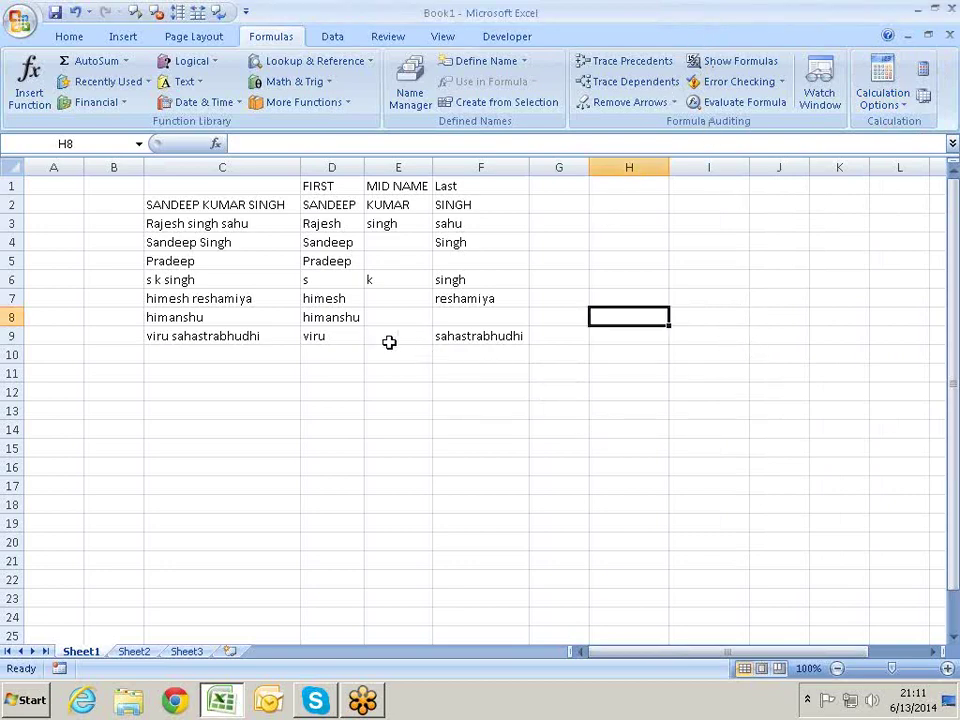
pyautogui.click(341, 388)
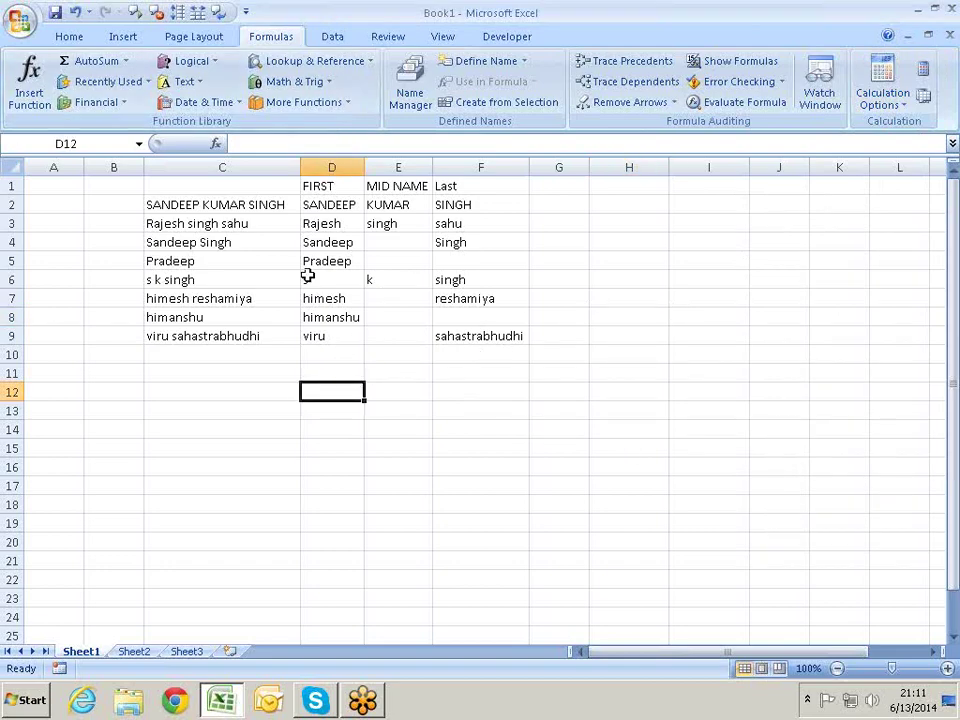
pyautogui.click(171, 373)
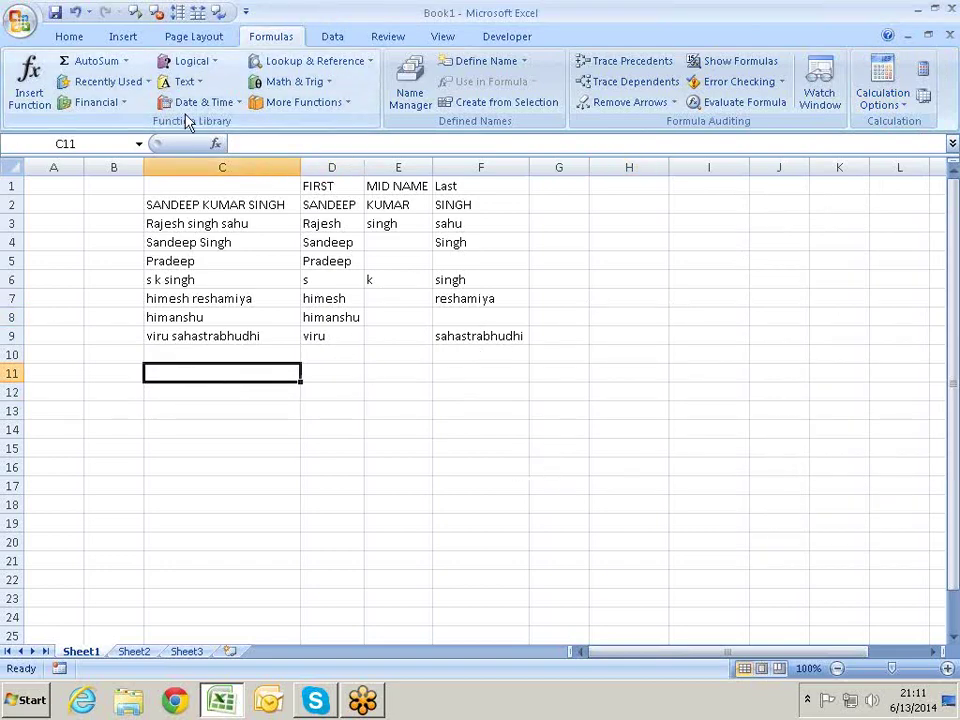
pyautogui.click(190, 83)
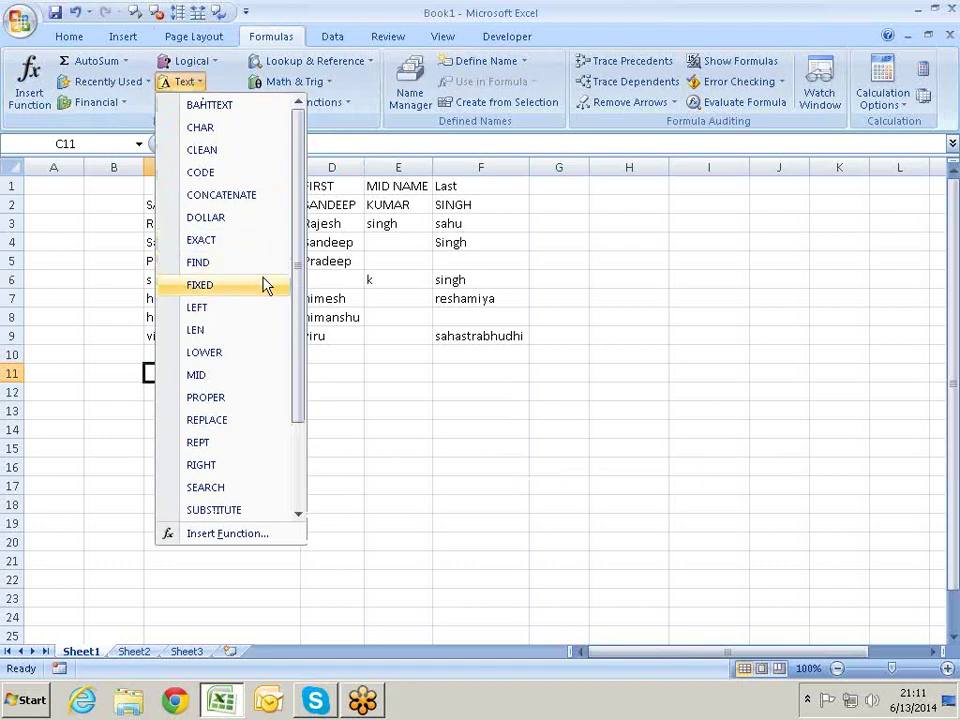
pyautogui.click(340, 389)
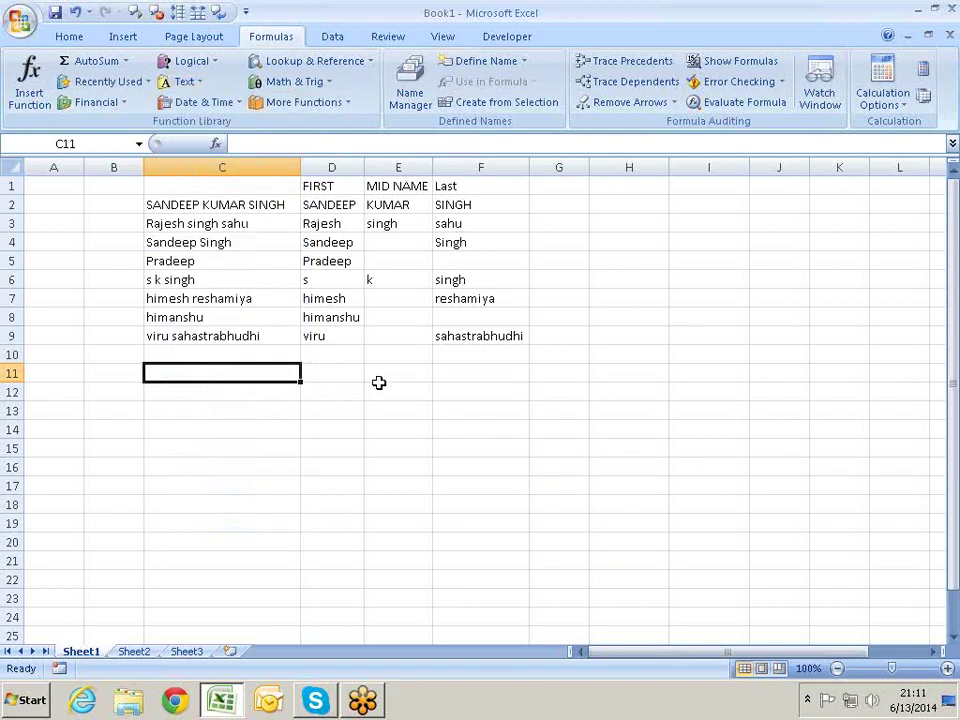
pyautogui.click(592, 184)
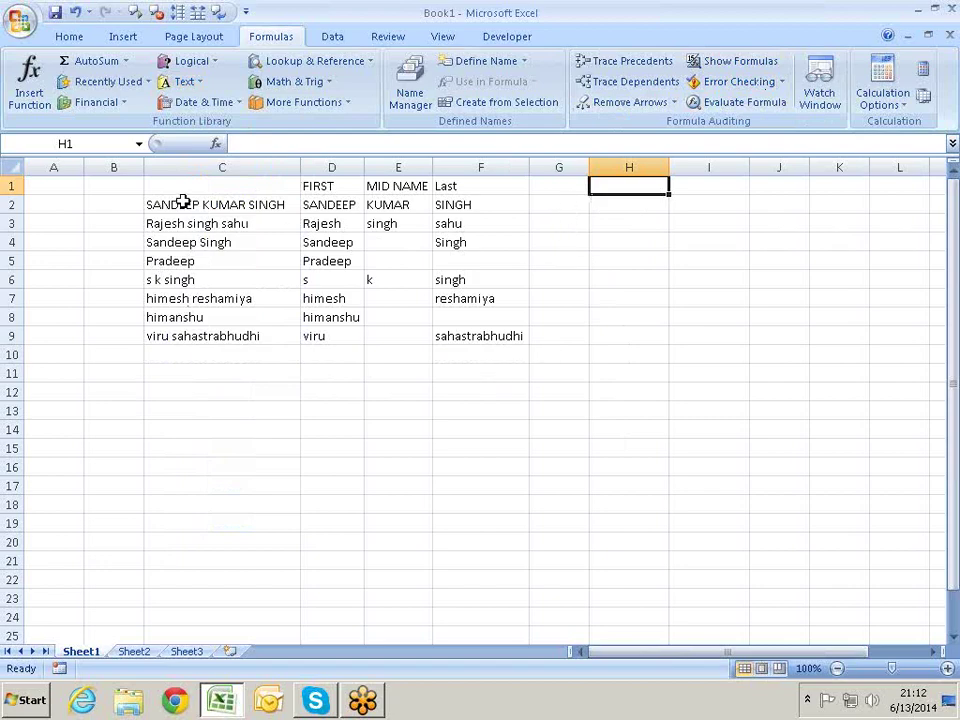
# - Hide columns D:F so only the full names in C2:C9 remain visible
pyautogui.moveTo(184, 204); pyautogui.dragTo(208, 338)
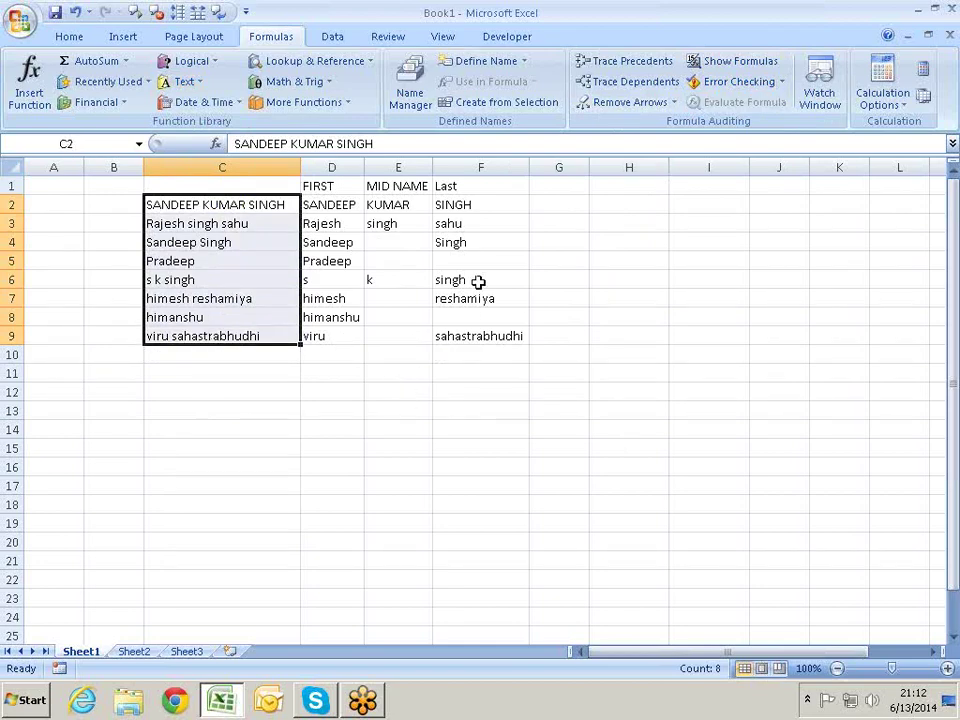
pyautogui.moveTo(480, 166); pyautogui.dragTo(330, 166)
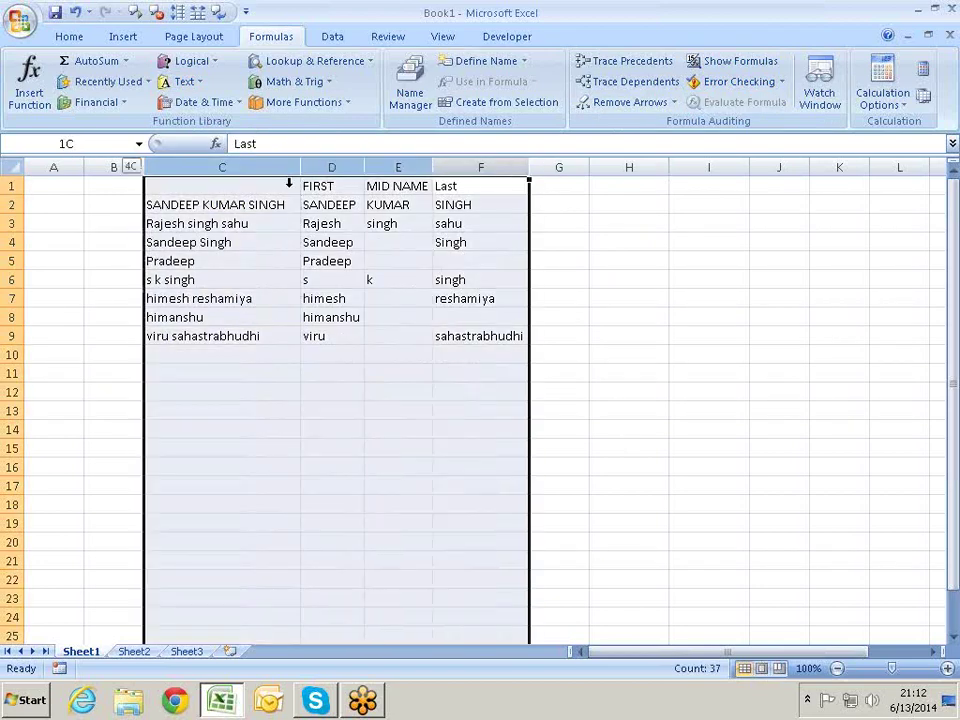
pyautogui.rightClick(330, 166)
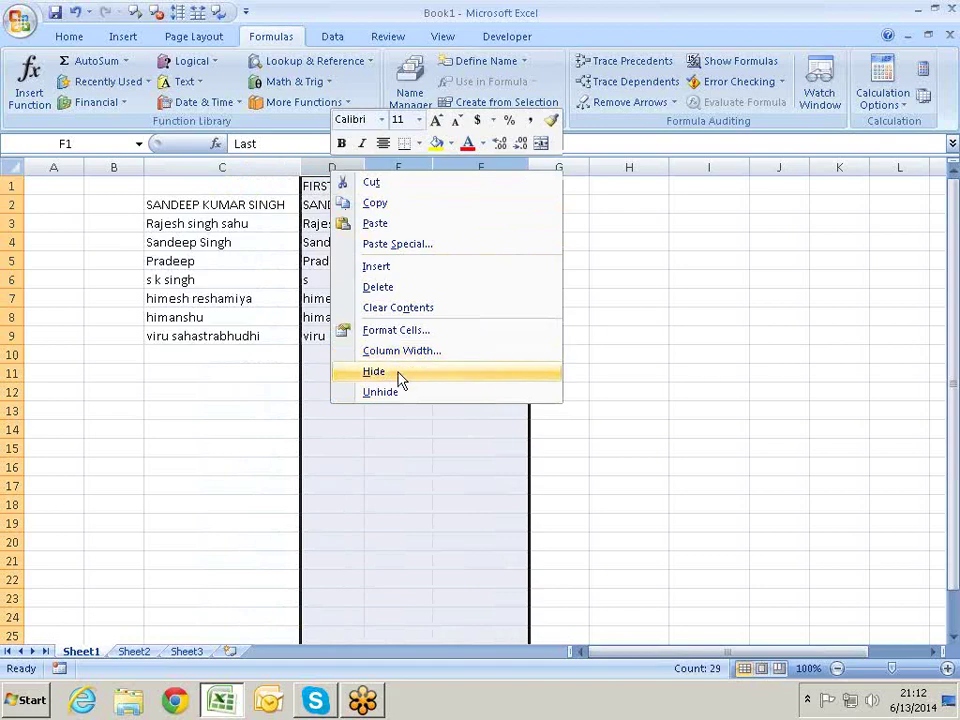
pyautogui.click(400, 373)
pyautogui.click(588, 424)
pyautogui.click(224, 202)
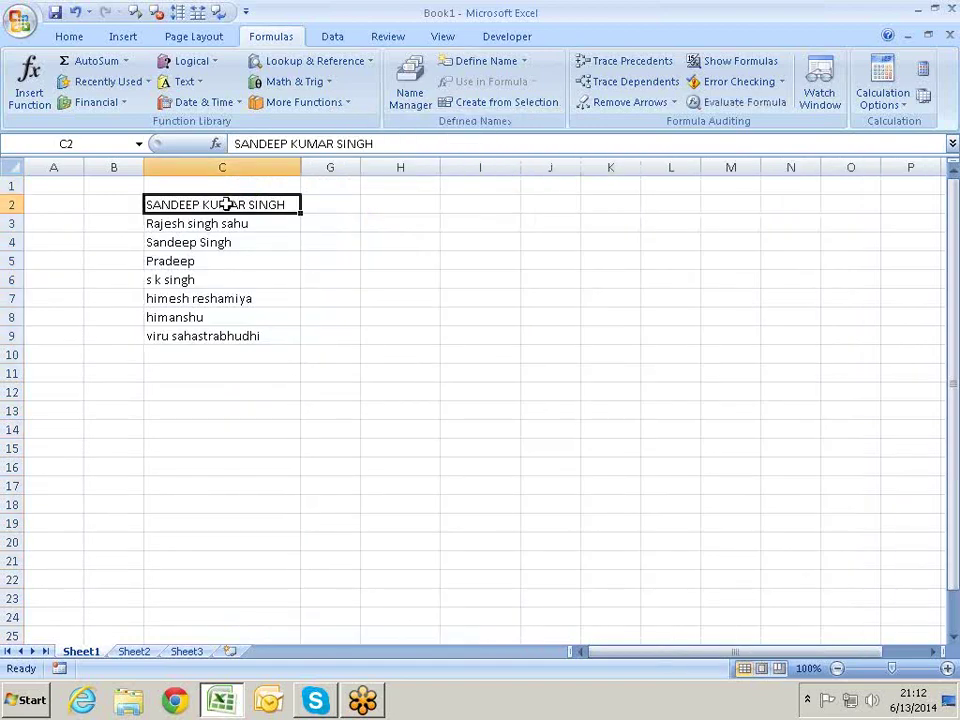
pyautogui.click(345, 198)
pyautogui.write('=')
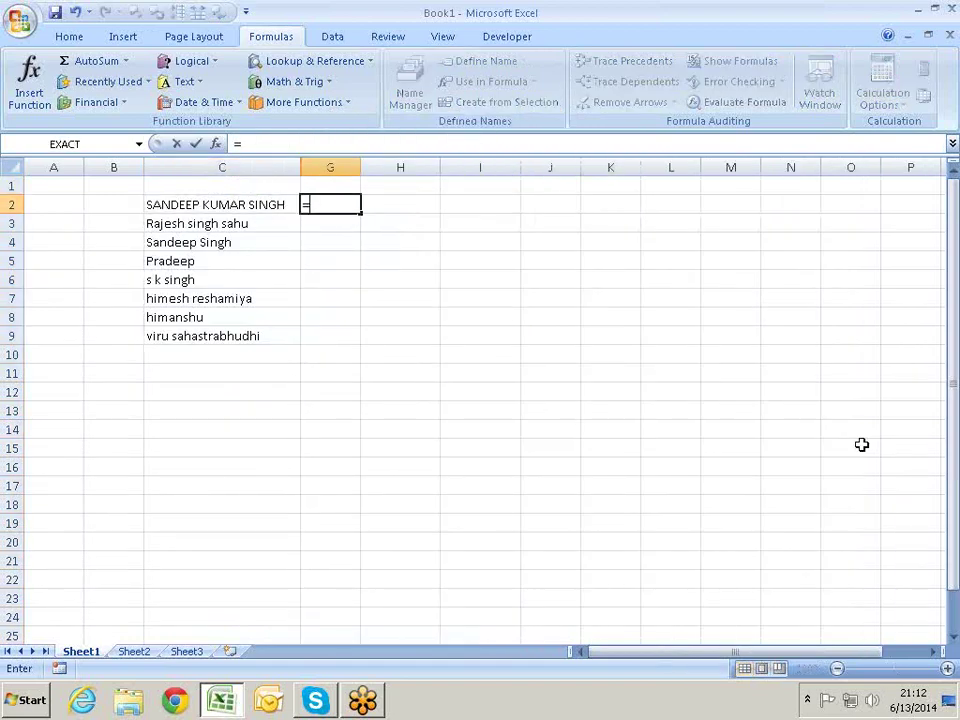
pyautogui.write('lower')
pyautogui.press('Tab')
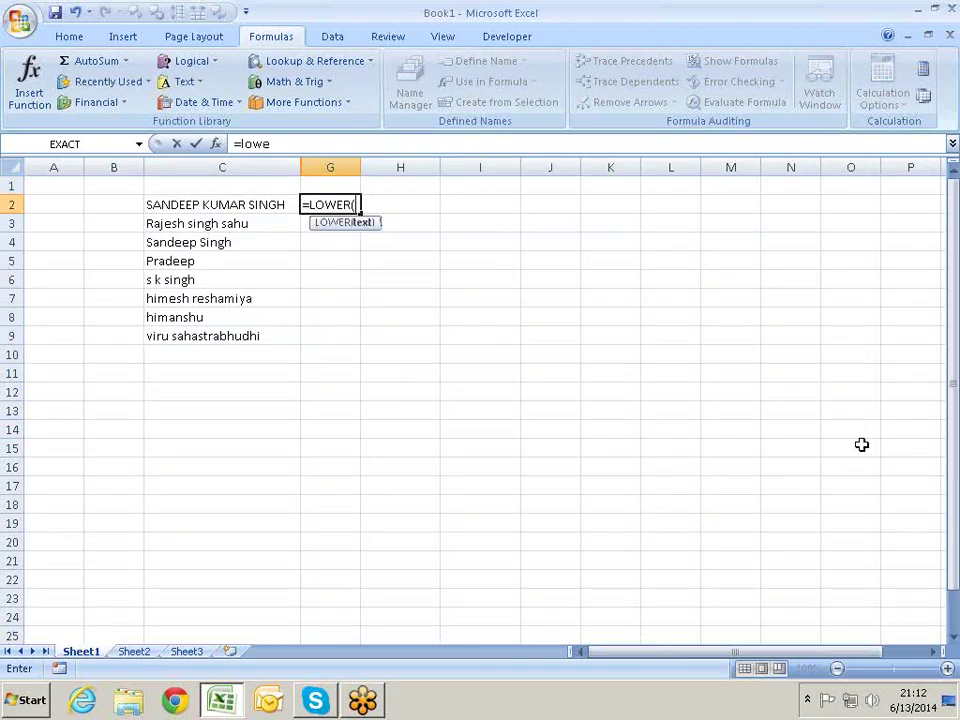
pyautogui.press('Left')
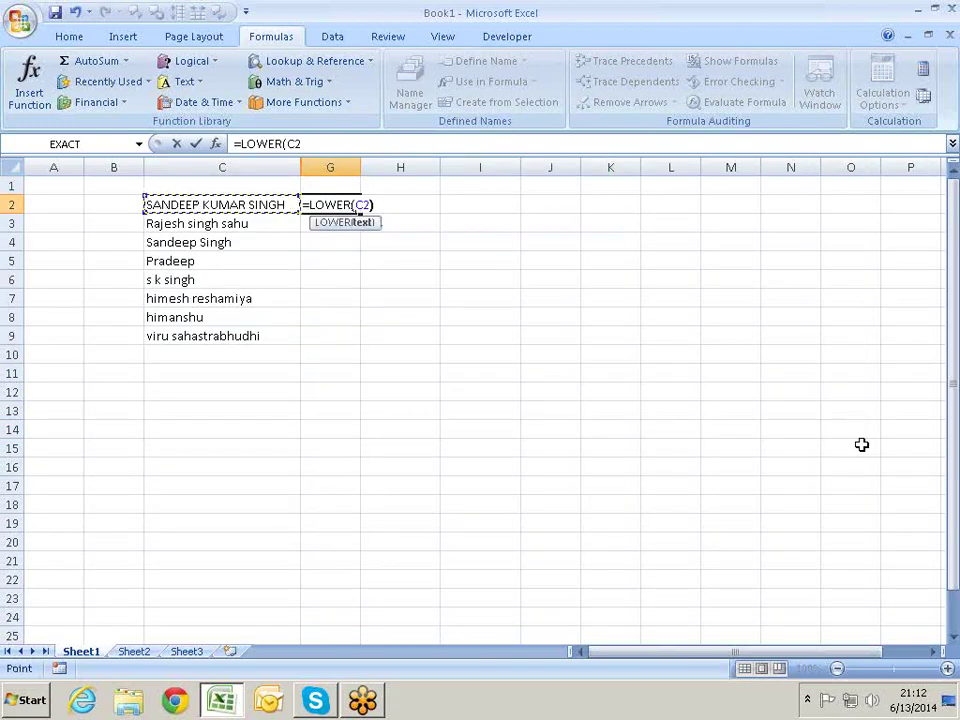
pyautogui.press('Return')
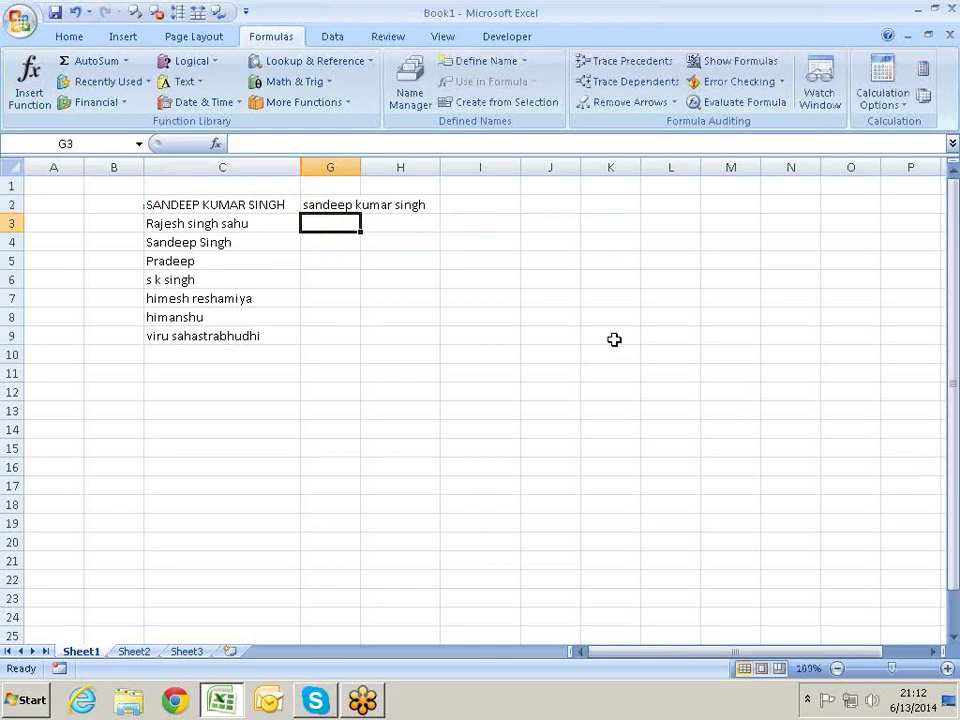
pyautogui.doubleClick(361, 167)
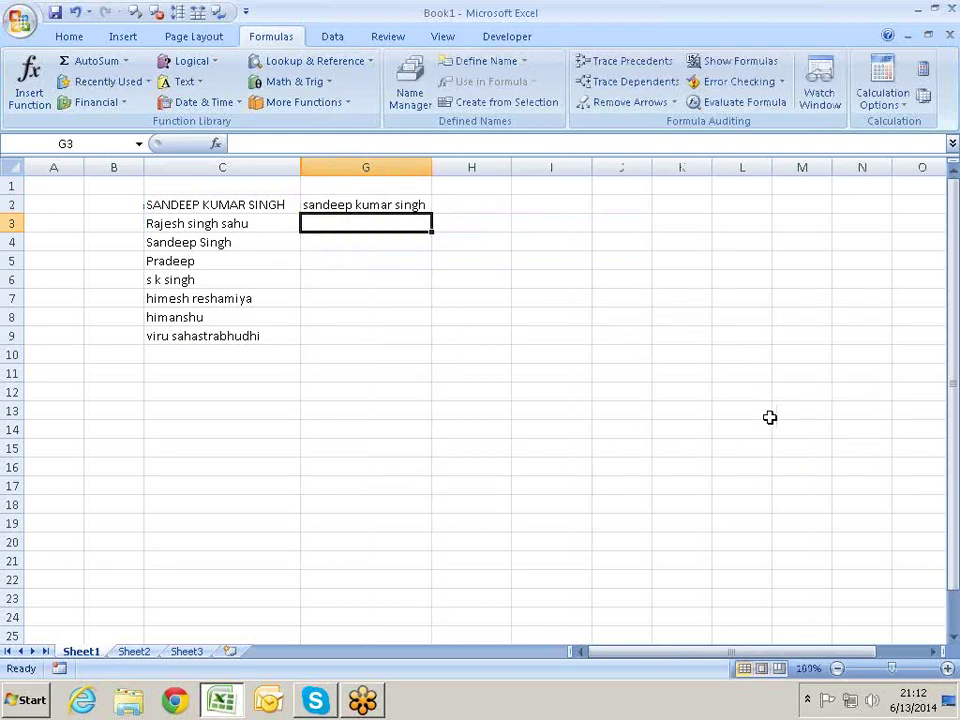
pyautogui.write('=u')
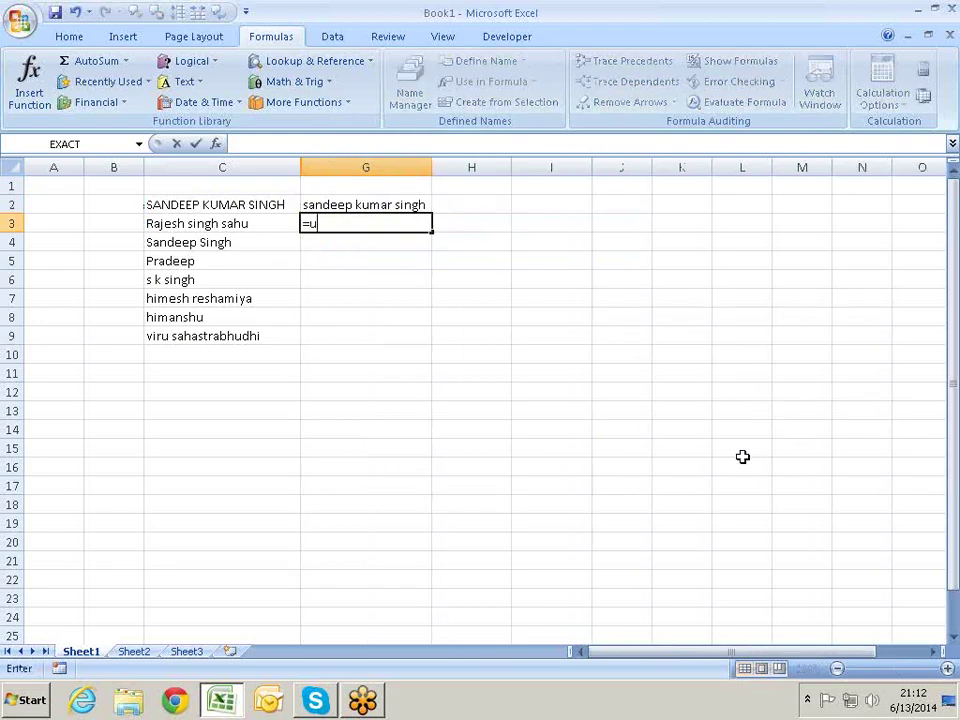
pyautogui.press('Tab')
pyautogui.press('Left')
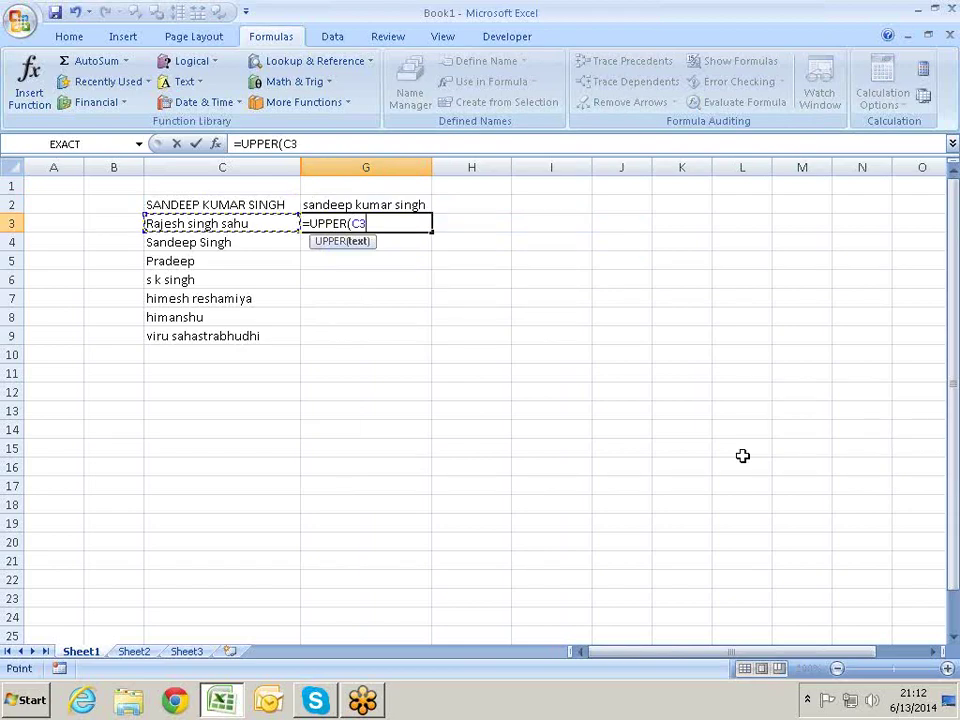
pyautogui.write(')')
pyautogui.press('Return')
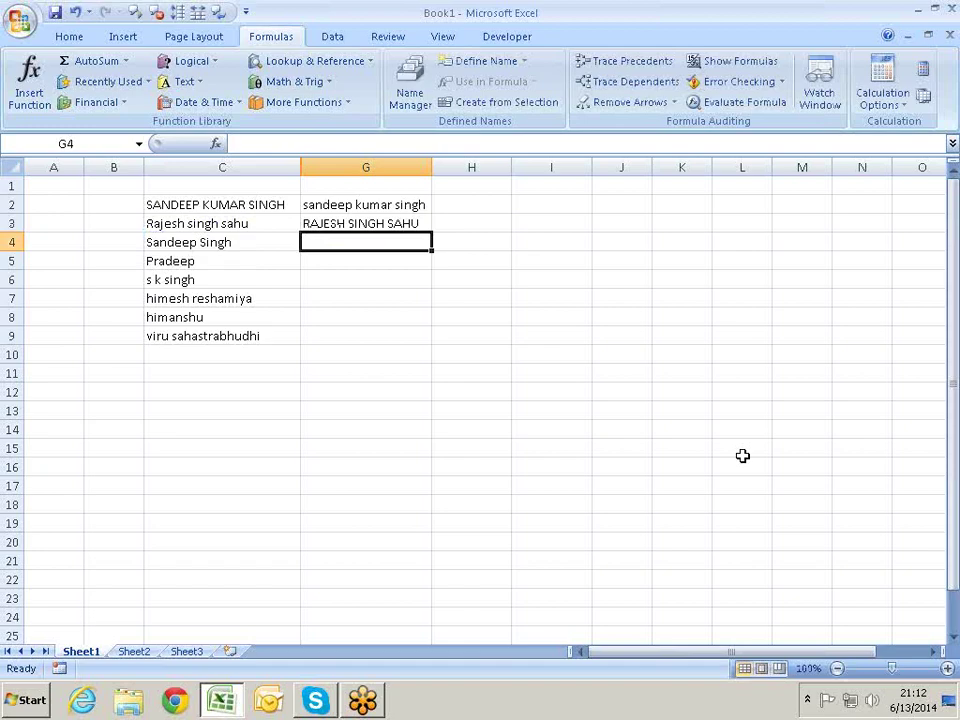
# - Enter =PROPER(G2) in H2 to show the name in proper case
pyautogui.press('Up')
pyautogui.press('Up')
pyautogui.press('Right')
pyautogui.write('=')
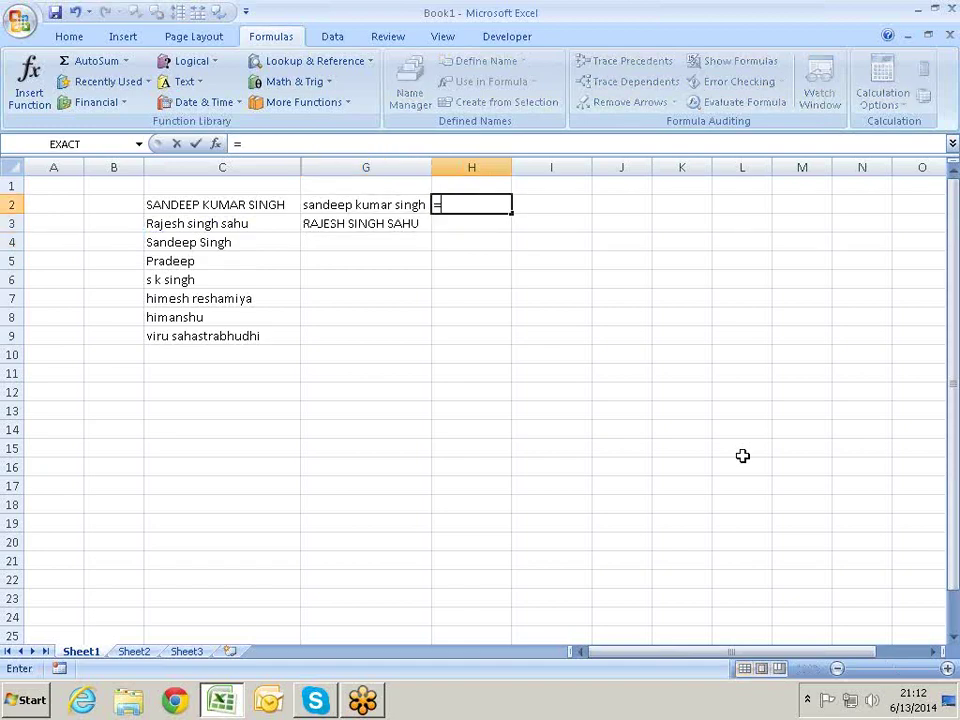
pyautogui.write('pro')
pyautogui.press('Down')
pyautogui.press('Down')
pyautogui.press('Tab')
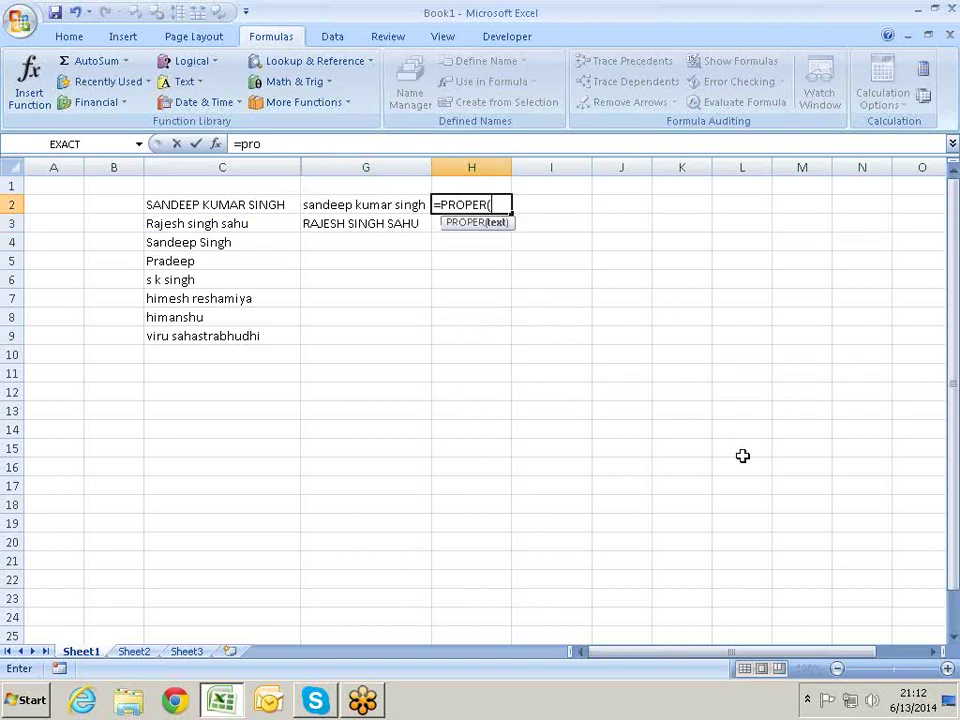
pyautogui.press('Left')
pyautogui.press('Return')
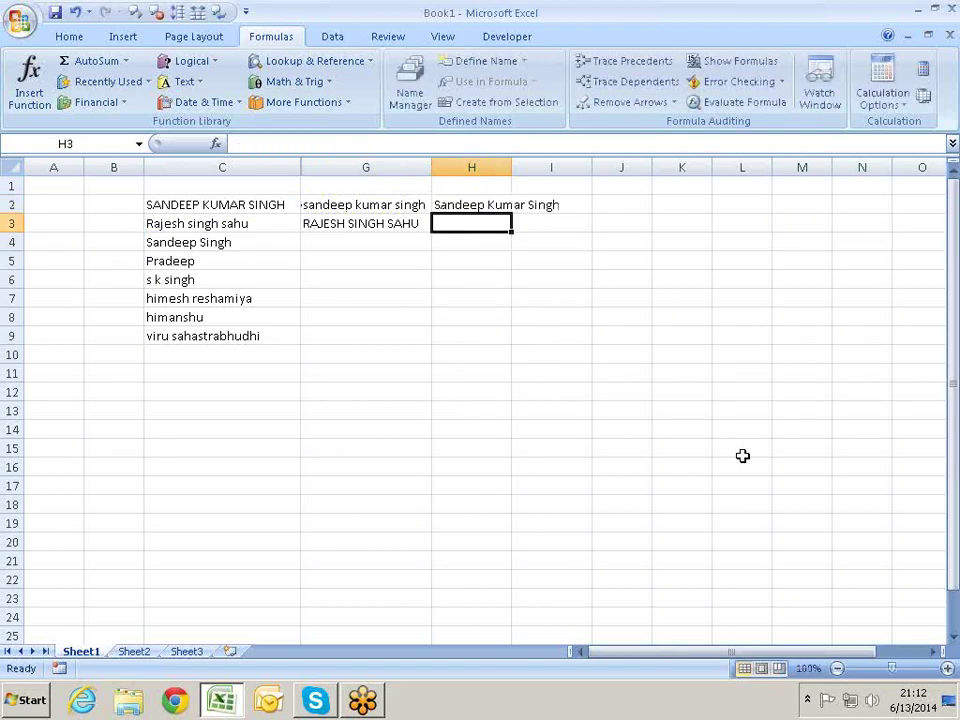
# - Type the labels upper, lower and proper into H3:H5
pyautogui.write('up')
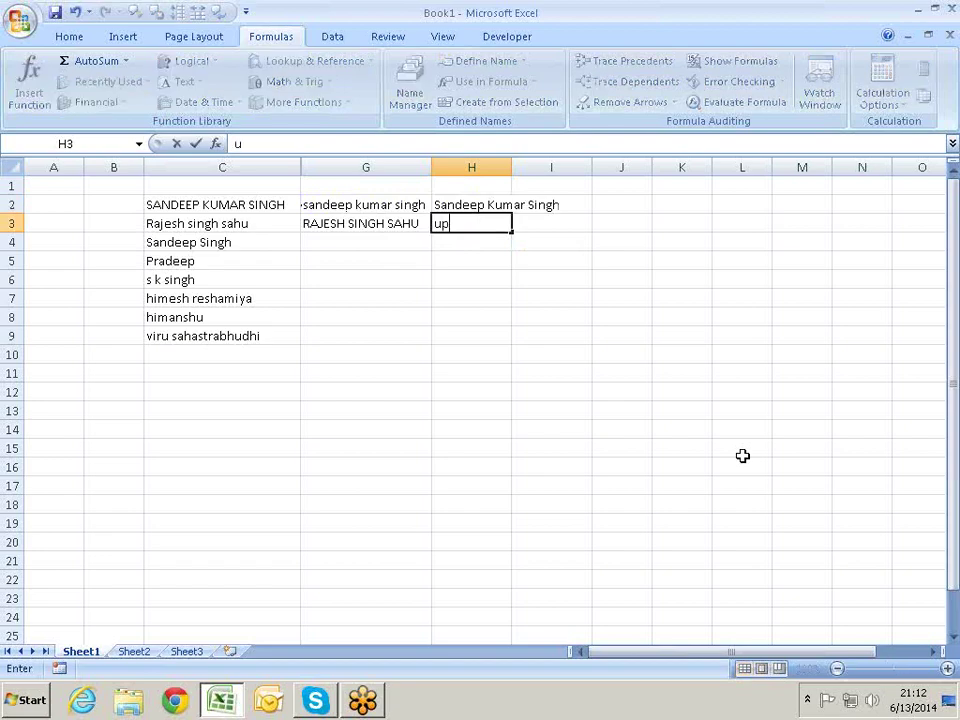
pyautogui.write('per')
pyautogui.press('Return')
pyautogui.write('lower')
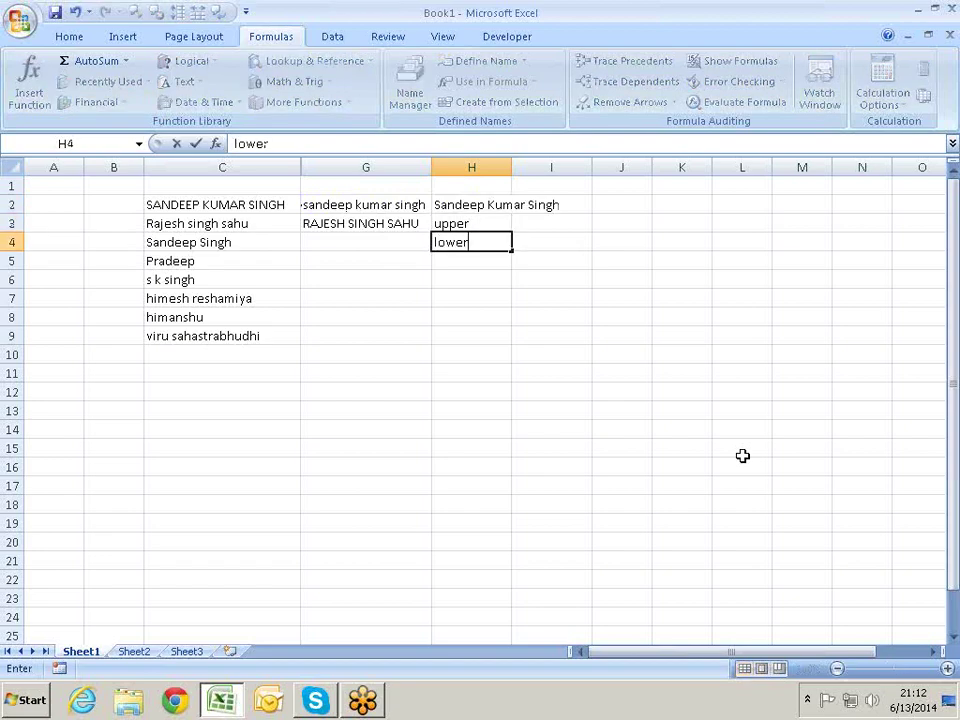
pyautogui.press('Return')
pyautogui.write('pro')
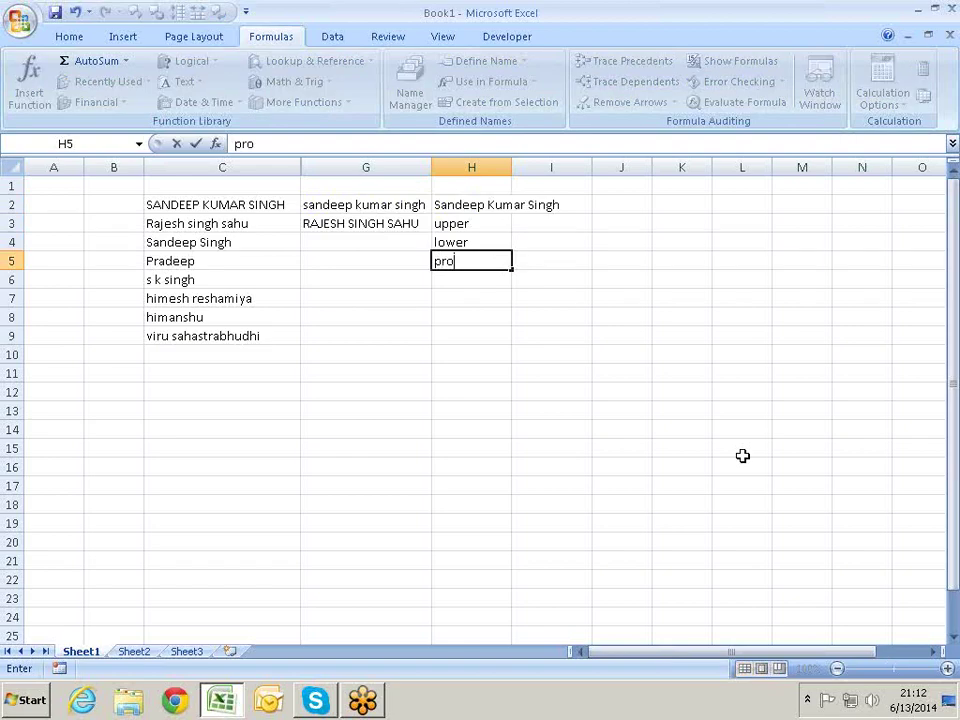
pyautogui.write('per')
# - Make the upper, lower and proper labels bold
pyautogui.press('Up')
pyautogui.press('Up')
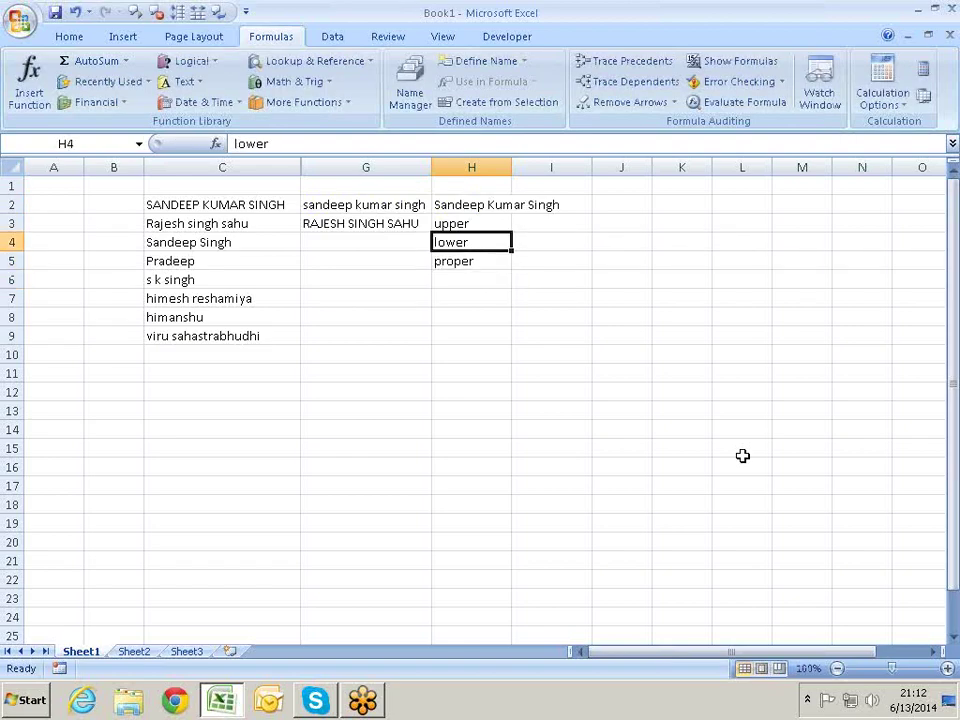
pyautogui.press('Up')
pyautogui.hotkey('shift', 'Down')
pyautogui.hotkey('shift', 'Down')
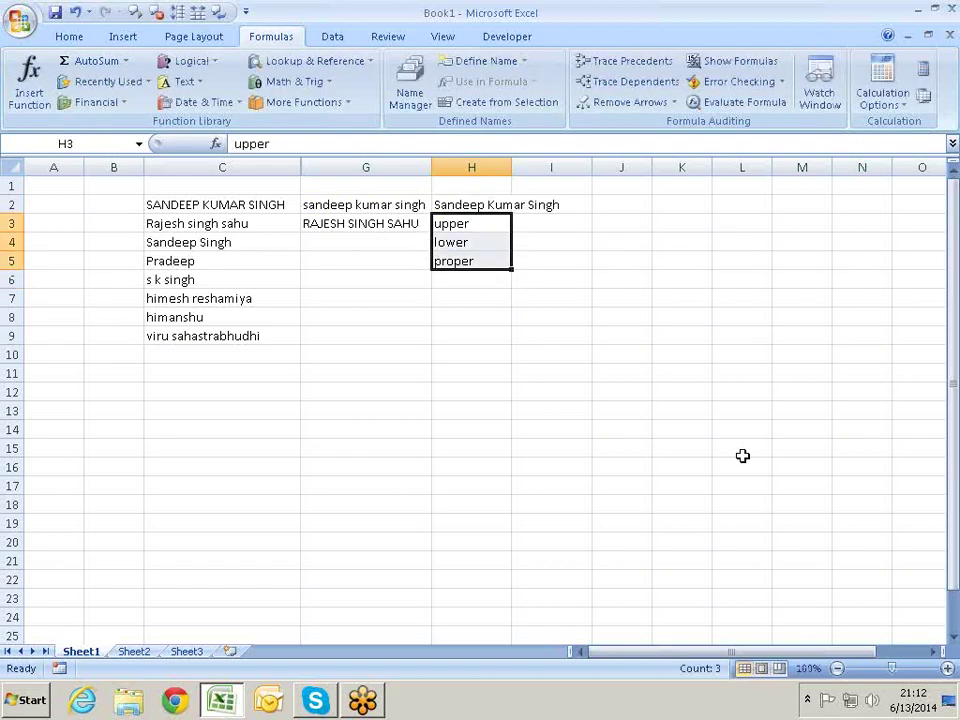
pyautogui.hotkey('ctrl', 'b')
pyautogui.press('Down')
pyautogui.press('Down')
pyautogui.press('Down')
pyautogui.press('Up')
pyautogui.press('Up')
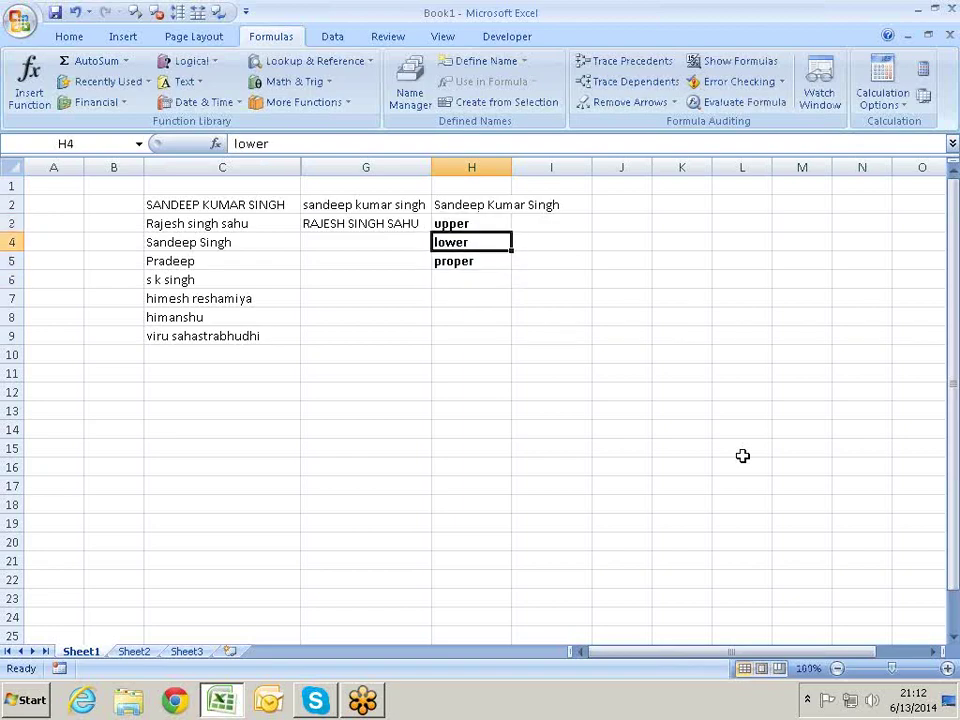
pyautogui.press('Down')
pyautogui.press('Left')
pyautogui.press('Down')
pyautogui.press('Down')
pyautogui.press('Down')
pyautogui.press('Left')
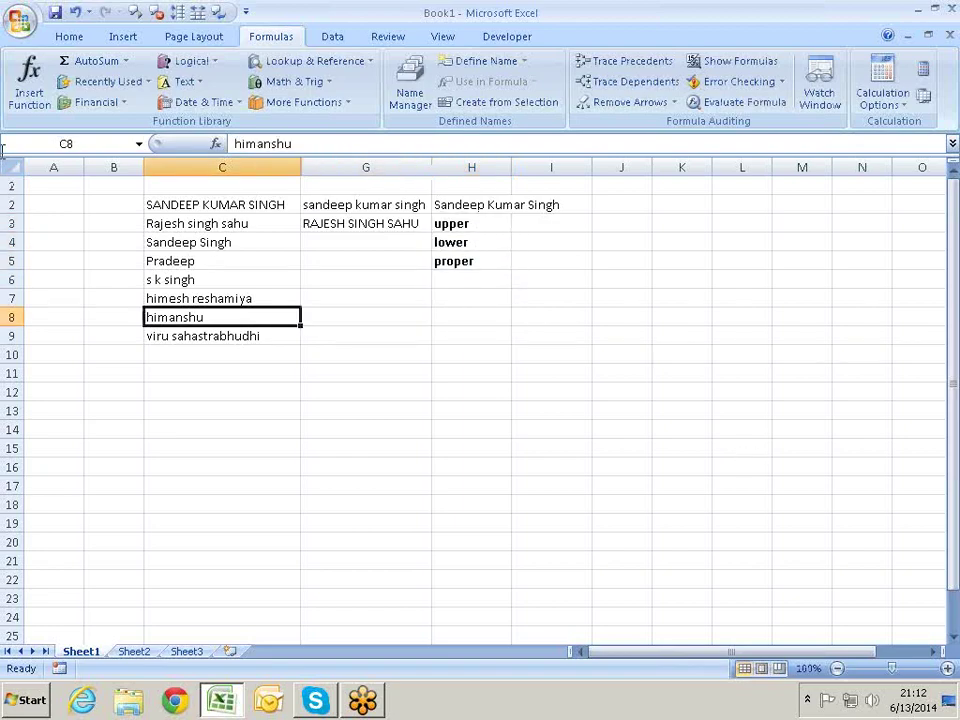
pyautogui.click(190, 82)
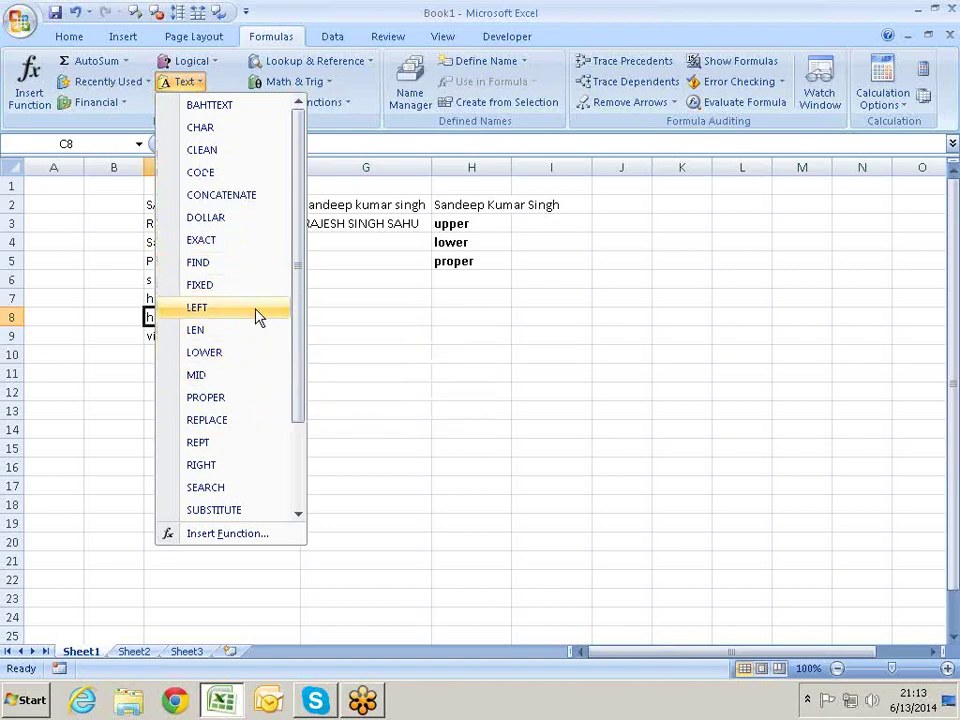
pyautogui.moveTo(220, 307)
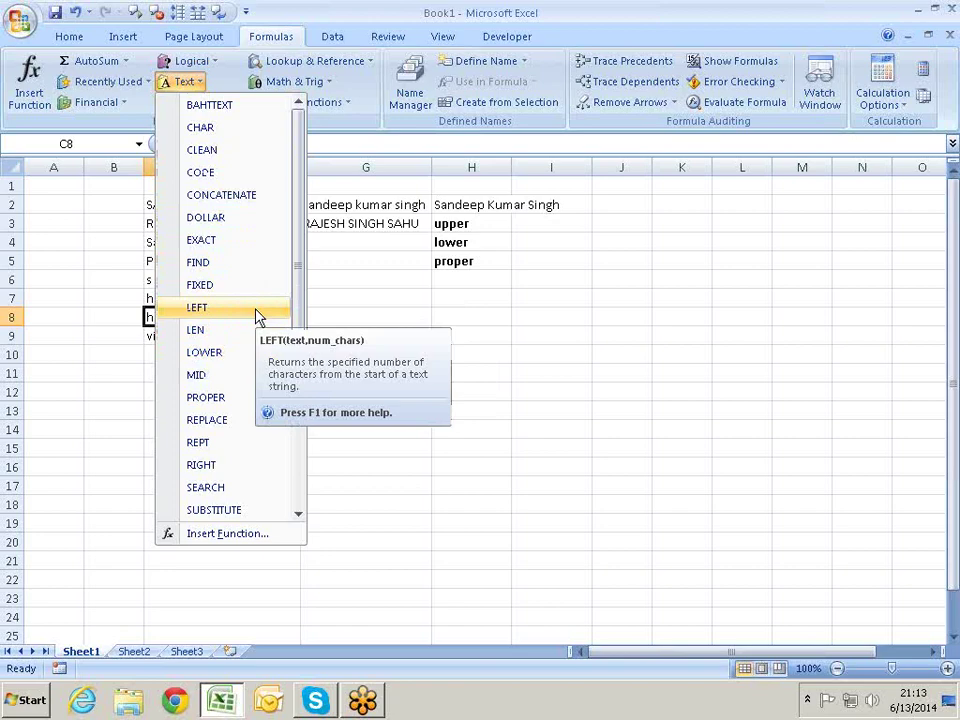
pyautogui.click(409, 370)
pyautogui.click(449, 338)
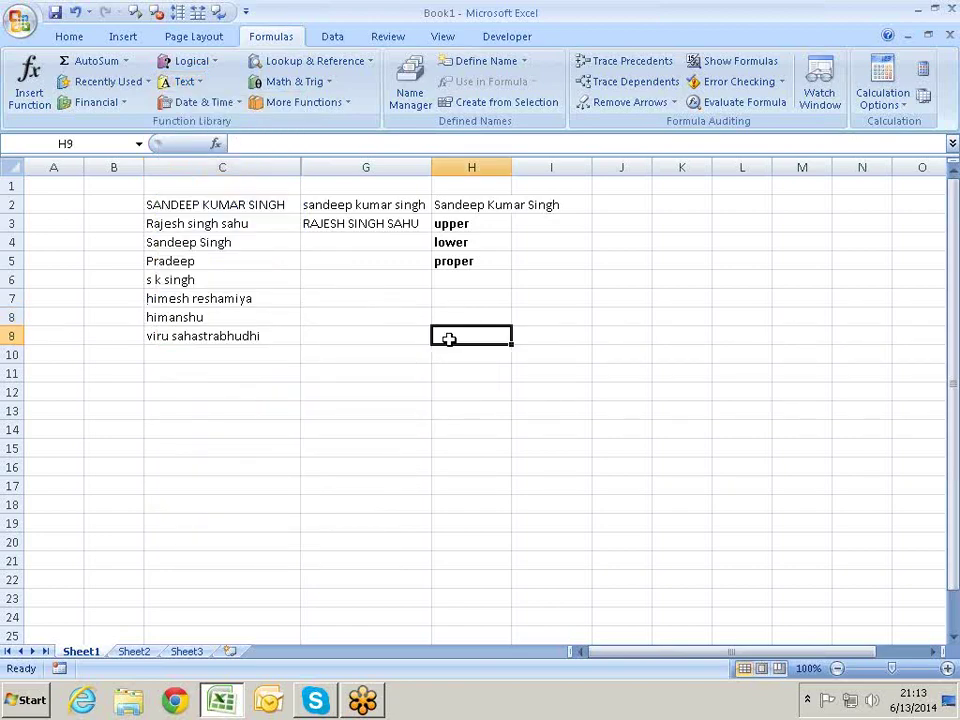
pyautogui.click(422, 316)
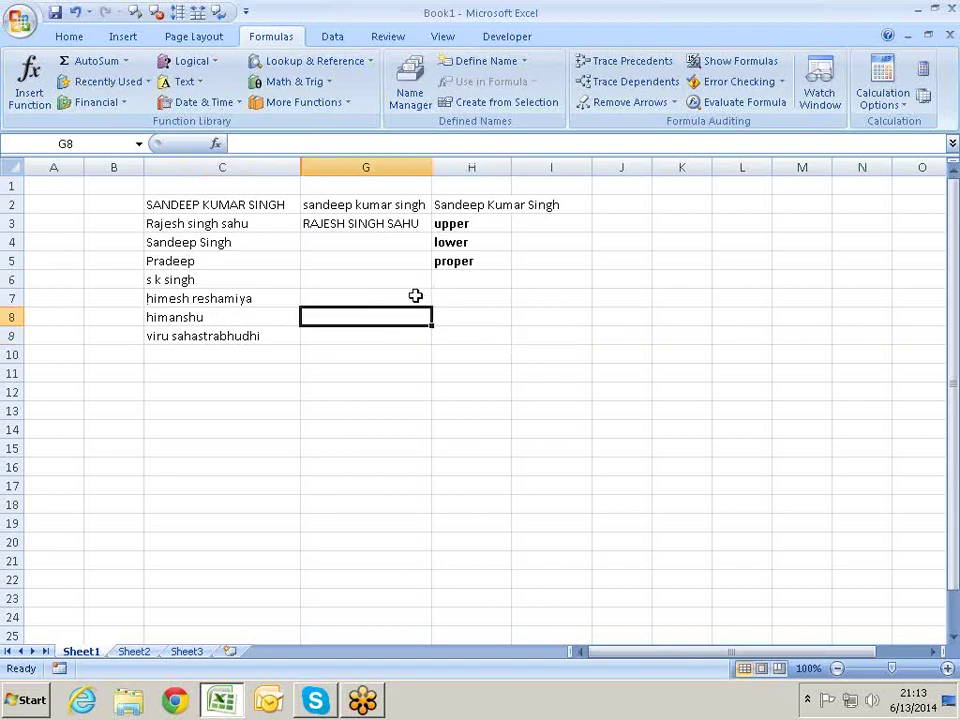
pyautogui.click(415, 296)
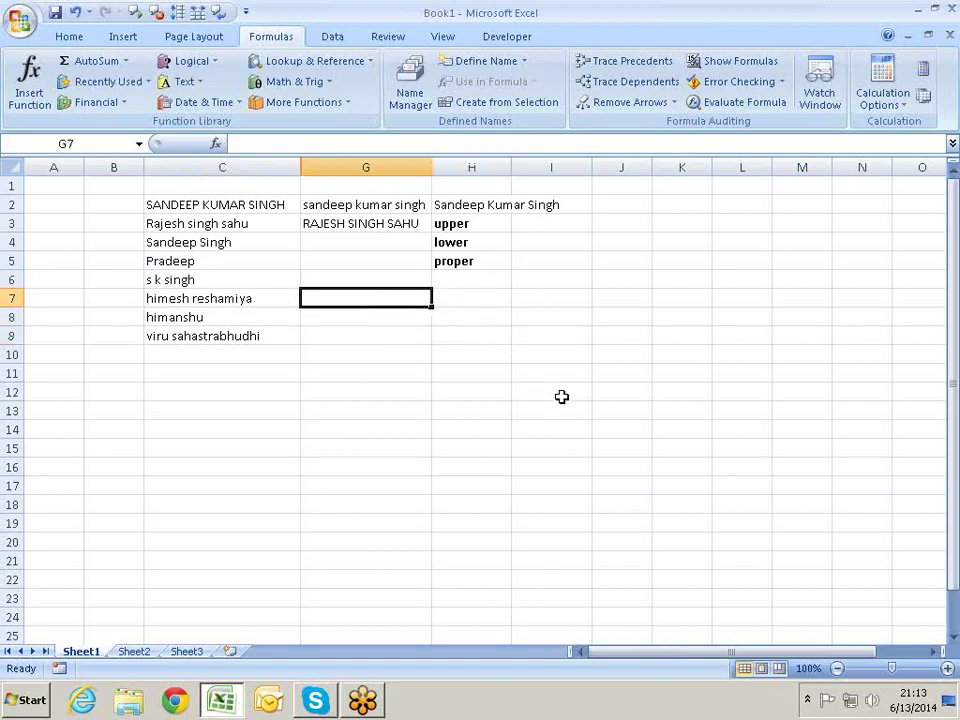
pyautogui.click(200, 82)
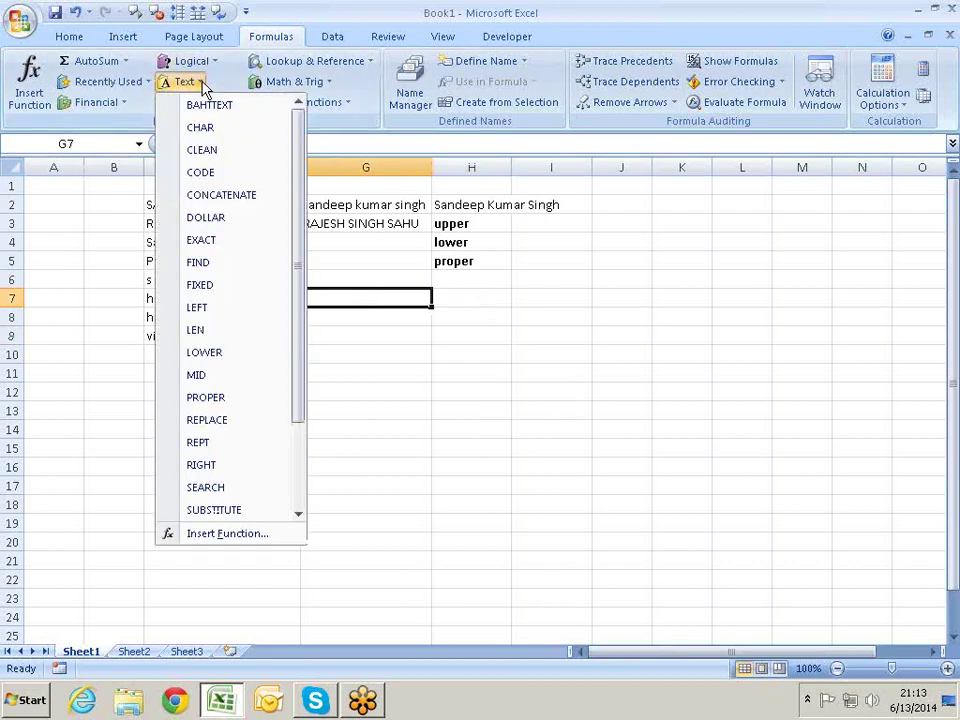
pyautogui.click(343, 296)
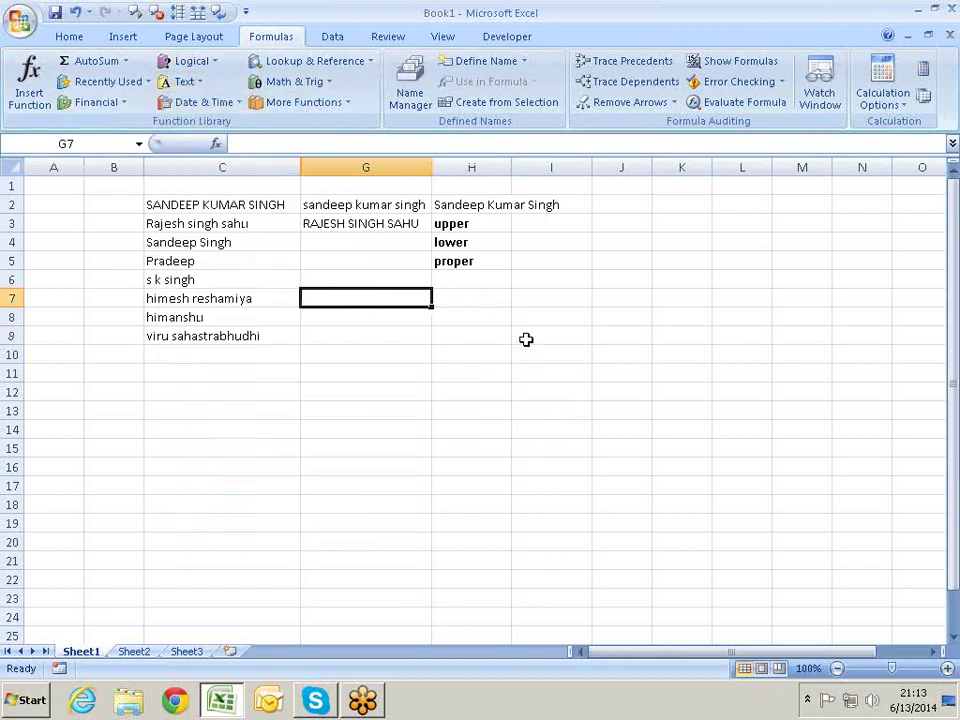
pyautogui.press('Right')
pyautogui.press('Right')
pyautogui.press('Right')
pyautogui.press('Left')
pyautogui.press('Left')
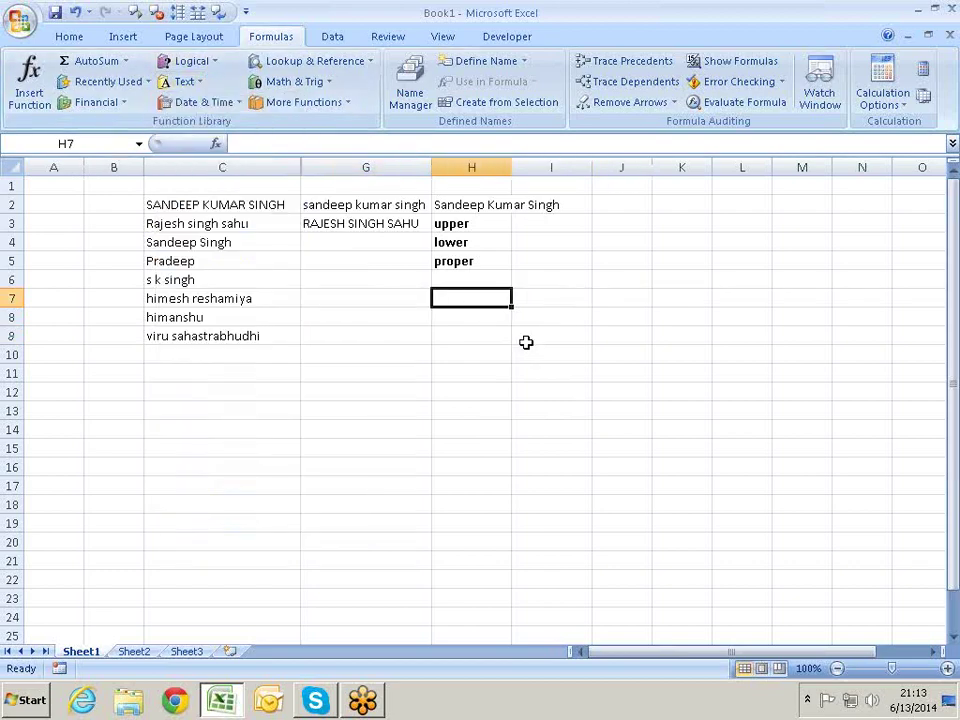
pyautogui.write('123')
pyautogui.press('Tab')
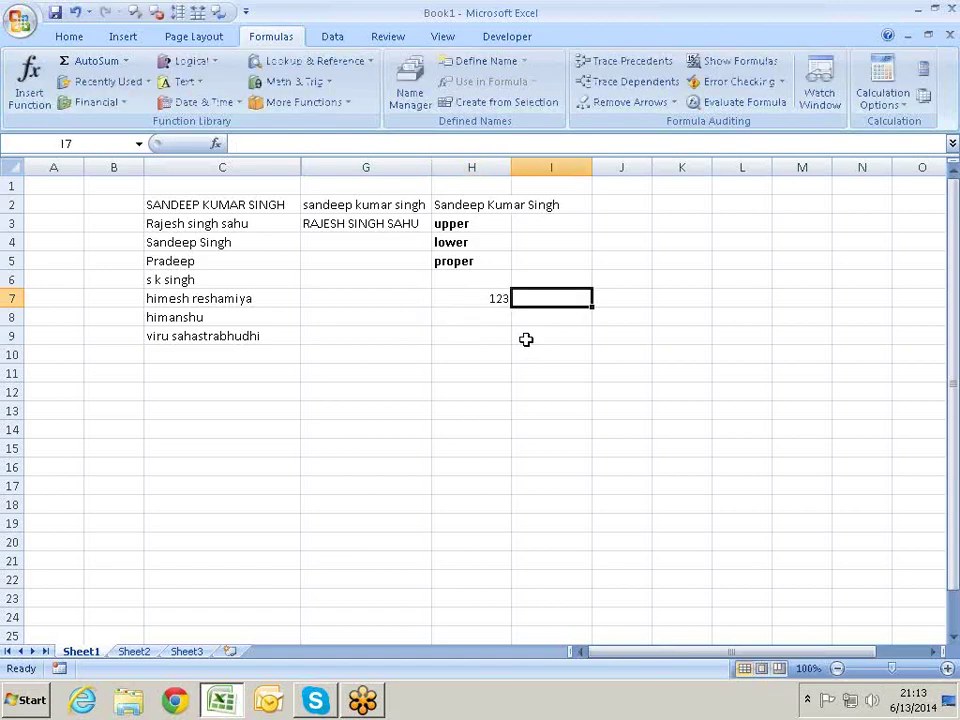
pyautogui.write('=do')
pyautogui.press('Tab')
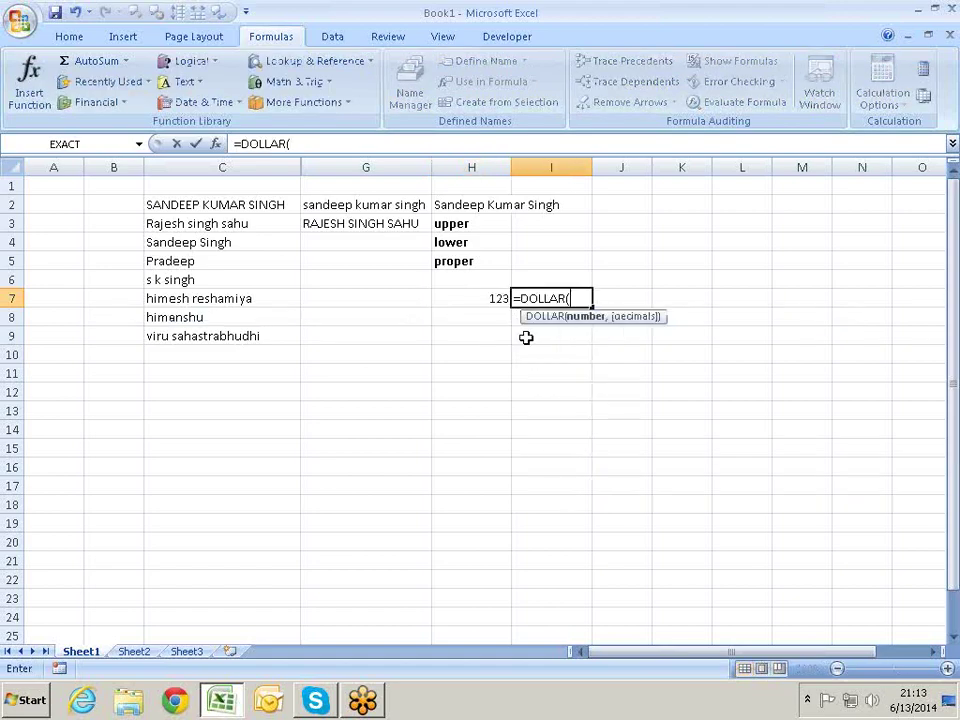
pyautogui.press('Left')
pyautogui.write(',2')
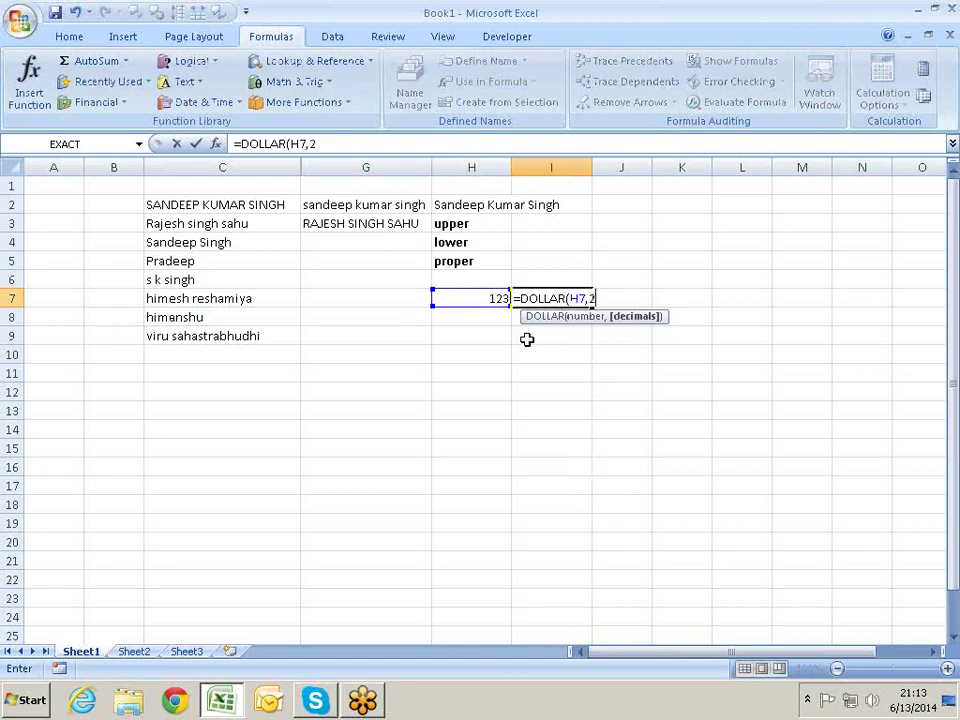
pyautogui.press('Return')
pyautogui.press('Left')
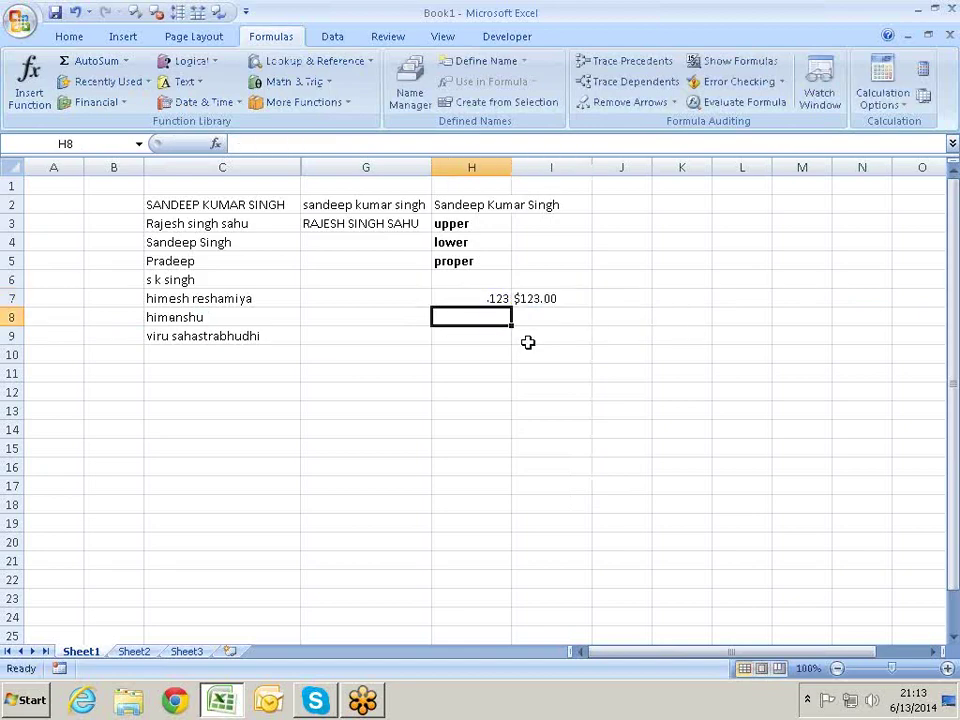
pyautogui.write('=fix')
pyautogui.press('Tab')
pyautogui.press('Up')
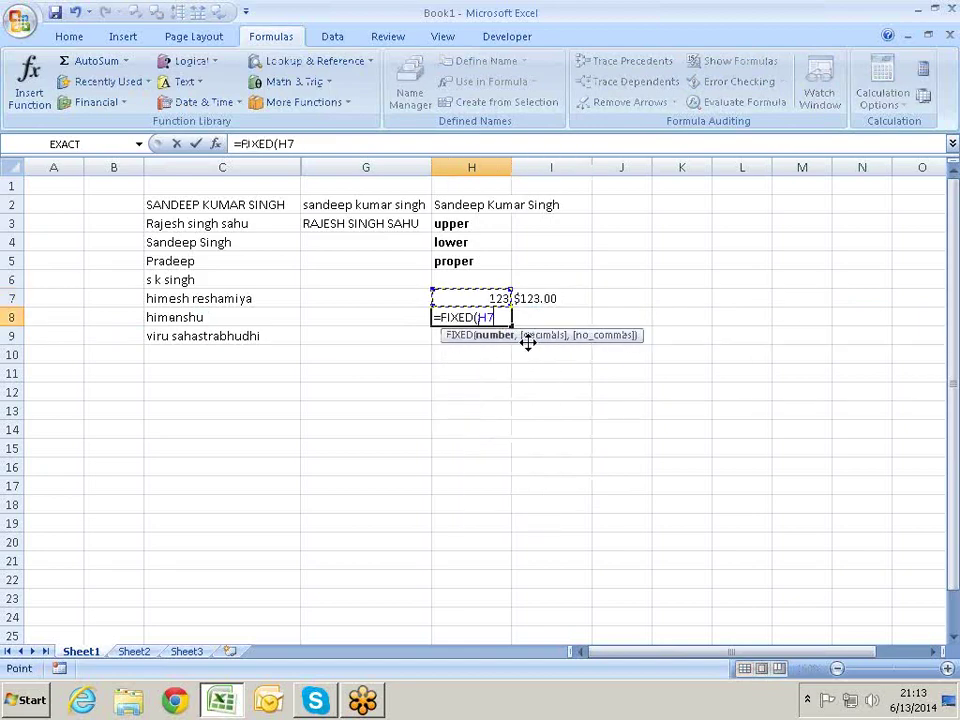
pyautogui.write(',')
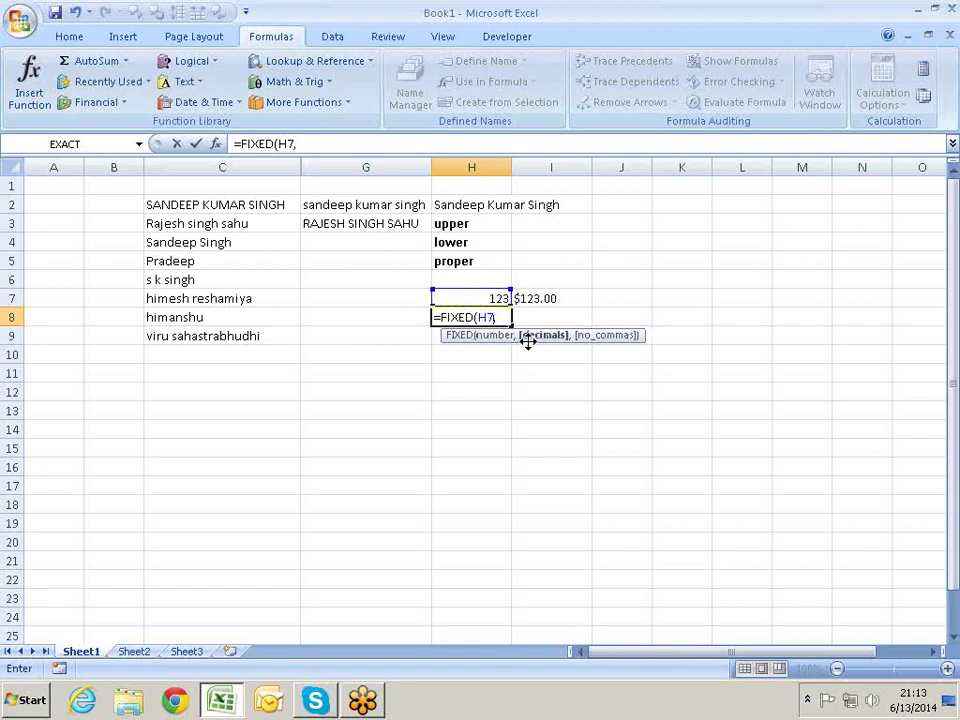
pyautogui.write('0')
pyautogui.write(',')
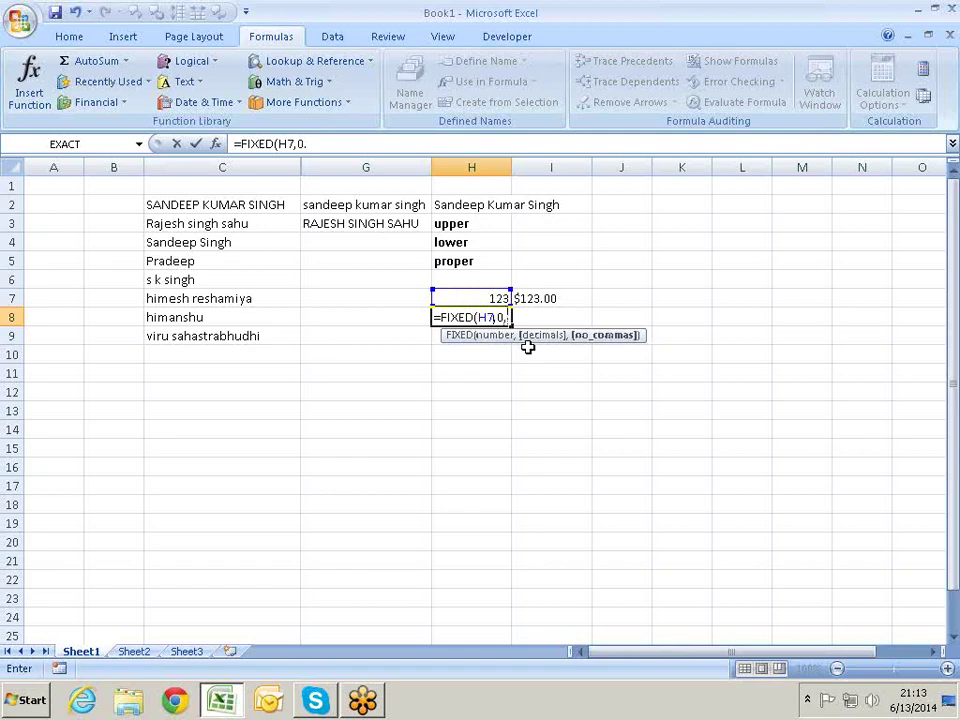
pyautogui.press('BackSpace')
pyautogui.press('BackSpace')
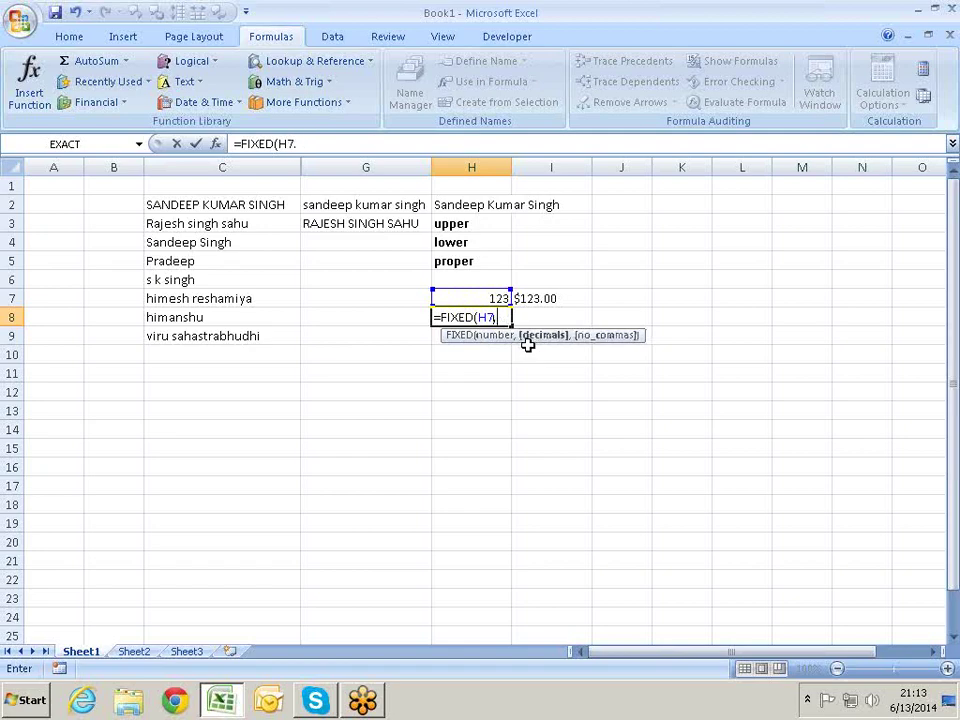
pyautogui.write('3')
pyautogui.write(',')
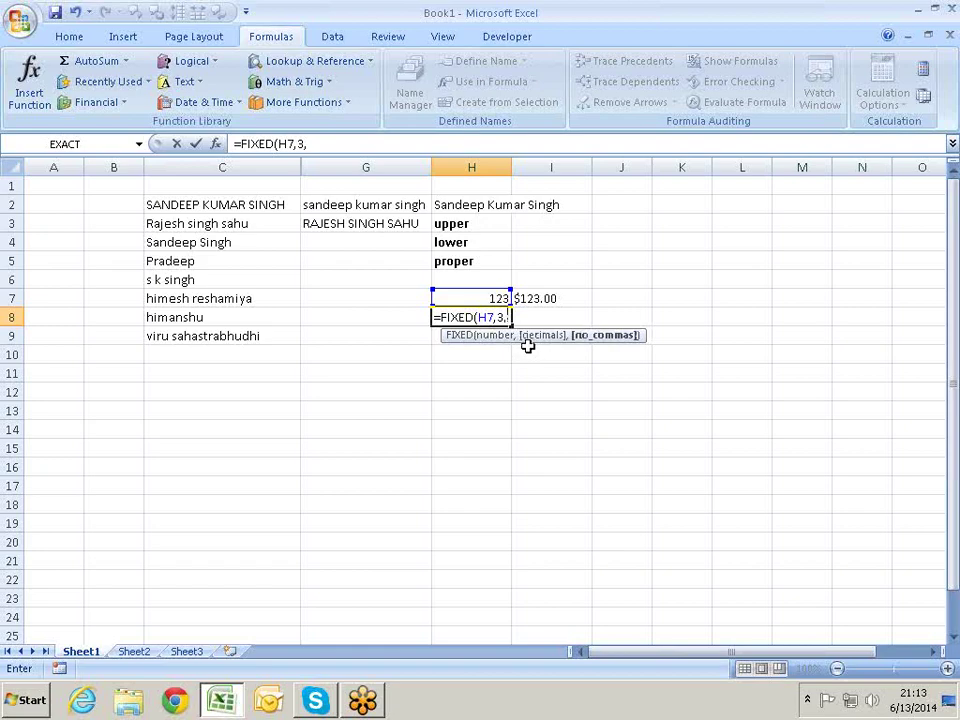
pyautogui.press('Return')
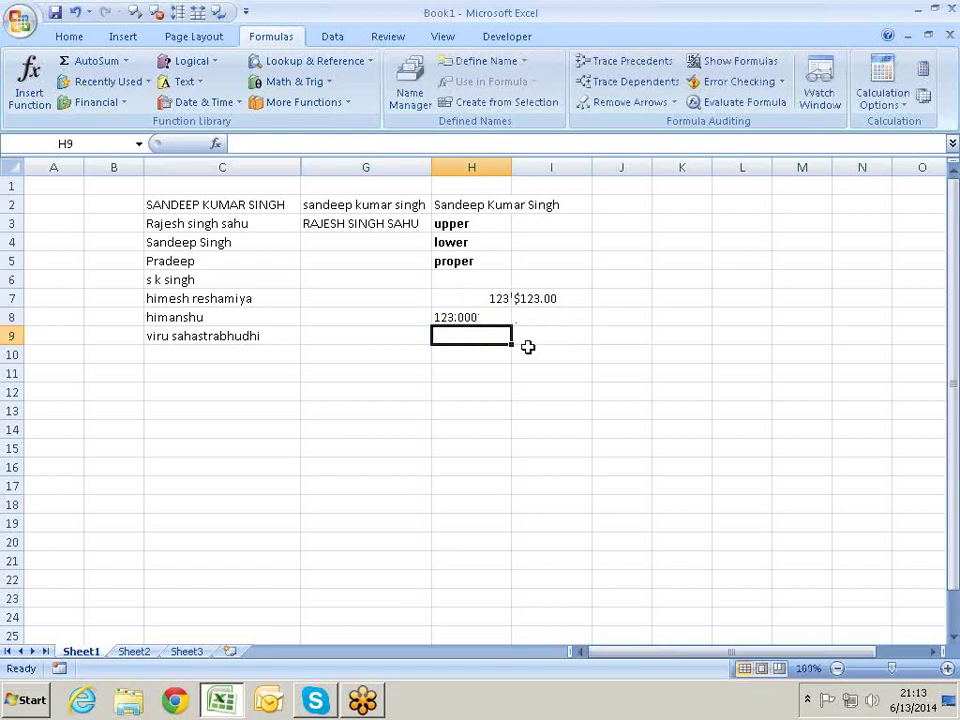
pyautogui.press('Up')
pyautogui.press('F2')
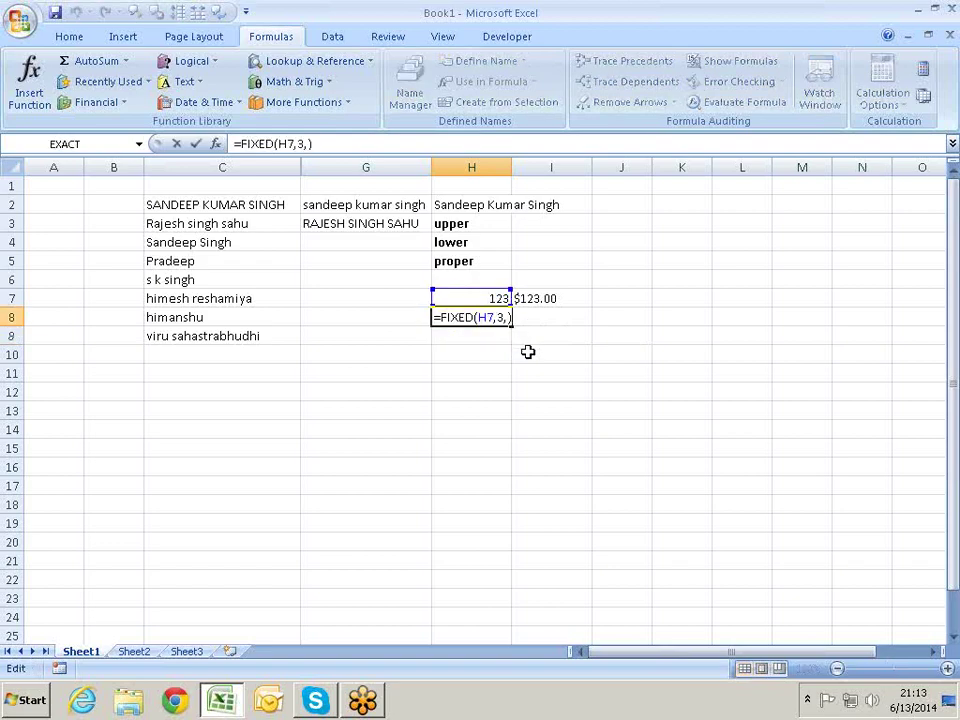
pyautogui.press('Left')
pyautogui.press('Left')
pyautogui.press('Right')
pyautogui.press('BackSpace')
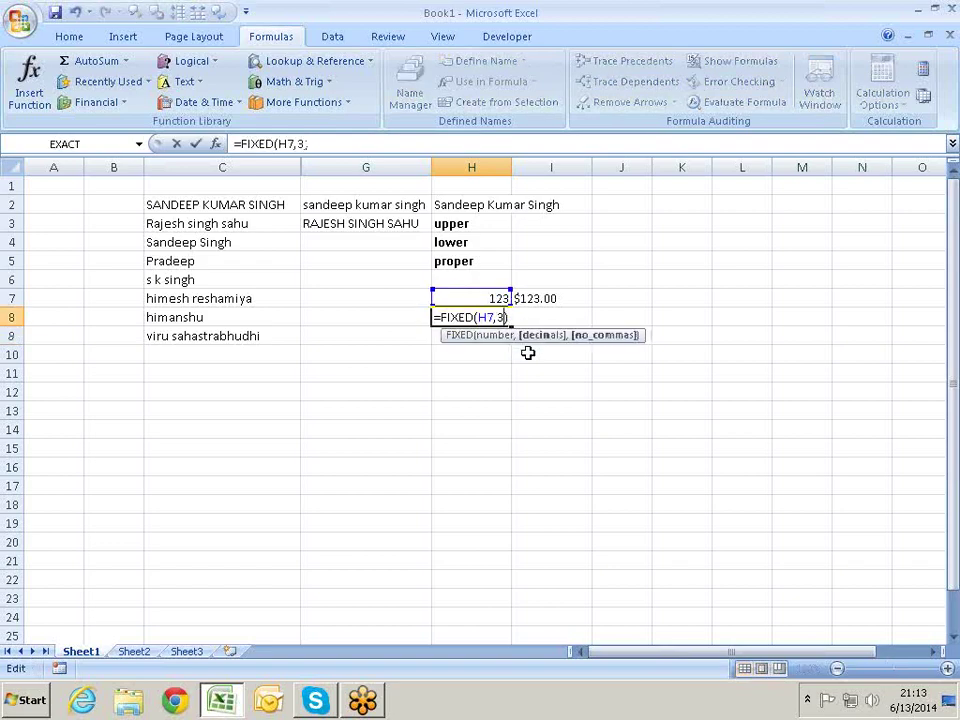
pyautogui.press('BackSpace')
pyautogui.press('Return')
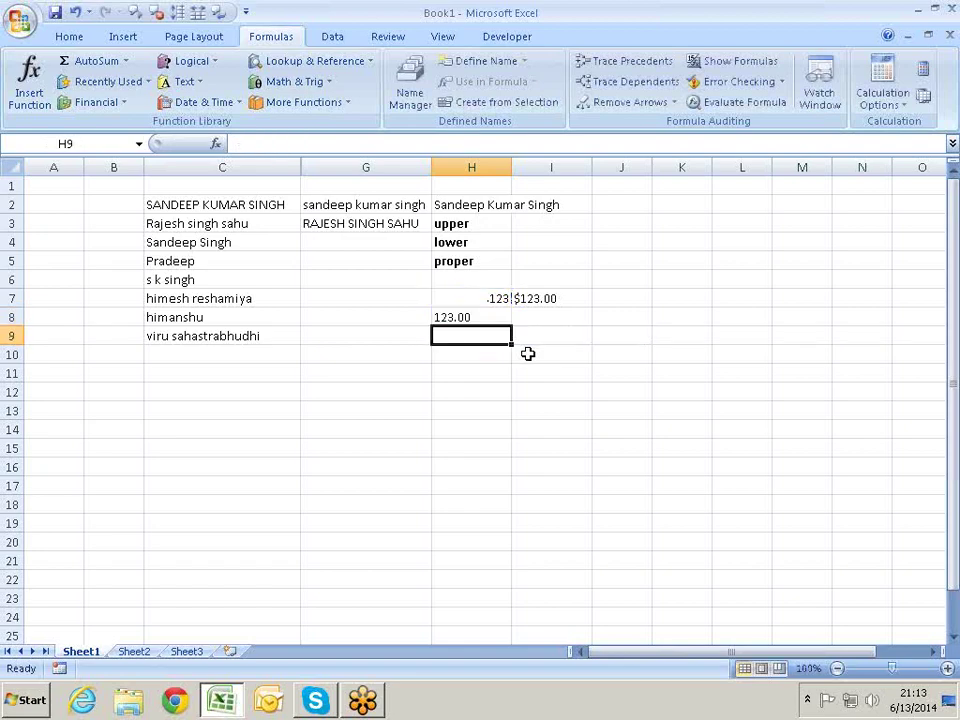
pyautogui.press('Up')
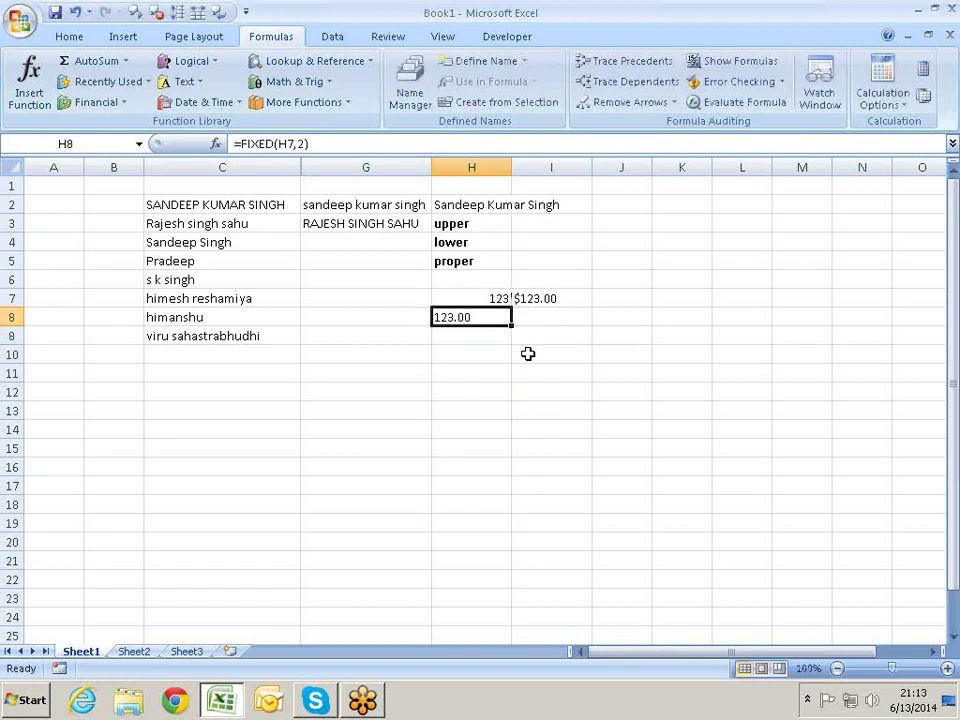
pyautogui.press('Up')
pyautogui.hotkey('shift', 'Right')
pyautogui.hotkey('shift', 'Down')
# - Clear the DOLLAR/FIXED sample and enter sandeep in G9
pyautogui.press('Delete')
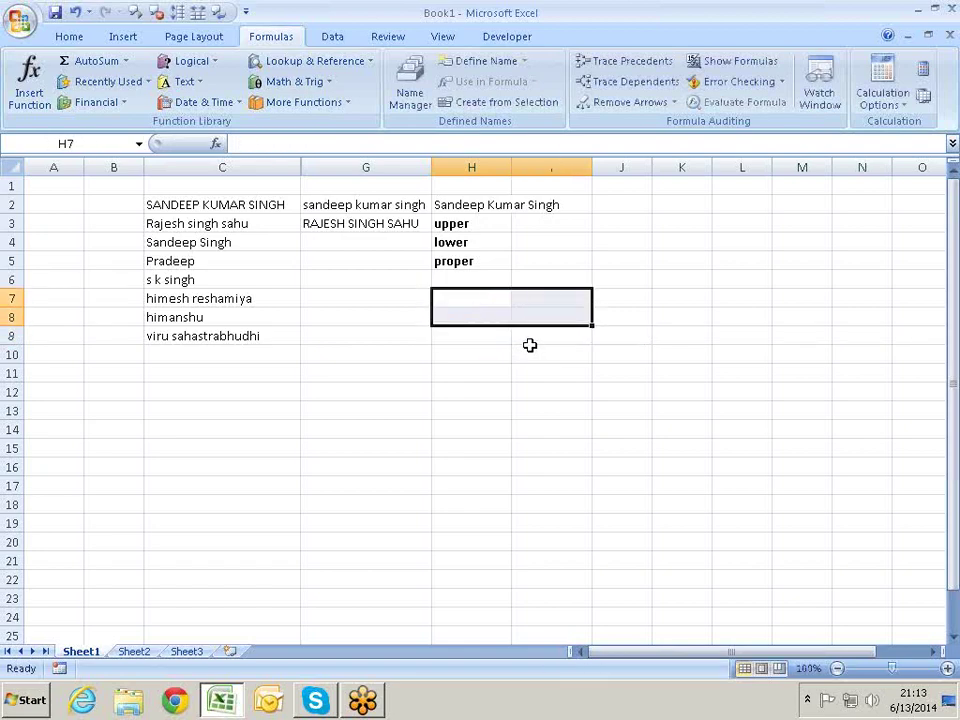
pyautogui.click(186, 83)
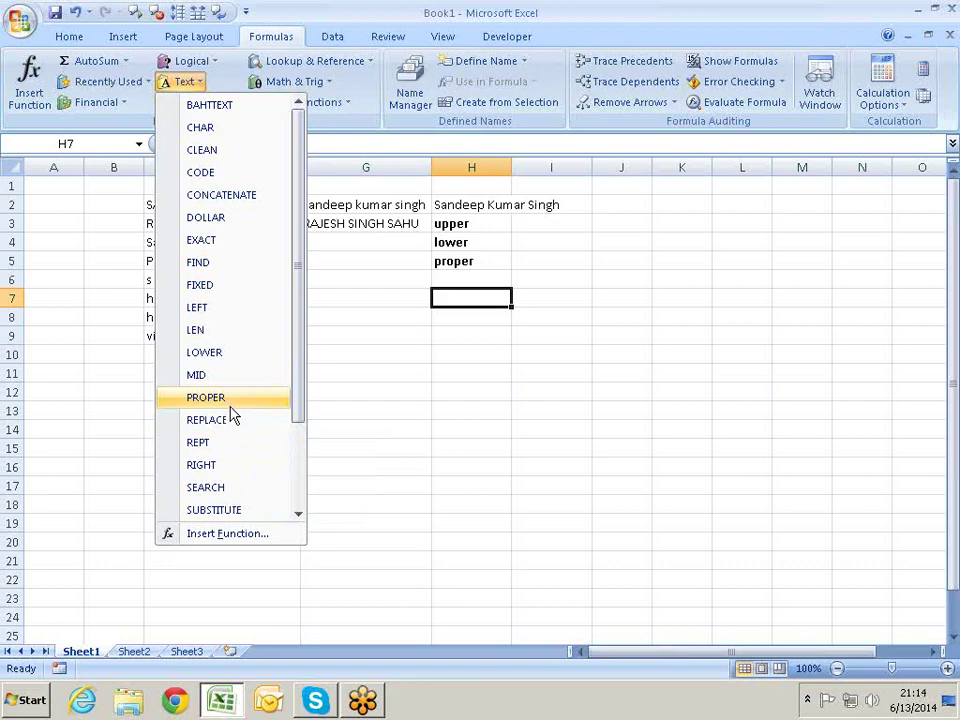
pyautogui.click(322, 390)
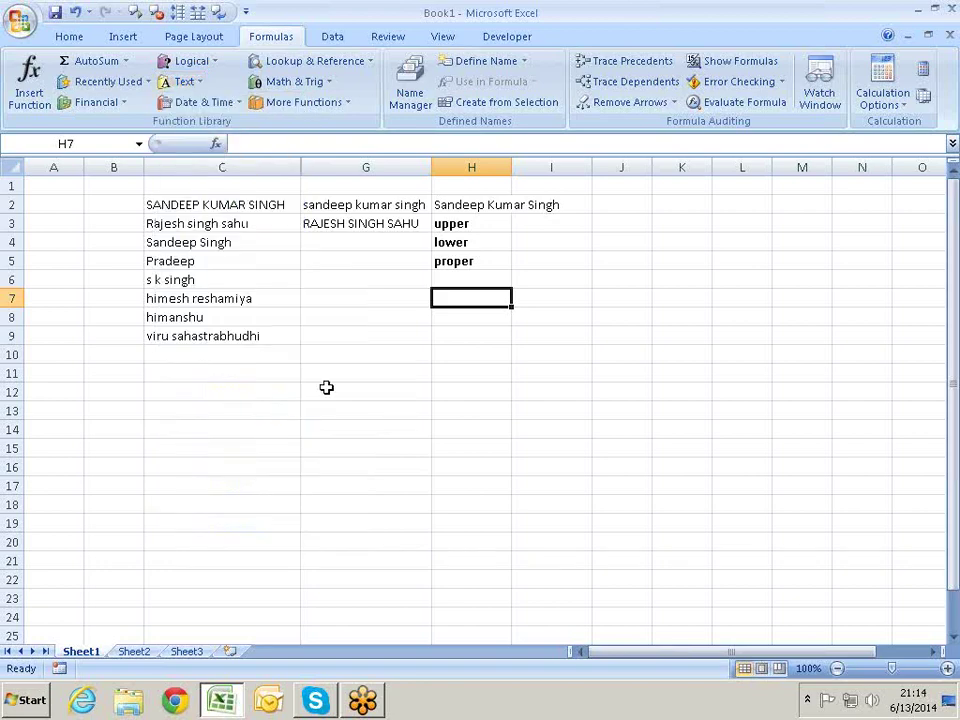
pyautogui.click(426, 340)
pyautogui.write('s')
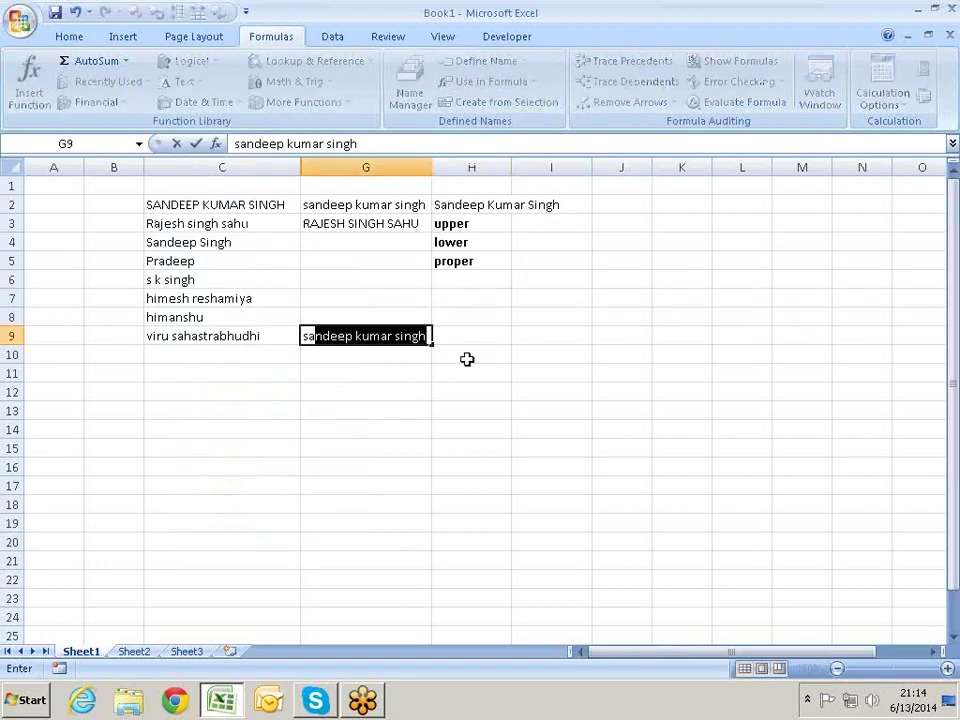
pyautogui.write('andee')
pyautogui.write('p')
pyautogui.press('Delete')
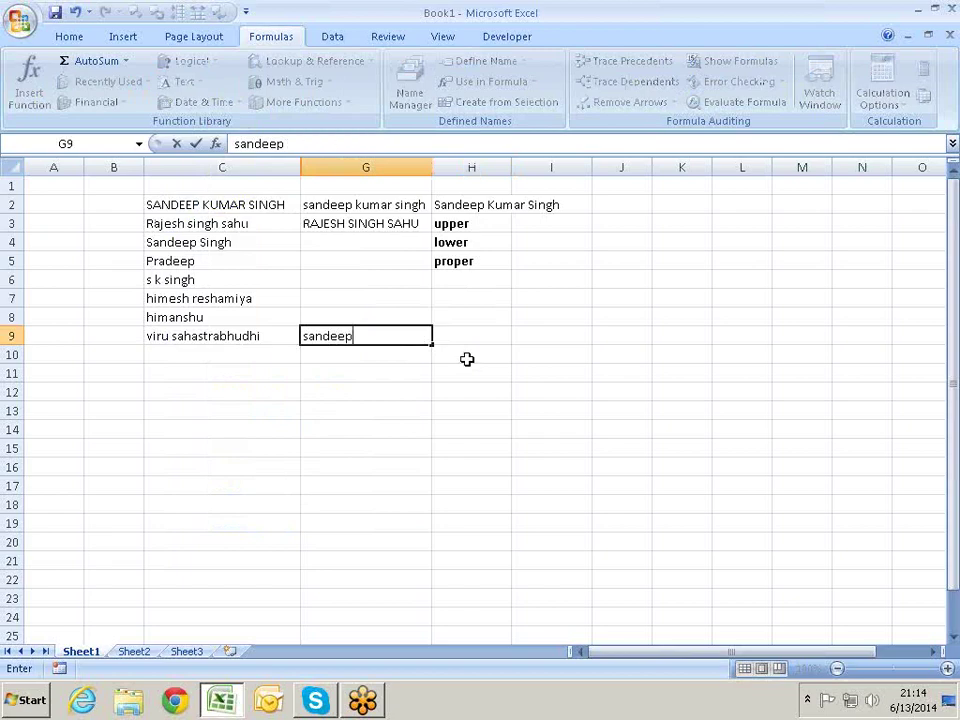
pyautogui.press('Return')
# - Enter =FIND("a",G9) in H9
pyautogui.press('Up')
pyautogui.press('Right')
pyautogui.write('=')
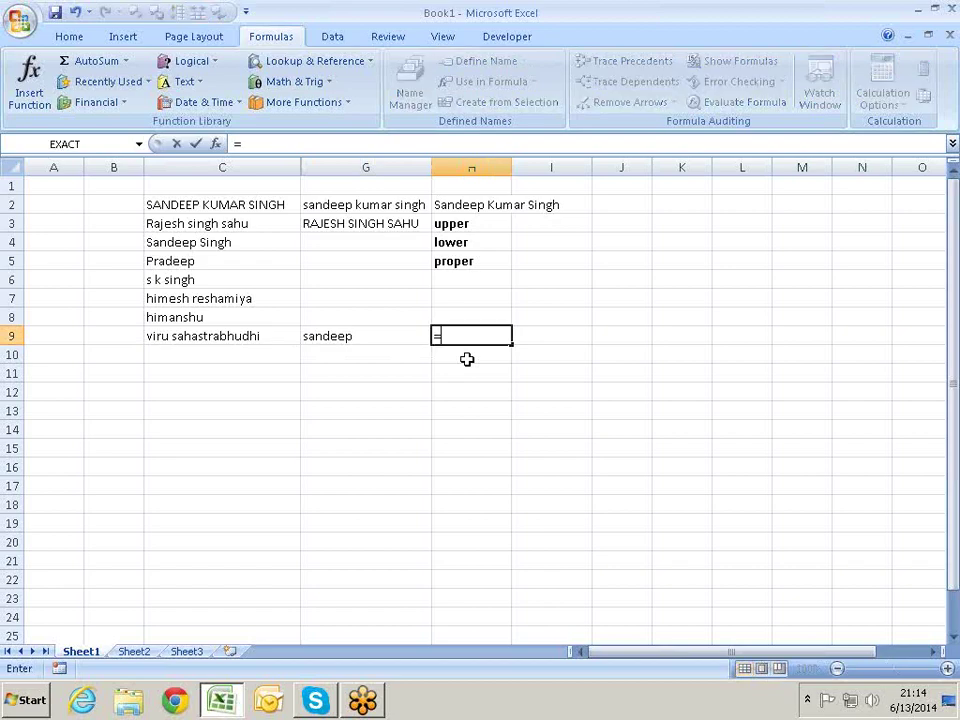
pyautogui.write('find')
pyautogui.press('Tab')
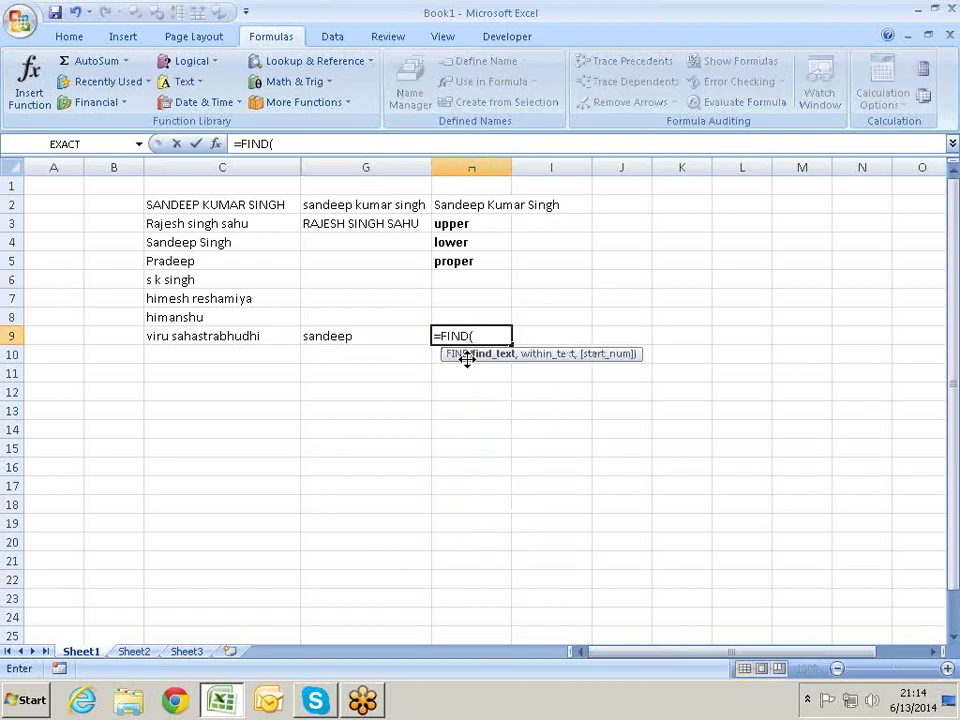
pyautogui.write('"a"')
pyautogui.write(',')
pyautogui.press('Left')
pyautogui.press('Return')
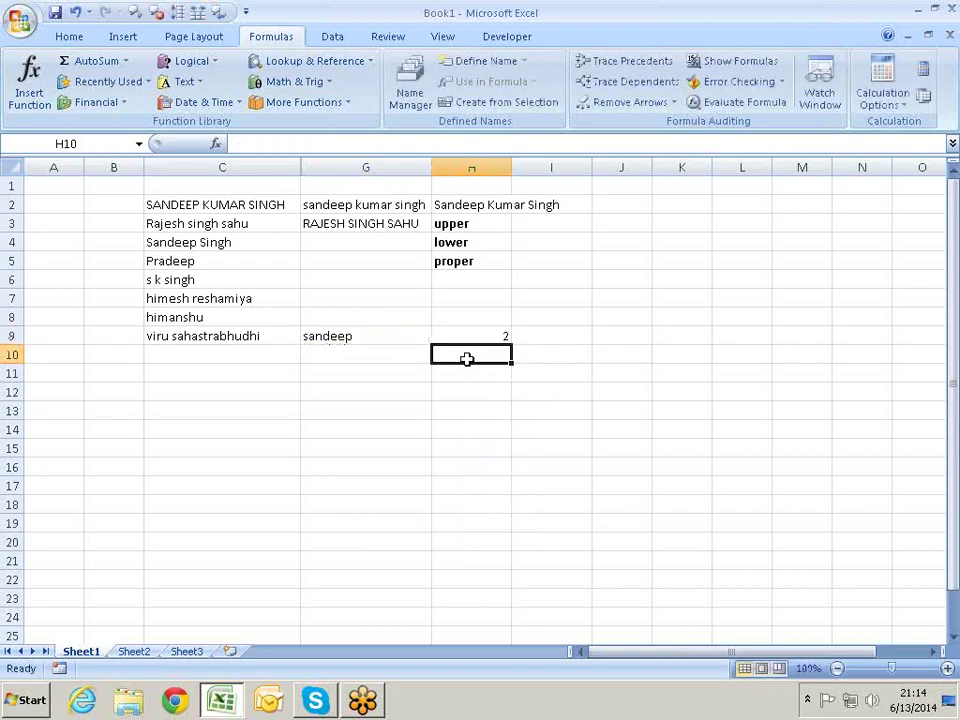
# - Retype G9 in uppercase as SANDEEP
pyautogui.press('Up')
pyautogui.press('Right')
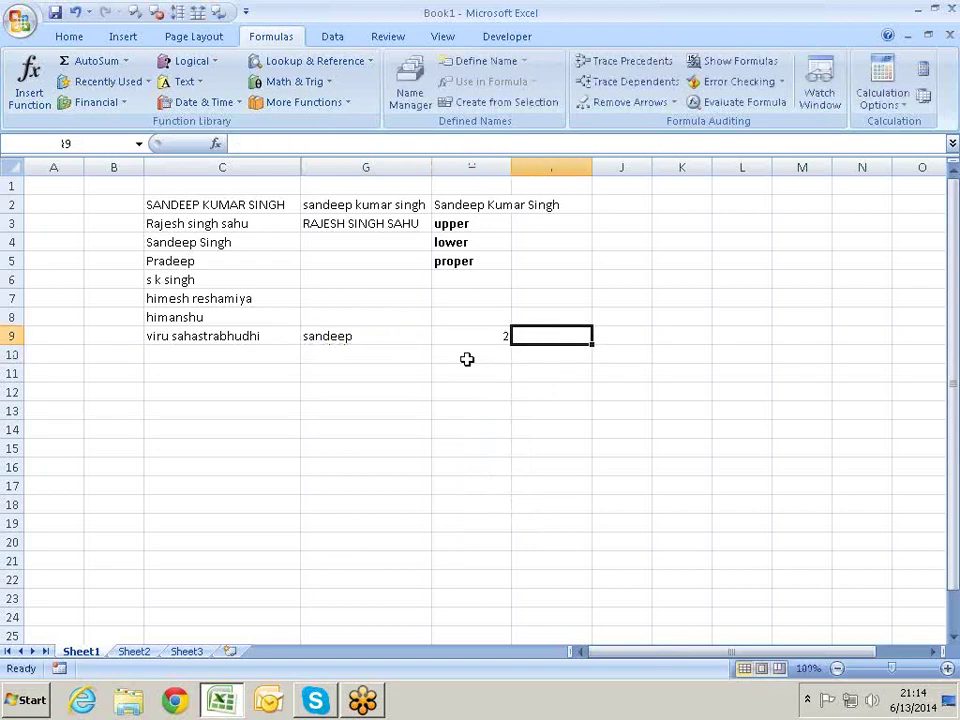
pyautogui.press('Left')
pyautogui.press('Left')
pyautogui.write('Sa')
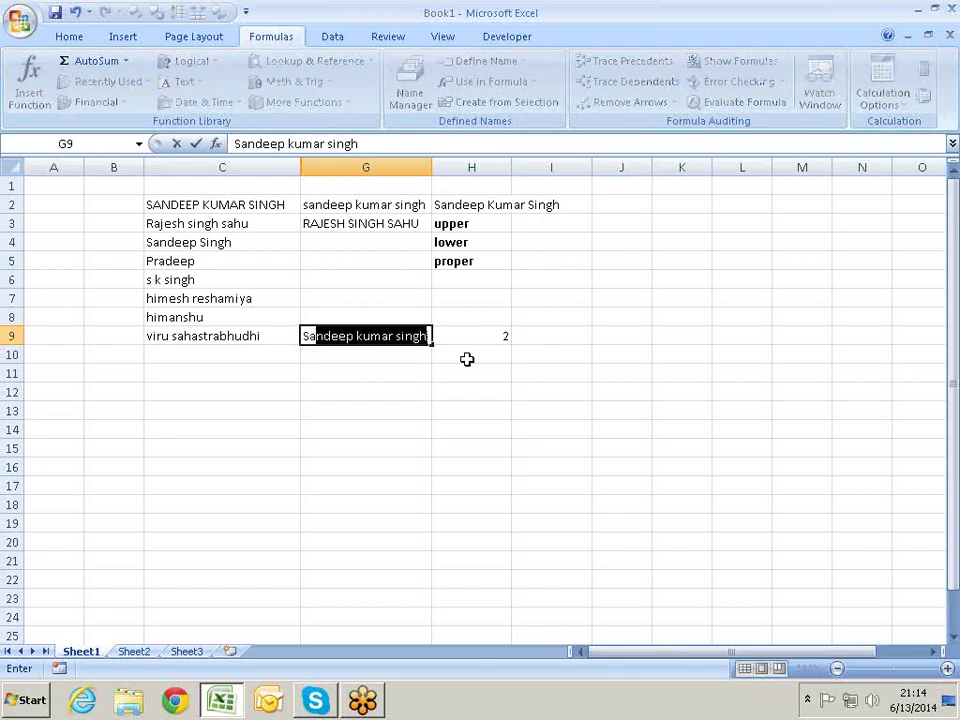
pyautogui.press('BackSpace')
pyautogui.press('BackSpace')
pyautogui.write('AND')
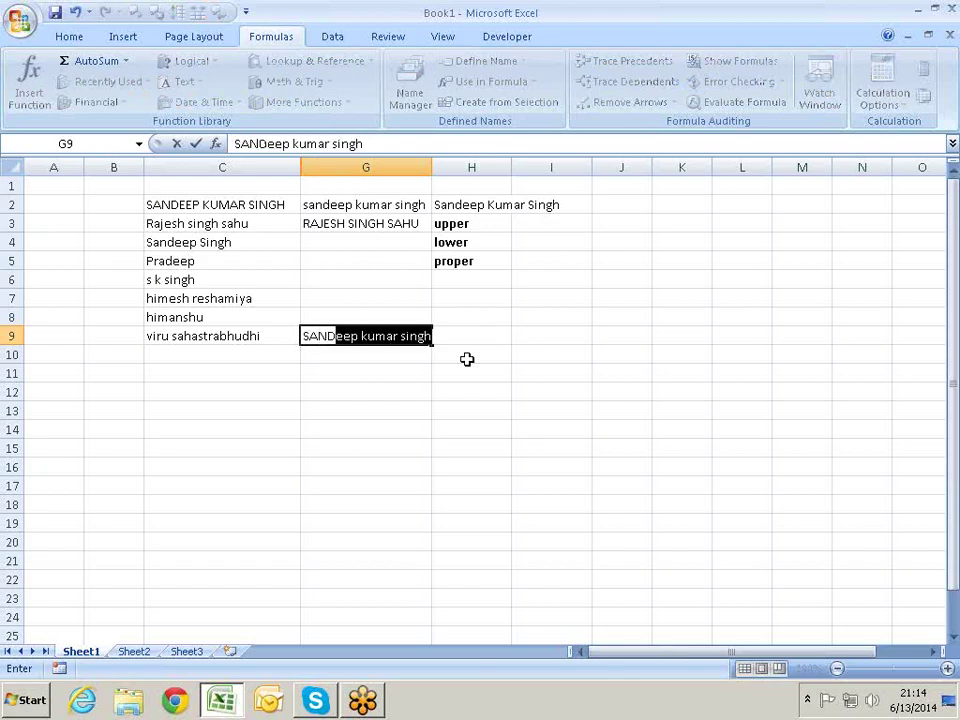
pyautogui.write('EEP')
pyautogui.press('Return')
pyautogui.press('Up')
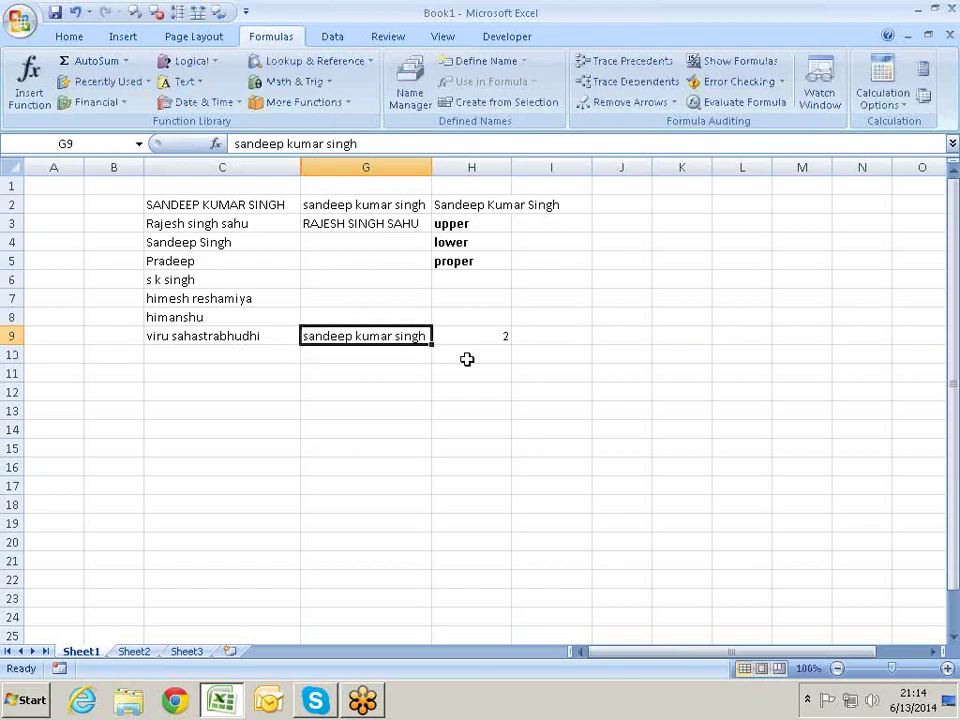
pyautogui.write('SANDEEP')
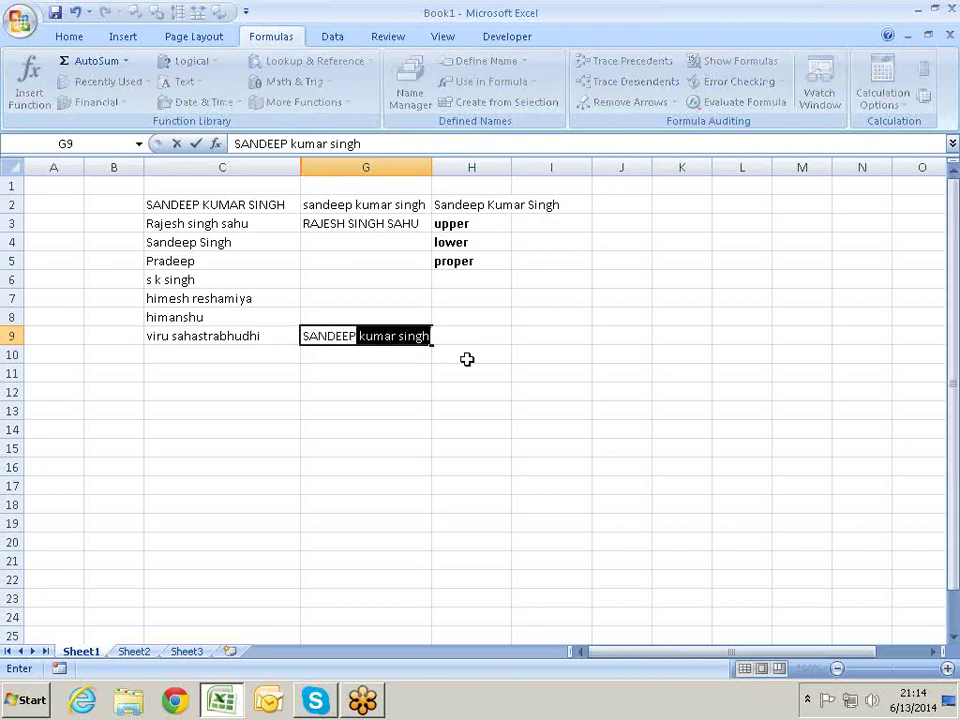
pyautogui.press('Delete')
pyautogui.press('Return')
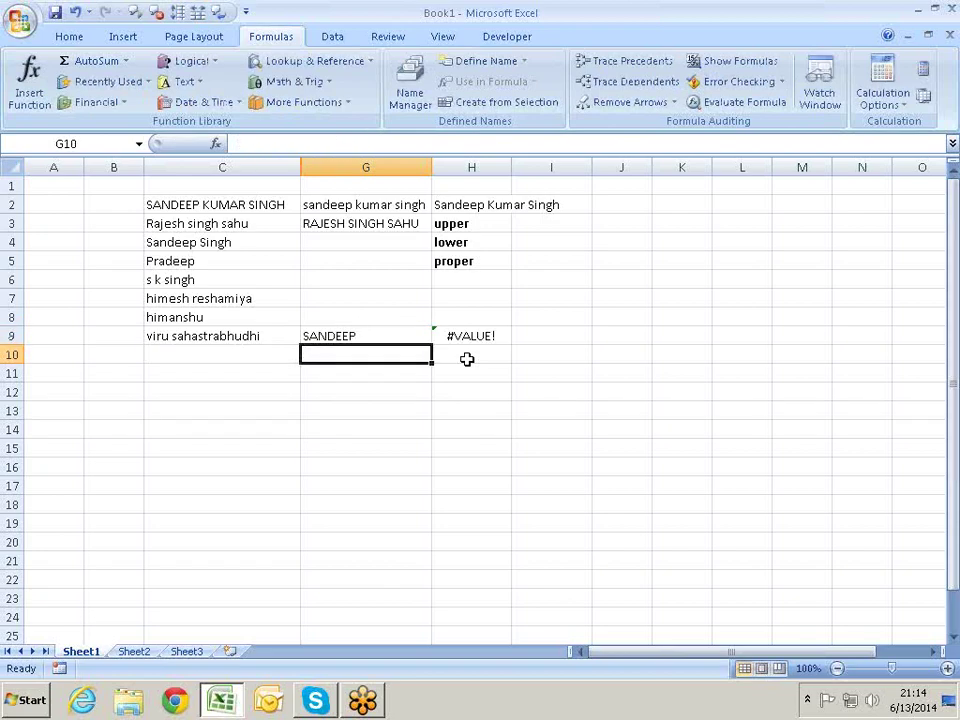
# - Recheck the FIND formula in H9, which now returns #VALUE!
pyautogui.press('Up')
pyautogui.press('Right')
pyautogui.press('F2')
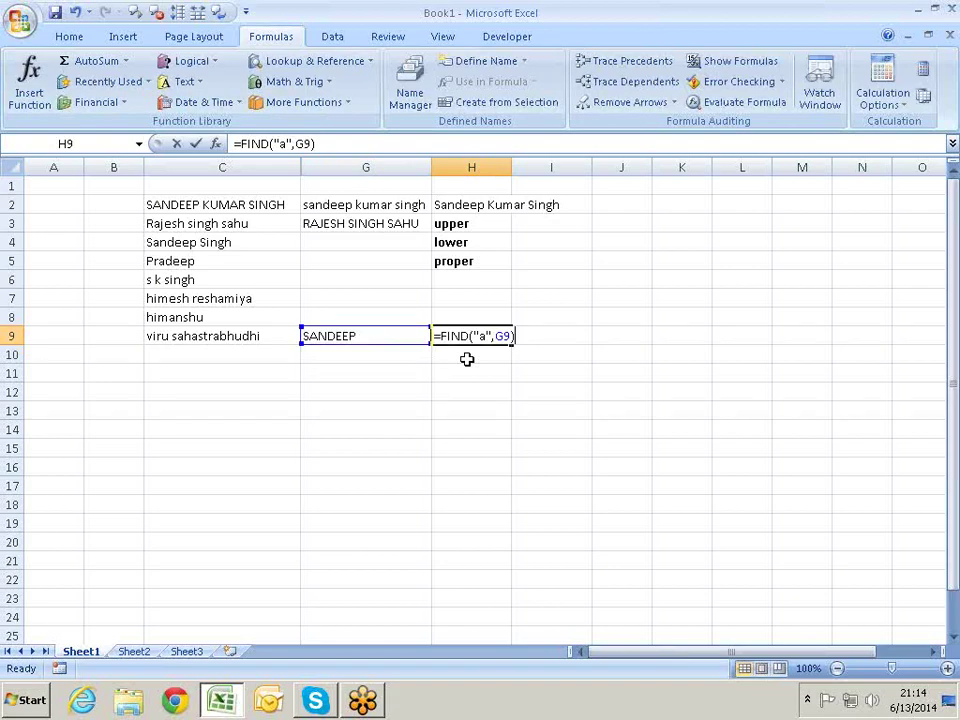
pyautogui.press('Return')
pyautogui.press('Up')
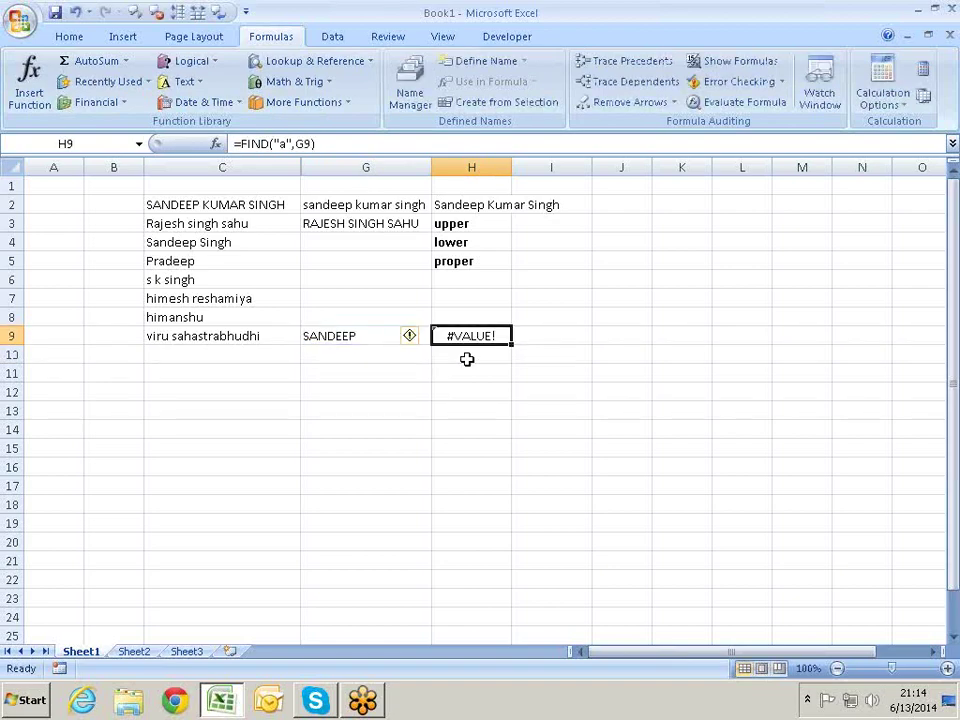
pyautogui.press('F2')
pyautogui.press('Return')
pyautogui.press('Up')
pyautogui.press('Right')
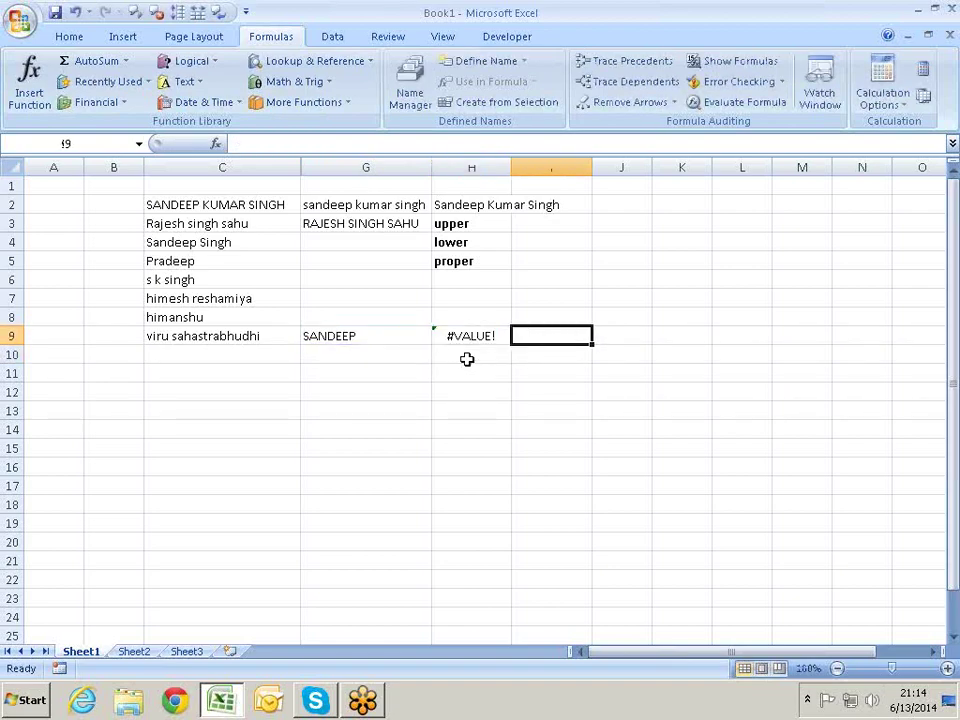
# - Enter =SEARCH("a",G9) in I9
pyautogui.write('=SE')
pyautogui.press('Tab')
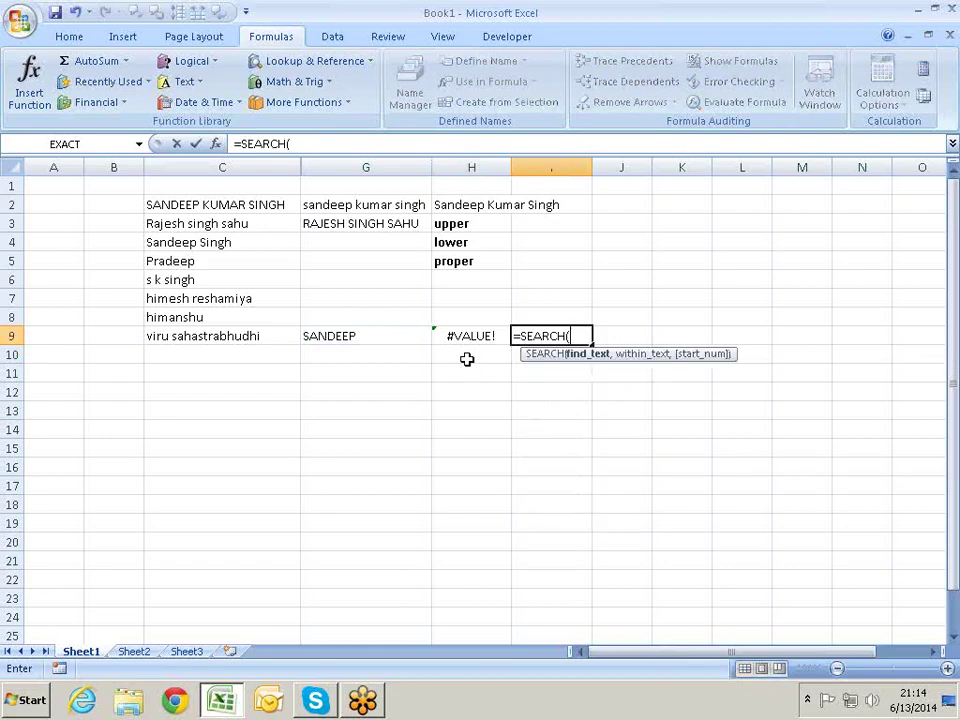
pyautogui.write('"')
pyautogui.write('A')
pyautogui.press('BackSpace')
pyautogui.write('a')
pyautogui.write('",')
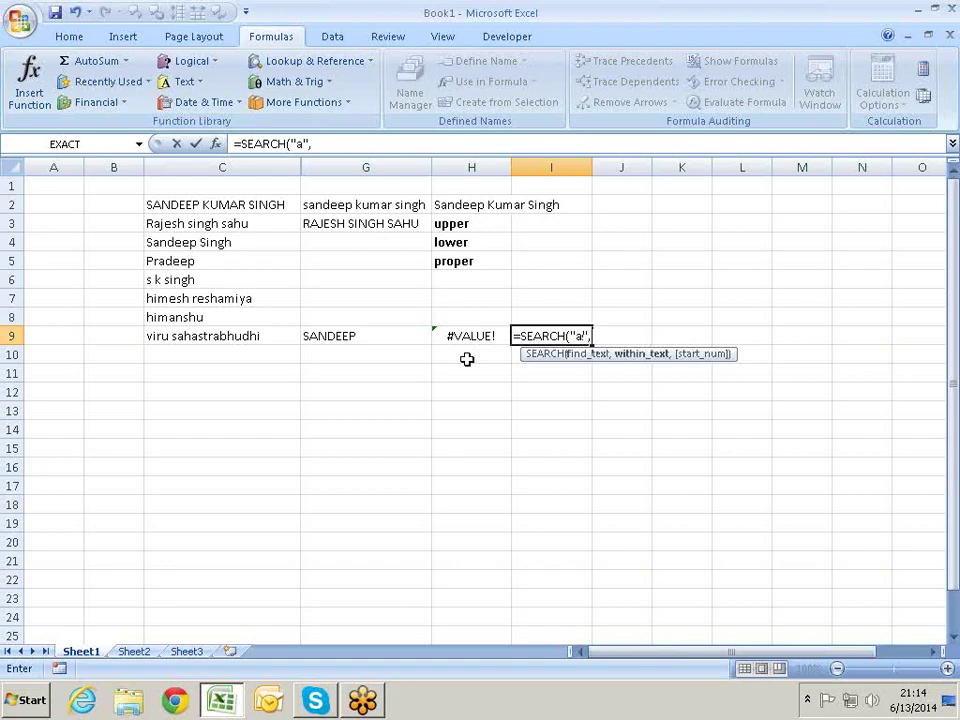
pyautogui.click(345, 338)
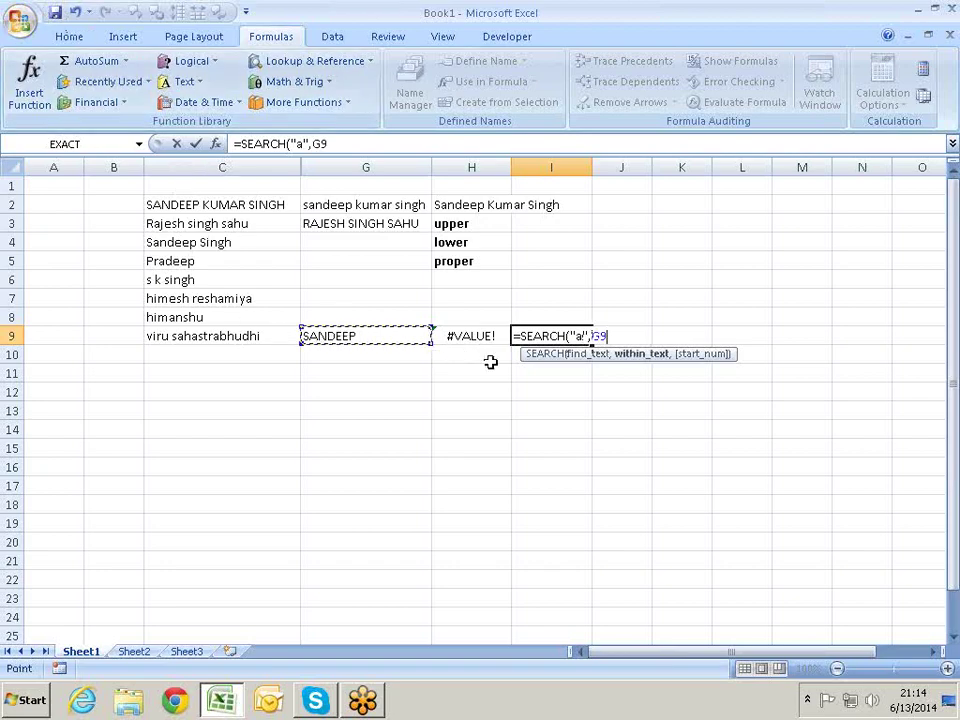
pyautogui.press('Return')
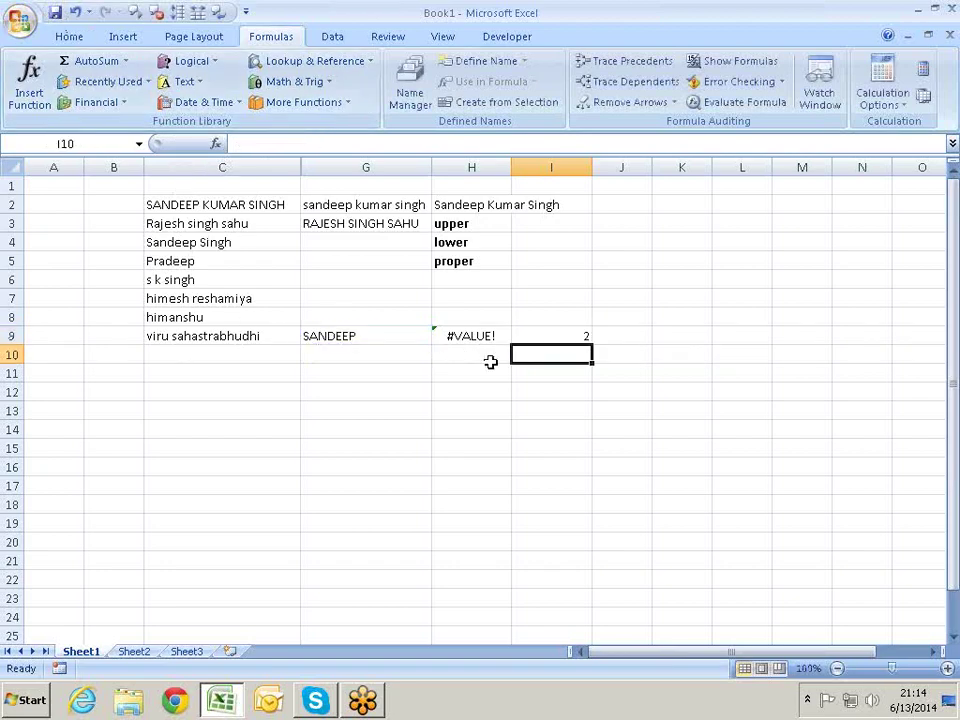
# - Compare SEARCH's result of 2 in I9 with FIND's #VALUE! in H9
pyautogui.press('Up')
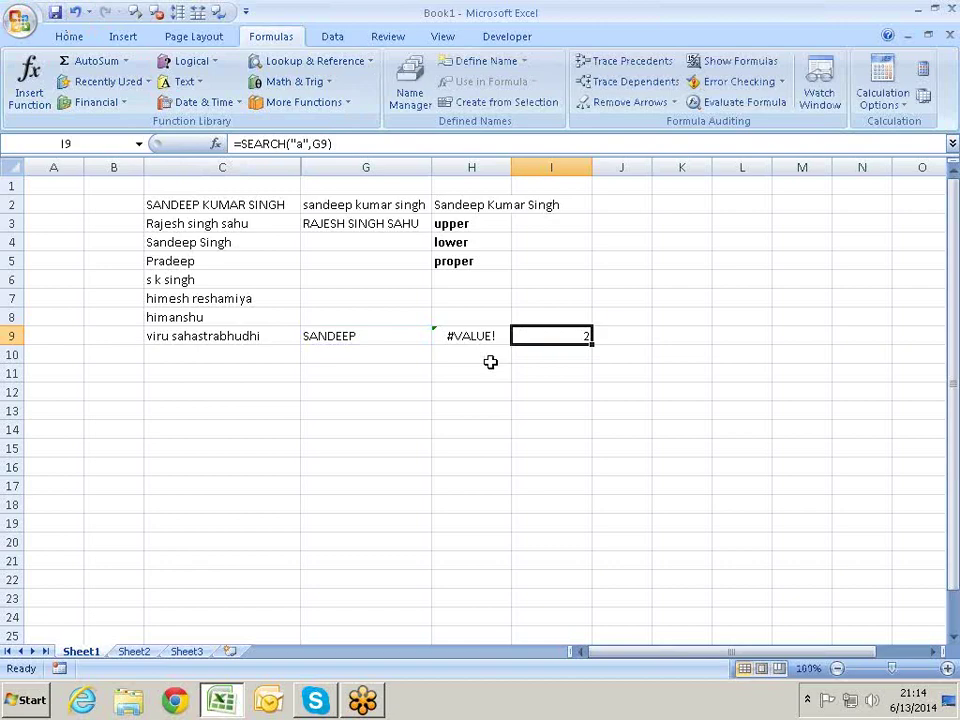
pyautogui.press('F2')
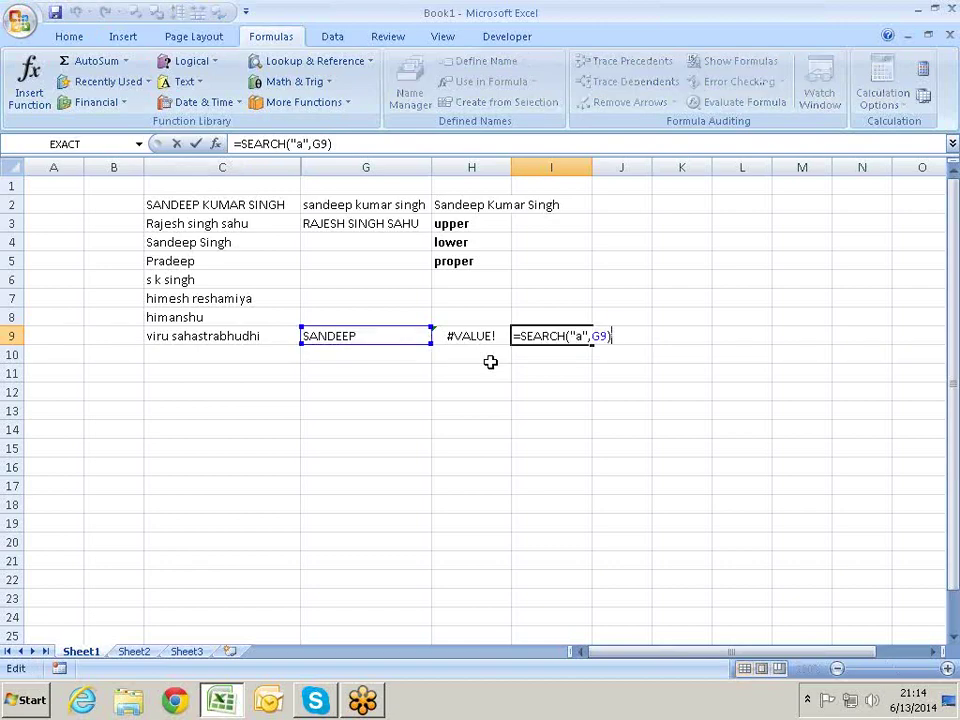
pyautogui.press('Return')
pyautogui.press('Up')
pyautogui.press('Left')
pyautogui.press('F2')
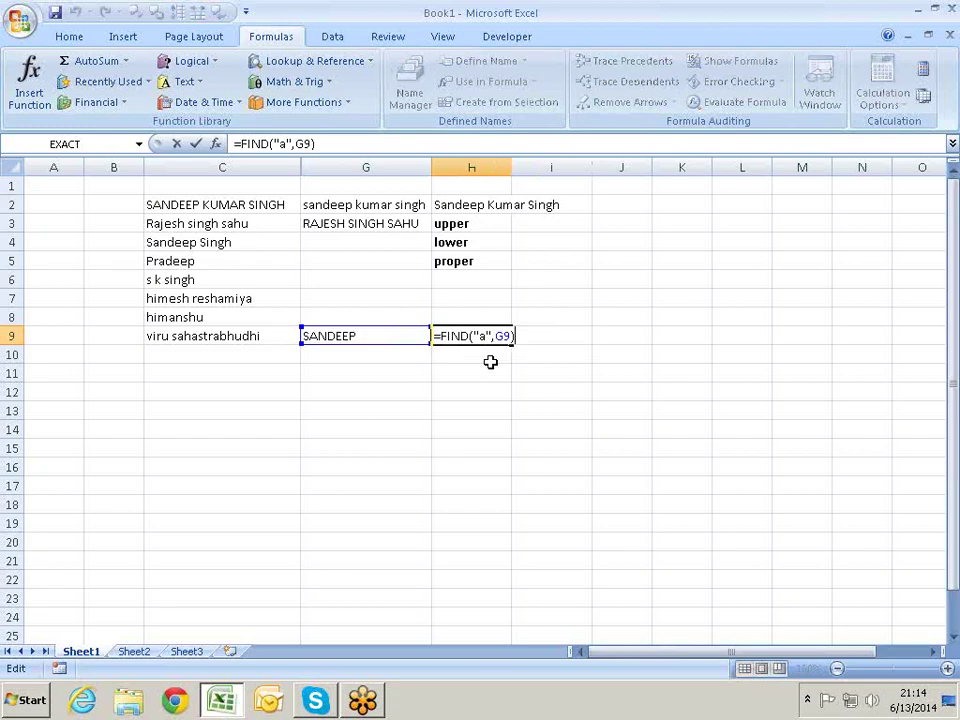
pyautogui.press('Return')
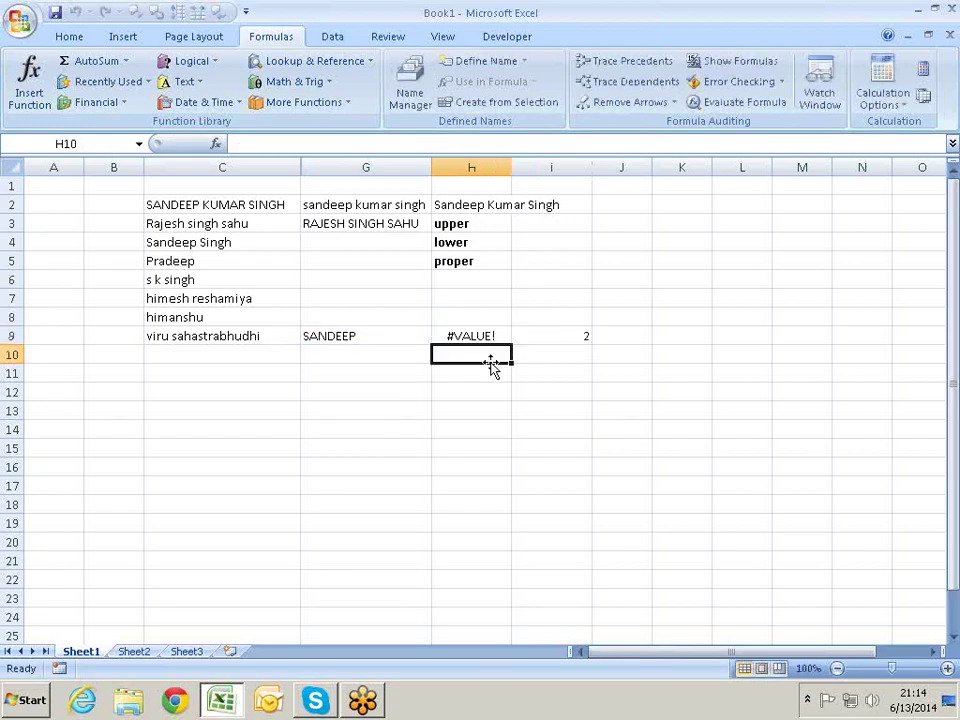
pyautogui.press('Up')
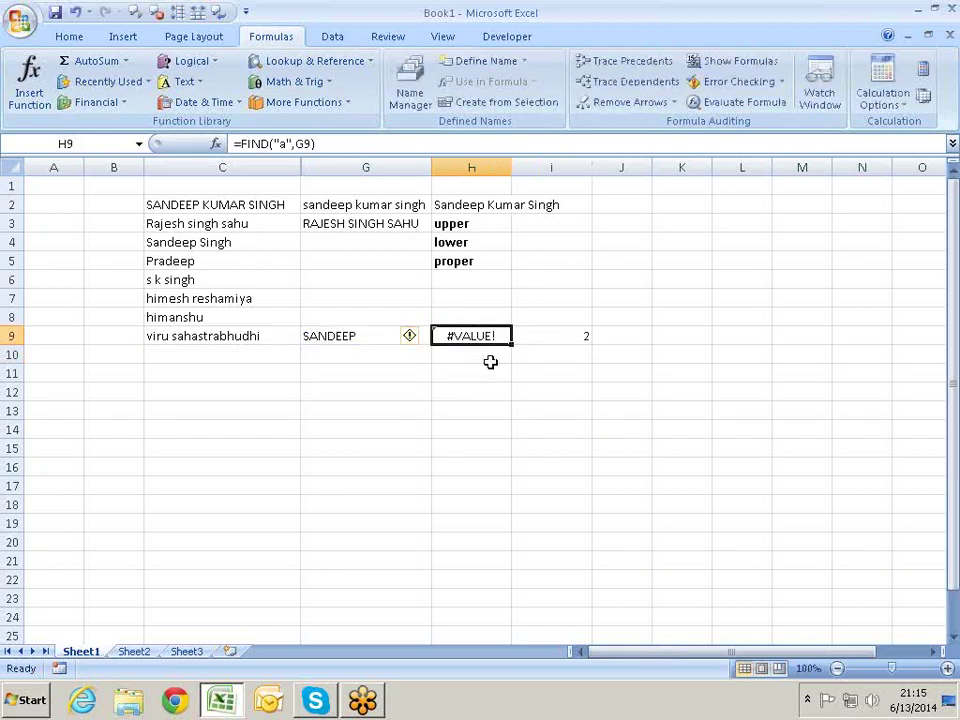
pyautogui.press('Right')
pyautogui.press('Left')
pyautogui.press('Right')
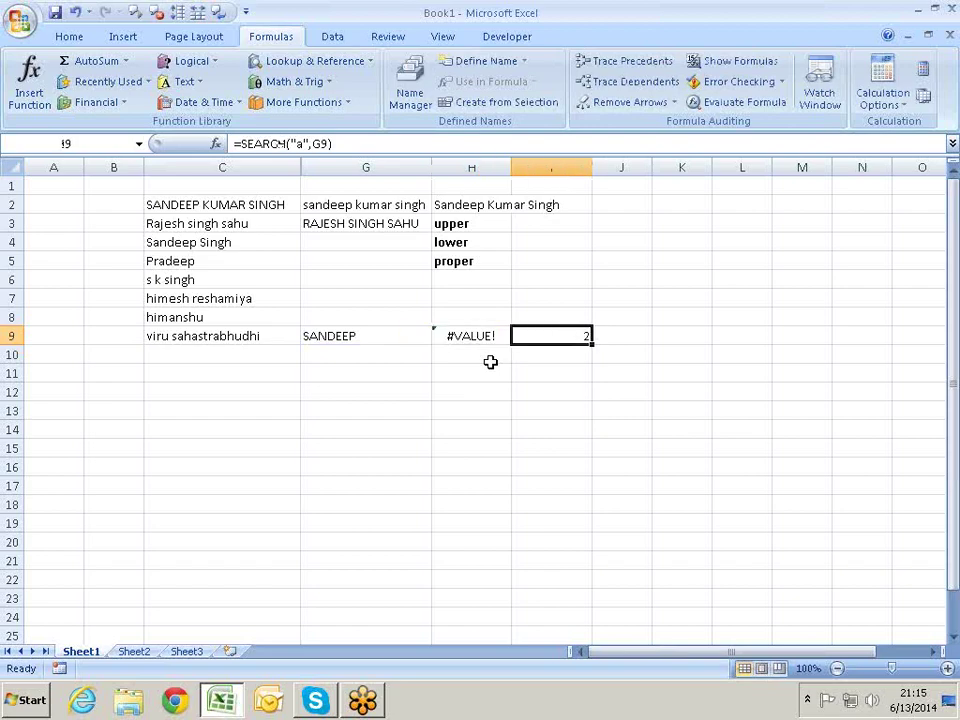
pyautogui.press('Down')
pyautogui.press('Left')
pyautogui.press('Left')
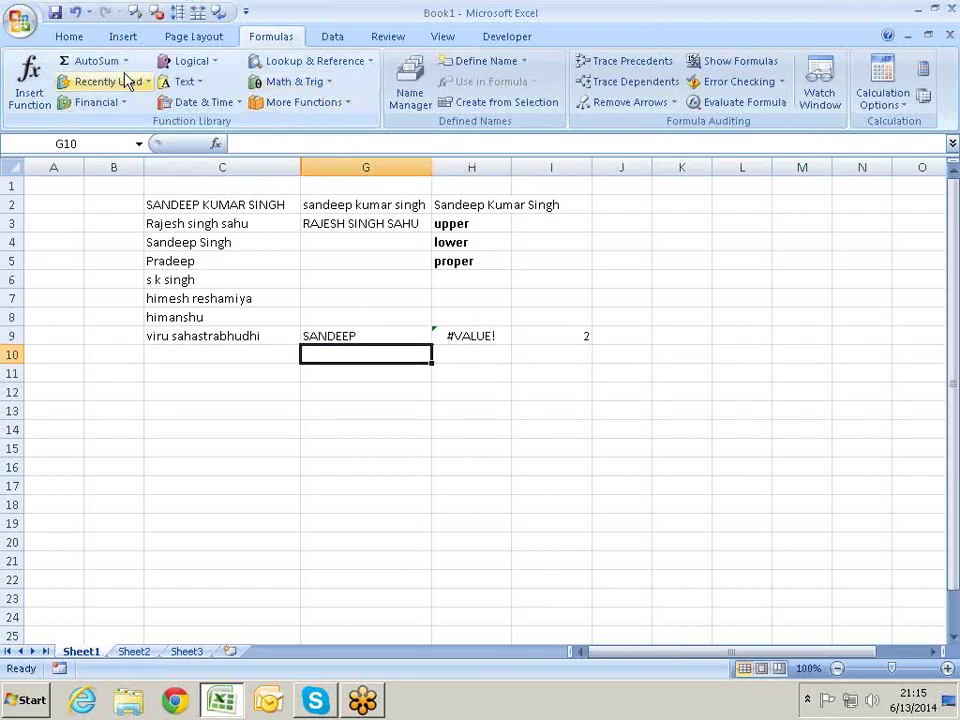
# - Scroll through the Formulas > Text function list twice, closing it without inserting a function
pyautogui.click(180, 81)
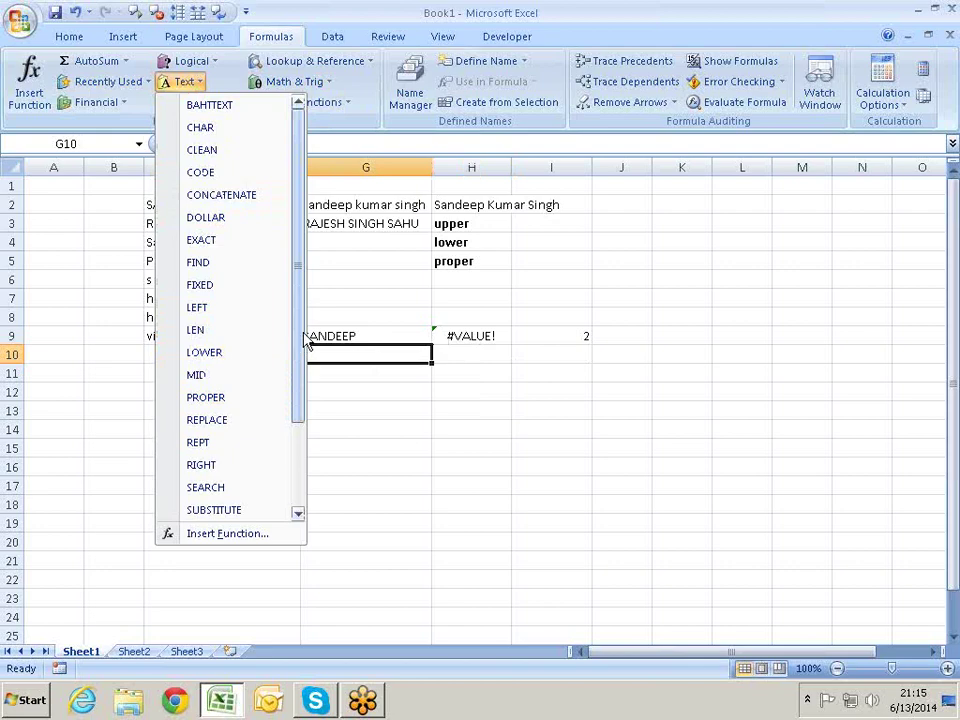
pyautogui.moveTo(308, 340); pyautogui.dragTo(314, 441)
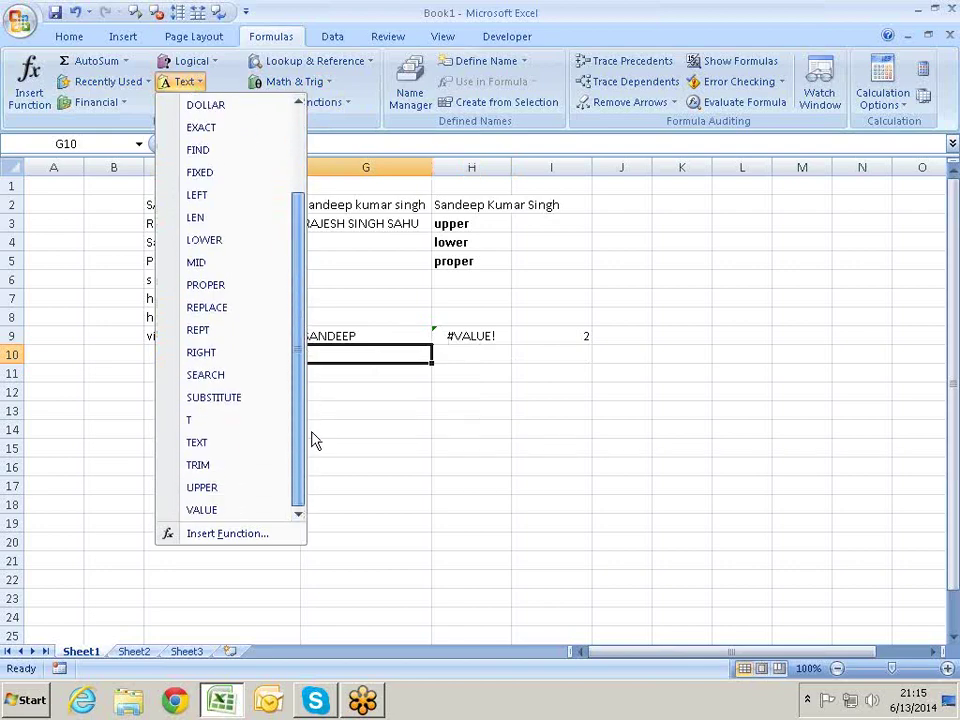
pyautogui.click(361, 396)
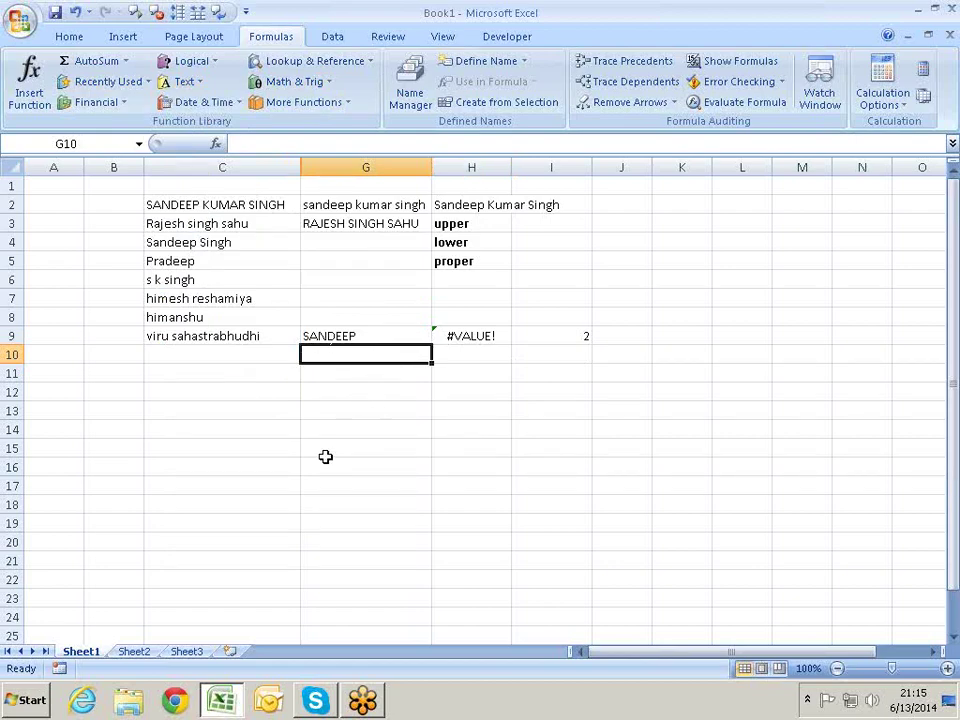
pyautogui.click(188, 82)
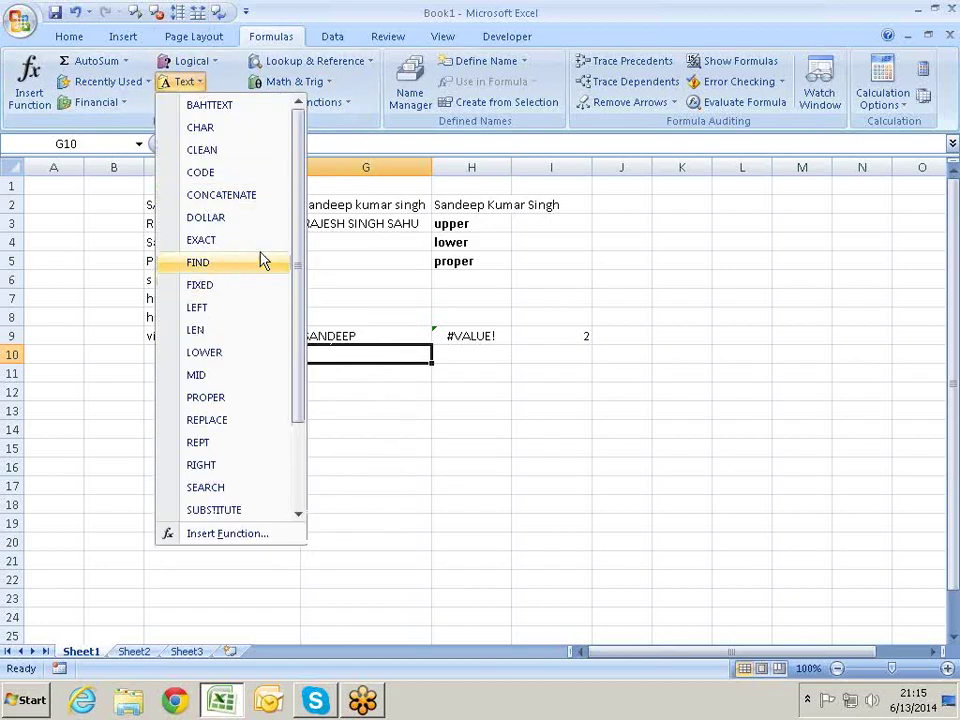
pyautogui.moveTo(296, 258); pyautogui.dragTo(300, 353)
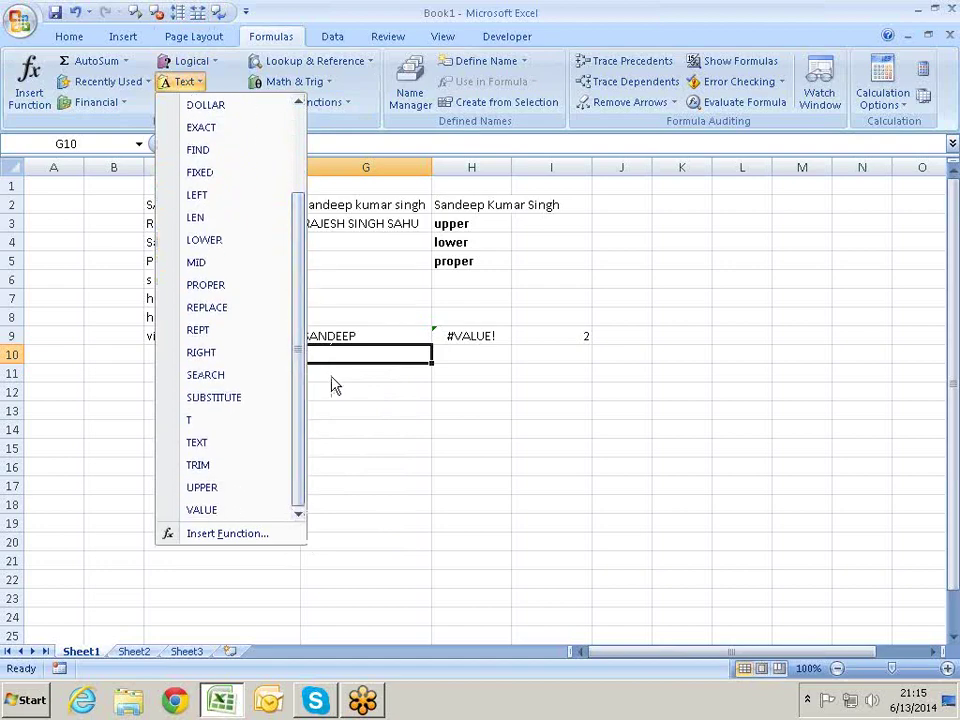
pyautogui.click(378, 396)
pyautogui.click(377, 389)
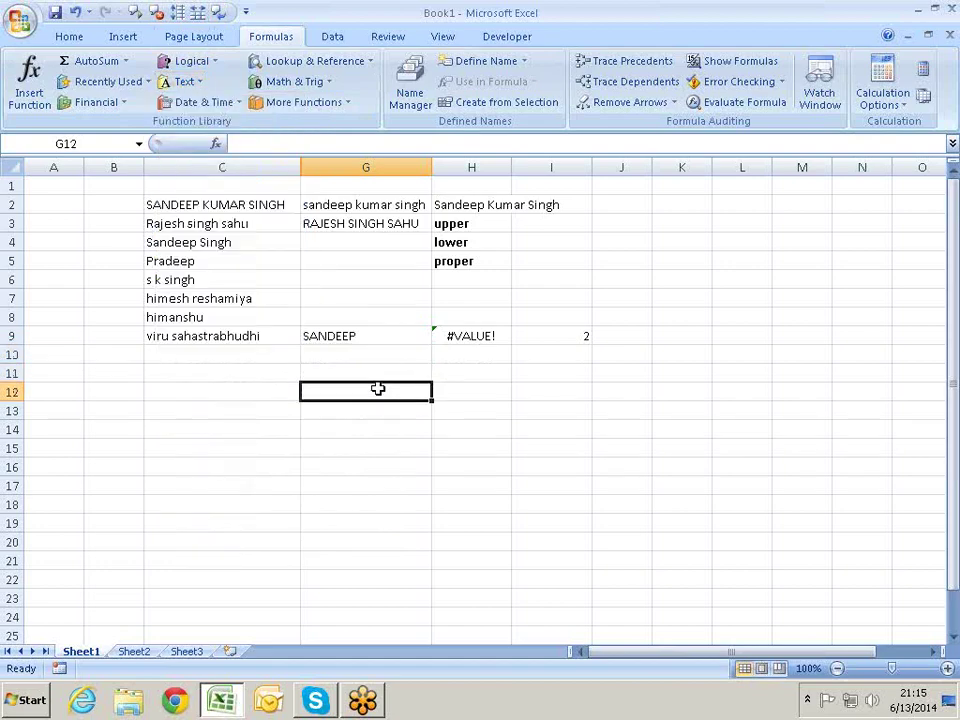
# - Enter DELHI in G11
pyautogui.press('Up')
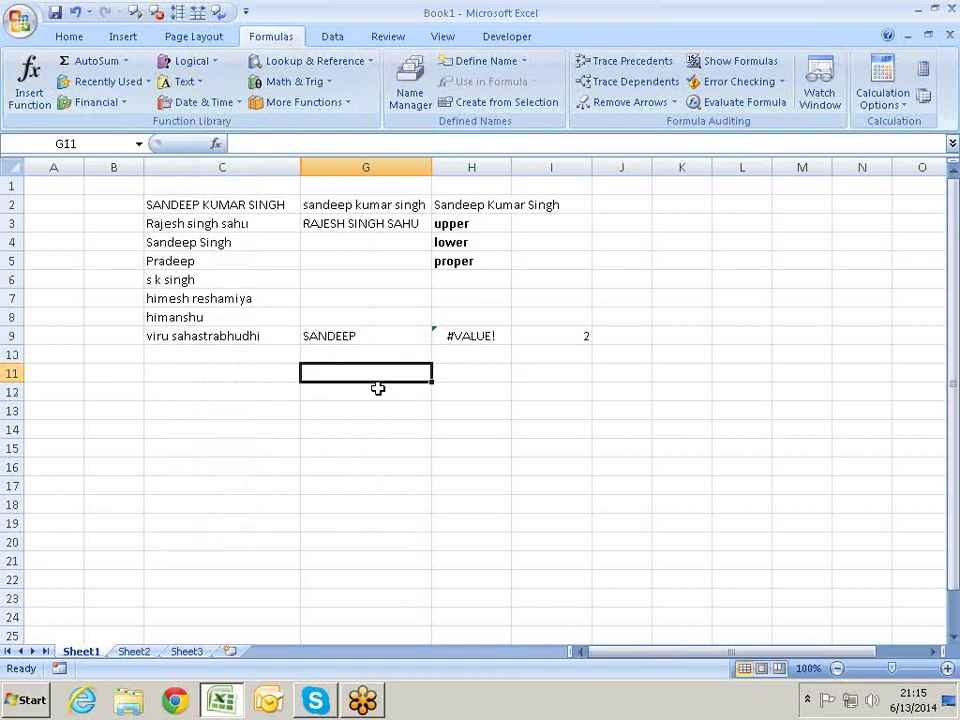
pyautogui.write('SANDEE')
pyautogui.press('BackSpace')
pyautogui.press('BackSpace')
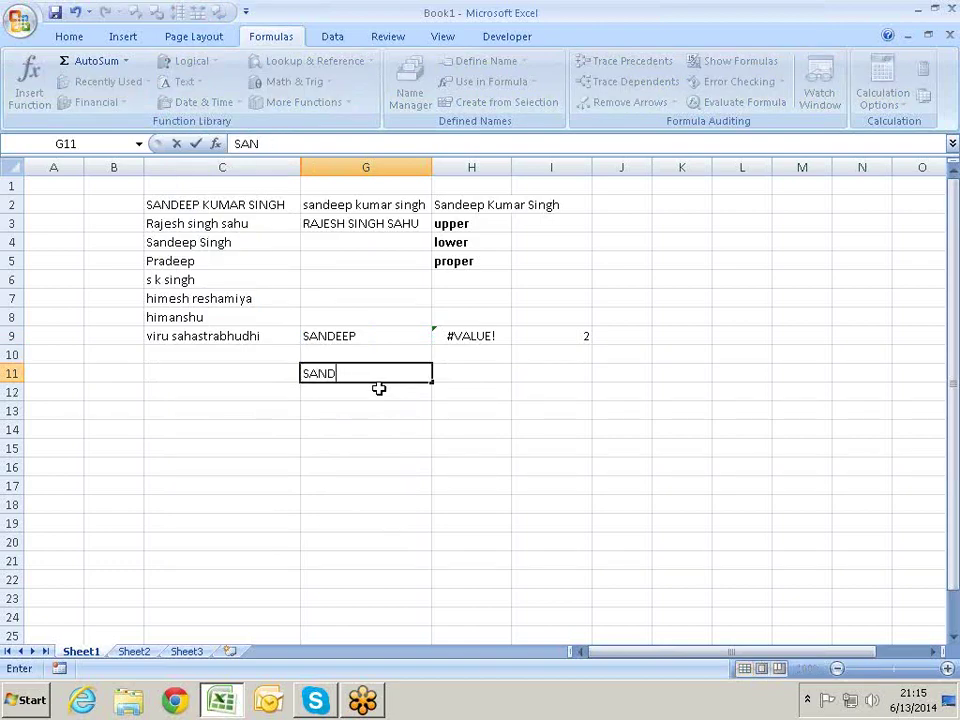
pyautogui.press('BackSpace')
pyautogui.press('BackSpace')
pyautogui.press('BackSpace')
pyautogui.press('BackSpace')
pyautogui.write('DELHI')
pyautogui.press('Return')
# - Enter =SUBSTITUTE(G11,"E","A") in H11, returning DALHI
pyautogui.press('Up')
pyautogui.press('Right')
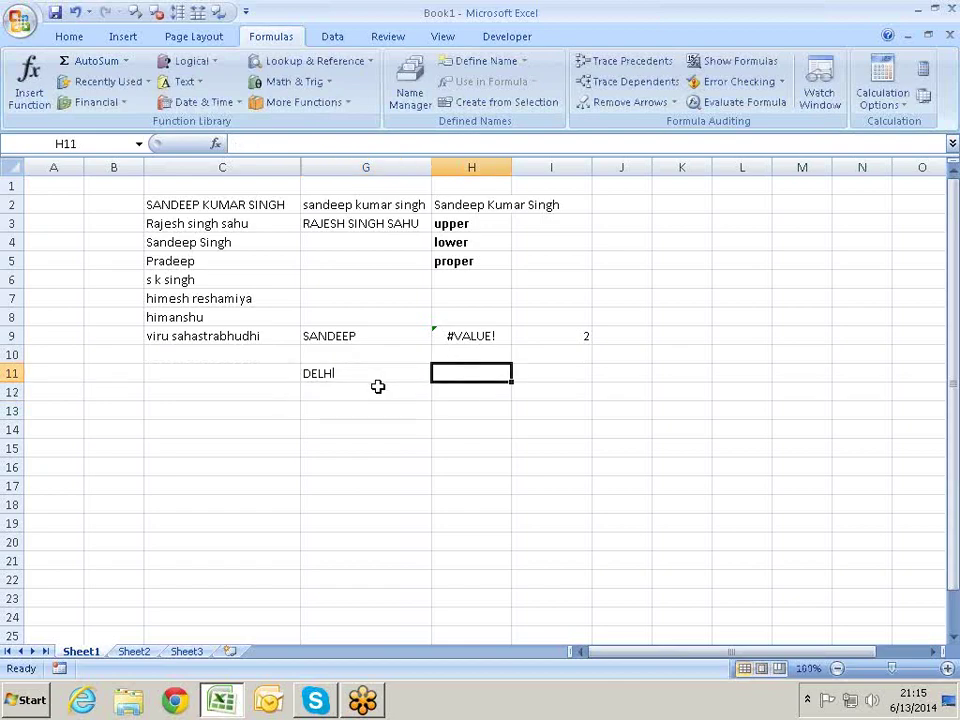
pyautogui.write('=')
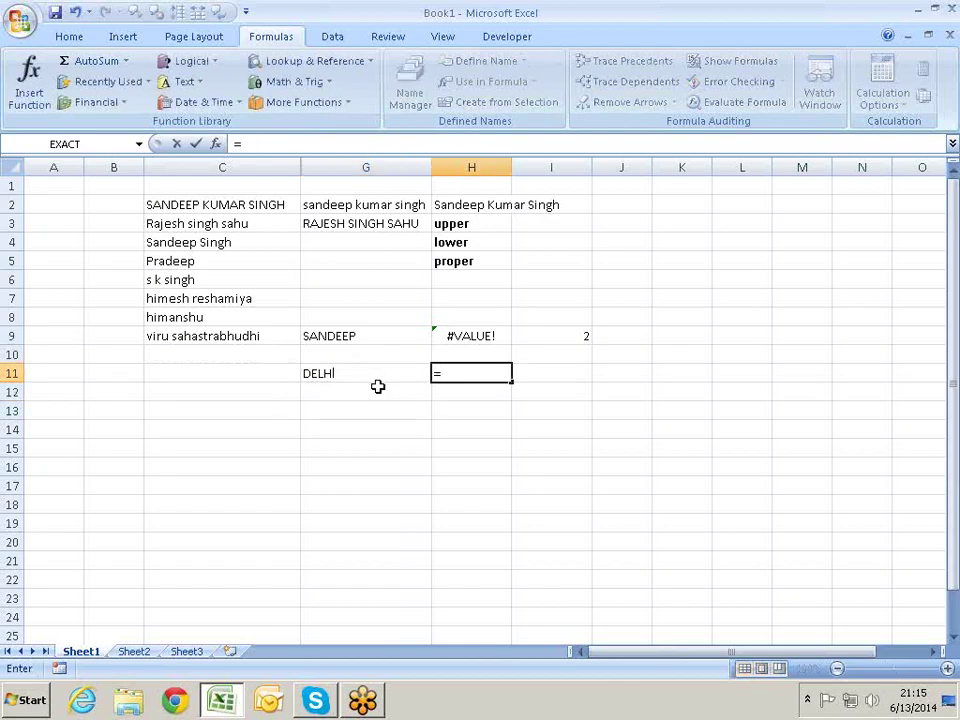
pyautogui.write('SUB')
pyautogui.press('Tab')
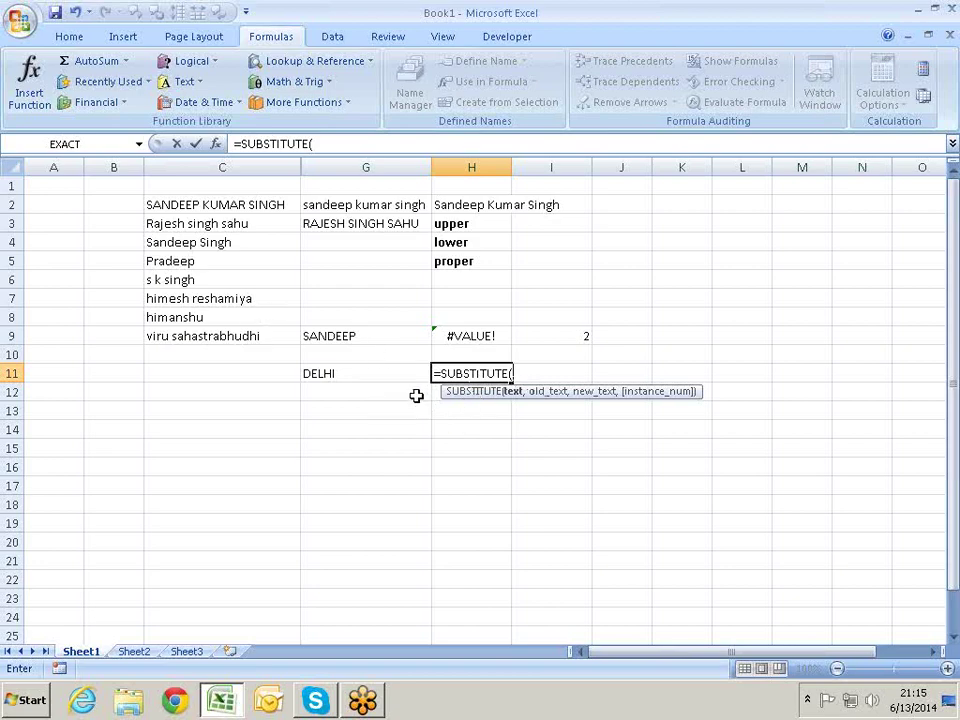
pyautogui.click(373, 371)
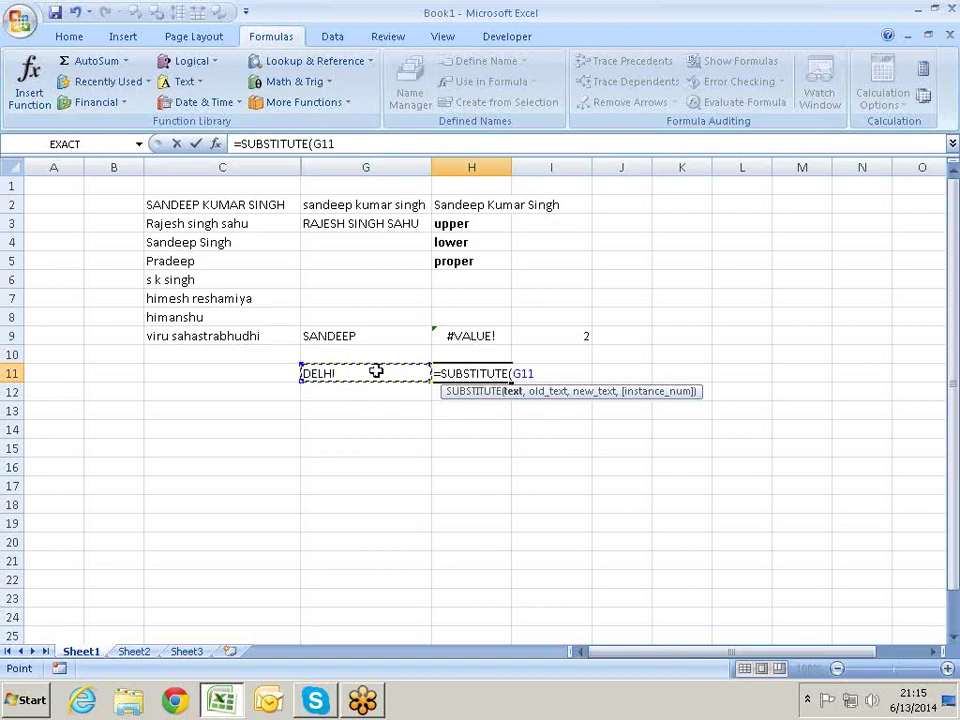
pyautogui.write(',')
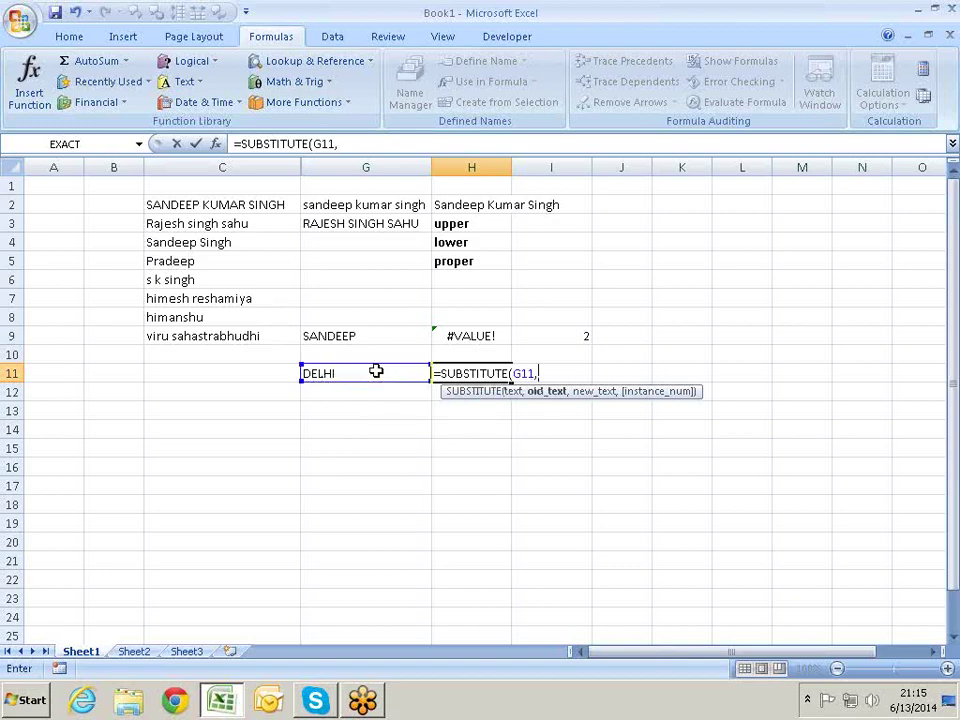
pyautogui.write('"e')
pyautogui.press('BackSpace')
pyautogui.write('E"')
pyautogui.write(',"')
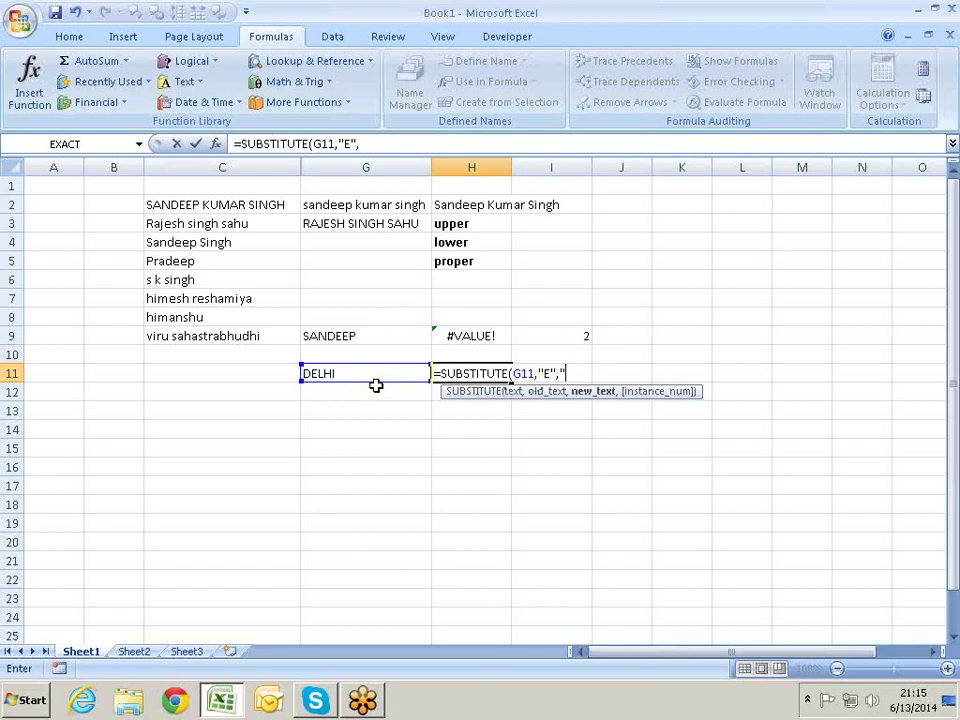
pyautogui.write('A')
pyautogui.press('Return')
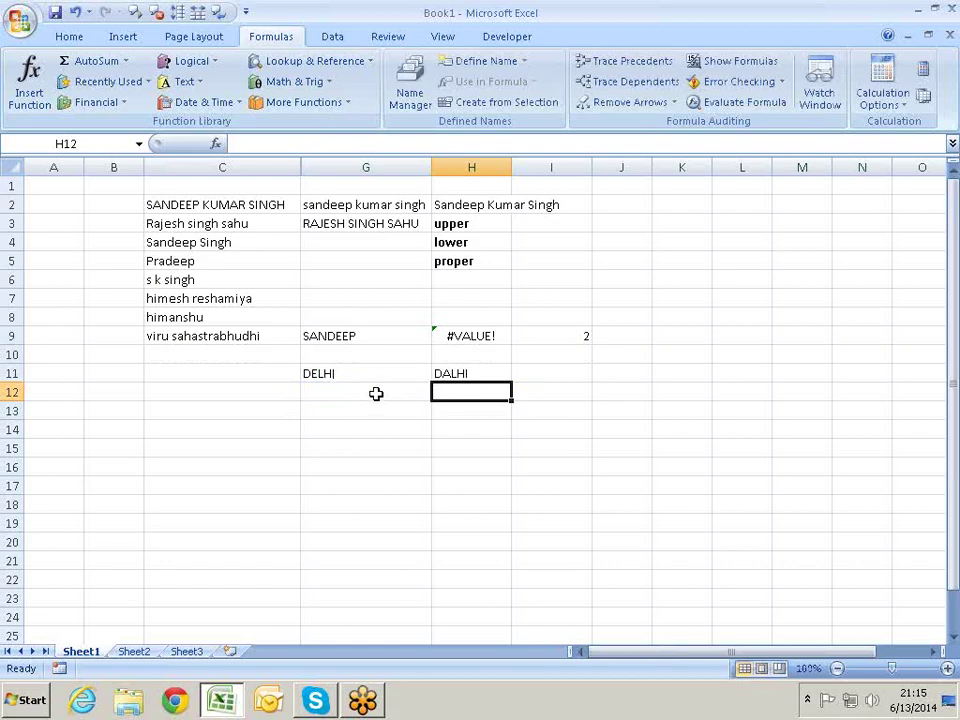
pyautogui.press('Up')
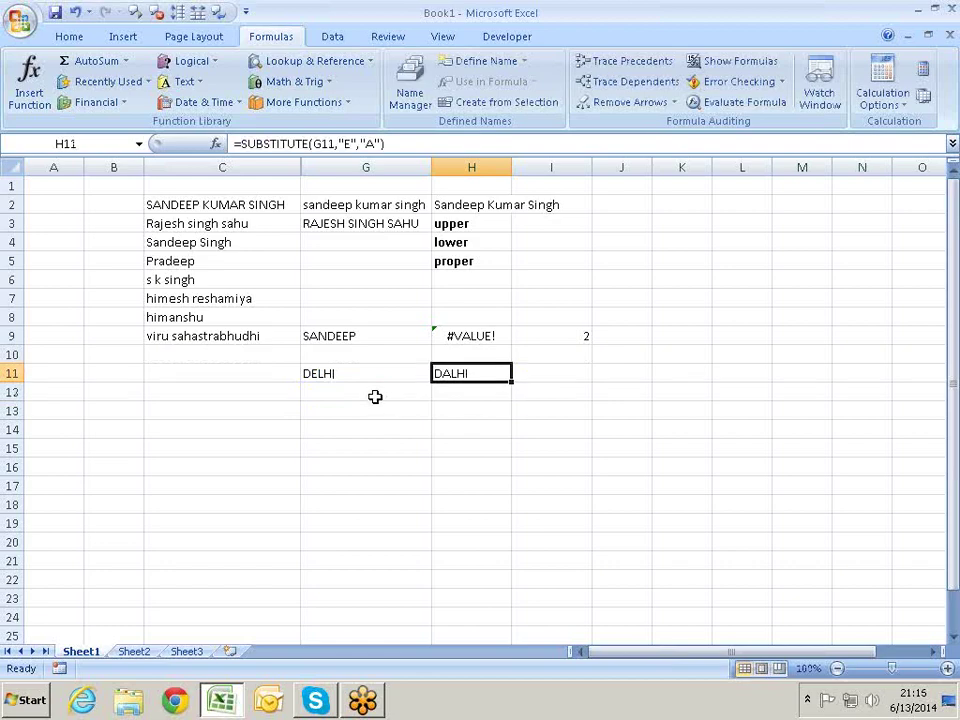
# - Change G11 from DELHI to DELHE
pyautogui.press('Left')
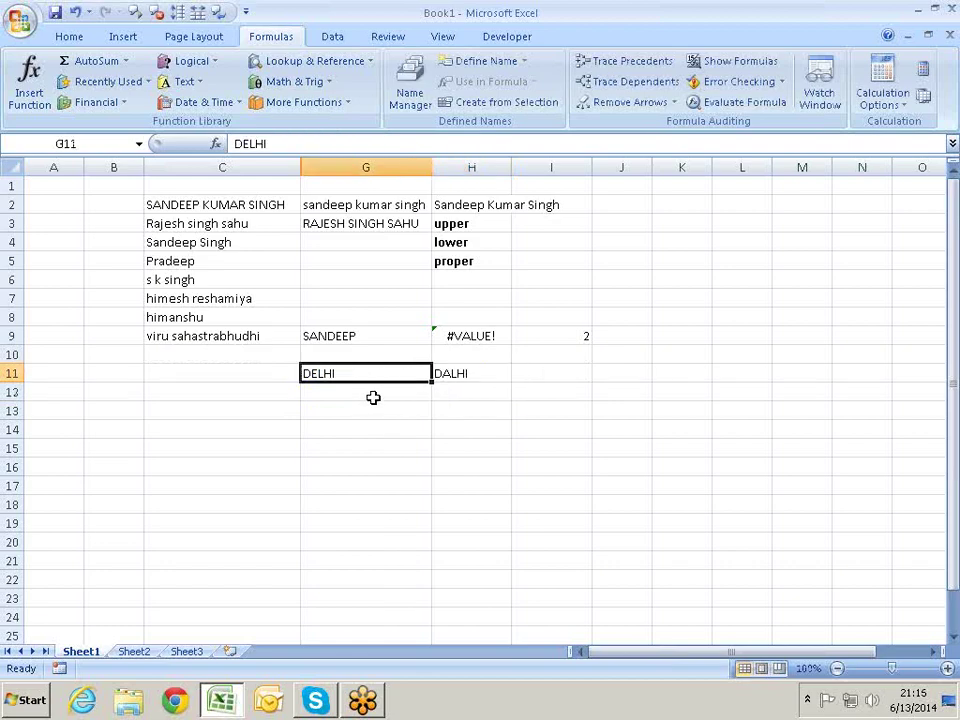
pyautogui.press('F2')
pyautogui.press('BackSpace')
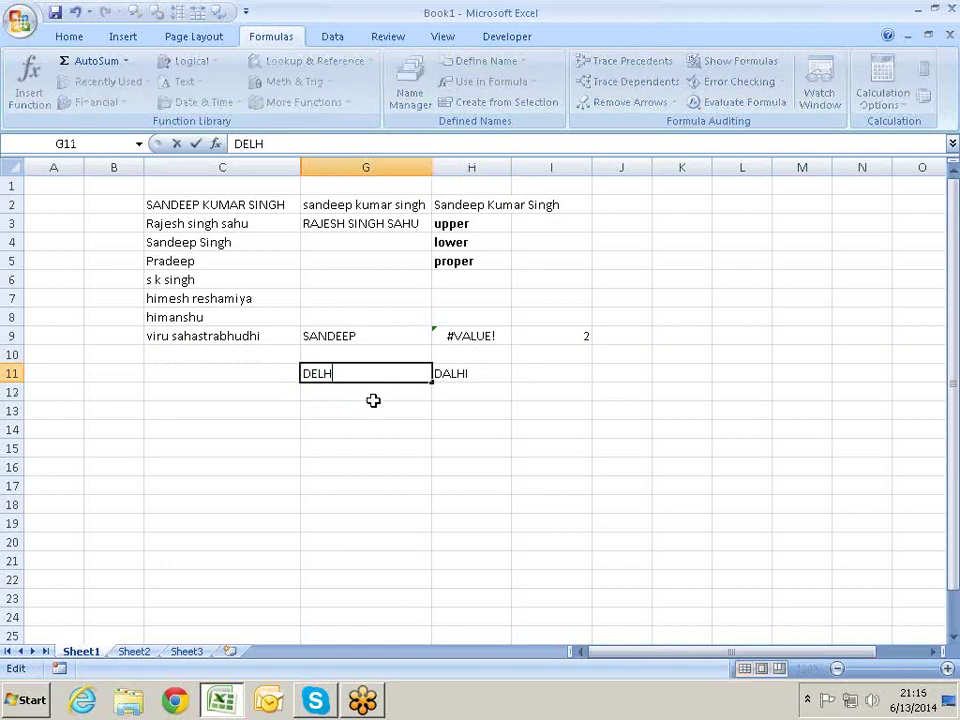
pyautogui.write('e')
pyautogui.press('BackSpace')
pyautogui.write('E')
pyautogui.press('Return')
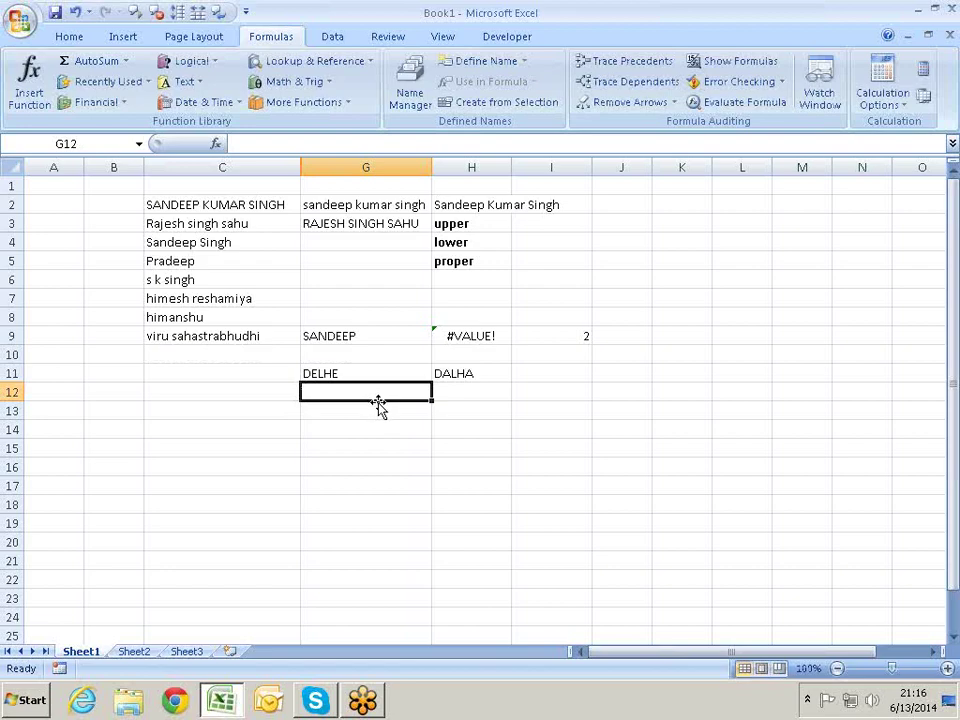
# - Add instance number 1 to the SUBSTITUTE formula in H11
pyautogui.press('Up')
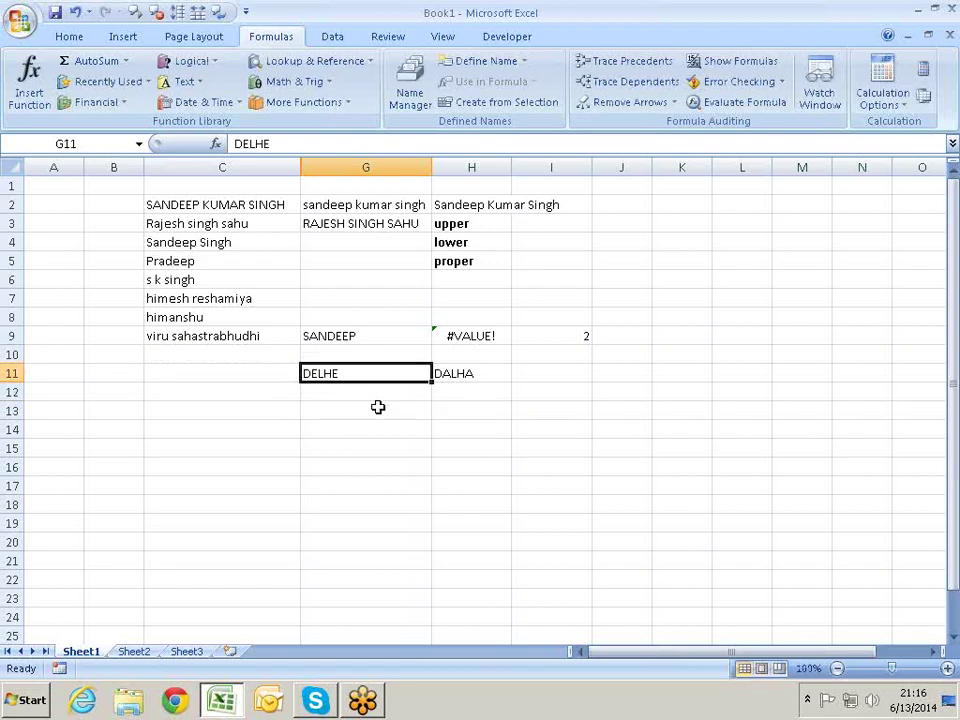
pyautogui.press('Right')
pyautogui.press('F2')
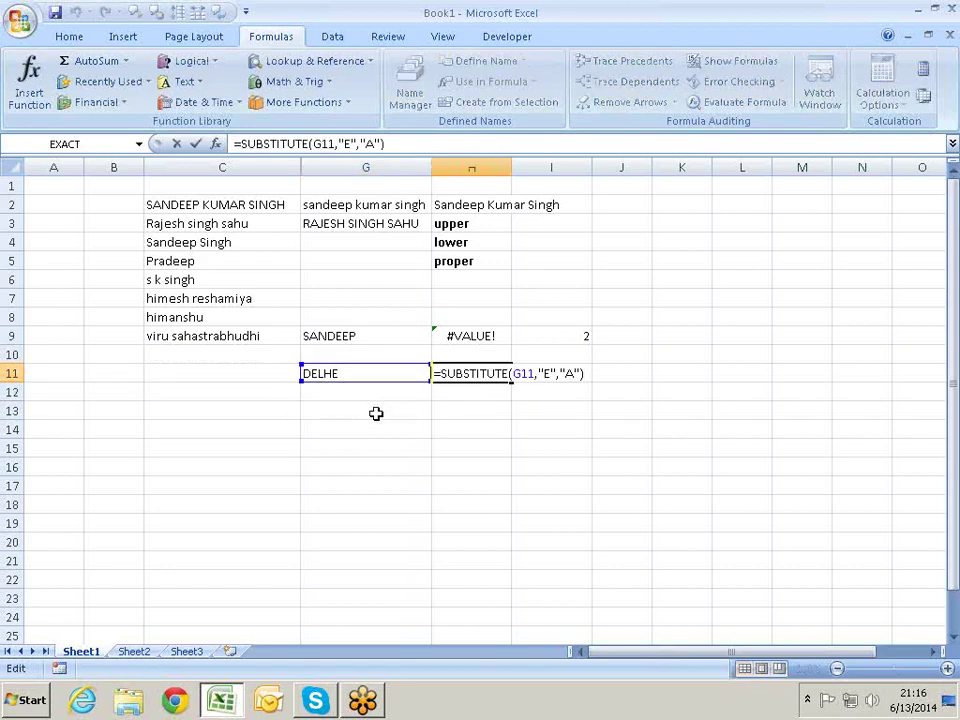
pyautogui.press('Left')
pyautogui.write(',')
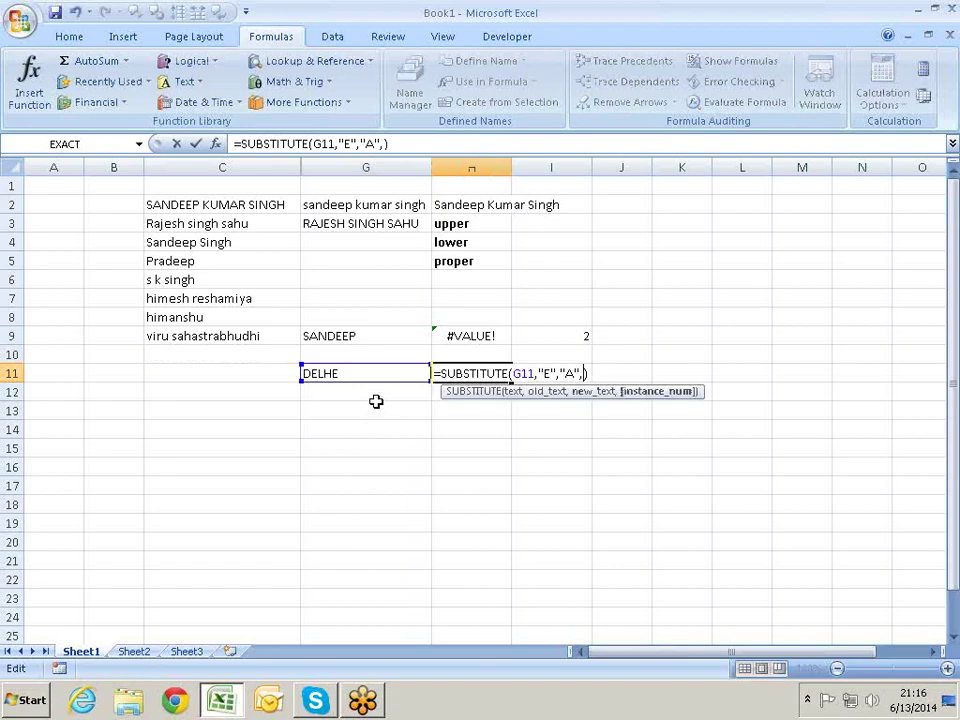
pyautogui.write('1')
pyautogui.press('Return')
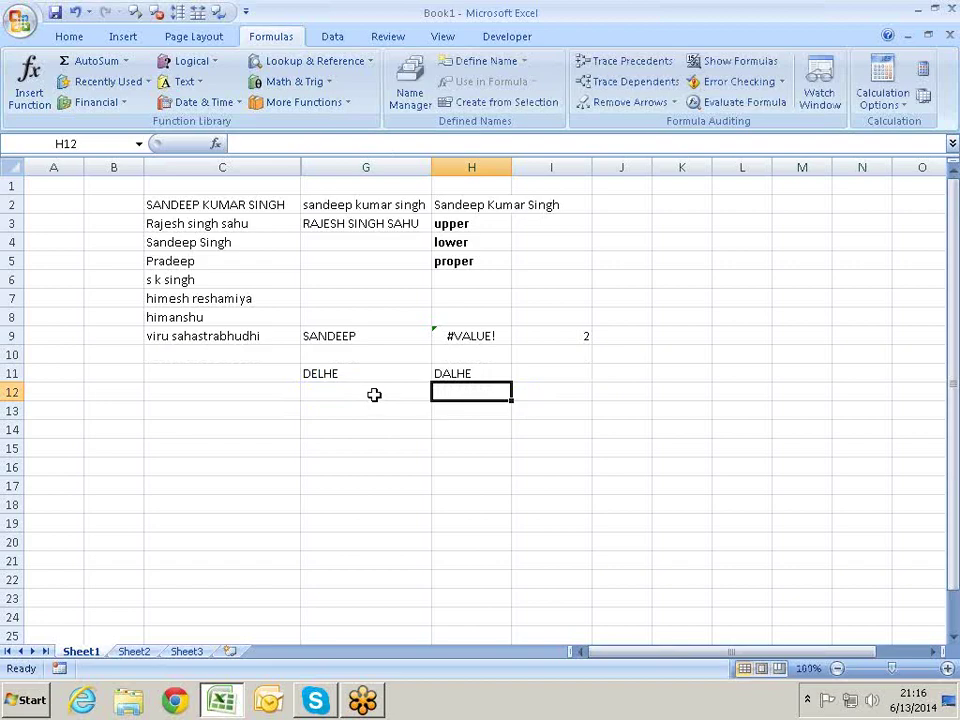
# - Change the SUBSTITUTE instance number in H11 to 2
pyautogui.press('Up')
pyautogui.press('F2')
pyautogui.press('Left')
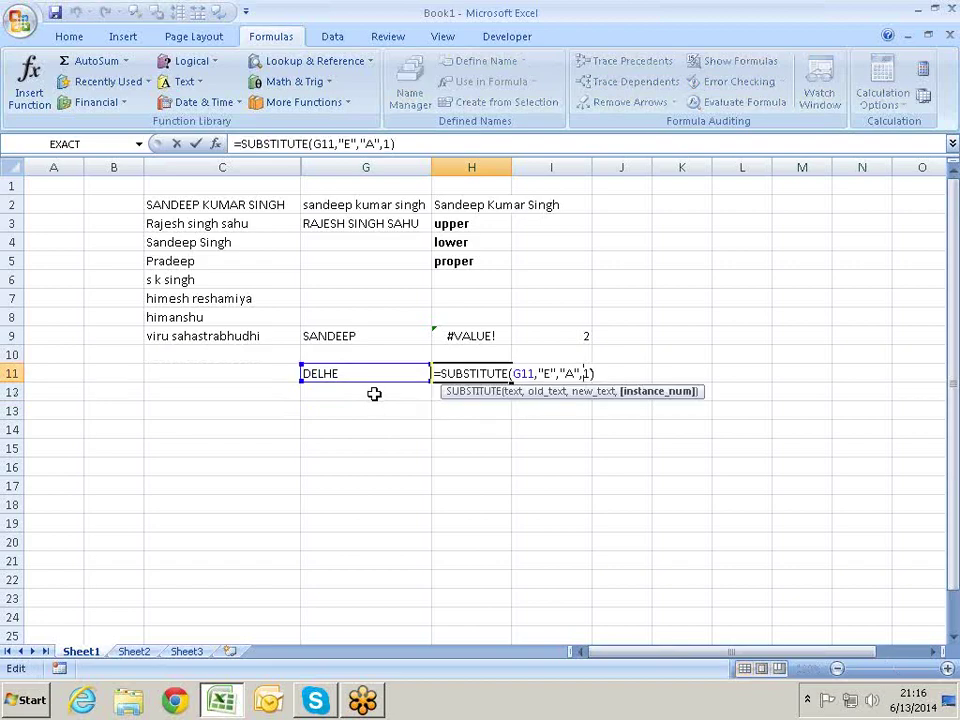
pyautogui.press('BackSpace')
pyautogui.write('2')
pyautogui.press('Return')
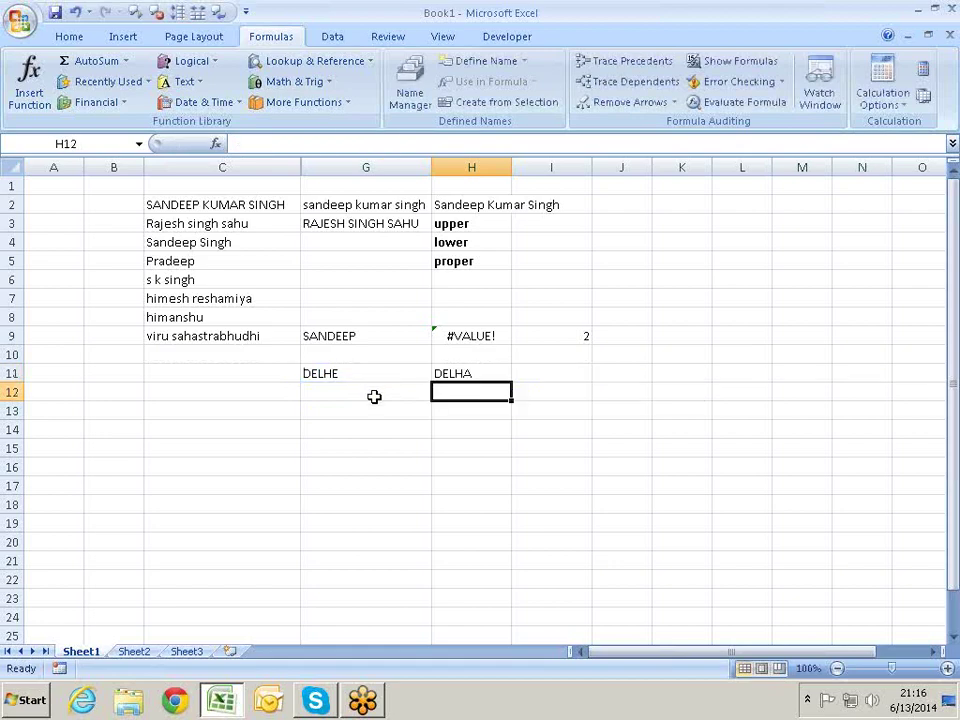
# - Remove the instance number from H11's formula, then start re-adding it with a comma
pyautogui.press('Up')
pyautogui.press('F2')
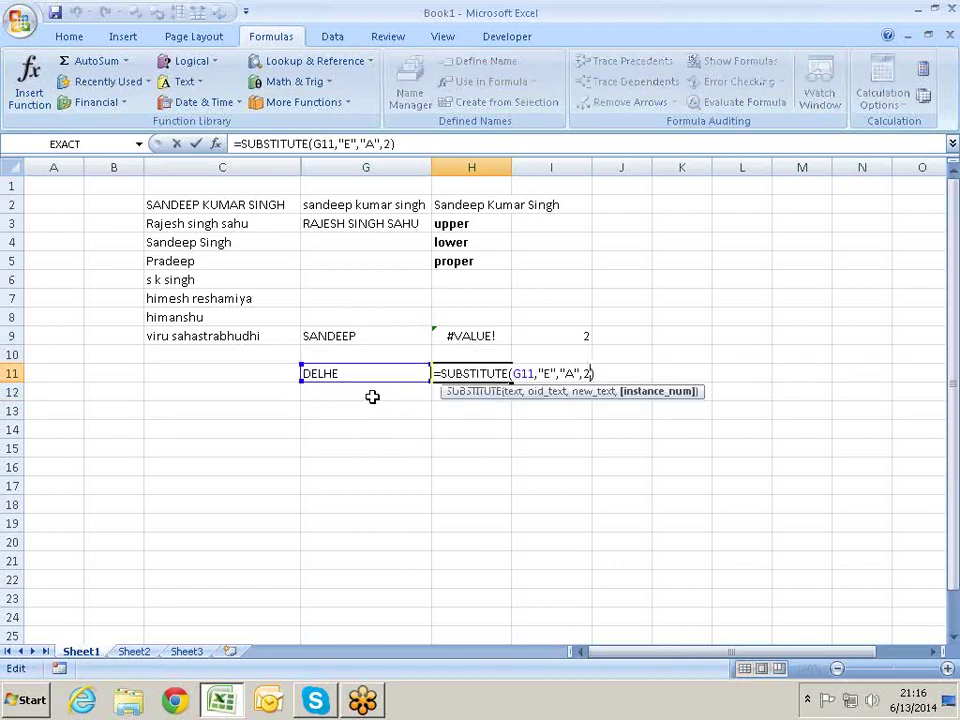
pyautogui.press('Left')
pyautogui.press('BackSpace')
pyautogui.press('BackSpace')
pyautogui.press('Return')
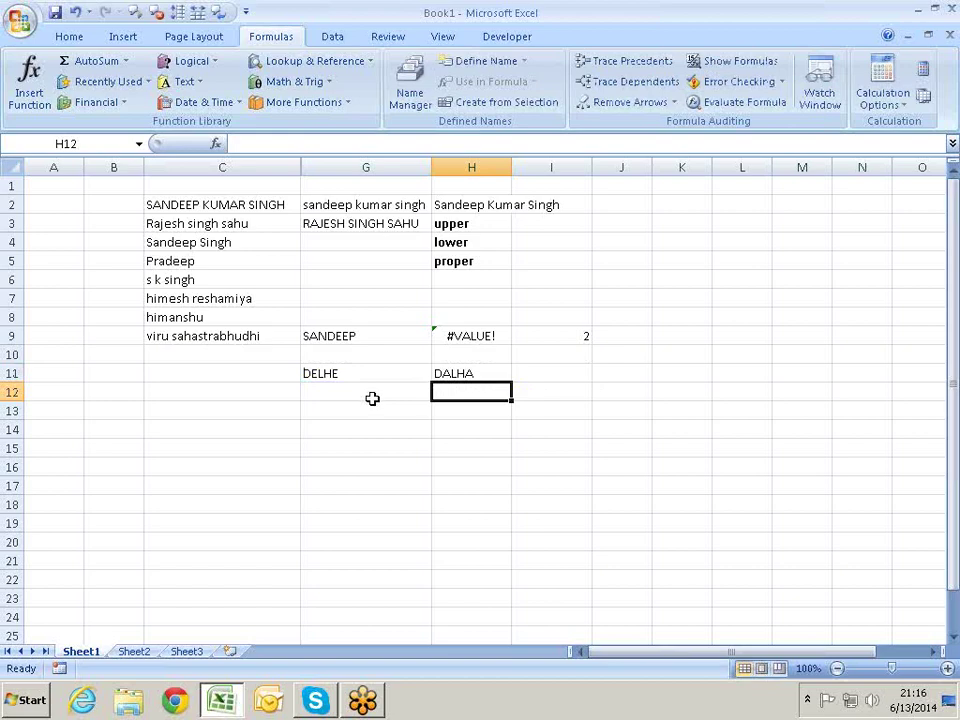
pyautogui.press('Up')
pyautogui.press('F2')
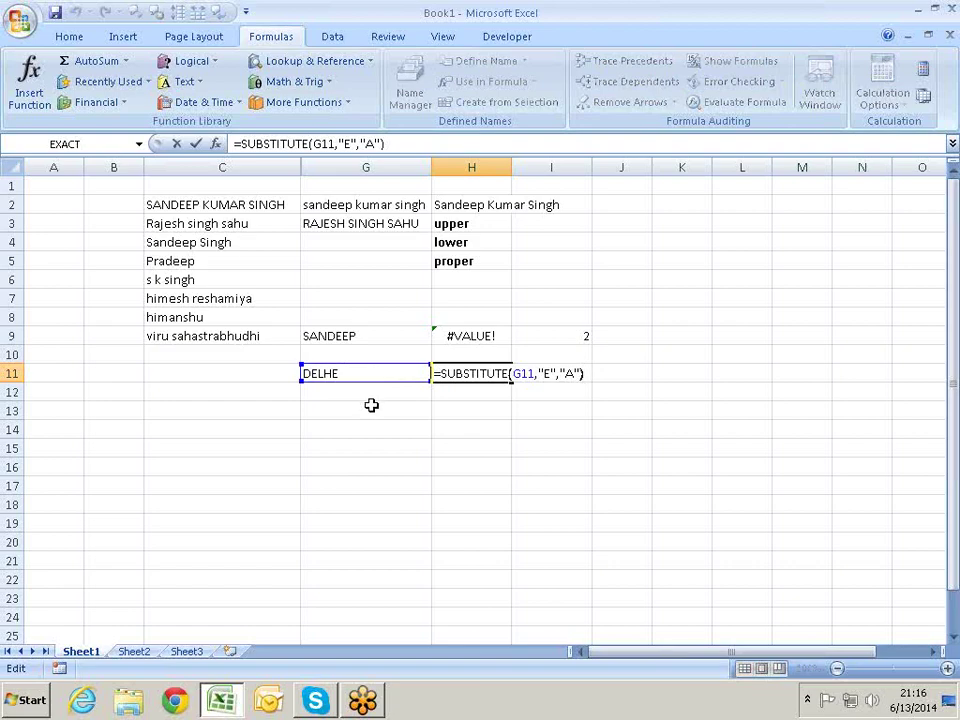
pyautogui.press('Left')
pyautogui.write(',')
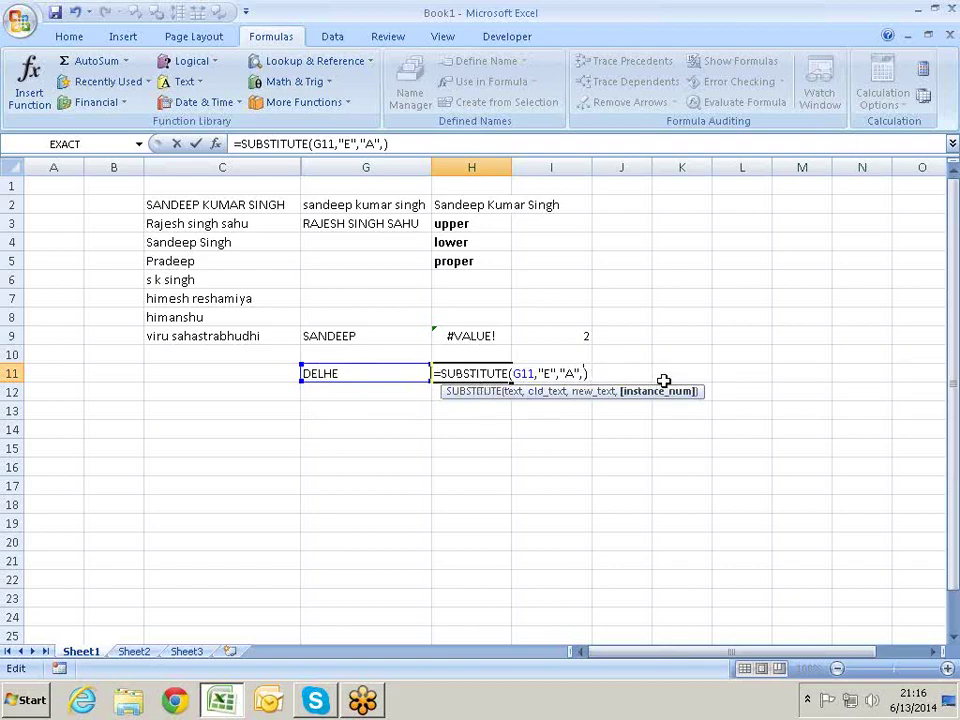
# - Commit =SUBSTITUTE(G11,"E","A") in H11 to get DALHA, discarding a mistyped entry in H12
pyautogui.press('BackSpace')
pyautogui.press('Return')
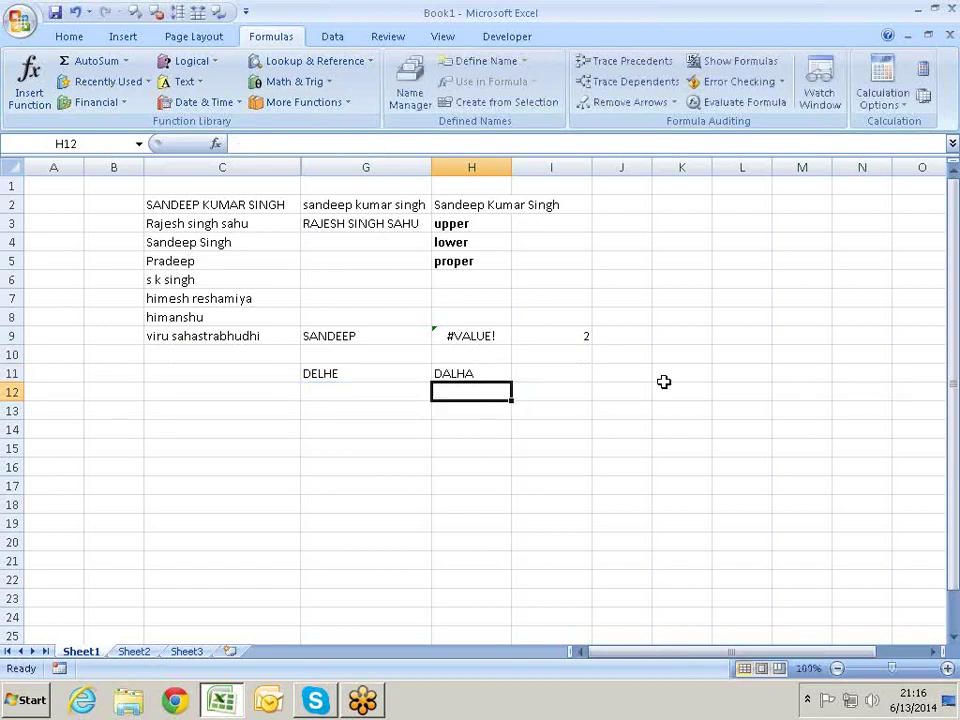
pyautogui.write('=')
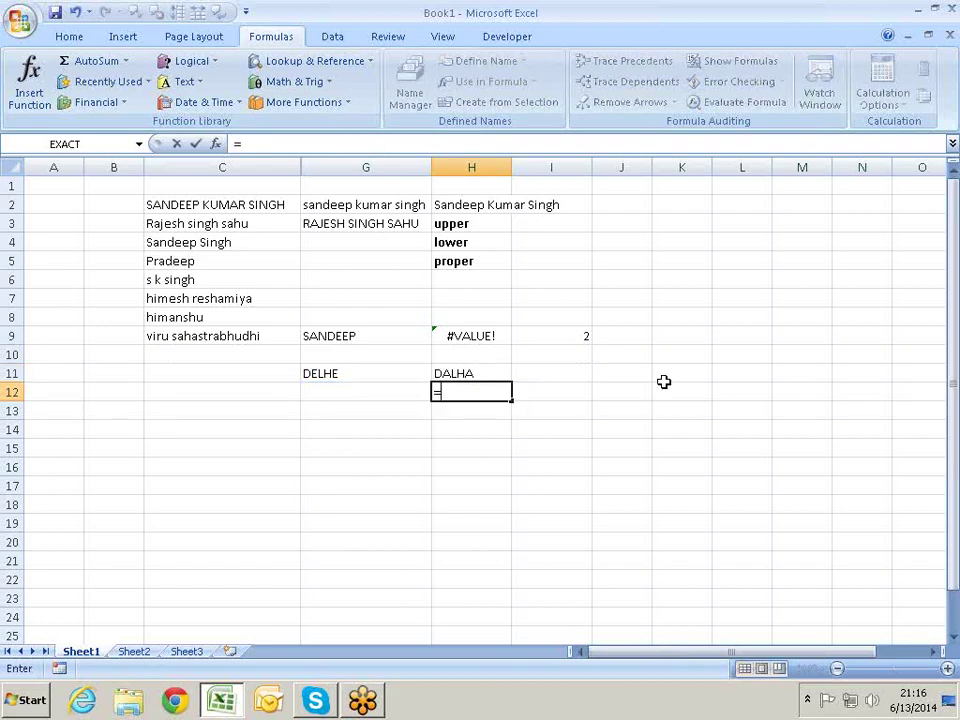
pyautogui.write('SUVB')
pyautogui.press('BackSpace')
pyautogui.press('BackSpace')
pyautogui.press('BackSpace')
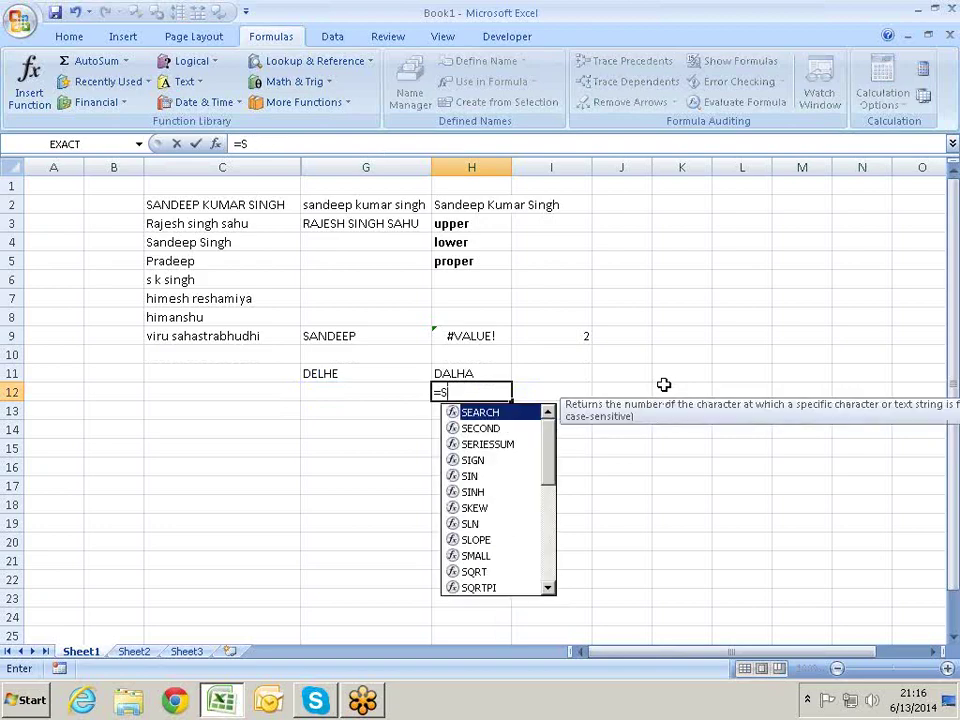
pyautogui.press('Escape')
pyautogui.press('Up')
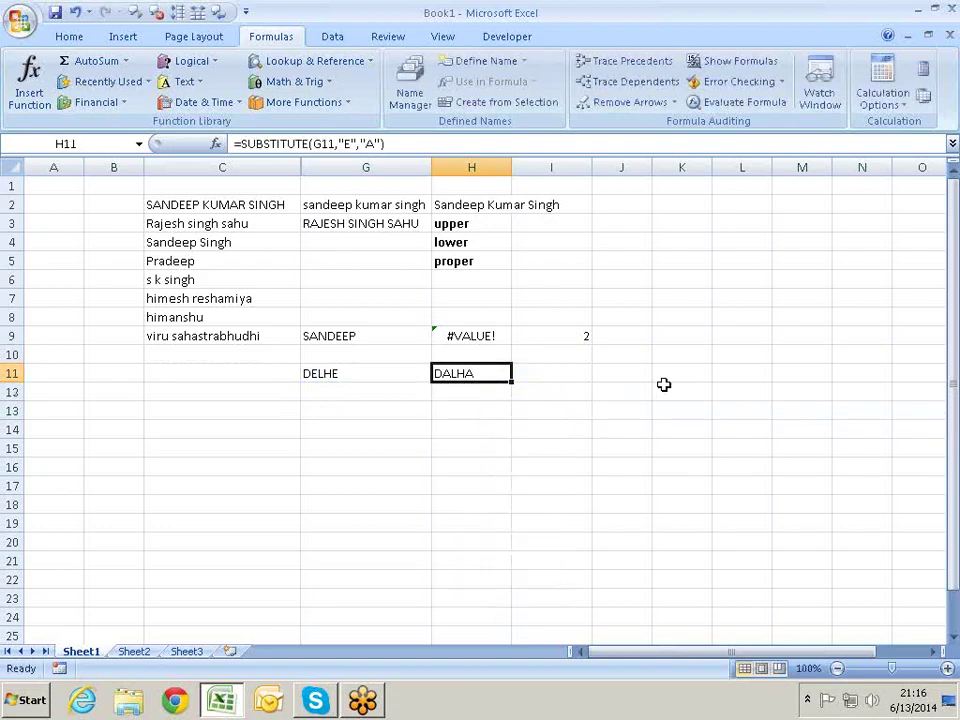
pyautogui.press('Down')
# - Enter =REPLACE(G11,2,1,"A") in H12 to turn DELHE into DALHE
pyautogui.write('=R')
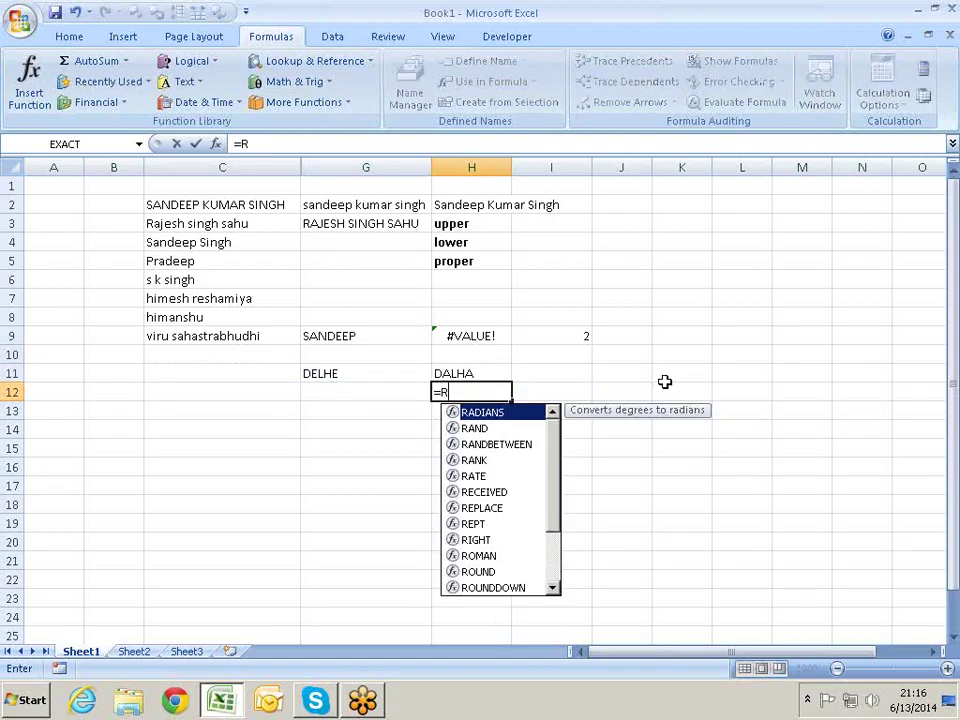
pyautogui.write('E')
pyautogui.press('Down')
pyautogui.press('Tab')
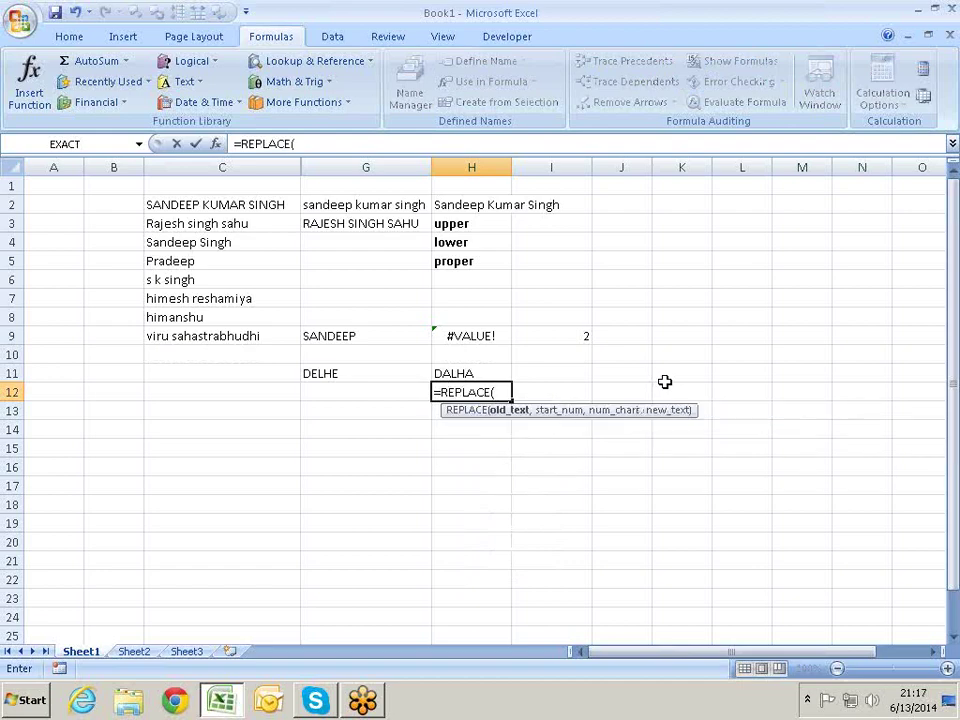
pyautogui.click(316, 373)
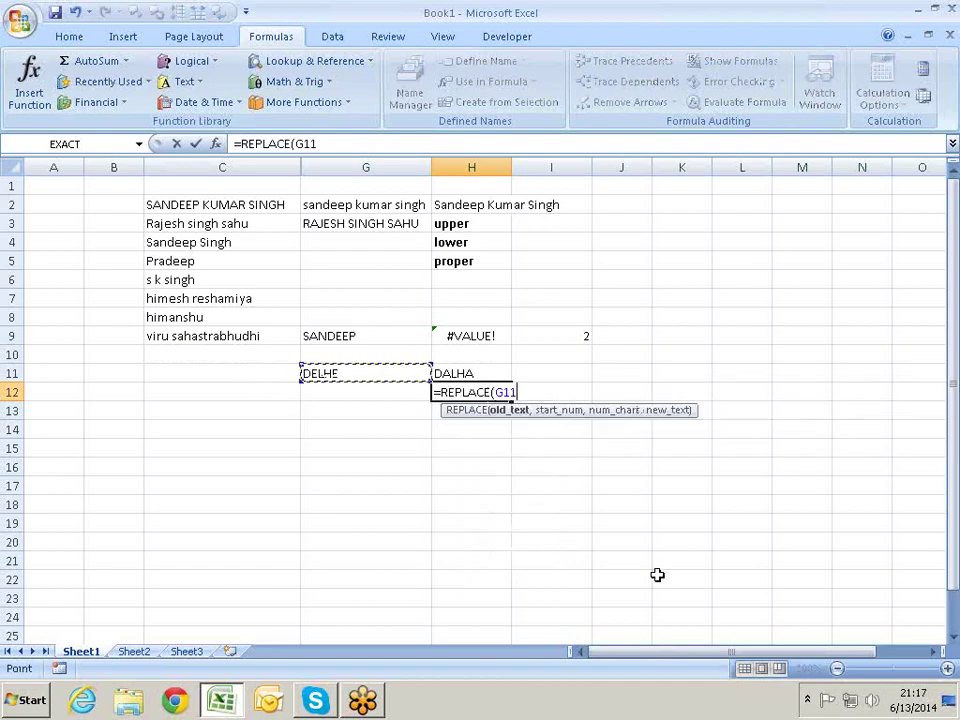
pyautogui.write(',')
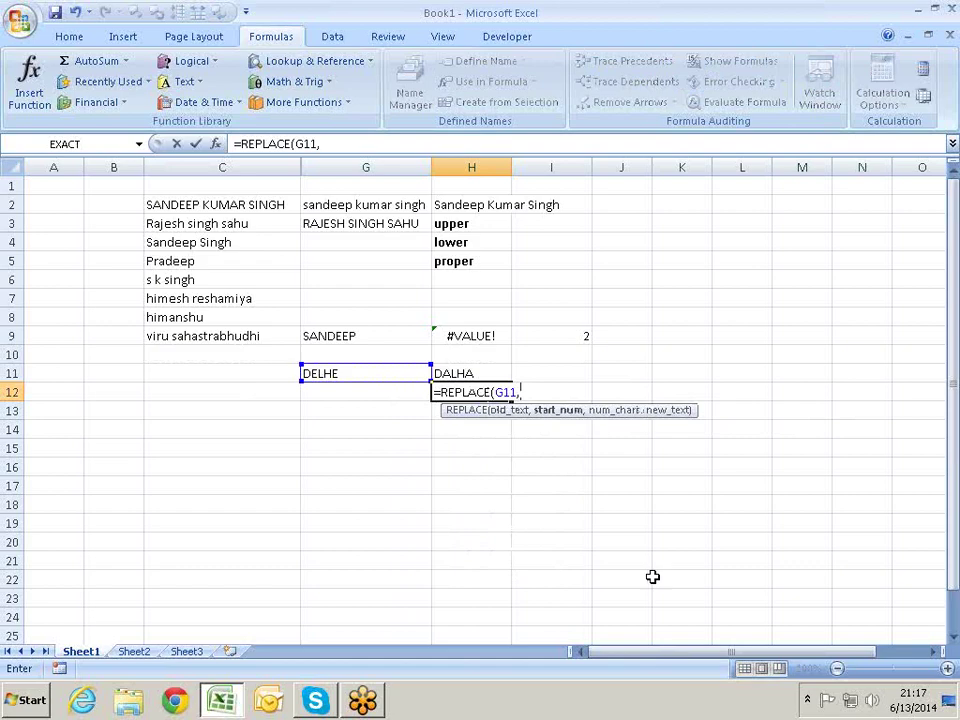
pyautogui.write('2')
pyautogui.write(',1')
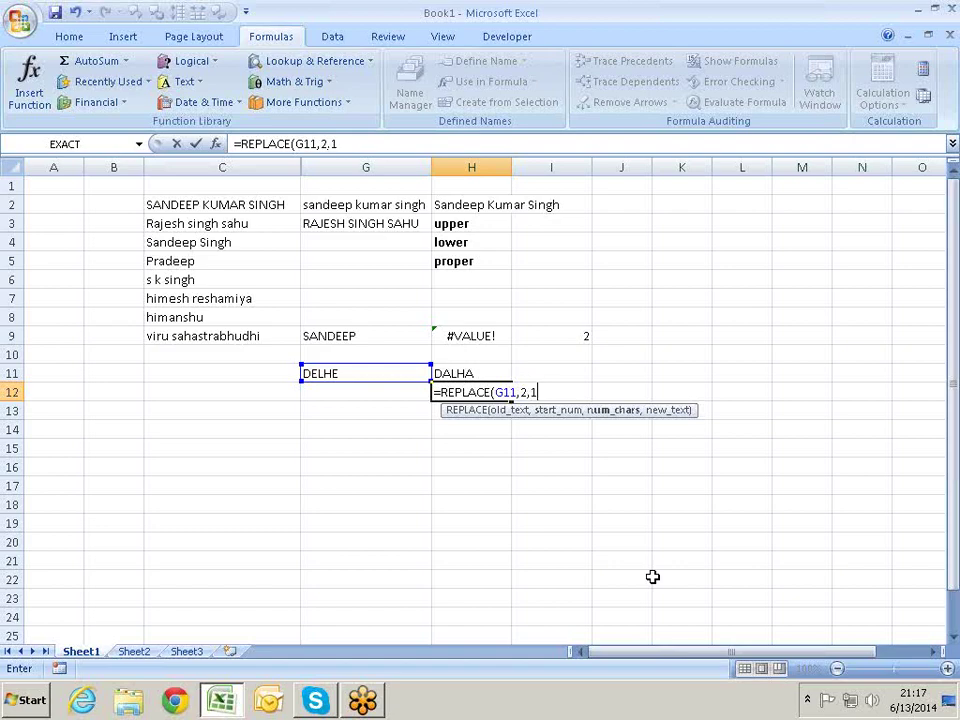
pyautogui.write(',"')
pyautogui.write('a')
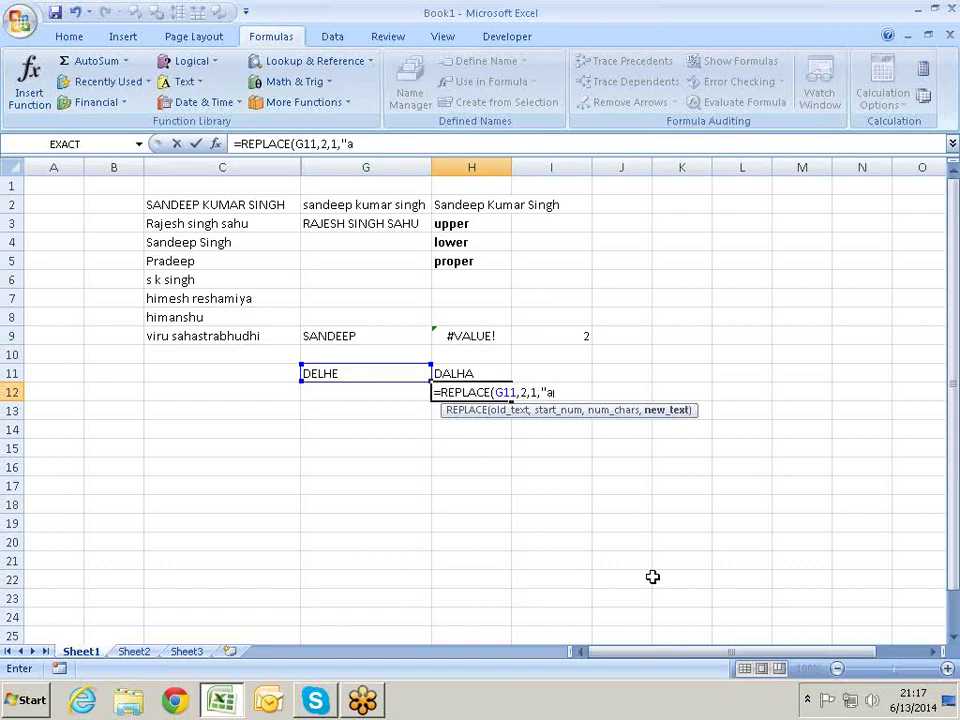
pyautogui.press('BackSpace')
pyautogui.write('A')
pyautogui.press('Return')
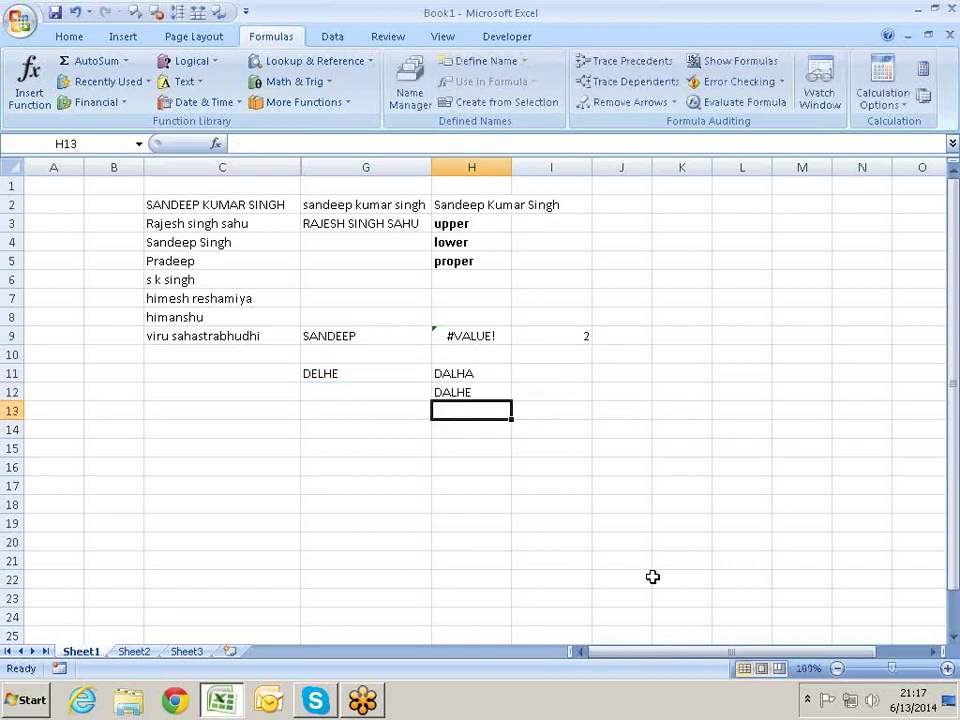
# - Test H12's REPLACE formula with 2 as the number of characters
pyautogui.press('Up')
pyautogui.press('F2')
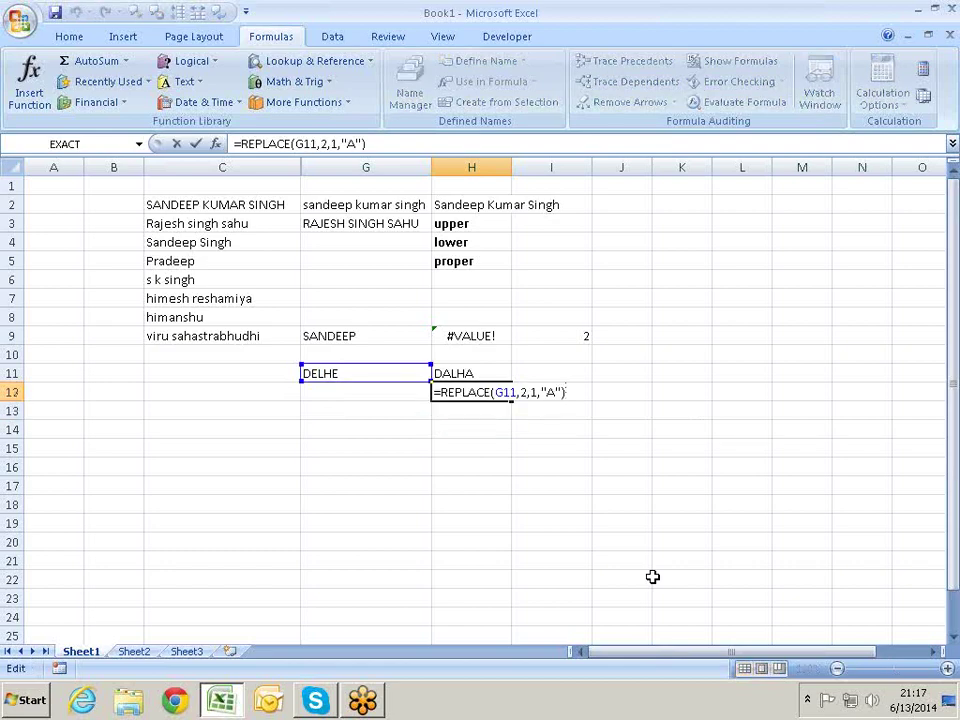
pyautogui.press('Left')
pyautogui.press('Left')
pyautogui.press('Left')
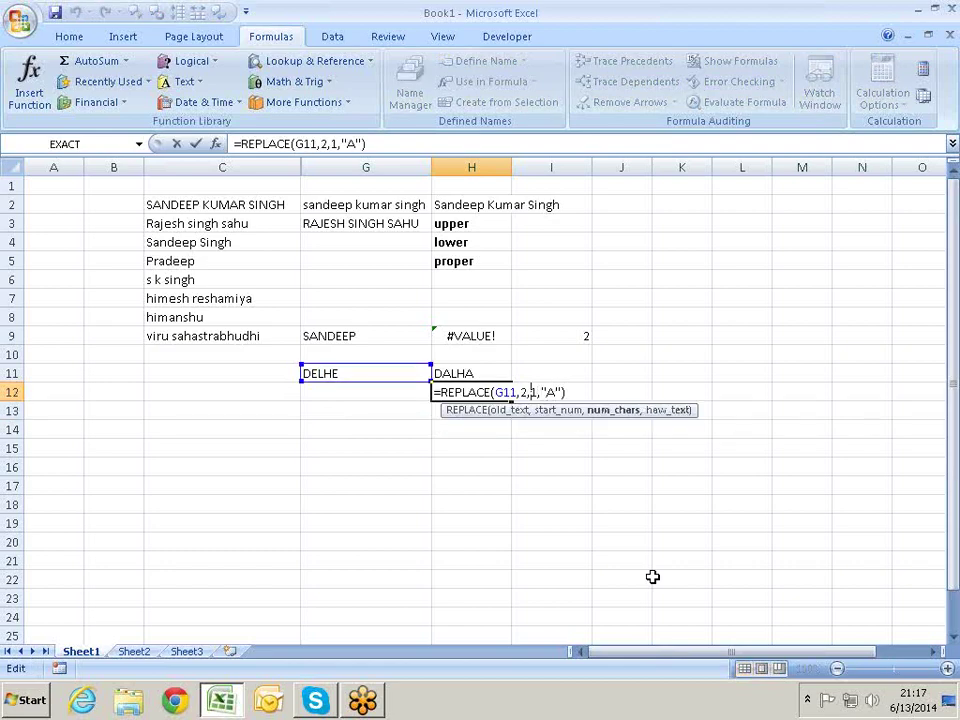
pyautogui.press('Left')
pyautogui.press('Left')
pyautogui.press('Right')
pyautogui.press('Delete')
pyautogui.write('2')
pyautogui.press('Right')
pyautogui.press('Right')
pyautogui.press('Right')
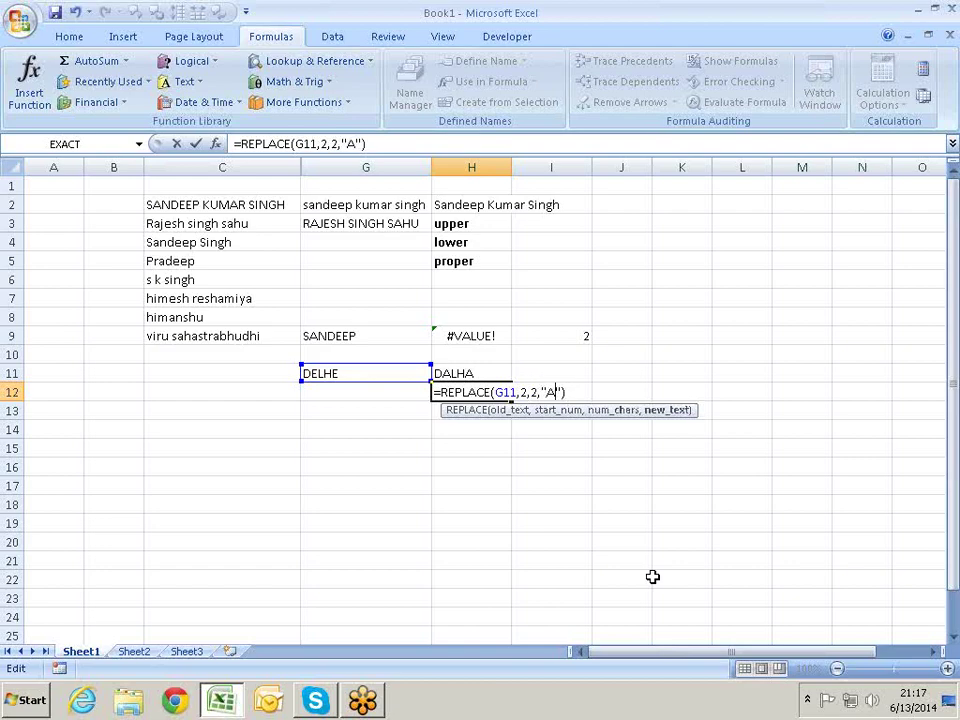
pyautogui.press('Return')
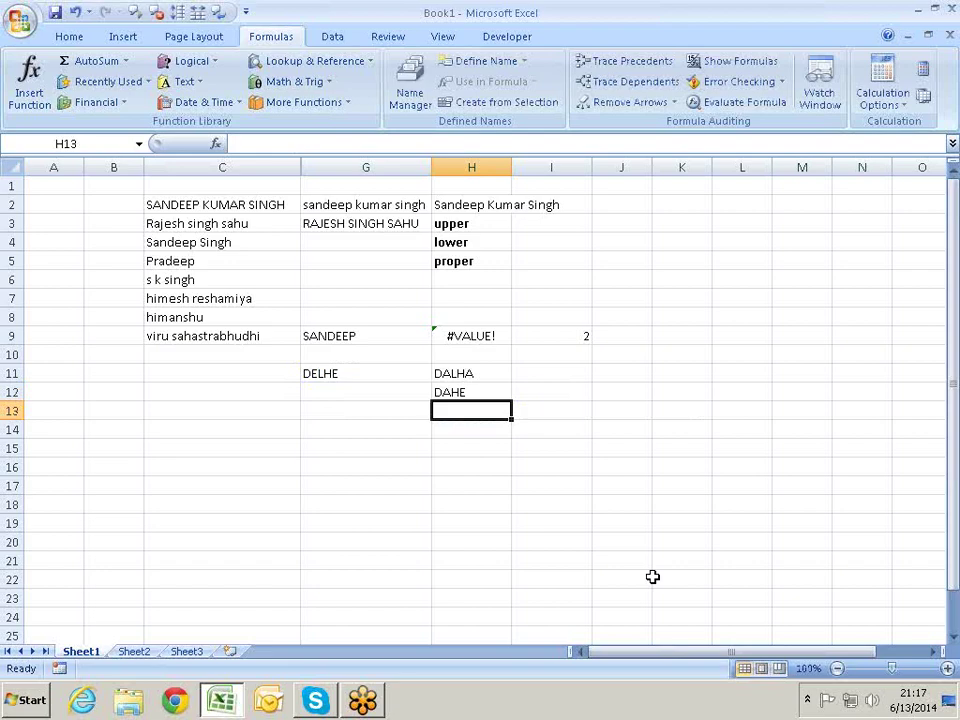
# - Restore the character count to 1 in H12's REPLACE formula and display it
pyautogui.press('Up')
pyautogui.press('F2')
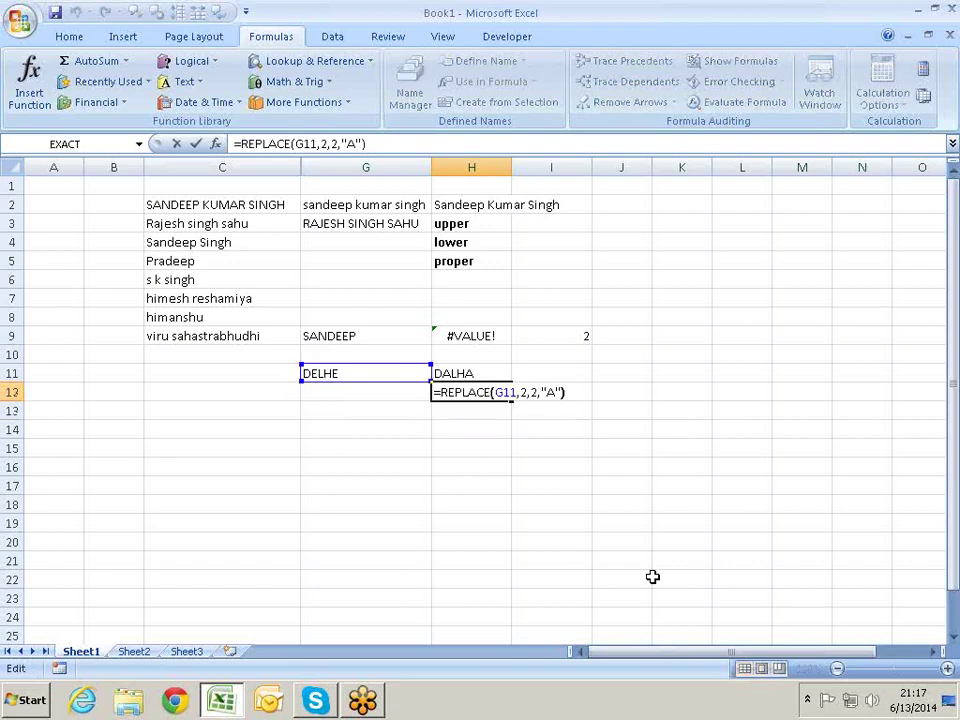
pyautogui.press('Left')
pyautogui.press('Left')
pyautogui.press('Left')
pyautogui.press('BackSpace')
pyautogui.write('1')
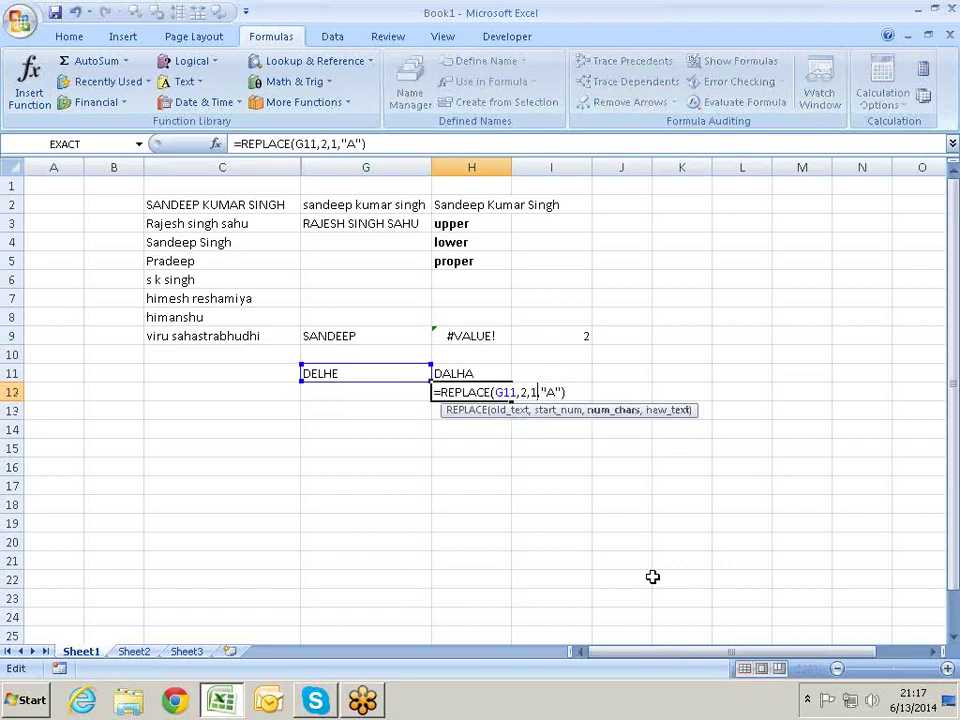
pyautogui.press('Return')
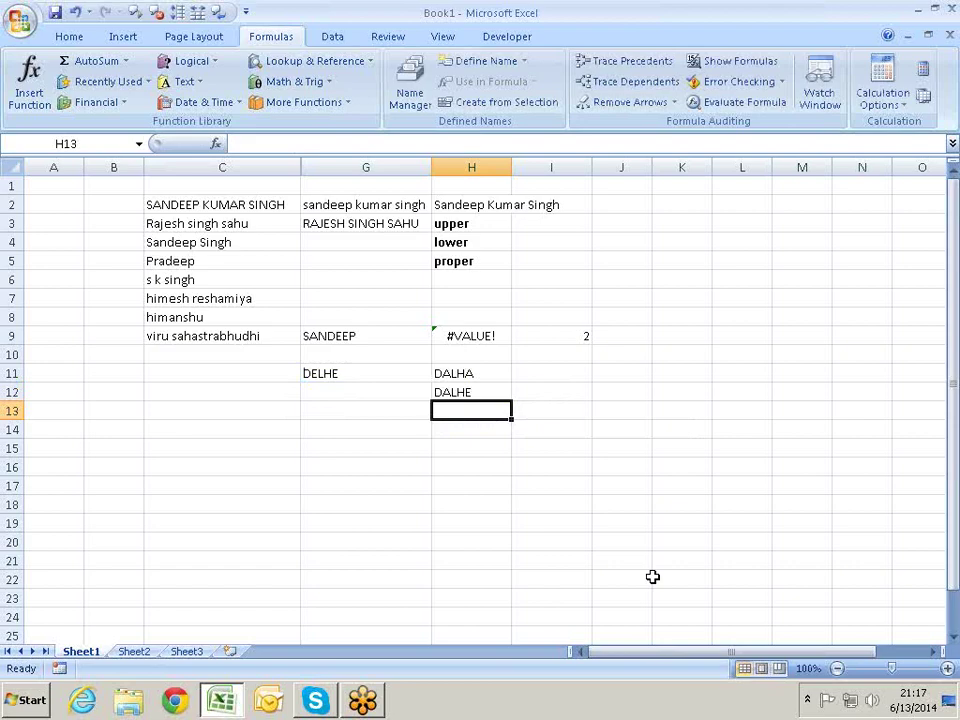
pyautogui.press('Up')
pyautogui.press('F2')
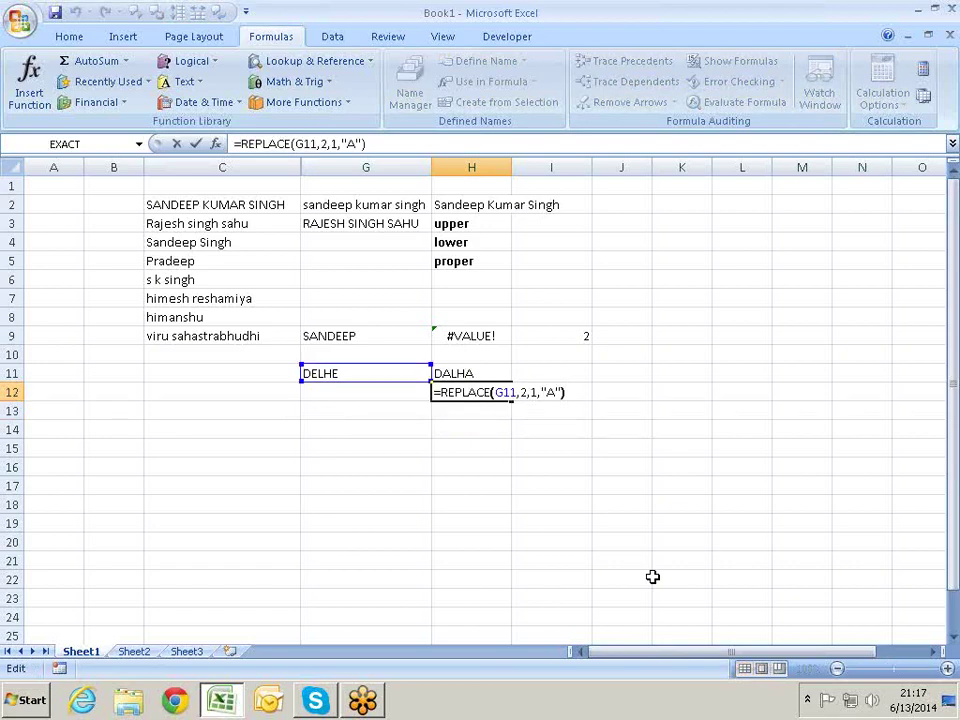
pyautogui.press('Escape')
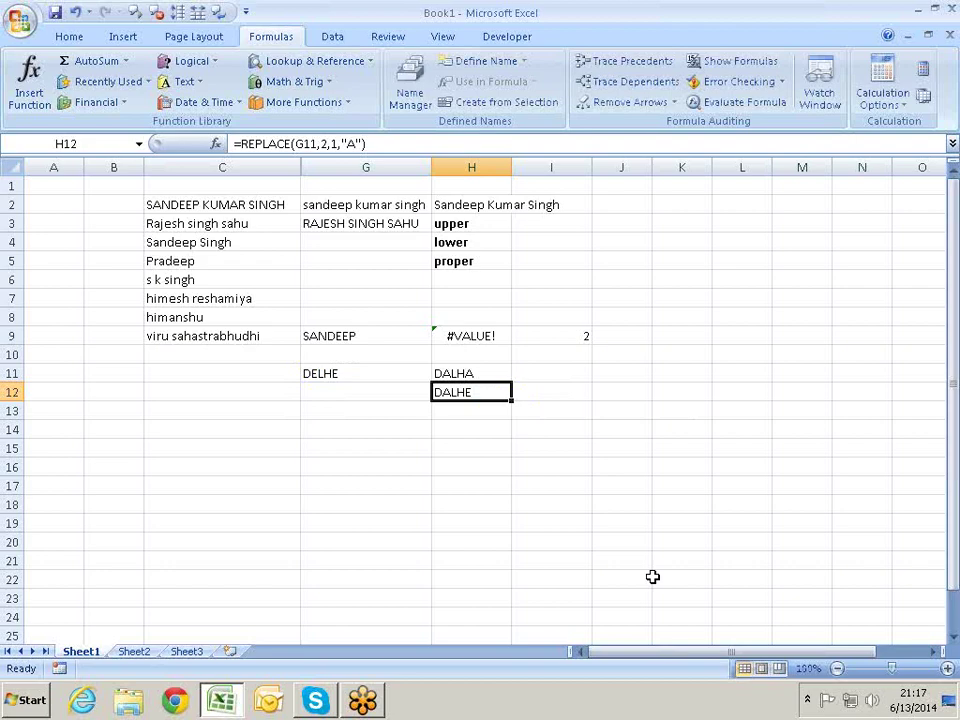
# - Compare the DALHA and DALHE results in H11 and H12
pyautogui.press('Up')
pyautogui.press('Down')
pyautogui.press('Up')
pyautogui.press('Down')
pyautogui.press('Down')
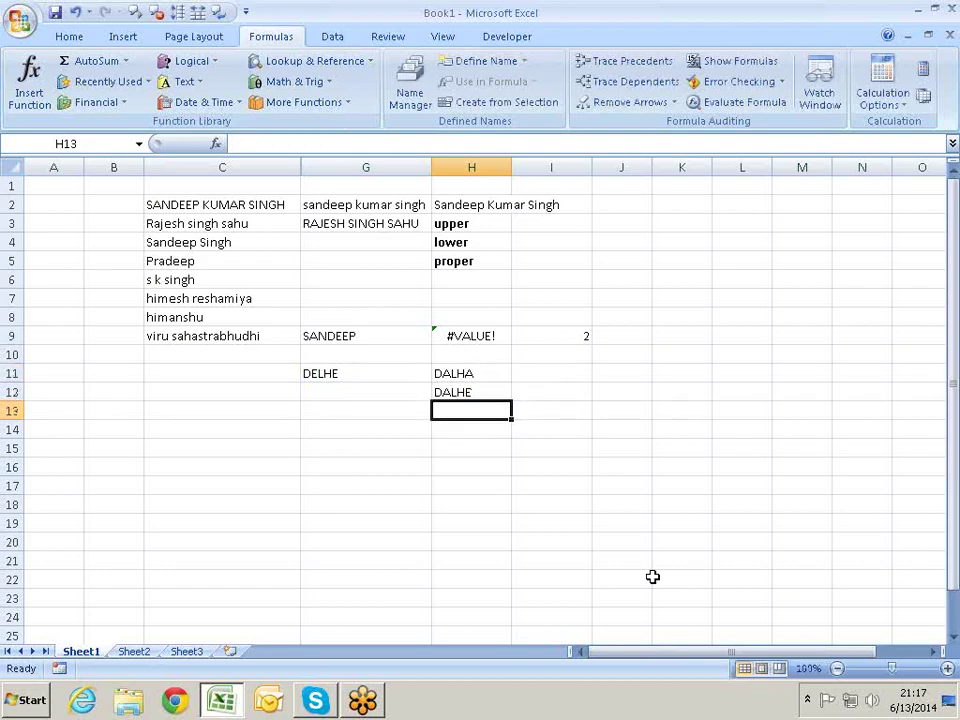
pyautogui.press('Left')
pyautogui.press('Left')
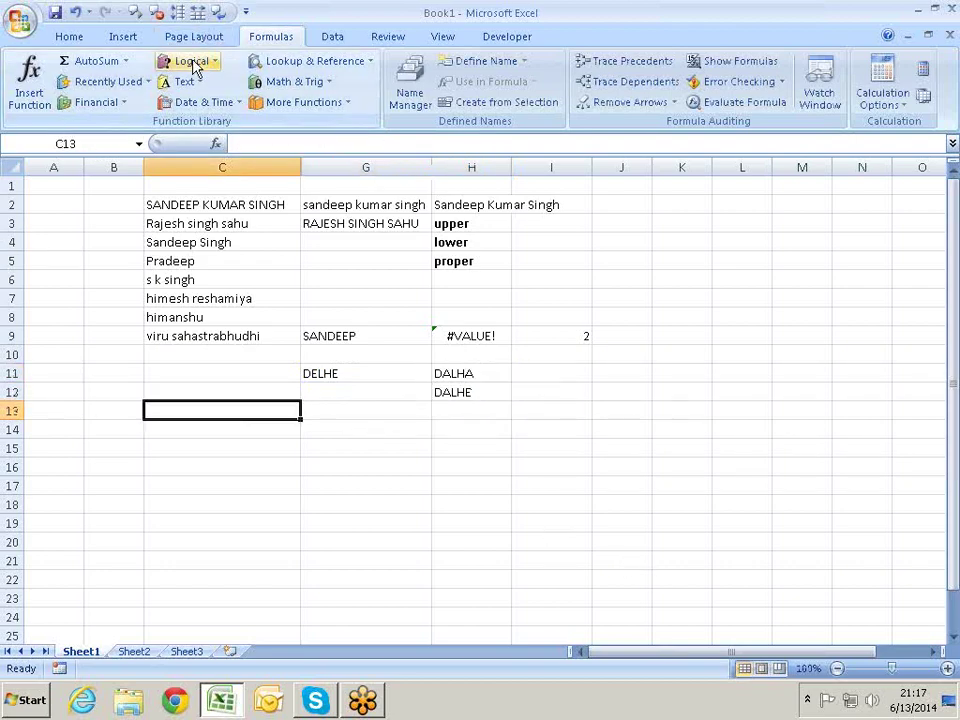
# - Browse the Text functions list and close it without inserting anything
pyautogui.click(186, 81)
pyautogui.moveTo(303, 275); pyautogui.dragTo(293, 392)
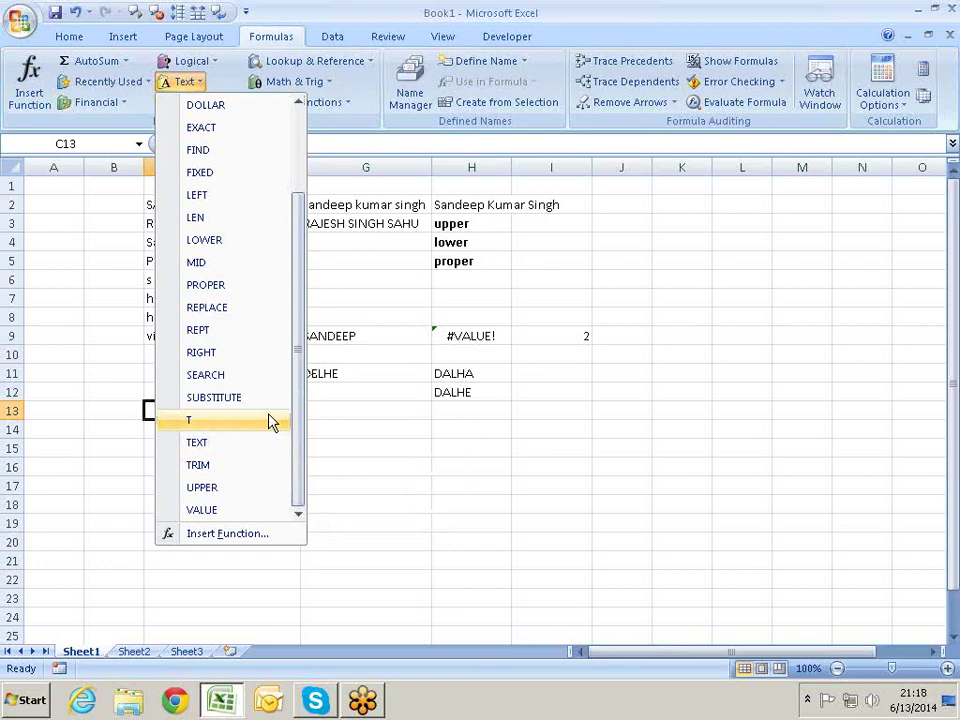
pyautogui.press('Escape')
# - Enter sample values 123, 25, SDF and FF in K5:K8
pyautogui.click(667, 268)
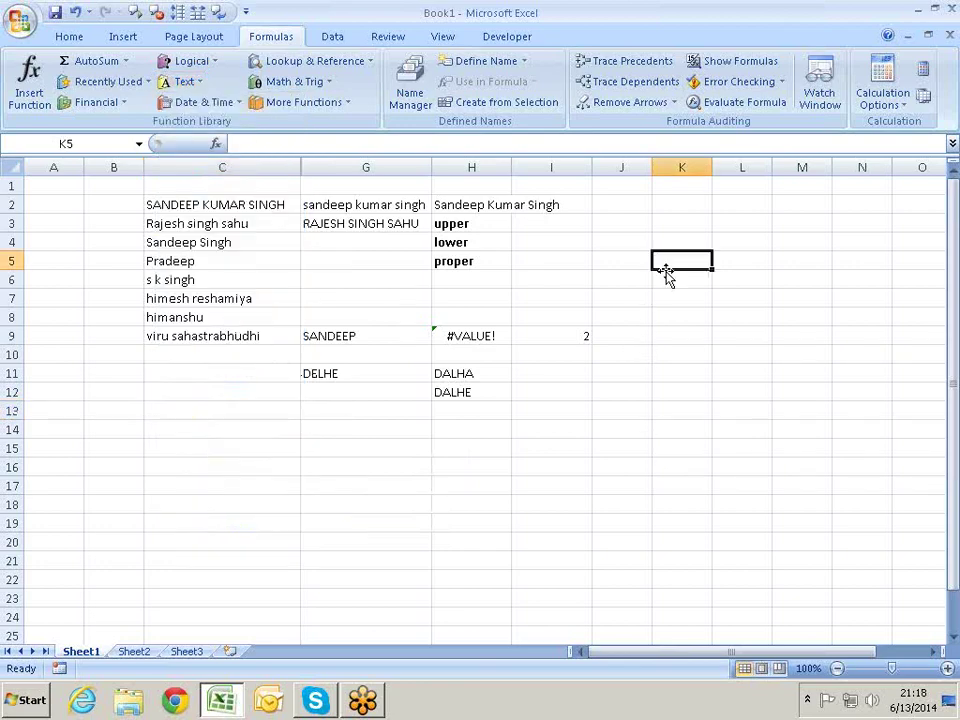
pyautogui.write('123')
pyautogui.press('Return')
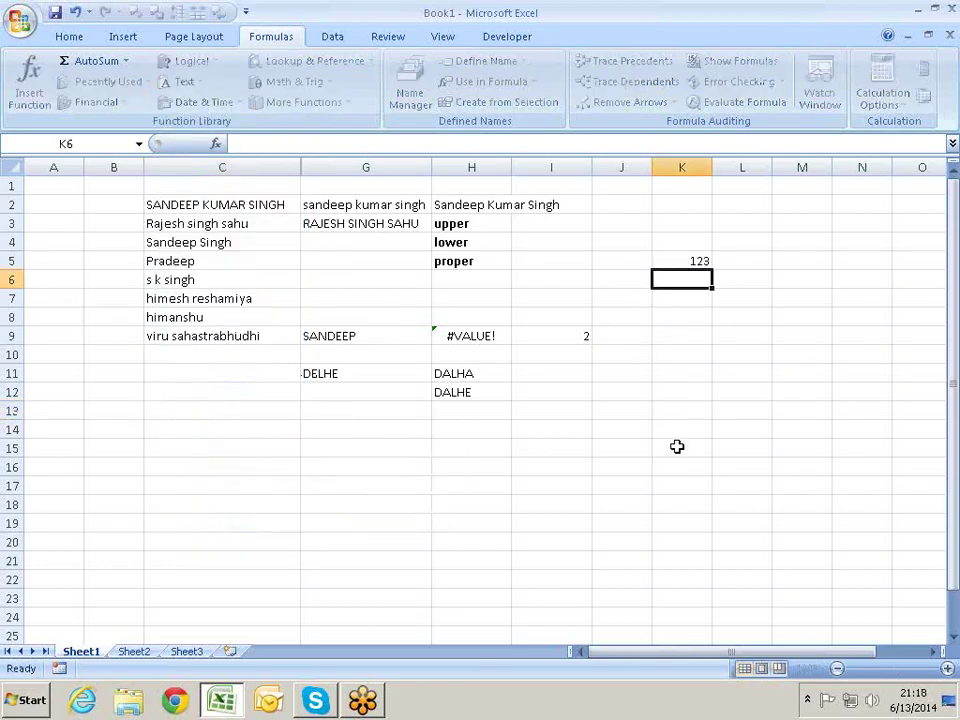
pyautogui.write('25')
pyautogui.press('Return')
pyautogui.write('SD')
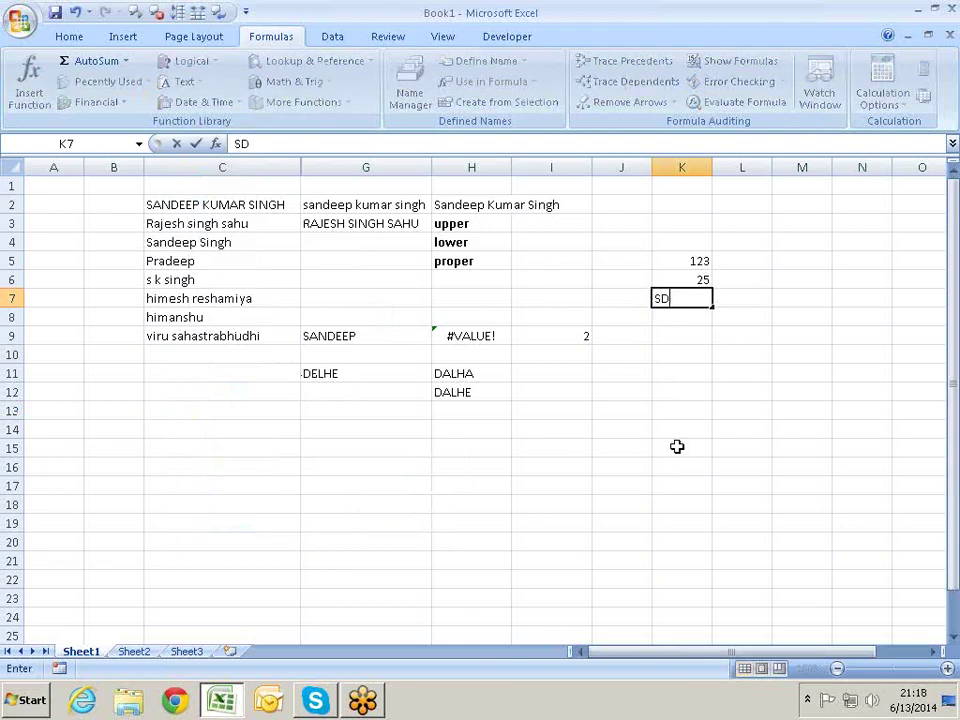
pyautogui.write('F')
pyautogui.press('Return')
pyautogui.write('FF')
pyautogui.press('Return')
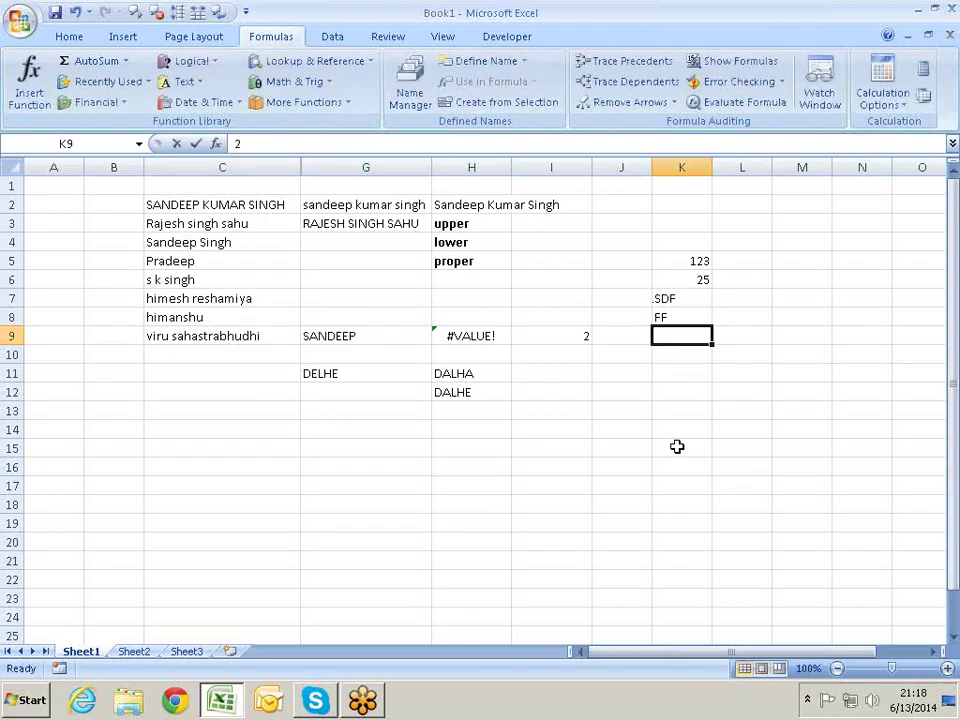
# - Enter 25, SDF, 654 and DF in K9:K12
pyautogui.write('5')
pyautogui.press('Return')
pyautogui.write('SDF')
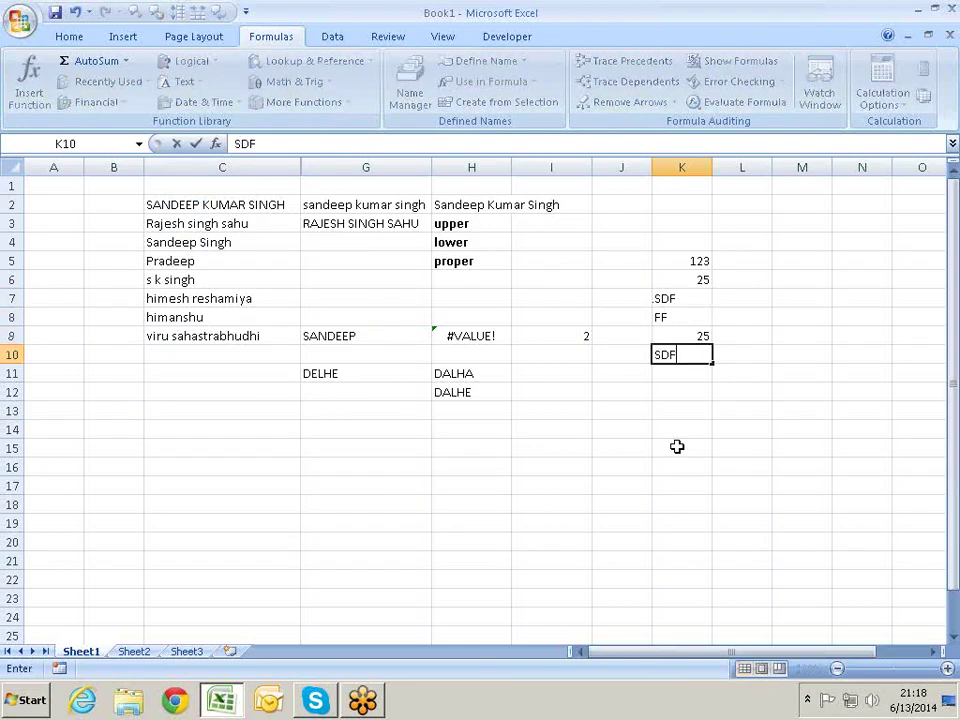
pyautogui.press('Return')
pyautogui.write('654')
pyautogui.press('Return')
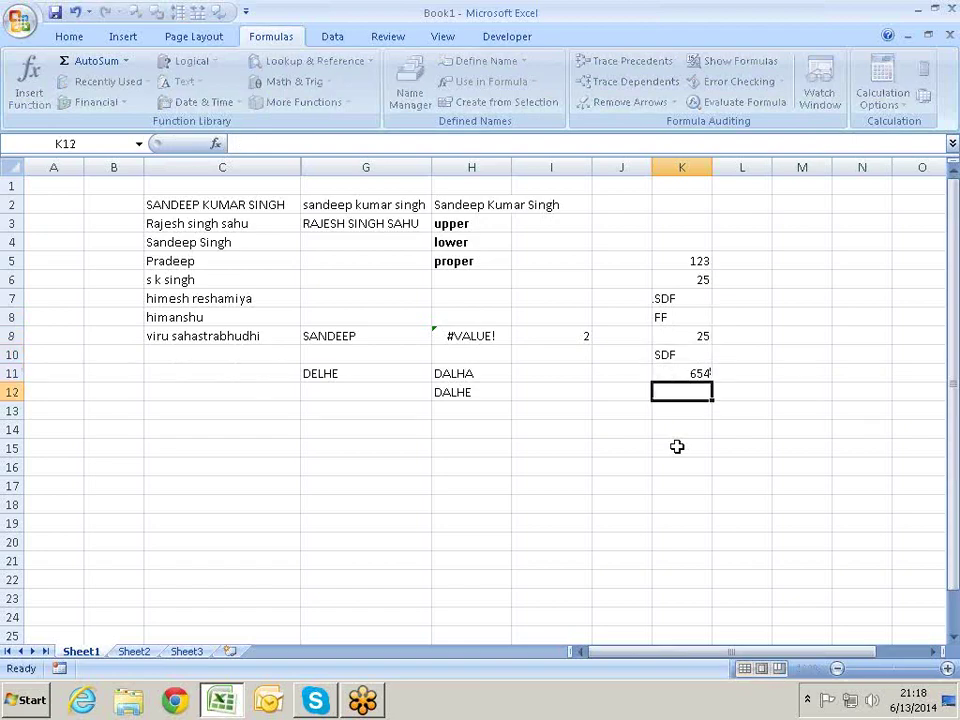
pyautogui.write('DF')
pyautogui.press('Return')
pyautogui.press('Up')
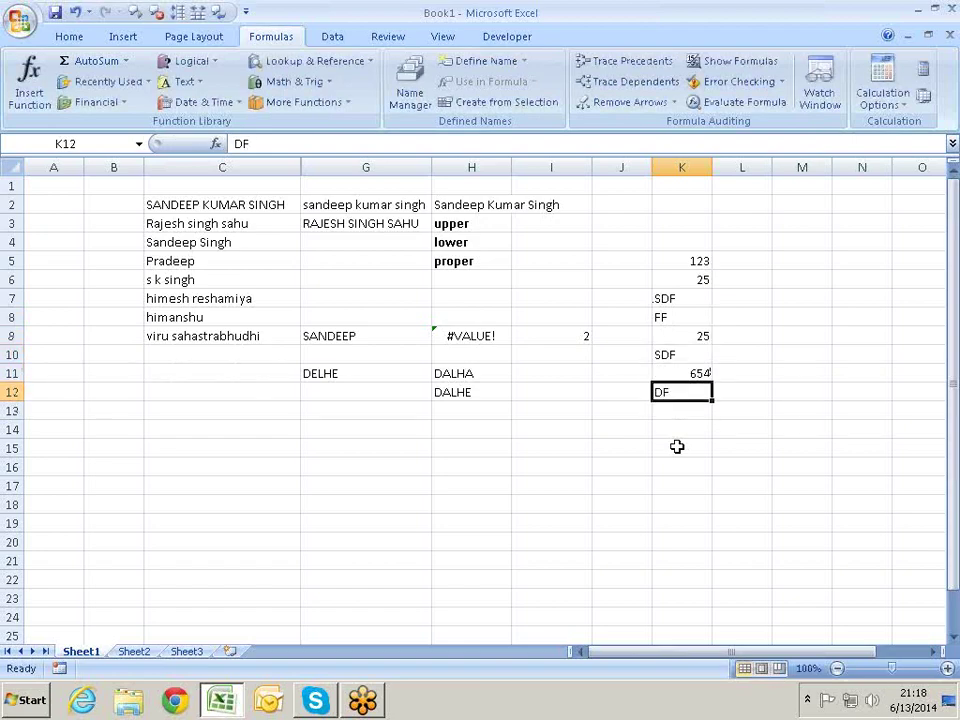
pyautogui.hotkey('ctrl', 'Up')
pyautogui.press('Right')
pyautogui.press('Up')
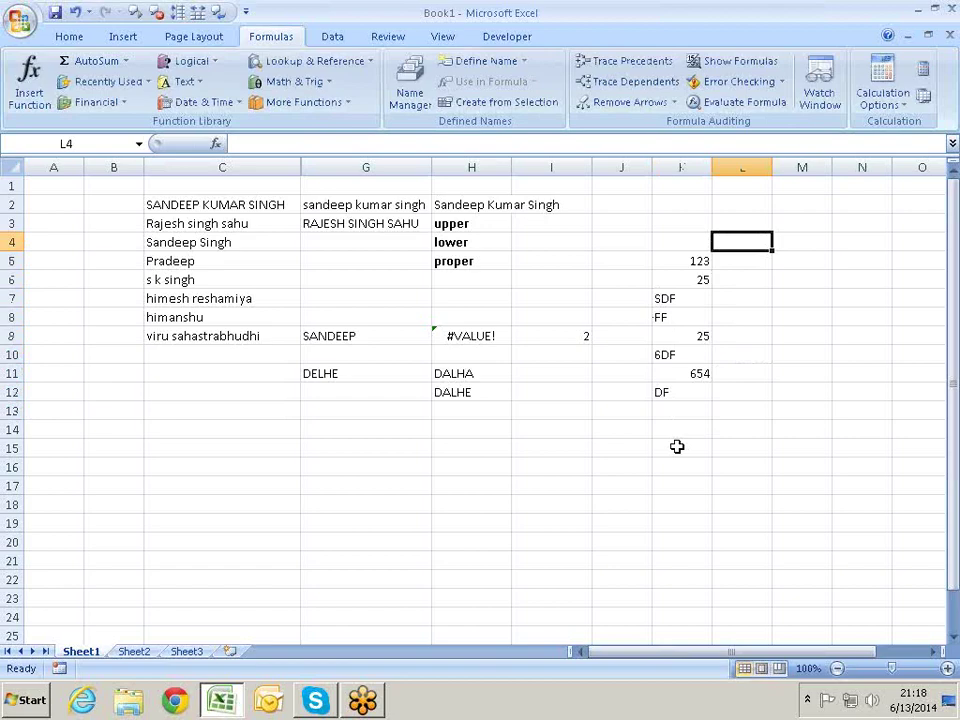
# - Head L4 'Text' and fill =T(K5) down from L5 to L12
pyautogui.write('Te')
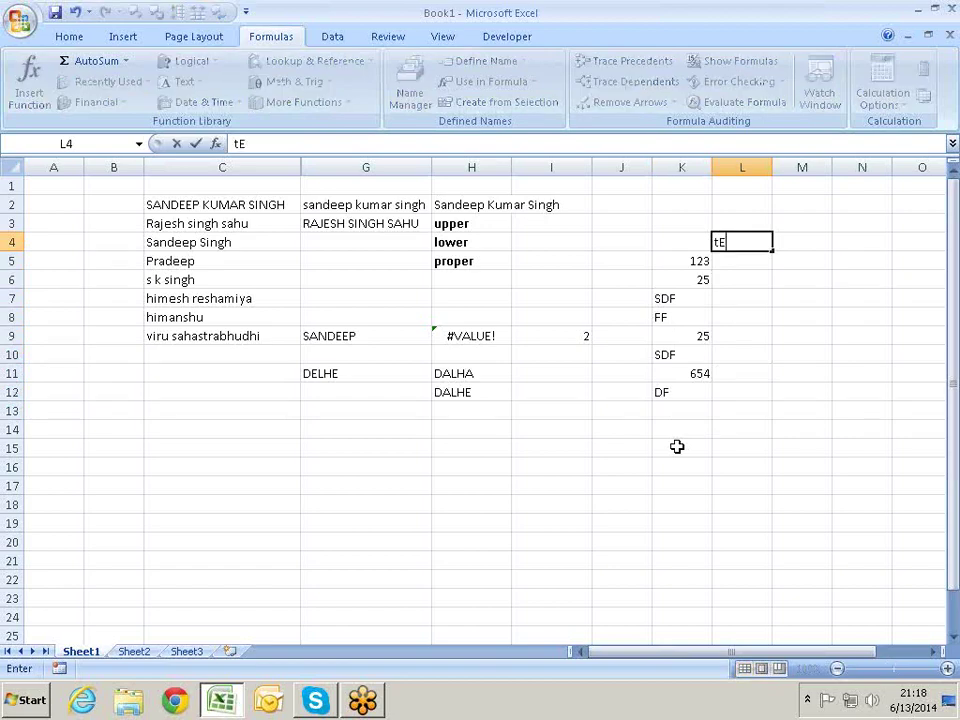
pyautogui.write('xt')
pyautogui.press('Return')
pyautogui.write('=t')
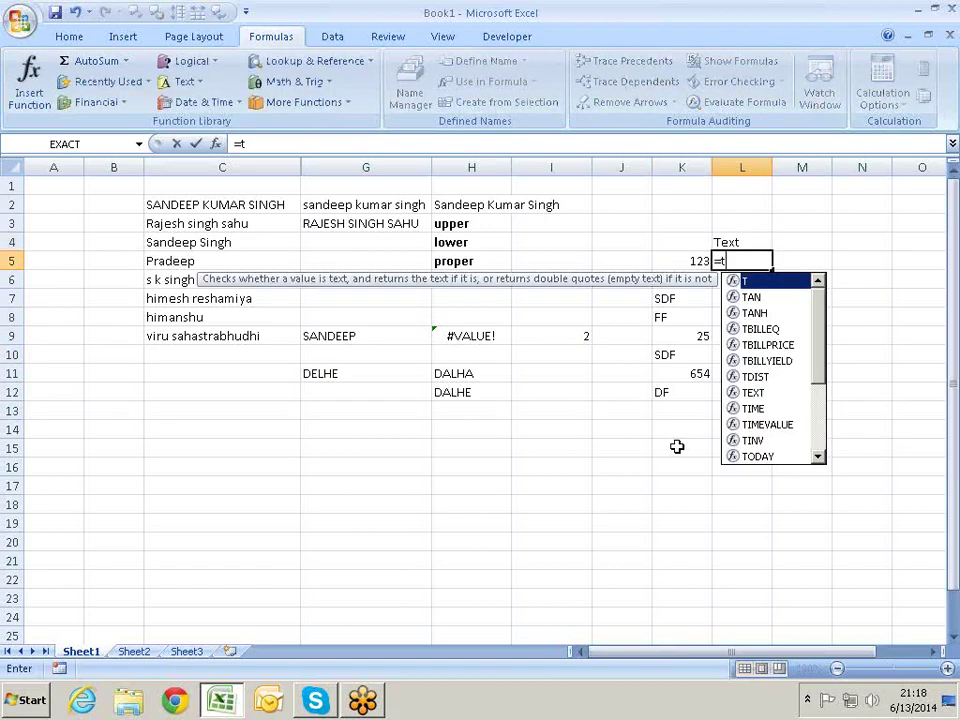
pyautogui.press('Tab')
pyautogui.press('Left')
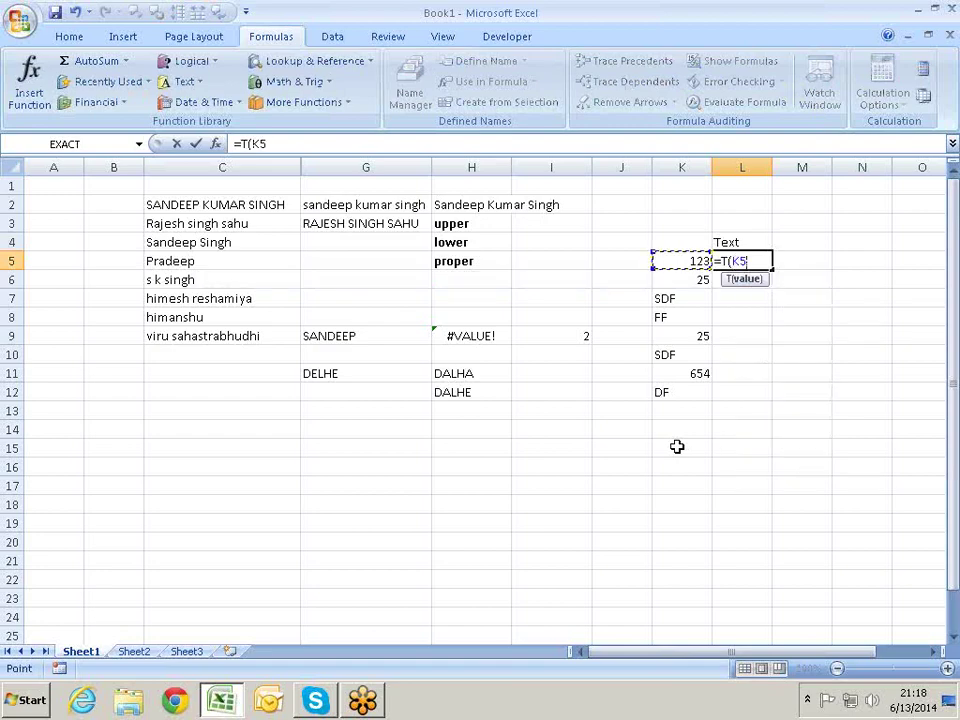
pyautogui.press('Return')
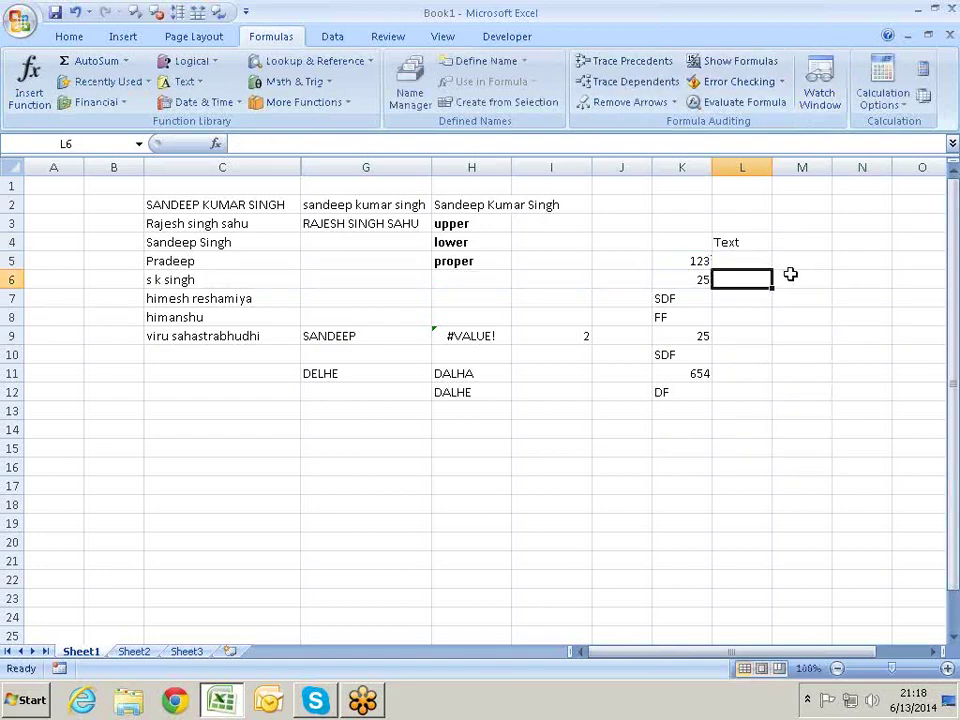
pyautogui.click(757, 260)
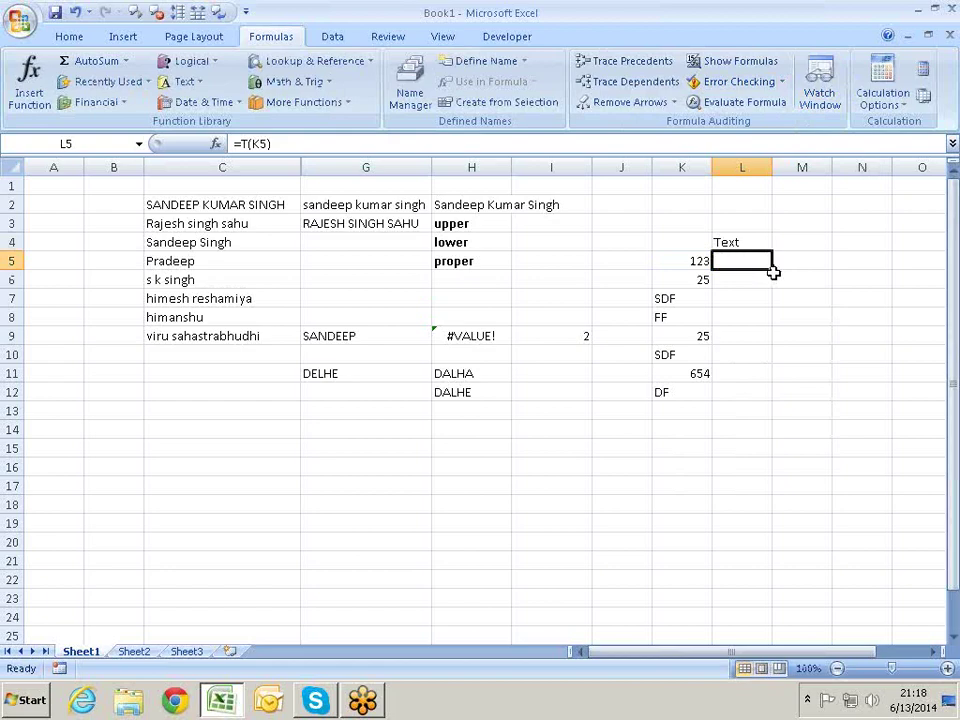
pyautogui.moveTo(772, 269)
pyautogui.mouseDown()
pyautogui.moveTo(758, 377)
pyautogui.moveTo(776, 396)
pyautogui.mouseUp()
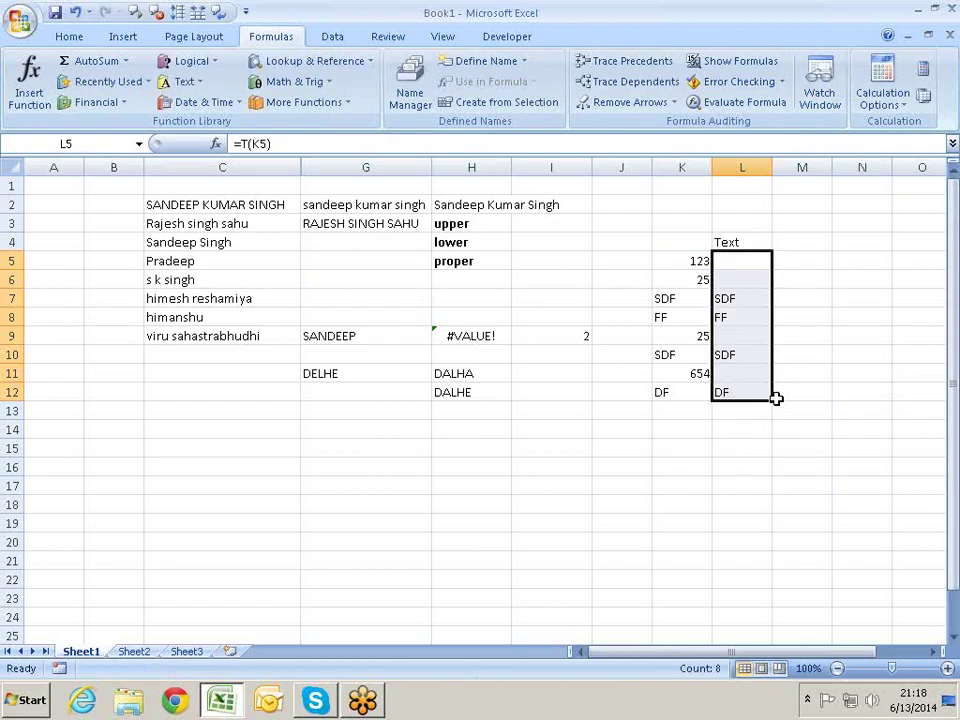
# - Make the text results in column L bold
pyautogui.click(750, 375)
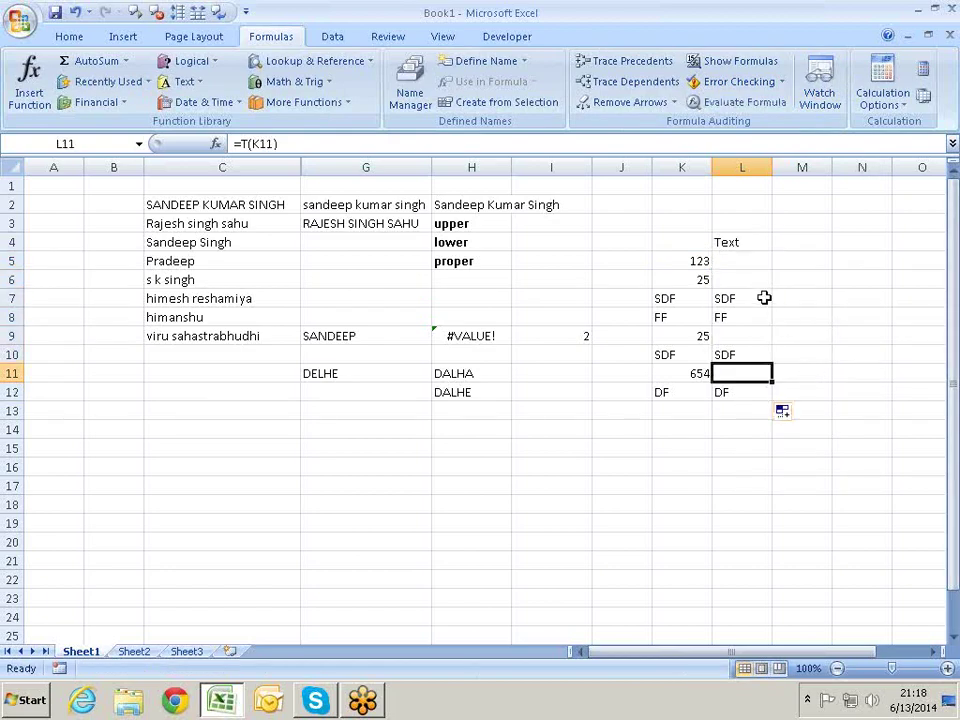
pyautogui.moveTo(764, 298)
pyautogui.mouseDown()
pyautogui.moveTo(753, 310)
pyautogui.moveTo(750, 388)
pyautogui.mouseUp()
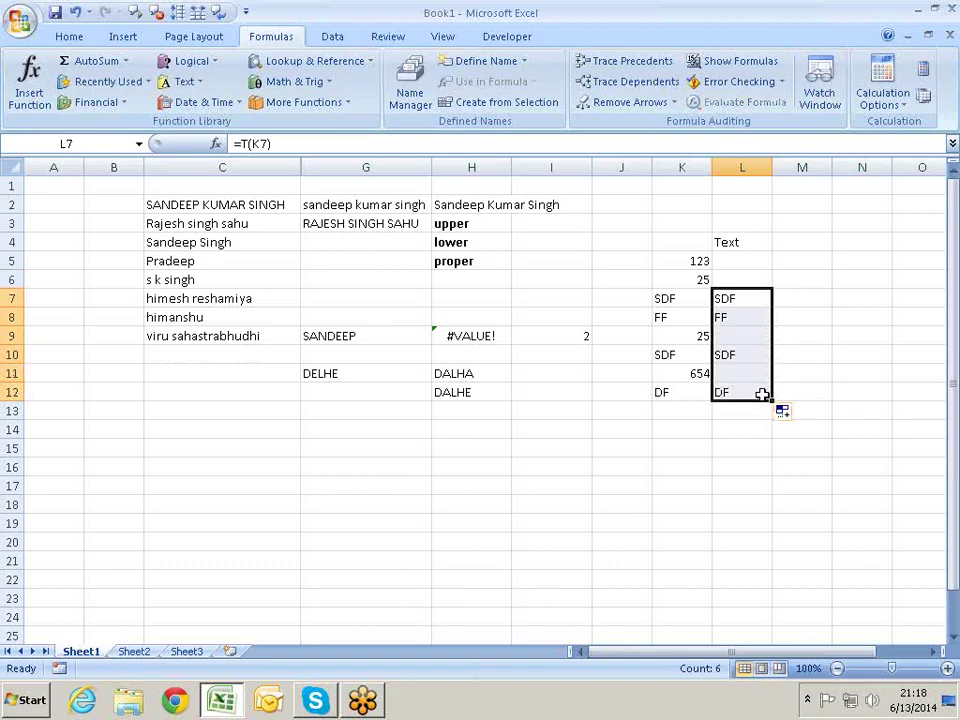
pyautogui.hotkey('ctrl', 'b')
pyautogui.click(818, 317)
# - Type the Number heading in M4 and enter =N(K5) in M5
pyautogui.click(810, 247)
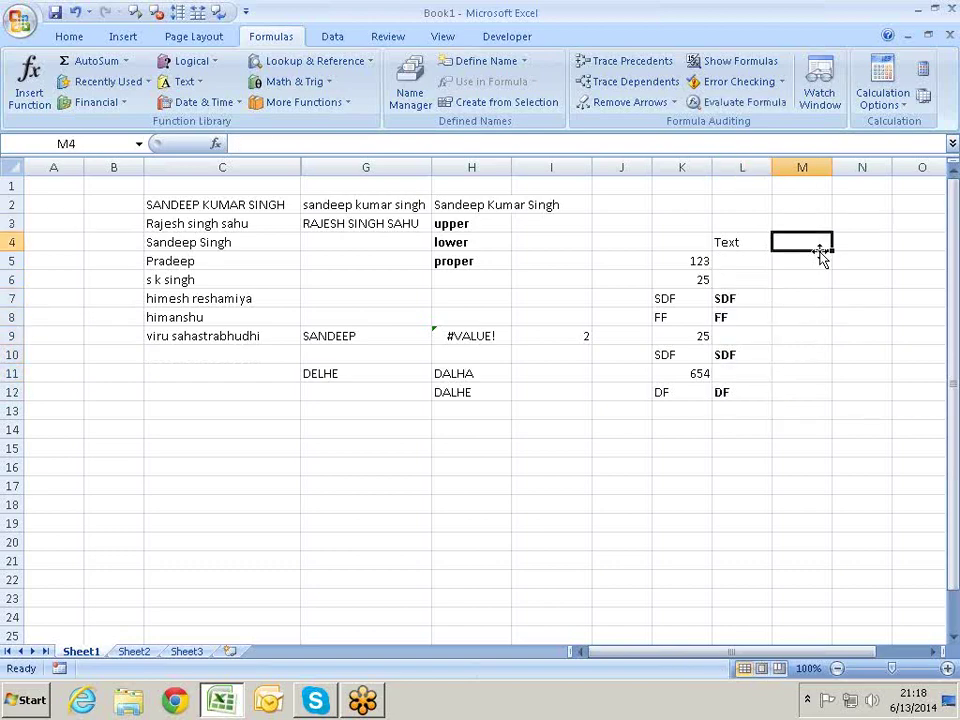
pyautogui.write('Number')
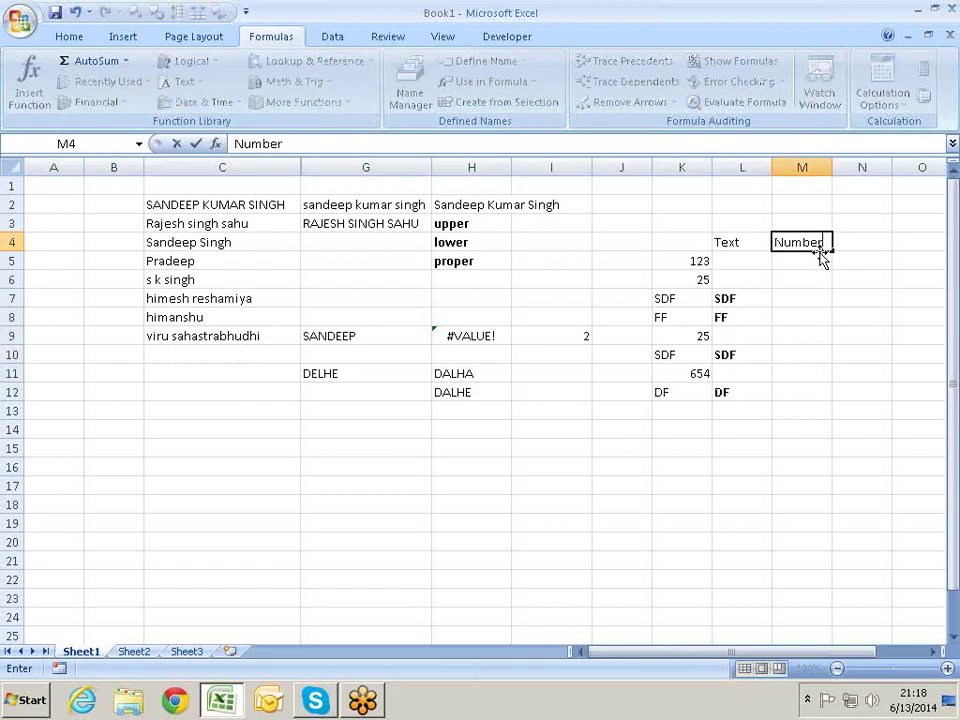
pyautogui.press('Return')
pyautogui.write('=')
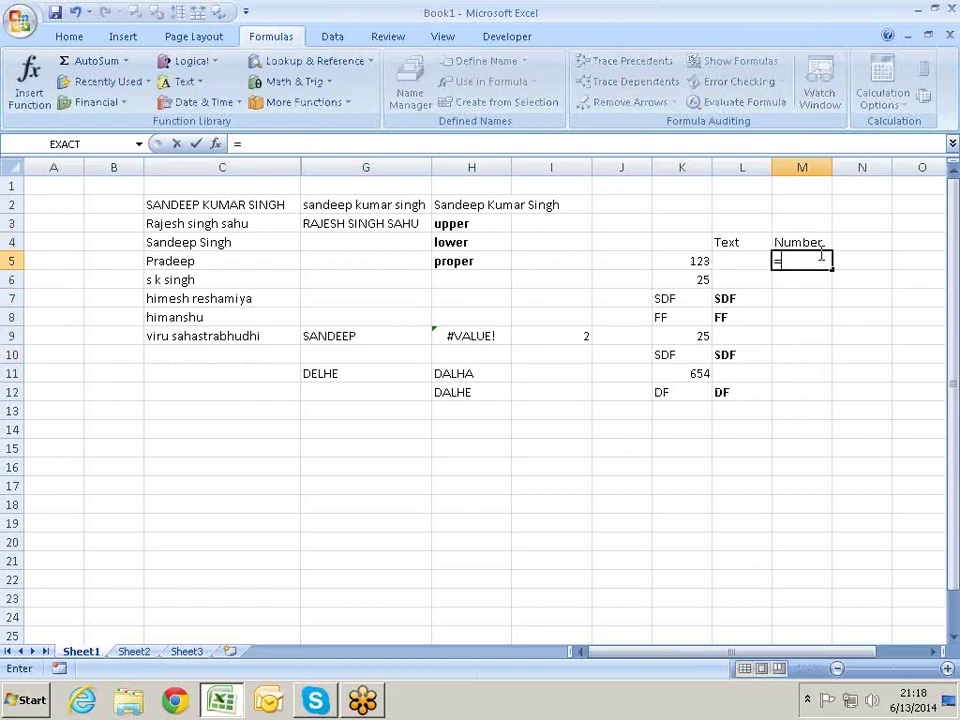
pyautogui.write('n')
pyautogui.press('Tab')
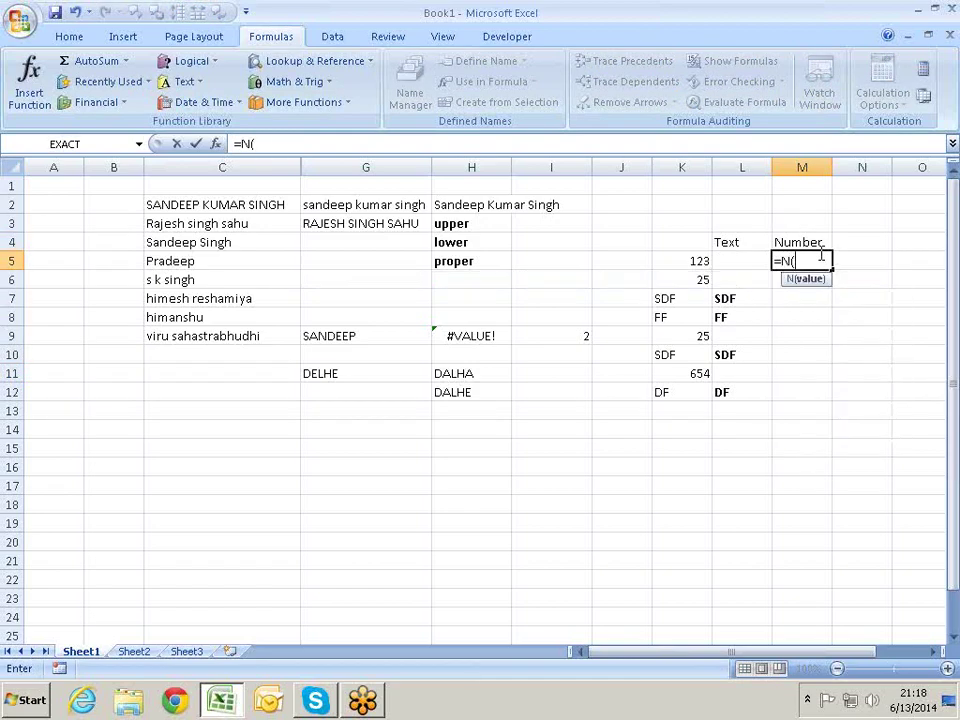
pyautogui.press('Left')
pyautogui.press('Left')
pyautogui.write(')')
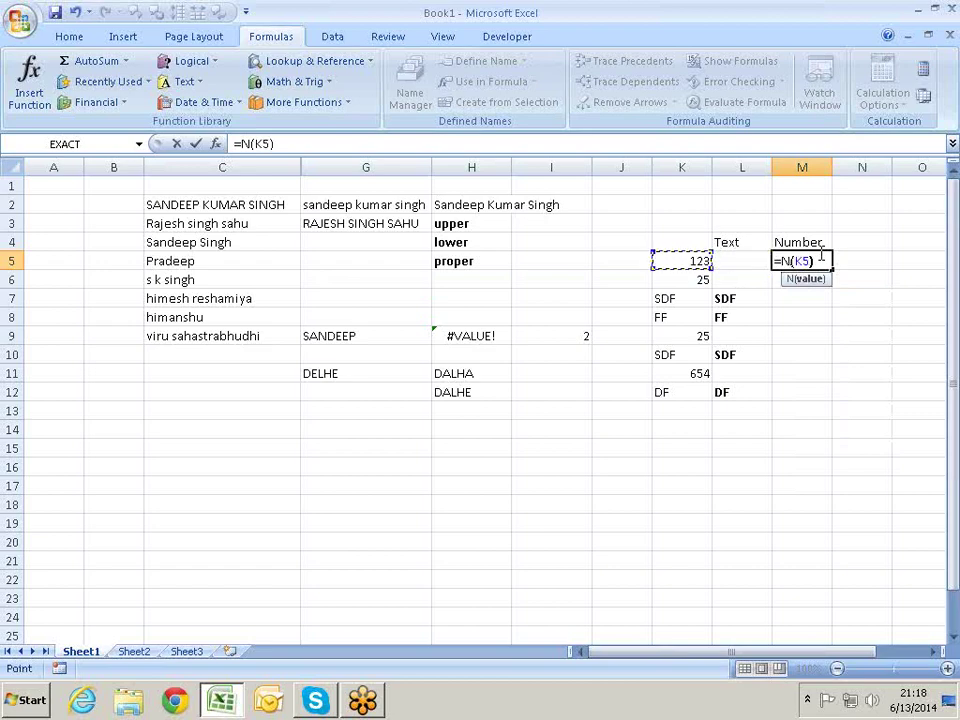
pyautogui.press('Return')
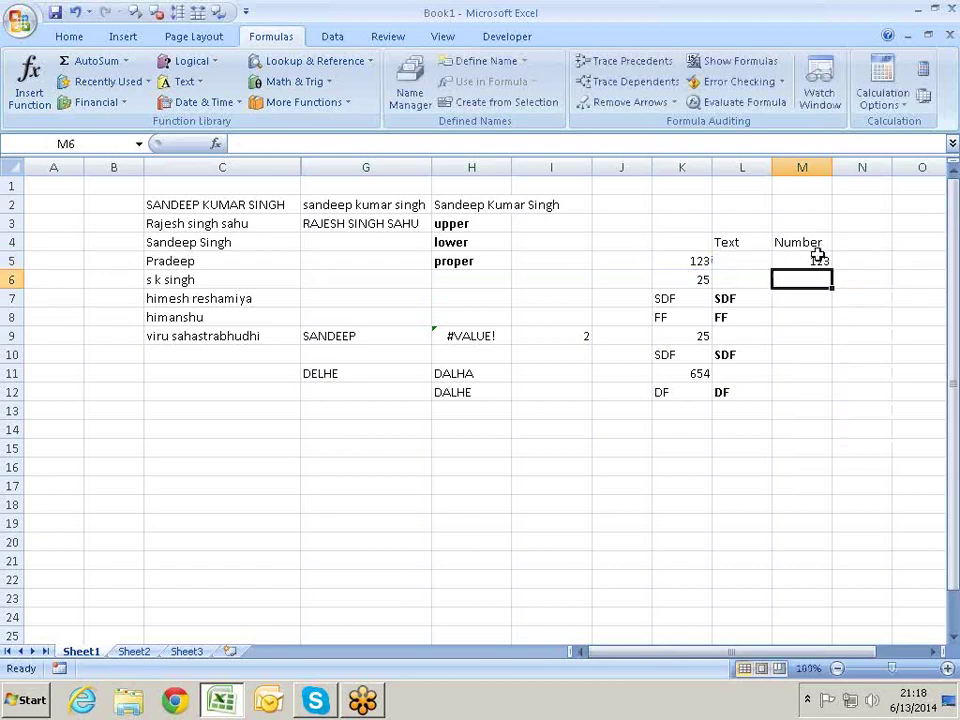
# - Fill =N(K5) down to M12 and check the copied formulas
pyautogui.click(822, 260)
pyautogui.moveTo(834, 266); pyautogui.dragTo(839, 401)
pyautogui.click(887, 426)
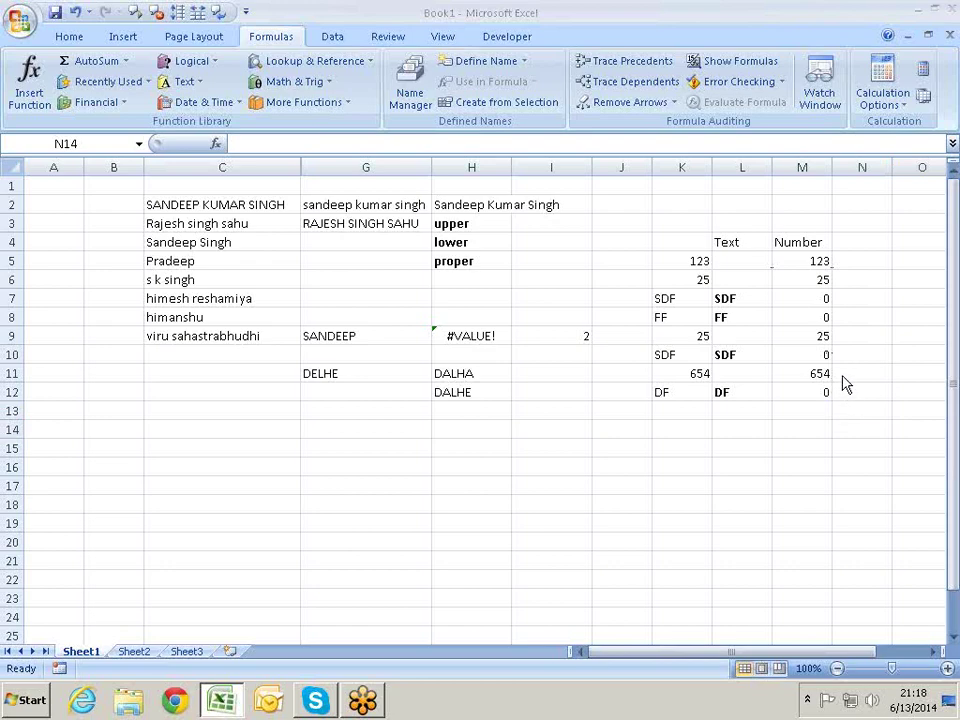
pyautogui.click(821, 276)
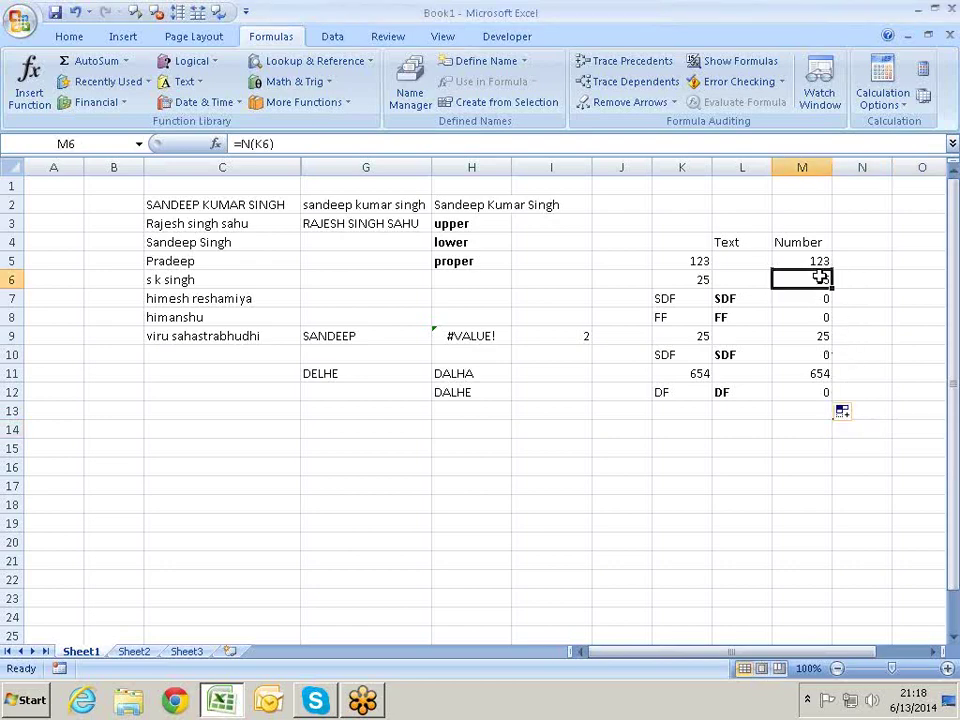
pyautogui.click(819, 262)
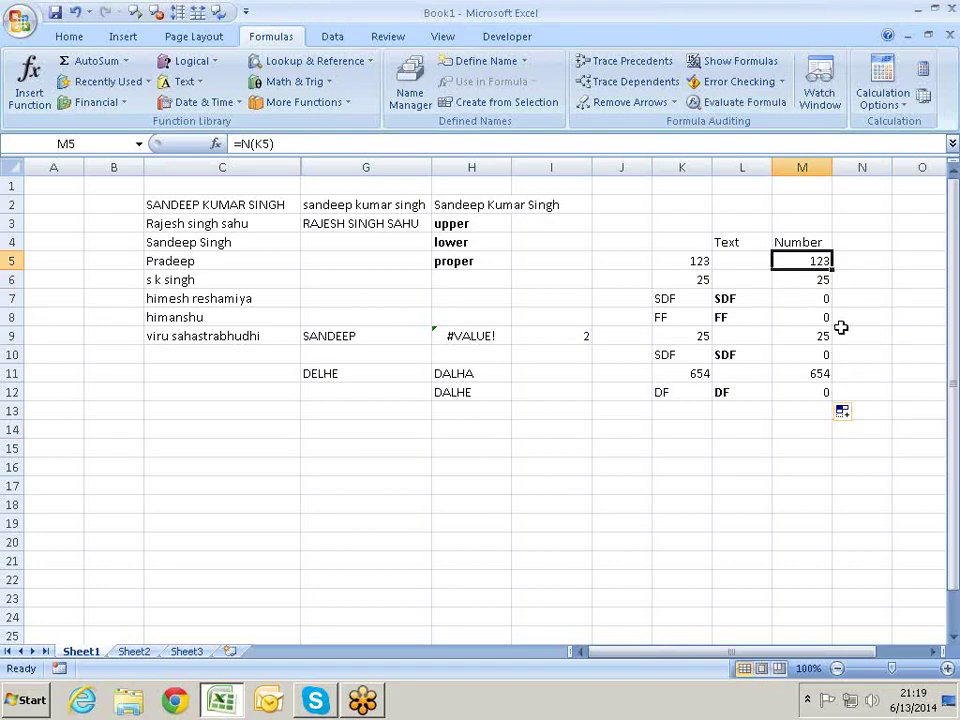
# - Change M5 to =IF(N(K5)=0,"",N(K5)) so text entries show blank
pyautogui.press('F2')
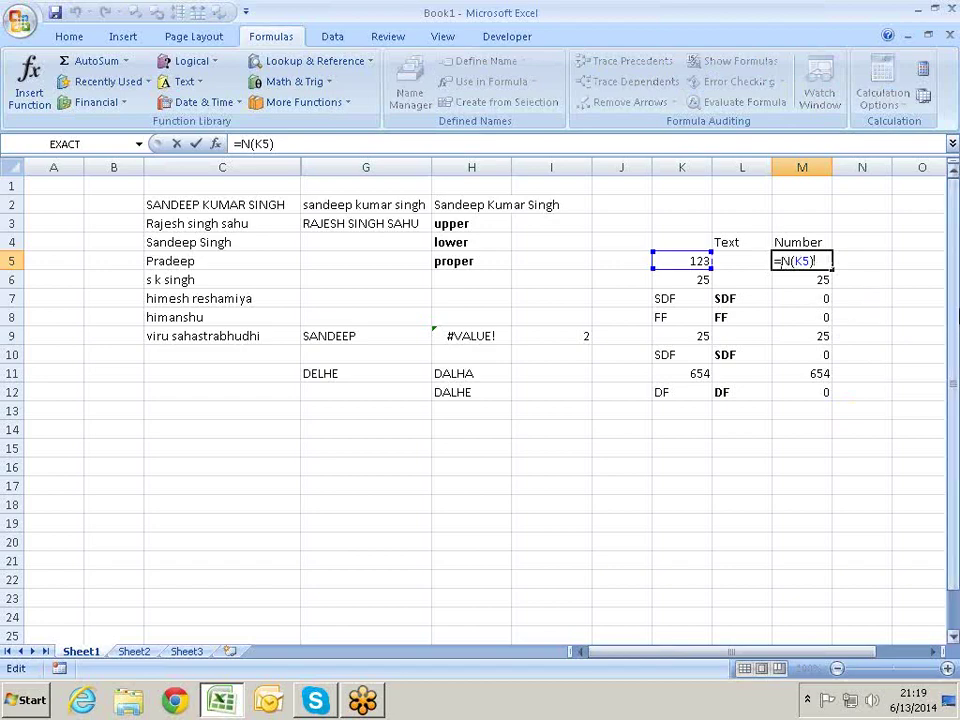
pyautogui.press('Home')
pyautogui.press('Right')
pyautogui.write('IF(')
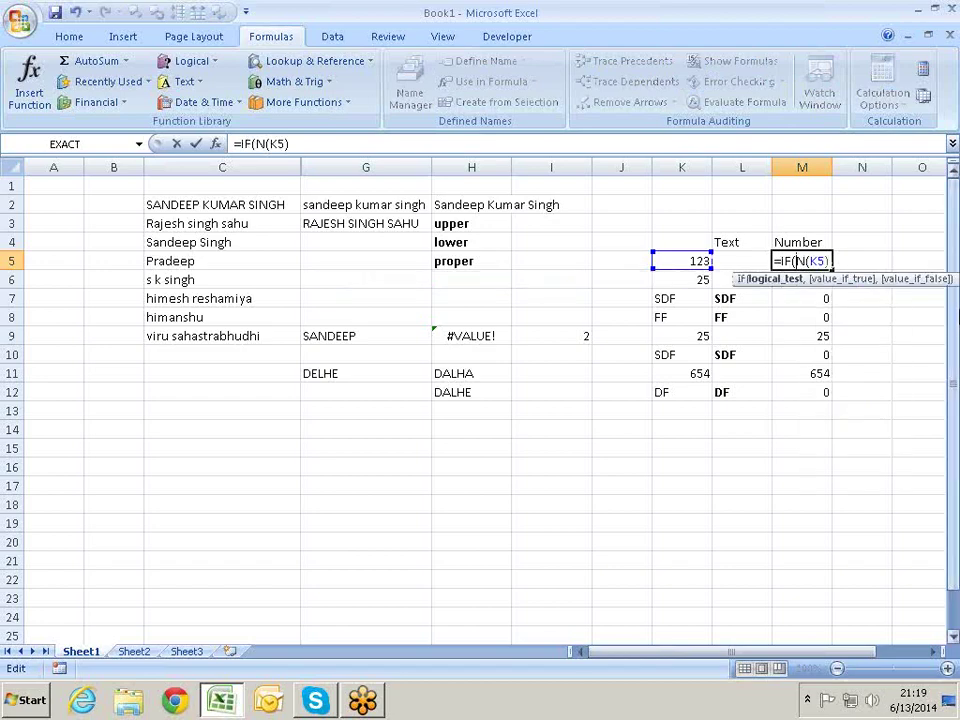
pyautogui.press('End')
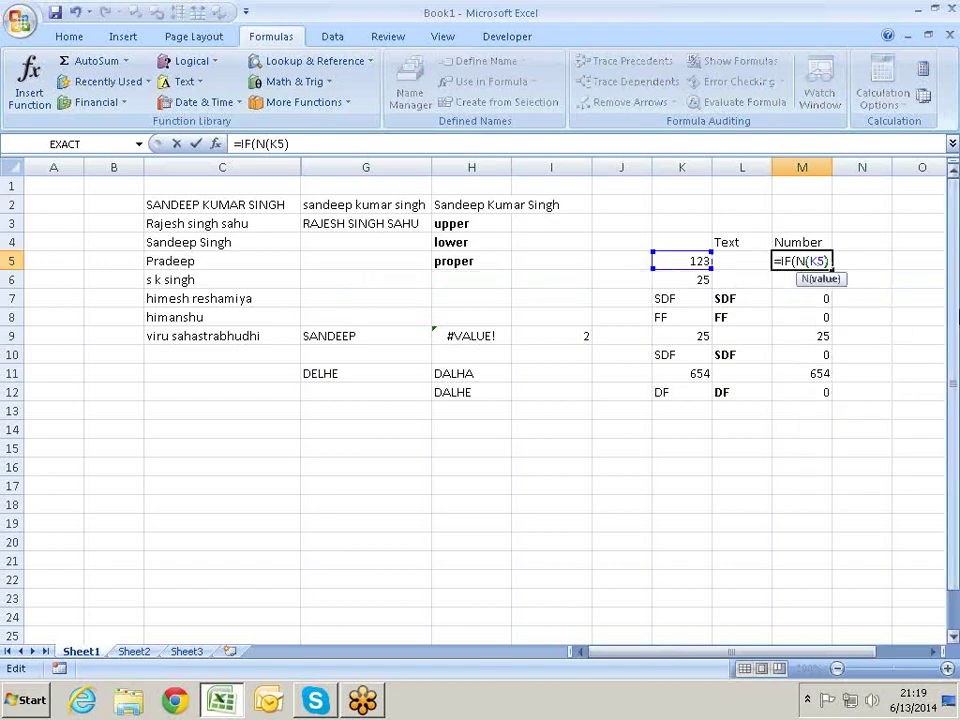
pyautogui.write('=0')
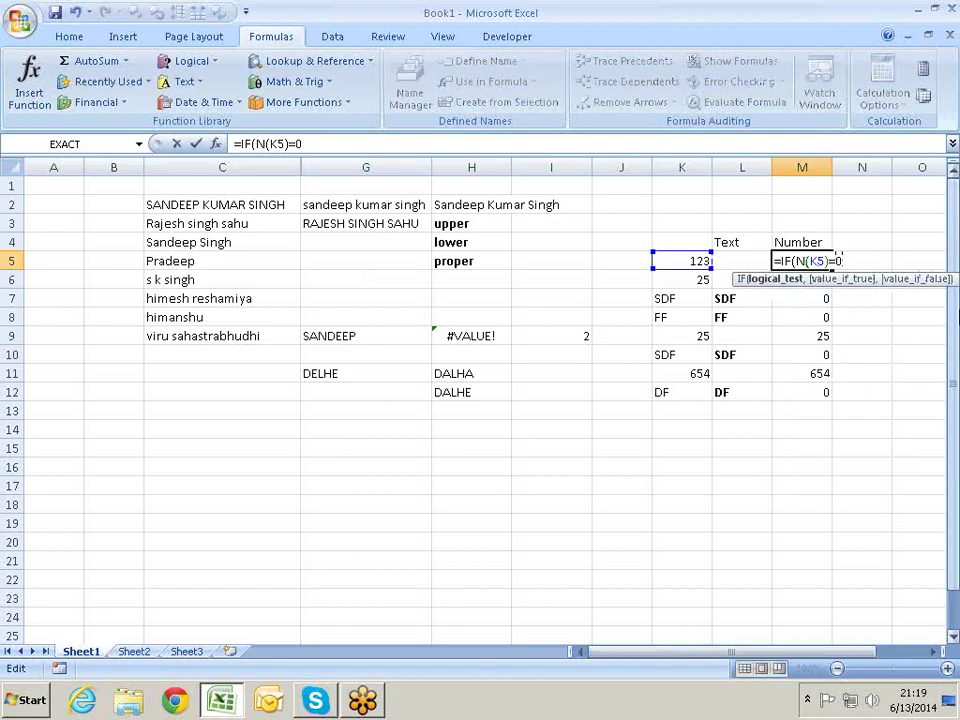
pyautogui.write(',')
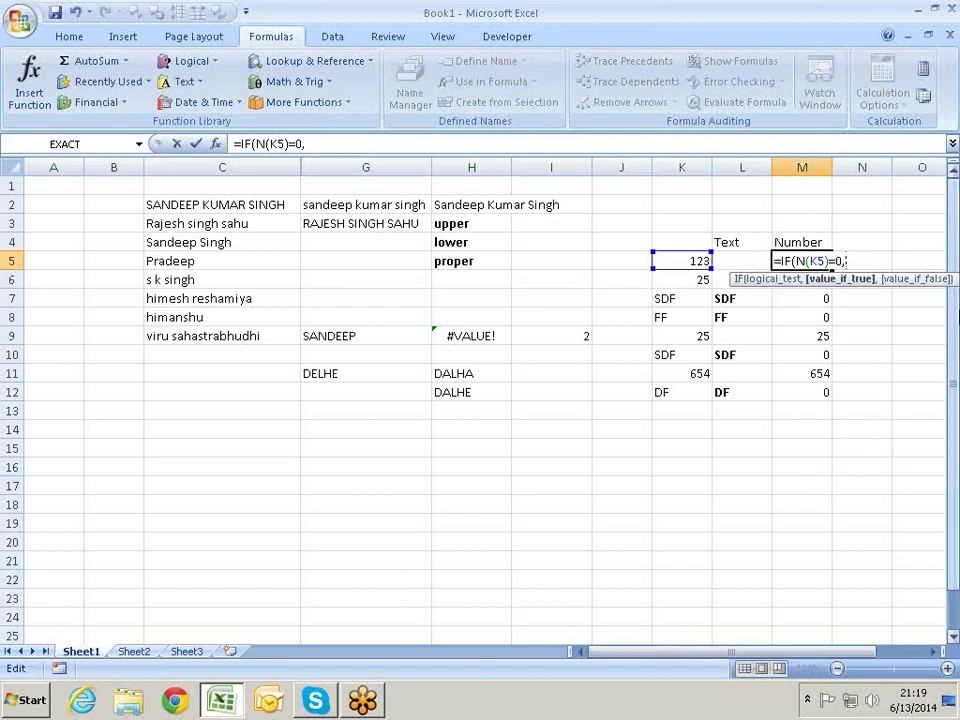
pyautogui.write('""')
pyautogui.write(',')
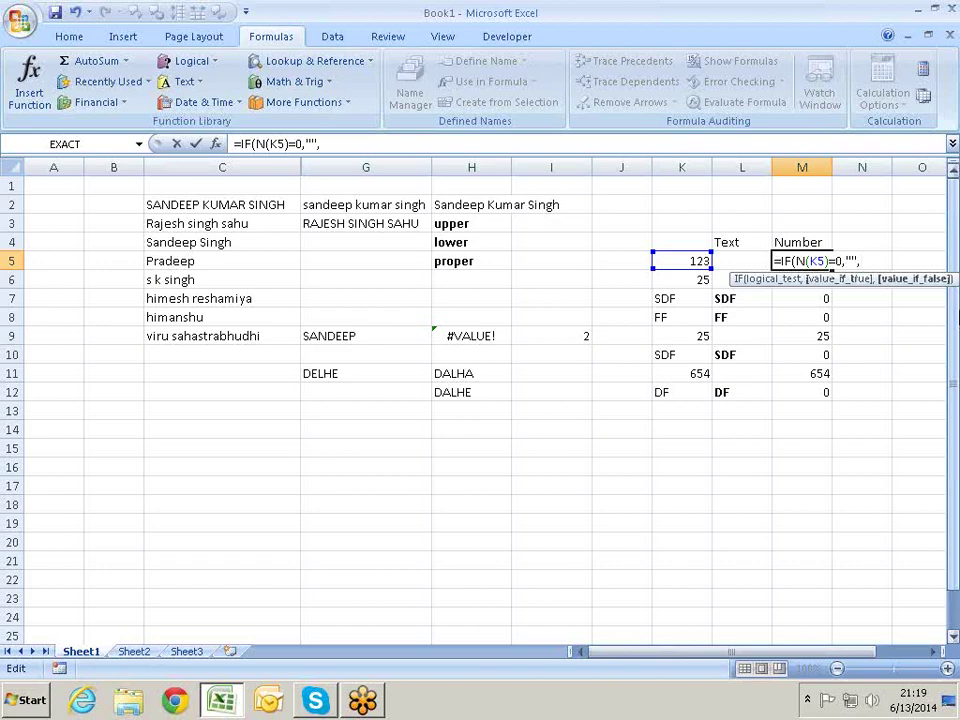
pyautogui.write('n(')
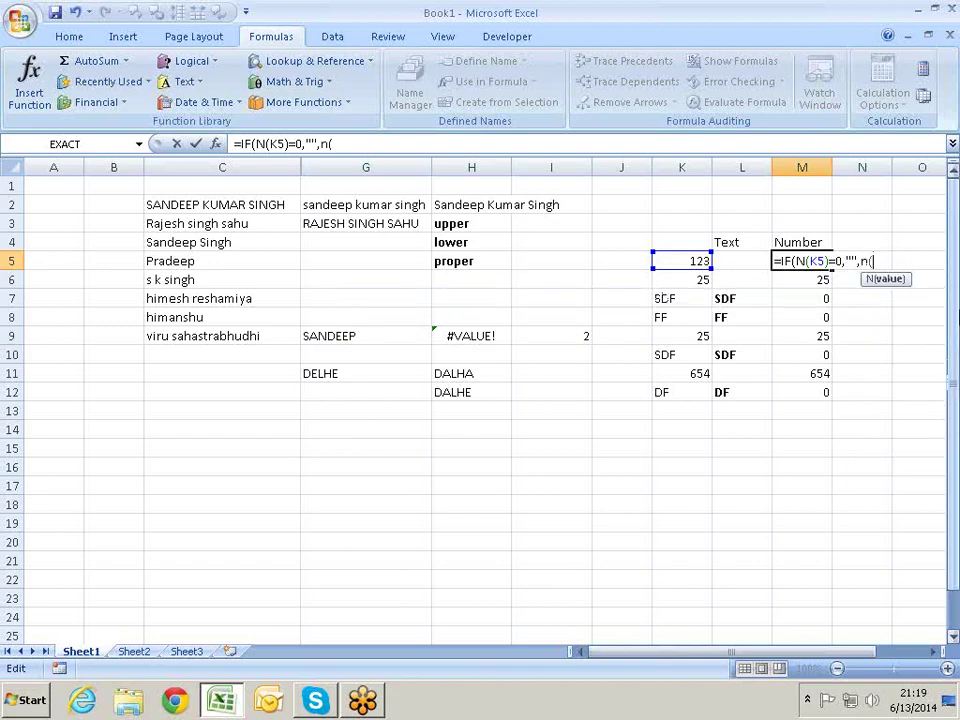
pyautogui.write('k5')
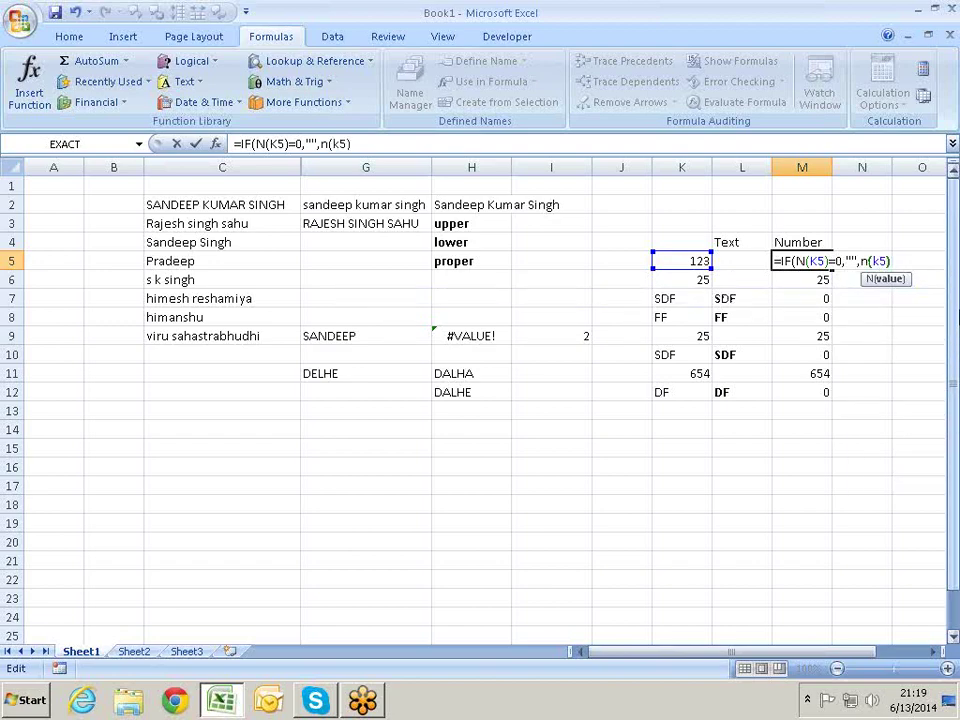
pyautogui.press('Return')
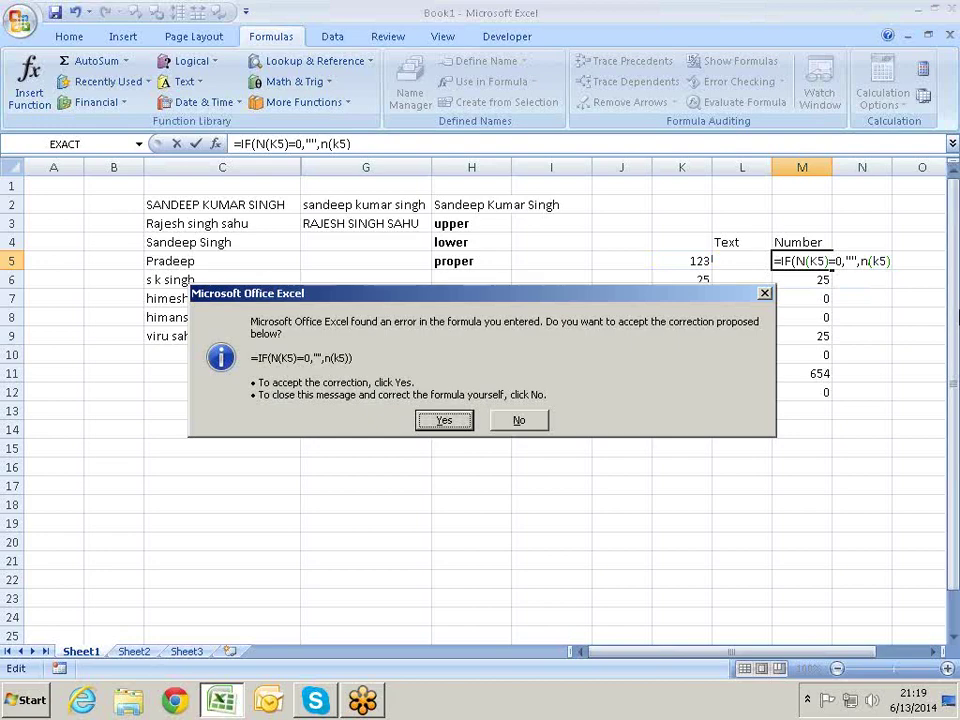
pyautogui.press('Return')
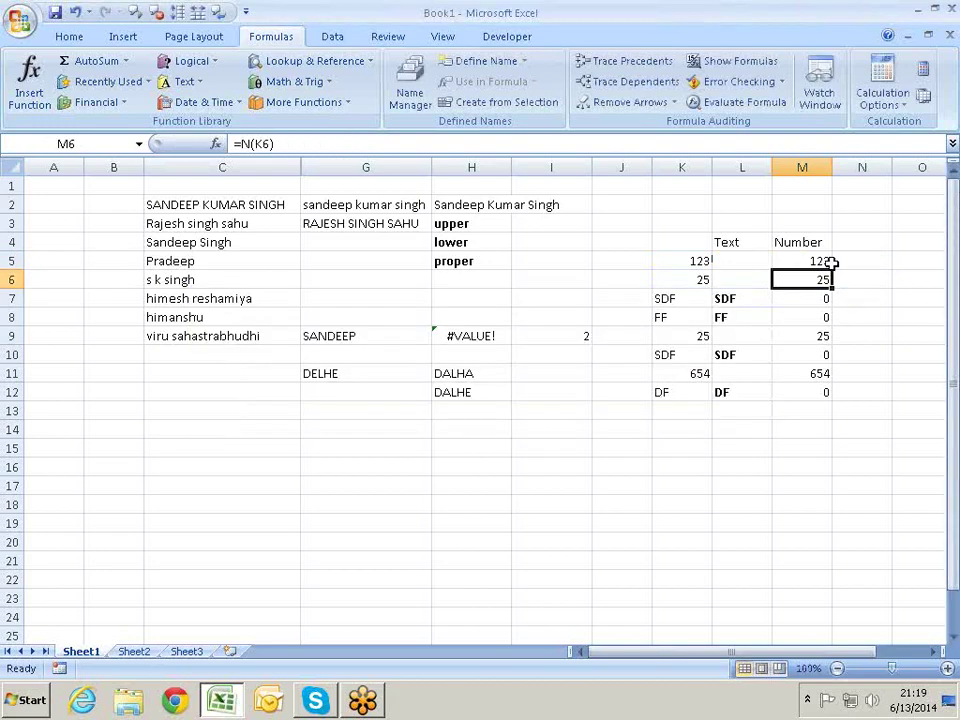
# - Fill the IF formula from M5 down to M12 and check M8:M10
pyautogui.click(815, 260)
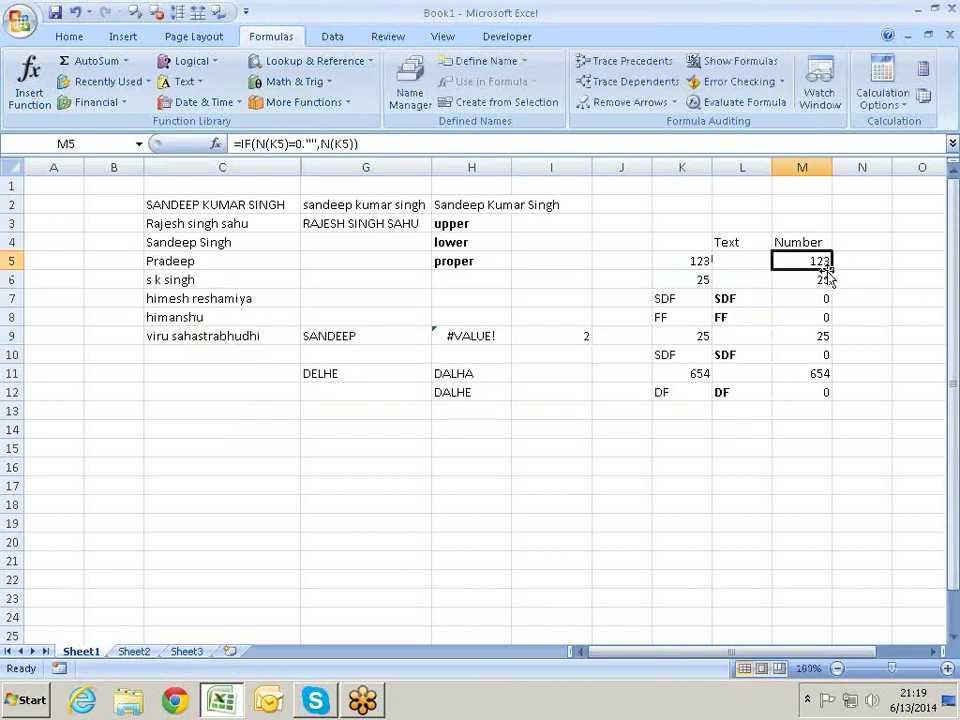
pyautogui.moveTo(831, 268); pyautogui.dragTo(830, 398)
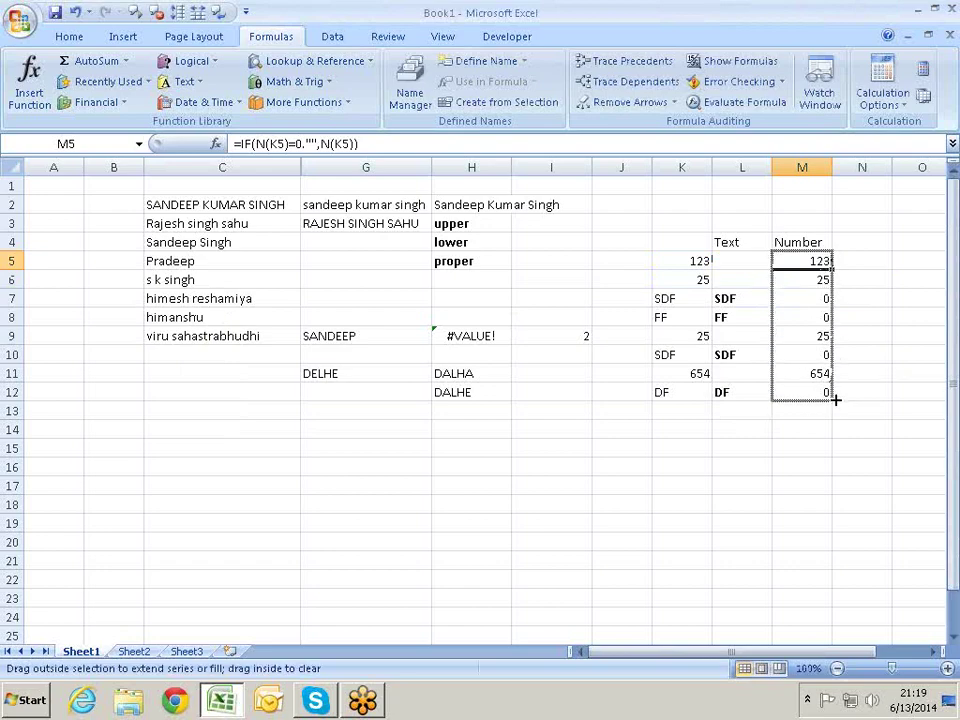
pyautogui.click(898, 416)
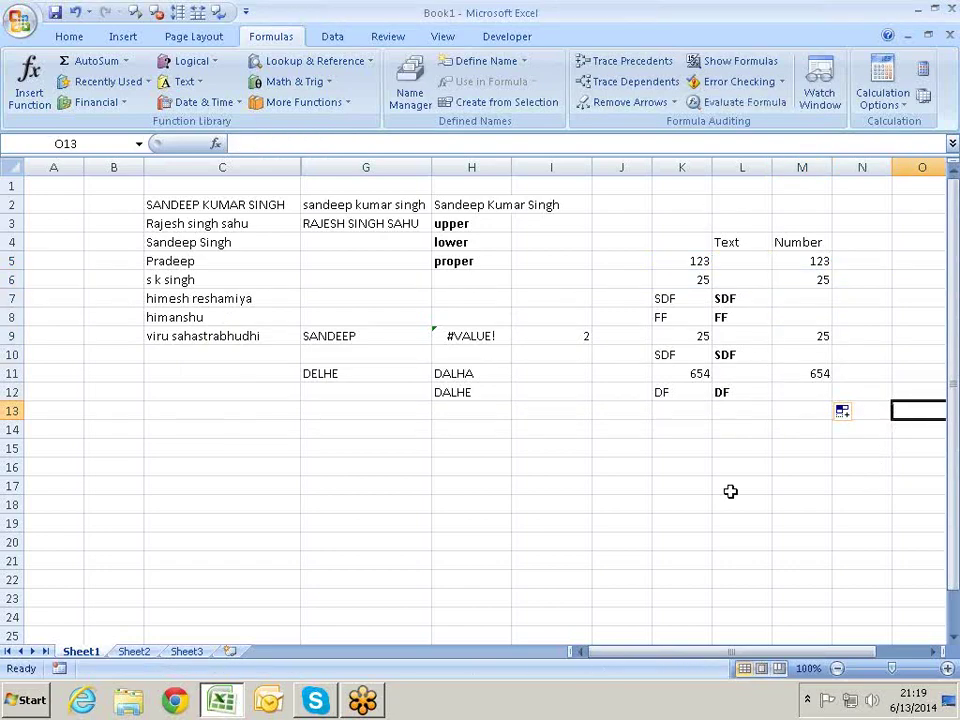
pyautogui.click(818, 266)
pyautogui.click(803, 354)
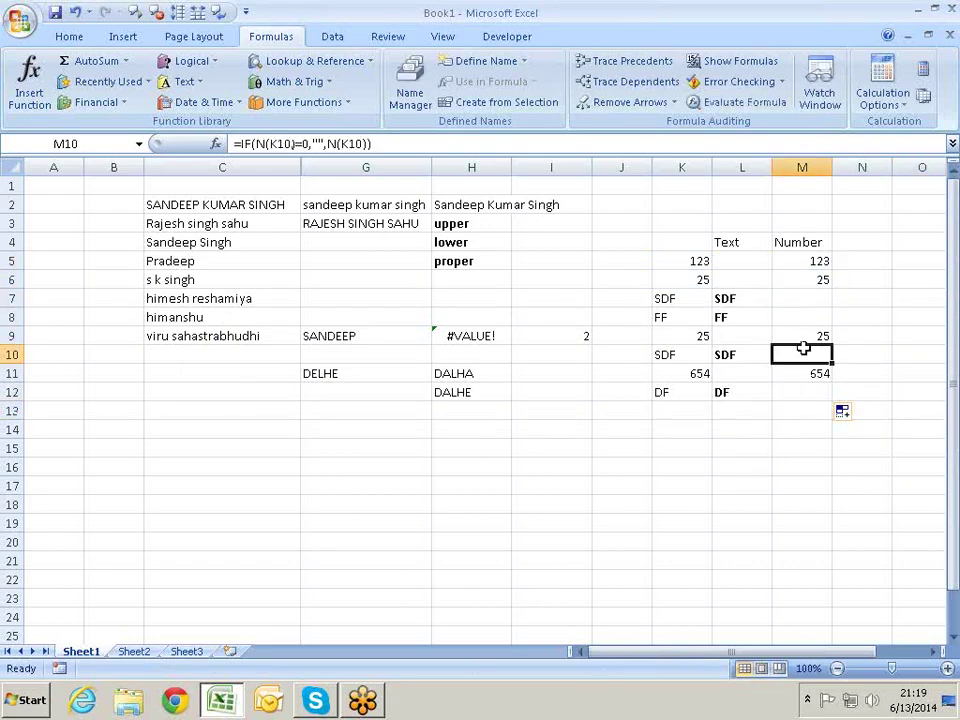
pyautogui.moveTo(799, 336); pyautogui.dragTo(799, 317)
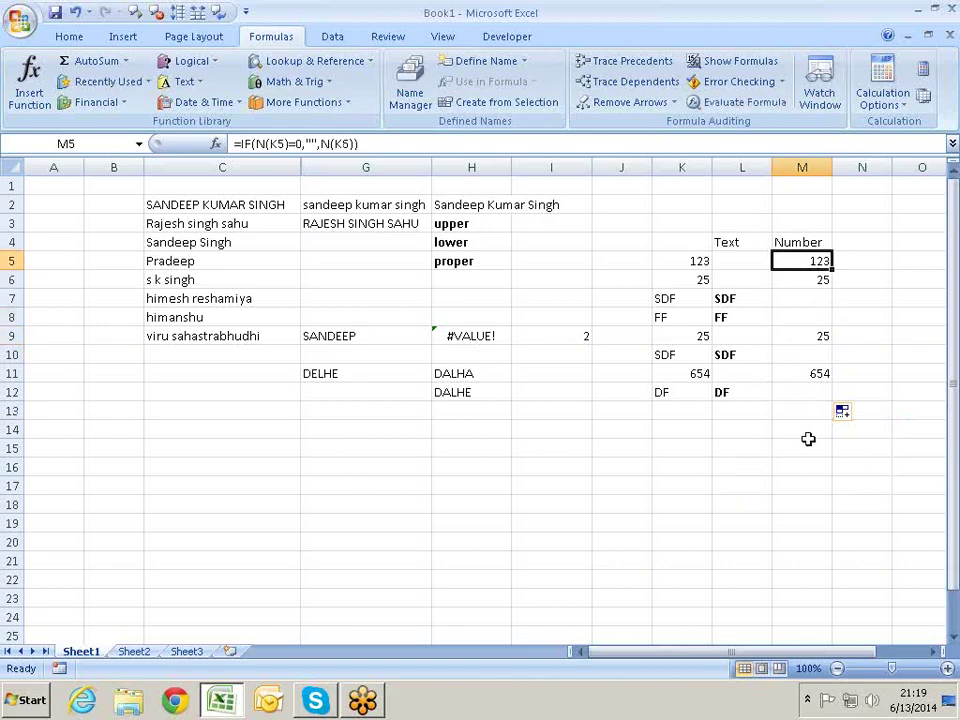
# - Select G14 and look through the Text functions list
pyautogui.click(382, 462)
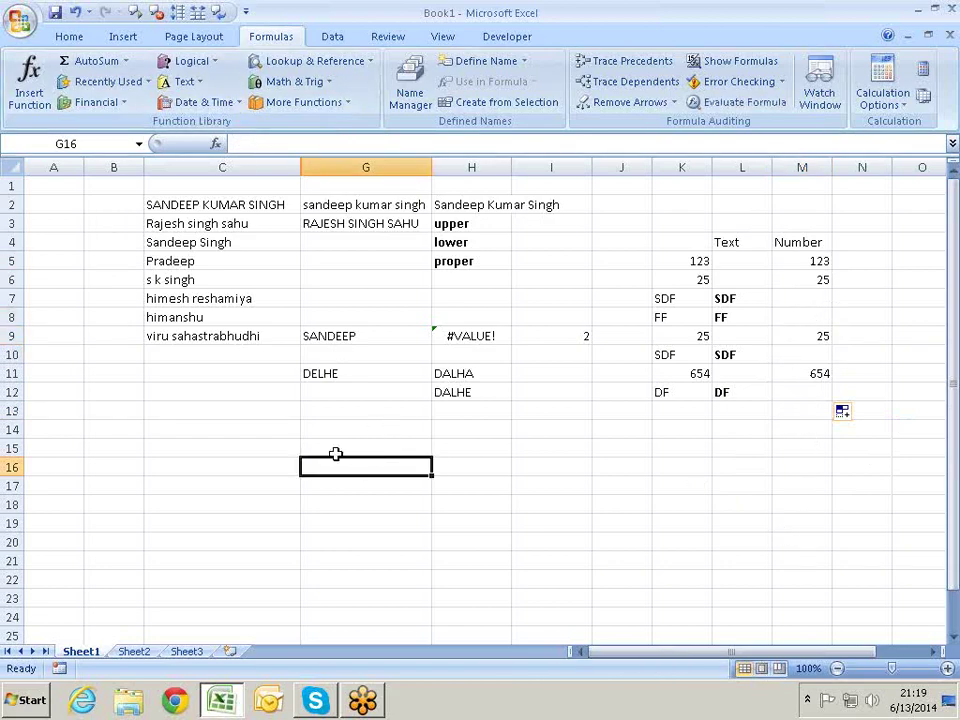
pyautogui.click(315, 430)
pyautogui.click(196, 84)
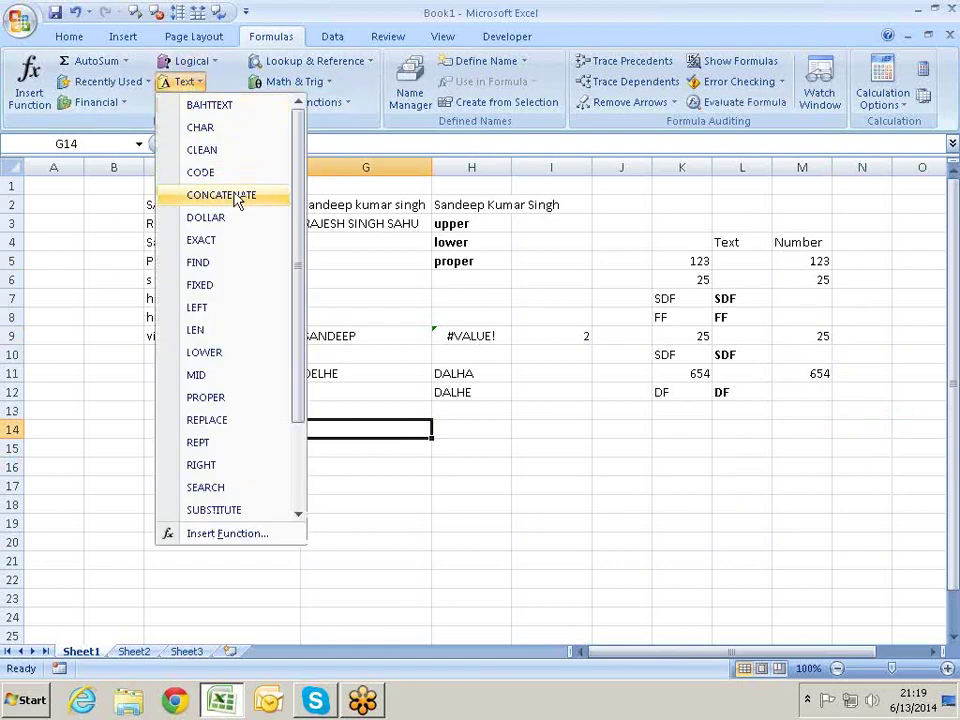
pyautogui.moveTo(303, 262); pyautogui.dragTo(298, 388)
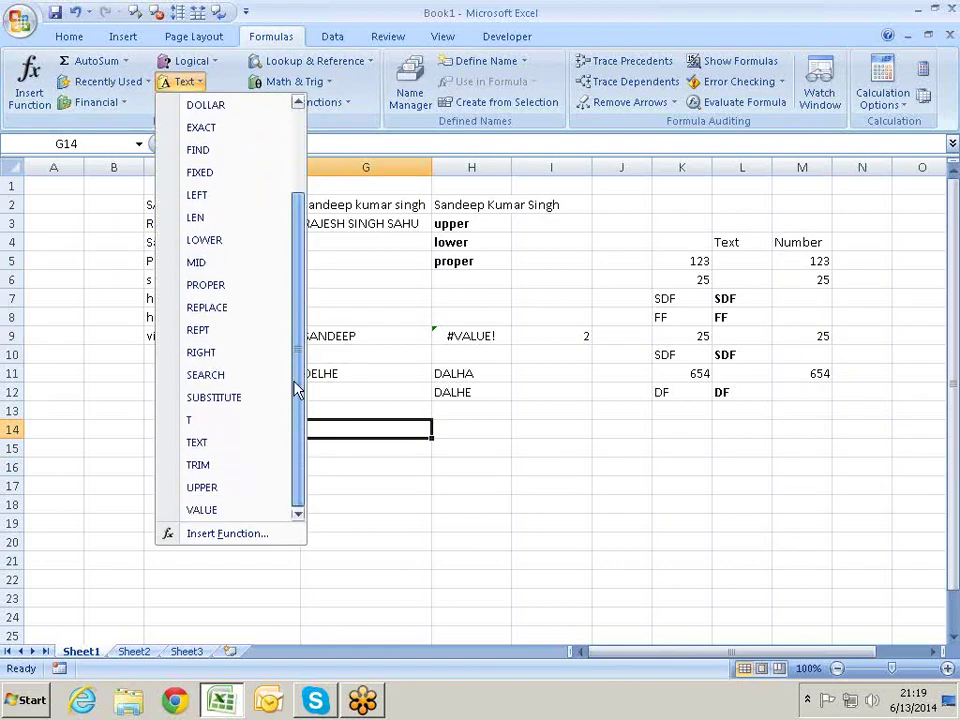
pyautogui.click(414, 501)
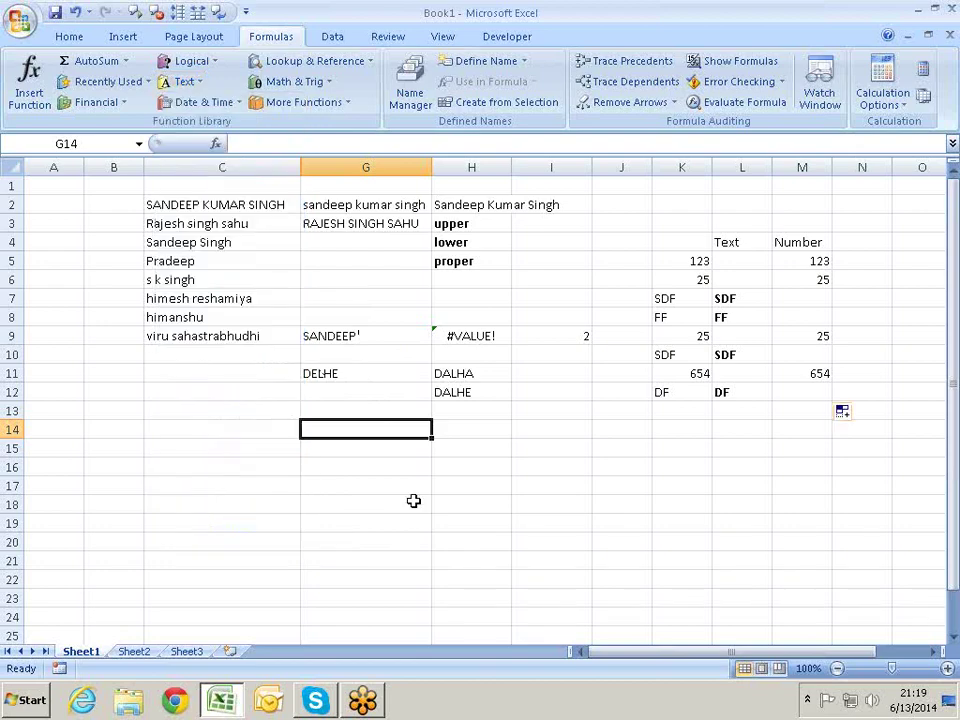
# - Enter 'sandeep' in G14, padded with extra leading spaces
pyautogui.press('F2')
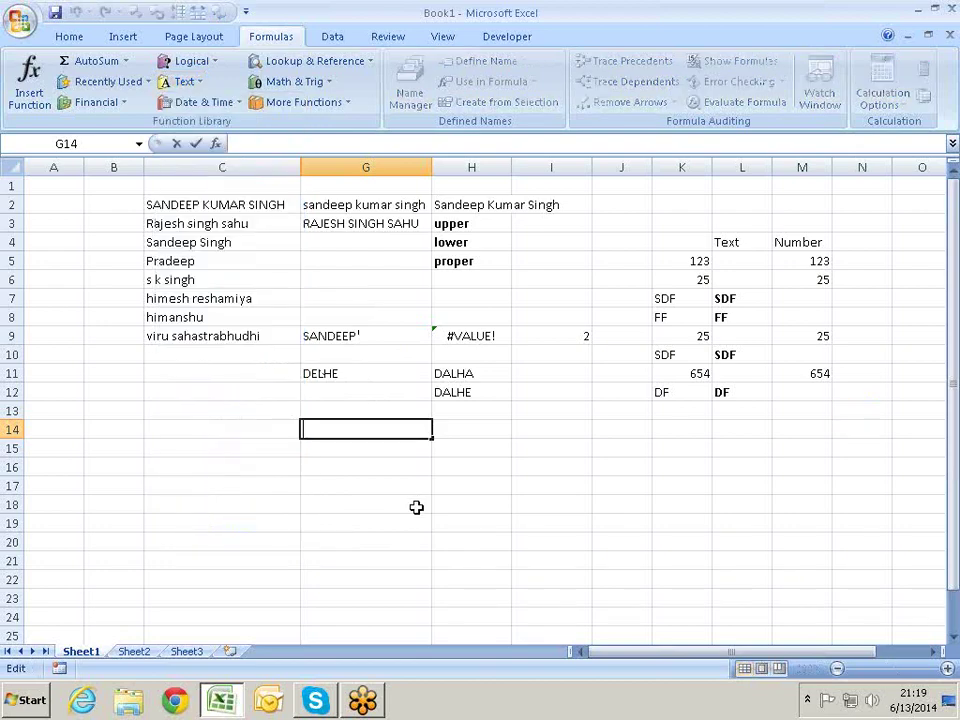
pyautogui.write('sandeep')
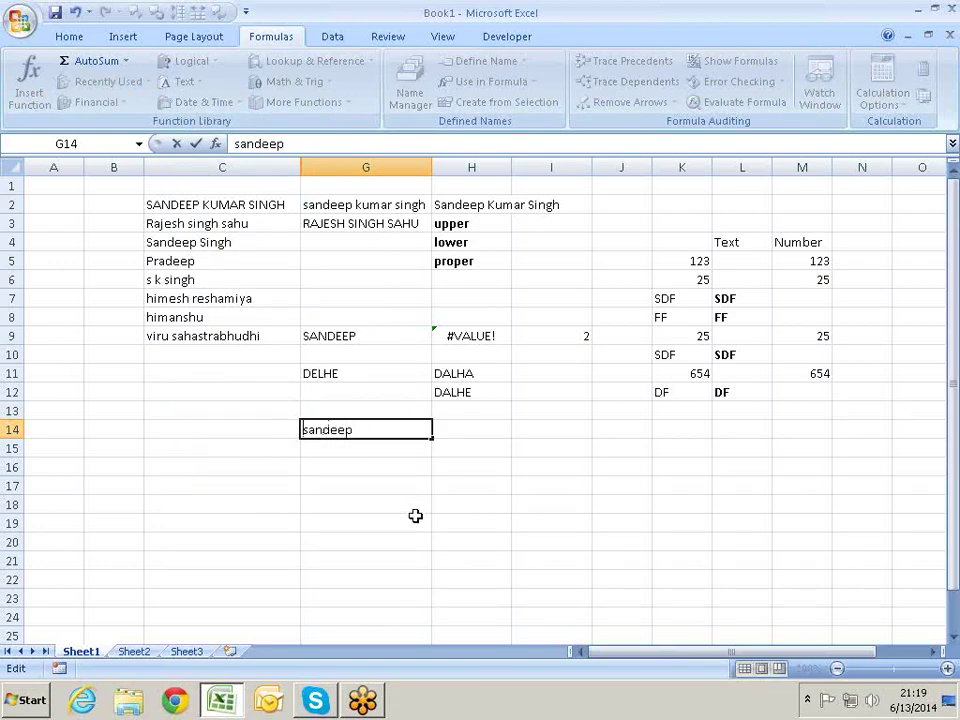
pyautogui.press('Return')
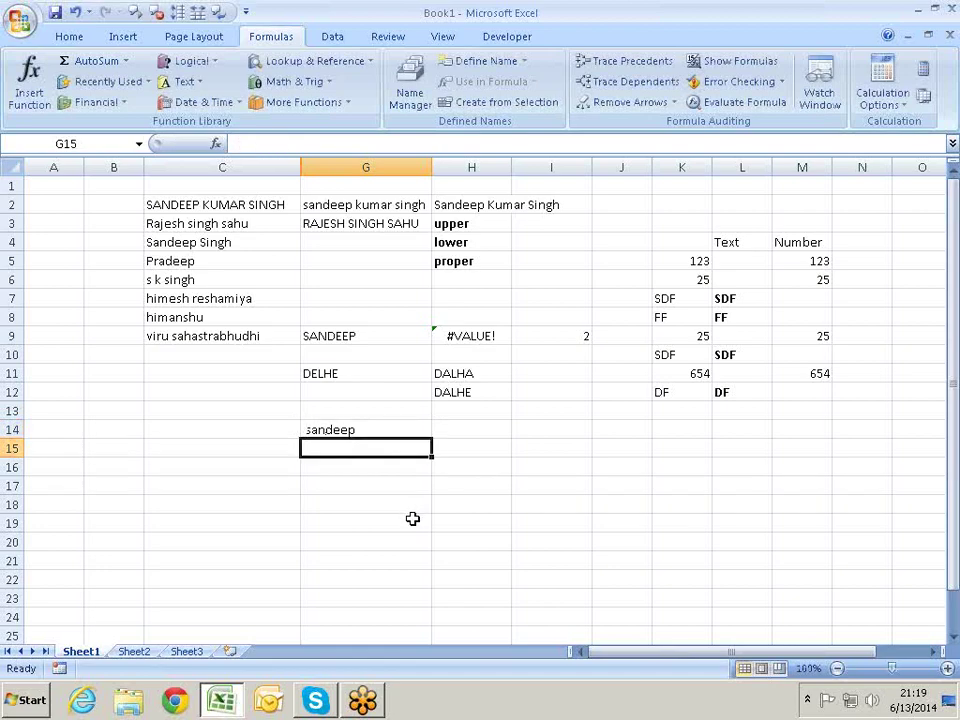
pyautogui.press('Up')
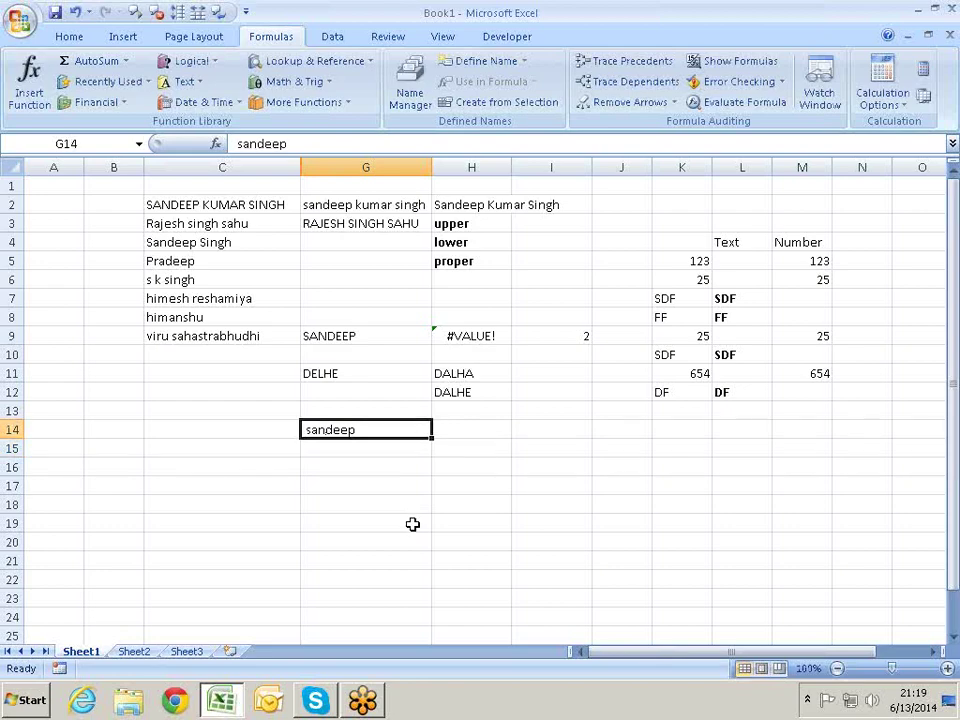
pyautogui.press('F2')
pyautogui.press('Return')
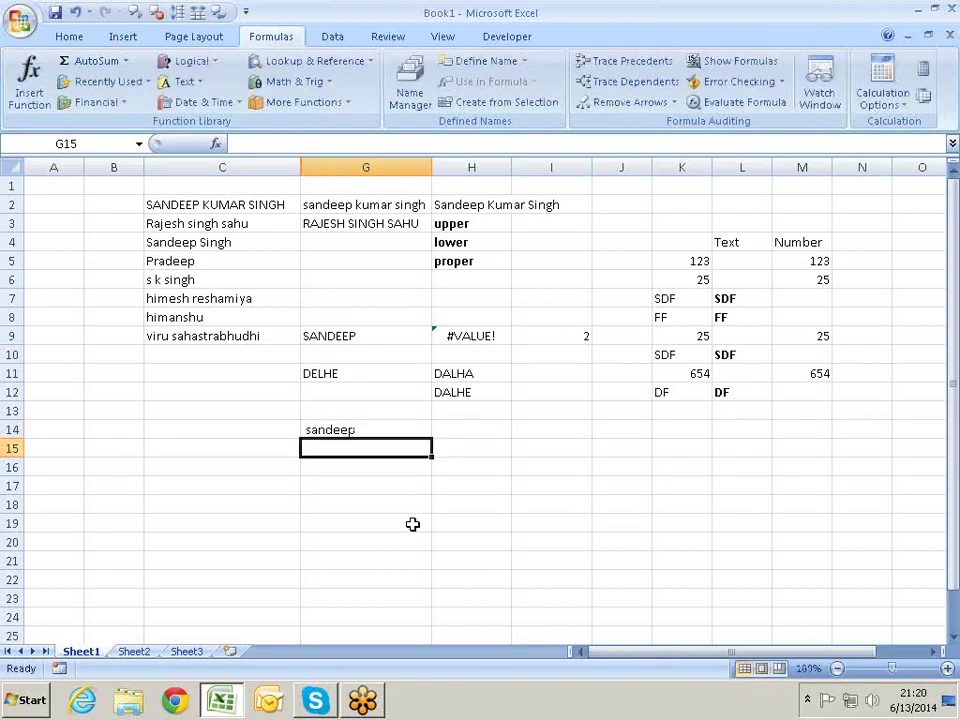
pyautogui.press('Up')
pyautogui.press('F2')
pyautogui.press('Left')
pyautogui.press('Left')
pyautogui.press('Left')
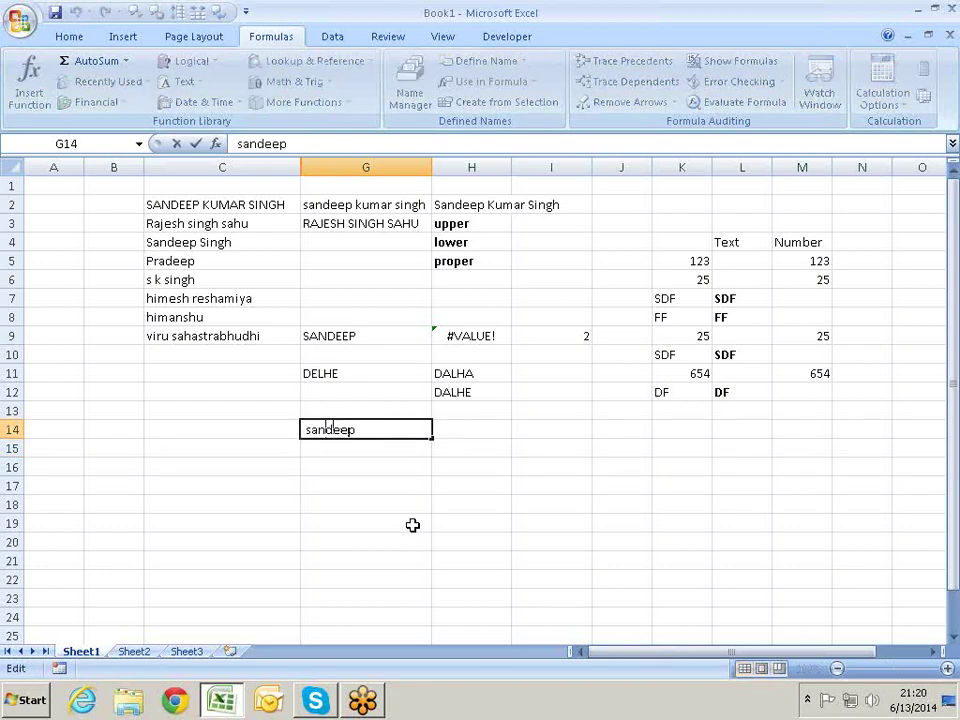
pyautogui.press('Return')
# - Enter =TRIM(G14) in H14 to strip the extra spaces from the padded word
pyautogui.press('Up')
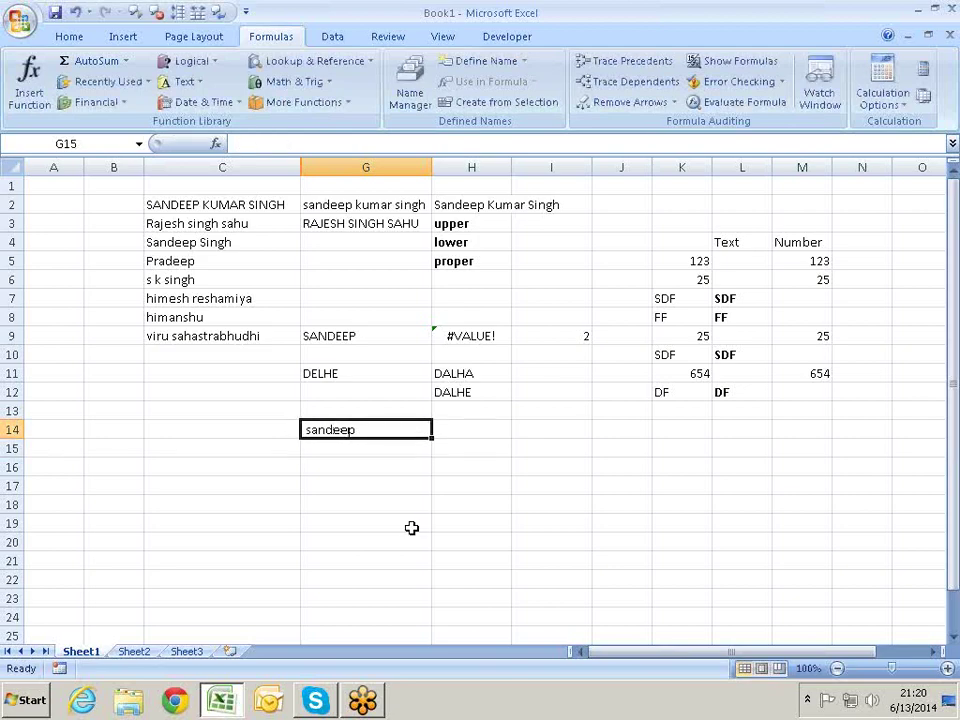
pyautogui.press('Right')
pyautogui.write('=trim')
pyautogui.press('Tab')
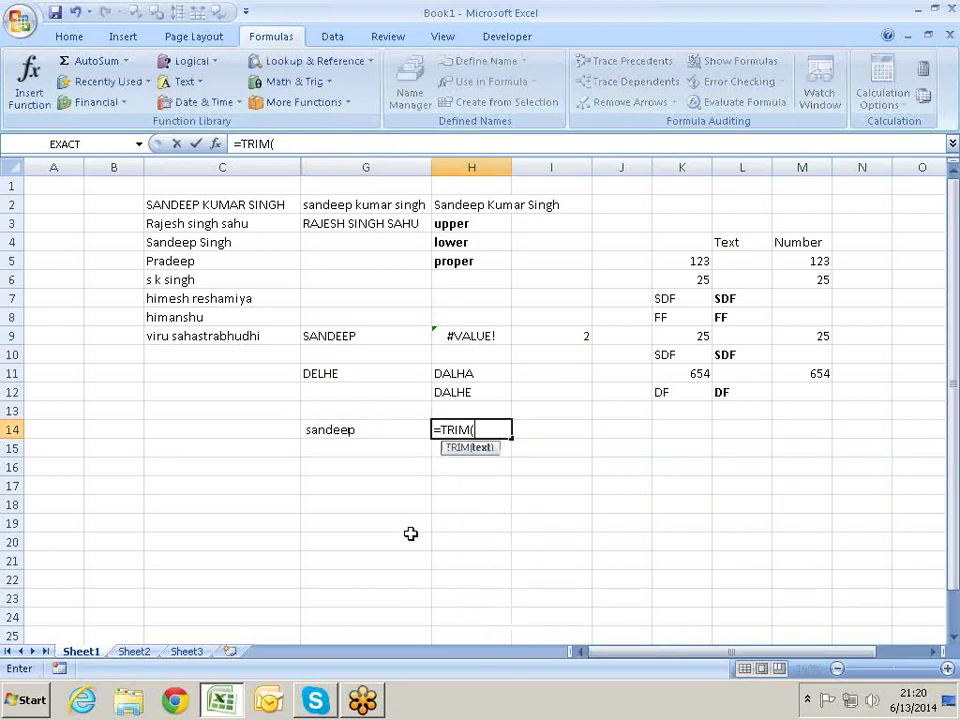
pyautogui.press('Left')
pyautogui.press('Return')
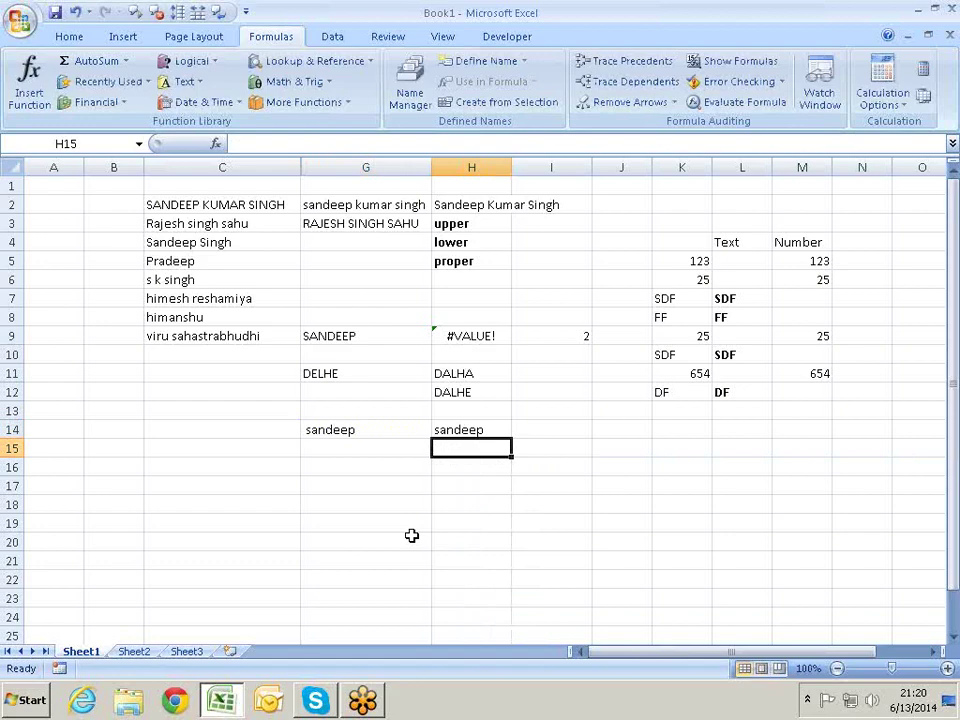
pyautogui.press('Up')
# - Add =LEN(G14) in G15 and copy it into H15, giving lengths 9 and 7
pyautogui.press('Left')
pyautogui.press('Down')
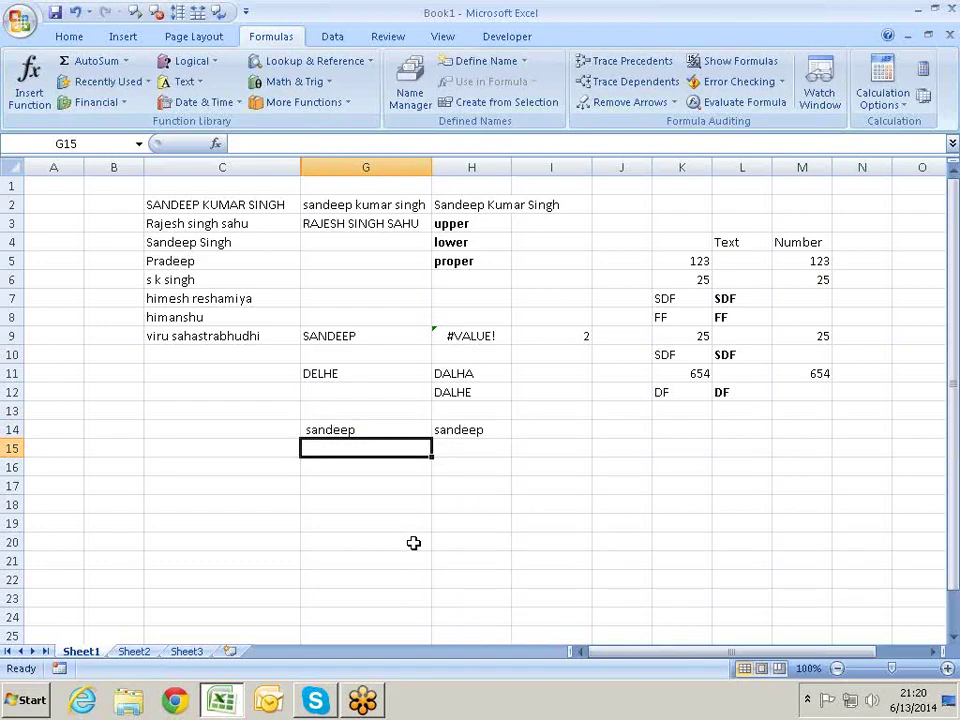
pyautogui.write('=len')
pyautogui.press('Tab')
pyautogui.press('Up')
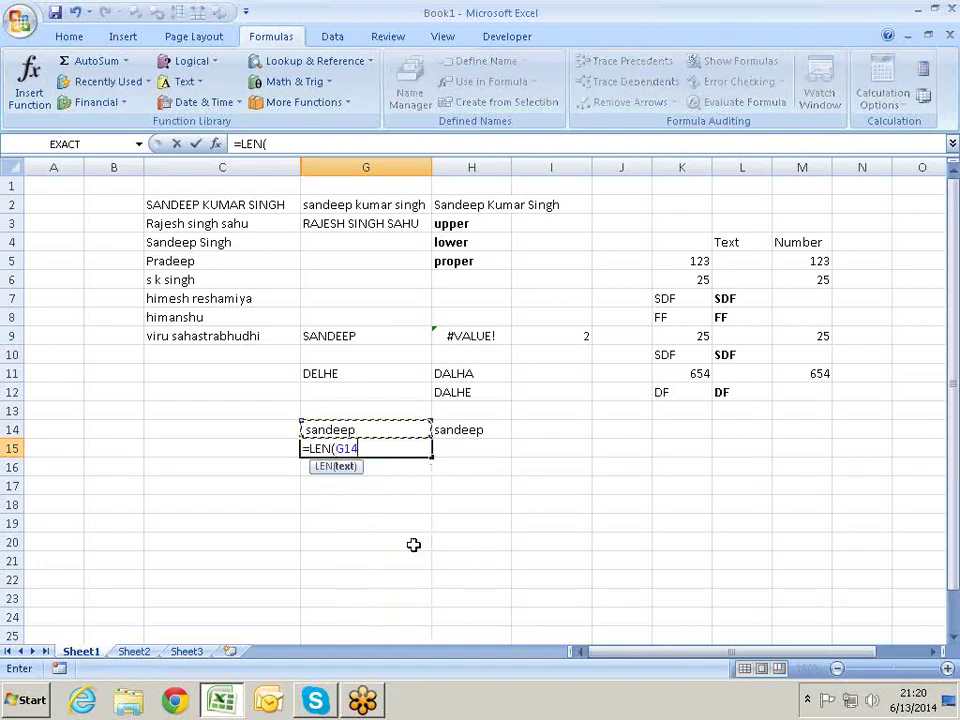
pyautogui.press('Return')
pyautogui.press('Up')
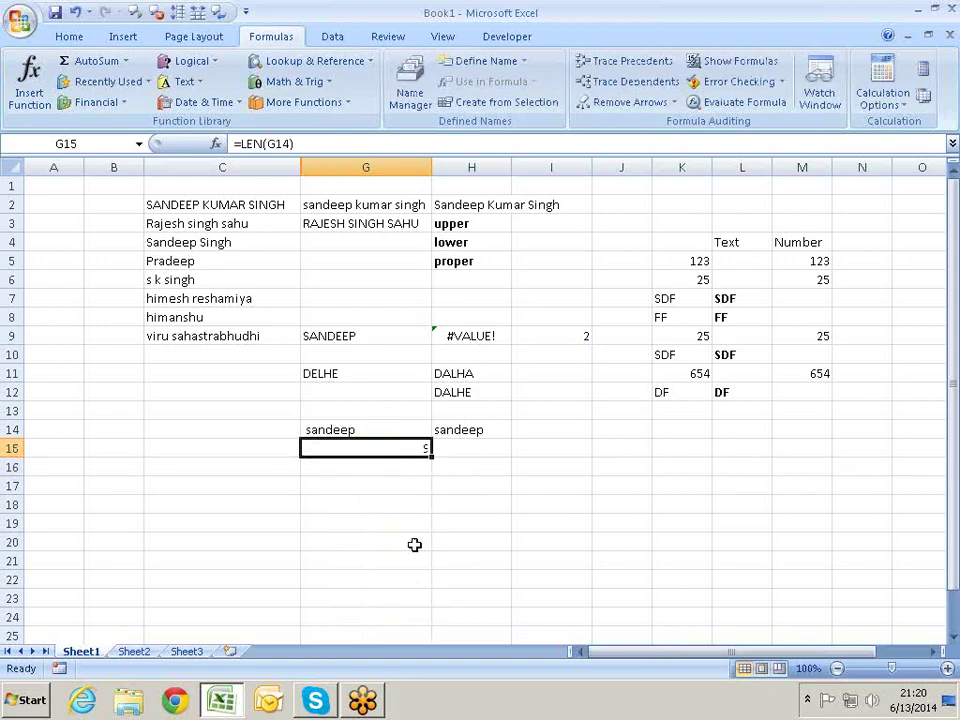
pyautogui.hotkey('ctrl', 'c')
pyautogui.hotkey('ctrl', 'Right')
pyautogui.hotkey('ctrl', 'Left')
pyautogui.press('Right')
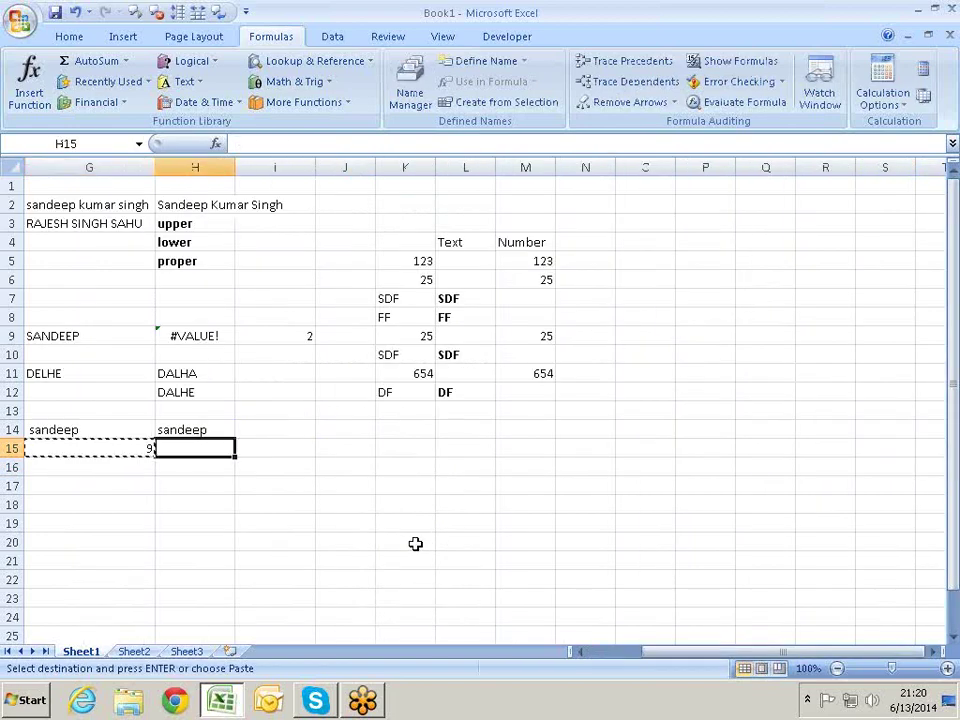
pyautogui.press('Return')
# - Compare the LEN results in G15 and H15 with the TRIM formula in H14
pyautogui.hotkey('ctrl', 'Left')
pyautogui.hotkey('ctrl', 'Left')
pyautogui.press('Right')
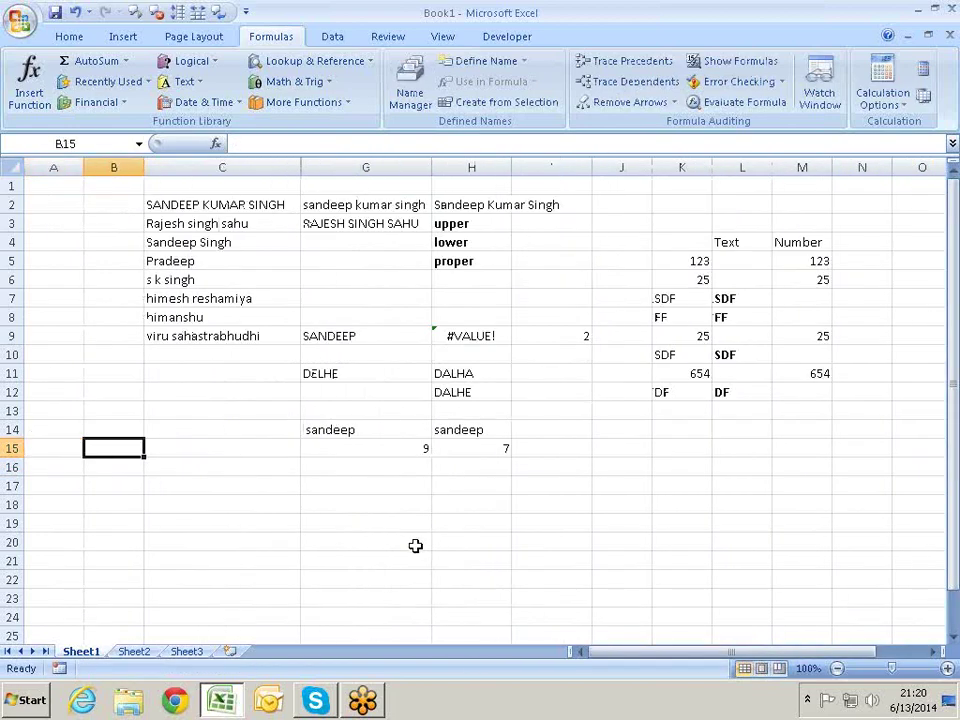
pyautogui.hotkey('ctrl', 'Right')
pyautogui.hotkey('ctrl', 'Right')
pyautogui.press('Up')
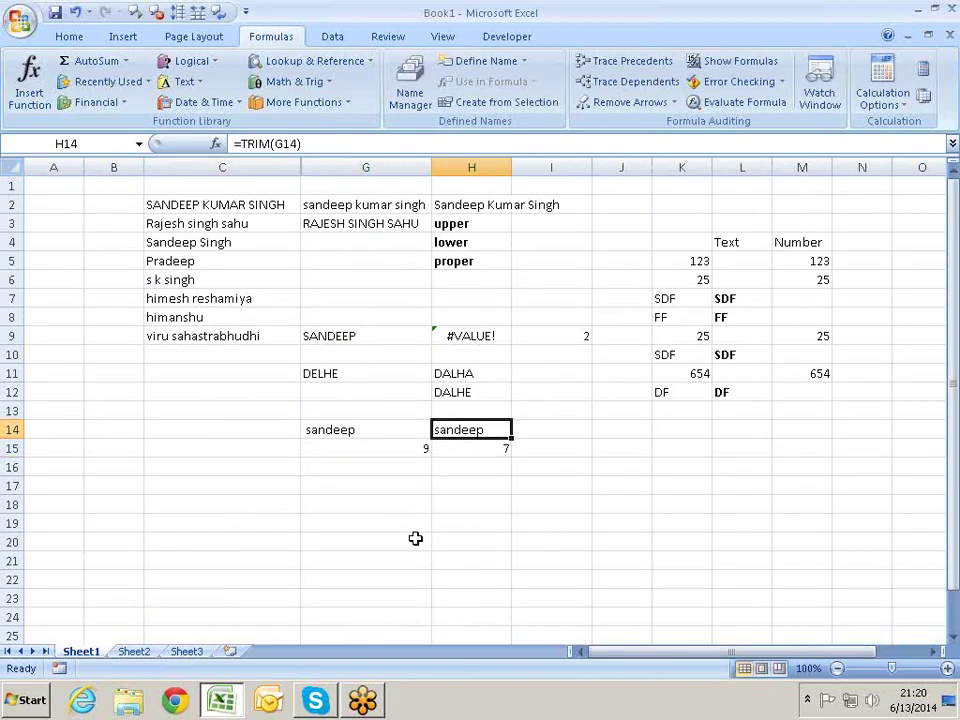
pyautogui.press('Down')
pyautogui.press('Left')
pyautogui.press('Left')
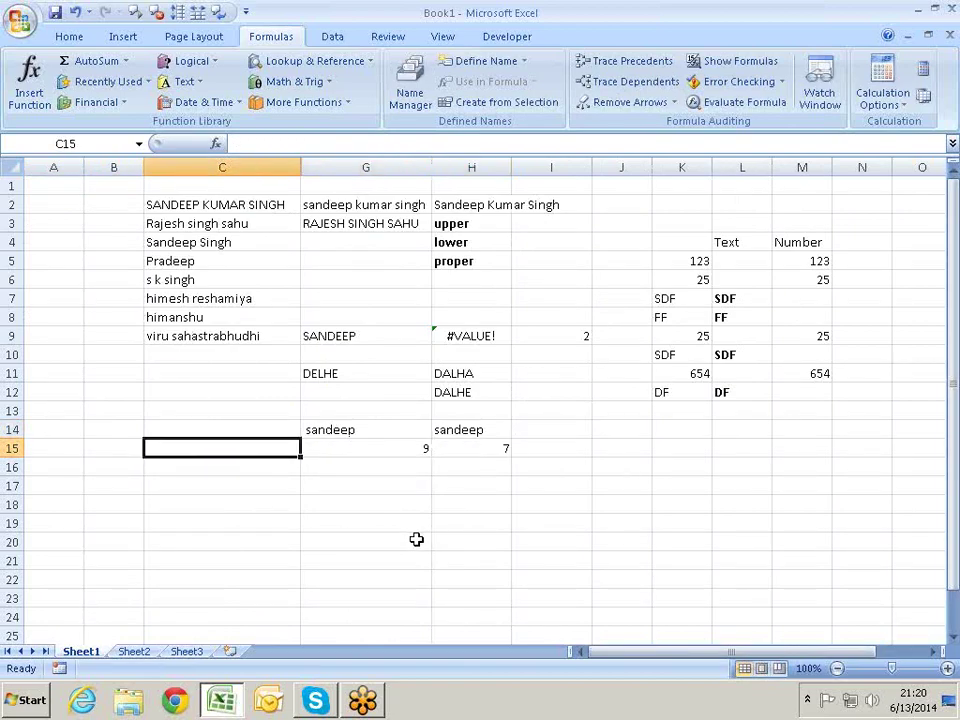
pyautogui.press('Right')
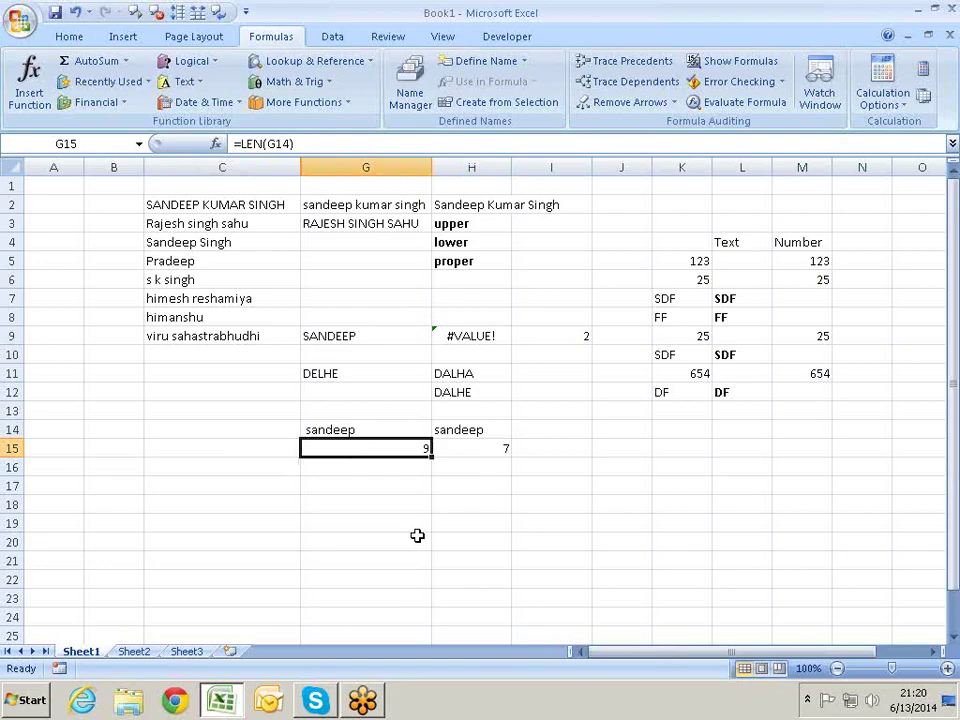
pyautogui.press('Right')
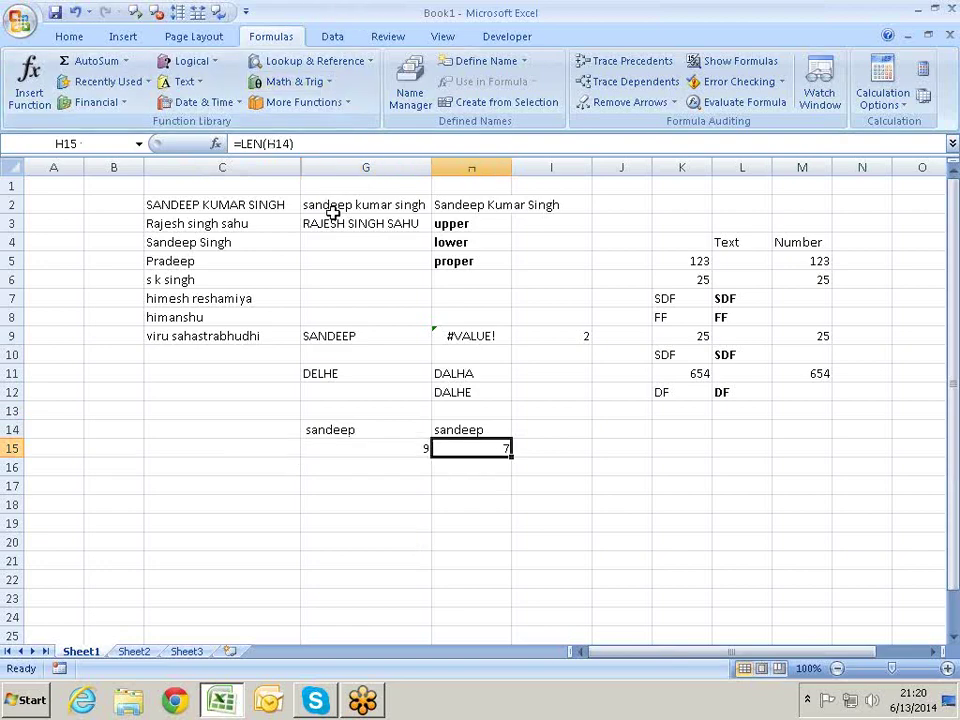
# - Browse the Text functions list on the ribbon, then close it
pyautogui.click(183, 81)
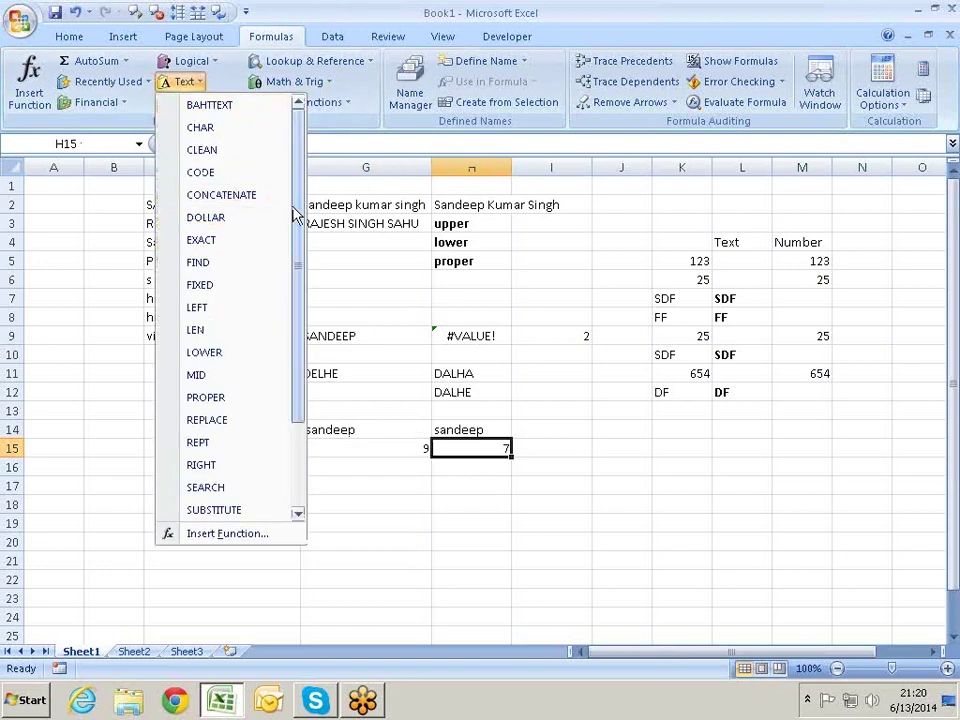
pyautogui.moveTo(294, 210); pyautogui.dragTo(296, 312)
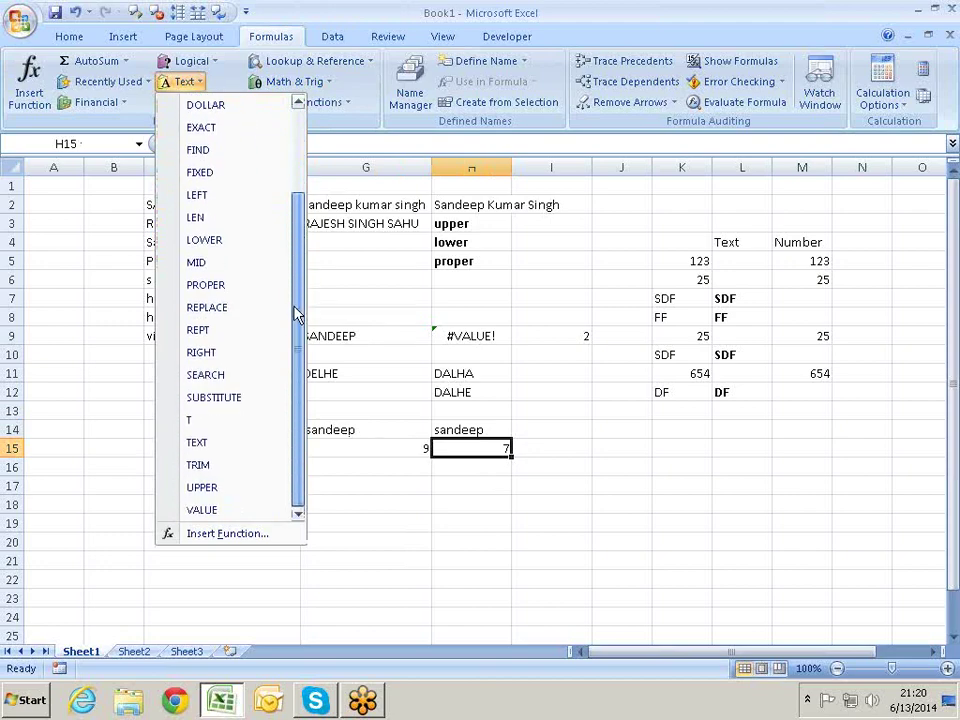
pyautogui.moveTo(300, 296); pyautogui.dragTo(321, 176)
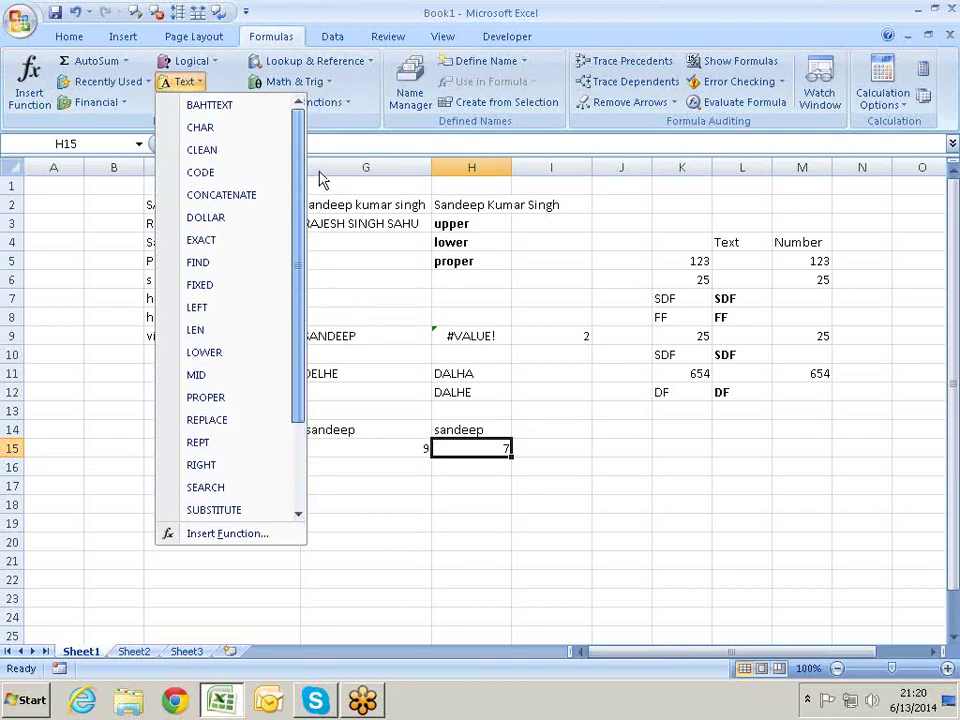
pyautogui.click(429, 448)
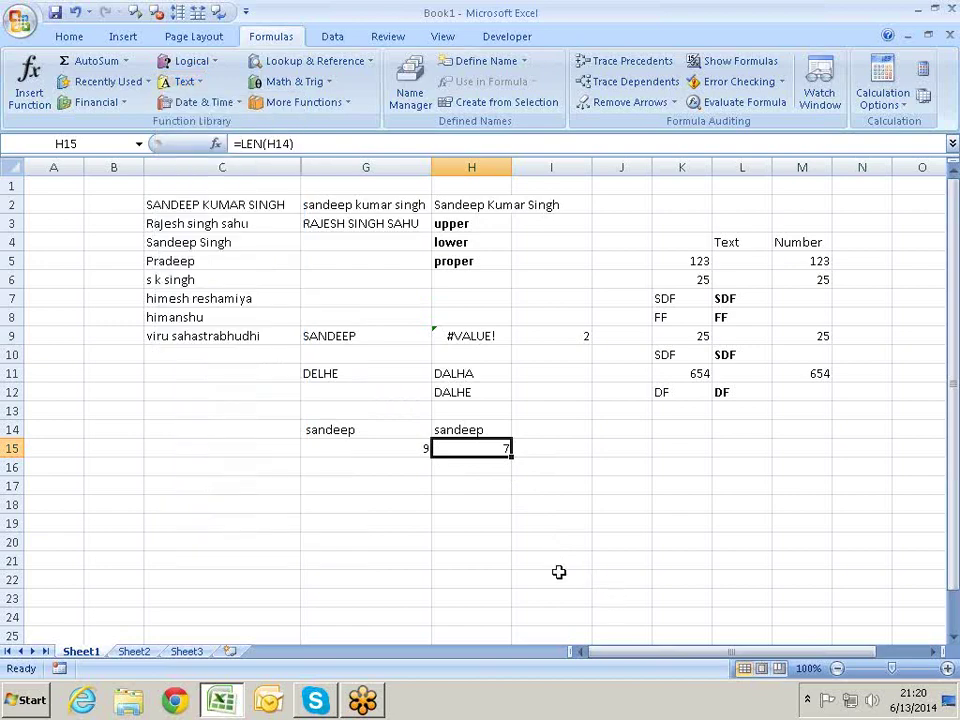
pyautogui.click(397, 518)
pyautogui.click(227, 406)
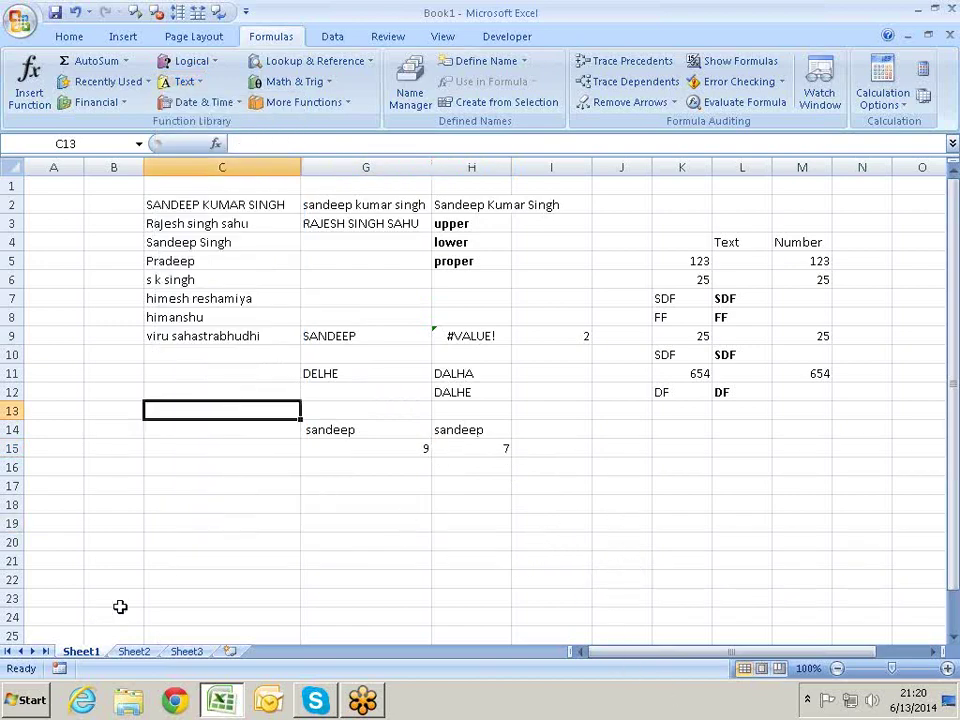
pyautogui.click(55, 36)
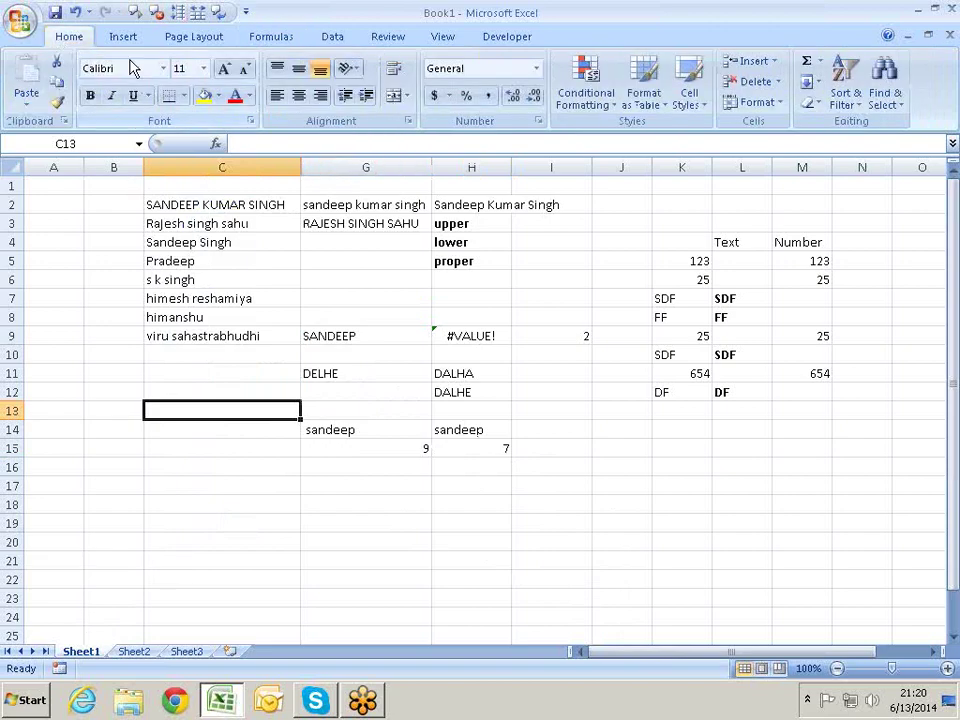
pyautogui.click(538, 121)
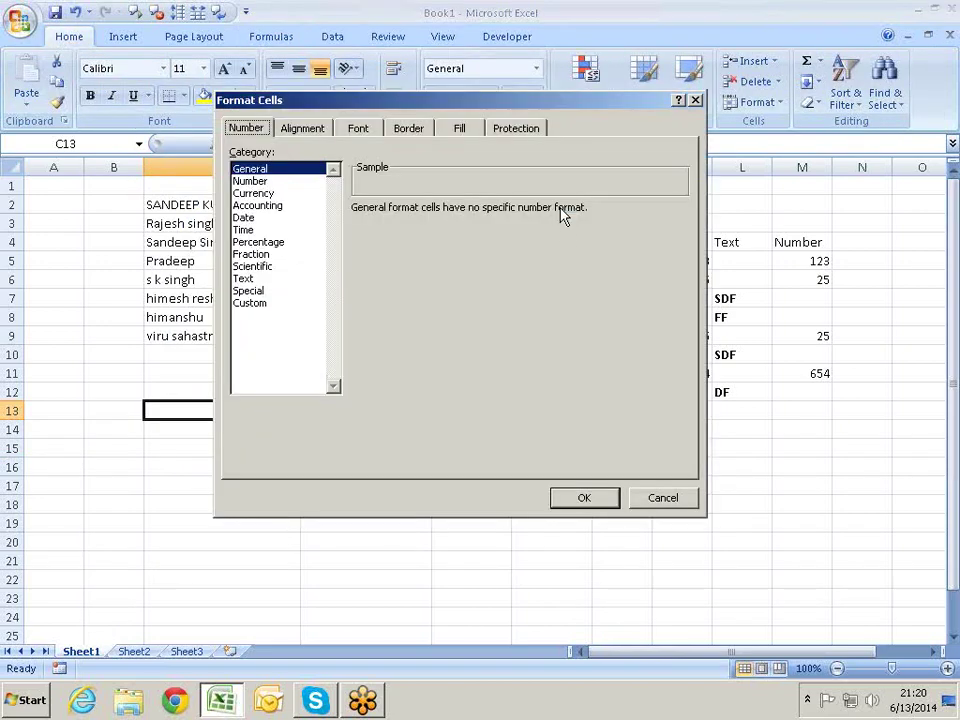
pyautogui.click(262, 304)
pyautogui.press('Escape')
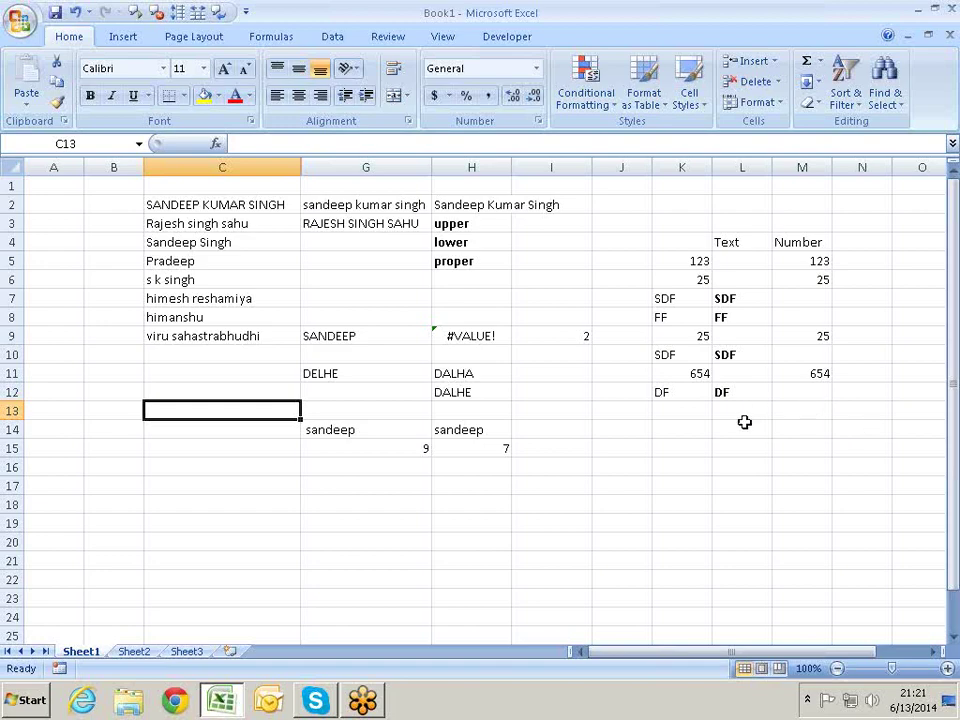
pyautogui.click(463, 500)
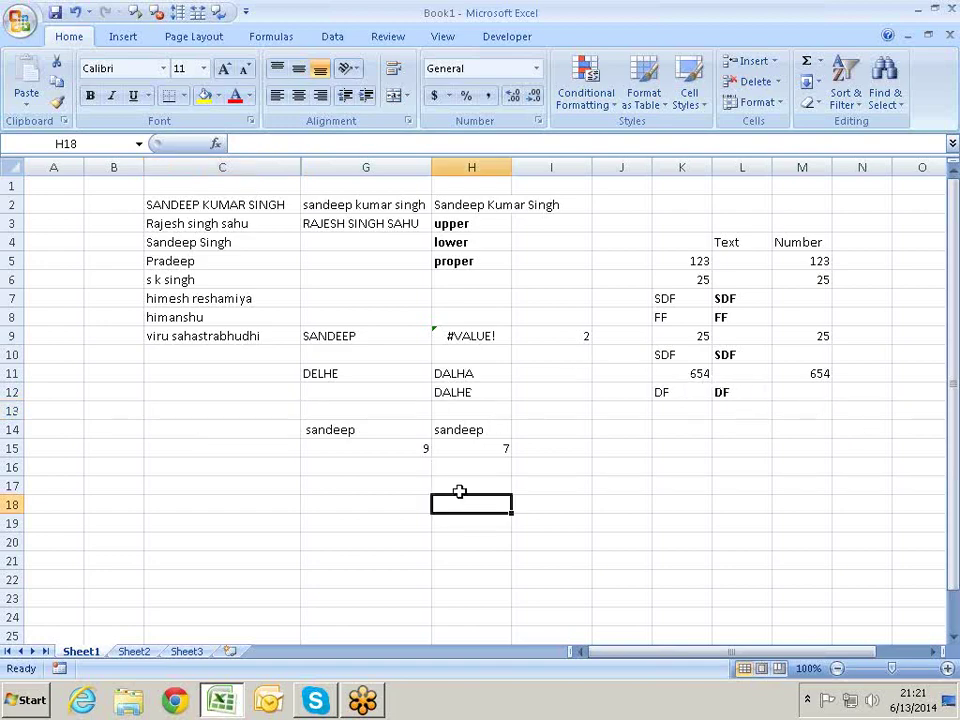
pyautogui.click(396, 484)
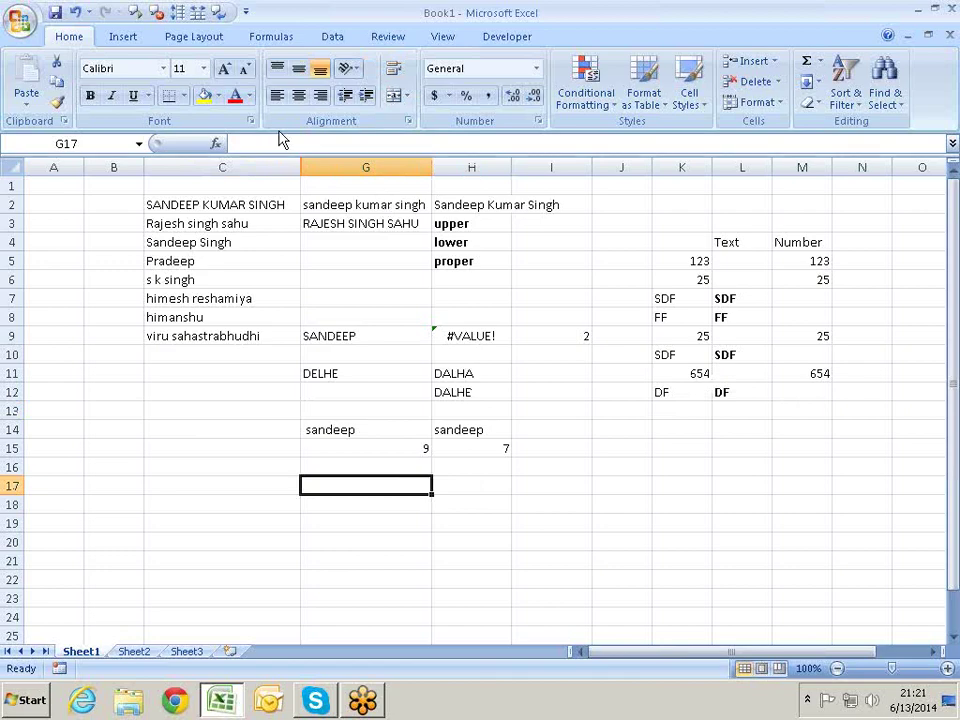
pyautogui.click(280, 40)
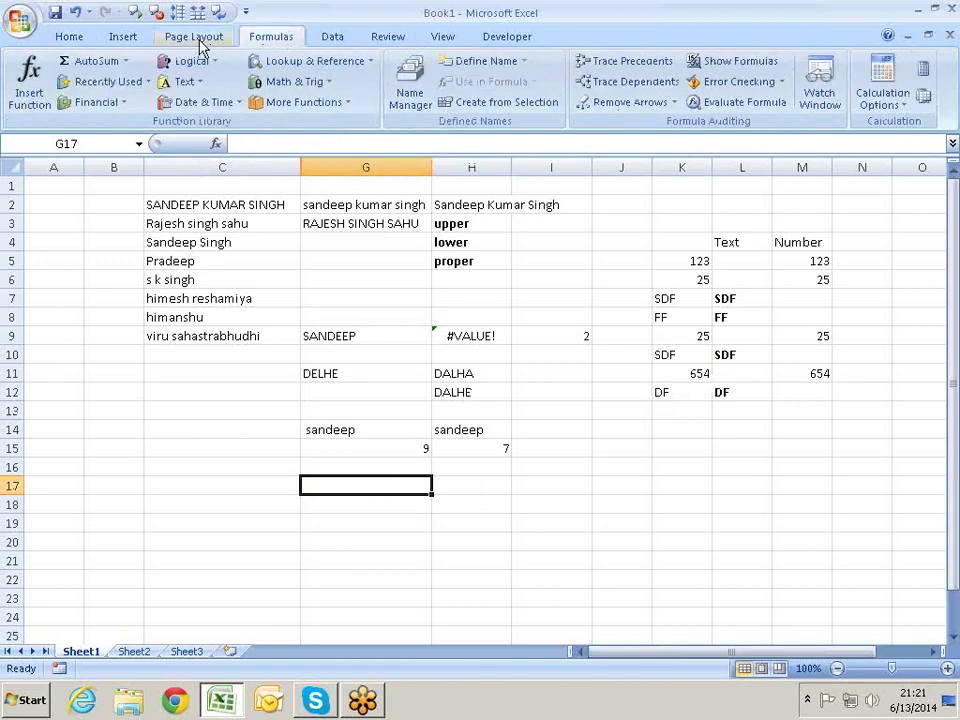
pyautogui.click(200, 40)
pyautogui.click(258, 38)
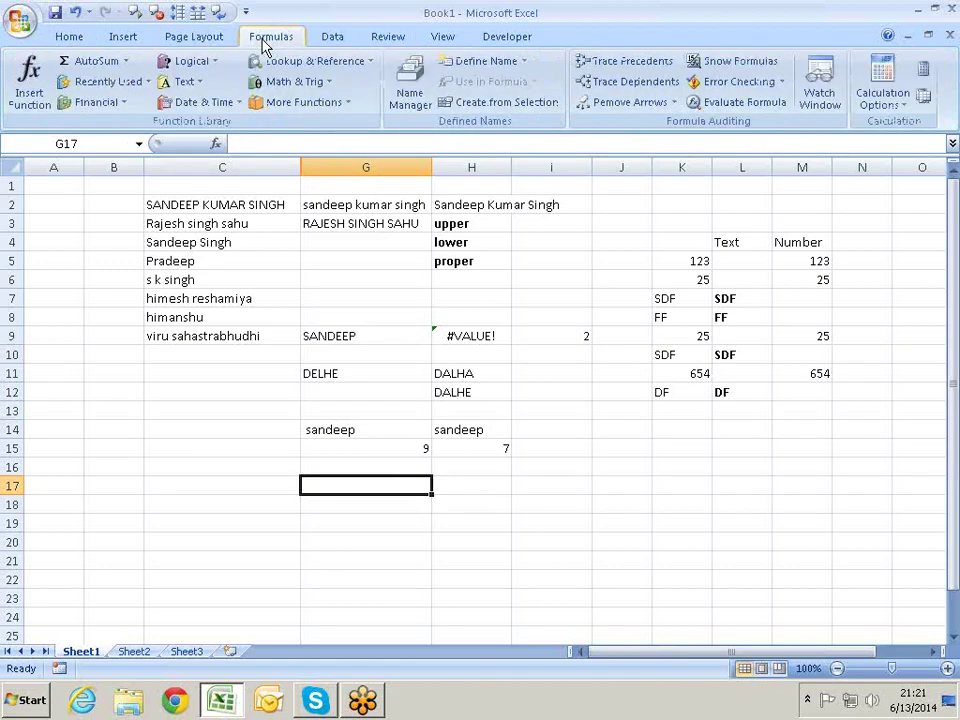
pyautogui.click(190, 82)
pyautogui.moveTo(300, 278); pyautogui.dragTo(317, 407)
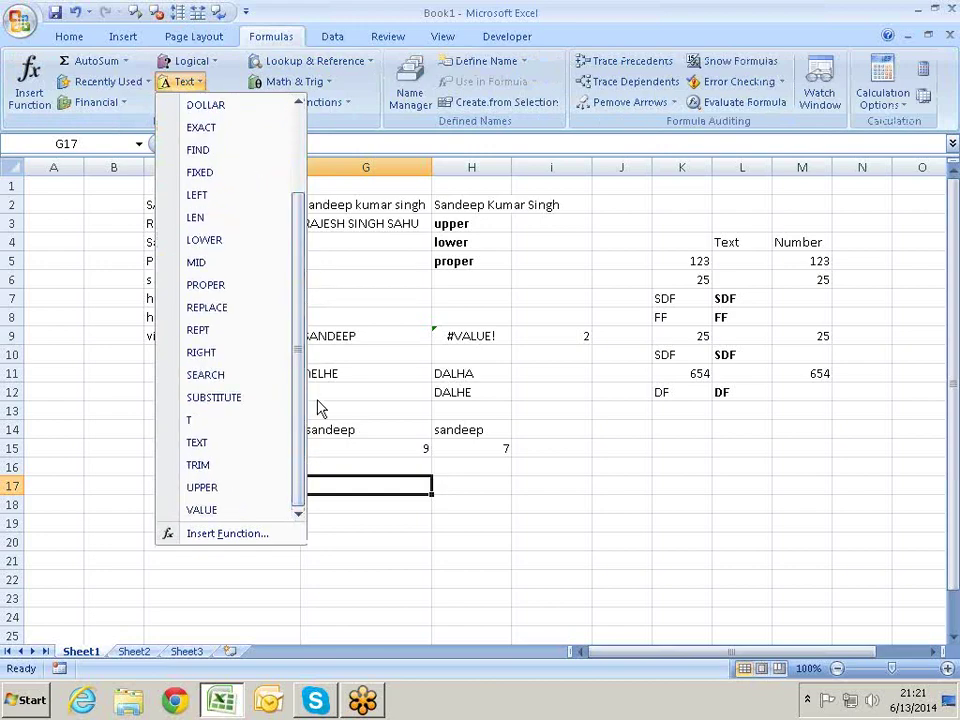
pyautogui.click(184, 82)
pyautogui.click(64, 36)
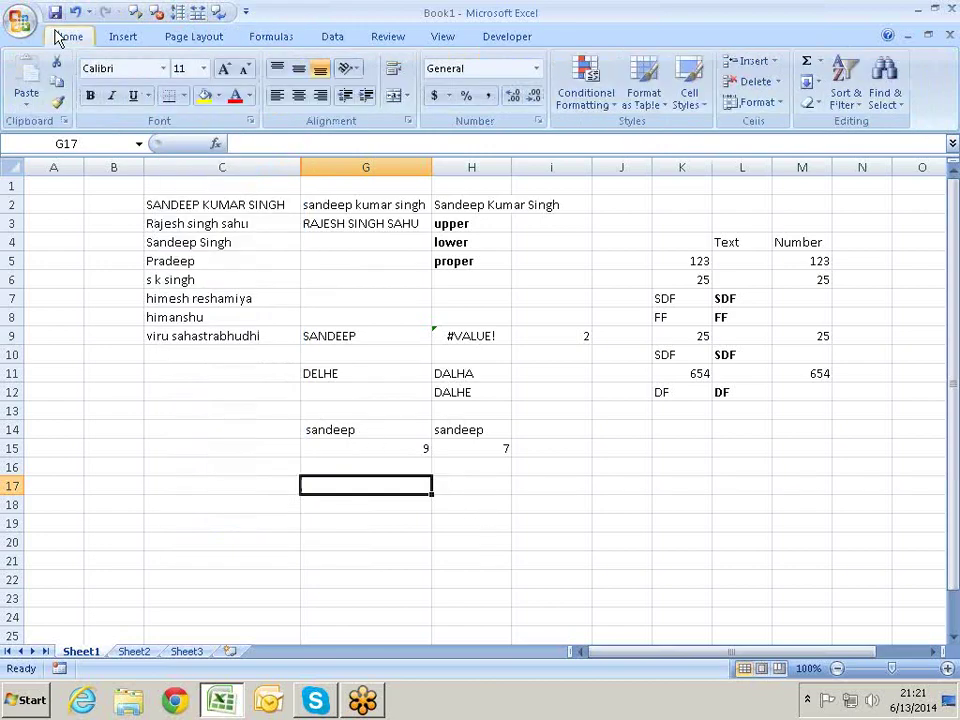
pyautogui.click(540, 121)
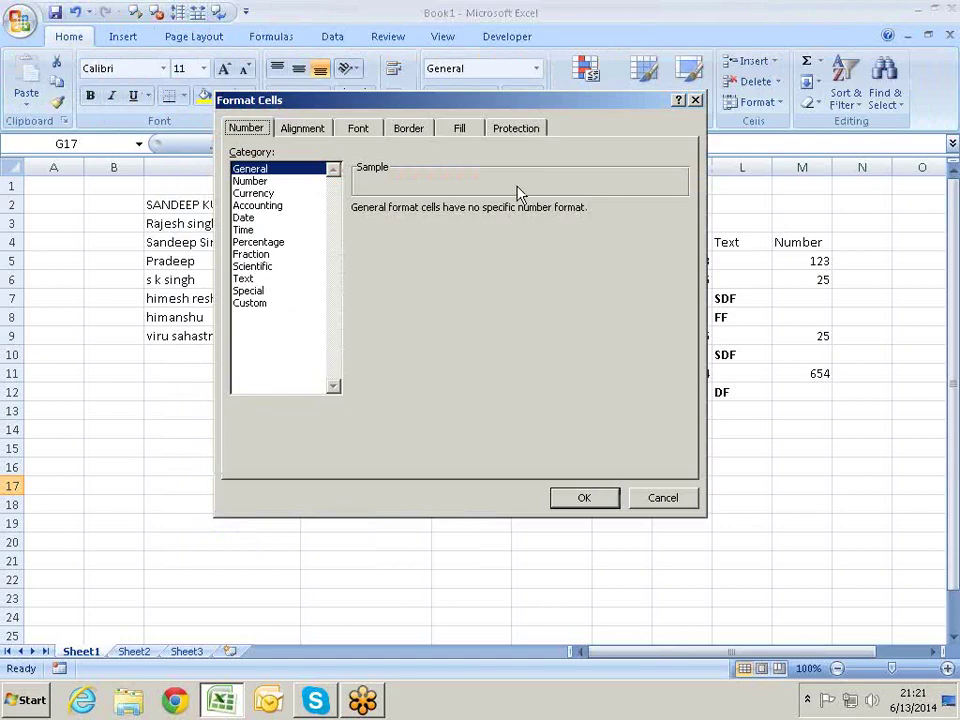
pyautogui.click(279, 304)
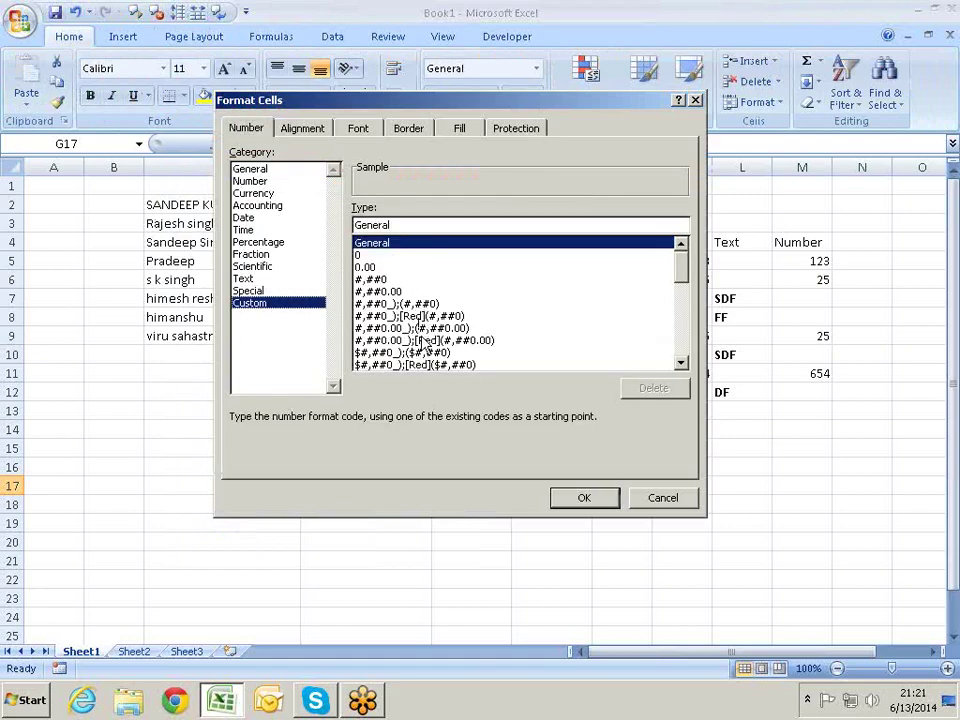
pyautogui.moveTo(680, 264); pyautogui.dragTo(683, 241)
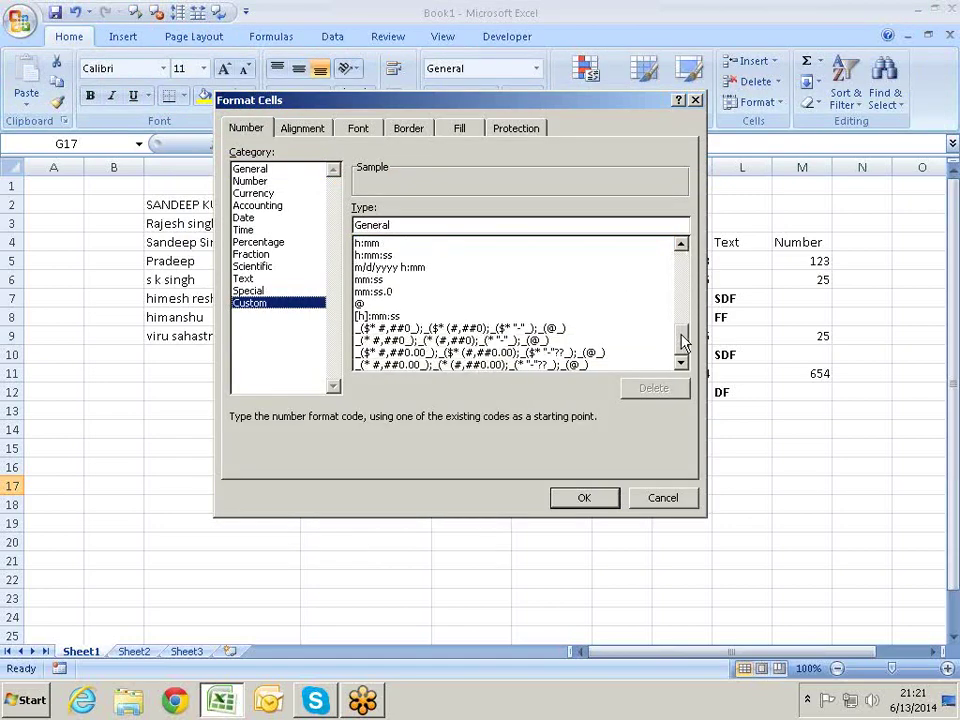
pyautogui.press('Escape')
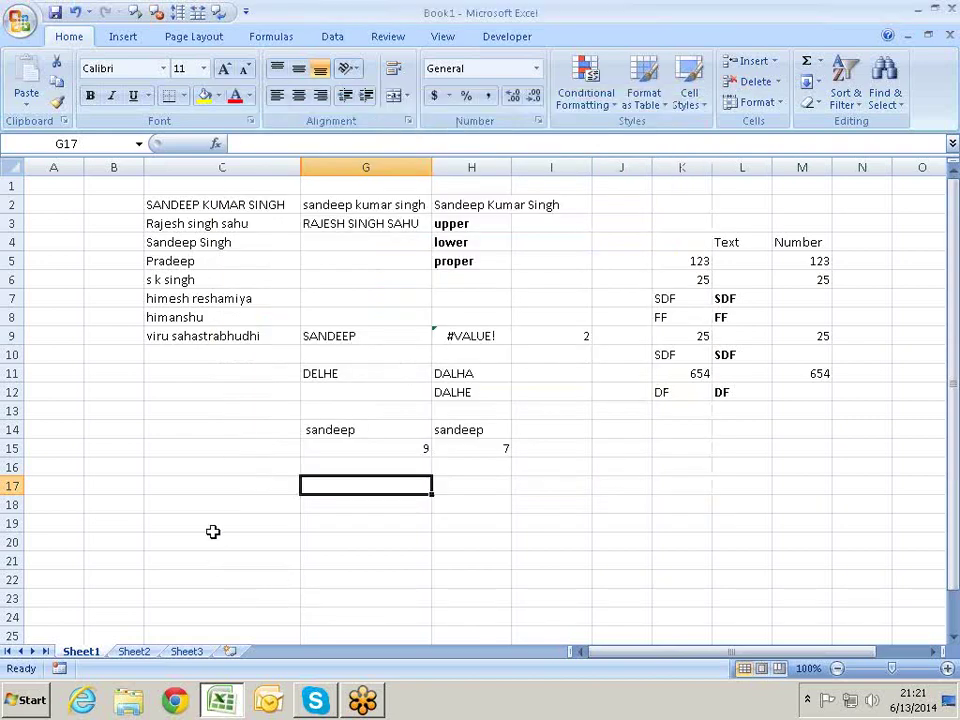
pyautogui.click(187, 484)
# - Stamp today's date 6/13/2014 in C17 and show it as 13-Jun-14 with =TEXT(C17,"dd-mmm-yy") in G17
pyautogui.hotkey('ctrl', ';')
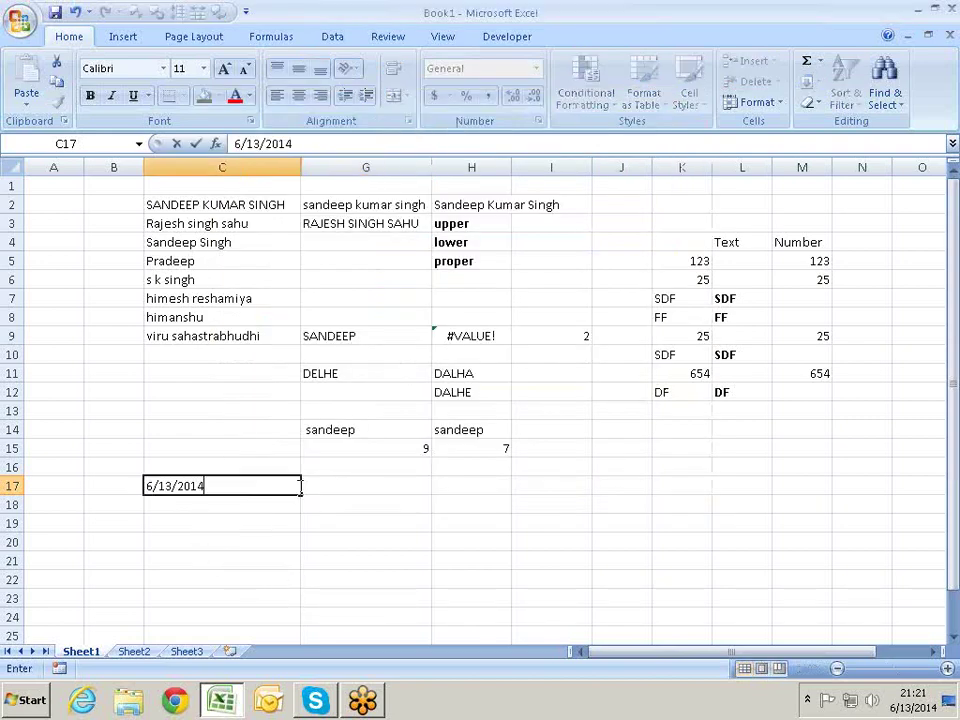
pyautogui.press('Return')
pyautogui.click(303, 484)
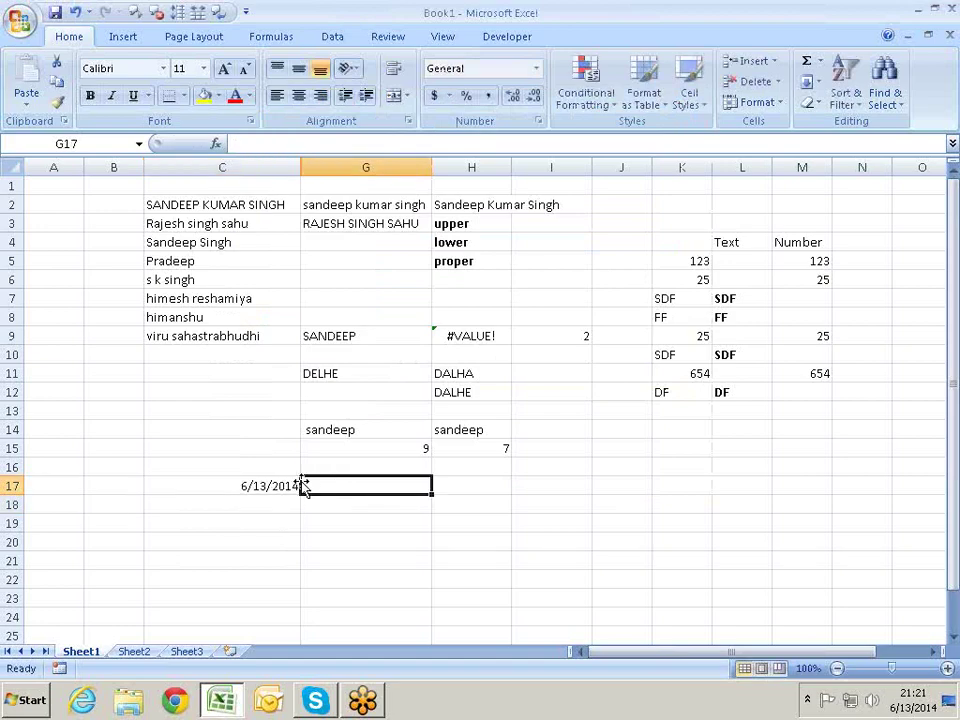
pyautogui.write('=t')
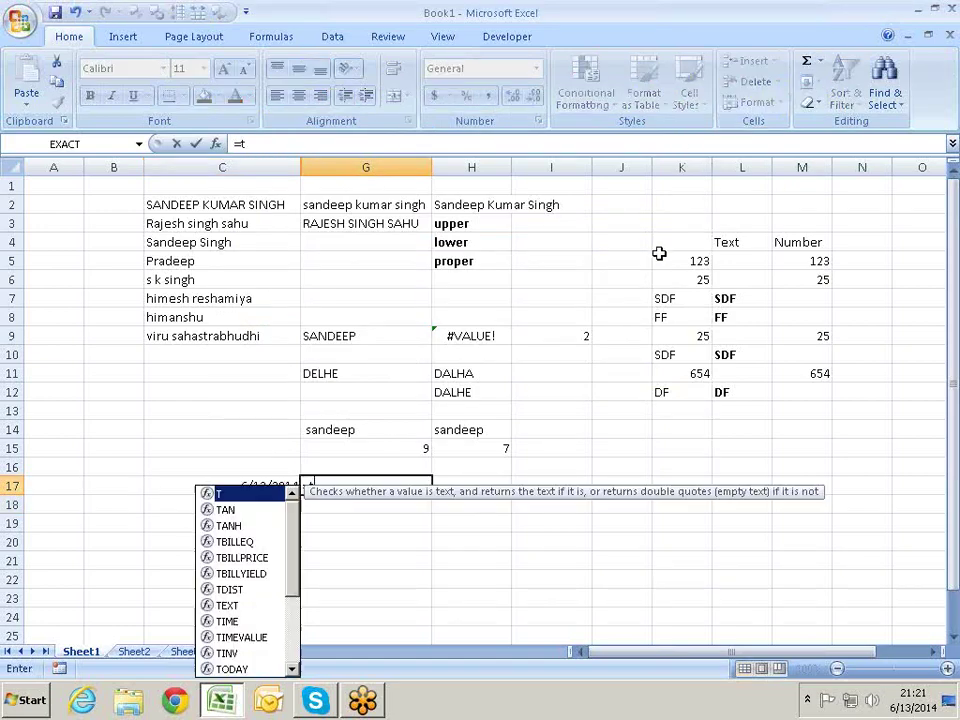
pyautogui.write('e')
pyautogui.press('Tab')
pyautogui.press('Left')
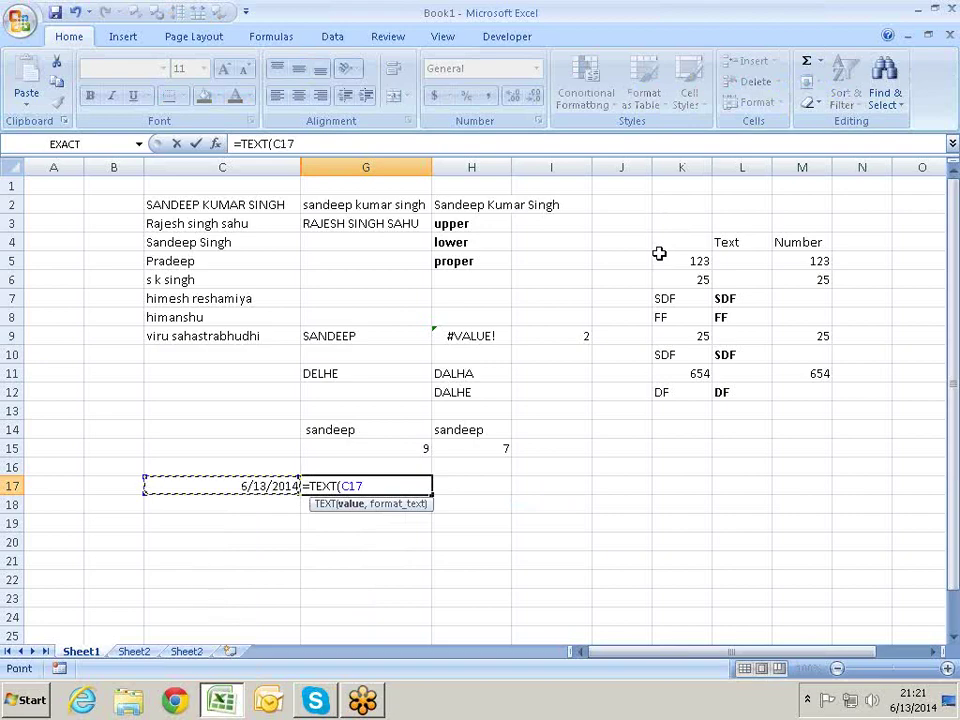
pyautogui.write(',"')
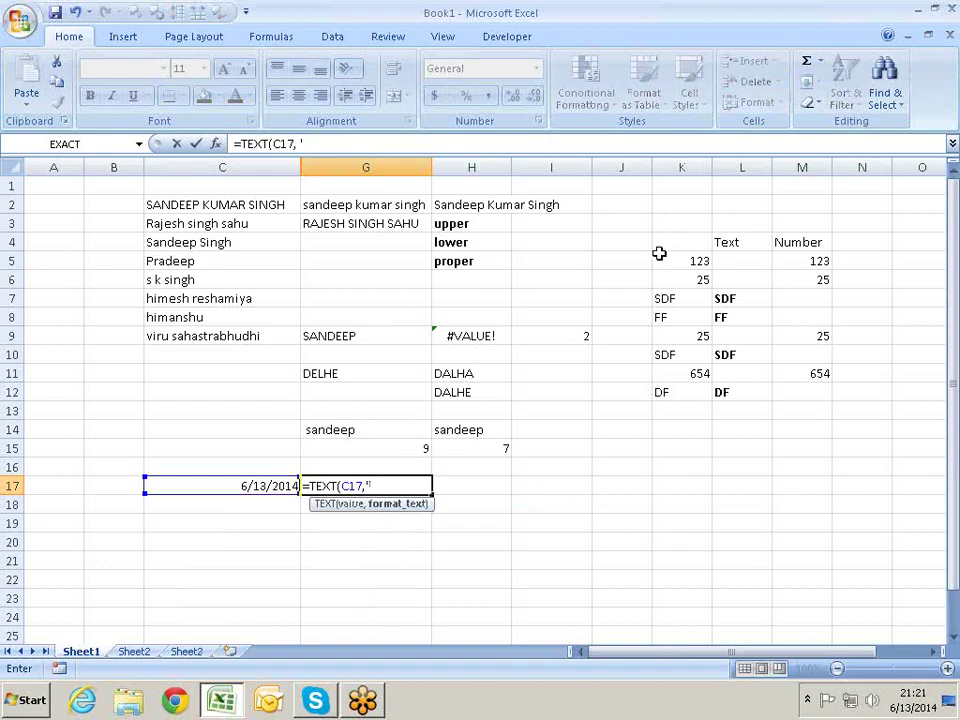
pyautogui.write('dd-')
pyautogui.write('mmm')
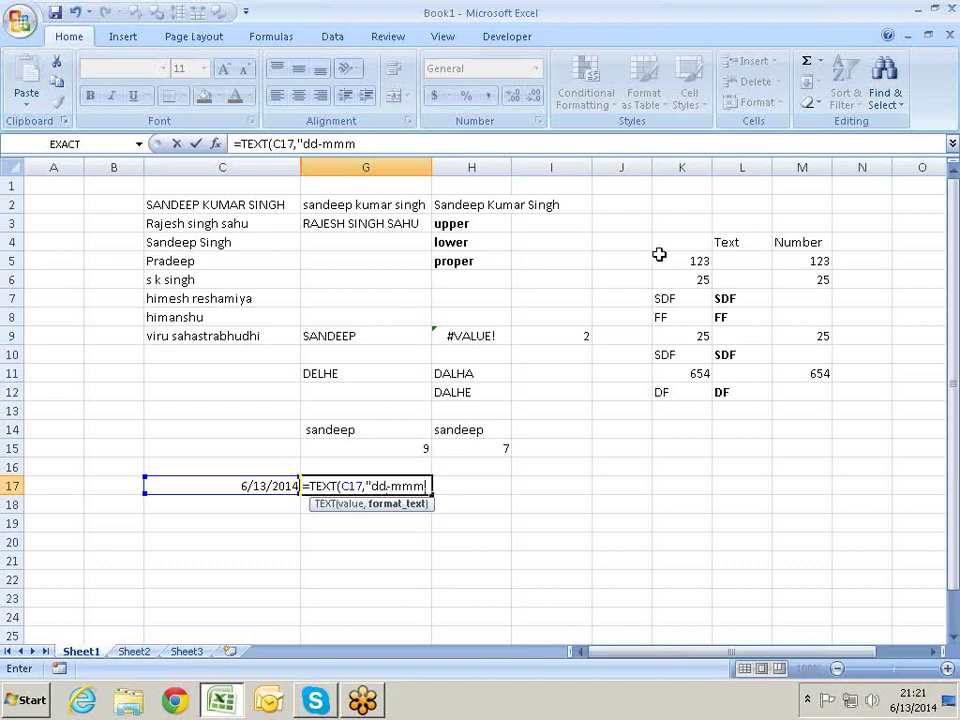
pyautogui.write('-yy"')
pyautogui.write(')')
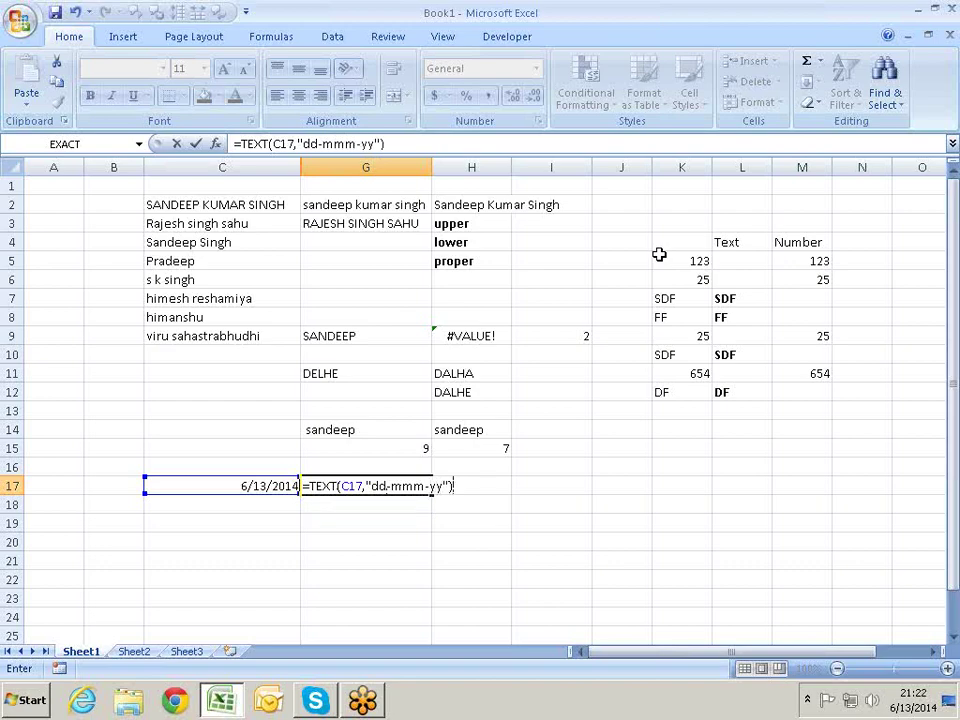
pyautogui.press('Return')
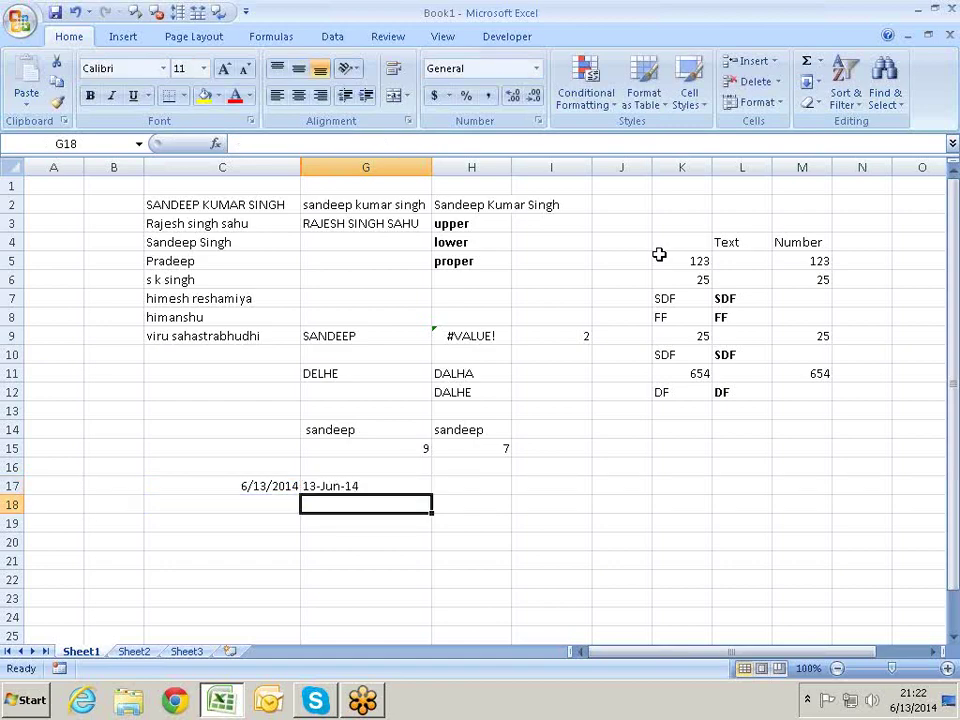
pyautogui.press('Up')
pyautogui.press('Left')
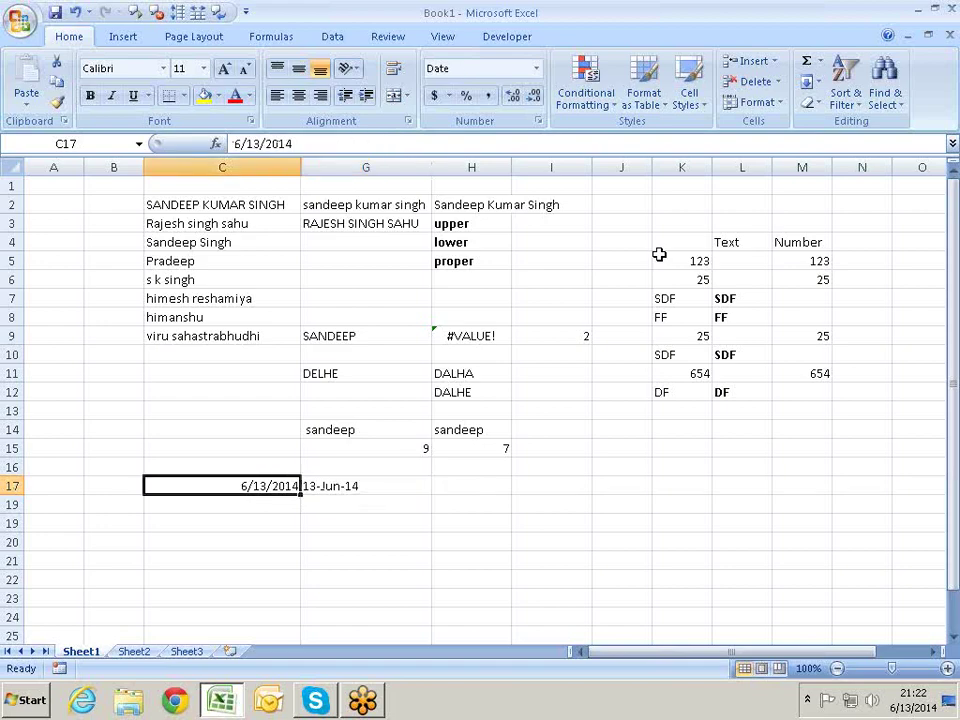
# - Paste the 13-Jun-14 result from G17 into I17 as a plain value
pyautogui.press('Right')
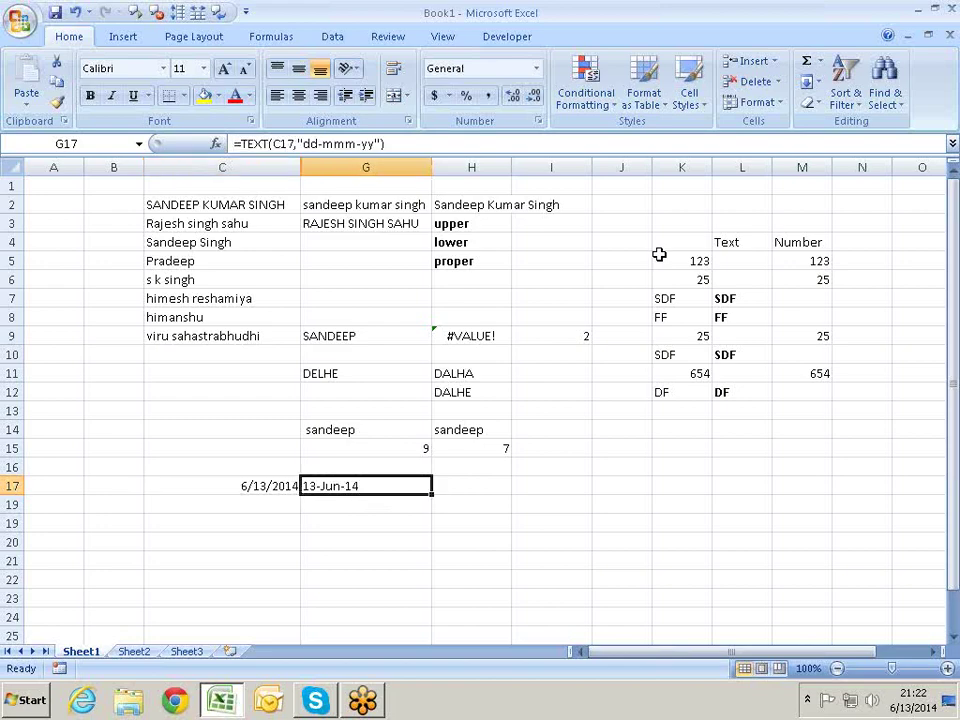
pyautogui.press('F2')
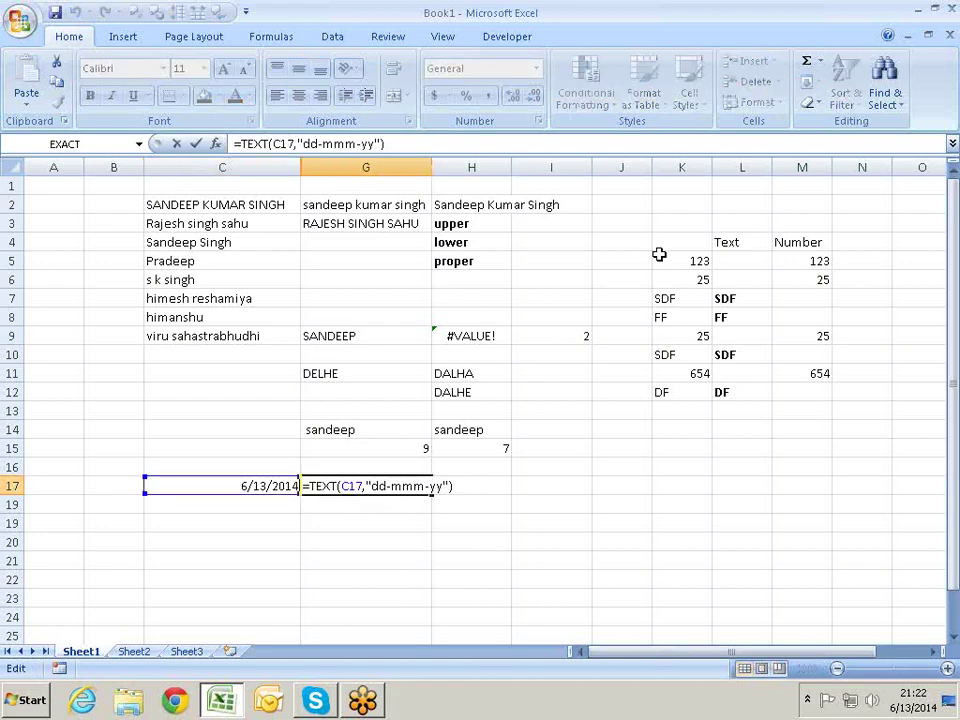
pyautogui.press('Return')
pyautogui.press('Up')
pyautogui.hotkey('ctrl', 'c')
pyautogui.press('Right')
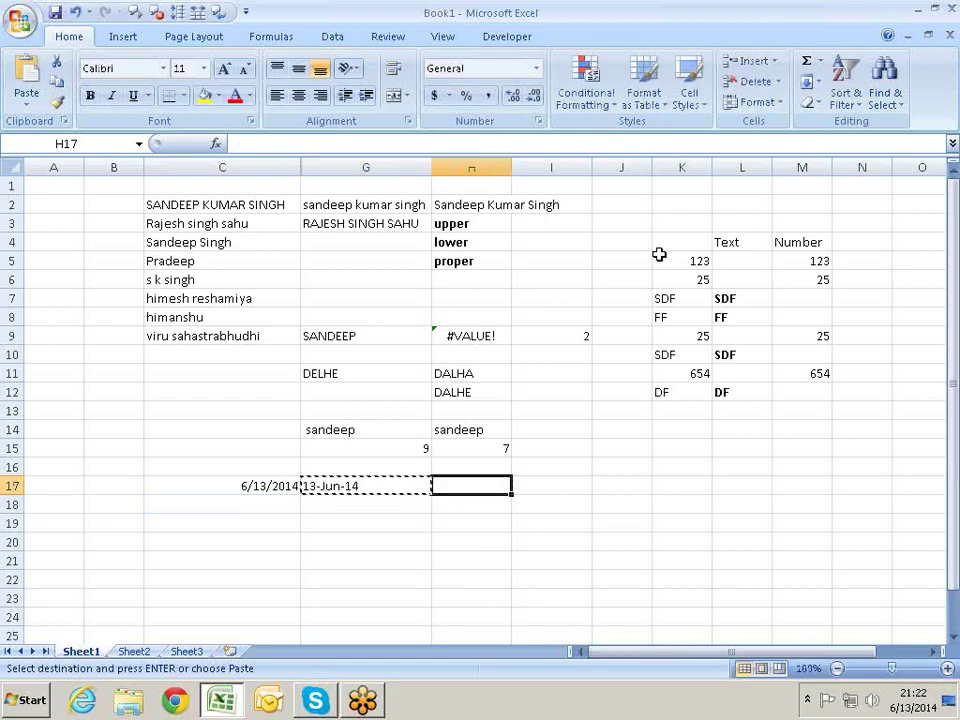
pyautogui.press('Right')
pyautogui.hotkey('alt', 'e')
pyautogui.press('s')
pyautogui.press('v')
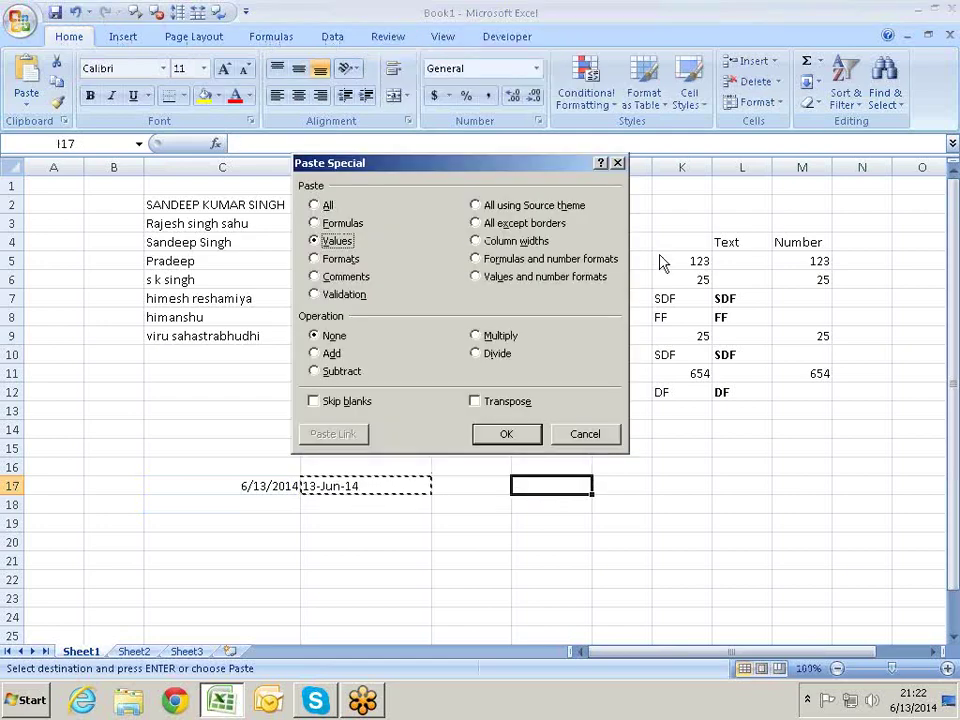
pyautogui.press('Return')
pyautogui.press('Escape')
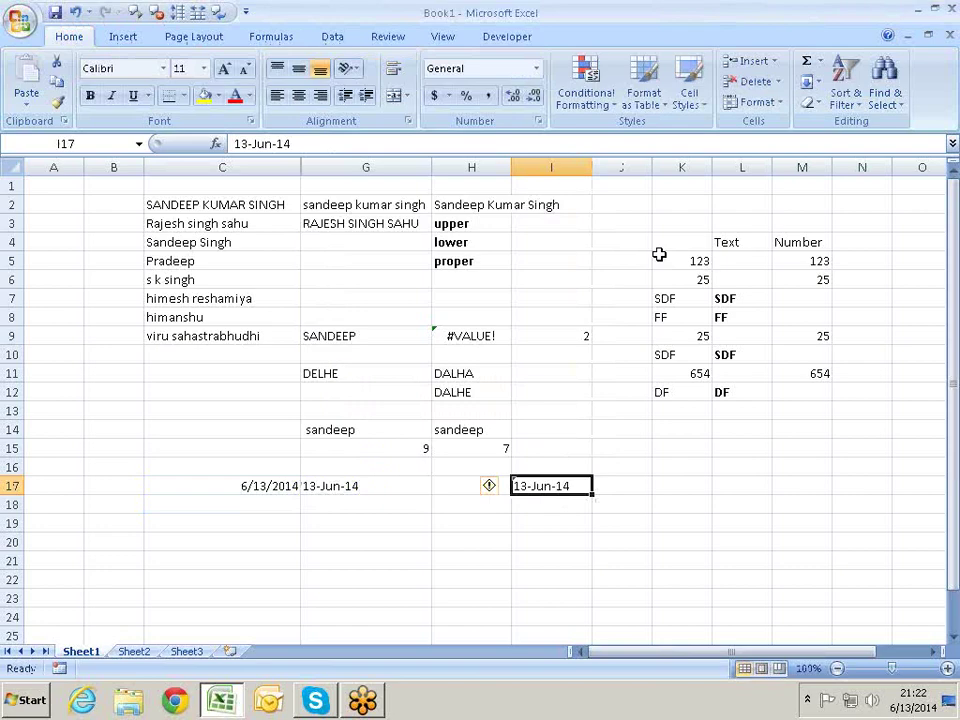
# - Re-enter I17 so it becomes a date, then clear I17
pyautogui.press('F2')
pyautogui.press('Return')
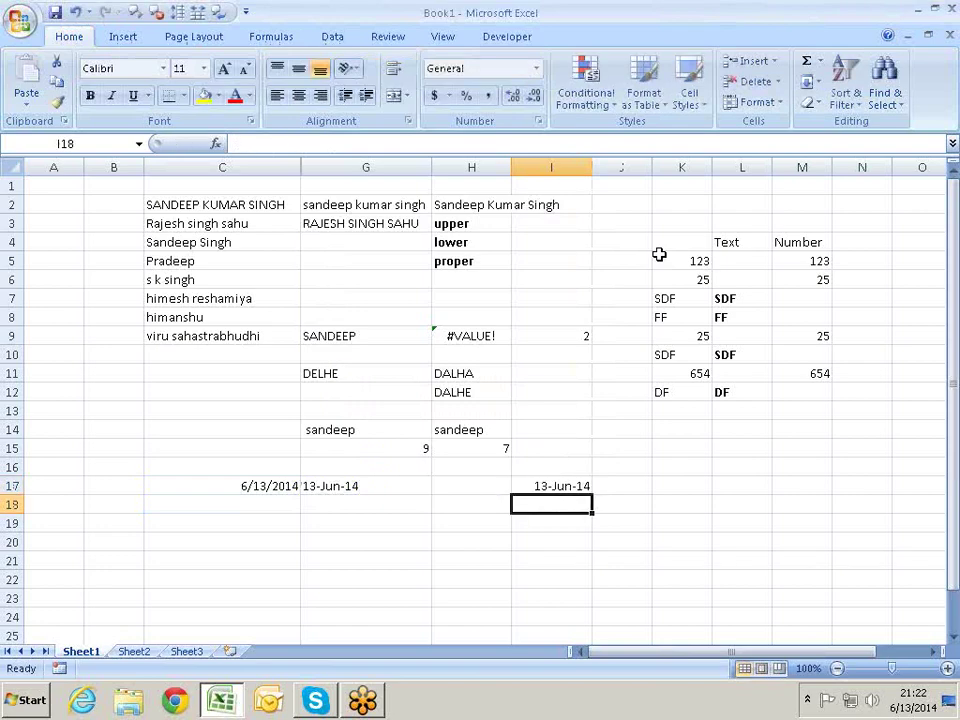
pyautogui.press('Up')
pyautogui.press('Delete')
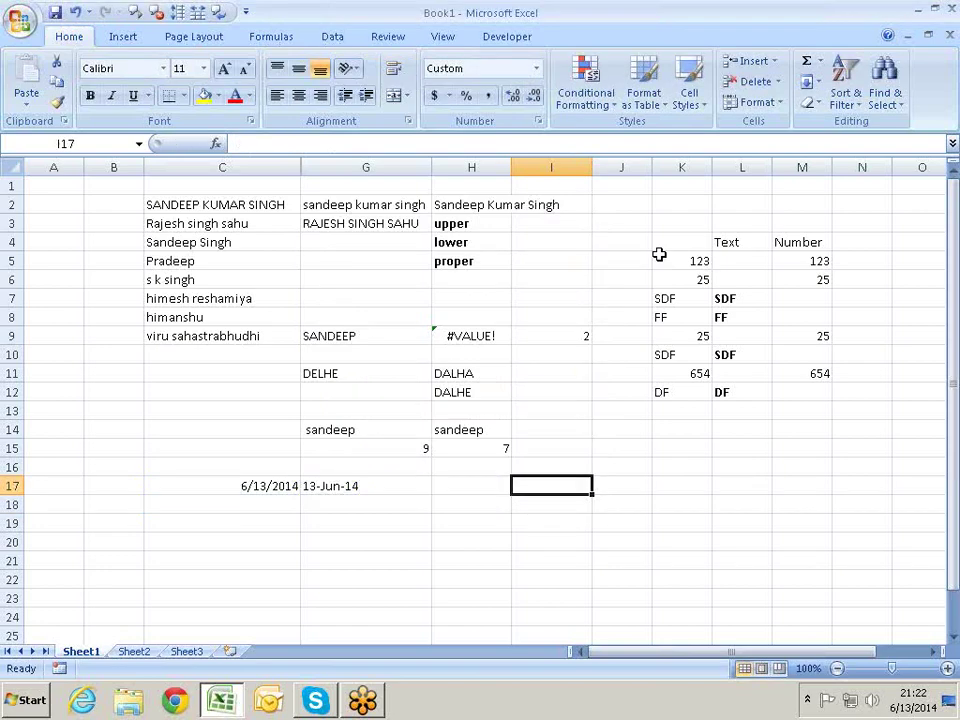
pyautogui.press('Left')
pyautogui.press('Left')
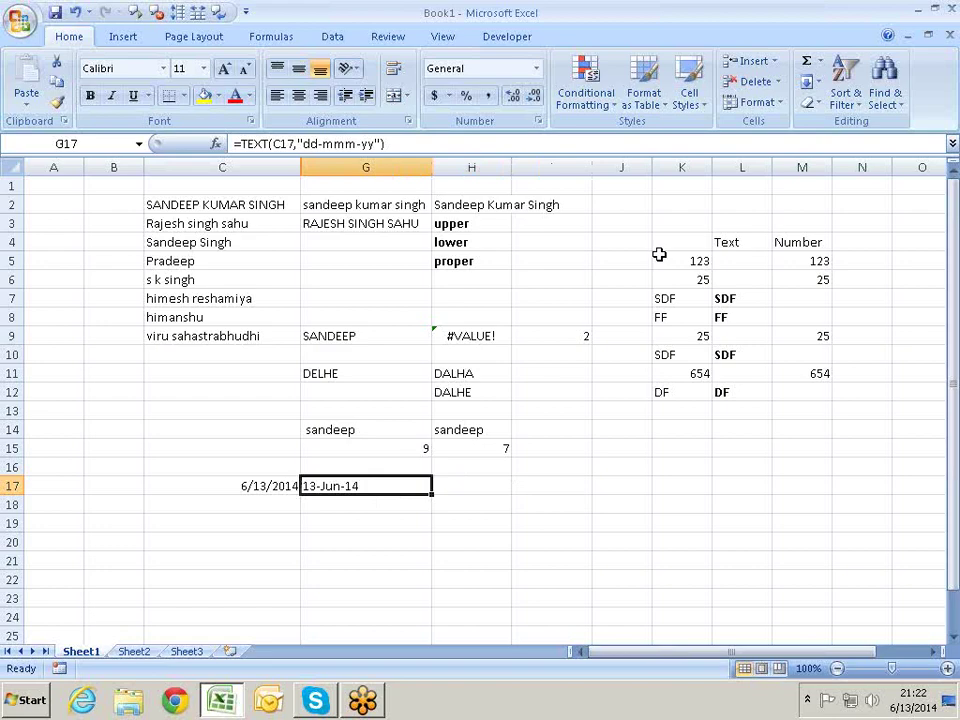
# - Clear the date and its TEXT result from C17:G17
pyautogui.press('Left')
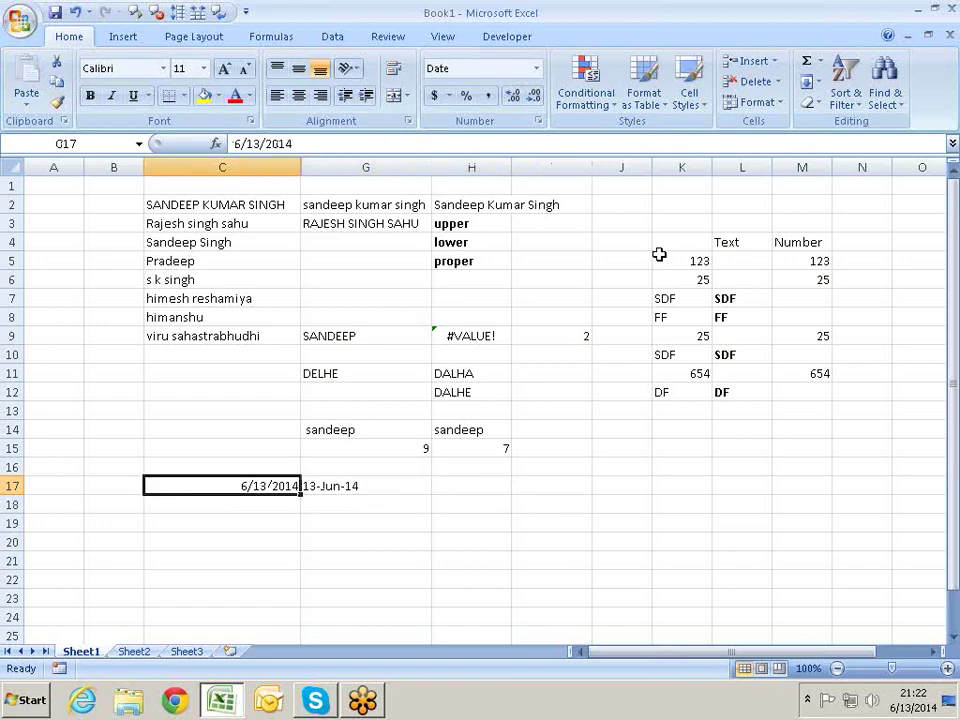
pyautogui.hotkey('shift', 'Right')
pyautogui.press('Delete')
pyautogui.press('Left')
pyautogui.press('Right')
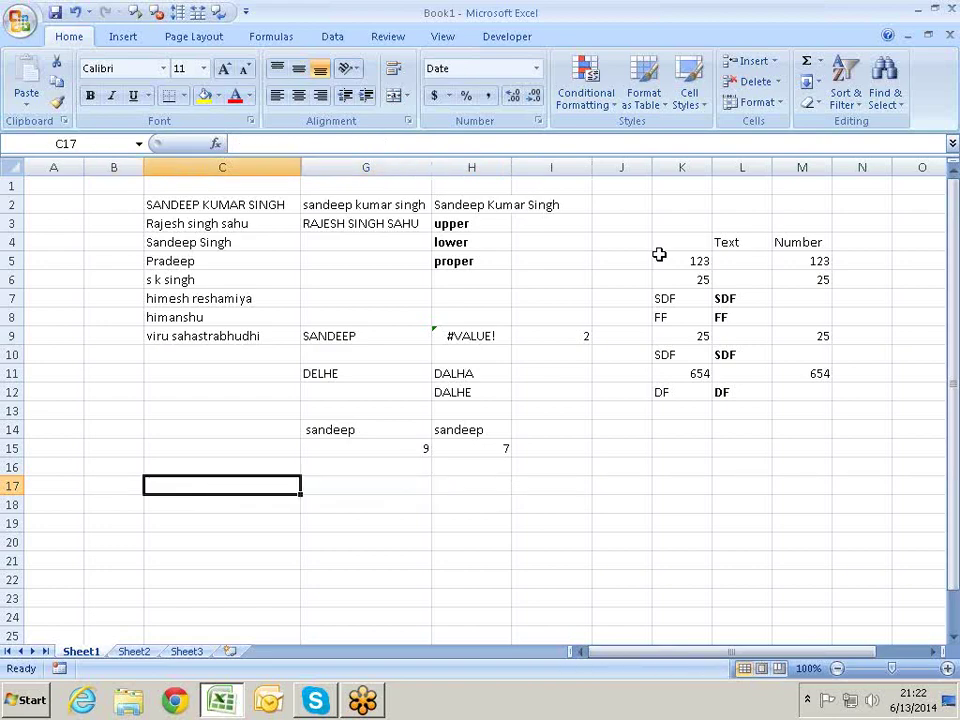
# - On Sheet2, enter the ch.number heading and text entries '002340 and '000023 in A1:A3
pyautogui.click(134, 652)
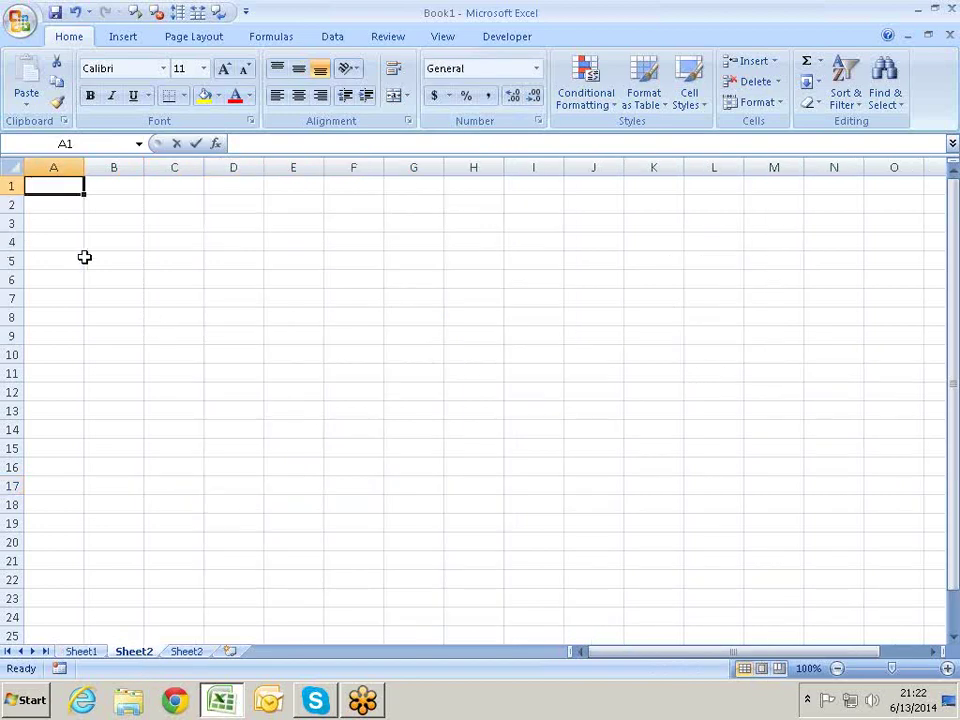
pyautogui.write('ch.n')
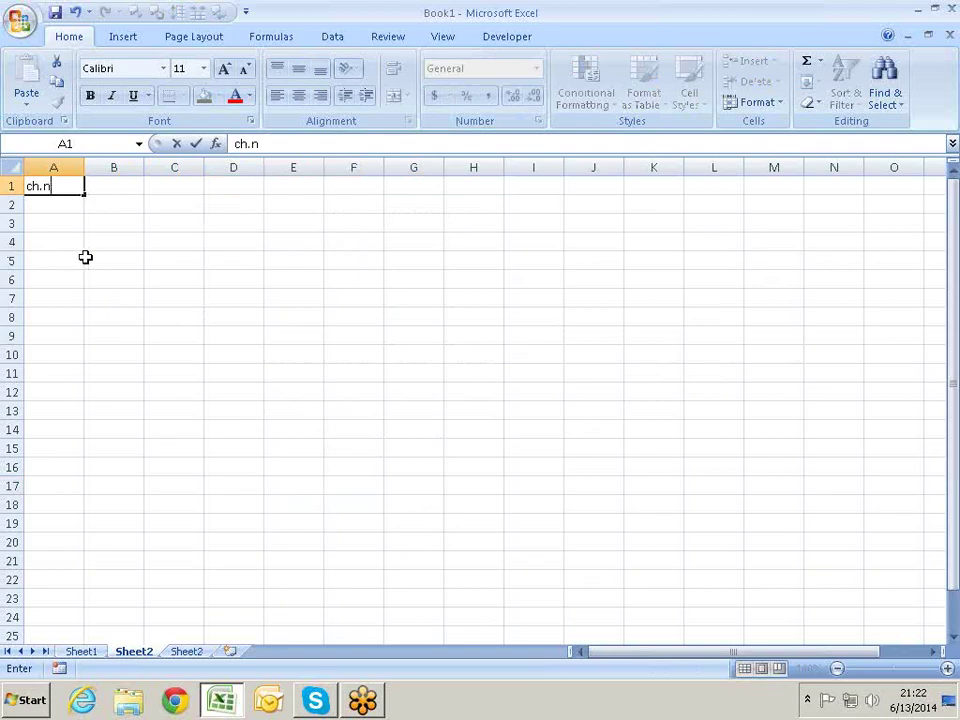
pyautogui.write('uj')
pyautogui.write('mber')
pyautogui.press('Return')
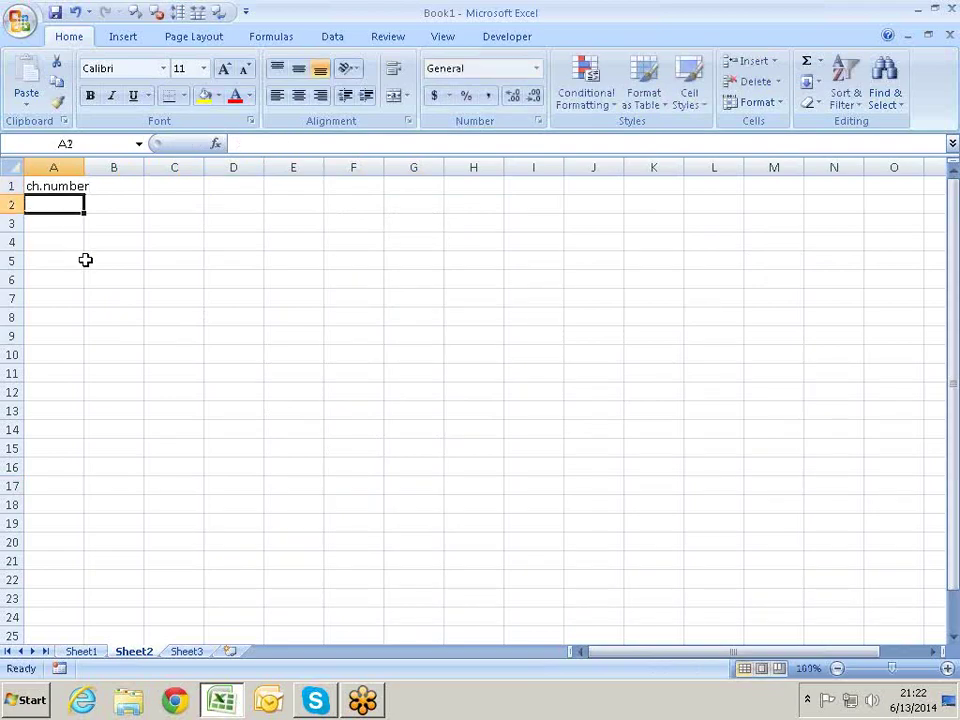
pyautogui.write("'002340")
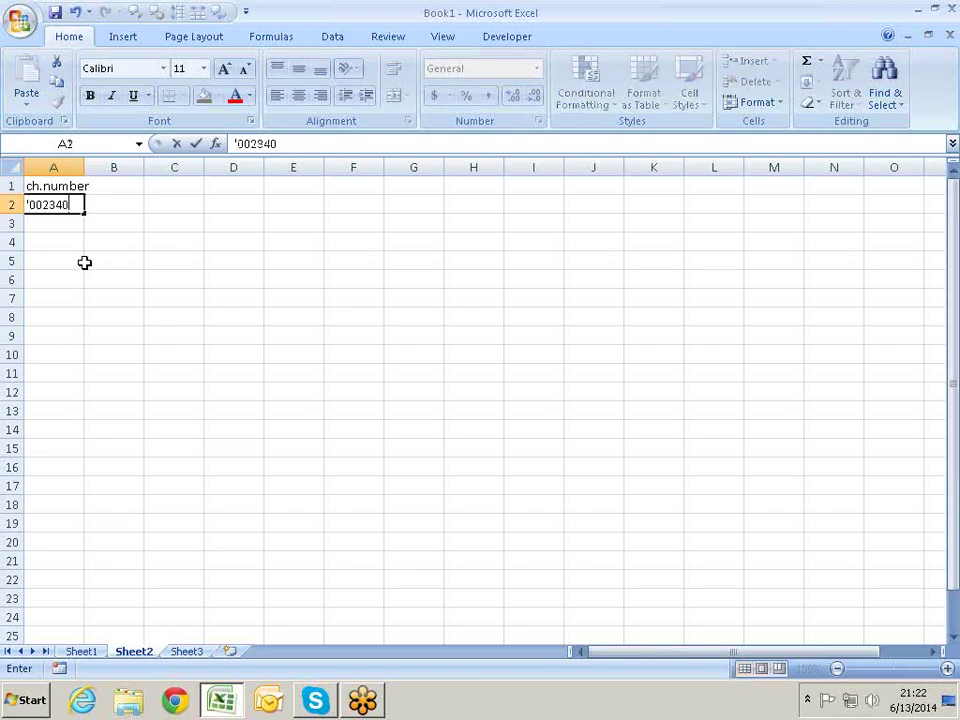
pyautogui.press('Return')
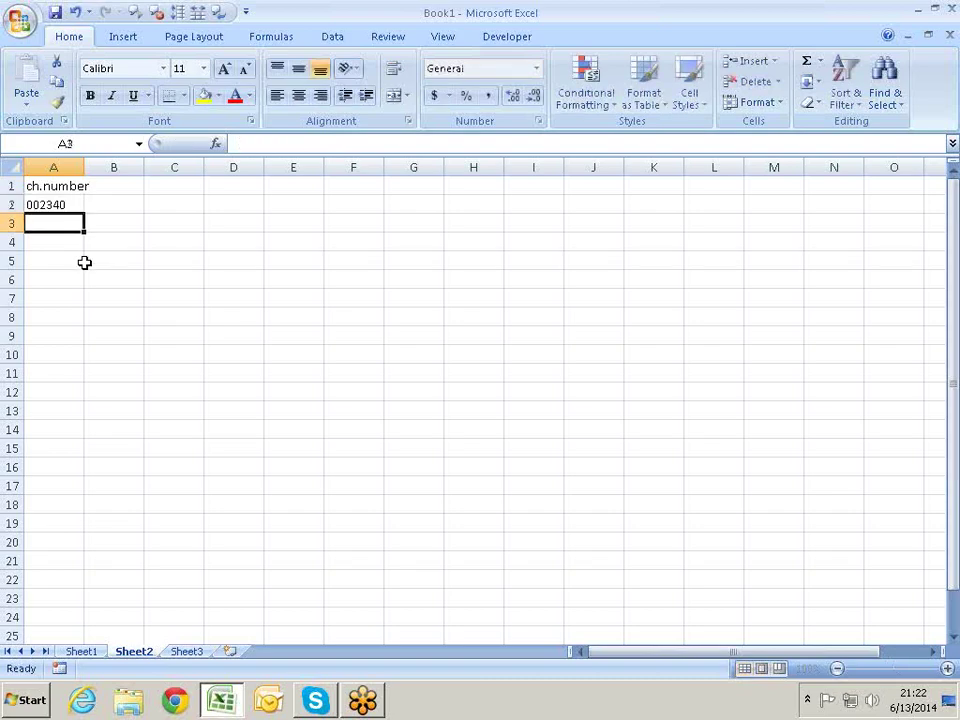
pyautogui.write("'")
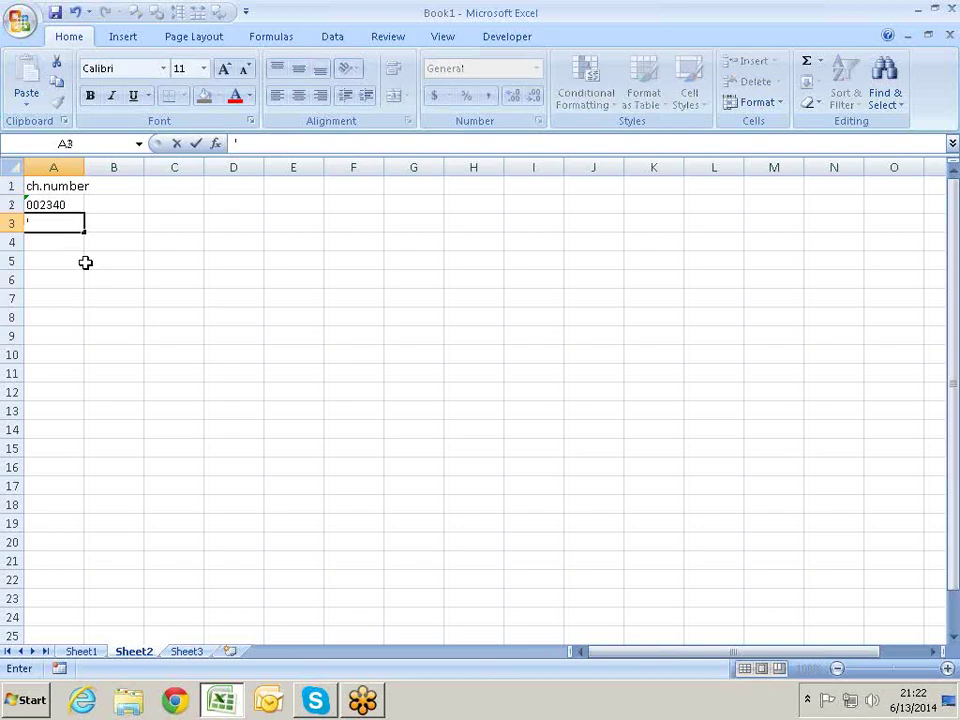
pyautogui.write('0000')
pyautogui.write('23')
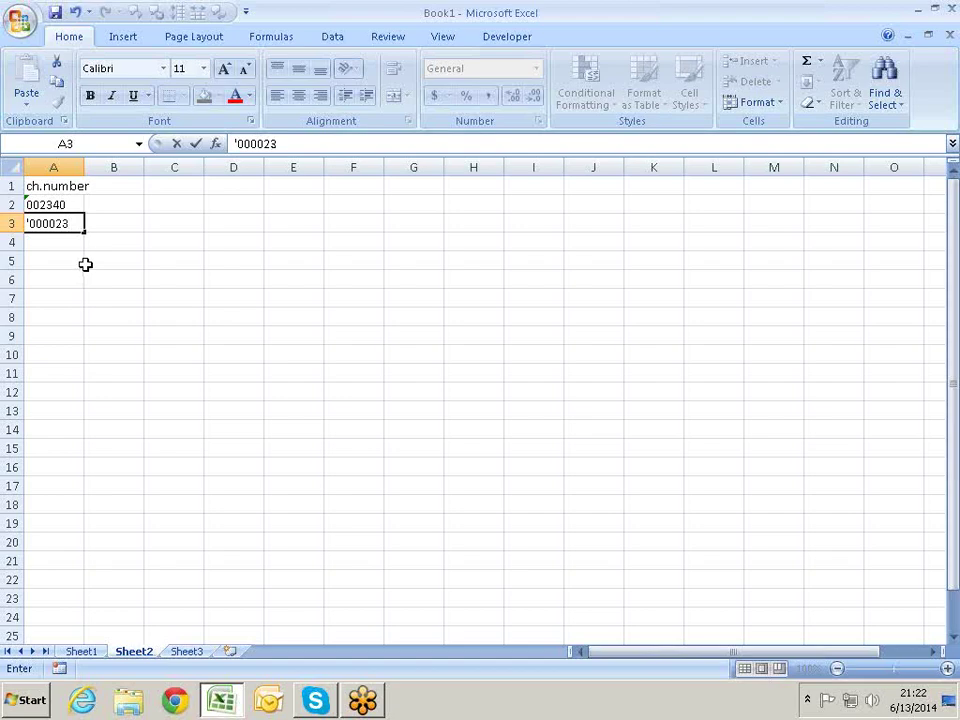
pyautogui.press('Return')
# - Convert the text entries in A2:A3 to real numbers
pyautogui.press('Up')
pyautogui.press('Up')
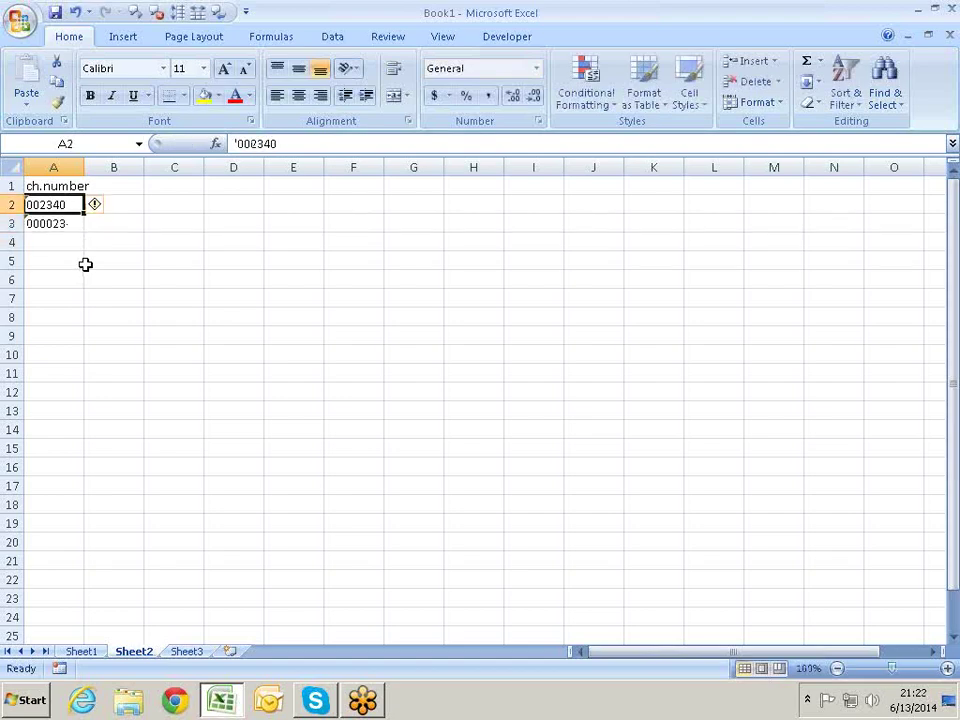
pyautogui.moveTo(32, 204); pyautogui.dragTo(43, 220)
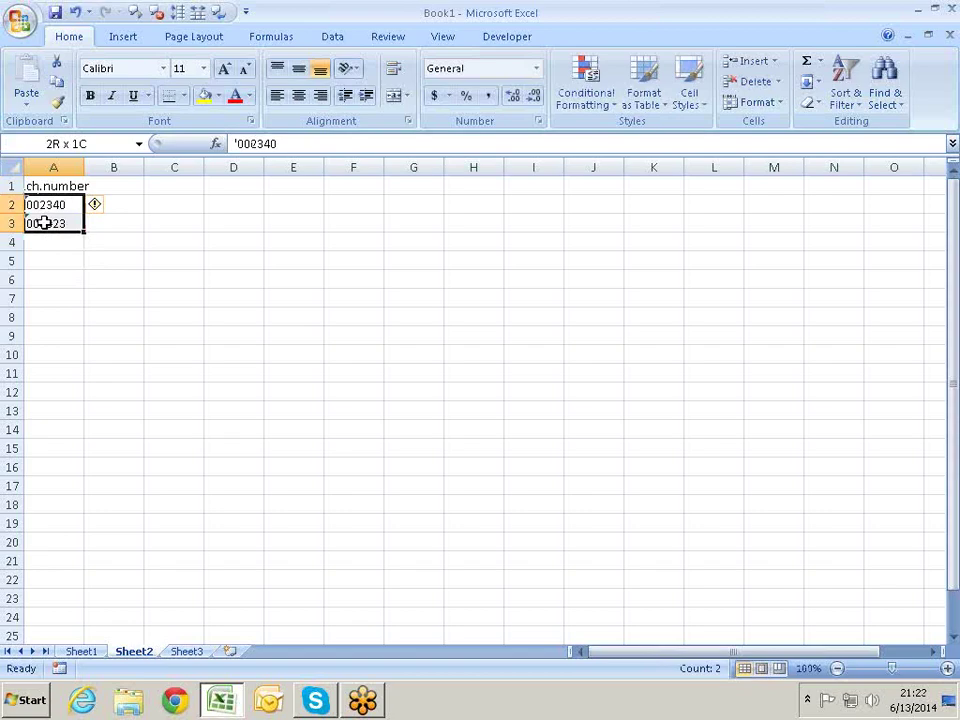
pyautogui.click(109, 207)
pyautogui.click(150, 255)
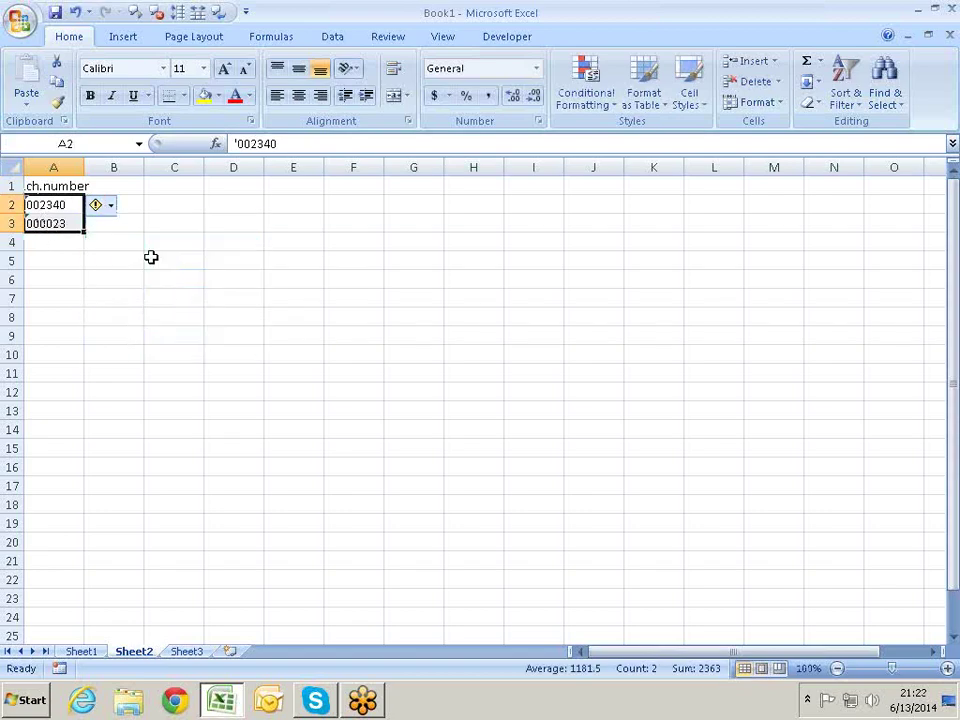
pyautogui.click(274, 295)
pyautogui.click(139, 202)
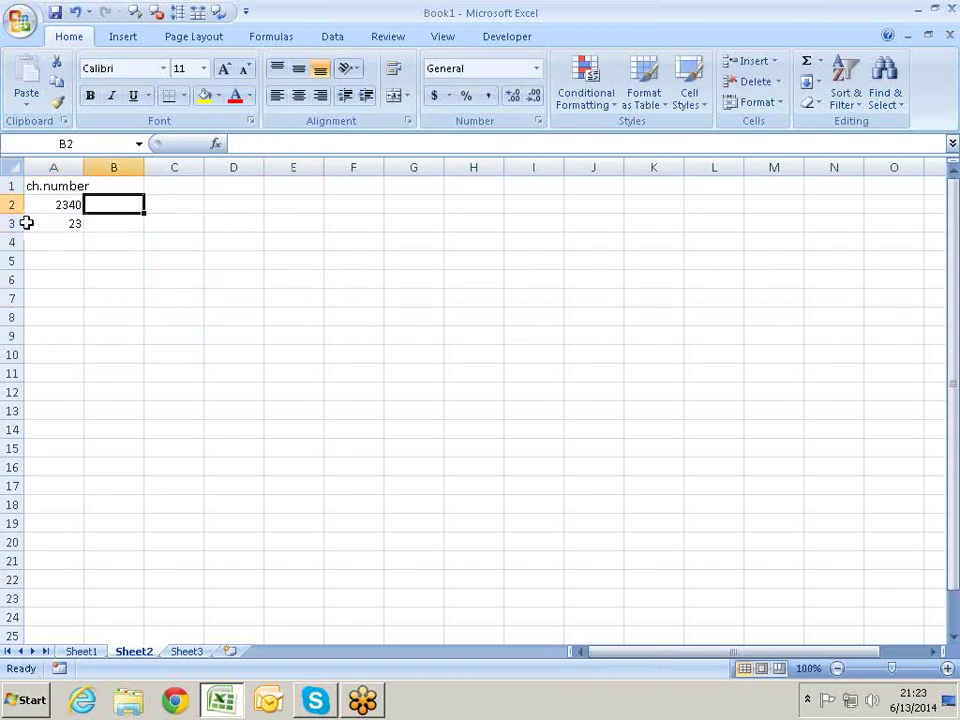
# - Apply custom format 000000 to A2:A3 so they display 002340 and 000023
pyautogui.moveTo(43, 204); pyautogui.dragTo(75, 222)
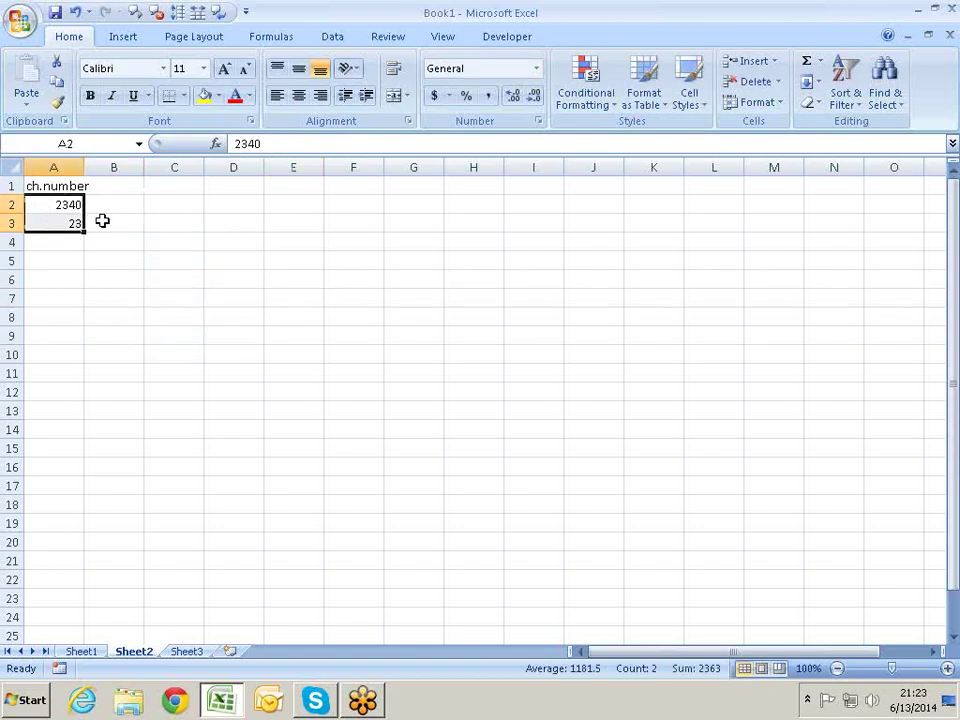
pyautogui.click(538, 121)
pyautogui.click(250, 303)
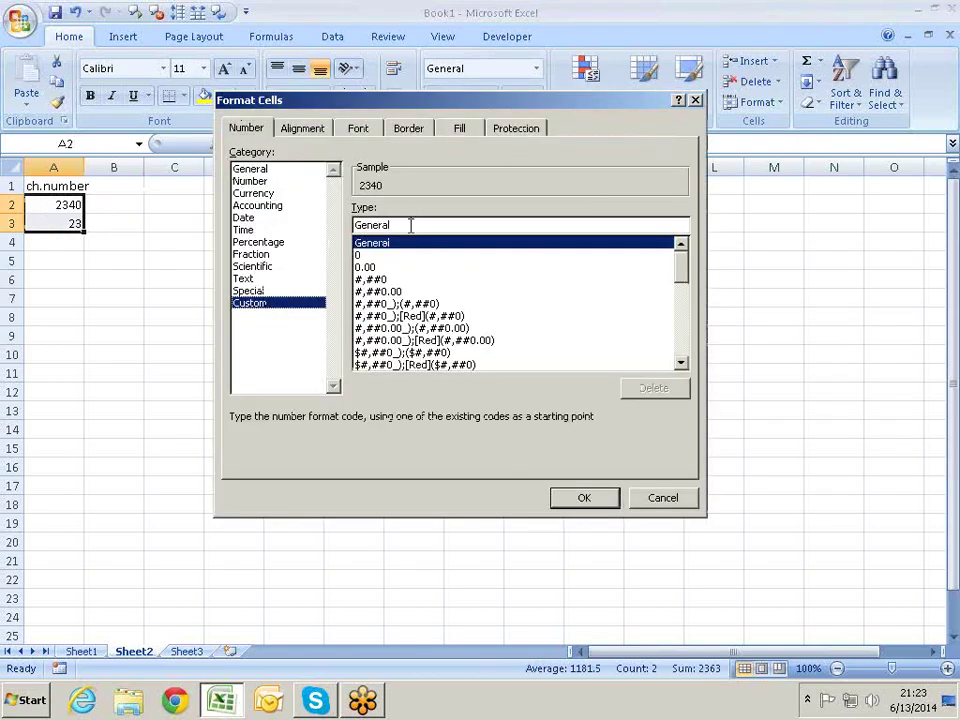
pyautogui.moveTo(396, 224); pyautogui.dragTo(228, 213)
pyautogui.write('0000')
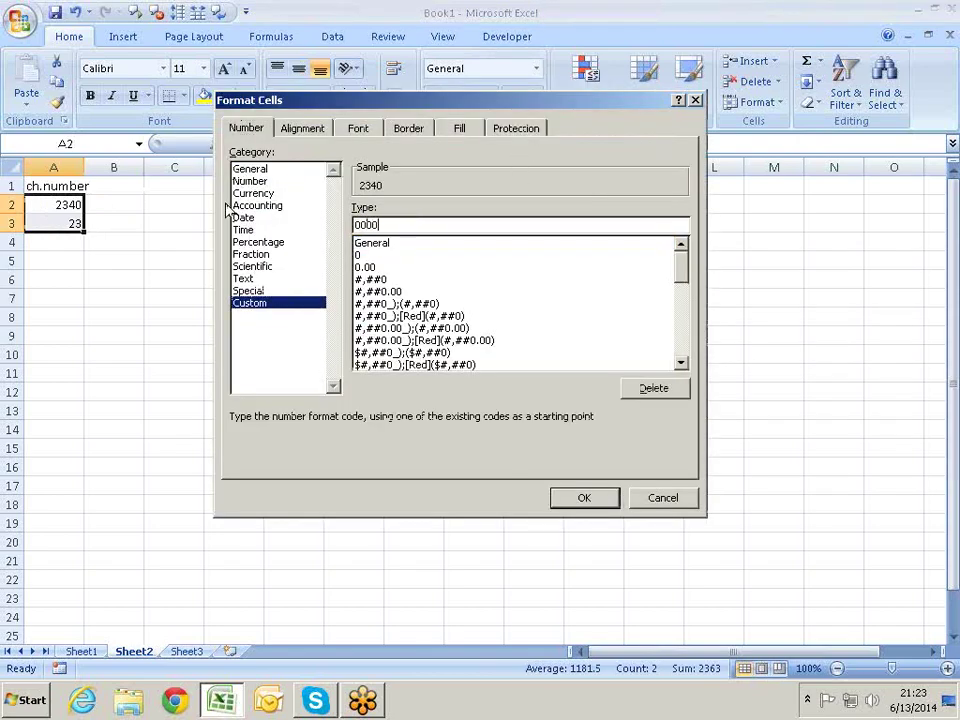
pyautogui.write('00')
pyautogui.press('Return')
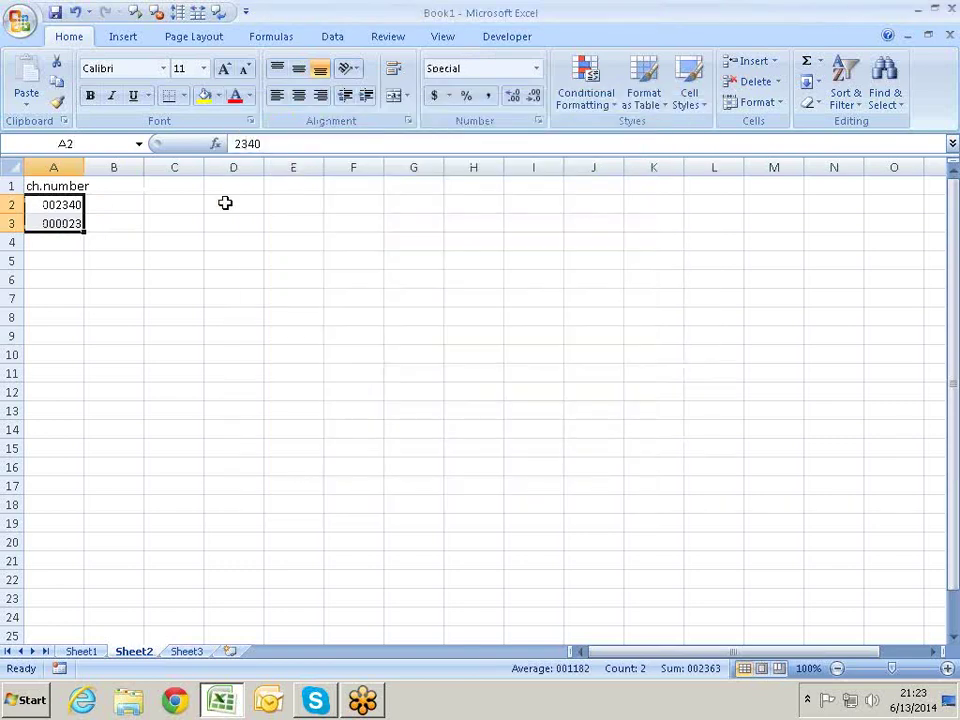
pyautogui.press('Right')
pyautogui.press('Left')
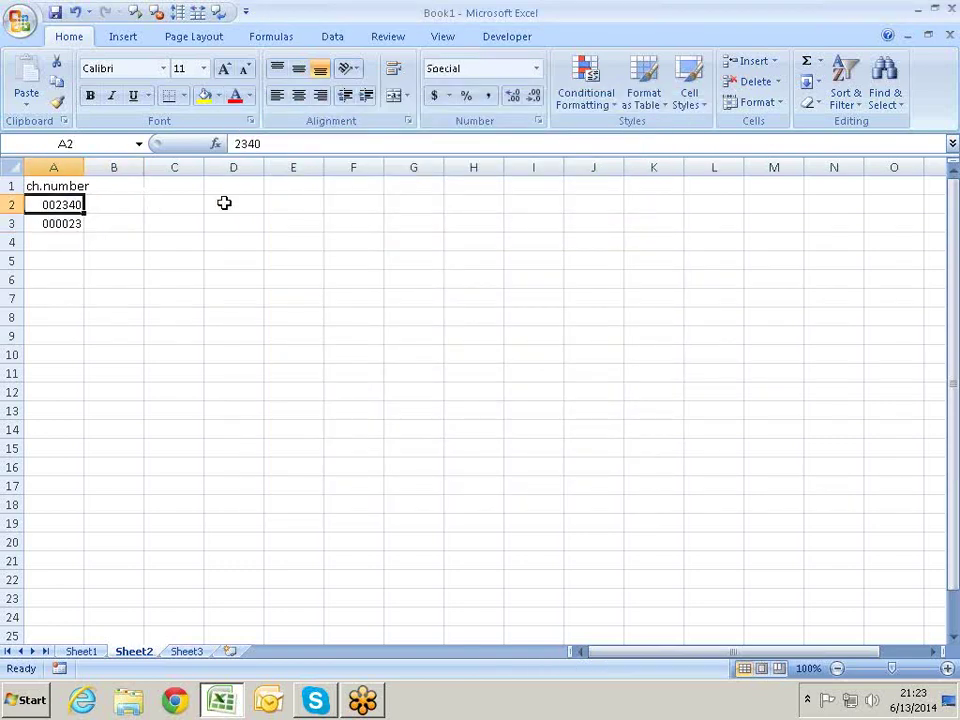
pyautogui.hotkey('shift', 'Down')
# - Copy A2:A3 and paste-special the numbers into C2:C3
pyautogui.hotkey('ctrl', 'c')
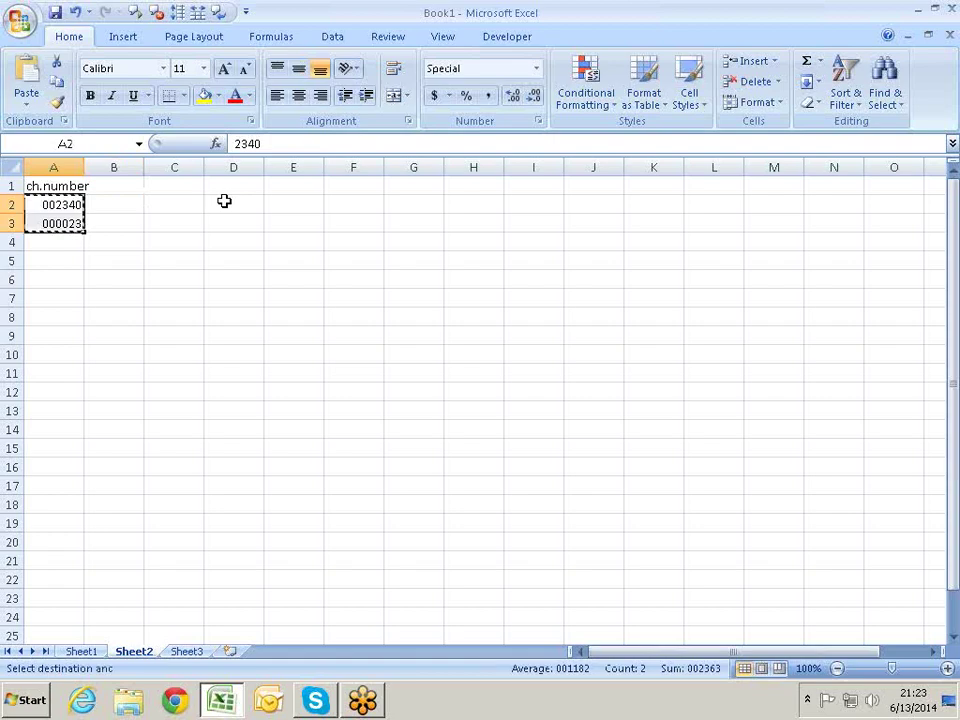
pyautogui.hotkey('ctrl', 'Right')
pyautogui.press('Left')
pyautogui.press('Left')
pyautogui.press('Left')
pyautogui.press('Left')
pyautogui.press('Left')
pyautogui.press('Left')
pyautogui.press('Left')
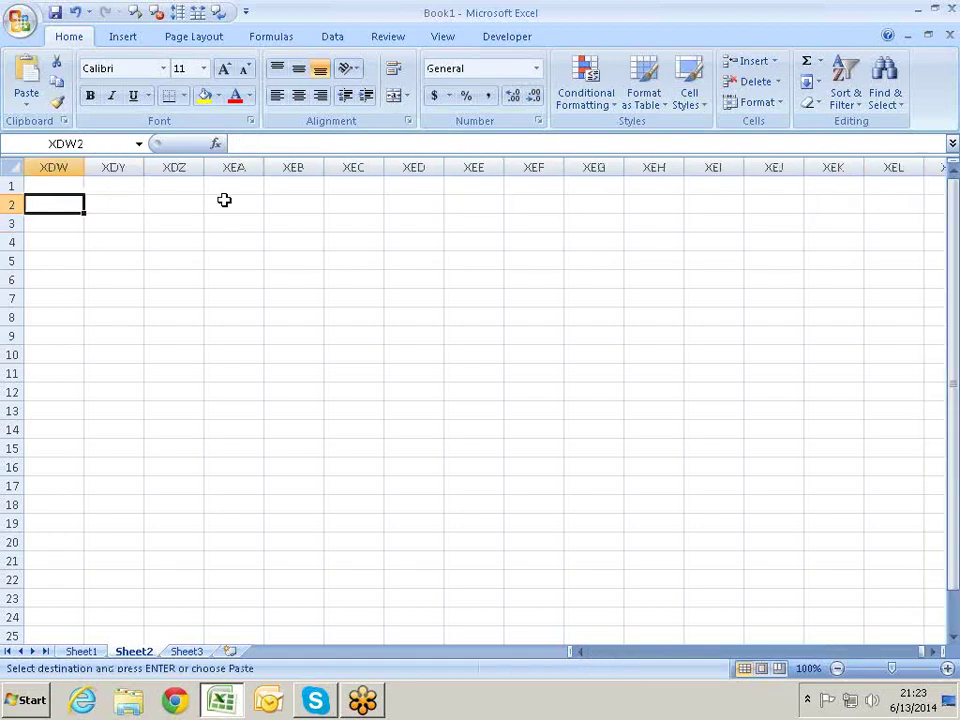
pyautogui.press('Left')
pyautogui.press('Left')
pyautogui.press('Left')
pyautogui.press('Left')
pyautogui.press('Left')
pyautogui.press('Left')
pyautogui.press('Left')
pyautogui.press('Left')
pyautogui.press('Left')
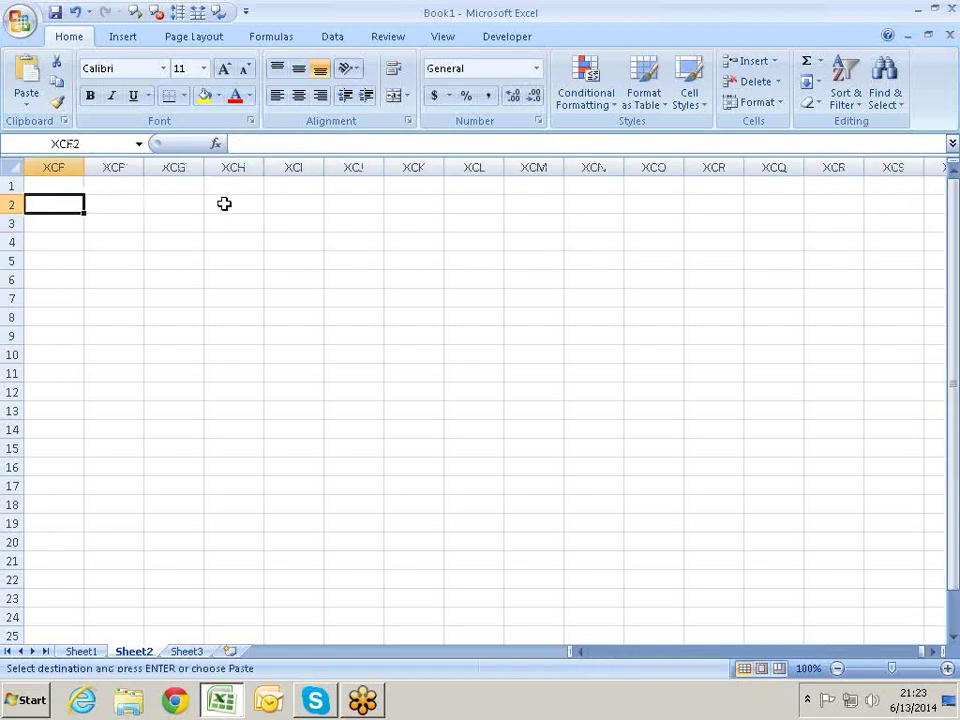
pyautogui.press('Home')
pyautogui.press('Right')
pyautogui.press('Right')
pyautogui.press('Right')
pyautogui.press('Right')
pyautogui.press('Right')
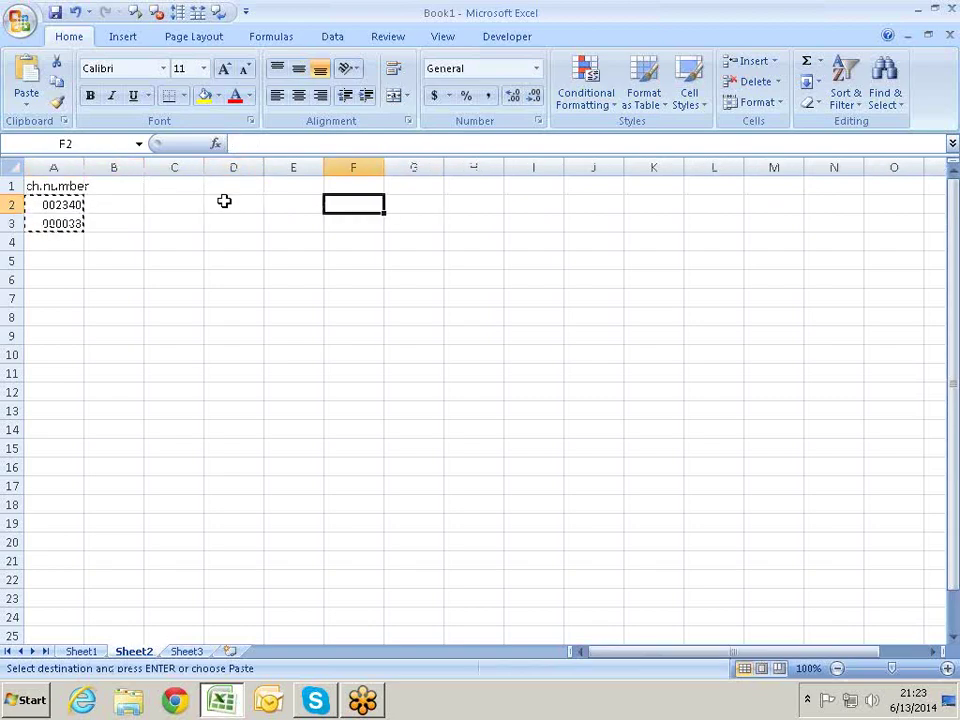
pyautogui.press('Left')
pyautogui.press('Left')
pyautogui.press('Left')
pyautogui.press('alt')
pyautogui.press('e')
pyautogui.press('s')
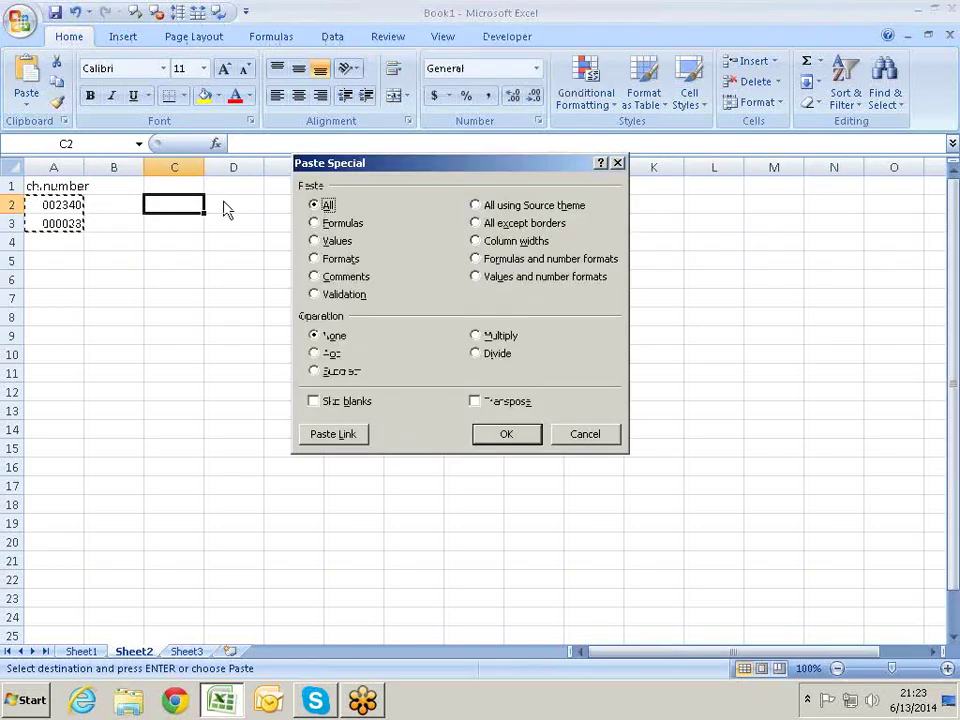
pyautogui.press('c')
pyautogui.press('Return')
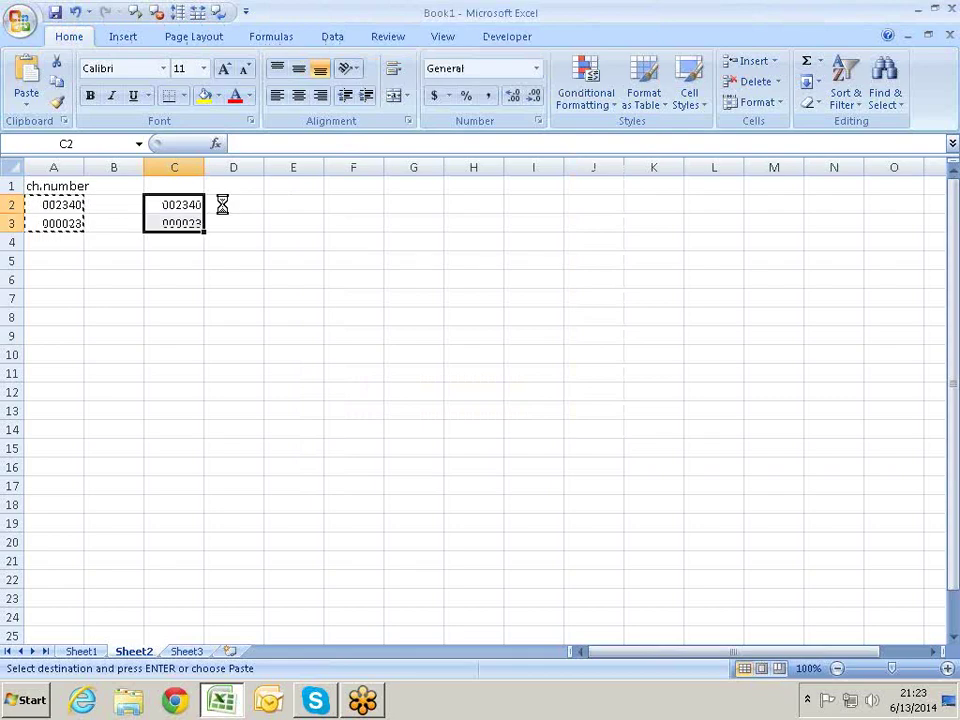
# - Clear the formatting from C2:C3, then delete the pasted numbers
pyautogui.press('alt')
pyautogui.press('e')
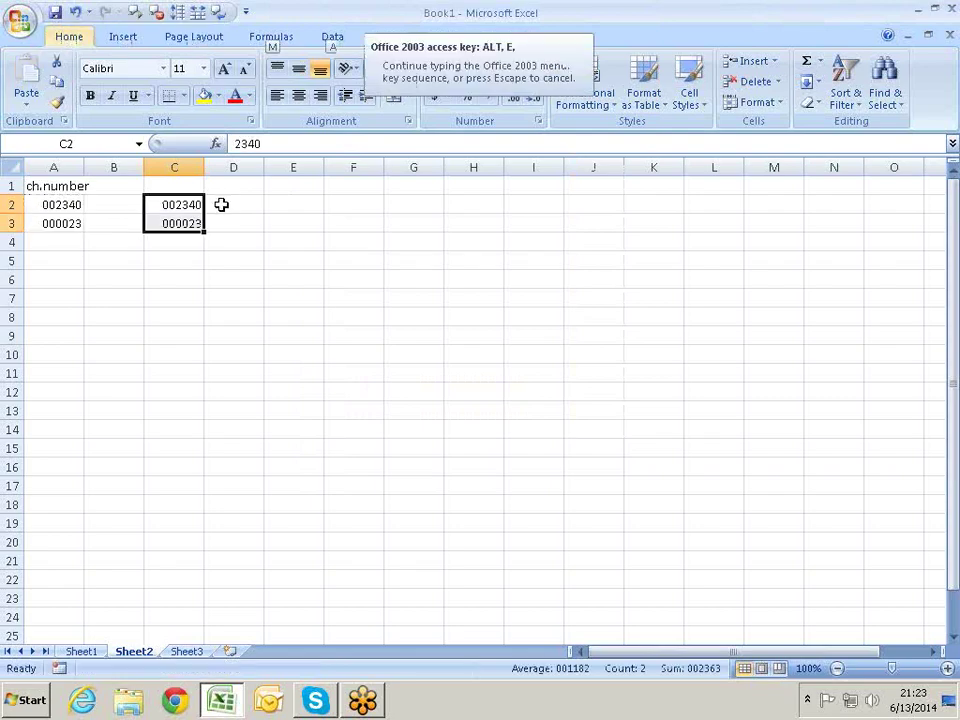
pyautogui.press('a')
pyautogui.press('f')
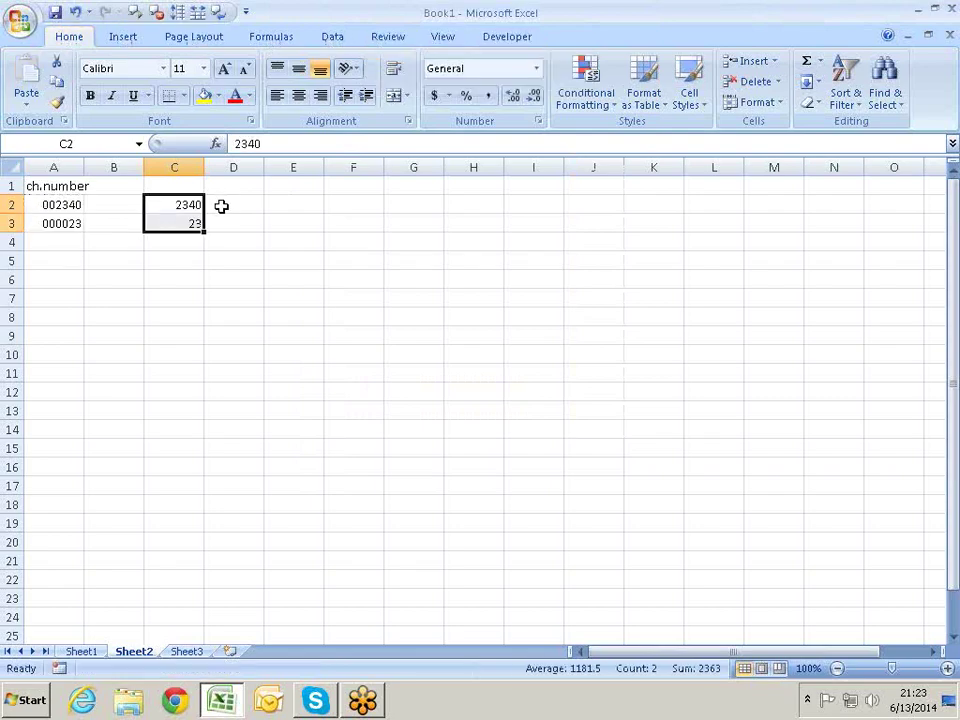
pyautogui.press('Down')
pyautogui.press('Up')
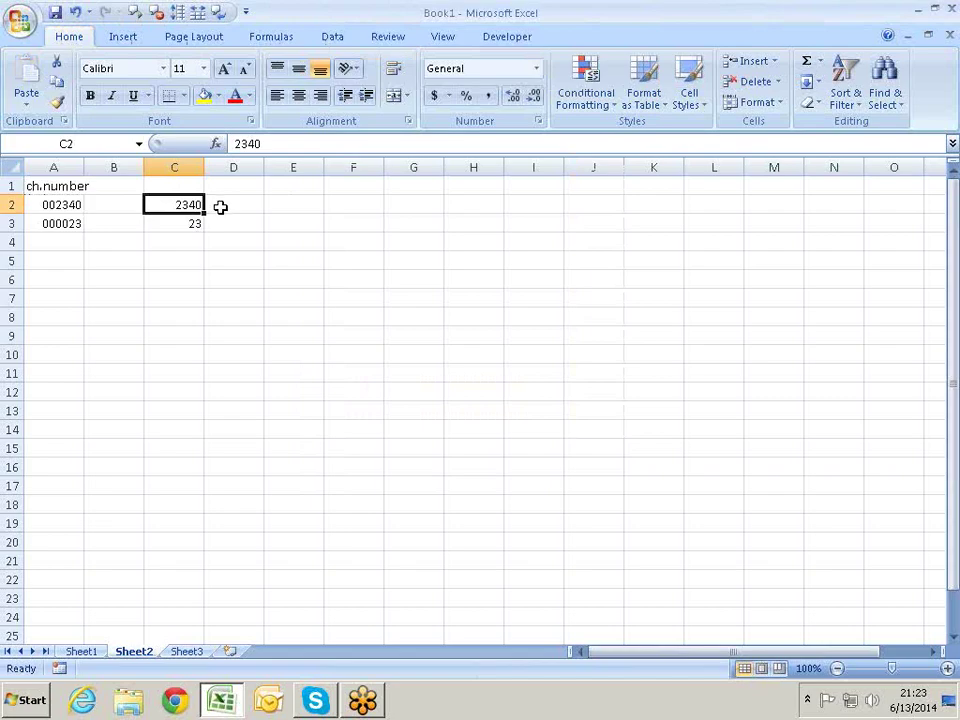
pyautogui.hotkey('shift', 'Down')
pyautogui.hotkey('ctrl', 'c')
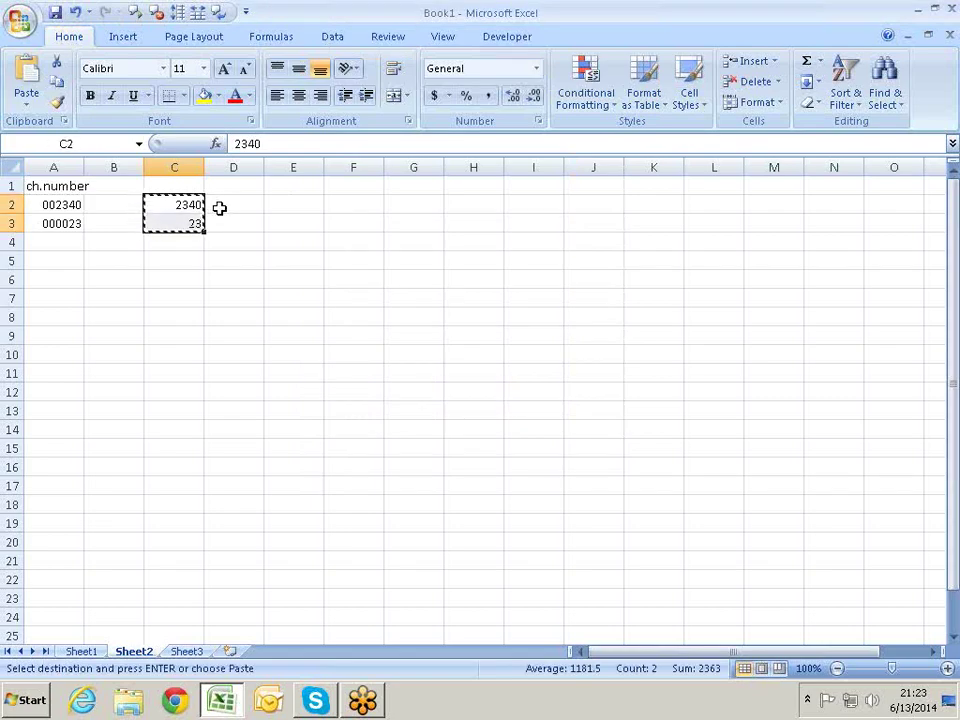
pyautogui.press('Escape')
pyautogui.press('Delete')
# - Set A2:A3 to General format so they read 2340 and 23
pyautogui.press('Left')
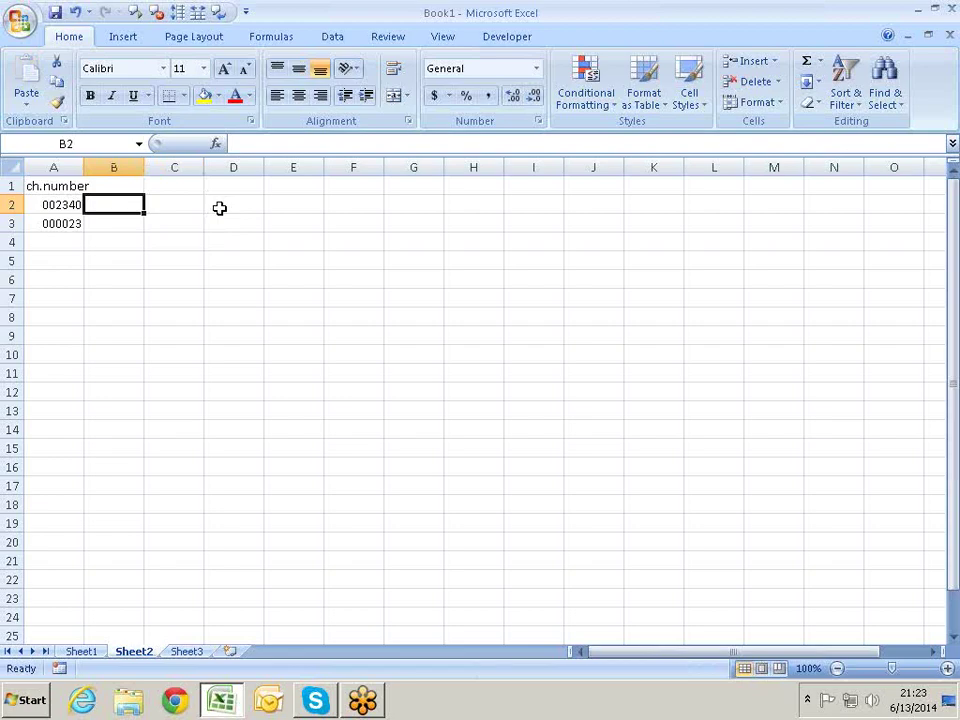
pyautogui.press('Left')
pyautogui.hotkey('shift', 'Down')
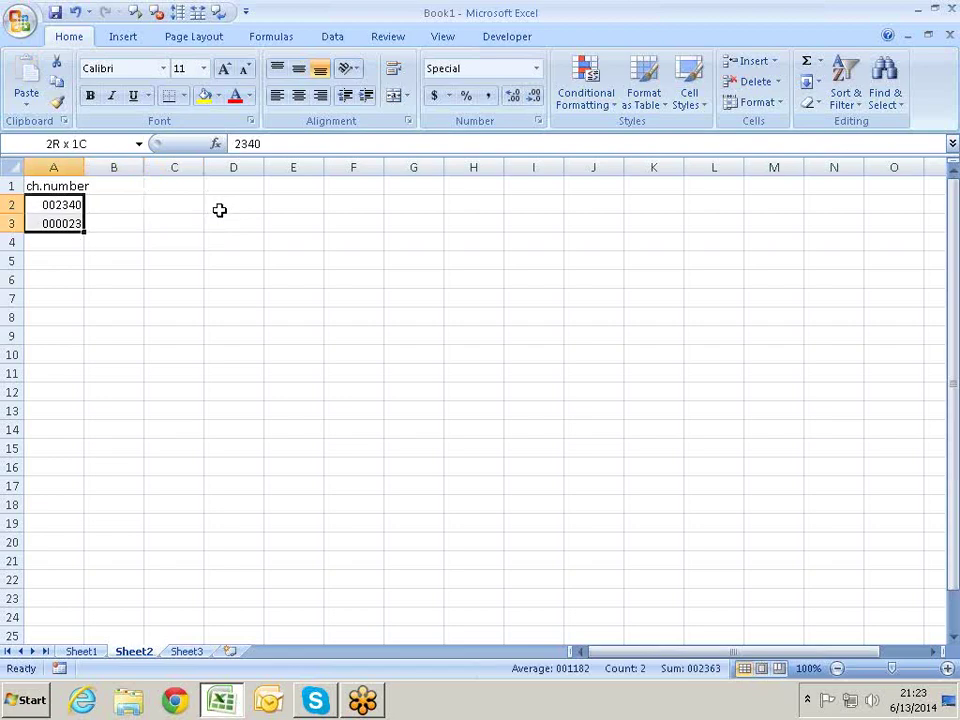
pyautogui.hotkey('ctrl', 'shift', '~')
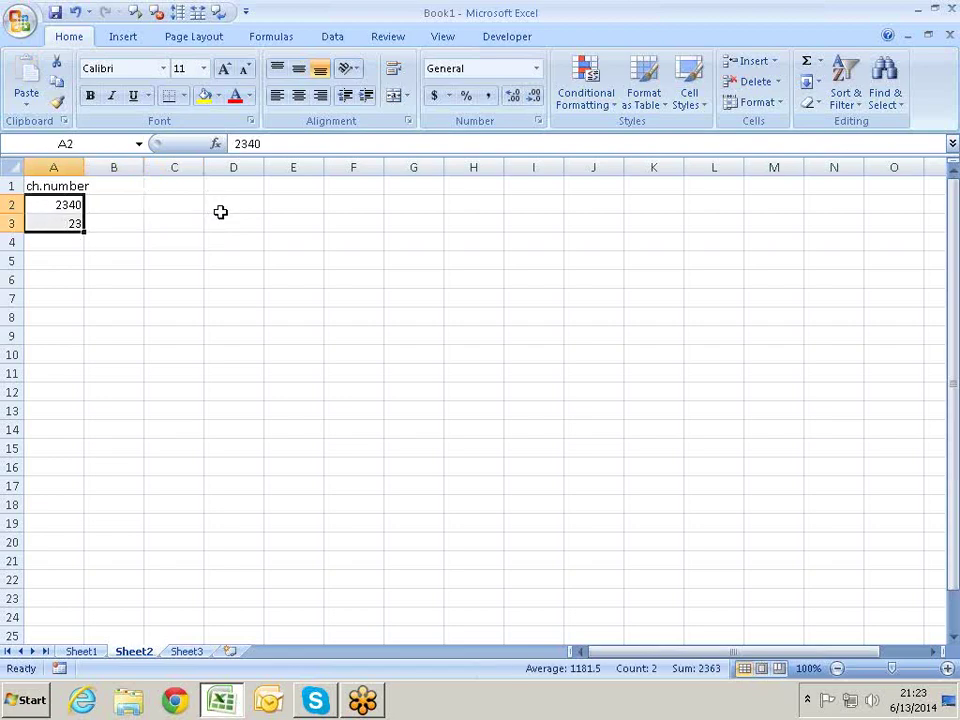
pyautogui.press('Right')
# - Enter =TEXT(A2,"000000") in B2 and fill it down to B3
pyautogui.write('=te')
pyautogui.press('Tab')
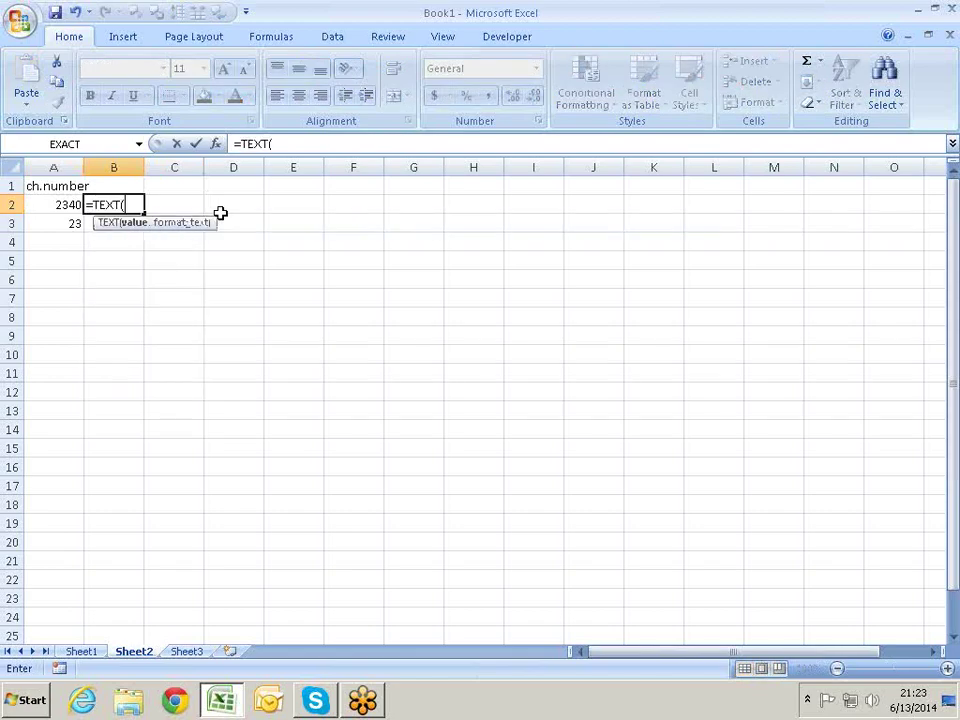
pyautogui.press('Left')
pyautogui.write(',"')
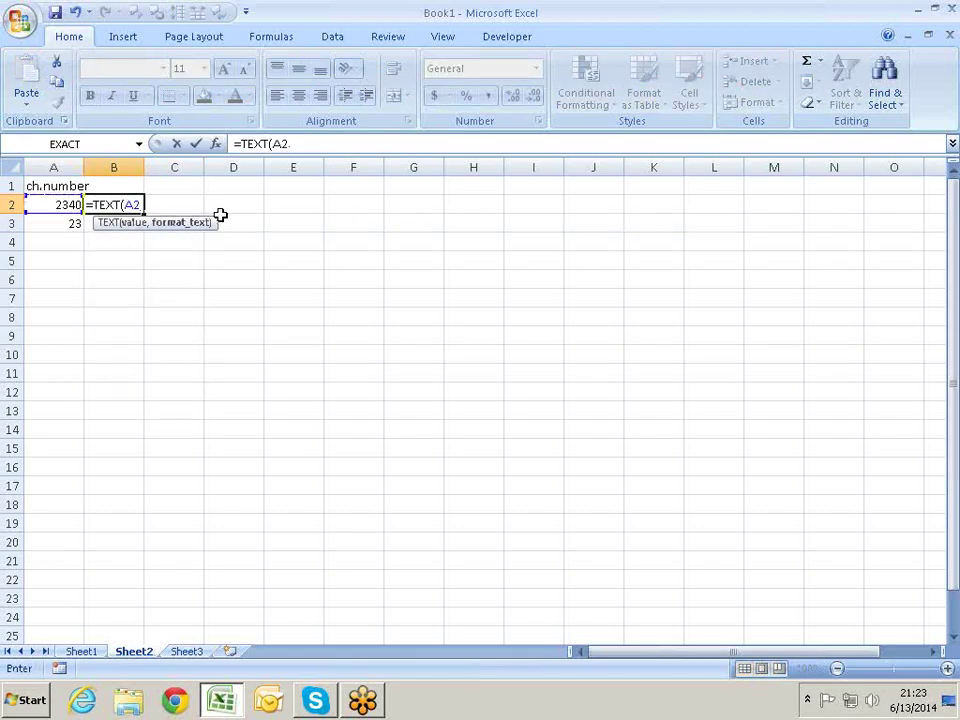
pyautogui.write('0000')
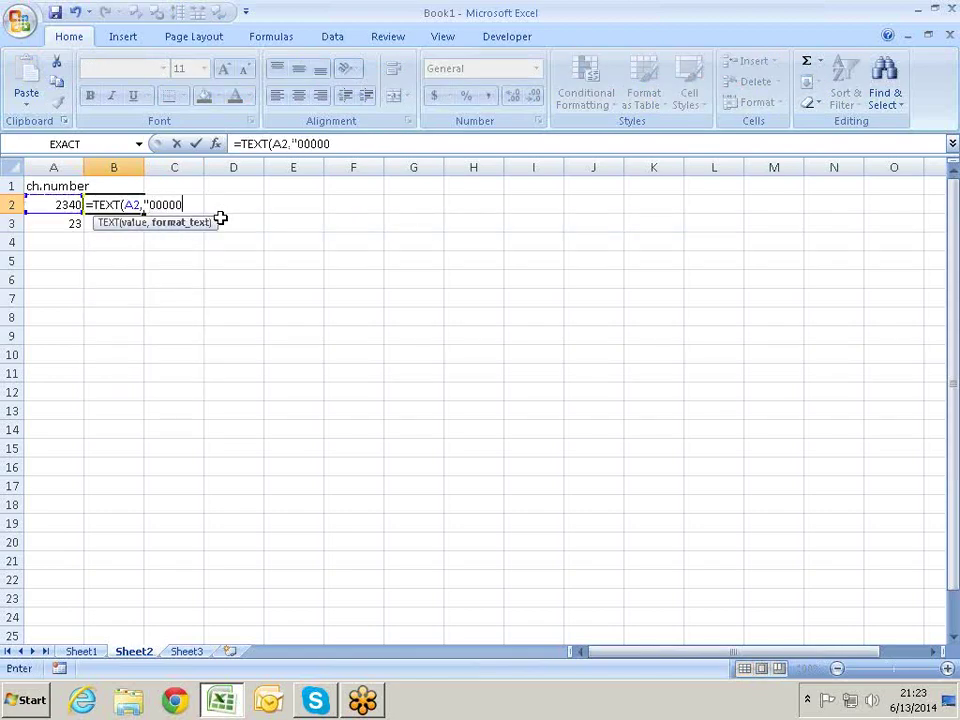
pyautogui.write('0')
pyautogui.press('Return')
pyautogui.hotkey('ctrl', 'd')
pyautogui.press('Up')
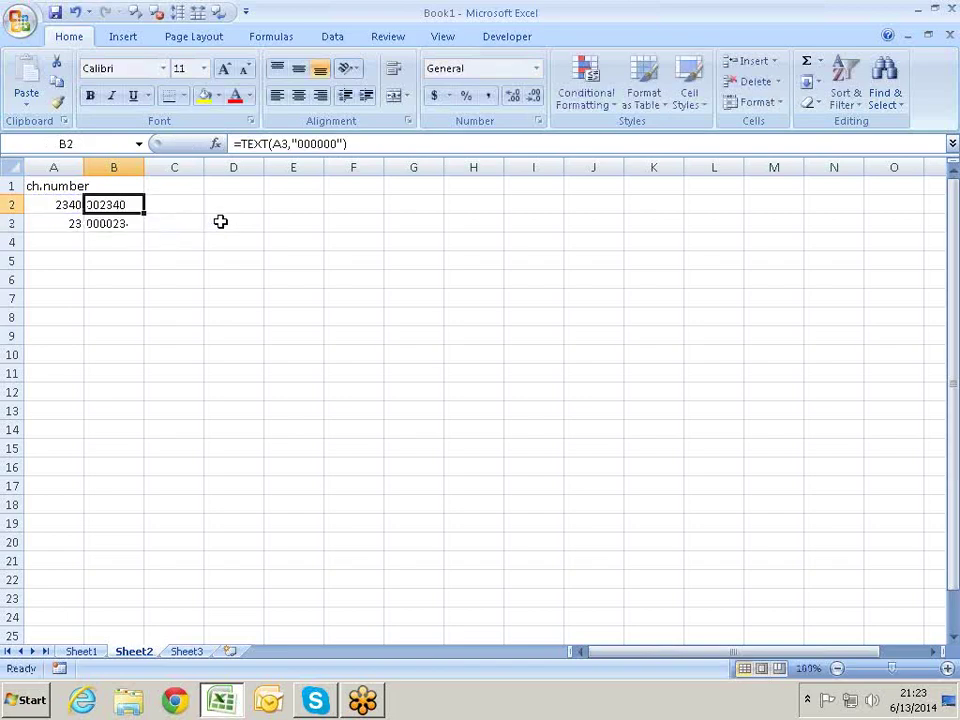
pyautogui.hotkey('shift', 'Down')
# - Paste the padded results 002340 and 000023 as values into E2:E3
pyautogui.hotkey('ctrl', 'c')
pyautogui.press('Right')
pyautogui.press('Right')
pyautogui.press('Right')
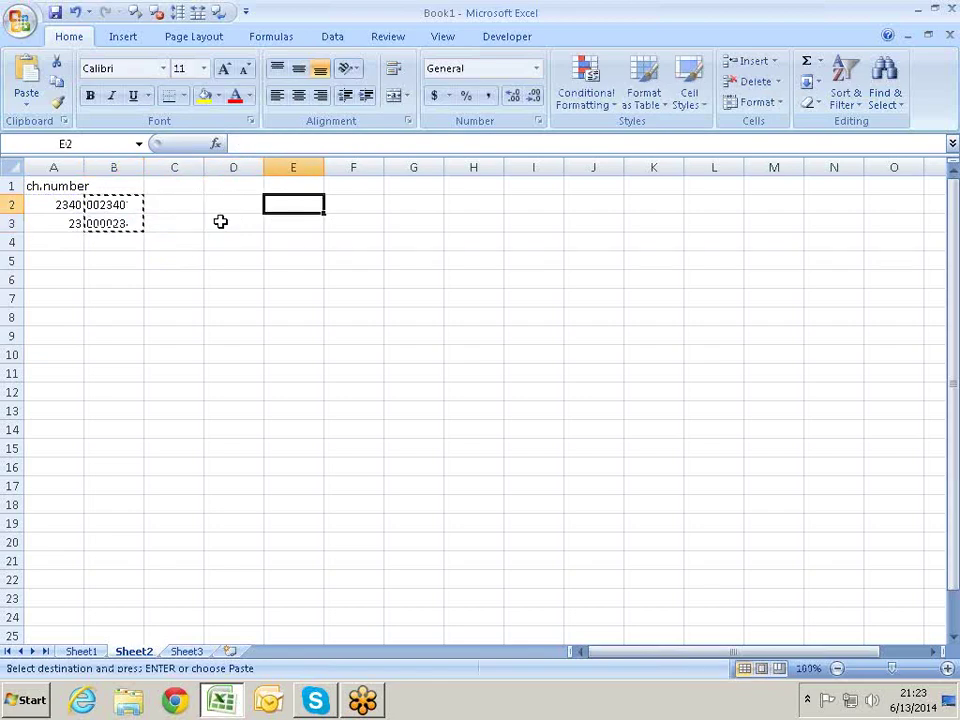
pyautogui.hotkey('alt', 'e')
pyautogui.press('s')
pyautogui.press('v')
pyautogui.press('Return')
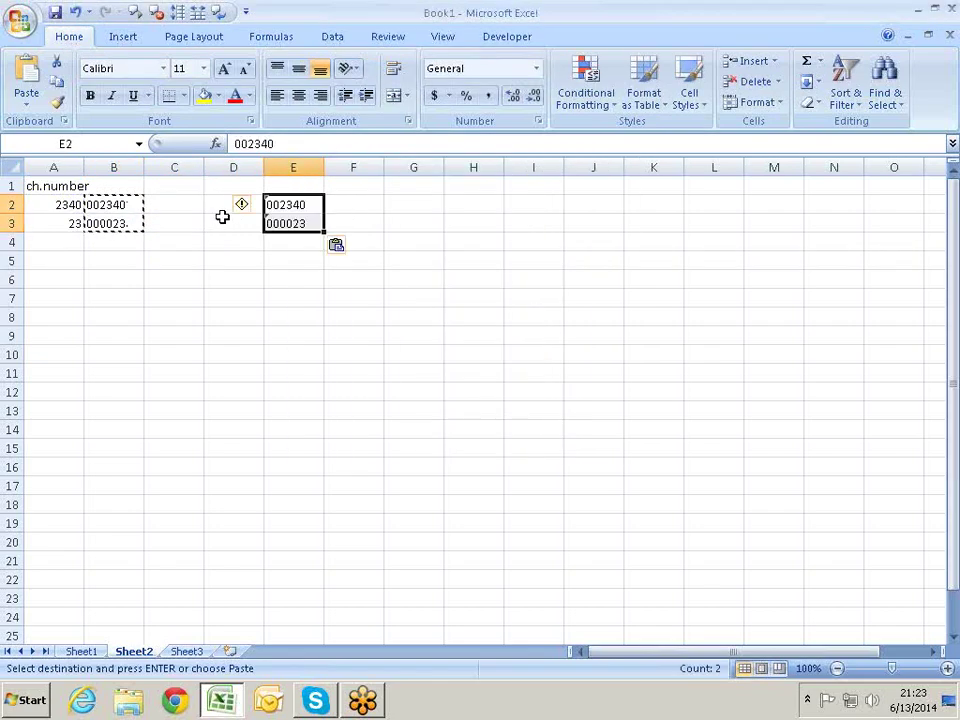
pyautogui.press('Escape')
pyautogui.hotkey('shift', 'Up')
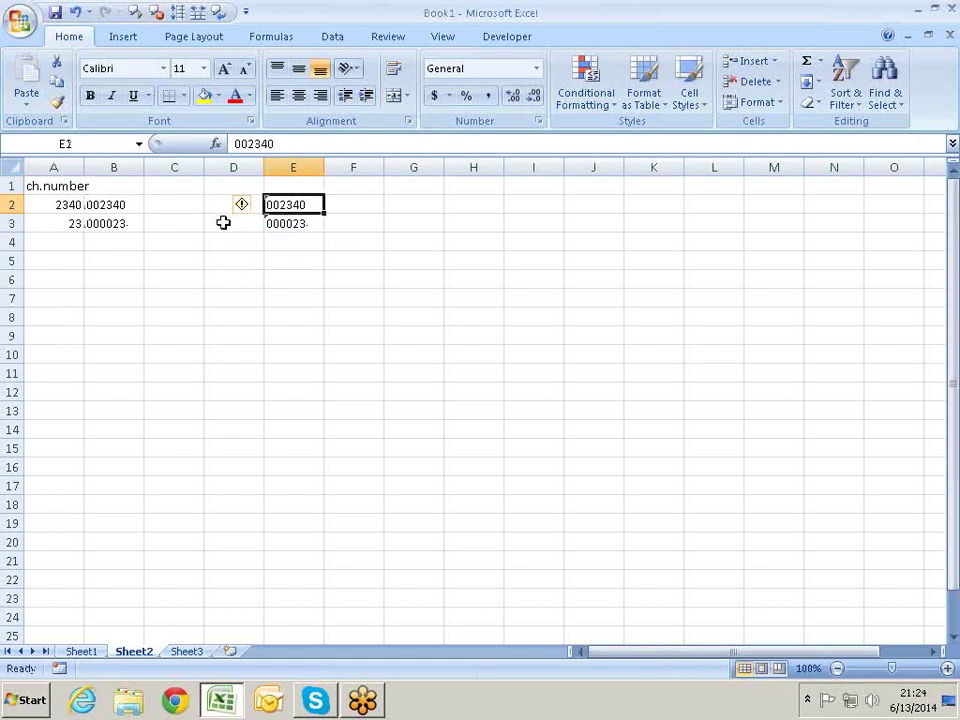
pyautogui.press('Left')
pyautogui.press('Left')
pyautogui.press('Left')
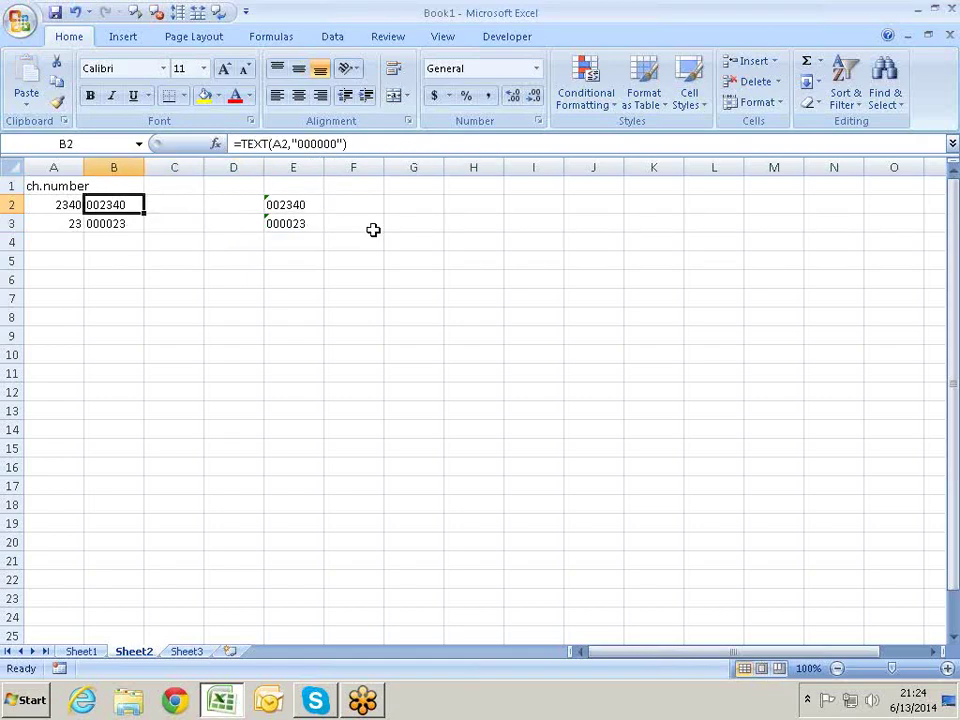
# - Review the original numbers in A2:A3, the padding formulas in B2:B3, and the text values in E2:E3
pyautogui.moveTo(66, 204); pyautogui.dragTo(75, 220)
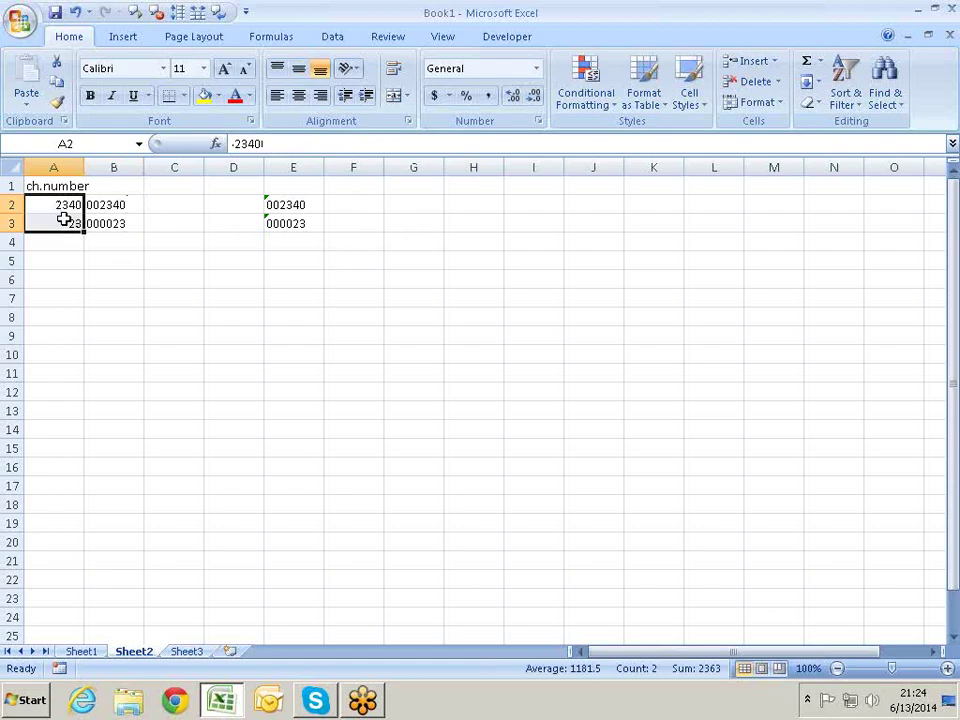
pyautogui.click(106, 203)
pyautogui.click(114, 223)
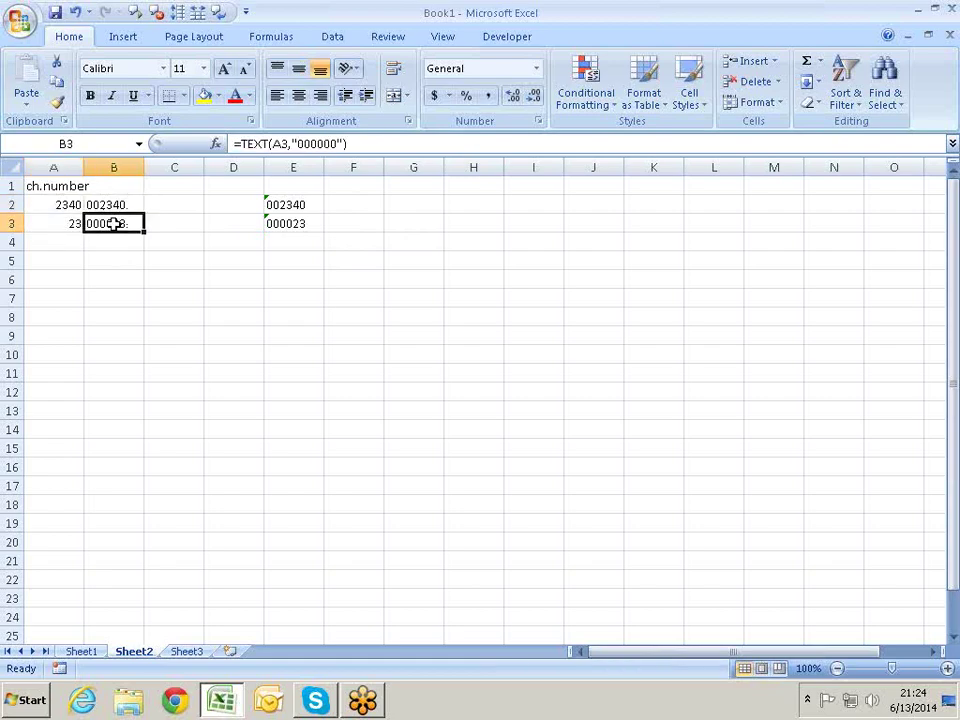
pyautogui.moveTo(293, 206); pyautogui.dragTo(297, 224)
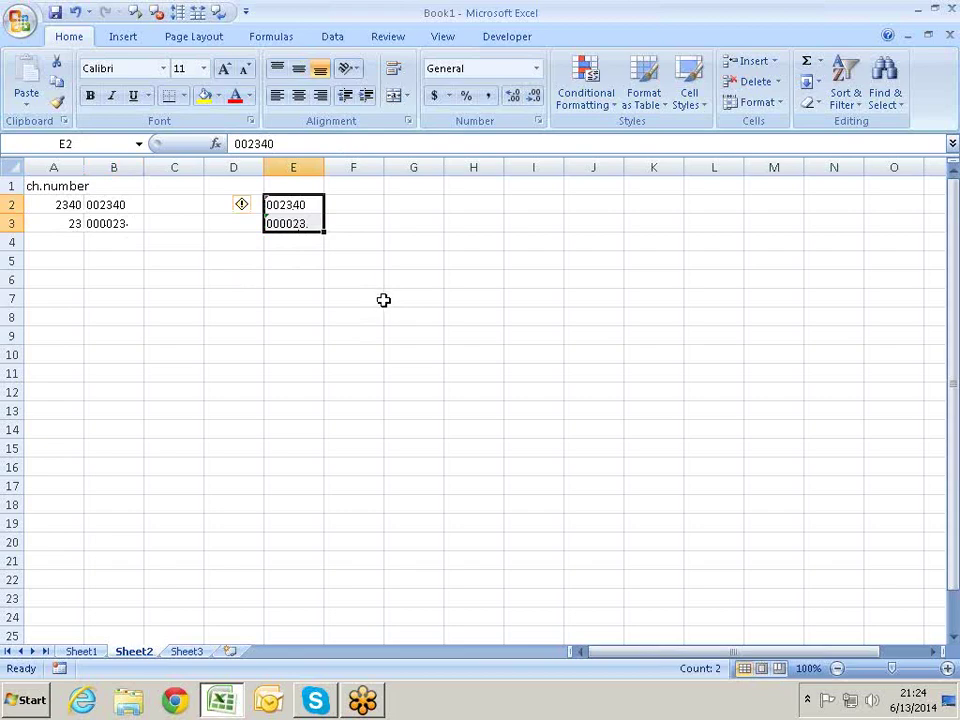
pyautogui.click(382, 300)
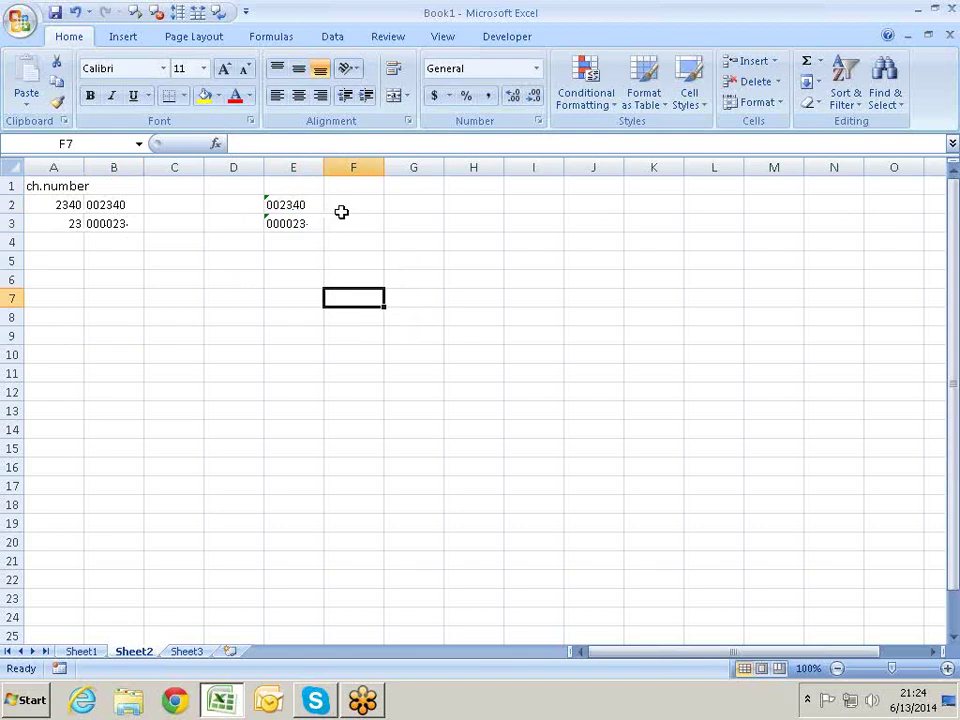
# - Browse the Text functions list in the Formulas tab's Function Library
pyautogui.click(123, 37)
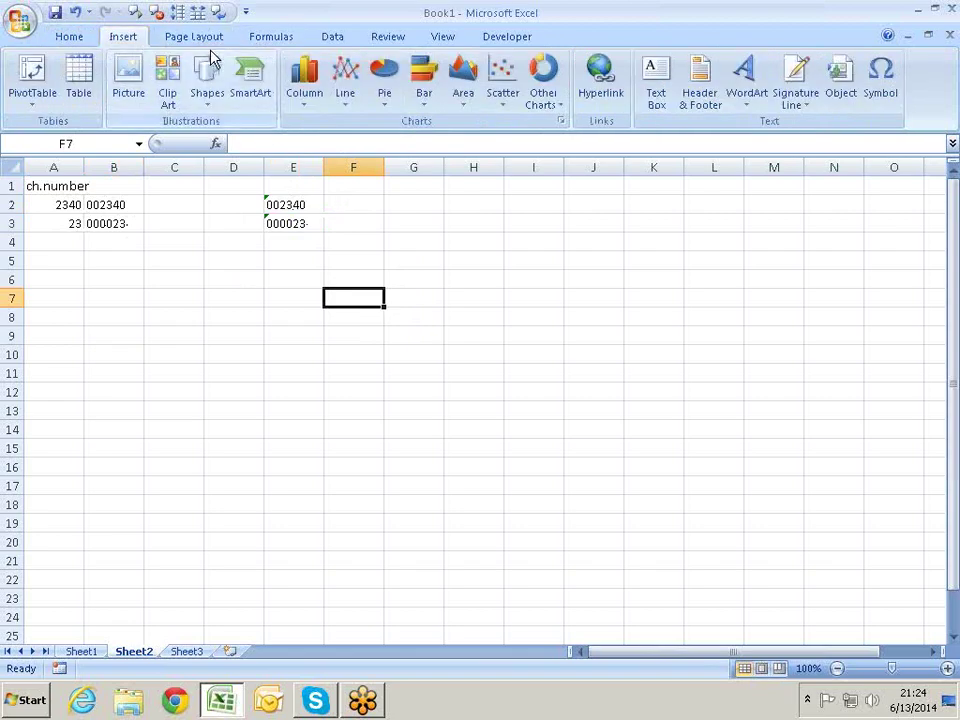
pyautogui.click(268, 44)
pyautogui.click(197, 82)
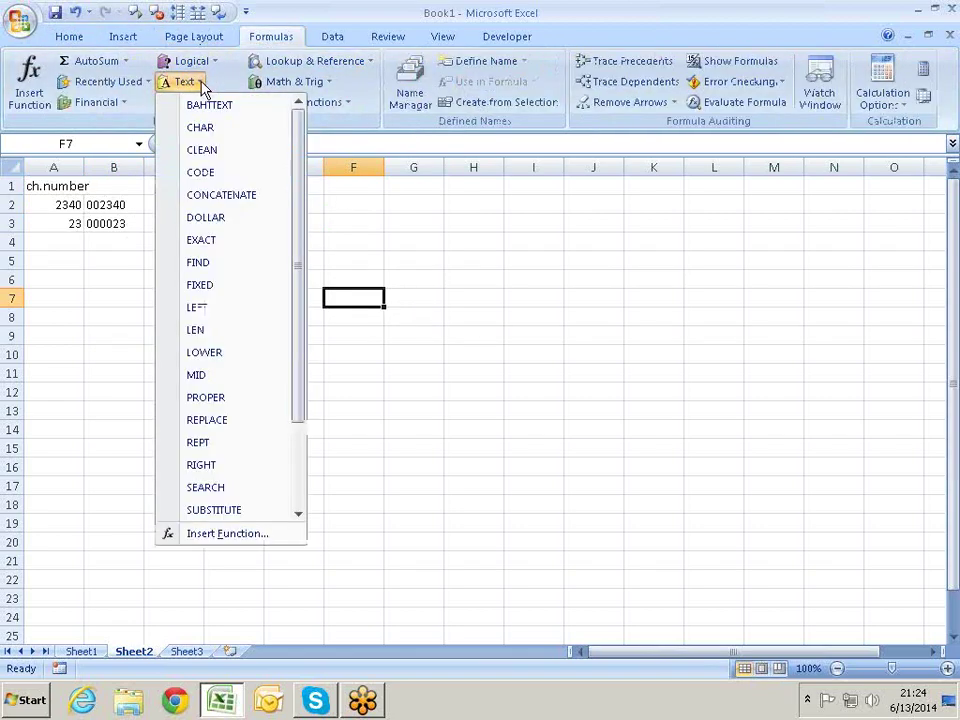
pyautogui.moveTo(294, 381); pyautogui.dragTo(296, 458)
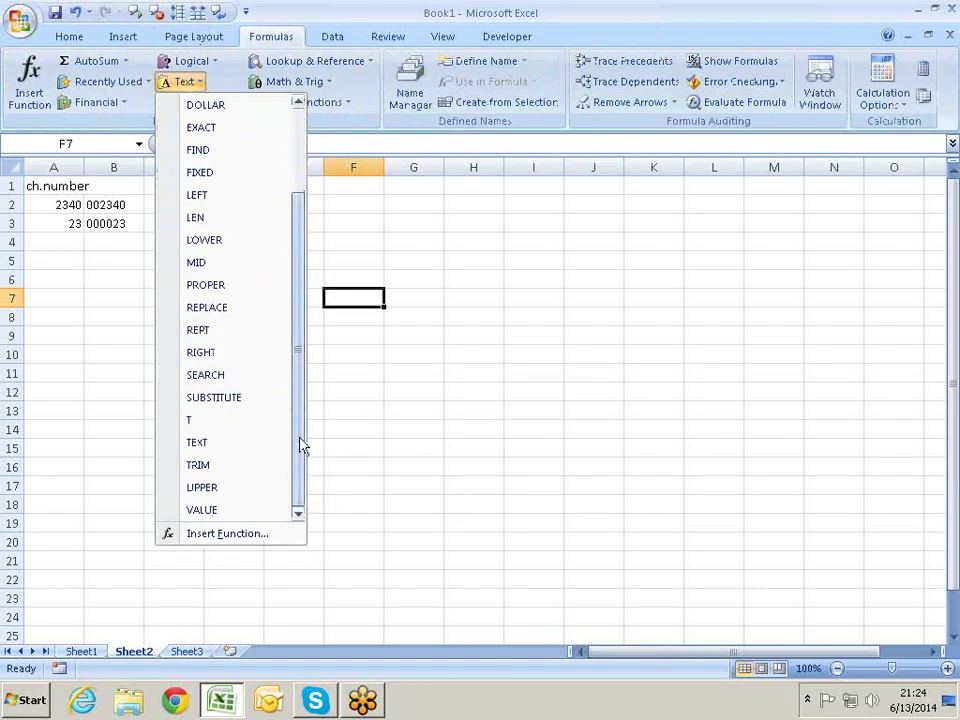
pyautogui.click(283, 396)
# - Select cell F2, next to the padded text values, for the conversion formula
pyautogui.click(257, 296)
pyautogui.click(313, 207)
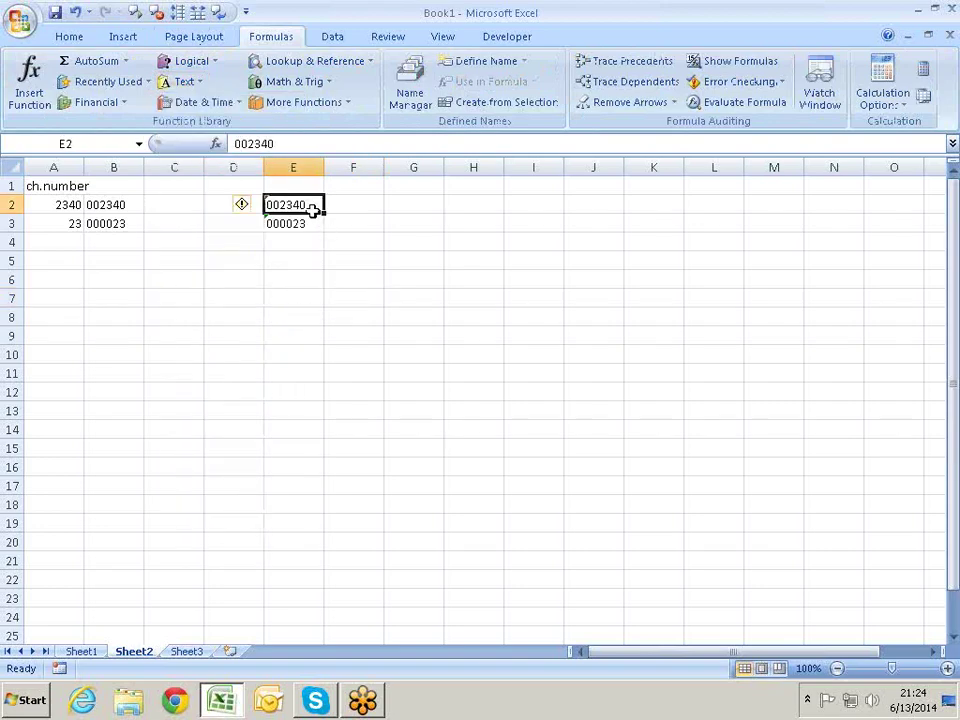
pyautogui.click(376, 205)
# - Enter =VALUE(E2) in F2 to convert the padded text to a number
pyautogui.write('=vl')
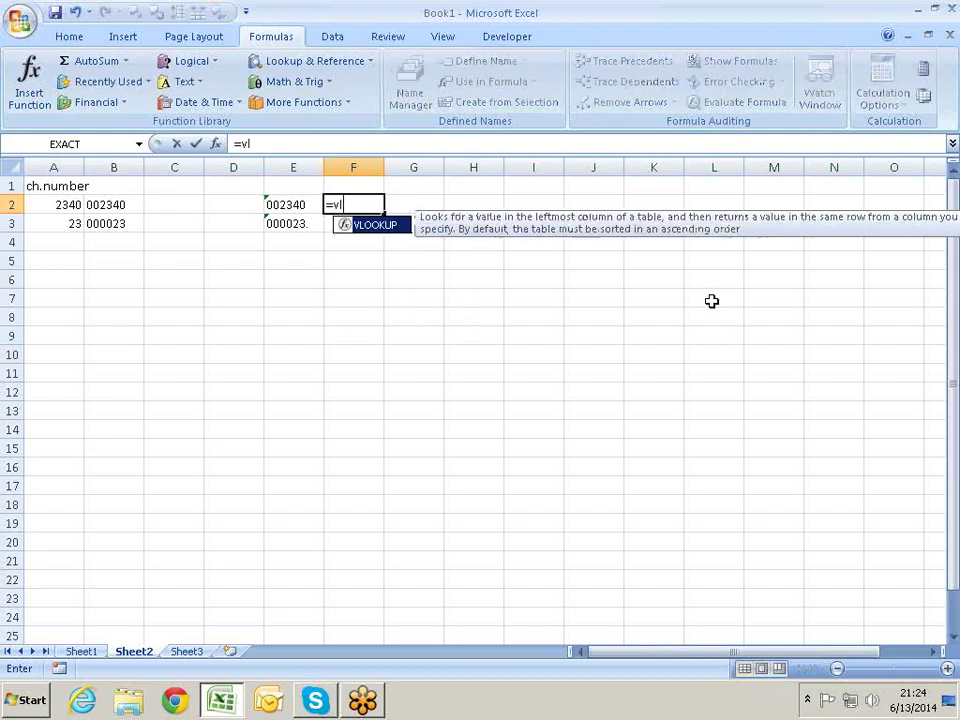
pyautogui.press('BackSpace')
pyautogui.write('a')
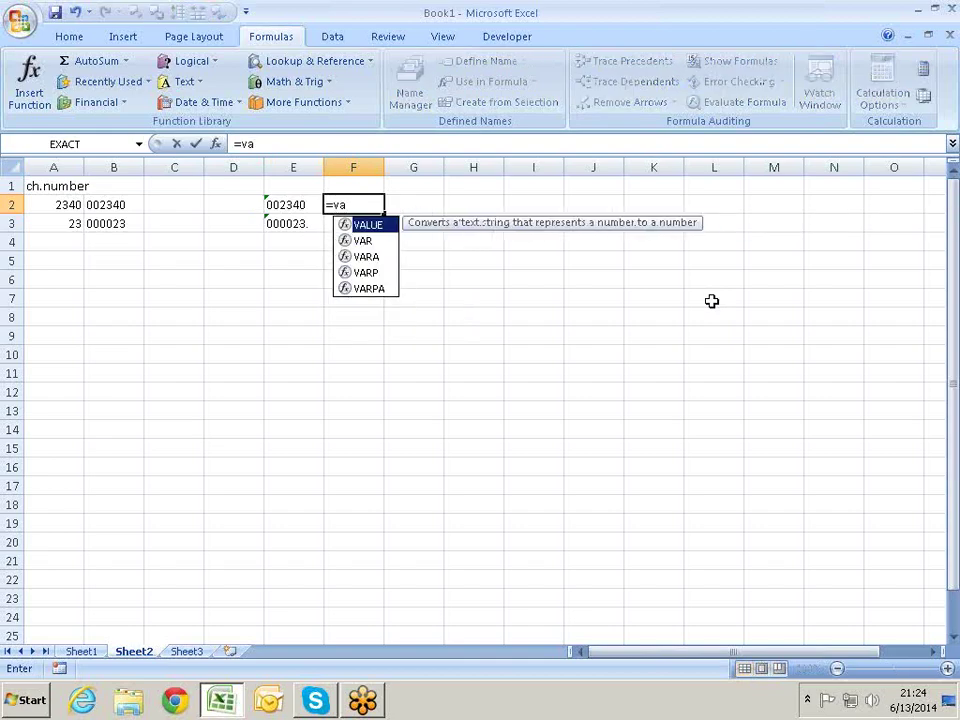
pyautogui.press('Tab')
pyautogui.press('Left')
pyautogui.press('Return')
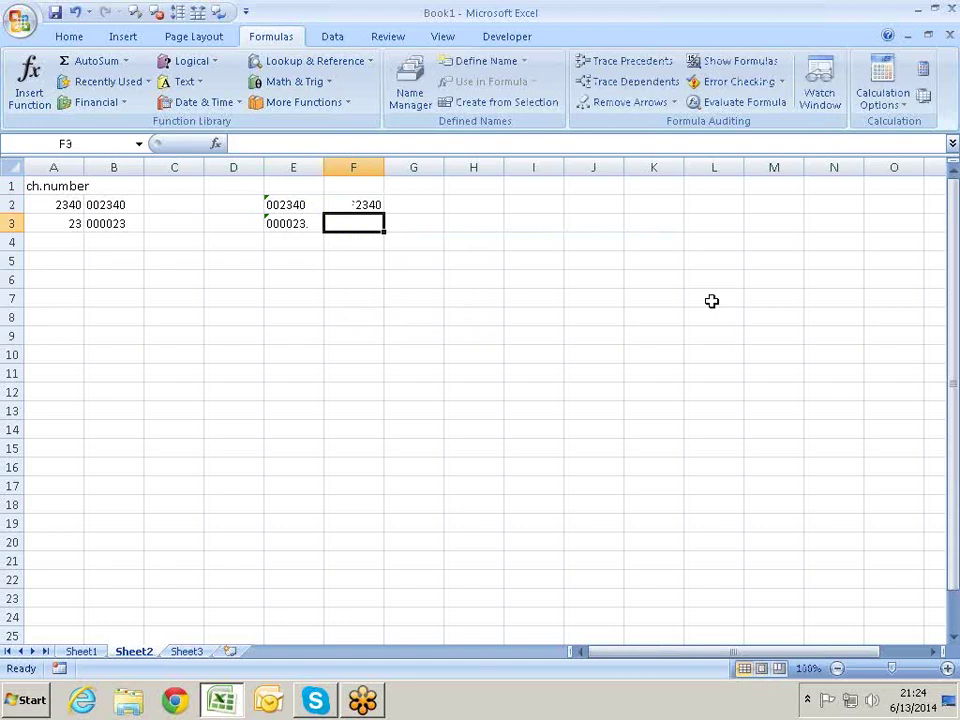
# - Fill the VALUE formula down to F3 and AutoSum F2:F3 in F4 for 2363
pyautogui.hotkey('ctrl', 'd')
pyautogui.press('Return')
pyautogui.hotkey('alt', '=')
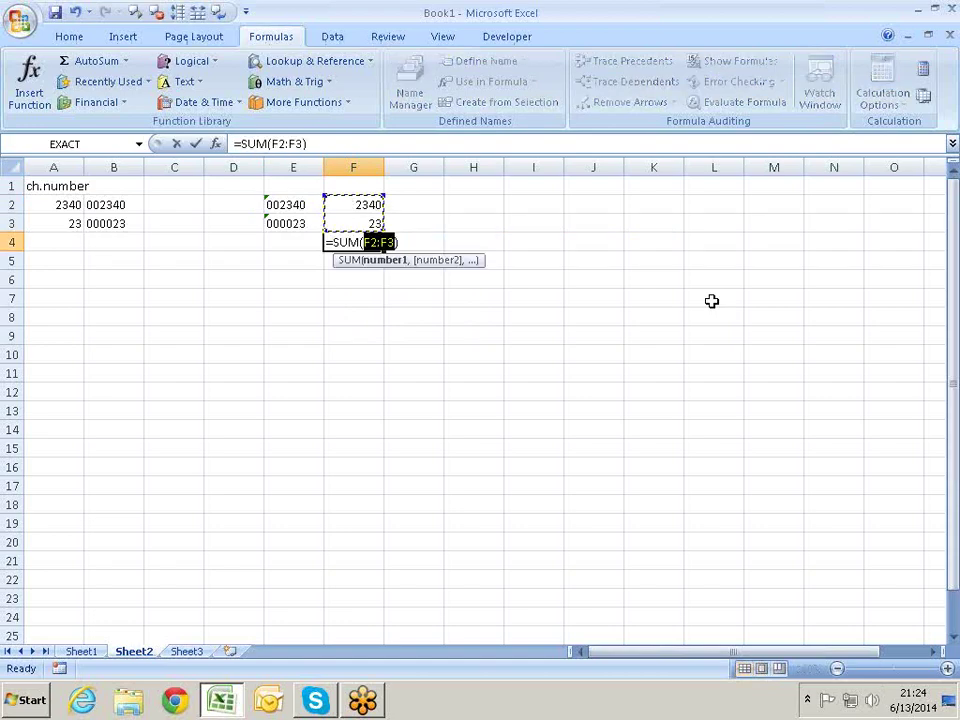
pyautogui.press('Return')
pyautogui.press('Up')
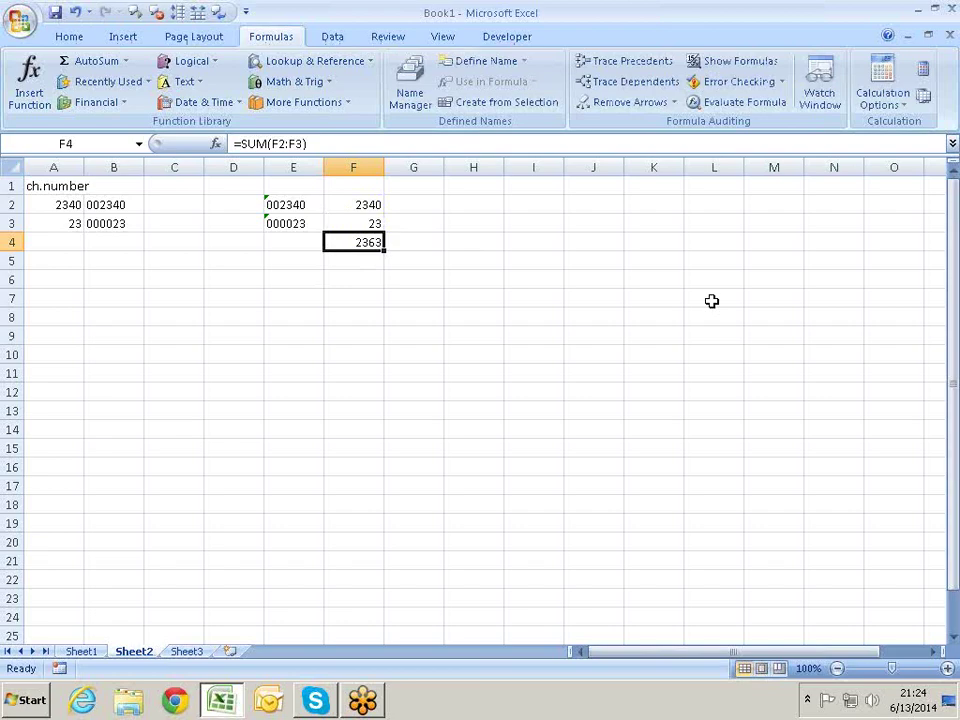
pyautogui.press('Up')
pyautogui.press('Up')
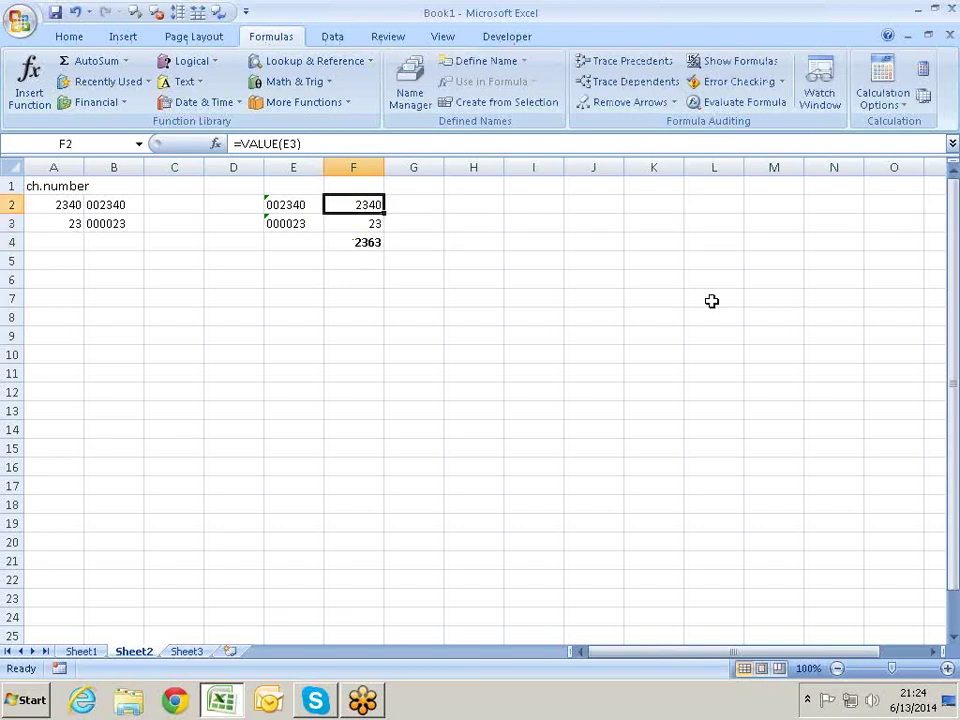
pyautogui.click(190, 82)
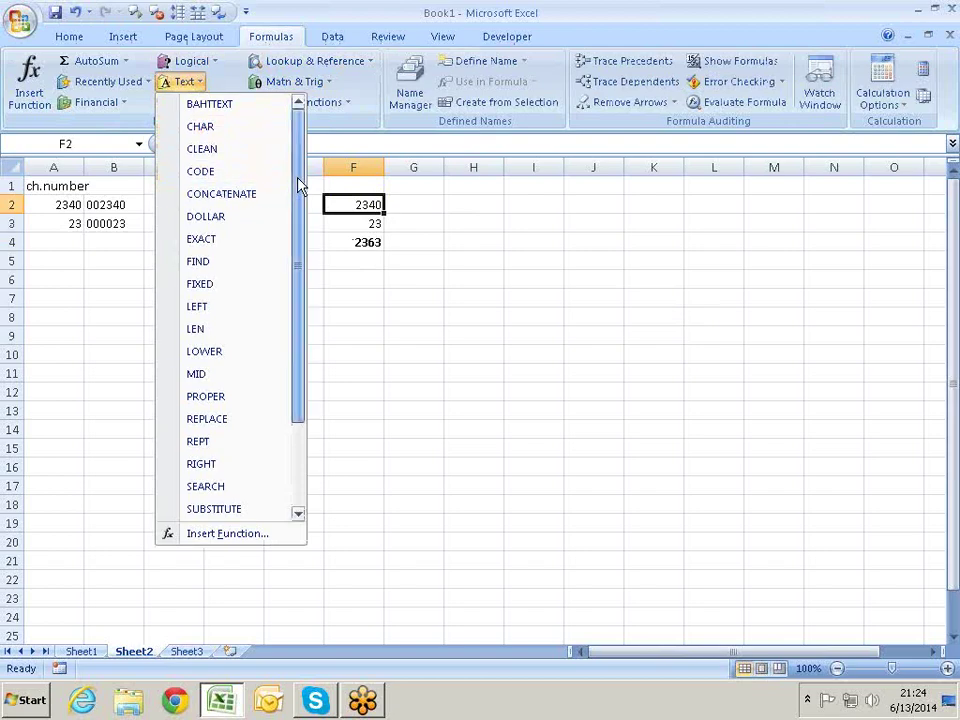
pyautogui.moveTo(299, 186); pyautogui.dragTo(336, 317)
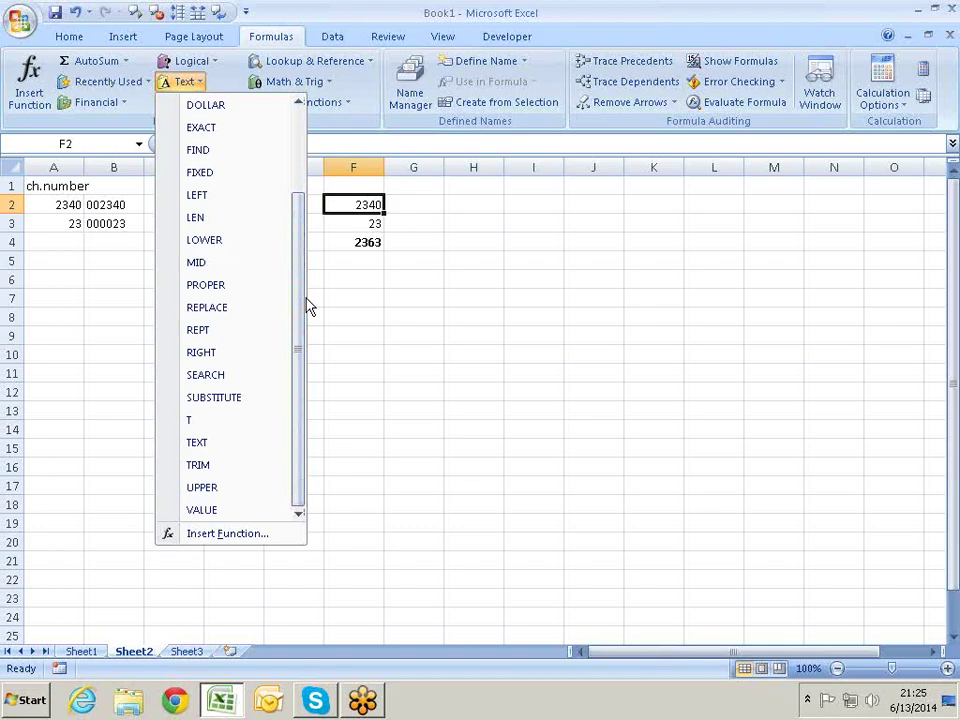
pyautogui.moveTo(298, 311); pyautogui.dragTo(317, 165)
pyautogui.click(542, 323)
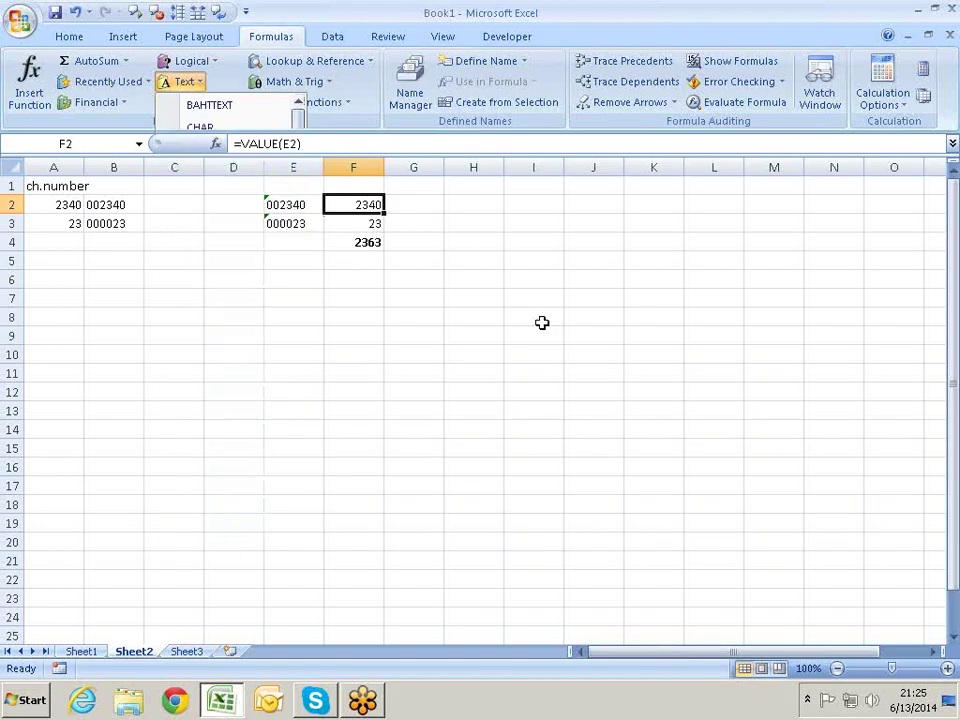